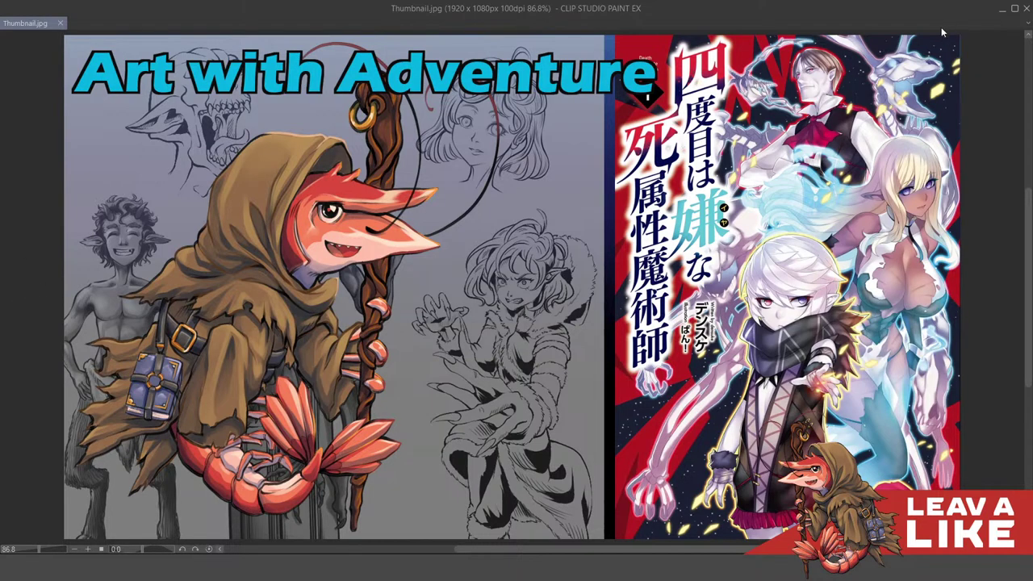
Close the Thumbnail.jpg canvas and bring up the Thumbnail.jpg image in the Photos app
{"action": "left_click", "coordinate": [1028, 11]}
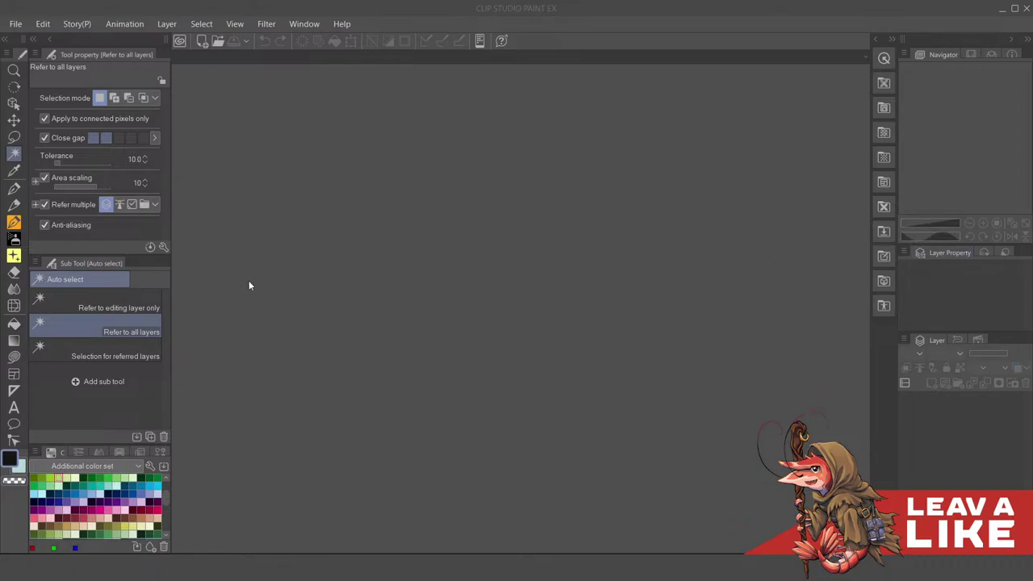
{"action": "left_click", "coordinate": [657, 24]}
{"action": "left_click", "coordinate": [513, 568]}
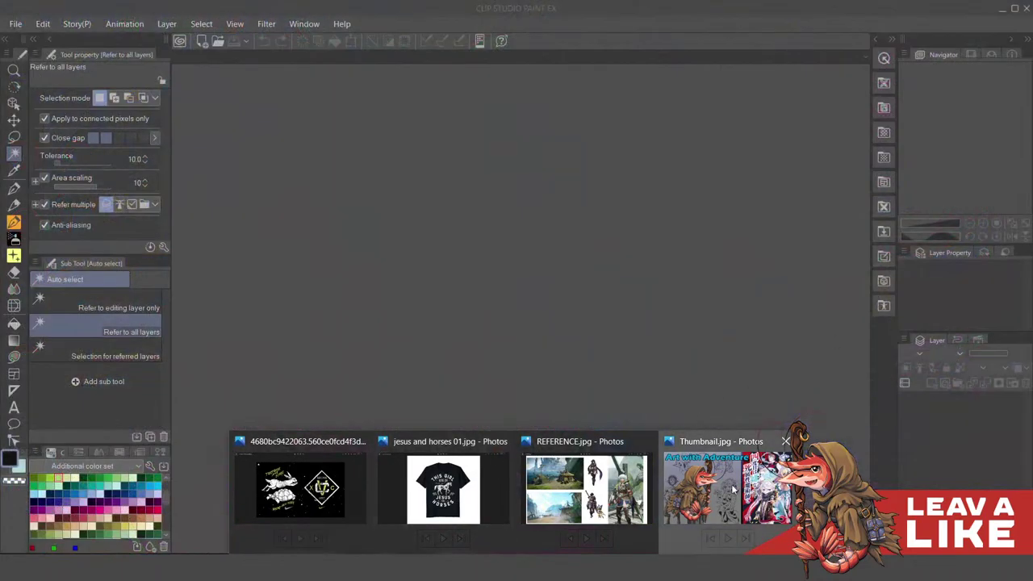
{"action": "left_click", "coordinate": [734, 491]}
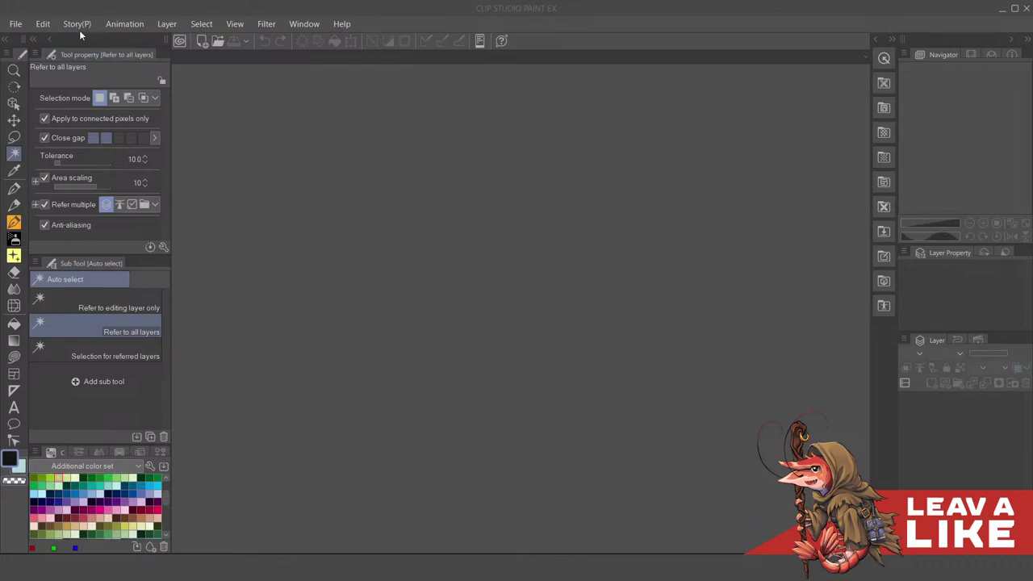
Create a new color illustration canvas of 1920 x 1080 px at 300 dpi
{"action": "left_click", "coordinate": [23, 26]}
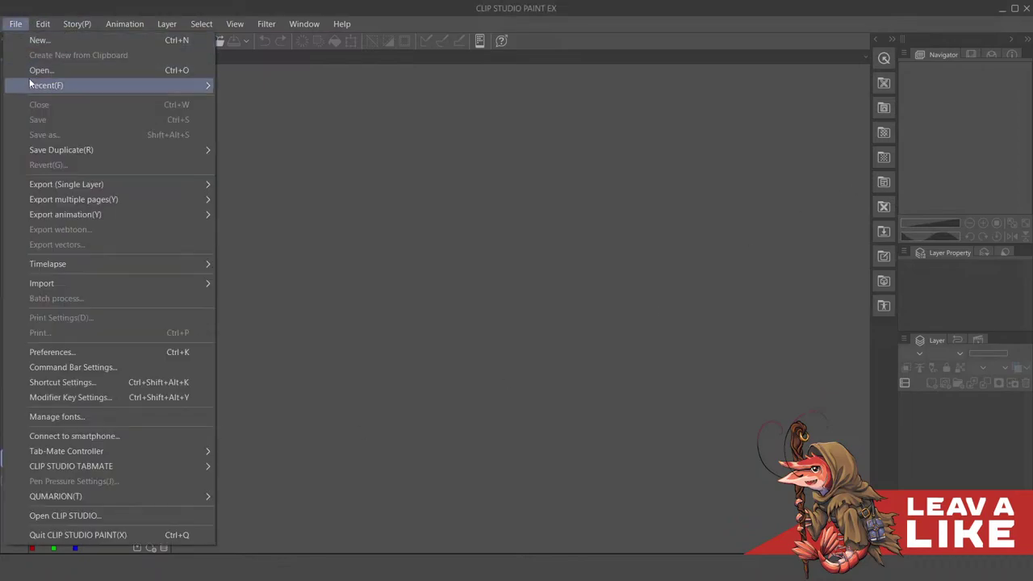
{"action": "left_click", "coordinate": [51, 37]}
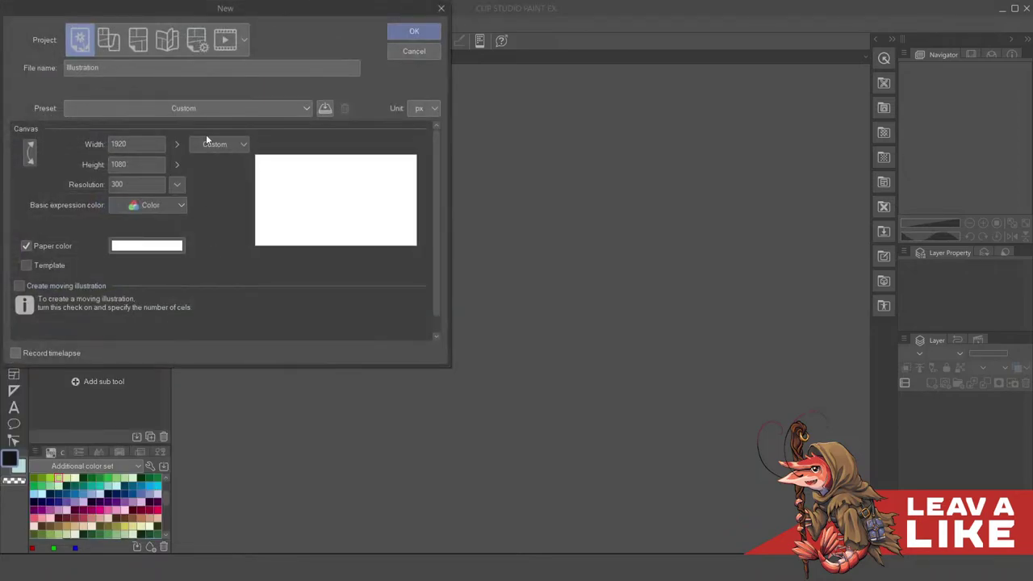
{"action": "left_click", "coordinate": [399, 35]}
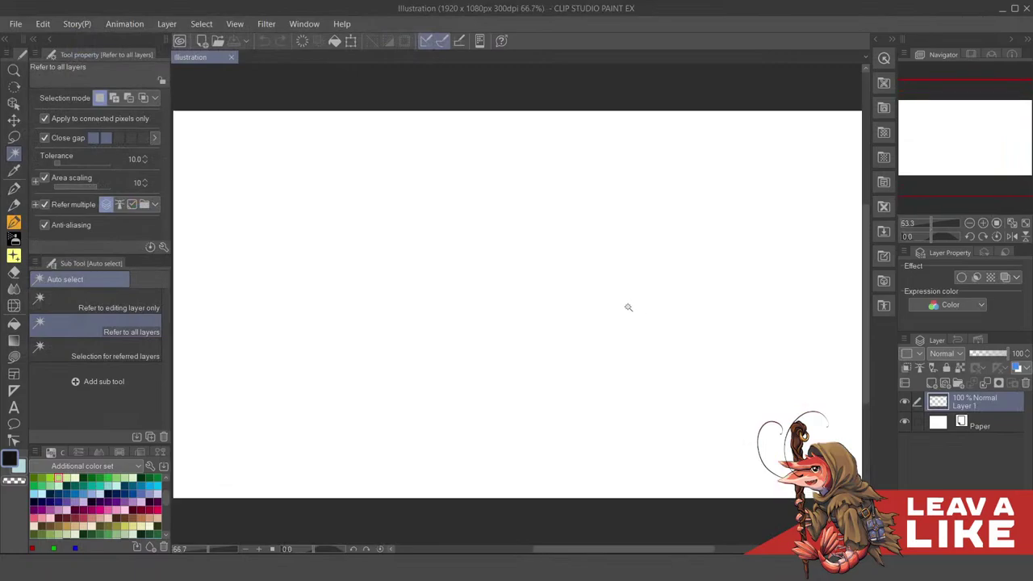
Change the Paper layer's color from white to a light gray
{"action": "double_click", "coordinate": [940, 422]}
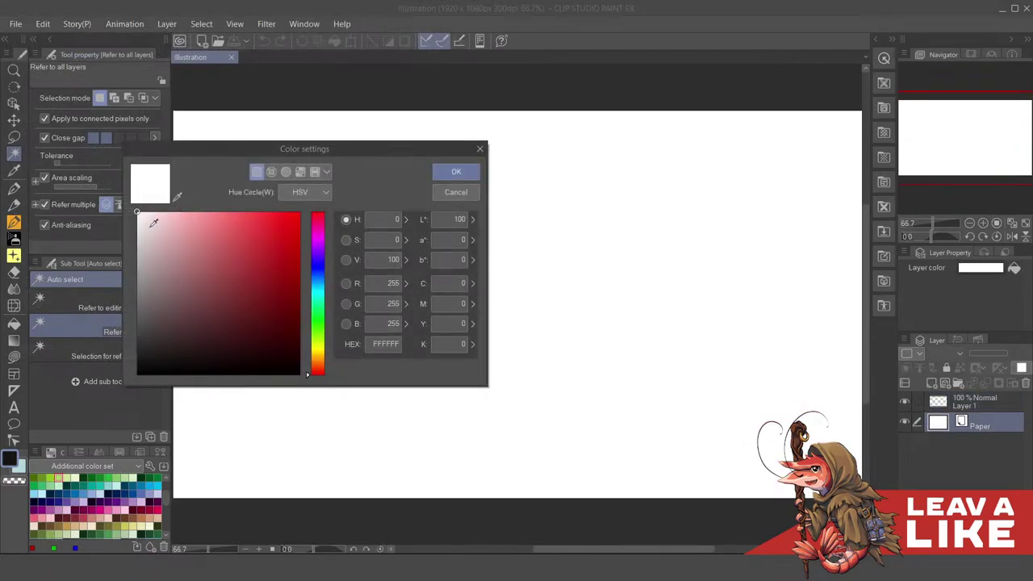
{"action": "left_click_drag", "start_coordinate": [139, 224], "coordinate": [136, 236]}
{"action": "left_click", "coordinate": [439, 172]}
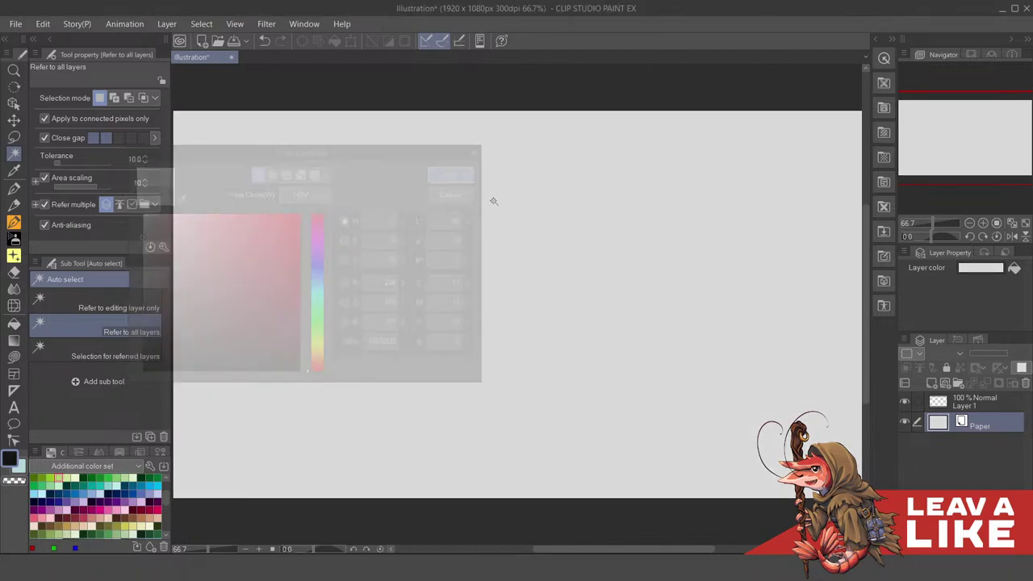
{"action": "scroll", "coordinate": [525, 233], "scroll_direction": "down", "scroll_amount": 2}
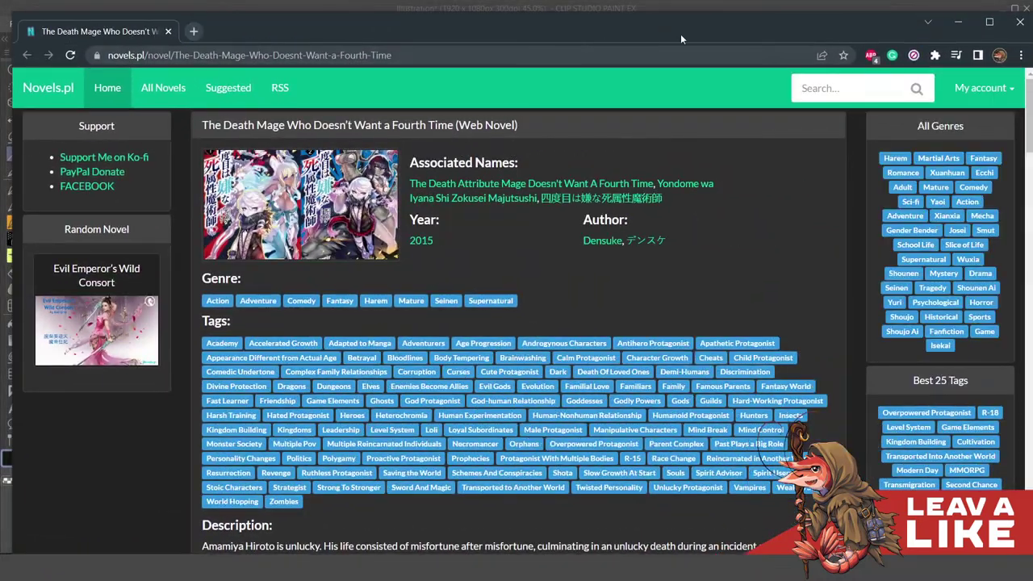
In the browser, maximize the Death Mage novel page and examine its description and most recent chapters
{"action": "left_click", "coordinate": [987, 25]}
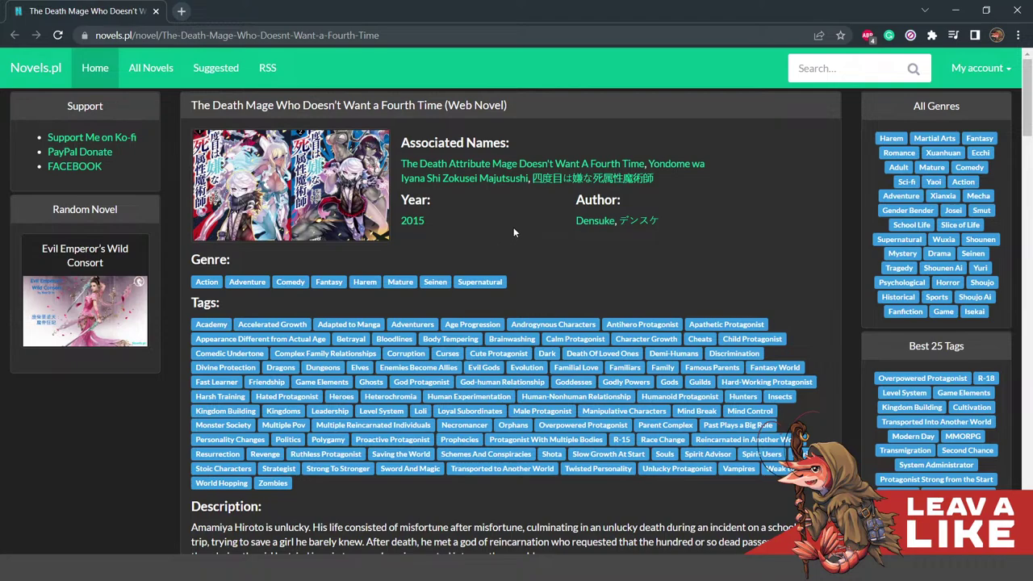
{"action": "scroll", "coordinate": [586, 282], "scroll_direction": "down", "scroll_amount": 7}
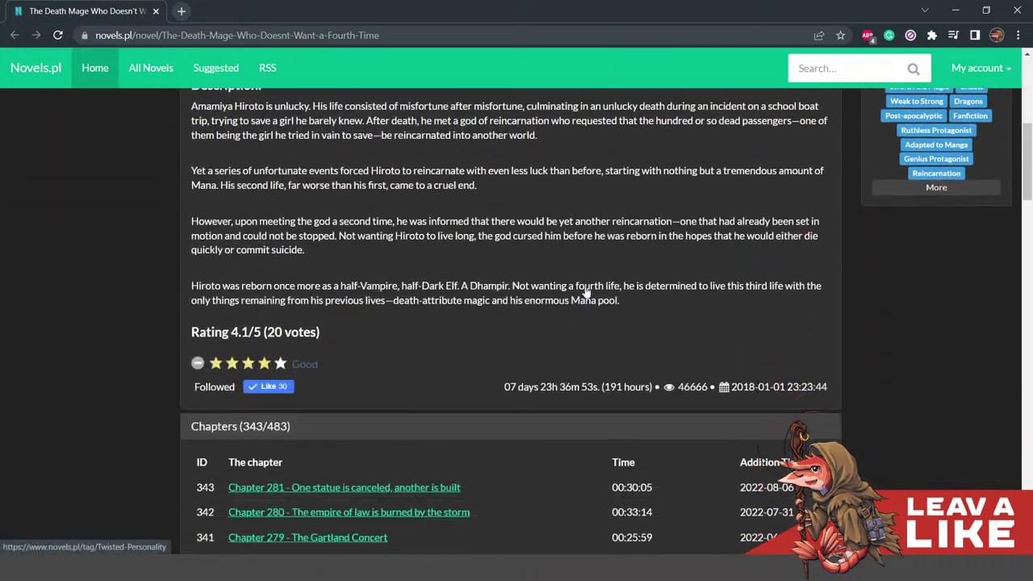
{"action": "scroll", "coordinate": [587, 291], "scroll_direction": "down", "scroll_amount": 3}
{"action": "scroll", "coordinate": [586, 289], "scroll_direction": "up", "scroll_amount": 10}
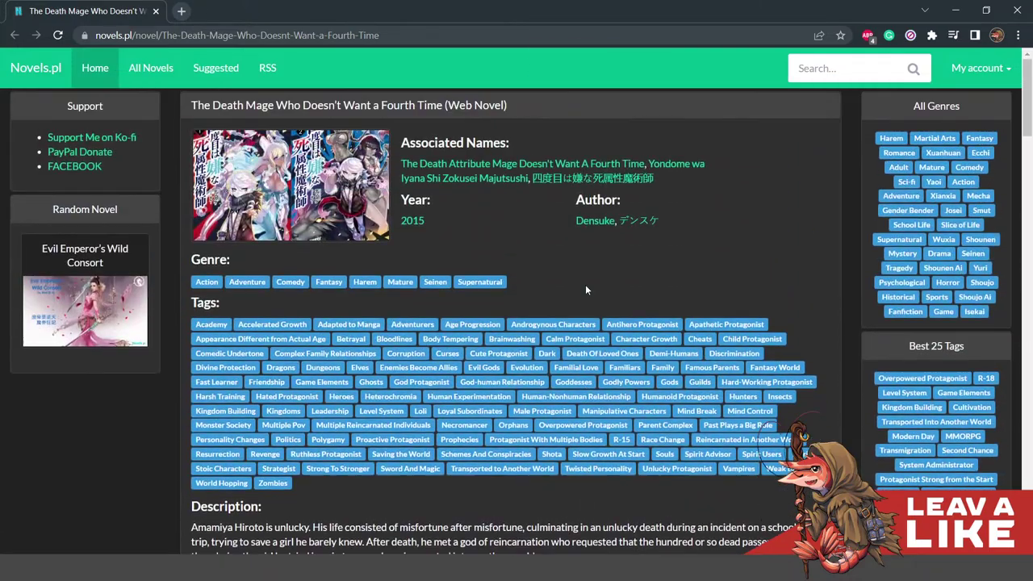
{"action": "scroll", "coordinate": [586, 289], "scroll_direction": "down", "scroll_amount": 3}
{"action": "scroll", "coordinate": [588, 289], "scroll_direction": "down", "scroll_amount": 11}
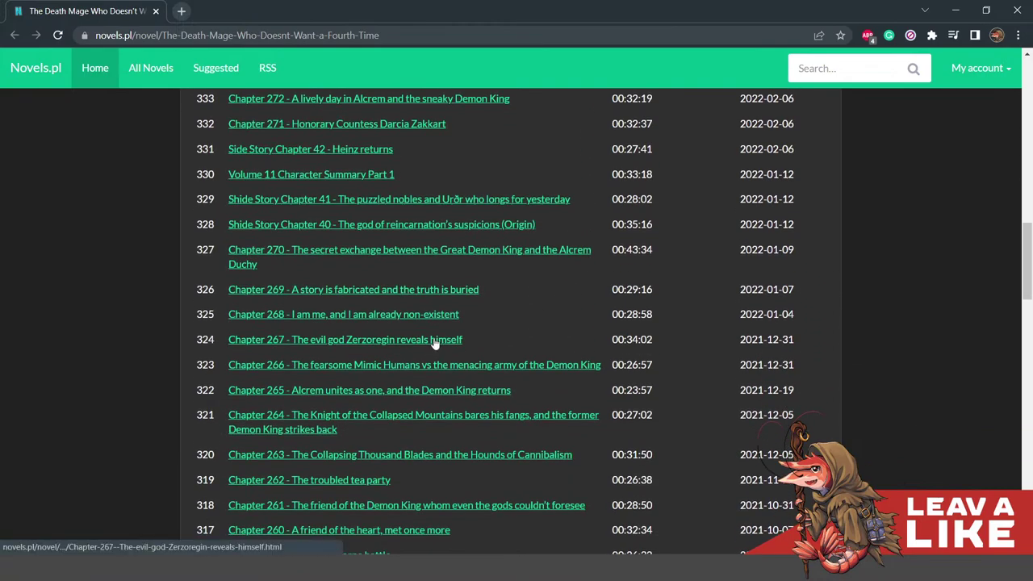
{"action": "scroll", "coordinate": [434, 342], "scroll_direction": "up", "scroll_amount": 3}
{"action": "scroll", "coordinate": [433, 342], "scroll_direction": "up", "scroll_amount": 1}
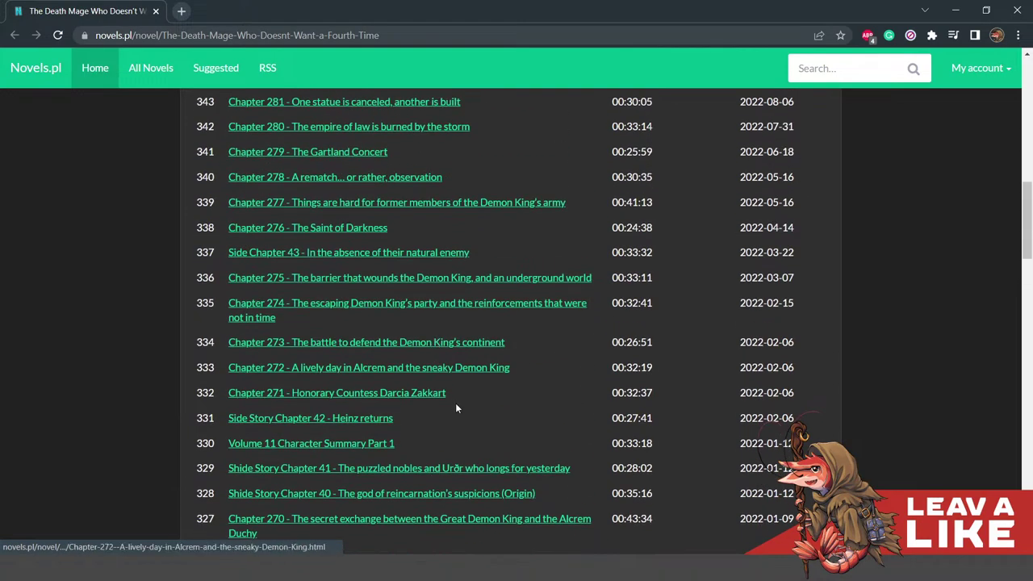
{"action": "scroll", "coordinate": [456, 404], "scroll_direction": "down", "scroll_amount": 1}
{"action": "scroll", "coordinate": [495, 368], "scroll_direction": "down", "scroll_amount": 3}
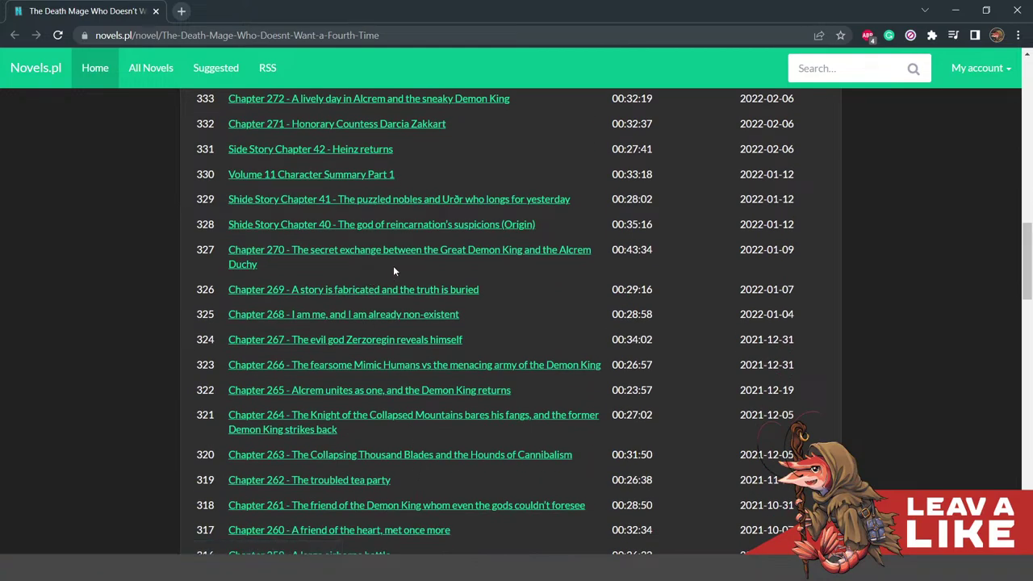
{"action": "scroll", "coordinate": [539, 279], "scroll_direction": "up", "scroll_amount": 4}
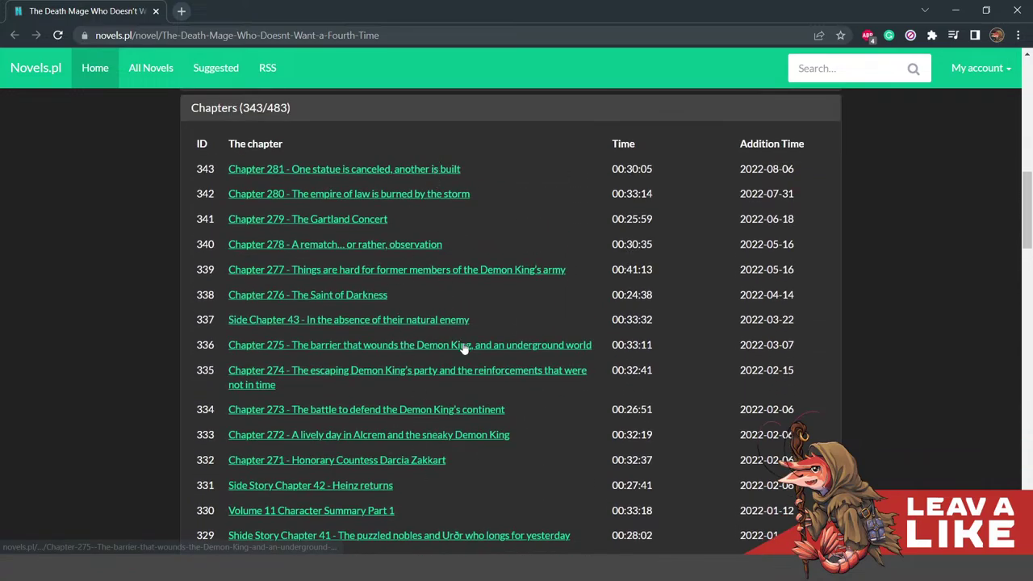
{"action": "scroll", "coordinate": [469, 243], "scroll_direction": "down", "scroll_amount": 2}
{"action": "scroll", "coordinate": [469, 243], "scroll_direction": "down", "scroll_amount": 12}
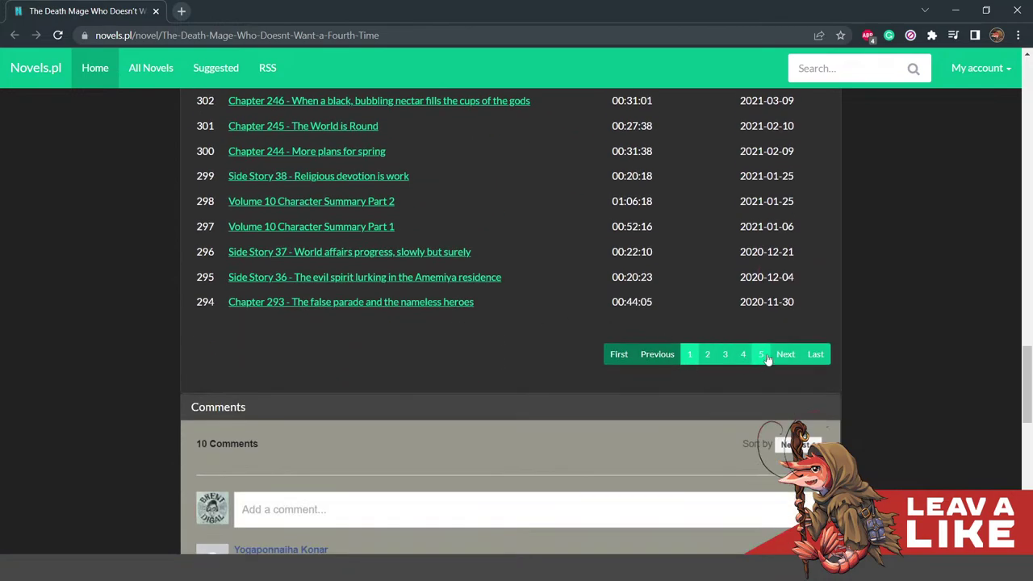
Go to the last page of the novel's chapter list, look through the earliest chapters and open the Prologe chapter
{"action": "left_click", "coordinate": [816, 354]}
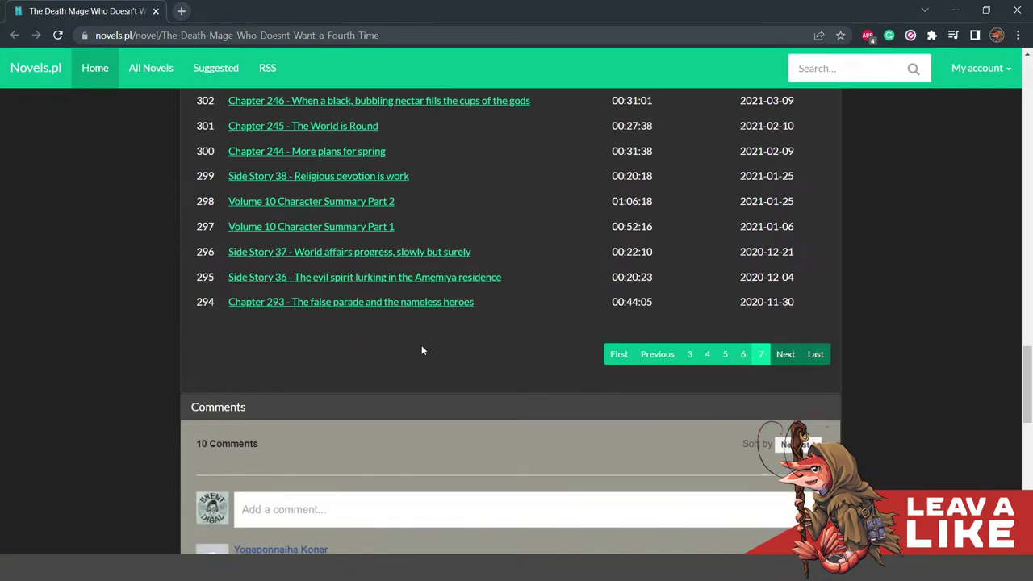
{"action": "scroll", "coordinate": [421, 345], "scroll_direction": "up", "scroll_amount": 3}
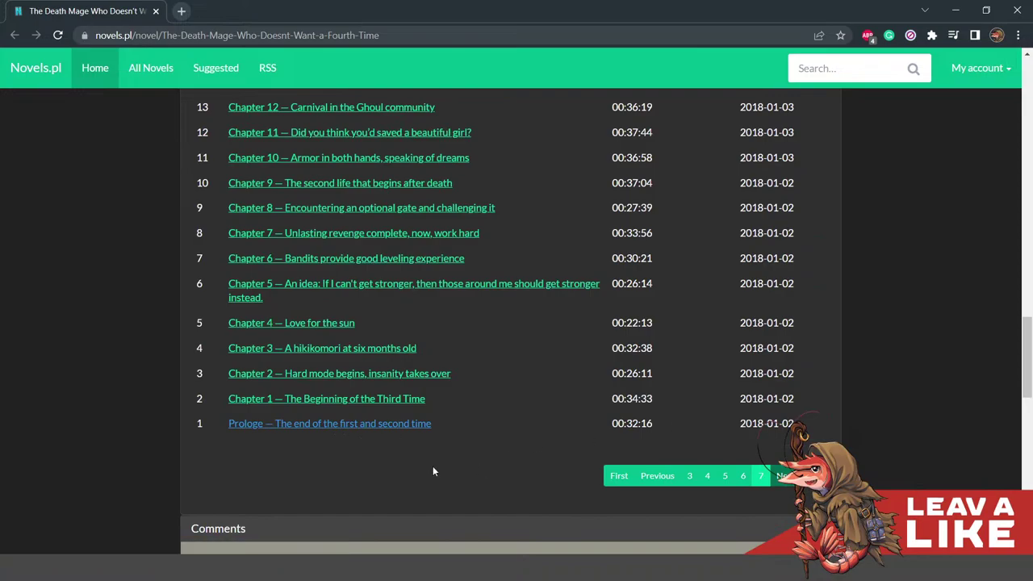
{"action": "scroll", "coordinate": [432, 471], "scroll_direction": "up", "scroll_amount": 15}
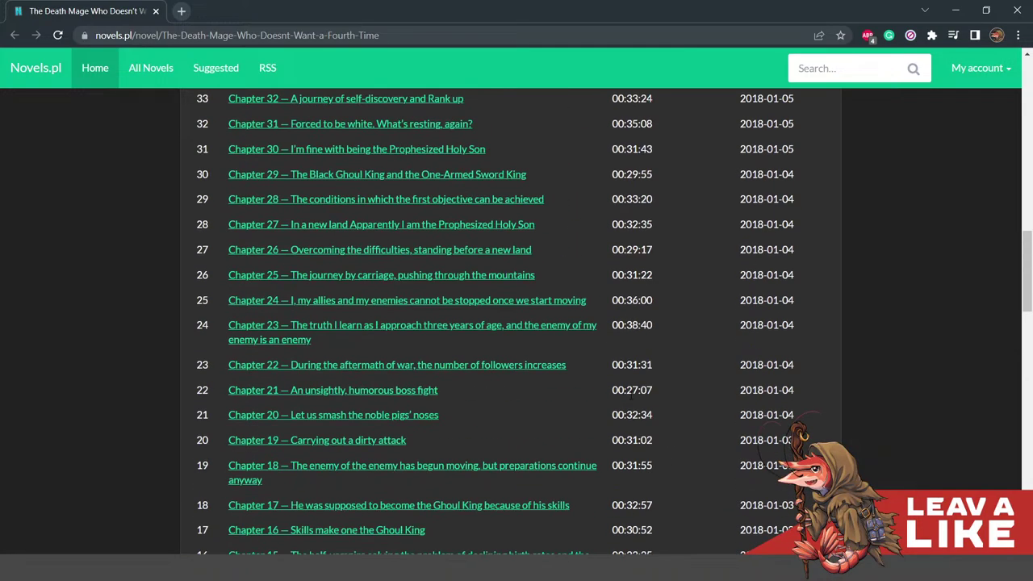
{"action": "scroll", "coordinate": [631, 395], "scroll_direction": "down", "scroll_amount": 3}
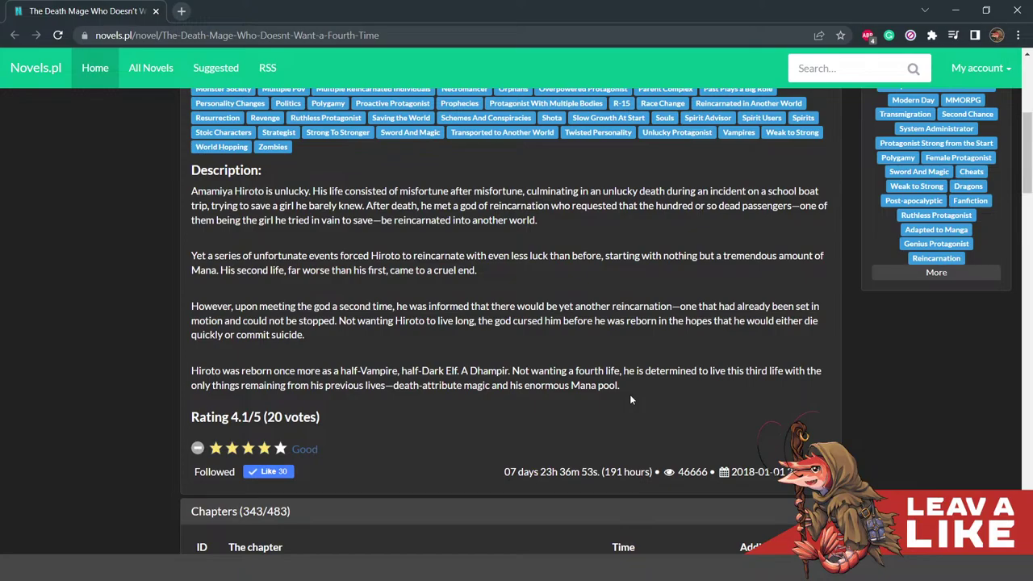
{"action": "scroll", "coordinate": [637, 393], "scroll_direction": "down", "scroll_amount": 4}
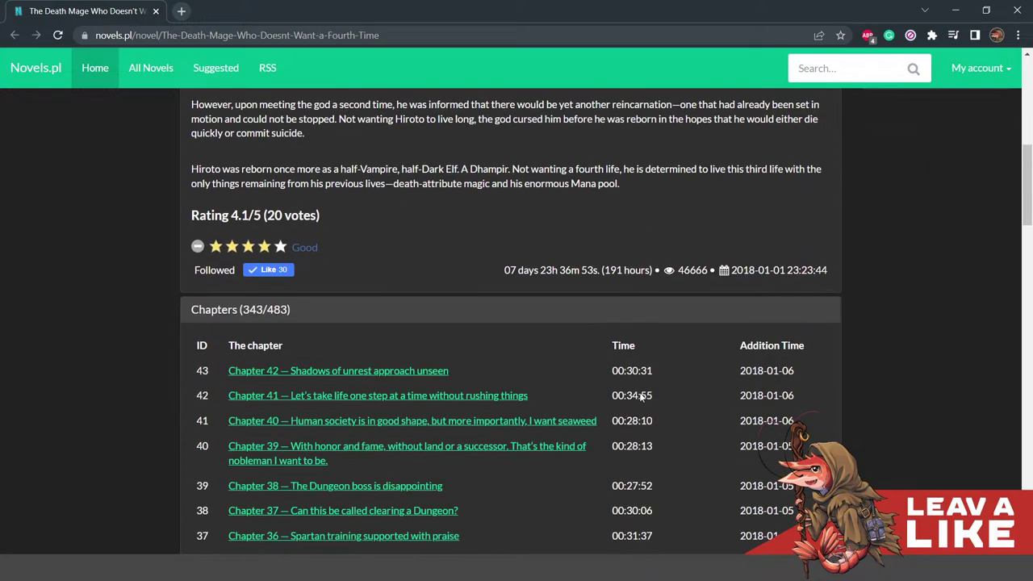
{"action": "scroll", "coordinate": [643, 391], "scroll_direction": "down", "scroll_amount": 4}
{"action": "scroll", "coordinate": [643, 391], "scroll_direction": "down", "scroll_amount": 10}
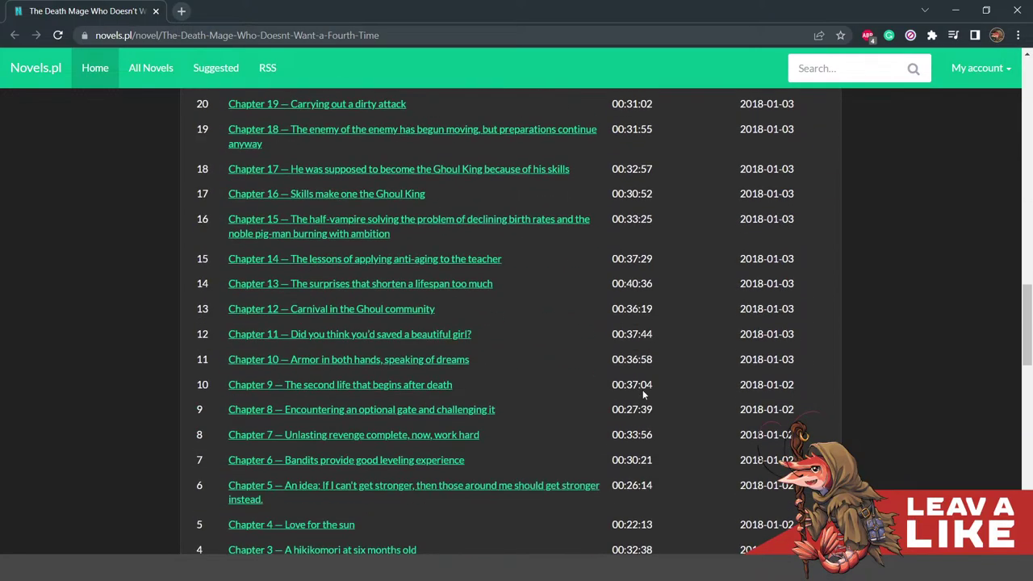
{"action": "scroll", "coordinate": [475, 433], "scroll_direction": "up", "scroll_amount": 2}
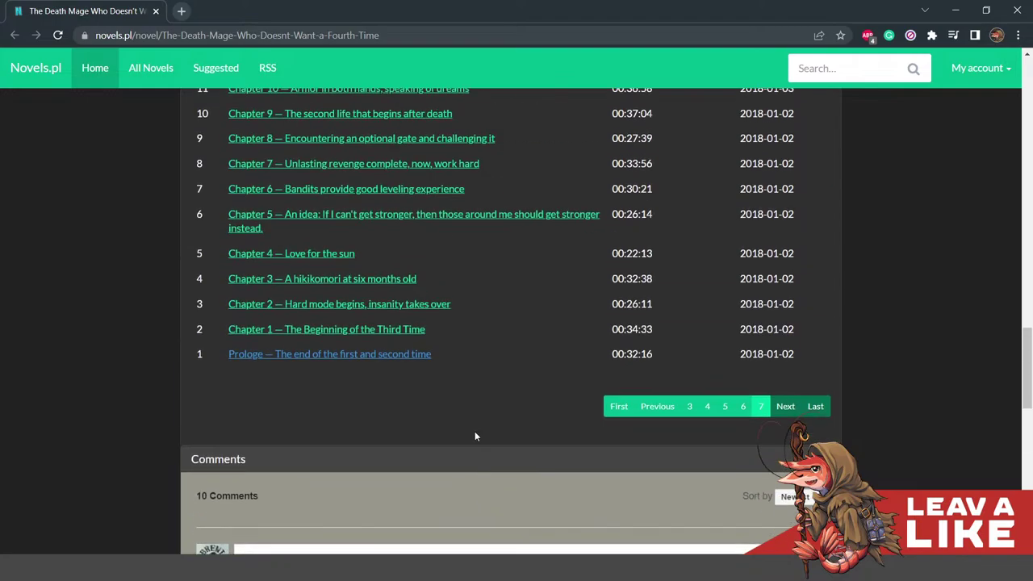
{"action": "left_click", "coordinate": [352, 357]}
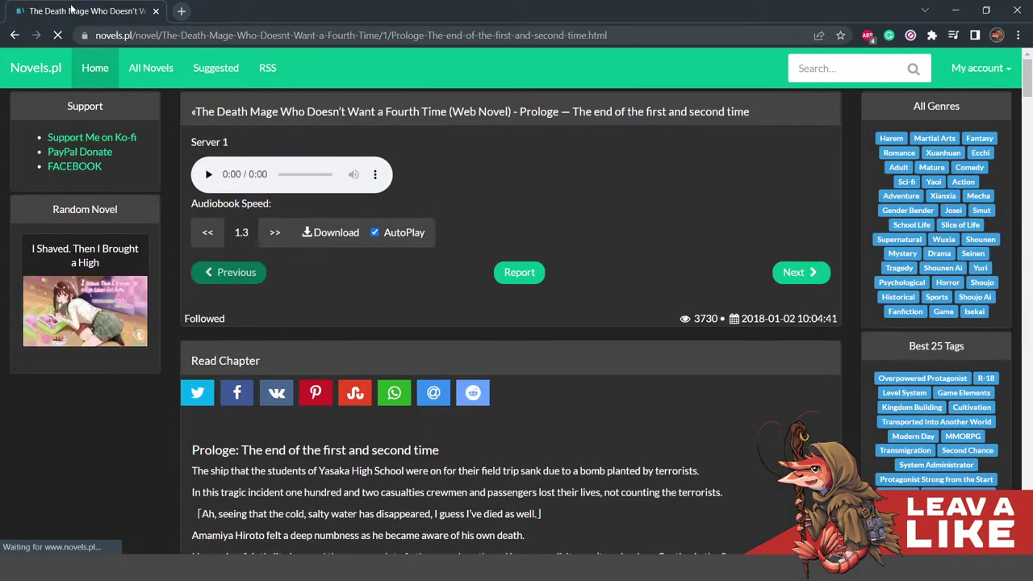
Bring the Prologe chapter's window back into view and lower its audiobook speed to 1.15
{"action": "mouse_move", "coordinate": [63, 9]}
{"action": "left_mouse_down"}
{"action": "mouse_move", "coordinate": [646, 16]}
{"action": "mouse_move", "coordinate": [910, 135]}
{"action": "mouse_move", "coordinate": [1032, 95]}
{"action": "left_mouse_up"}
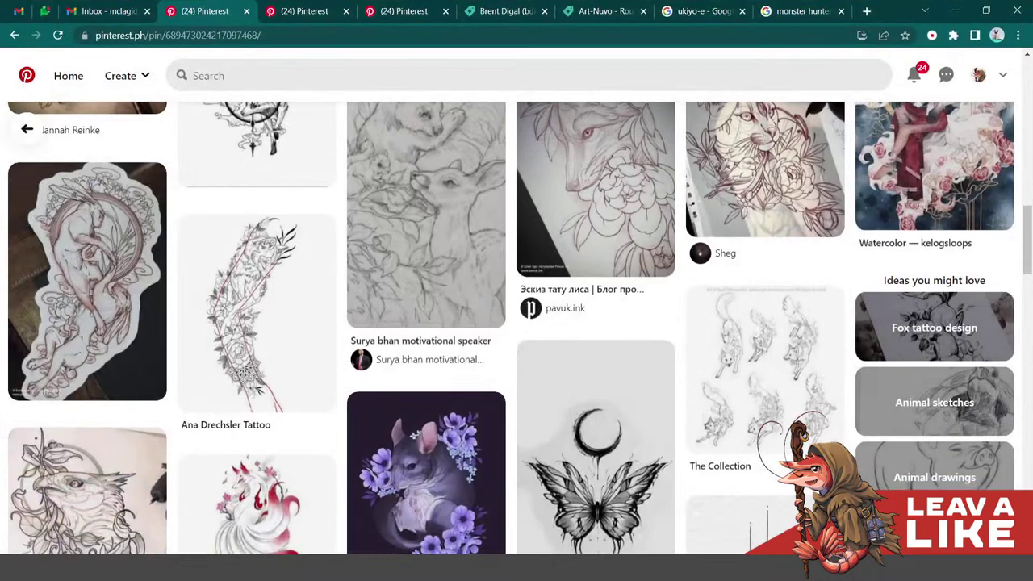
{"action": "key", "text": "alt+Tab"}
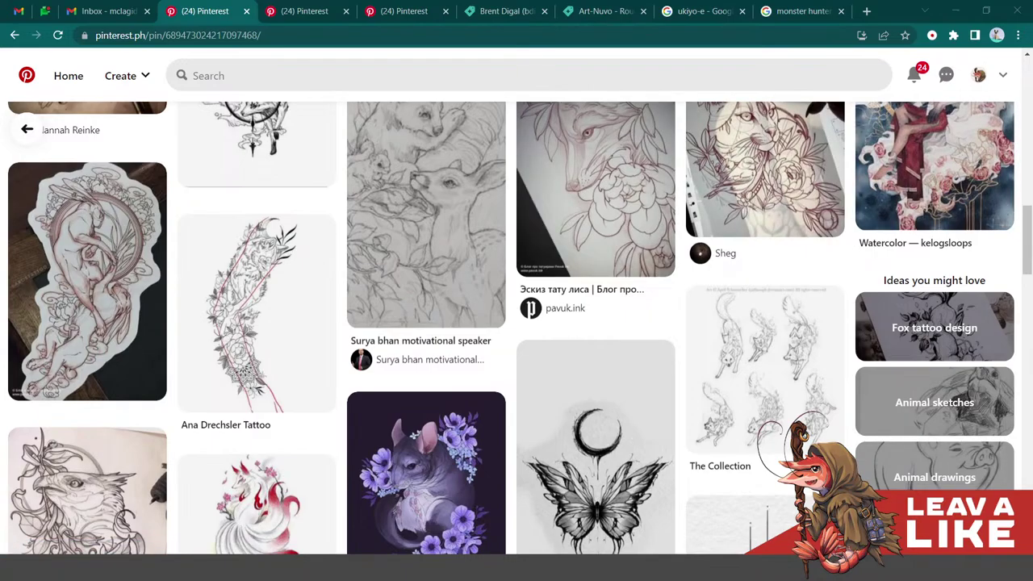
{"action": "left_click_drag", "start_coordinate": [1032, 185], "coordinate": [593, 18]}
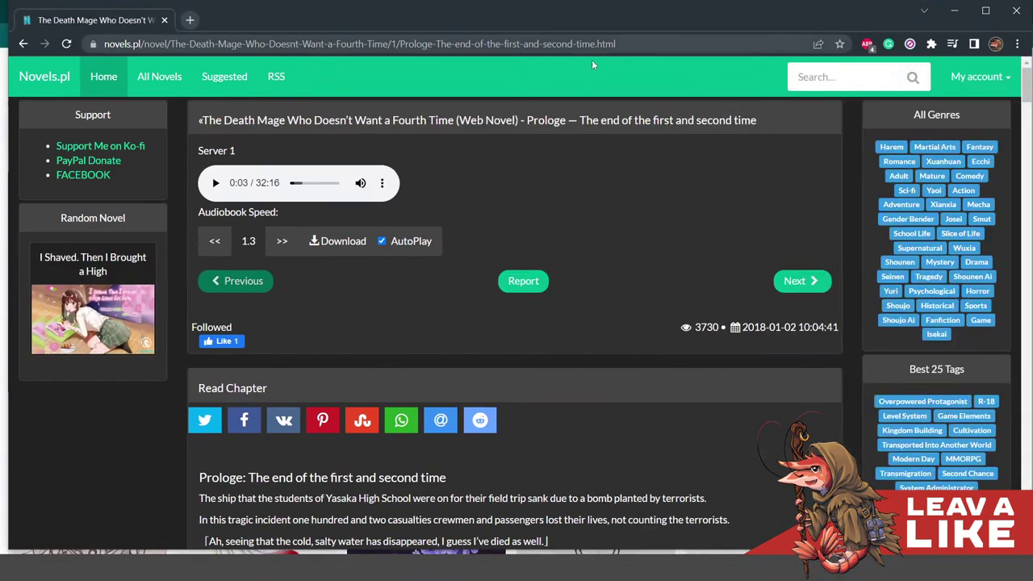
{"action": "left_click", "coordinate": [214, 242]}
{"action": "left_click", "coordinate": [218, 244]}
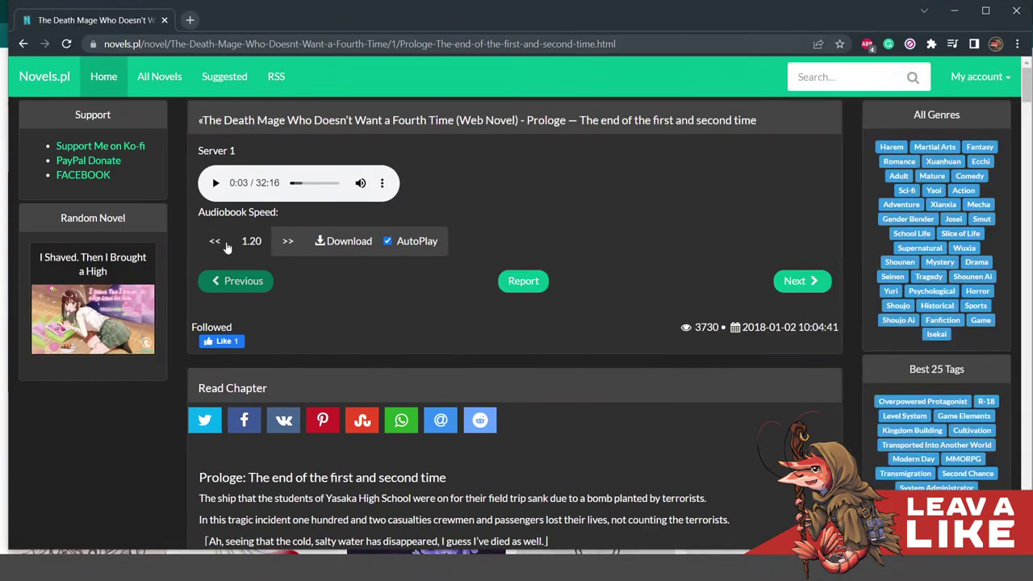
{"action": "left_click", "coordinate": [227, 248]}
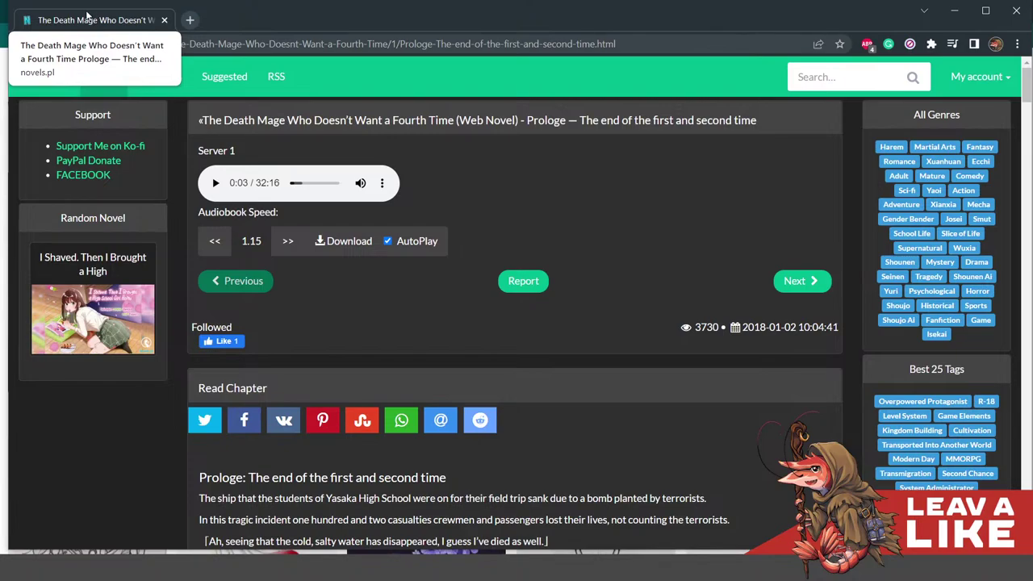
Move the audiobook window to the other display and minimize the Pinterest window to return to Clip Studio Paint
{"action": "left_click_drag", "start_coordinate": [76, 19], "coordinate": [1032, 113]}
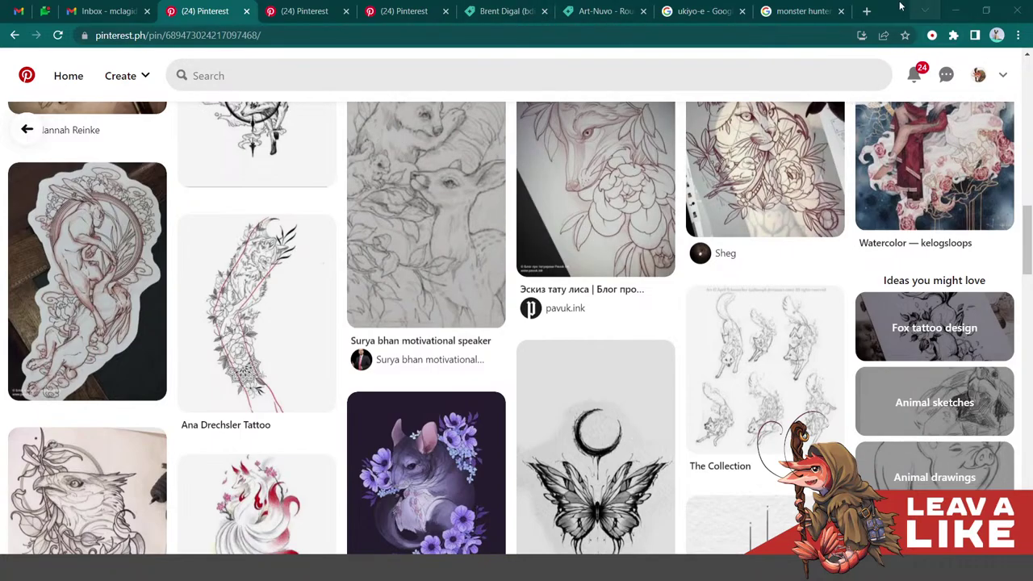
{"action": "left_click", "coordinate": [956, 10]}
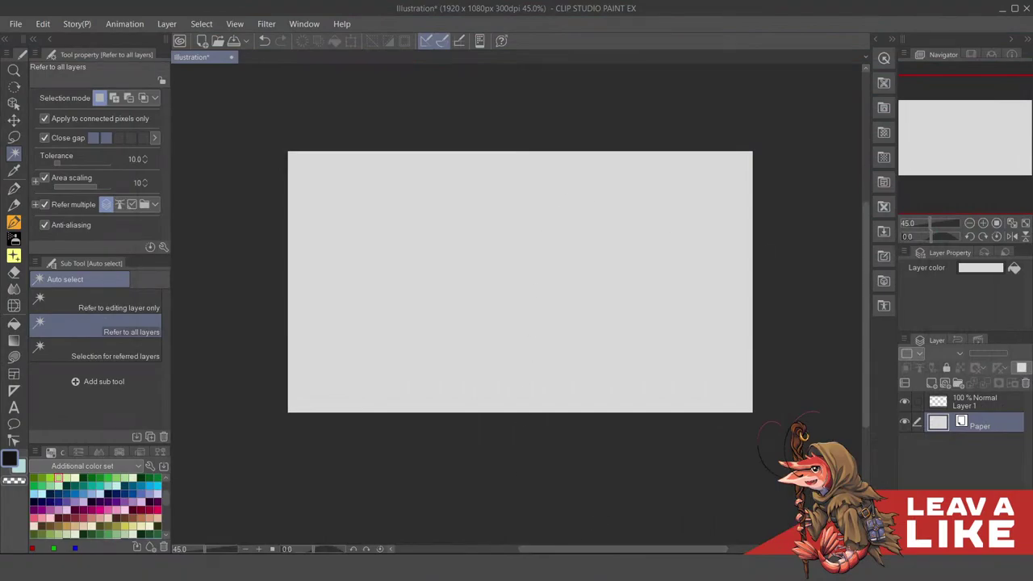
Make Layer 1 the active layer and switch to the Textured pen for drawing
{"action": "left_click", "coordinate": [978, 404]}
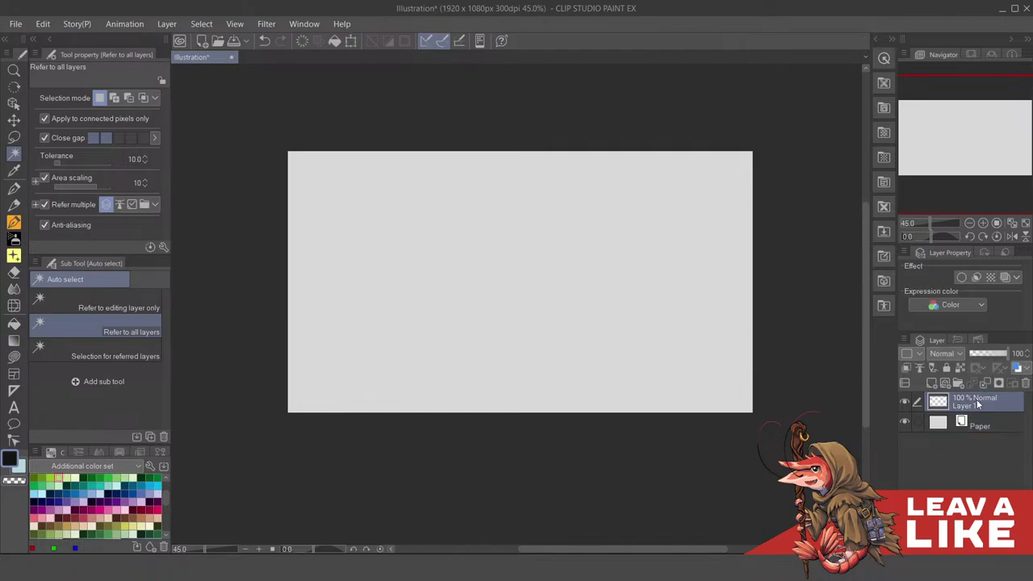
{"action": "scroll", "coordinate": [676, 298], "scroll_direction": "up", "scroll_amount": 3}
{"action": "scroll", "coordinate": [731, 344], "scroll_direction": "down", "scroll_amount": 1}
{"action": "left_click_drag", "start_coordinate": [655, 298], "coordinate": [670, 337]}
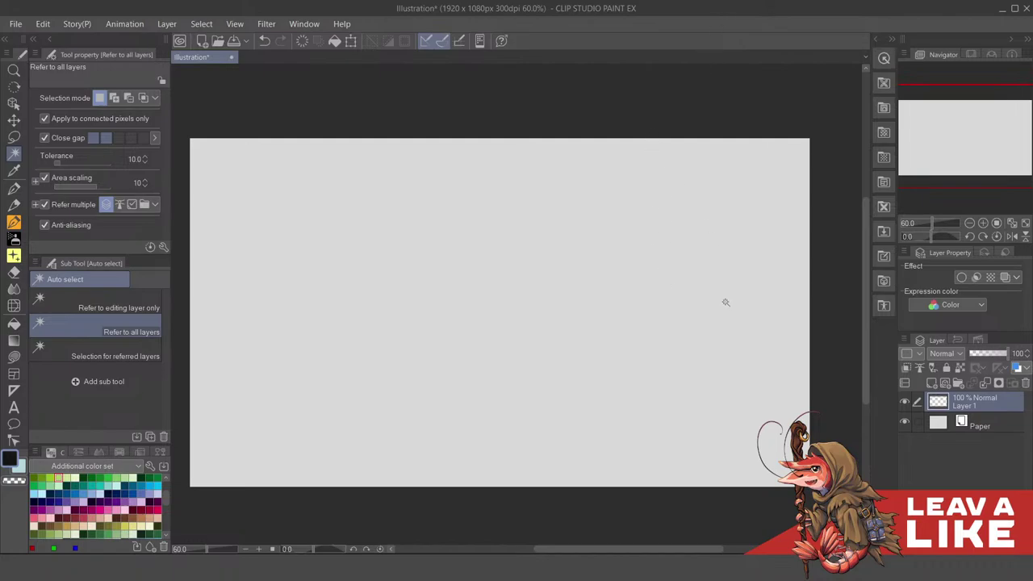
{"action": "mouse_move", "coordinate": [669, 273]}
{"action": "left_mouse_down"}
{"action": "mouse_move", "coordinate": [696, 275]}
{"action": "mouse_move", "coordinate": [655, 288]}
{"action": "left_mouse_up"}
{"action": "key", "text": "p"}
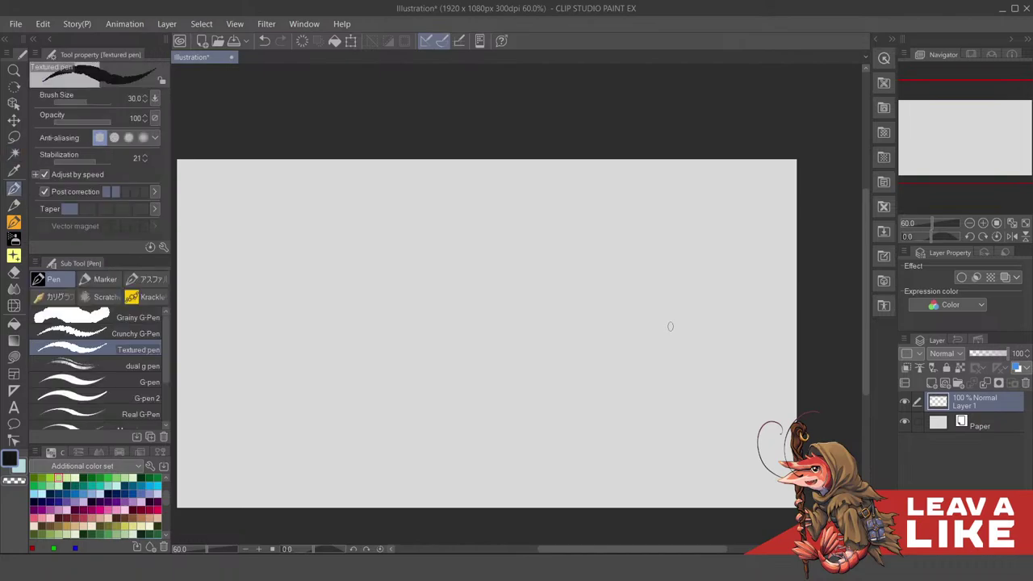
Pick a medium gray from the Additional color set as the drawing color
{"action": "left_click_drag", "start_coordinate": [582, 409], "coordinate": [566, 348]}
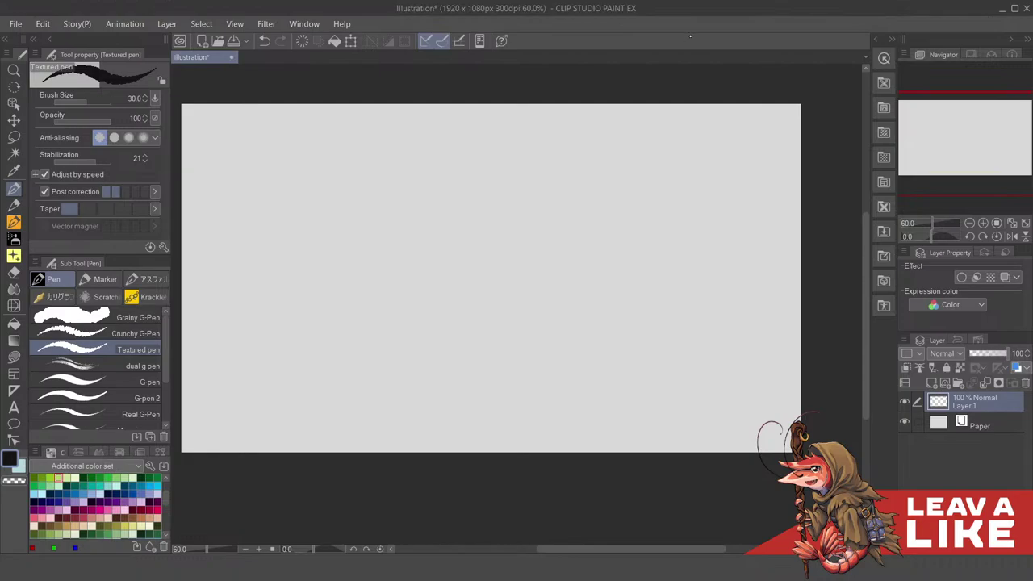
{"action": "left_click_drag", "start_coordinate": [694, 270], "coordinate": [725, 325]}
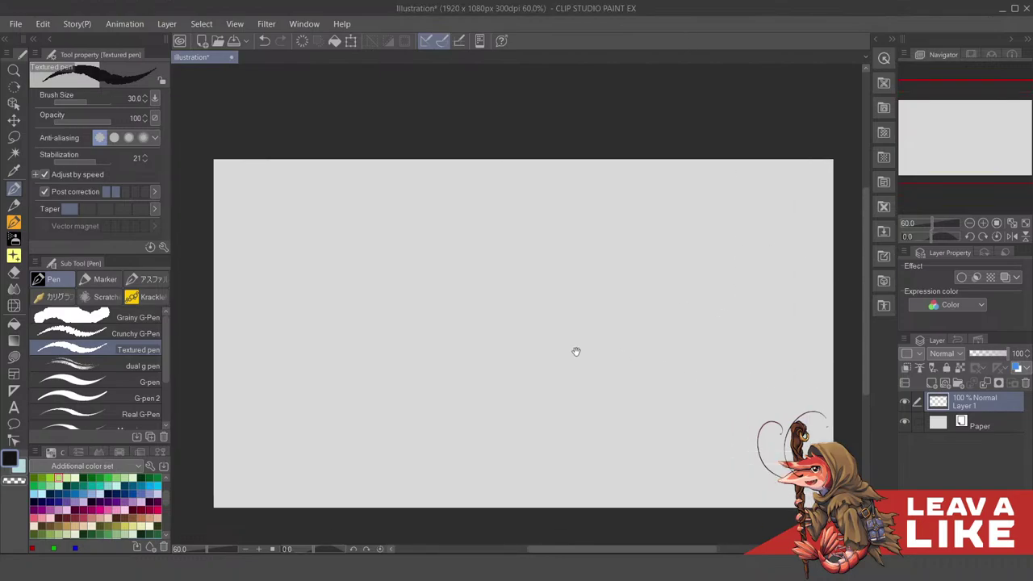
{"action": "left_click_drag", "start_coordinate": [578, 352], "coordinate": [543, 345]}
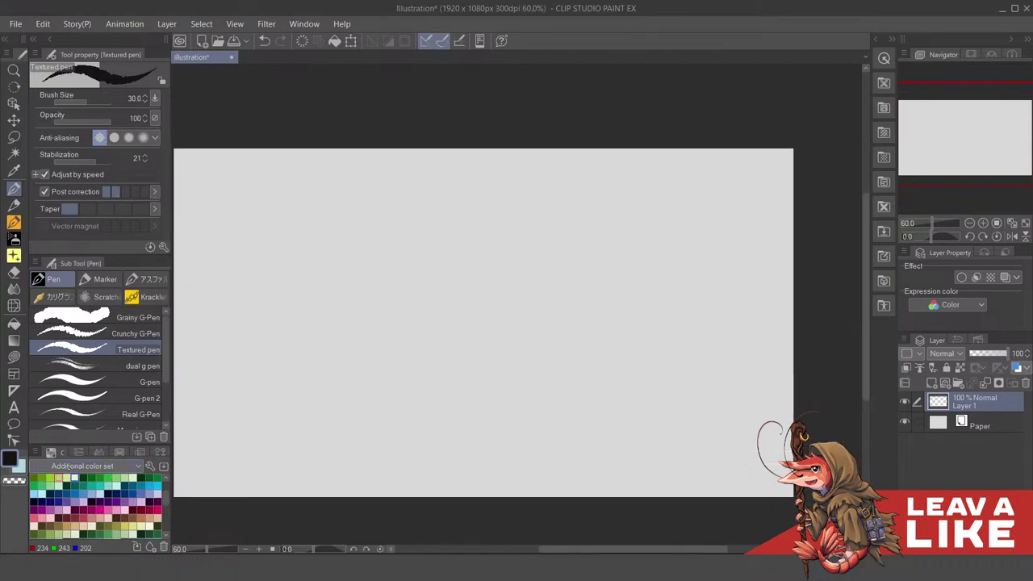
{"action": "left_click", "coordinate": [138, 466]}
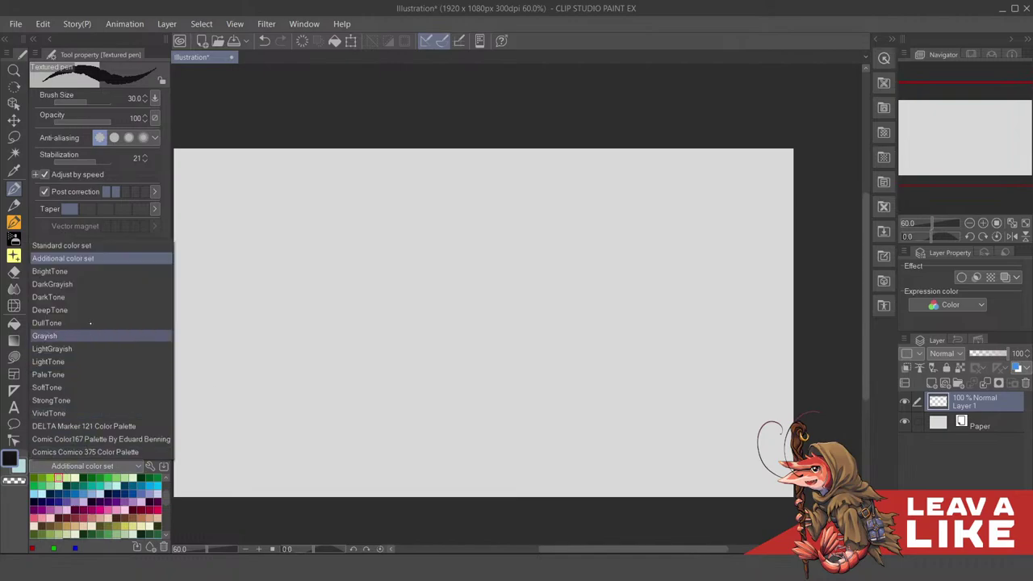
{"action": "left_click", "coordinate": [83, 268]}
{"action": "left_click", "coordinate": [138, 465]}
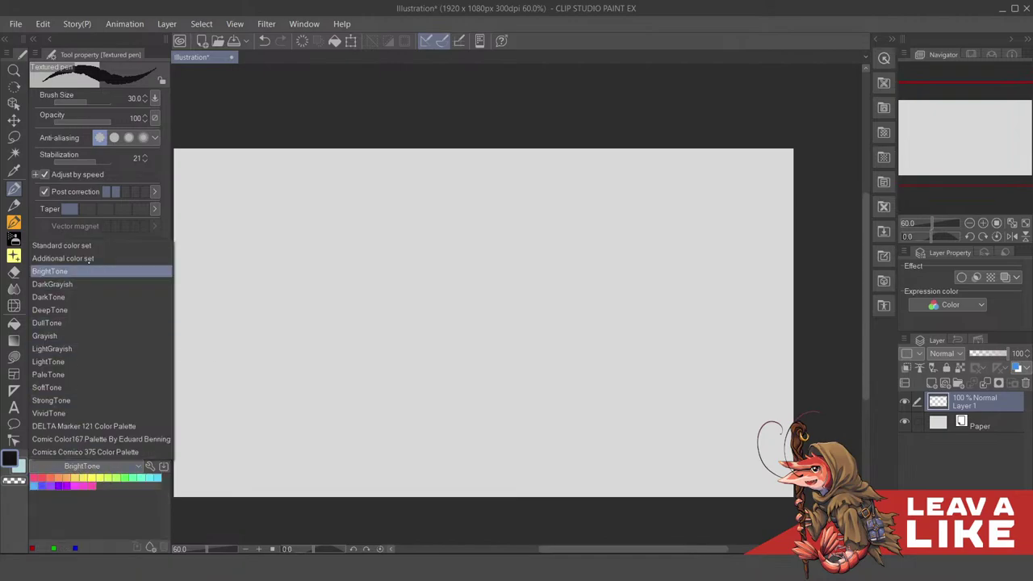
{"action": "left_click", "coordinate": [84, 254]}
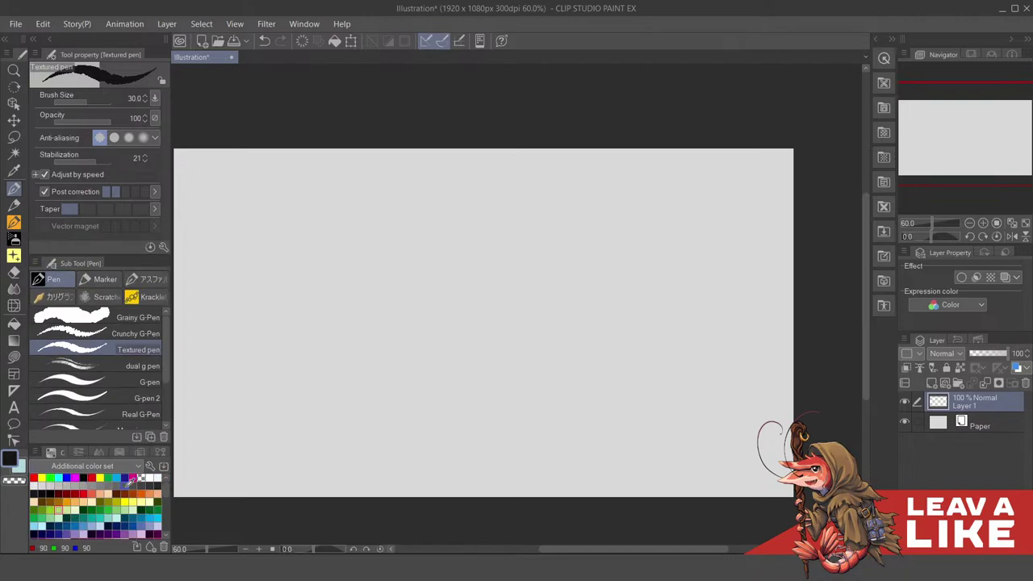
{"action": "left_click", "coordinate": [107, 485]}
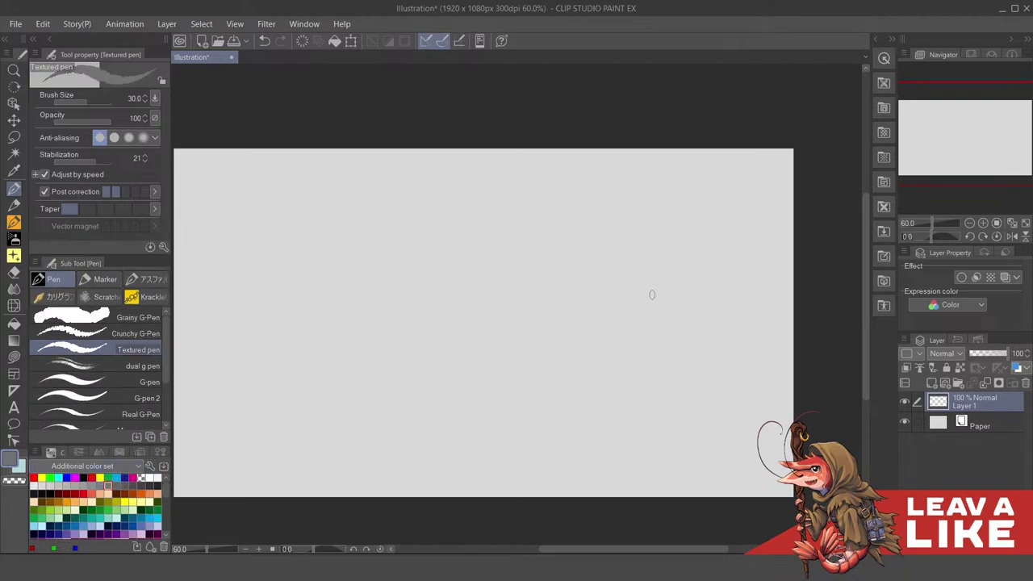
Look through the Pen and Brush sub tool groups and select the Watery Ink brush
{"action": "left_click_drag", "start_coordinate": [591, 323], "coordinate": [653, 321]}
{"action": "left_click_drag", "start_coordinate": [810, 317], "coordinate": [734, 319]}
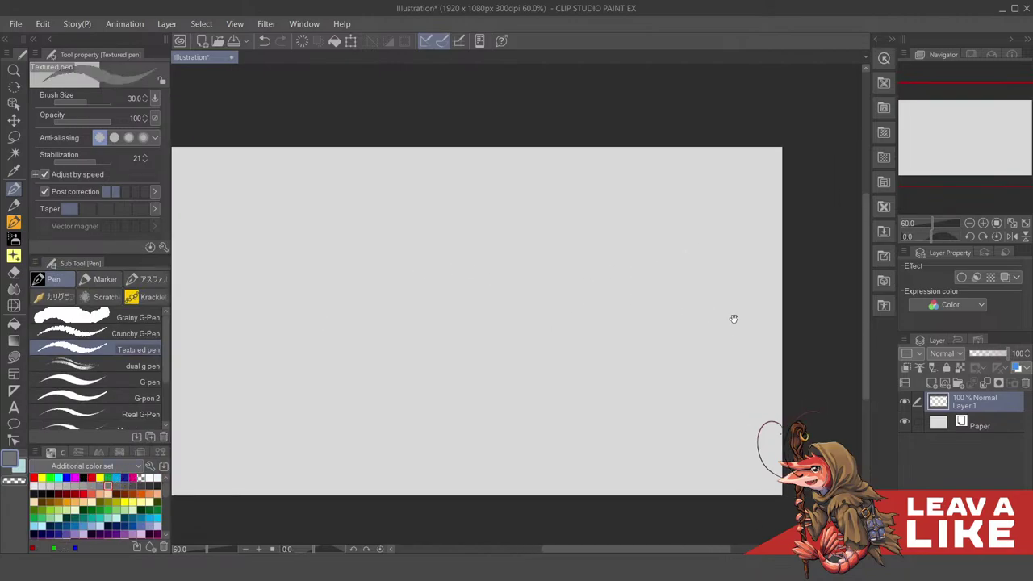
{"action": "left_click_drag", "start_coordinate": [666, 334], "coordinate": [715, 317]}
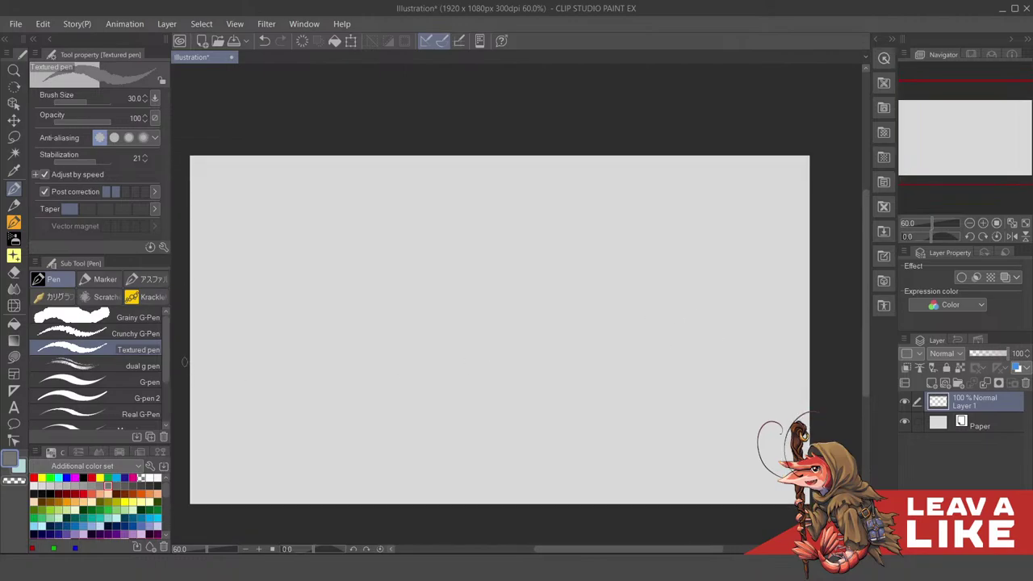
{"action": "left_click", "coordinate": [146, 297]}
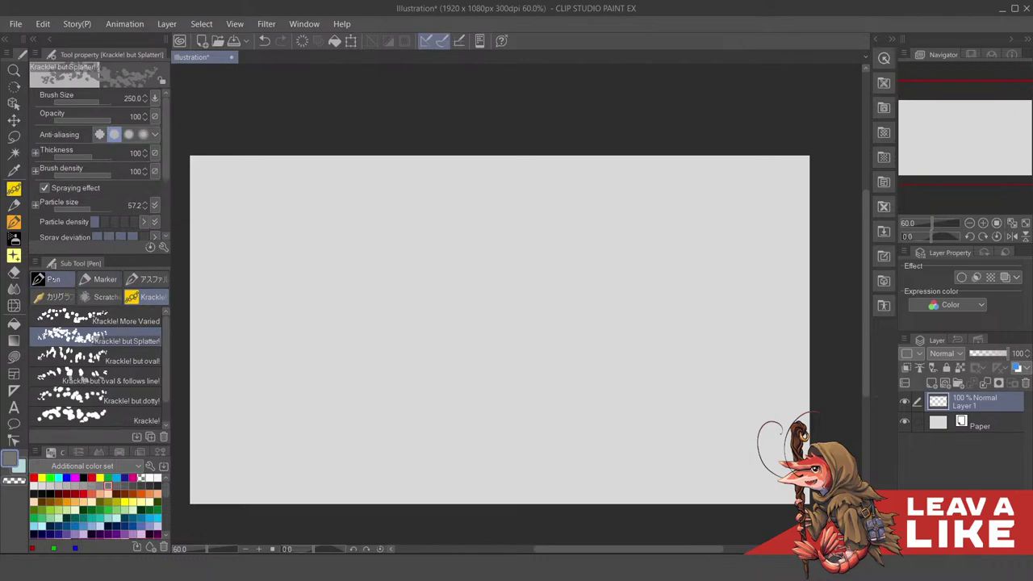
{"action": "left_click", "coordinate": [50, 278]}
{"action": "key", "text": "b"}
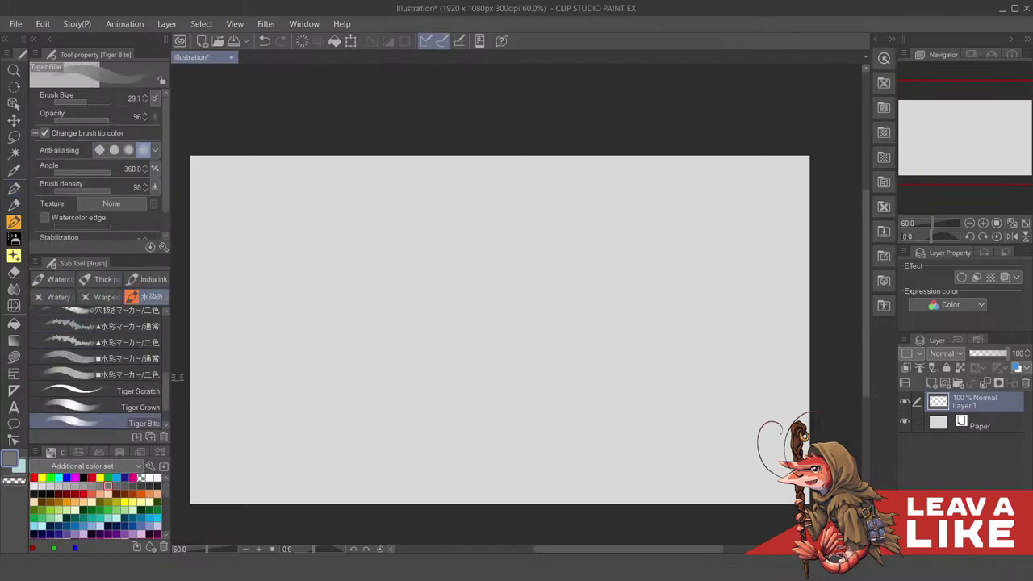
{"action": "scroll", "coordinate": [166, 387], "scroll_direction": "up", "scroll_amount": 5}
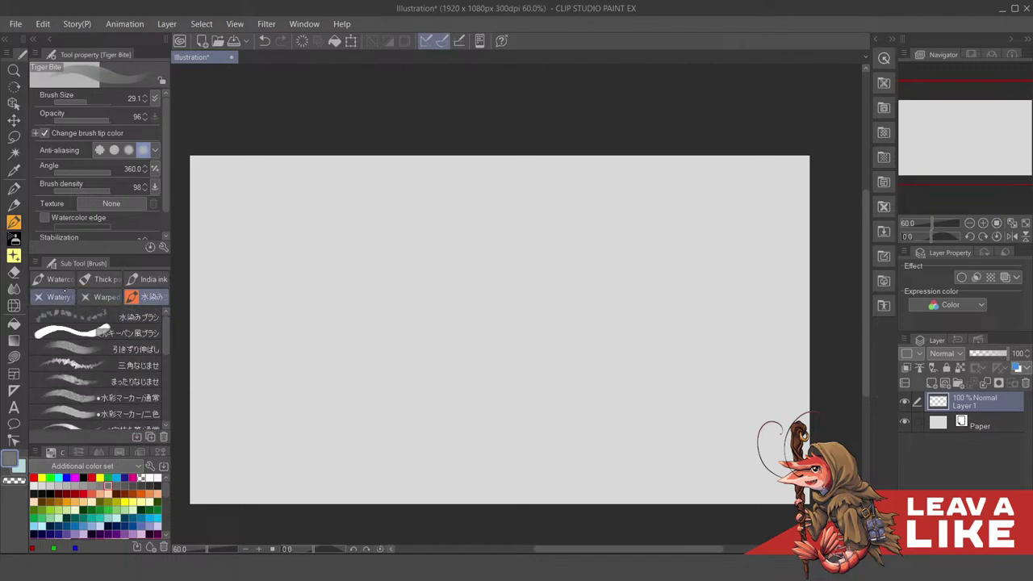
{"action": "left_click", "coordinate": [67, 283]}
{"action": "left_click", "coordinate": [103, 279]}
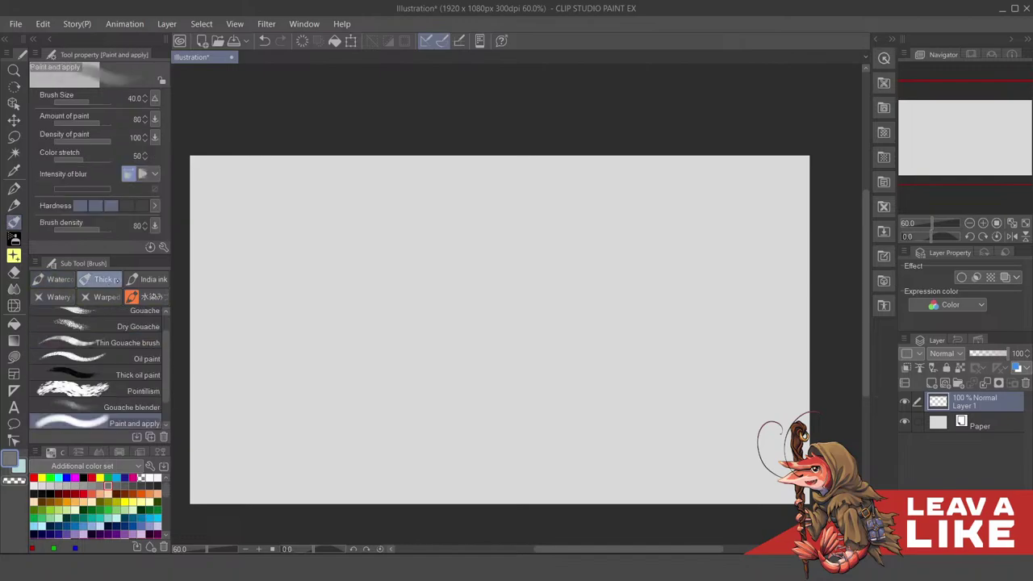
{"action": "left_click", "coordinate": [149, 279]}
{"action": "left_click", "coordinate": [149, 297]}
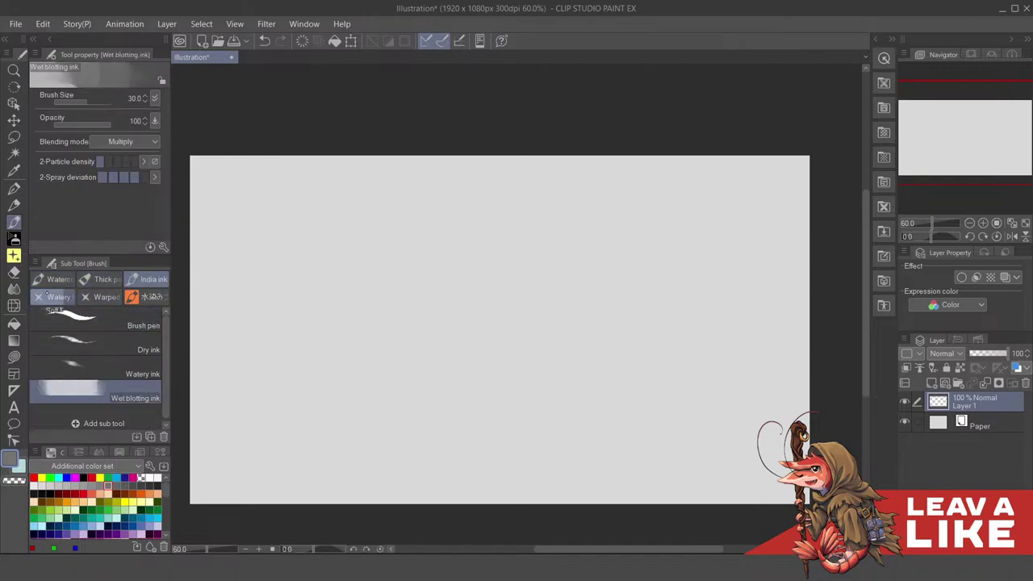
{"action": "left_click", "coordinate": [58, 297]}
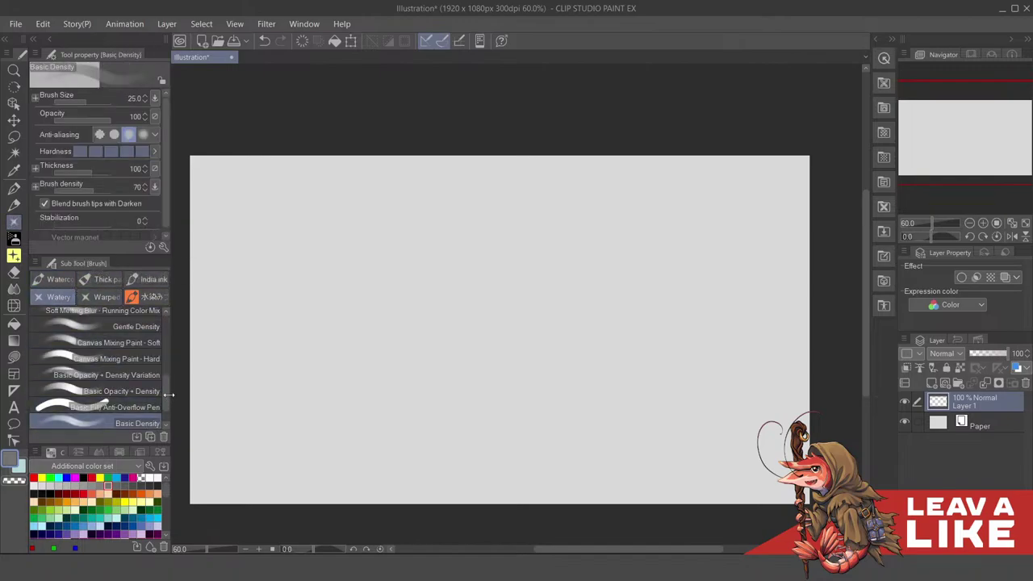
{"action": "left_click_drag", "start_coordinate": [165, 390], "coordinate": [165, 298]}
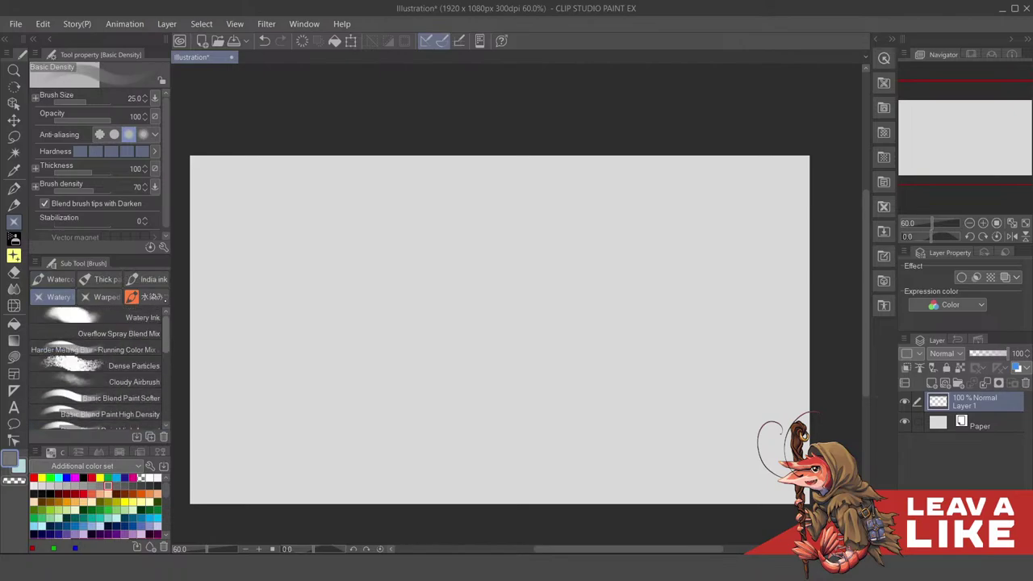
{"action": "left_click", "coordinate": [121, 317]}
{"action": "mouse_move", "coordinate": [339, 310]}
{"action": "left_mouse_down"}
{"action": "mouse_move", "coordinate": [397, 343]}
{"action": "mouse_move", "coordinate": [438, 347]}
{"action": "left_mouse_up"}
{"action": "key", "text": "ctrl+z"}
{"action": "mouse_move", "coordinate": [677, 345]}
{"action": "left_mouse_down"}
{"action": "mouse_move", "coordinate": [749, 286]}
{"action": "mouse_move", "coordinate": [719, 307]}
{"action": "left_mouse_up"}
{"action": "mouse_move", "coordinate": [570, 355]}
{"action": "left_mouse_down"}
{"action": "mouse_move", "coordinate": [740, 334]}
{"action": "mouse_move", "coordinate": [749, 316]}
{"action": "mouse_move", "coordinate": [711, 336]}
{"action": "mouse_move", "coordinate": [736, 323]}
{"action": "left_mouse_up"}
{"action": "key", "text": "ctrl+z"}
{"action": "mouse_move", "coordinate": [669, 344]}
{"action": "left_mouse_down"}
{"action": "mouse_move", "coordinate": [678, 332]}
{"action": "mouse_move", "coordinate": [660, 307]}
{"action": "left_mouse_up"}
Switch to a darker gray and paint a sloping foreground hill in the lower-left corner of the canvas
{"action": "key", "text": "c"}
{"action": "left_click", "coordinate": [703, 111]}
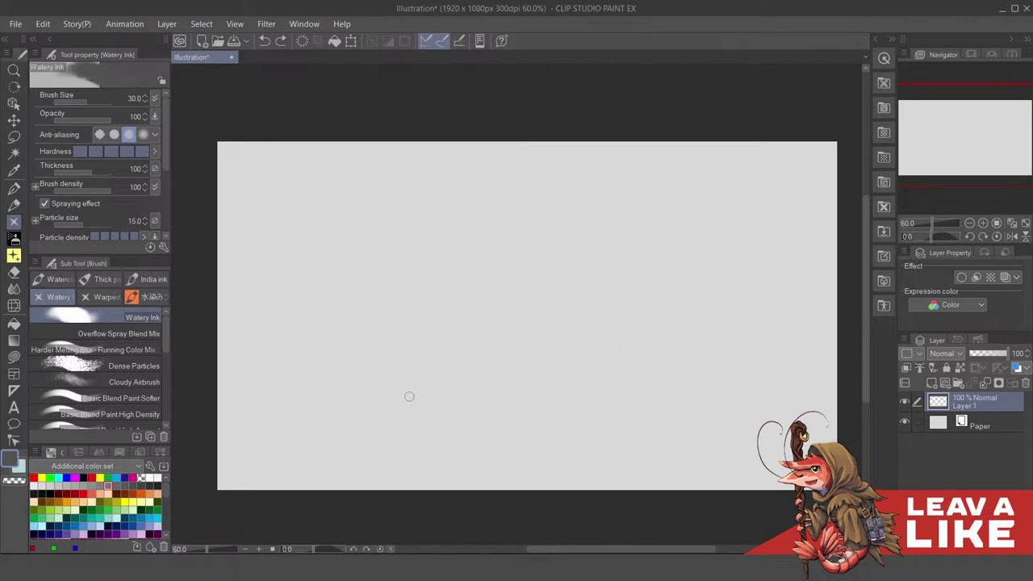
{"action": "mouse_move", "coordinate": [194, 397]}
{"action": "left_mouse_down"}
{"action": "mouse_move", "coordinate": [277, 433]}
{"action": "mouse_move", "coordinate": [673, 523]}
{"action": "left_mouse_up"}
{"action": "key", "text": "space"}
{"action": "left_click_drag", "start_coordinate": [518, 413], "coordinate": [515, 390]}
{"action": "key", "text": "ctrl+z"}
{"action": "mouse_move", "coordinate": [209, 416]}
{"action": "left_mouse_down"}
{"action": "mouse_move", "coordinate": [566, 505]}
{"action": "mouse_move", "coordinate": [350, 466]}
{"action": "left_mouse_up"}
{"action": "left_click_drag", "start_coordinate": [216, 438], "coordinate": [324, 474]}
{"action": "mouse_move", "coordinate": [290, 443]}
{"action": "left_mouse_down"}
{"action": "mouse_move", "coordinate": [414, 468]}
{"action": "mouse_move", "coordinate": [320, 453]}
{"action": "left_mouse_up"}
{"action": "mouse_move", "coordinate": [321, 453]}
{"action": "left_mouse_down"}
{"action": "mouse_move", "coordinate": [267, 469]}
{"action": "mouse_move", "coordinate": [202, 448]}
{"action": "left_mouse_up"}
{"action": "left_click_drag", "start_coordinate": [202, 448], "coordinate": [249, 497]}
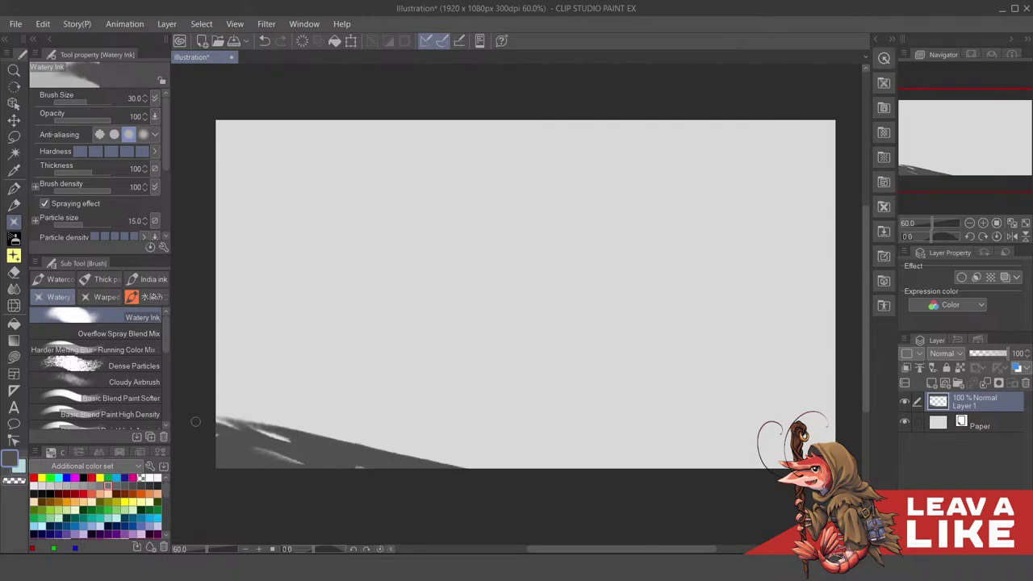
Extend the dark hill's slope farther right along the canvas's bottom edge with long tapering strokes
{"action": "left_click_drag", "start_coordinate": [196, 422], "coordinate": [282, 450]}
{"action": "mouse_move", "coordinate": [213, 409]}
{"action": "left_mouse_down"}
{"action": "mouse_move", "coordinate": [250, 428]}
{"action": "mouse_move", "coordinate": [236, 416]}
{"action": "mouse_move", "coordinate": [247, 427]}
{"action": "mouse_move", "coordinate": [200, 417]}
{"action": "mouse_move", "coordinate": [444, 466]}
{"action": "mouse_move", "coordinate": [205, 415]}
{"action": "mouse_move", "coordinate": [615, 472]}
{"action": "left_mouse_up"}
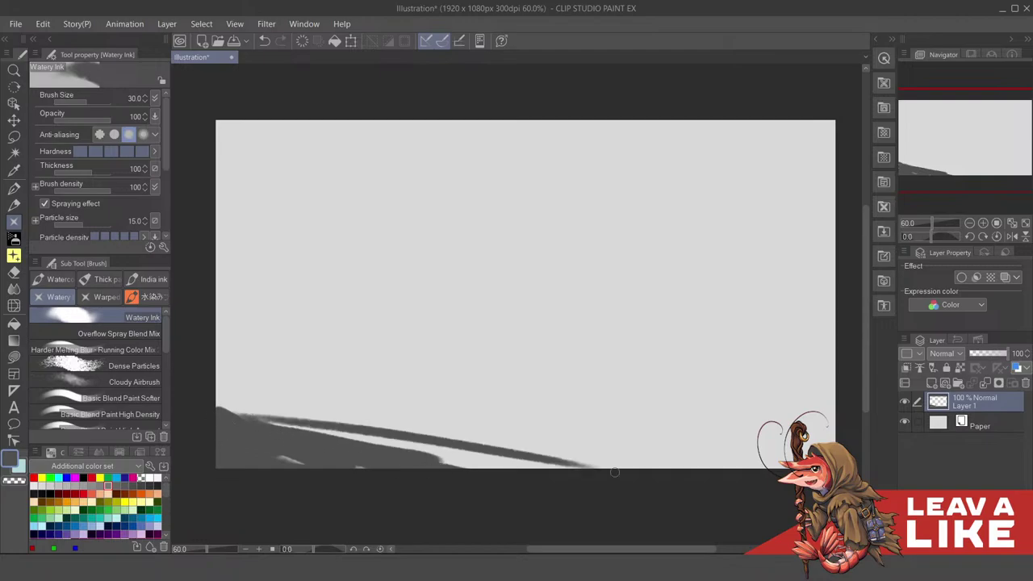
{"action": "left_click_drag", "start_coordinate": [314, 433], "coordinate": [597, 471]}
{"action": "left_click_drag", "start_coordinate": [317, 429], "coordinate": [546, 469]}
{"action": "left_click_drag", "start_coordinate": [445, 460], "coordinate": [518, 474]}
{"action": "left_click_drag", "start_coordinate": [593, 468], "coordinate": [715, 476]}
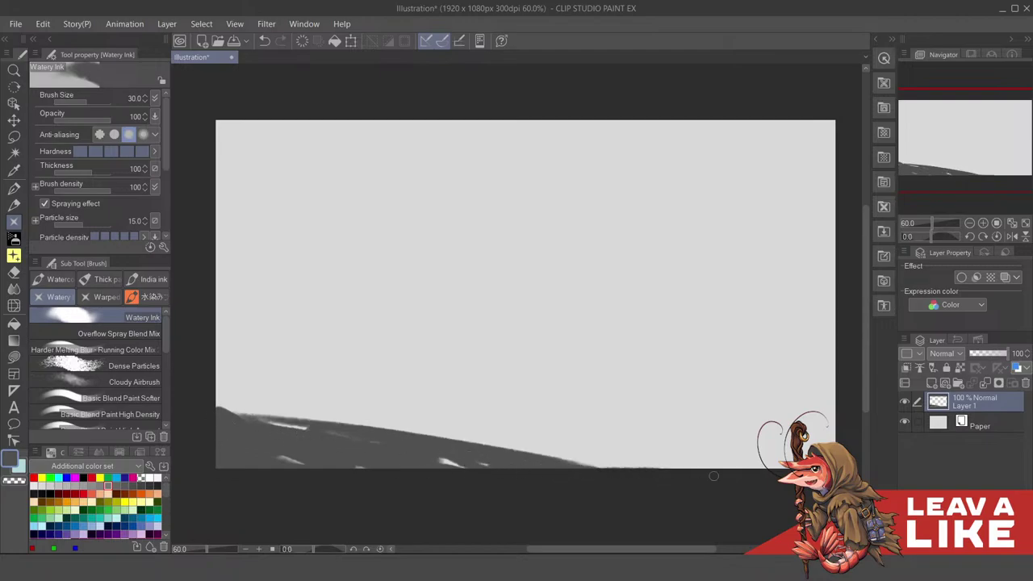
Paint over the light gaps inside the dark hill and smooth its upper edge
{"action": "left_click_drag", "start_coordinate": [746, 411], "coordinate": [713, 401]}
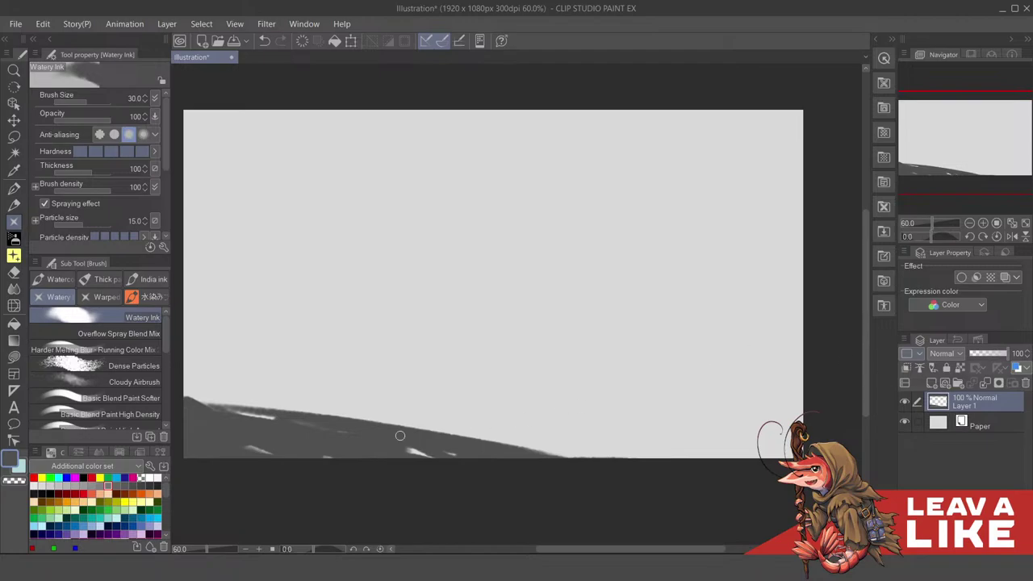
{"action": "left_click_drag", "start_coordinate": [399, 444], "coordinate": [435, 458]}
{"action": "left_click_drag", "start_coordinate": [387, 446], "coordinate": [467, 453]}
{"action": "mouse_move", "coordinate": [211, 411]}
{"action": "left_mouse_down"}
{"action": "mouse_move", "coordinate": [305, 431]}
{"action": "mouse_move", "coordinate": [211, 415]}
{"action": "mouse_move", "coordinate": [374, 426]}
{"action": "left_mouse_up"}
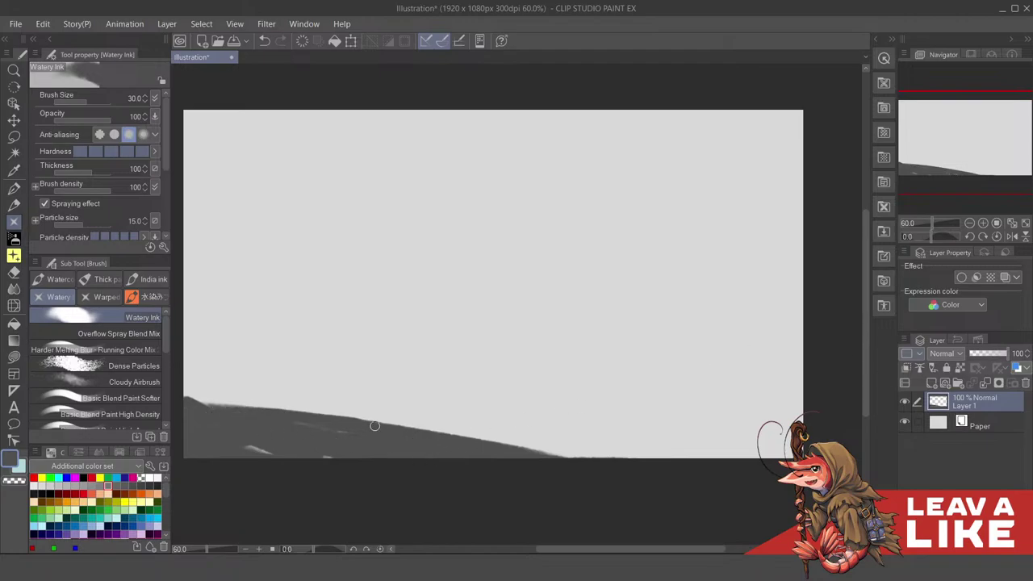
{"action": "left_click_drag", "start_coordinate": [279, 454], "coordinate": [233, 438]}
{"action": "left_click_drag", "start_coordinate": [171, 405], "coordinate": [457, 425]}
{"action": "left_click_drag", "start_coordinate": [457, 372], "coordinate": [163, 319]}
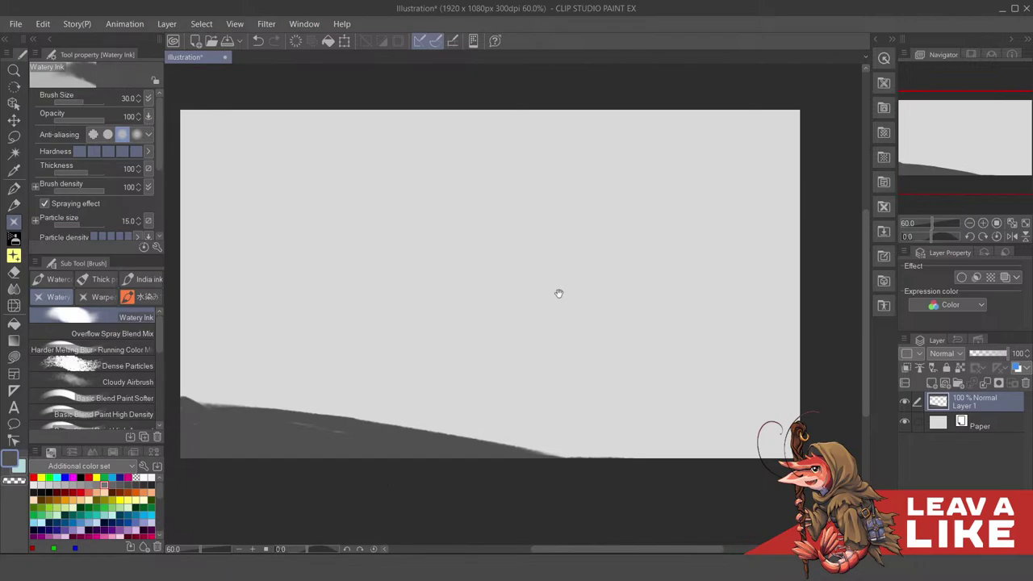
{"action": "left_click_drag", "start_coordinate": [687, 214], "coordinate": [721, 187]}
{"action": "left_click_drag", "start_coordinate": [331, 413], "coordinate": [473, 440]}
Add a new layer beneath the dark hill's layer, make it active and switch to a lighter gray
{"action": "left_click_drag", "start_coordinate": [723, 388], "coordinate": [702, 388]}
{"action": "left_click_drag", "start_coordinate": [770, 348], "coordinate": [790, 368]}
{"action": "scroll", "coordinate": [789, 368], "scroll_direction": "up", "scroll_amount": 1}
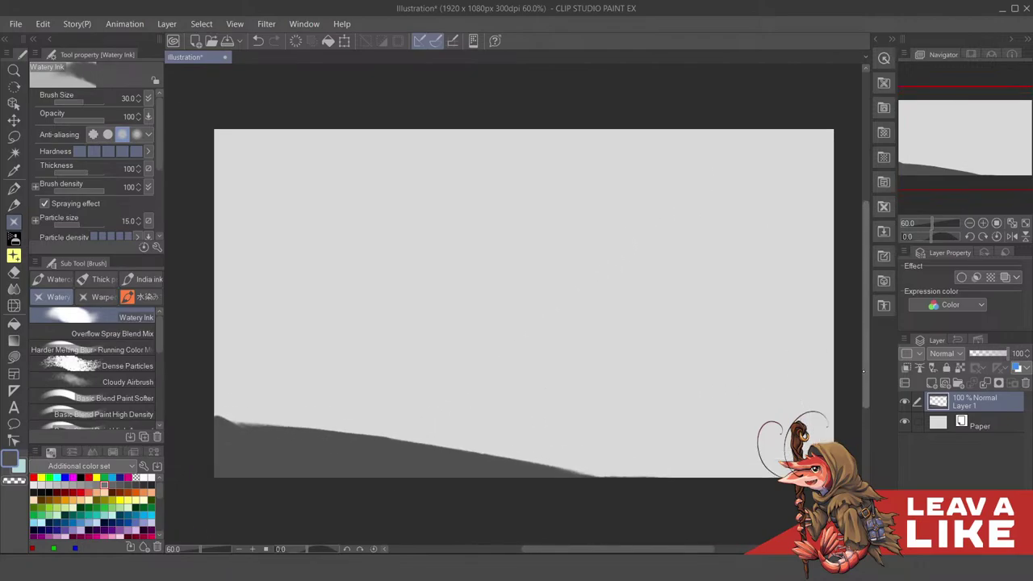
{"action": "scroll", "coordinate": [803, 351], "scroll_direction": "right", "scroll_amount": 1}
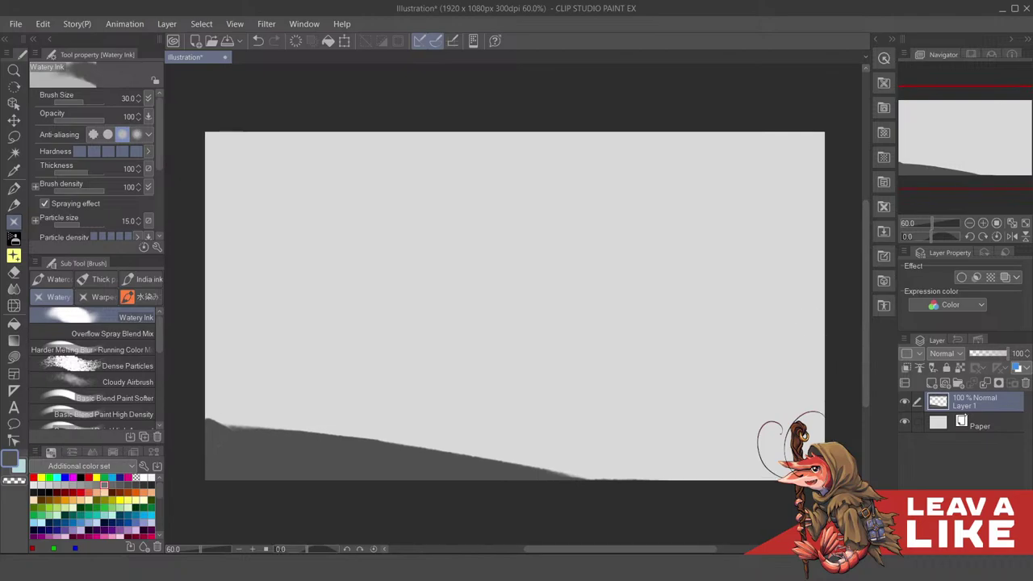
{"action": "left_click", "coordinate": [931, 384]}
{"action": "left_click_drag", "start_coordinate": [973, 422], "coordinate": [971, 393]}
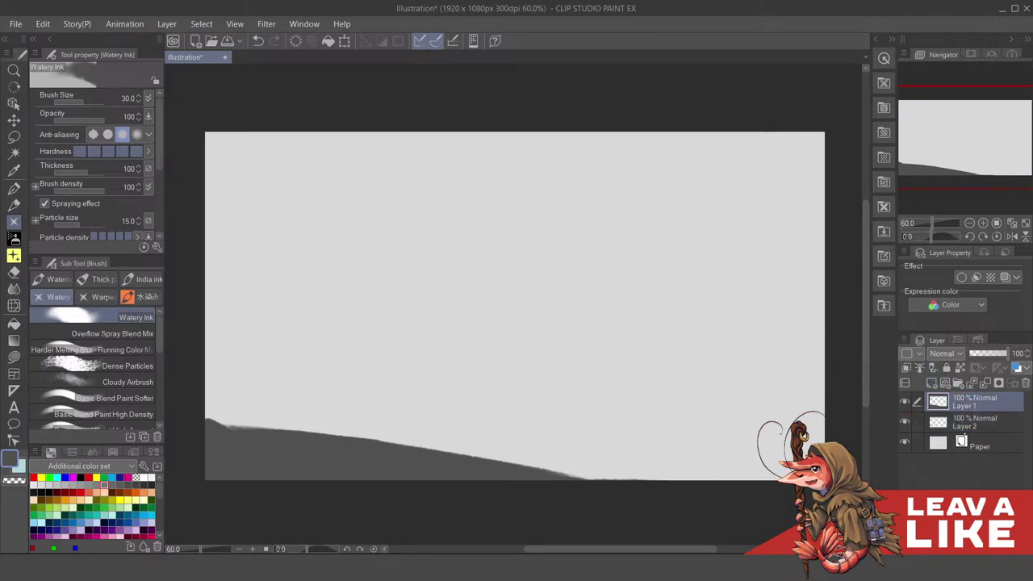
{"action": "left_click", "coordinate": [966, 428]}
{"action": "mouse_move", "coordinate": [561, 355]}
{"action": "left_mouse_down"}
{"action": "mouse_move", "coordinate": [596, 362]}
{"action": "mouse_move", "coordinate": [586, 358]}
{"action": "left_mouse_up"}
{"action": "key", "text": "c"}
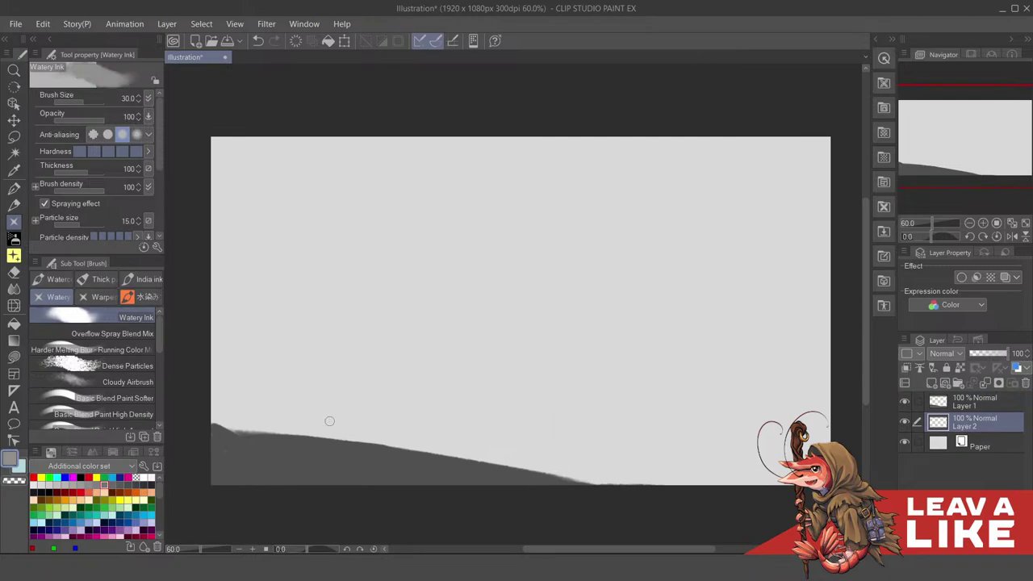
{"action": "left_click_drag", "start_coordinate": [212, 408], "coordinate": [800, 389]}
{"action": "key", "text": "ctrl+z"}
{"action": "left_click_drag", "start_coordinate": [345, 440], "coordinate": [795, 381]}
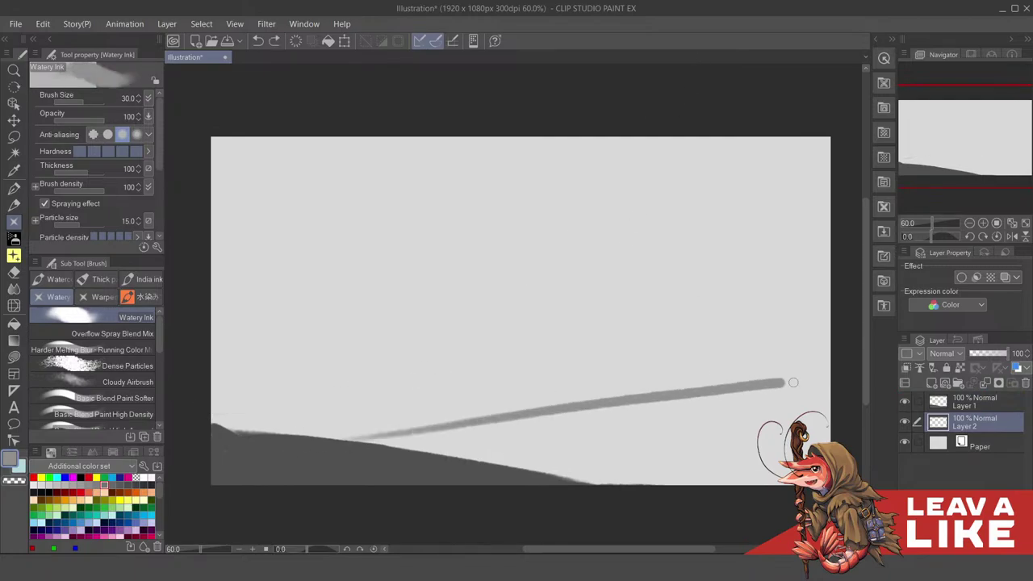
{"action": "key", "text": "ctrl+z"}
{"action": "mouse_move", "coordinate": [394, 445]}
{"action": "left_mouse_down"}
{"action": "mouse_move", "coordinate": [571, 419]}
{"action": "mouse_move", "coordinate": [556, 400]}
{"action": "mouse_move", "coordinate": [660, 358]}
{"action": "left_mouse_up"}
{"action": "key", "text": "ctrl+z"}
Paint the ridge line of a second hill rising from behind the dark slope to the canvas's right edge
{"action": "left_click_drag", "start_coordinate": [399, 442], "coordinate": [655, 394]}
{"action": "key", "text": "ctrl+z"}
{"action": "mouse_move", "coordinate": [557, 415]}
{"action": "left_mouse_down"}
{"action": "mouse_move", "coordinate": [673, 387]}
{"action": "mouse_move", "coordinate": [817, 410]}
{"action": "left_mouse_up"}
{"action": "key", "text": "ctrl+z"}
{"action": "left_click_drag", "start_coordinate": [681, 387], "coordinate": [863, 388]}
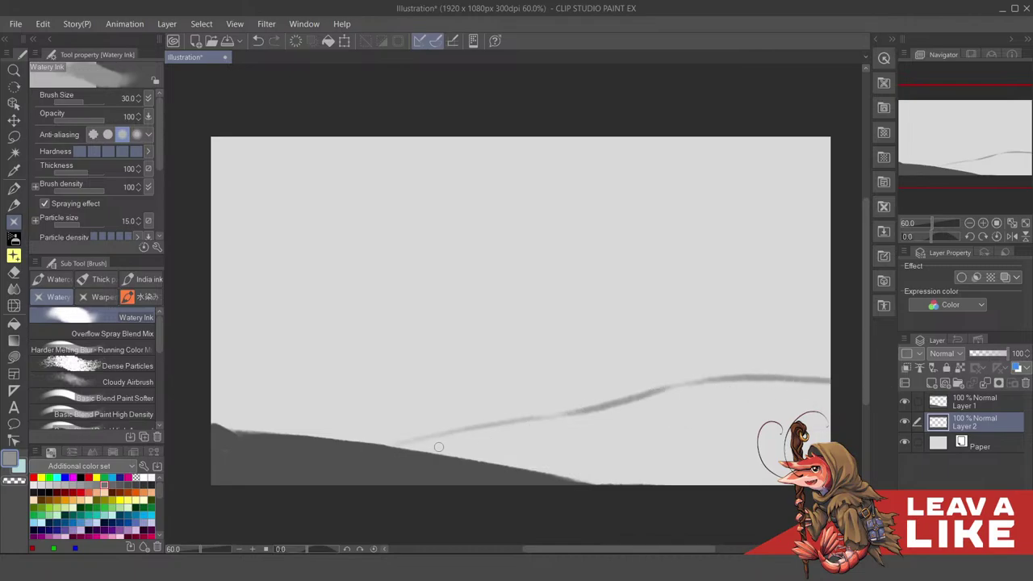
Paint light gray along the dark slope's edge and add a short stroke inside the second hill's base
{"action": "left_click_drag", "start_coordinate": [412, 450], "coordinate": [623, 486]}
{"action": "left_click_drag", "start_coordinate": [399, 452], "coordinate": [795, 462]}
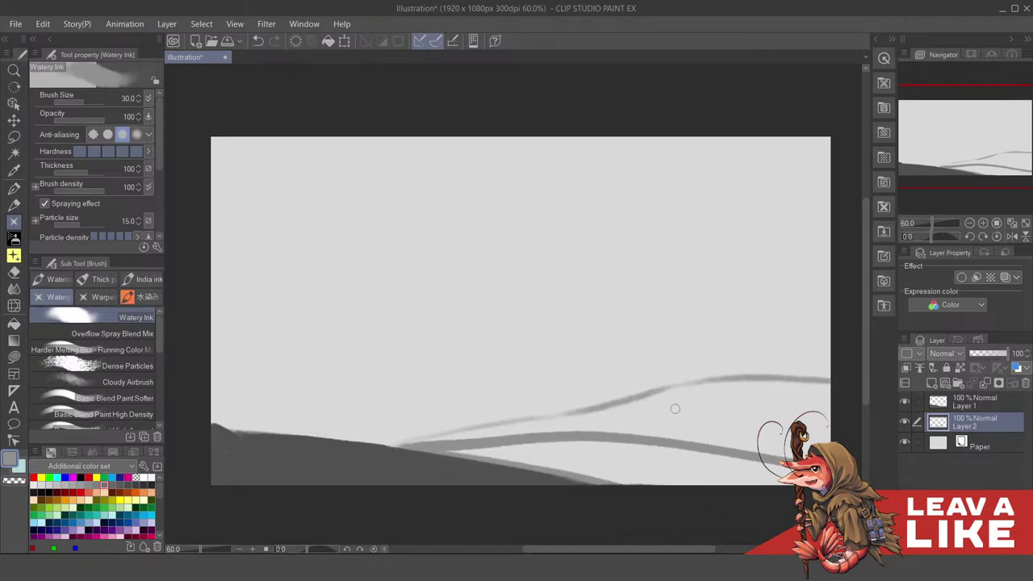
{"action": "left_click_drag", "start_coordinate": [716, 414], "coordinate": [711, 406]}
{"action": "key", "text": "ctrl+z"}
{"action": "left_click_drag", "start_coordinate": [396, 441], "coordinate": [607, 431]}
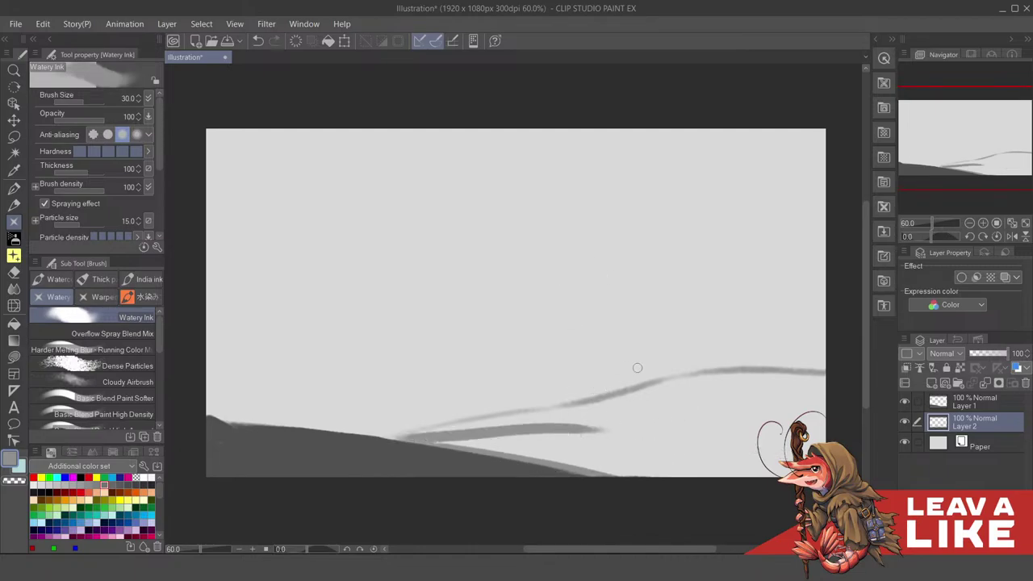
Flip the canvas view horizontally and thicken the second hill's ridge with more light gray strokes
{"action": "key", "text": "h"}
{"action": "left_click_drag", "start_coordinate": [450, 380], "coordinate": [558, 368]}
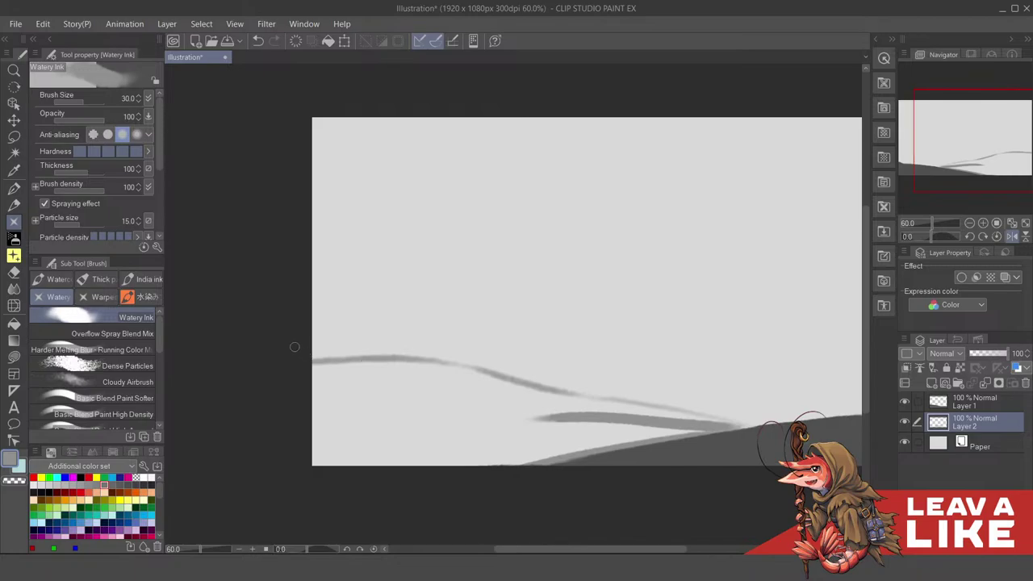
{"action": "left_click_drag", "start_coordinate": [295, 347], "coordinate": [553, 405]}
{"action": "key", "text": "ctrl+z"}
{"action": "left_click_drag", "start_coordinate": [297, 346], "coordinate": [569, 398]}
{"action": "left_click_drag", "start_coordinate": [330, 358], "coordinate": [691, 436]}
{"action": "left_click_drag", "start_coordinate": [642, 375], "coordinate": [643, 388]}
Enlarge the brush to as much as 80 and fill the second hill with solid light gray
{"action": "key", "text": "bracketright"}
{"action": "key", "text": "bracketright"}
{"action": "key", "text": "bracketright"}
{"action": "key", "text": "bracketright"}
{"action": "key", "text": "bracketright"}
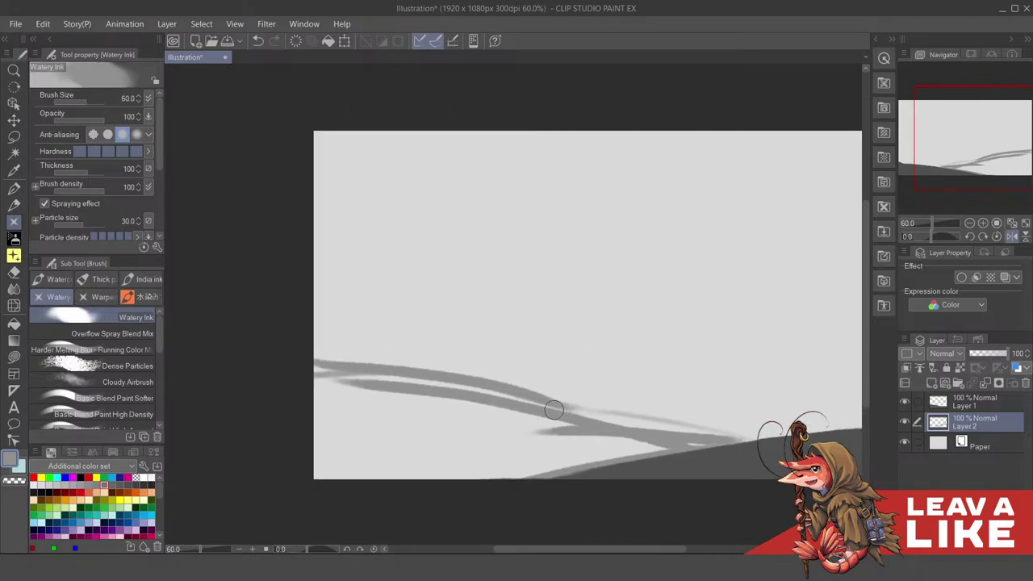
{"action": "mouse_move", "coordinate": [308, 377]}
{"action": "left_mouse_down"}
{"action": "mouse_move", "coordinate": [685, 449]}
{"action": "mouse_move", "coordinate": [432, 406]}
{"action": "mouse_move", "coordinate": [447, 418]}
{"action": "mouse_move", "coordinate": [447, 445]}
{"action": "mouse_move", "coordinate": [325, 452]}
{"action": "mouse_move", "coordinate": [443, 469]}
{"action": "mouse_move", "coordinate": [357, 406]}
{"action": "mouse_move", "coordinate": [475, 395]}
{"action": "mouse_move", "coordinate": [466, 393]}
{"action": "mouse_move", "coordinate": [539, 403]}
{"action": "mouse_move", "coordinate": [613, 438]}
{"action": "mouse_move", "coordinate": [537, 410]}
{"action": "mouse_move", "coordinate": [602, 443]}
{"action": "mouse_move", "coordinate": [707, 462]}
{"action": "left_mouse_up"}
{"action": "left_click_drag", "start_coordinate": [708, 360], "coordinate": [653, 347]}
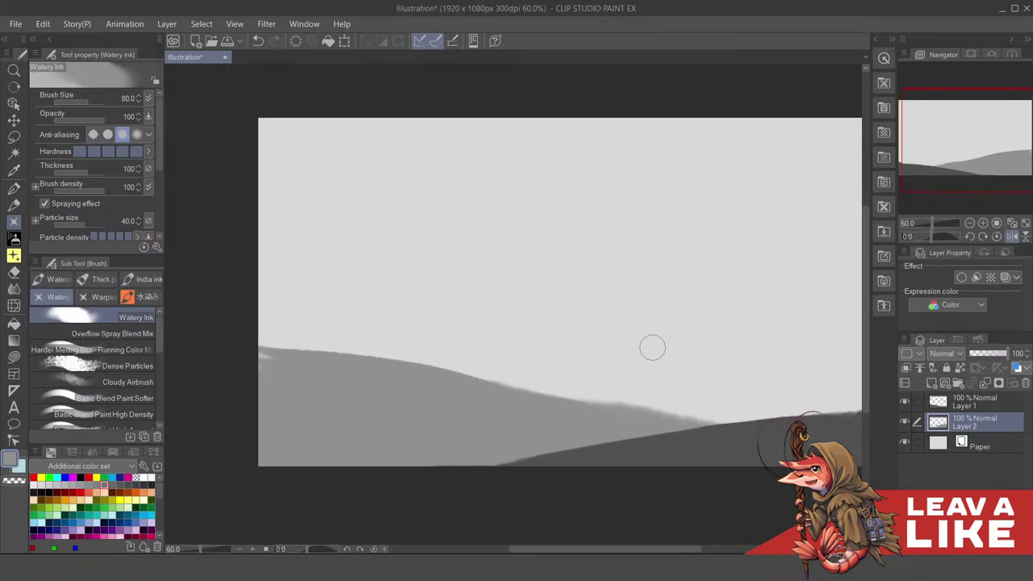
Flip the canvas view back to its normal orientation
{"action": "key", "text": "h"}
{"action": "left_click_drag", "start_coordinate": [637, 308], "coordinate": [703, 331]}
{"action": "mouse_move", "coordinate": [778, 351]}
{"action": "left_mouse_down"}
{"action": "mouse_move", "coordinate": [746, 359]}
{"action": "mouse_move", "coordinate": [766, 366]}
{"action": "left_mouse_up"}
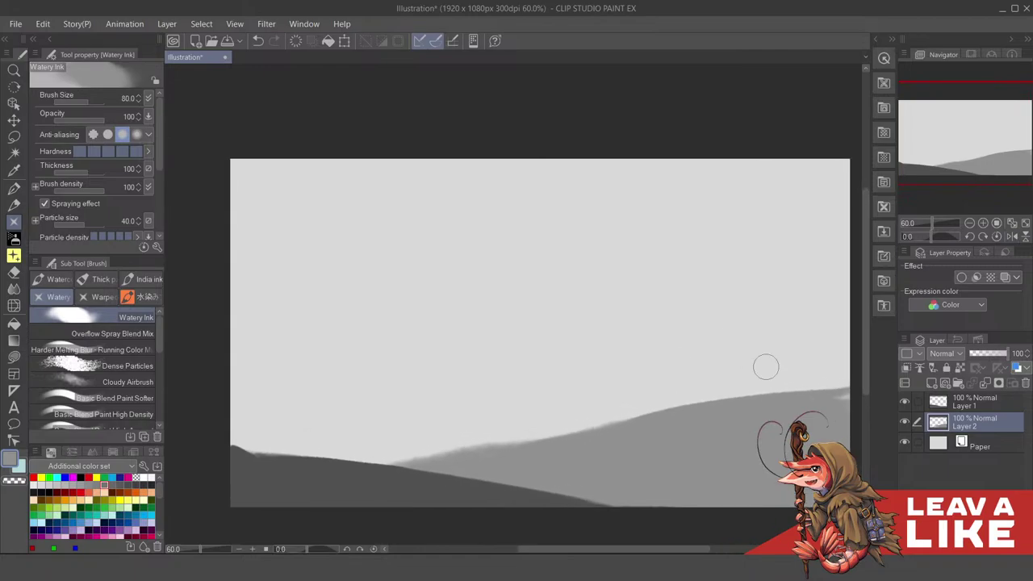
Touch up the crest of the dark foreground slope at the canvas edge with a short dark gray stroke
{"action": "mouse_move", "coordinate": [810, 410]}
{"action": "left_mouse_down"}
{"action": "mouse_move", "coordinate": [724, 387]}
{"action": "mouse_move", "coordinate": [781, 395]}
{"action": "left_mouse_up"}
{"action": "left_click_drag", "start_coordinate": [563, 371], "coordinate": [652, 371]}
{"action": "left_click_drag", "start_coordinate": [489, 459], "coordinate": [527, 494]}
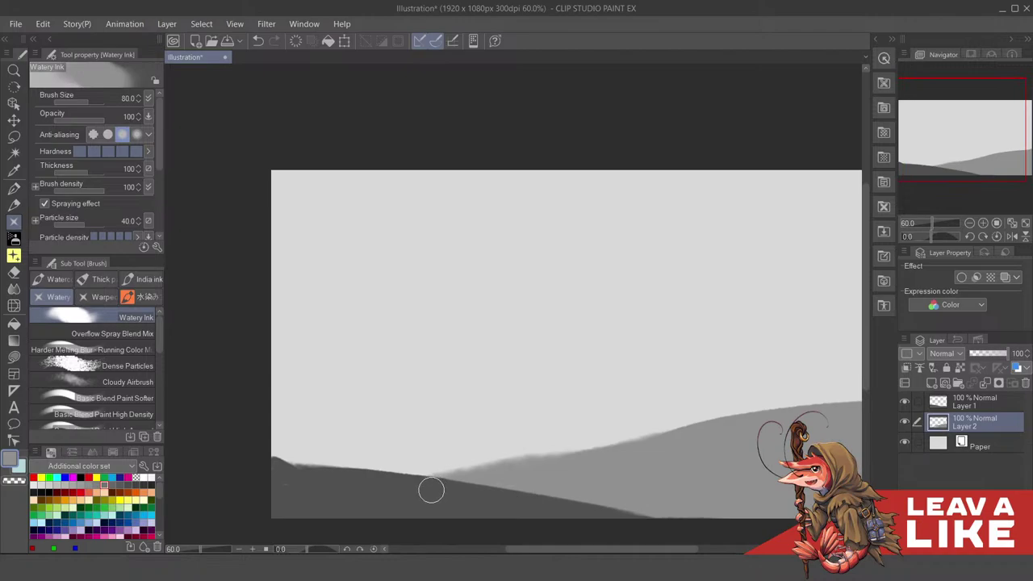
{"action": "left_click_drag", "start_coordinate": [264, 467], "coordinate": [363, 478]}
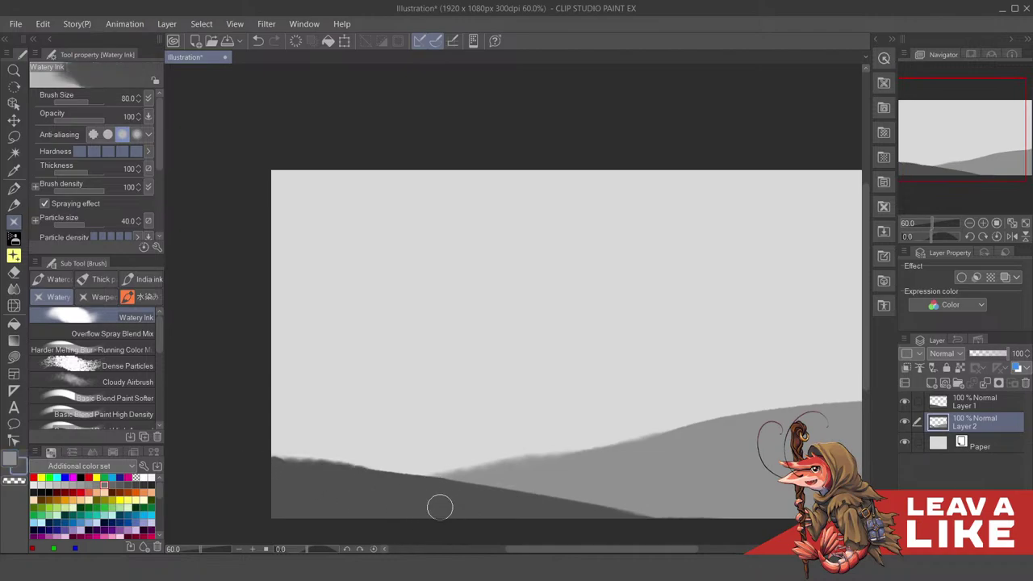
{"action": "key", "text": "ctrl+z"}
{"action": "left_click_drag", "start_coordinate": [253, 459], "coordinate": [313, 476]}
{"action": "left_click_drag", "start_coordinate": [683, 398], "coordinate": [670, 403]}
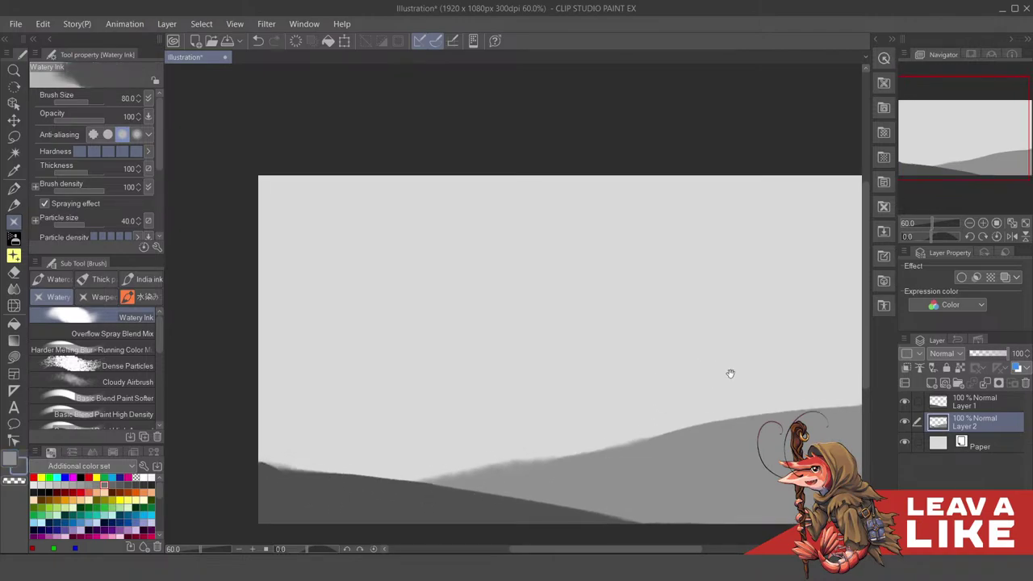
{"action": "left_click_drag", "start_coordinate": [731, 374], "coordinate": [705, 369]}
{"action": "mouse_move", "coordinate": [739, 357]}
{"action": "left_mouse_down"}
{"action": "mouse_move", "coordinate": [724, 363]}
{"action": "mouse_move", "coordinate": [710, 402]}
{"action": "left_mouse_up"}
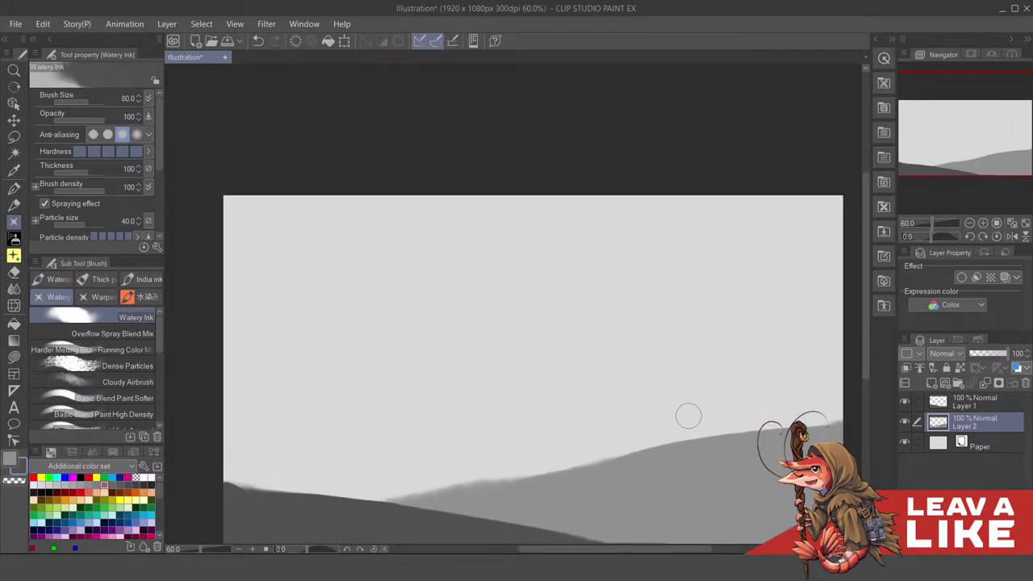
Change the brush color to a darker gray with a brightness of 25
{"action": "left_click_drag", "start_coordinate": [756, 473], "coordinate": [732, 445]}
{"action": "key", "text": "F7"}
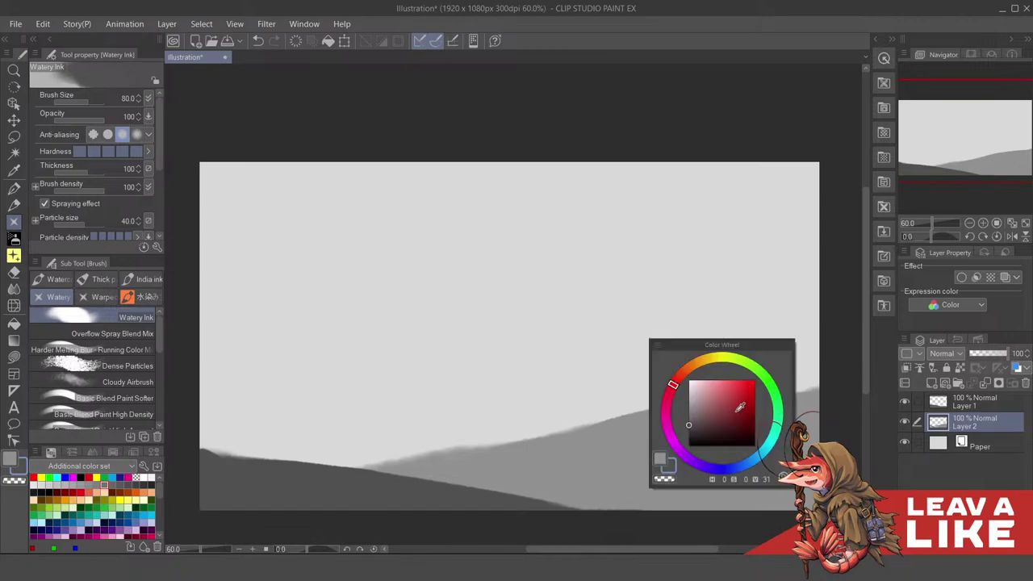
{"action": "left_click", "coordinate": [690, 430]}
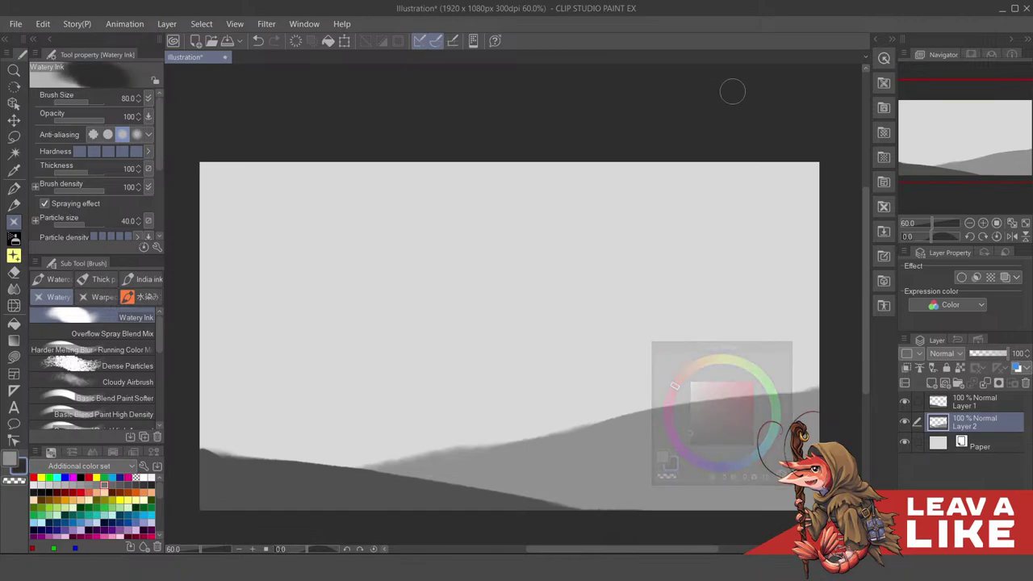
Merge the two hill layers into one and add a new layer directly above the paper
{"action": "left_click", "coordinate": [963, 406]}
{"action": "key", "text": "ctrl+e"}
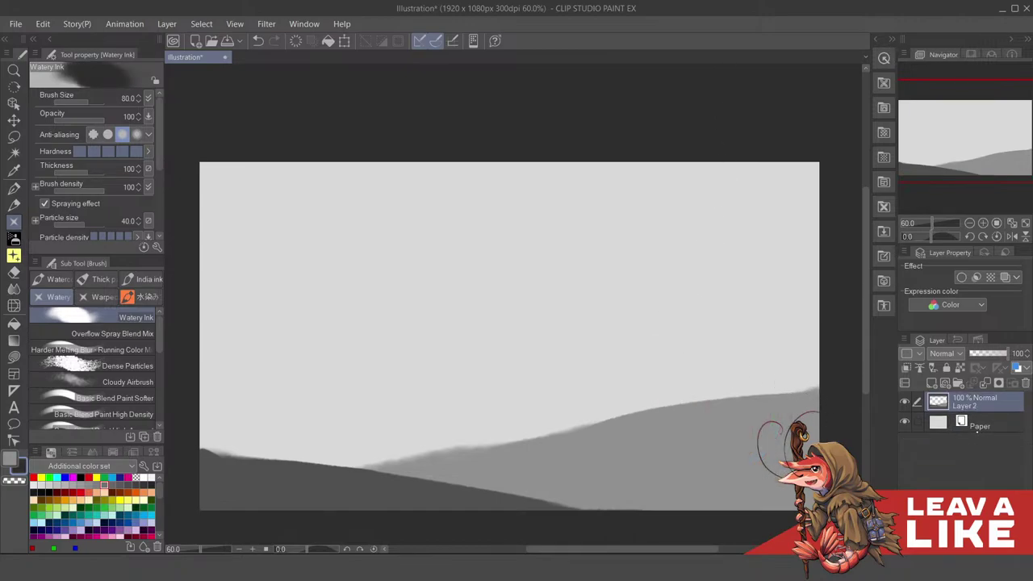
{"action": "left_click", "coordinate": [963, 425]}
{"action": "left_click", "coordinate": [932, 383]}
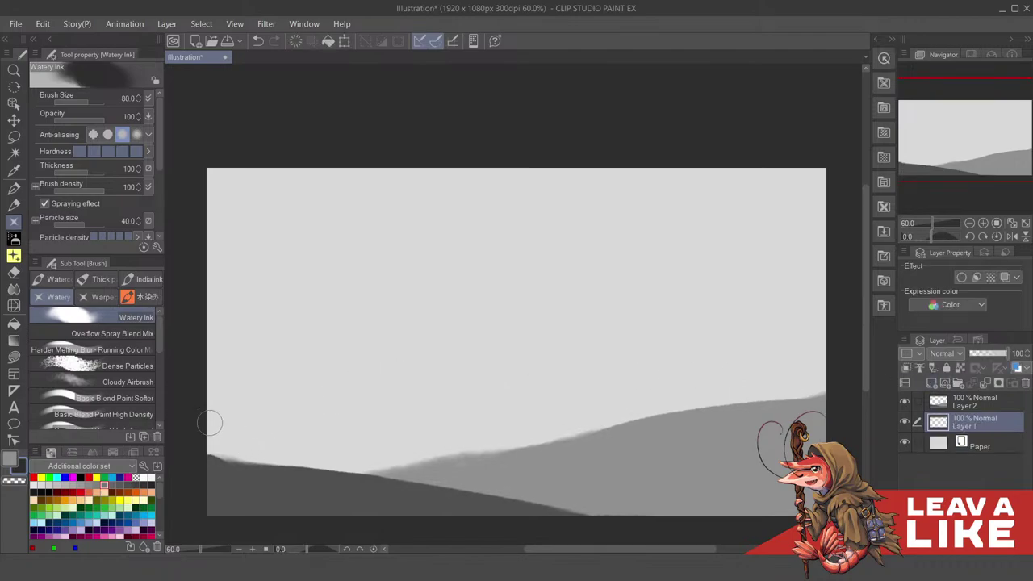
{"action": "left_click_drag", "start_coordinate": [210, 422], "coordinate": [810, 391]}
{"action": "key", "text": "ctrl+z"}
{"action": "left_click_drag", "start_coordinate": [202, 436], "coordinate": [646, 418]}
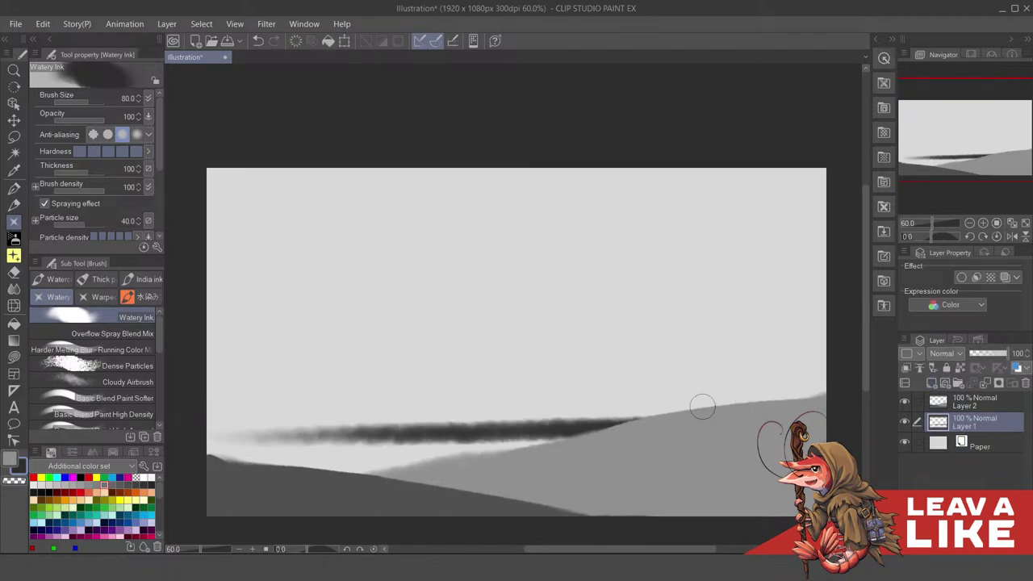
{"action": "key", "text": "ctrl+z"}
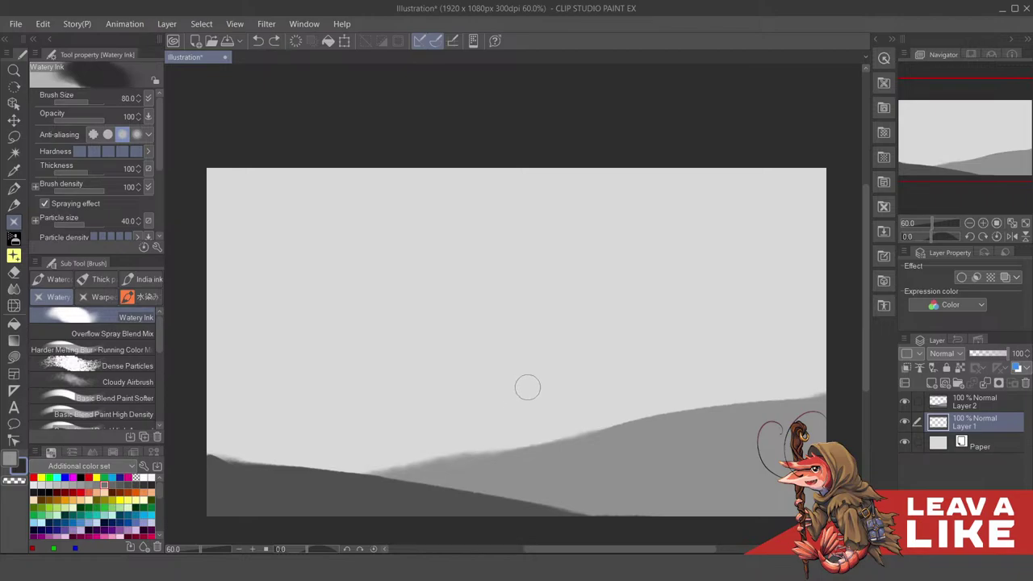
Paint a wide band of dark gray with a flat horizon behind both hills, filling the gap down to their ridges
{"action": "key", "text": "F5"}
{"action": "left_click", "coordinate": [528, 374]}
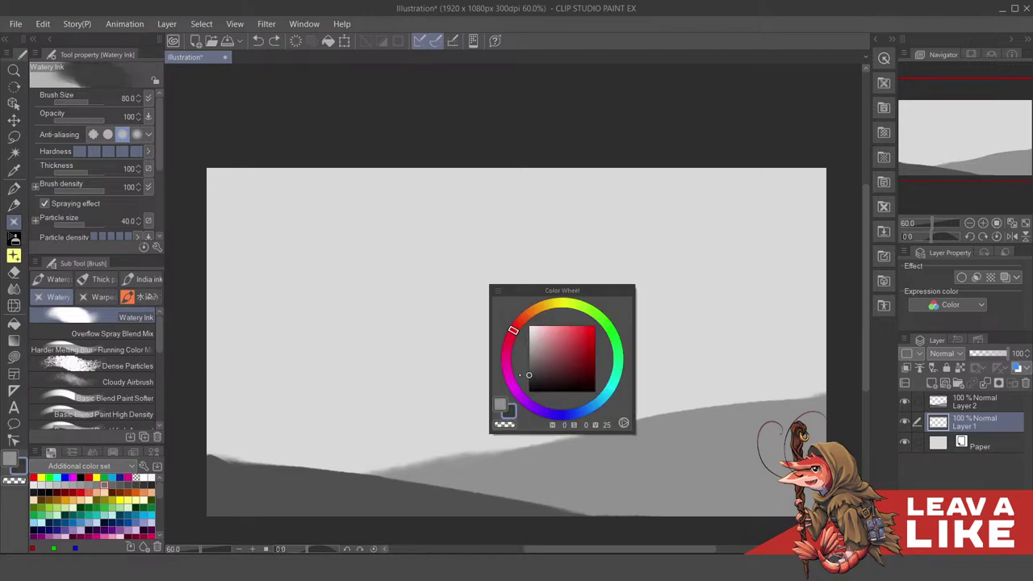
{"action": "left_click_drag", "start_coordinate": [198, 408], "coordinate": [756, 402]}
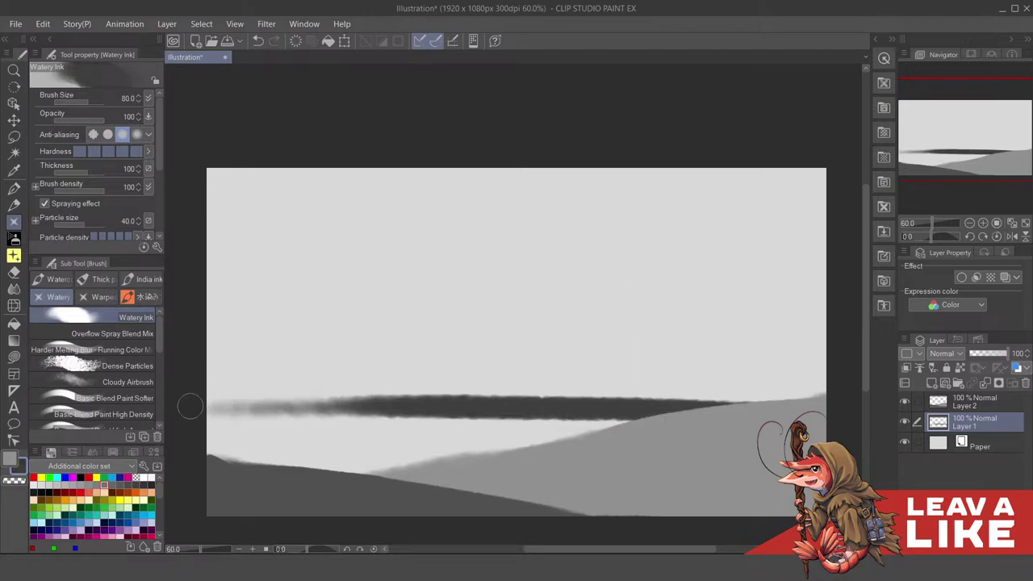
{"action": "left_click_drag", "start_coordinate": [198, 411], "coordinate": [686, 431]}
{"action": "mouse_move", "coordinate": [218, 445]}
{"action": "left_mouse_down"}
{"action": "mouse_move", "coordinate": [645, 436]}
{"action": "mouse_move", "coordinate": [638, 464]}
{"action": "mouse_move", "coordinate": [549, 485]}
{"action": "mouse_move", "coordinate": [595, 473]}
{"action": "mouse_move", "coordinate": [562, 450]}
{"action": "left_mouse_up"}
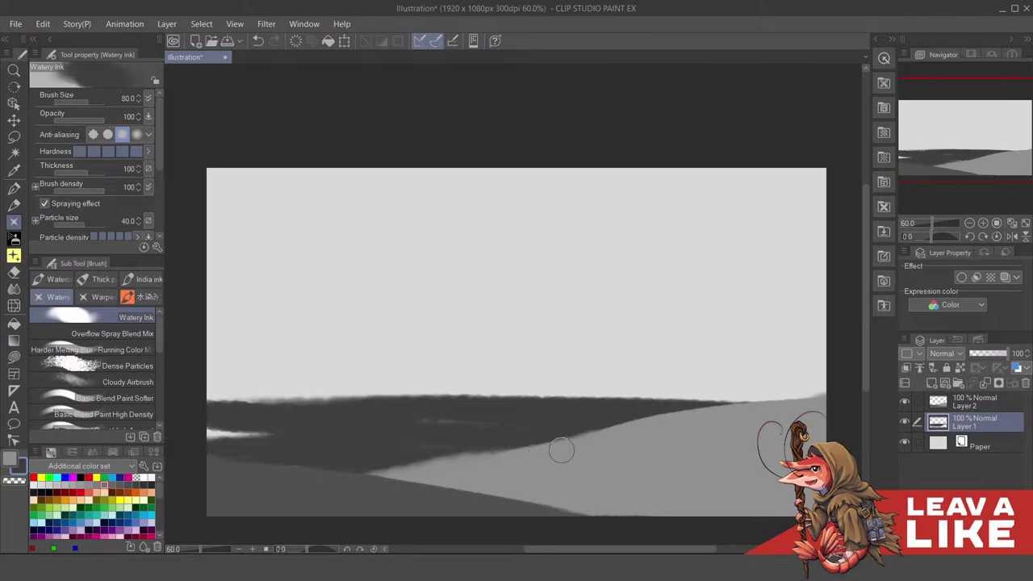
{"action": "mouse_move", "coordinate": [254, 442]}
{"action": "left_mouse_down"}
{"action": "mouse_move", "coordinate": [208, 436]}
{"action": "mouse_move", "coordinate": [517, 438]}
{"action": "left_mouse_up"}
{"action": "mouse_move", "coordinate": [232, 413]}
{"action": "left_mouse_down"}
{"action": "mouse_move", "coordinate": [765, 405]}
{"action": "mouse_move", "coordinate": [693, 401]}
{"action": "left_mouse_up"}
Redo the stroke that extends the dark band's horizon toward the crest of the second hill
{"action": "left_click_drag", "start_coordinate": [577, 396], "coordinate": [807, 406]}
{"action": "key", "text": "ctrl+z"}
{"action": "left_click_drag", "start_coordinate": [574, 410], "coordinate": [729, 410]}
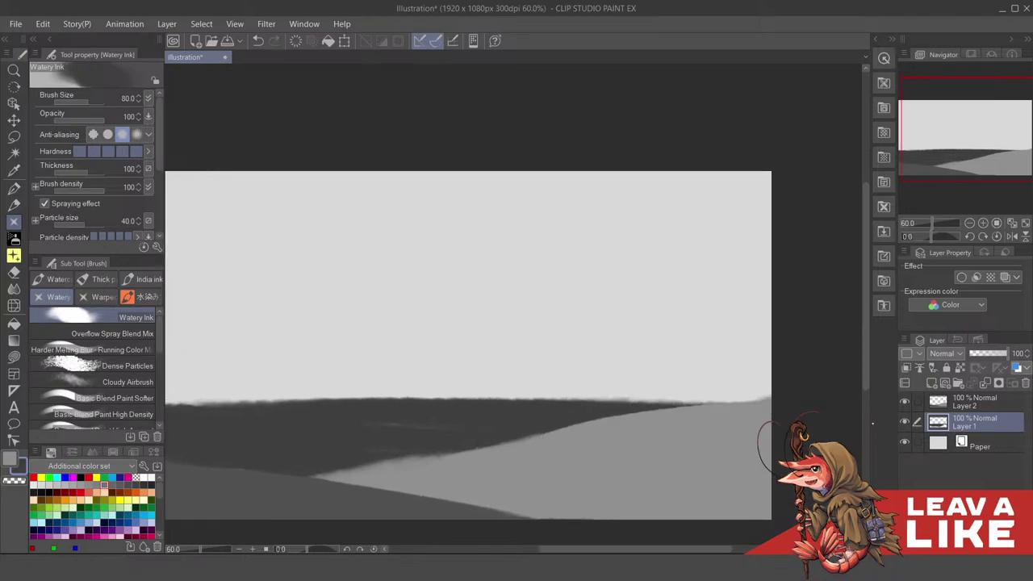
{"action": "left_click_drag", "start_coordinate": [589, 394], "coordinate": [624, 398]}
{"action": "left_click_drag", "start_coordinate": [203, 411], "coordinate": [572, 427]}
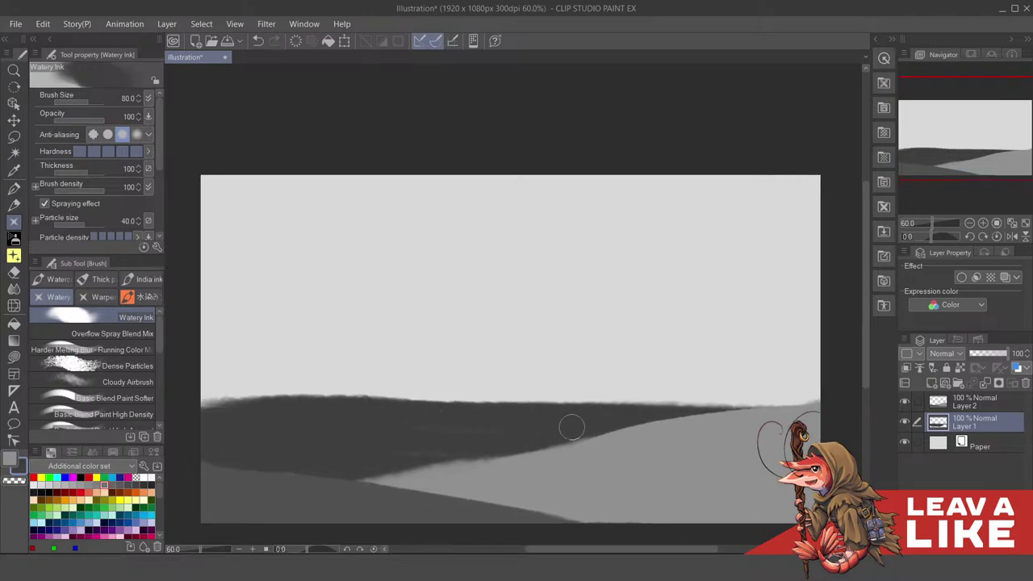
{"action": "key", "text": "ctrl+z"}
{"action": "left_click_drag", "start_coordinate": [198, 409], "coordinate": [430, 420]}
{"action": "key", "text": "ctrl+z"}
Even out the dark band's horizon with strokes at its outer end and beside the second hill's crest
{"action": "left_click_drag", "start_coordinate": [190, 406], "coordinate": [360, 413]}
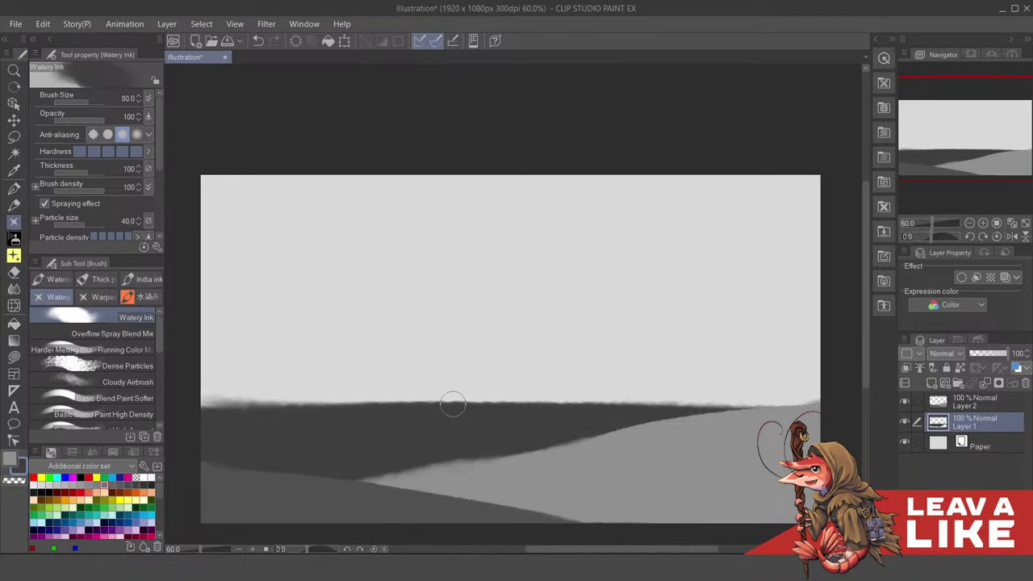
{"action": "mouse_move", "coordinate": [734, 406]}
{"action": "left_mouse_down"}
{"action": "mouse_move", "coordinate": [656, 409]}
{"action": "mouse_move", "coordinate": [799, 408]}
{"action": "left_mouse_up"}
{"action": "left_click_drag", "start_coordinate": [713, 383], "coordinate": [734, 393]}
{"action": "key", "text": "ctrl+minus"}
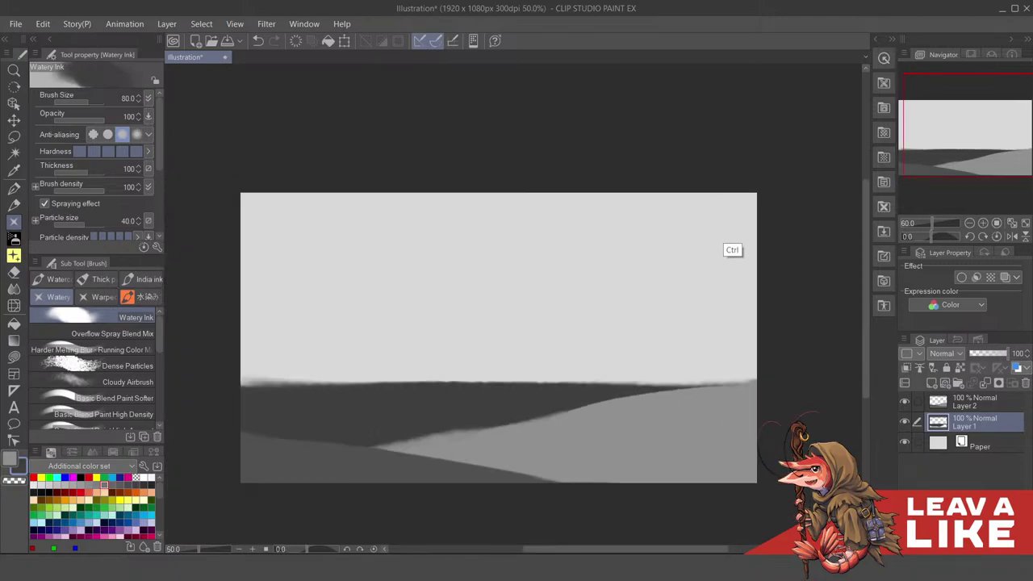
{"action": "key", "text": "ctrl+plus"}
{"action": "left_click_drag", "start_coordinate": [714, 331], "coordinate": [749, 299]}
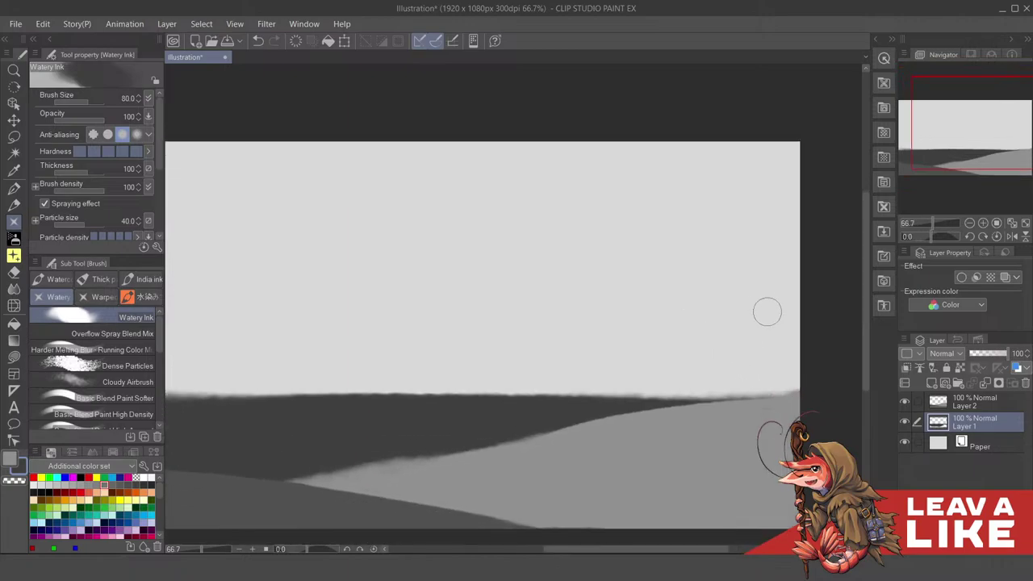
{"action": "left_click_drag", "start_coordinate": [686, 315], "coordinate": [739, 365]}
Sample the second hill's gray and change it to a lighter gray
{"action": "left_click", "coordinate": [762, 446], "text": "alt"}
{"action": "key", "text": "c"}
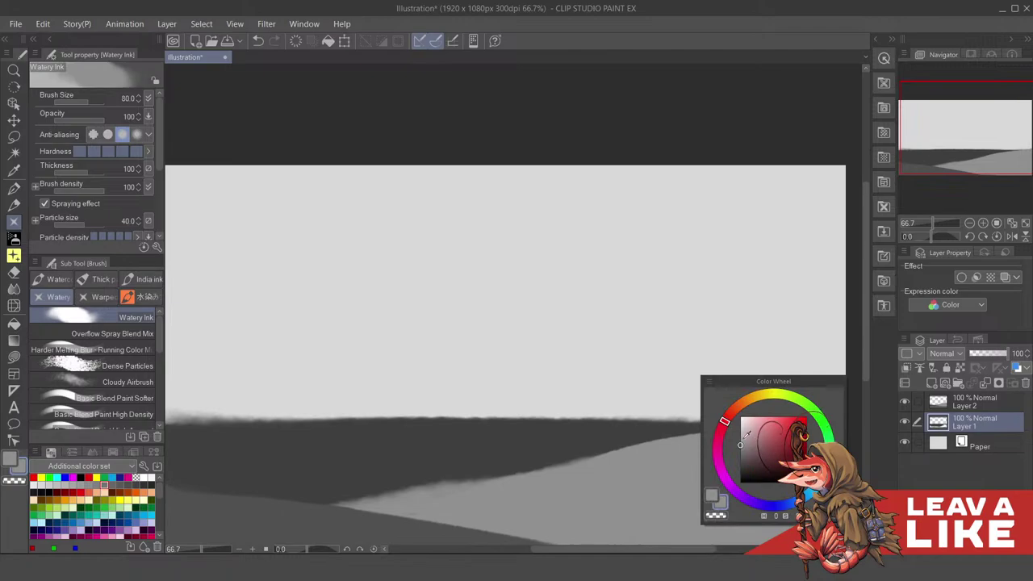
{"action": "left_click", "coordinate": [747, 433]}
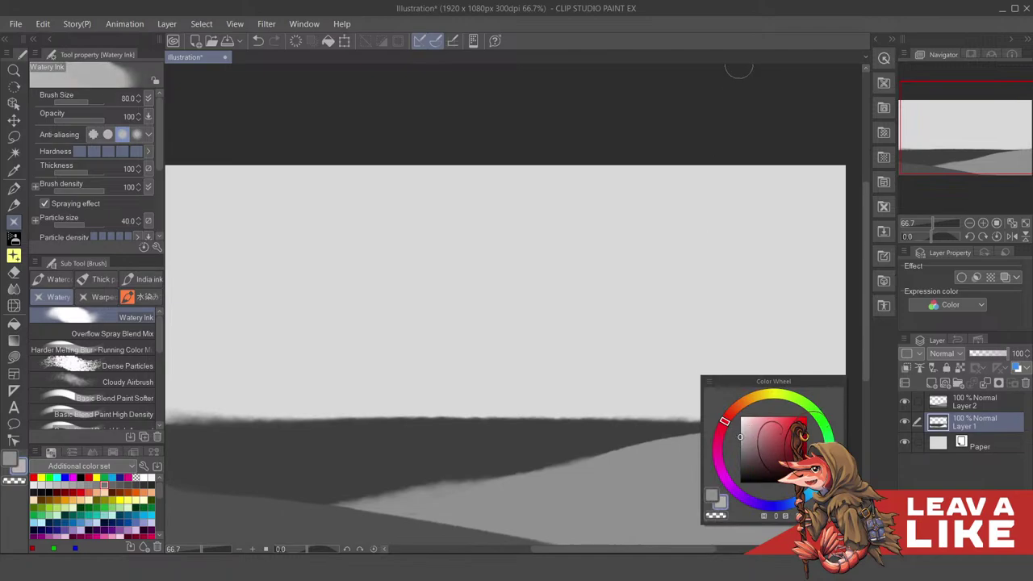
{"action": "key", "text": "c"}
{"action": "left_click_drag", "start_coordinate": [748, 243], "coordinate": [745, 251]}
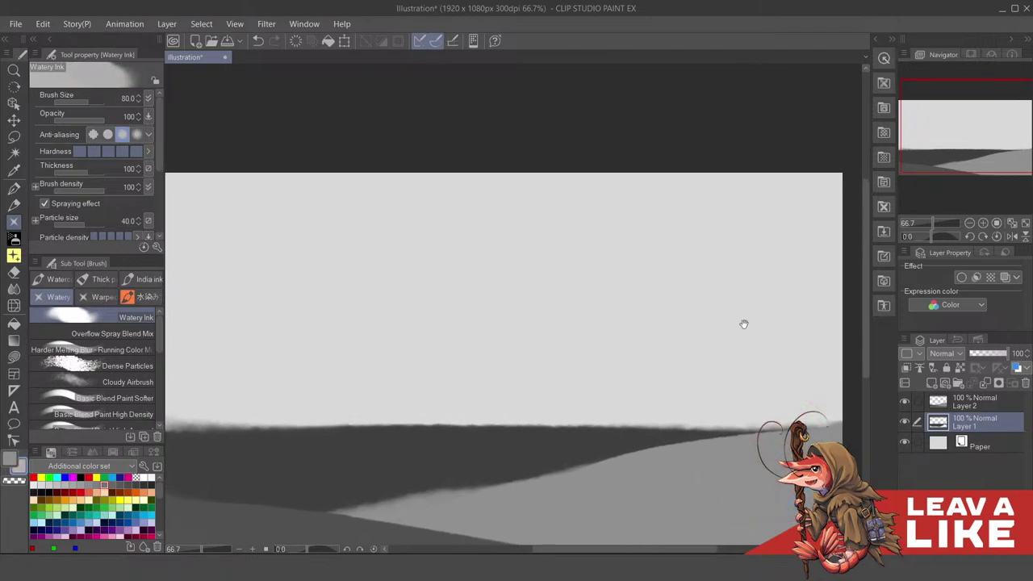
{"action": "left_click_drag", "start_coordinate": [743, 323], "coordinate": [767, 339]}
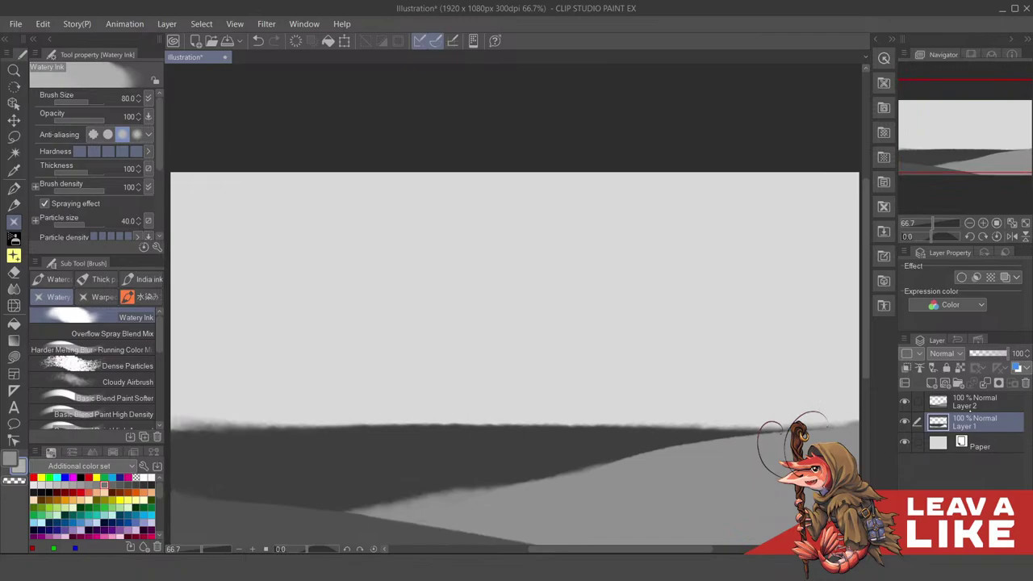
Merge the dark band layer with the hills layer and add a new layer directly above the paper
{"action": "left_click", "coordinate": [970, 407]}
{"action": "key", "text": "ctrl+e"}
{"action": "left_click", "coordinate": [972, 425]}
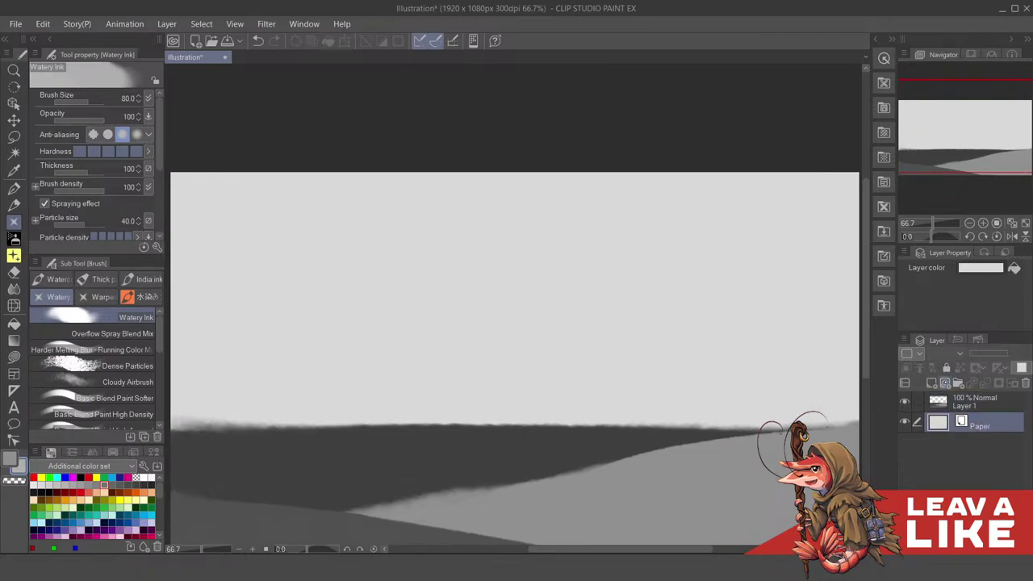
{"action": "key", "text": "ctrl+z"}
{"action": "scroll", "coordinate": [643, 325], "scroll_direction": "up", "scroll_amount": 1}
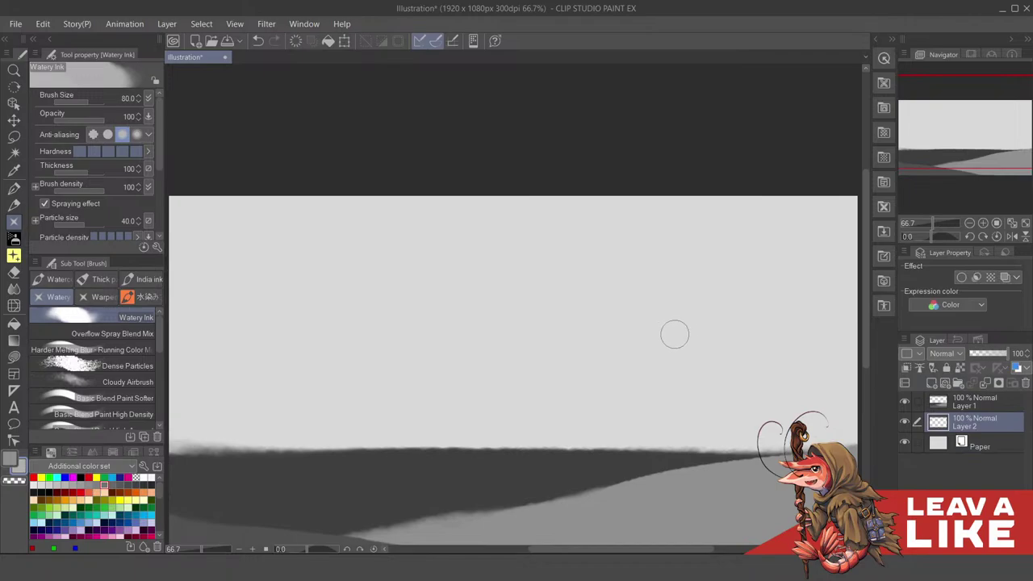
Pick a near-white secondary color and set the Gradient tool to Foreground to transparent with a straight-line shape
{"action": "key", "text": "c"}
{"action": "left_click_drag", "start_coordinate": [659, 288], "coordinate": [649, 288]}
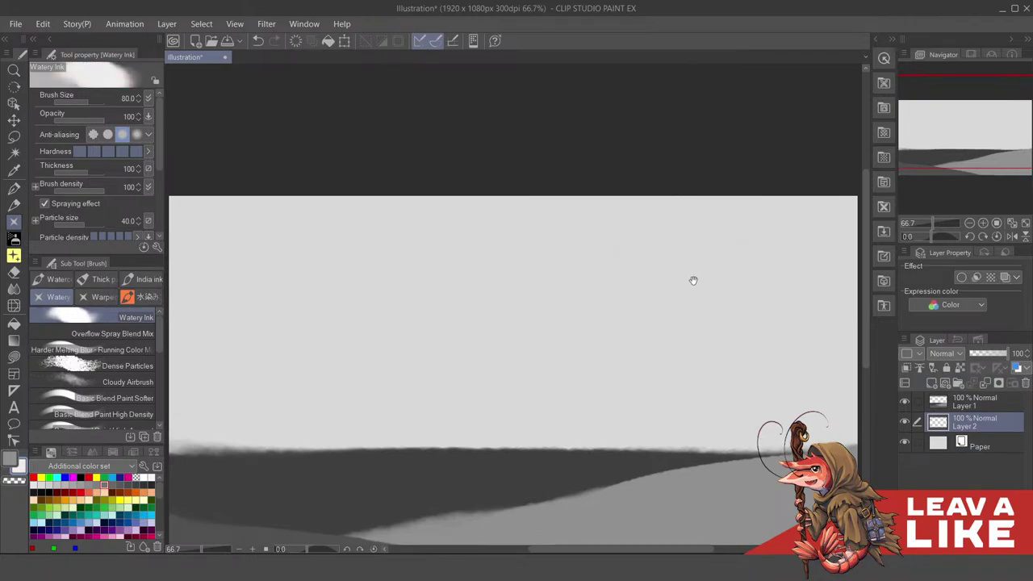
{"action": "key", "text": "g"}
{"action": "key", "text": "g"}
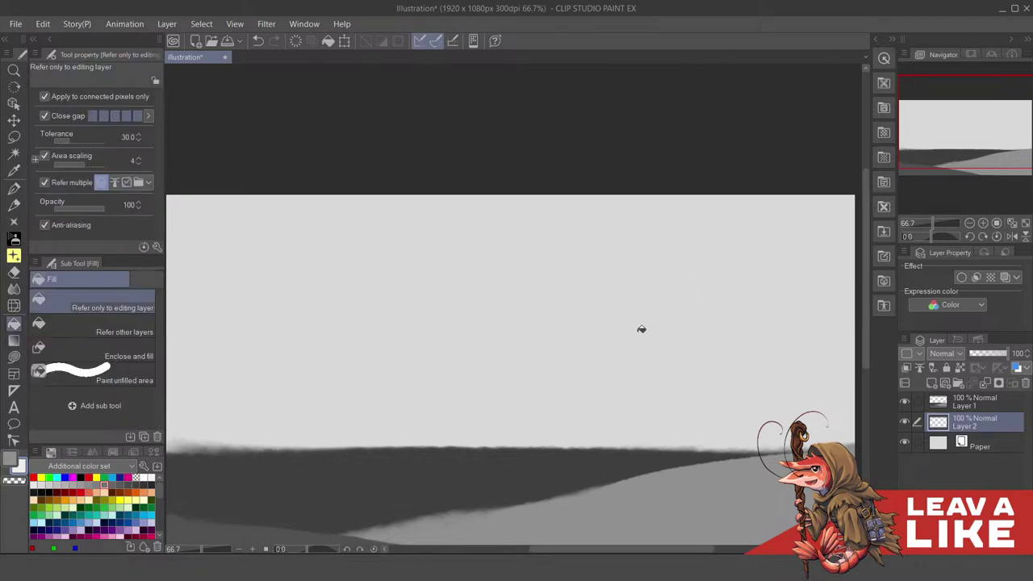
{"action": "key", "text": "g"}
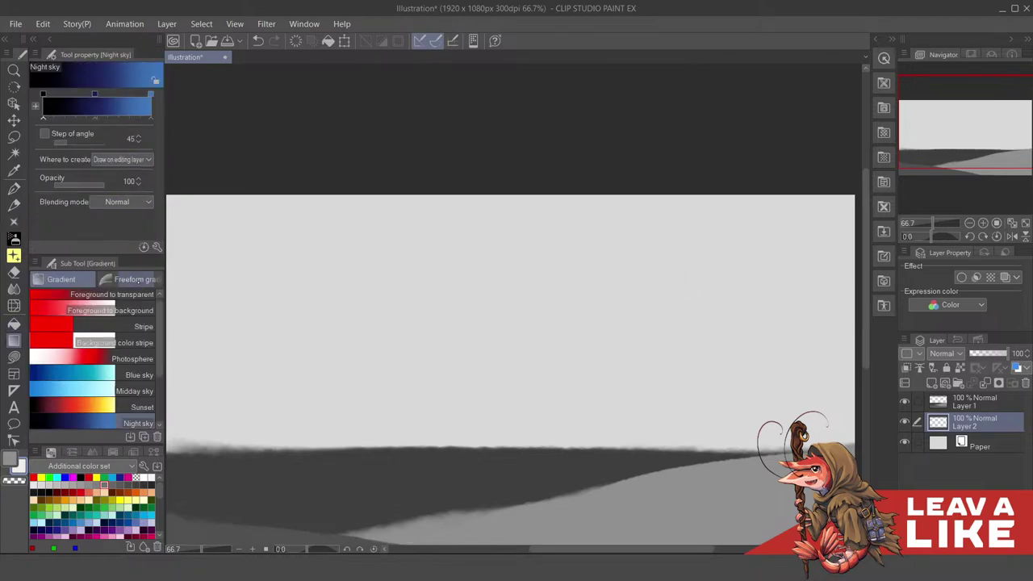
{"action": "scroll", "coordinate": [156, 283], "scroll_direction": "up", "scroll_amount": 1}
{"action": "left_click", "coordinate": [137, 300]}
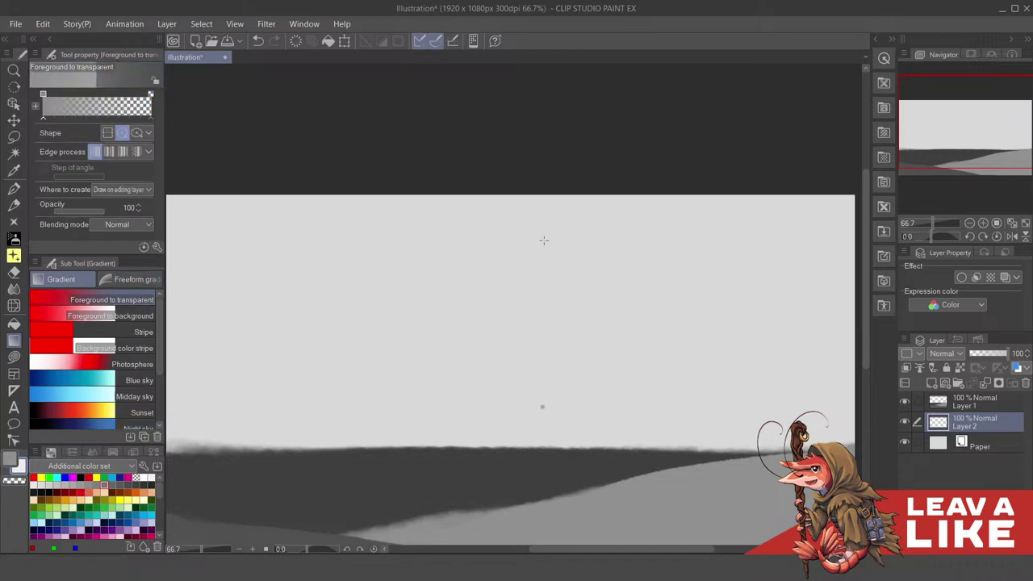
{"action": "key", "text": "ctrl+z"}
{"action": "left_click", "coordinate": [108, 133]}
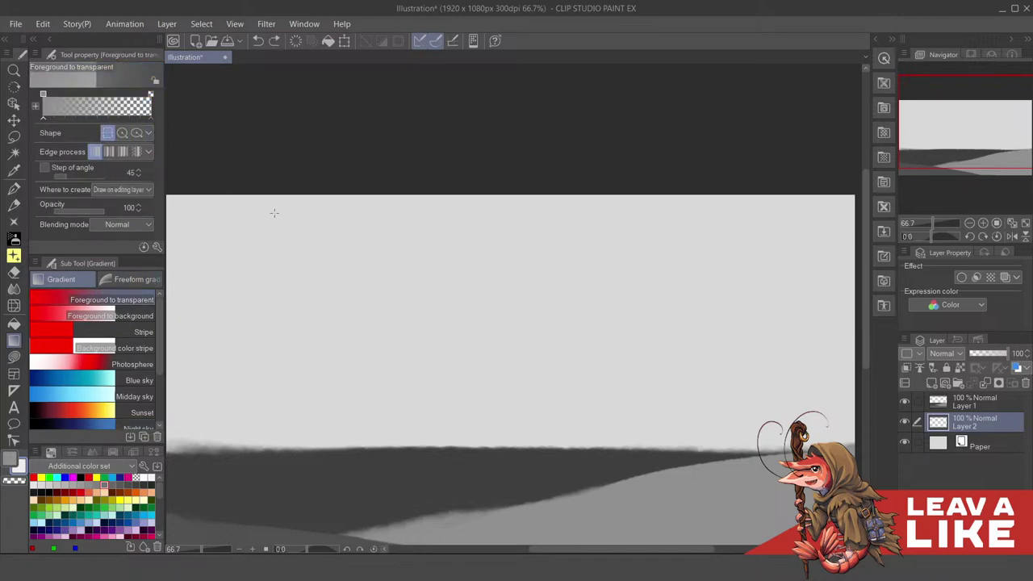
{"action": "left_click_drag", "start_coordinate": [524, 403], "coordinate": [535, 212]}
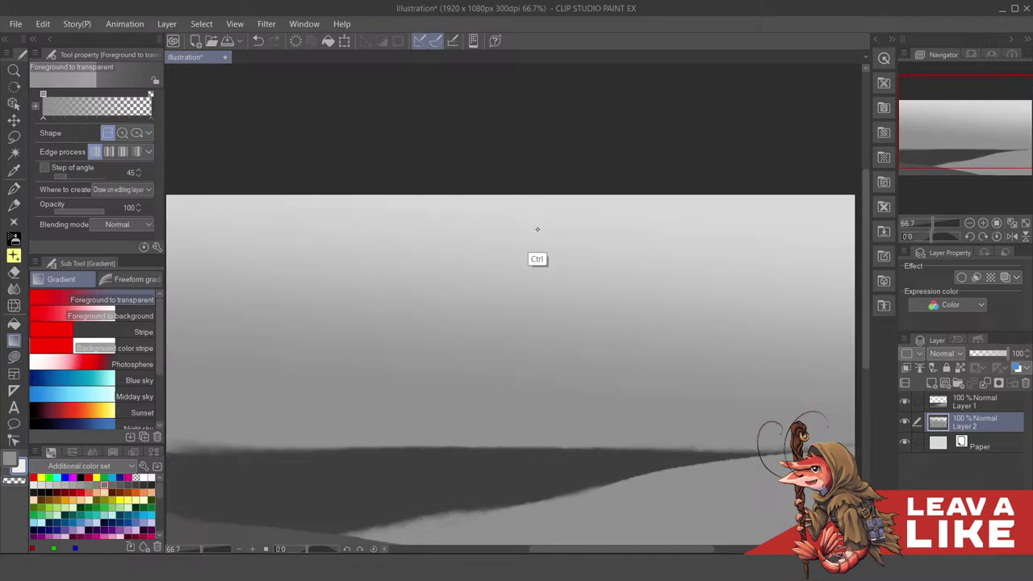
{"action": "key", "text": "ctrl+z"}
{"action": "left_click_drag", "start_coordinate": [544, 174], "coordinate": [548, 385]}
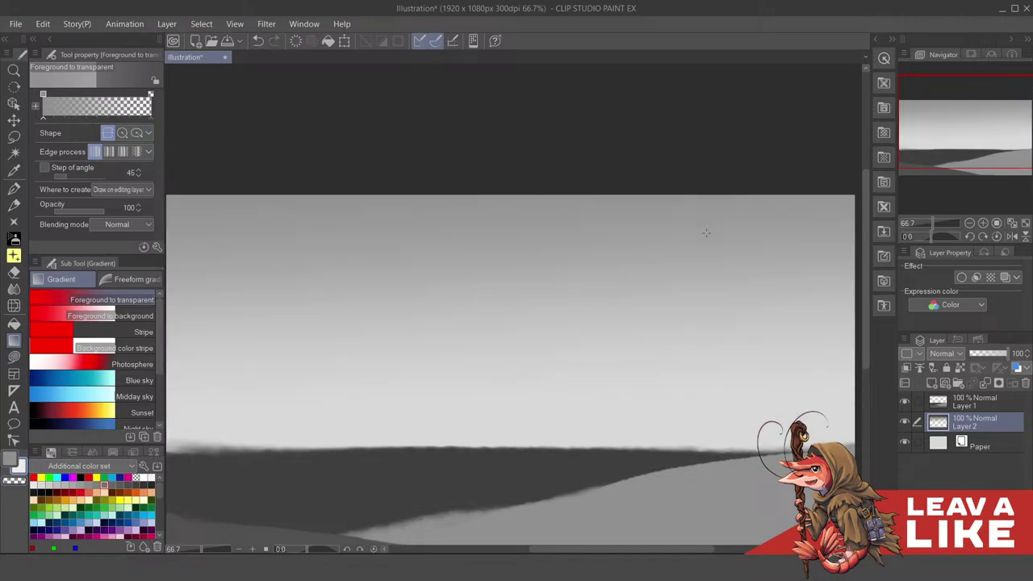
{"action": "scroll", "coordinate": [705, 233], "scroll_direction": "down", "scroll_amount": 1}
{"action": "left_click_drag", "start_coordinate": [748, 341], "coordinate": [745, 346]}
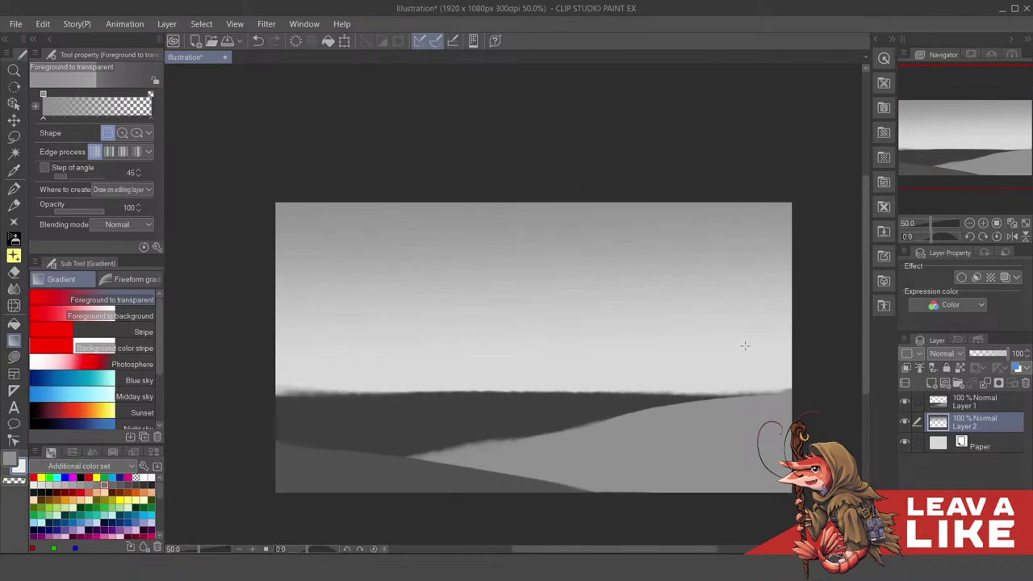
{"action": "key", "text": "ctrl+z"}
Draw a slightly slanted gray-to-transparent gradient from above the canvas into the upper sky and merge the hills layer with it
{"action": "left_click_drag", "start_coordinate": [675, 143], "coordinate": [657, 297]}
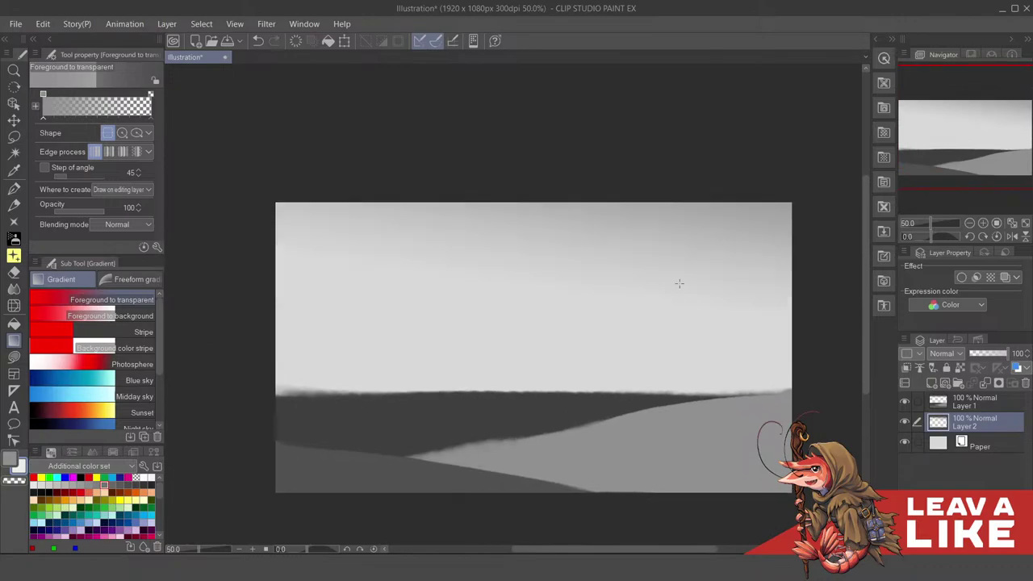
{"action": "mouse_move", "coordinate": [775, 323]}
{"action": "left_mouse_down"}
{"action": "mouse_move", "coordinate": [762, 303]}
{"action": "mouse_move", "coordinate": [782, 285]}
{"action": "mouse_move", "coordinate": [782, 376]}
{"action": "mouse_move", "coordinate": [772, 326]}
{"action": "left_mouse_up"}
{"action": "left_click", "coordinate": [975, 402]}
{"action": "key", "text": "ctrl+e"}
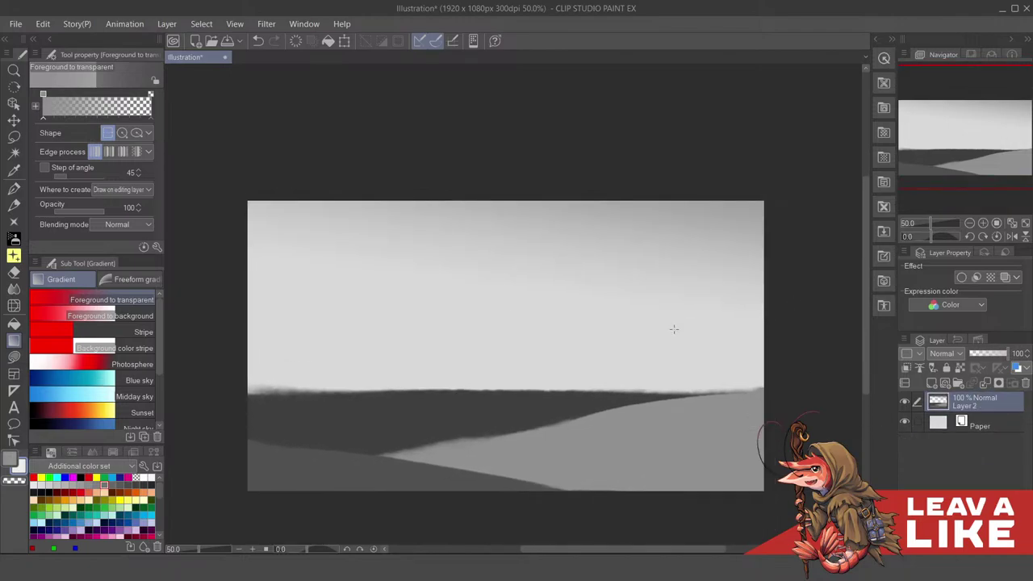
Switch back to the Watery Ink brush with the gray main color
{"action": "left_click_drag", "start_coordinate": [758, 373], "coordinate": [690, 383]}
{"action": "key", "text": "x"}
{"action": "key", "text": "b"}
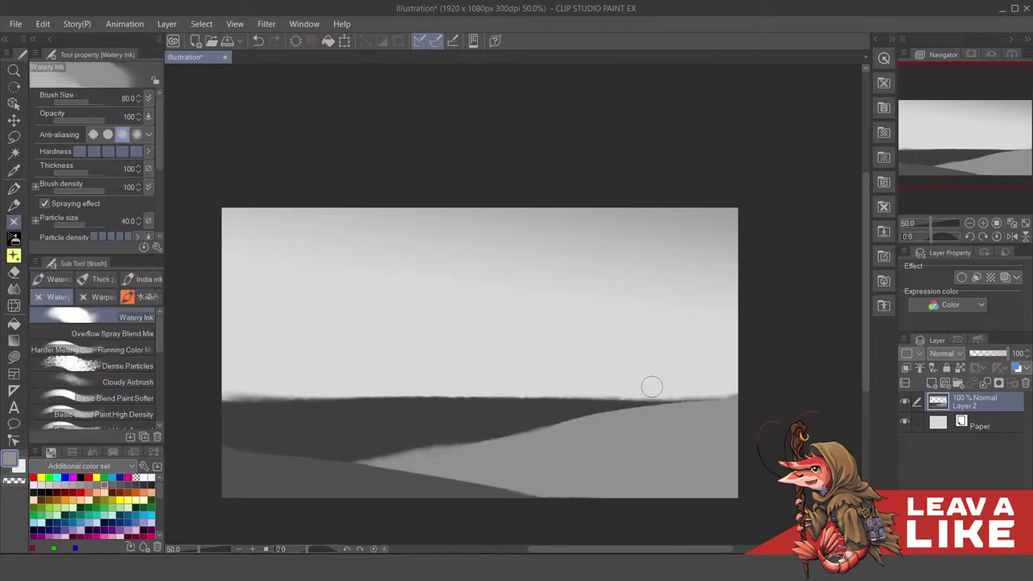
Undo a test stroke with the Watery Ink brush and set the main color to a darker gray
{"action": "left_click_drag", "start_coordinate": [667, 323], "coordinate": [671, 403]}
{"action": "key", "text": "ctrl+z"}
{"action": "left_click_drag", "start_coordinate": [670, 367], "coordinate": [692, 374]}
{"action": "key", "text": "c"}
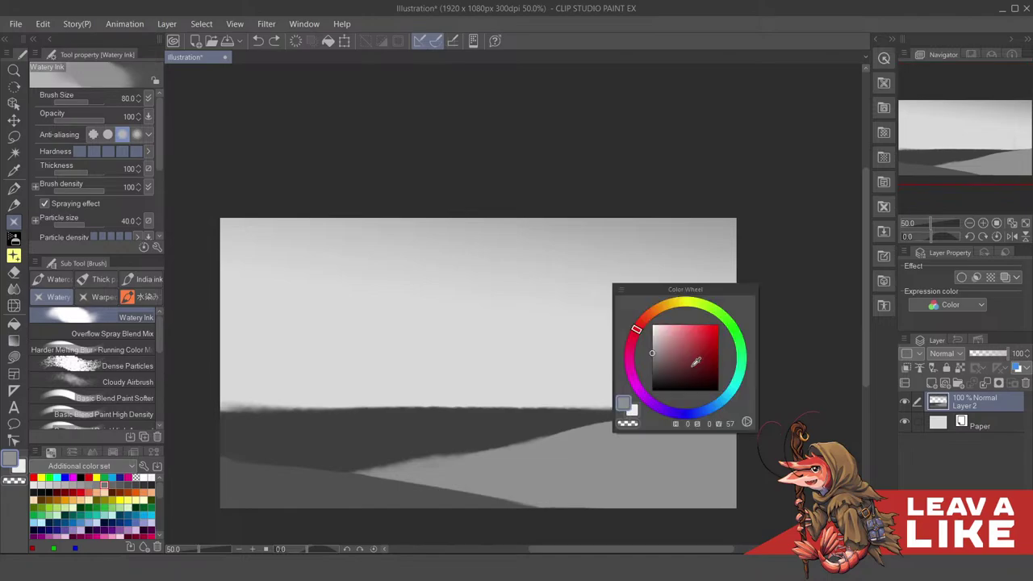
{"action": "left_click", "coordinate": [651, 367]}
{"action": "key", "text": "c"}
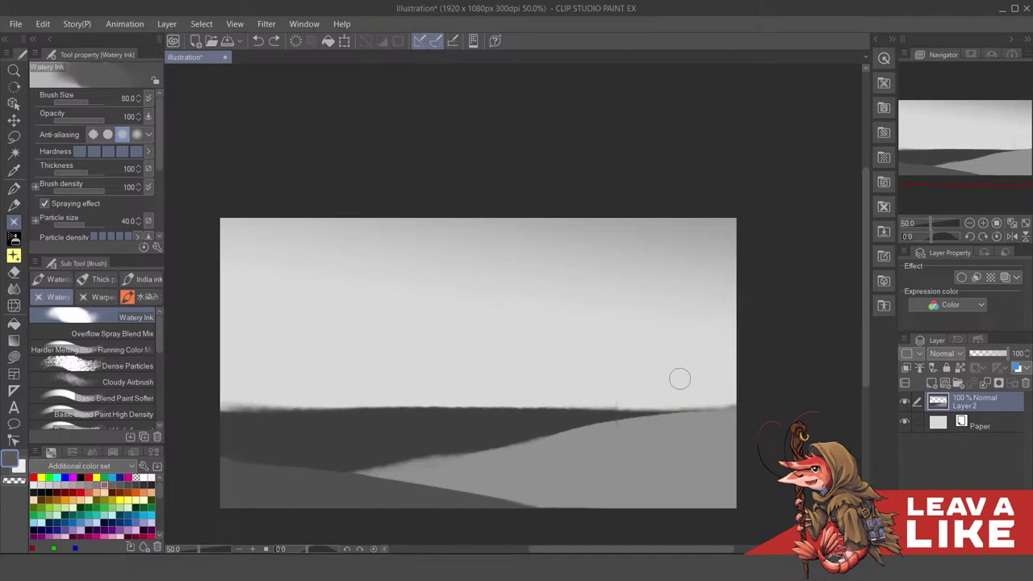
Try a soft vertical tower stroke with the Watery Ink brush above the light hill's far right end
{"action": "left_click_drag", "start_coordinate": [680, 335], "coordinate": [682, 430]}
{"action": "key", "text": "ctrl+z"}
{"action": "mouse_move", "coordinate": [689, 379]}
{"action": "left_mouse_down"}
{"action": "mouse_move", "coordinate": [697, 408]}
{"action": "mouse_move", "coordinate": [712, 410]}
{"action": "mouse_move", "coordinate": [711, 360]}
{"action": "mouse_move", "coordinate": [718, 416]}
{"action": "mouse_move", "coordinate": [720, 408]}
{"action": "mouse_move", "coordinate": [698, 414]}
{"action": "mouse_move", "coordinate": [703, 421]}
{"action": "mouse_move", "coordinate": [730, 414]}
{"action": "mouse_move", "coordinate": [732, 355]}
{"action": "left_mouse_up"}
{"action": "key", "text": "ctrl+z"}
{"action": "key", "text": "ctrl+z"}
{"action": "key", "text": "ctrl+z"}
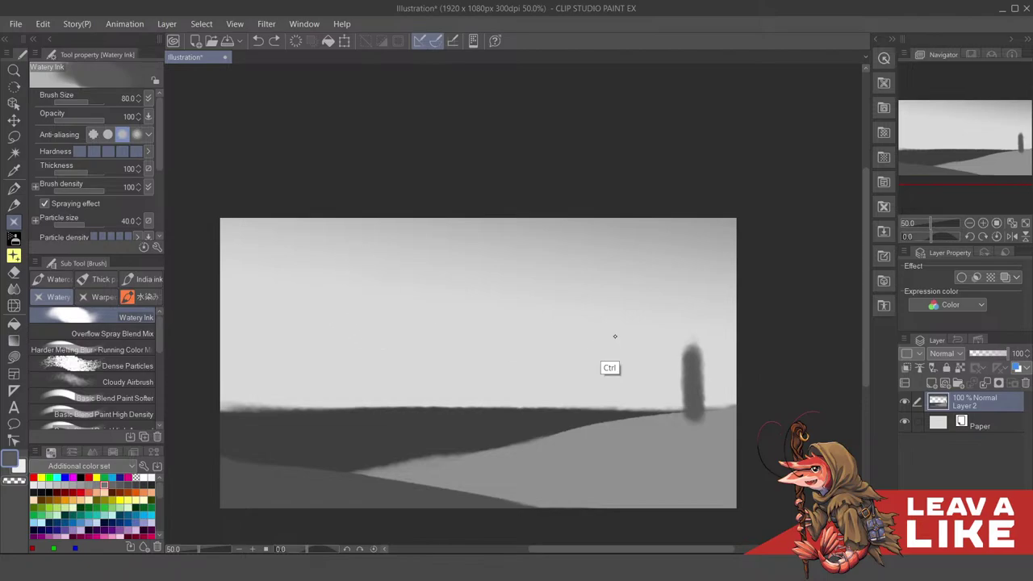
{"action": "key", "text": "ctrl+z"}
Try a vertical stroke with the Basic Blend - 30 30 40 brush at the same spot
{"action": "left_click_drag", "start_coordinate": [159, 340], "coordinate": [159, 378]}
{"action": "left_click", "coordinate": [113, 327]}
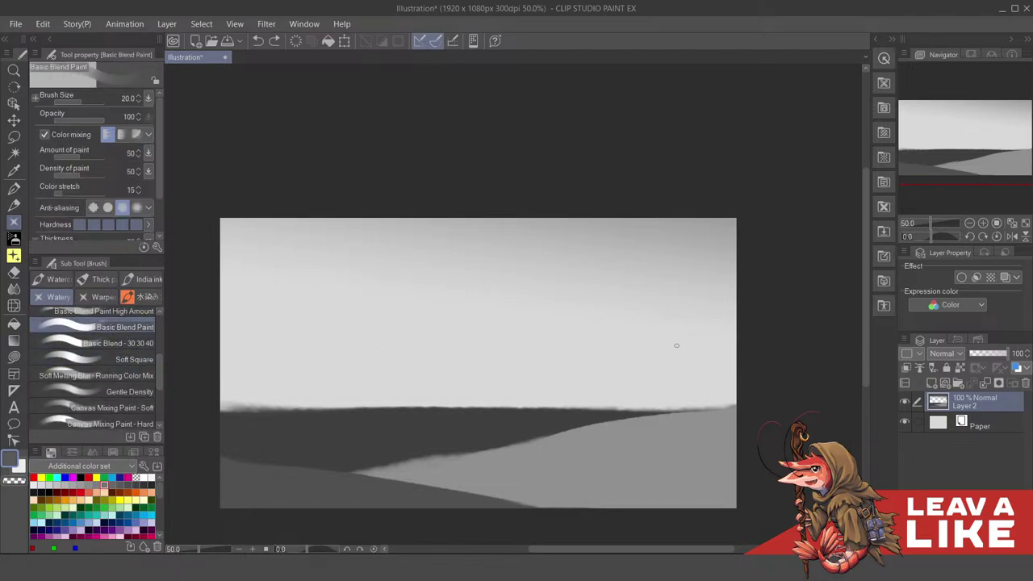
{"action": "left_click", "coordinate": [117, 343]}
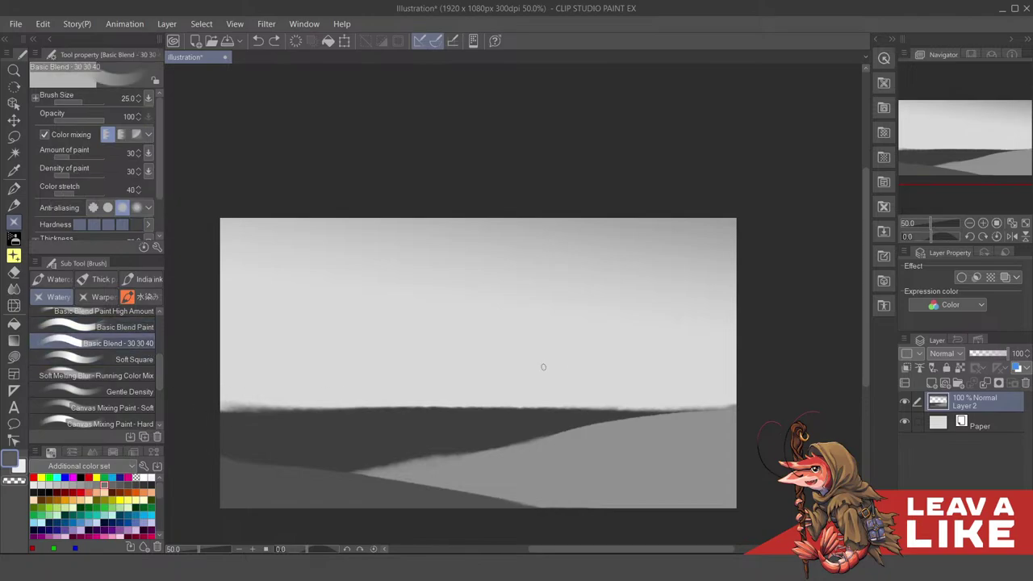
{"action": "left_click_drag", "start_coordinate": [683, 317], "coordinate": [690, 419]}
{"action": "key", "text": "ctrl+z"}
Switch to the Soft Square brush, test vertical strokes, and enlarge the brush to size 60
{"action": "left_click", "coordinate": [129, 359]}
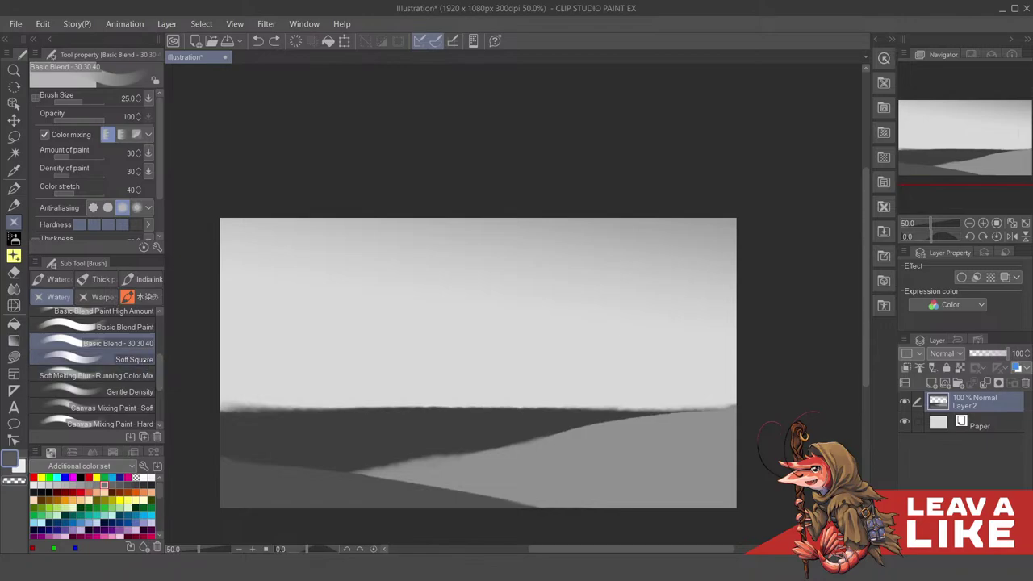
{"action": "mouse_move", "coordinate": [658, 326]}
{"action": "left_mouse_down"}
{"action": "mouse_move", "coordinate": [668, 427]}
{"action": "mouse_move", "coordinate": [678, 404]}
{"action": "left_mouse_up"}
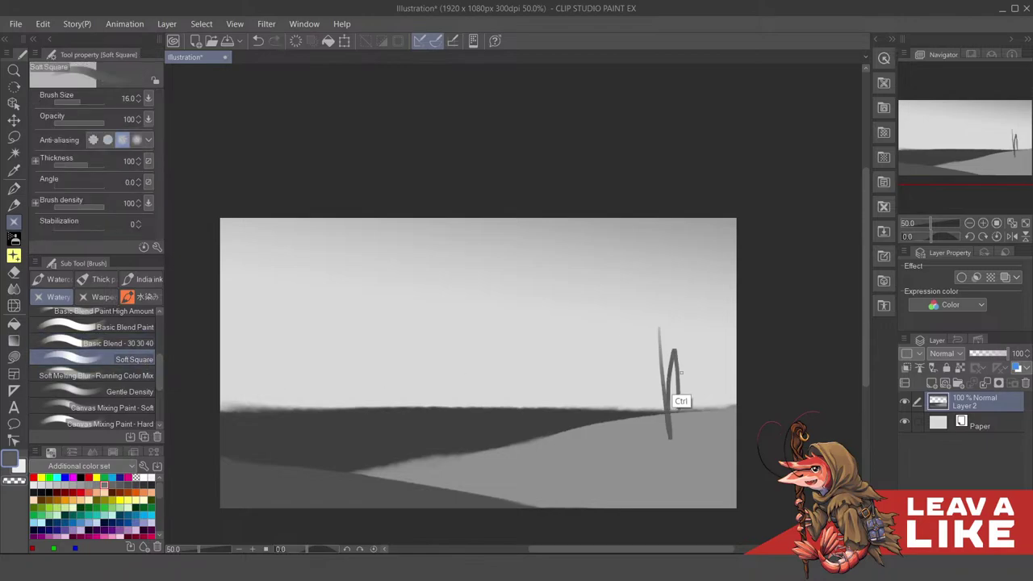
{"action": "key", "text": "ctrl+z"}
{"action": "key", "text": "bracketright"}
{"action": "left_click_drag", "start_coordinate": [682, 345], "coordinate": [684, 438]}
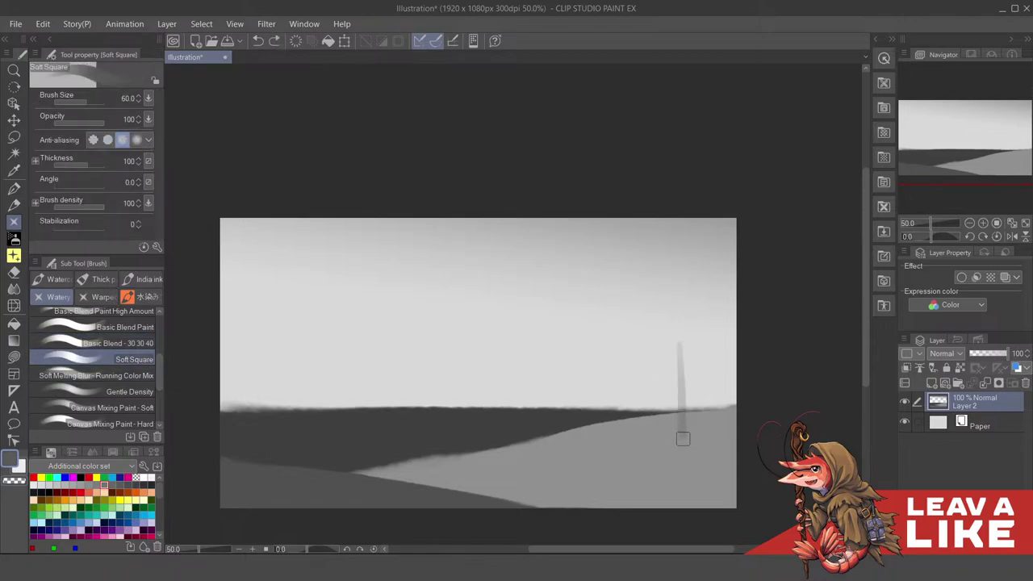
{"action": "key", "text": "ctrl+z"}
Paint three short vertical strokes side by side at the light hill's right end as a tower block
{"action": "left_click_drag", "start_coordinate": [684, 354], "coordinate": [684, 422]}
{"action": "left_click_drag", "start_coordinate": [695, 356], "coordinate": [701, 421]}
{"action": "left_click_drag", "start_coordinate": [704, 382], "coordinate": [704, 410]}
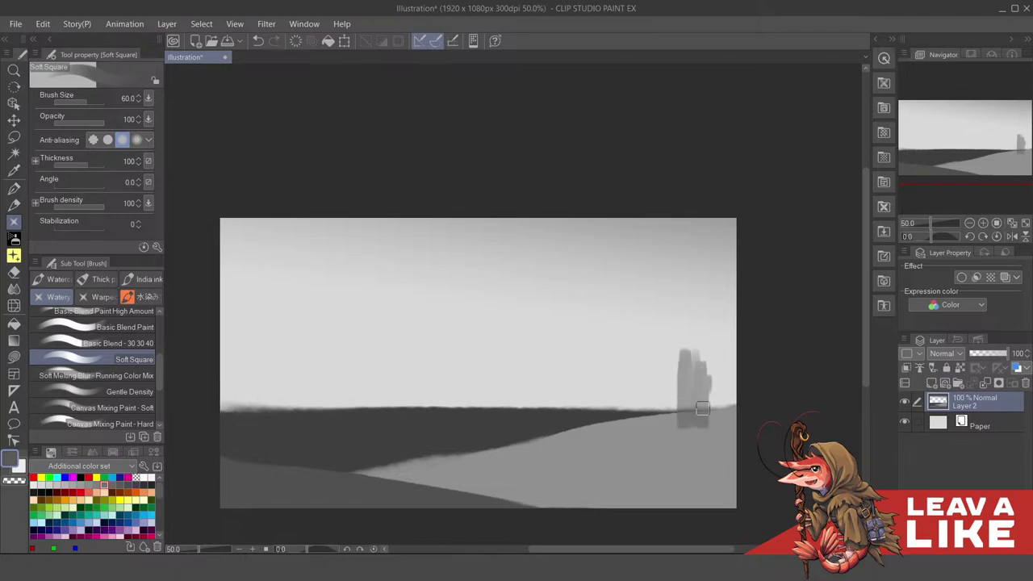
Sample the gray near the tower's foot and build the block up into a castle silhouette with vertical towers and a wider base
{"action": "left_click", "coordinate": [699, 448], "text": "alt"}
{"action": "left_click_drag", "start_coordinate": [701, 339], "coordinate": [705, 417]}
{"action": "left_click_drag", "start_coordinate": [710, 362], "coordinate": [717, 424]}
{"action": "mouse_move", "coordinate": [721, 370]}
{"action": "left_mouse_down"}
{"action": "mouse_move", "coordinate": [721, 421]}
{"action": "mouse_move", "coordinate": [678, 396]}
{"action": "mouse_move", "coordinate": [693, 423]}
{"action": "left_mouse_up"}
{"action": "mouse_move", "coordinate": [683, 352]}
{"action": "left_mouse_down"}
{"action": "mouse_move", "coordinate": [685, 413]}
{"action": "mouse_move", "coordinate": [689, 397]}
{"action": "mouse_move", "coordinate": [708, 414]}
{"action": "left_mouse_up"}
{"action": "mouse_move", "coordinate": [724, 377]}
{"action": "left_mouse_down"}
{"action": "mouse_move", "coordinate": [732, 439]}
{"action": "mouse_move", "coordinate": [666, 417]}
{"action": "mouse_move", "coordinate": [677, 413]}
{"action": "mouse_move", "coordinate": [661, 417]}
{"action": "mouse_move", "coordinate": [680, 448]}
{"action": "left_mouse_up"}
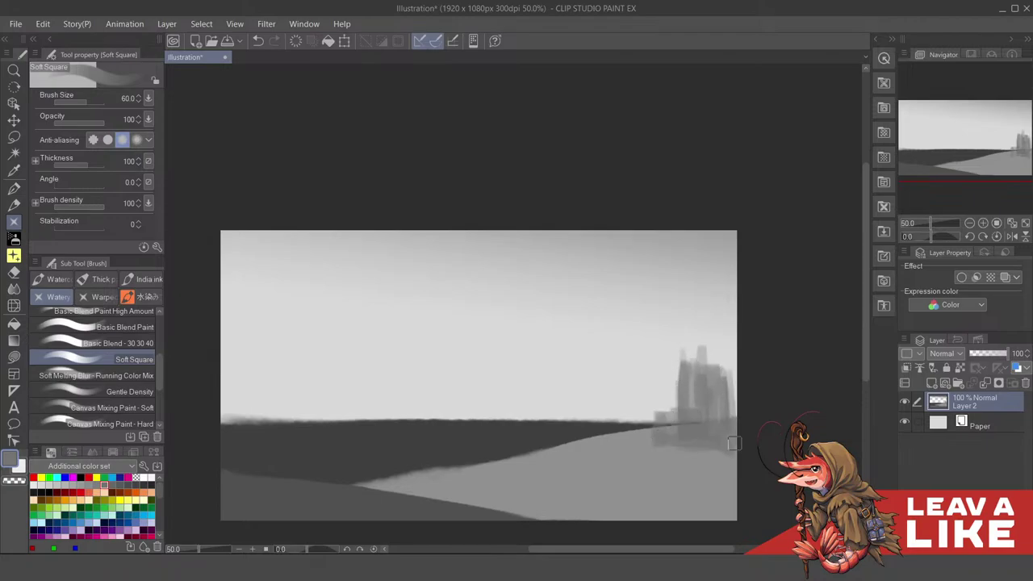
{"action": "left_click_drag", "start_coordinate": [716, 399], "coordinate": [662, 420]}
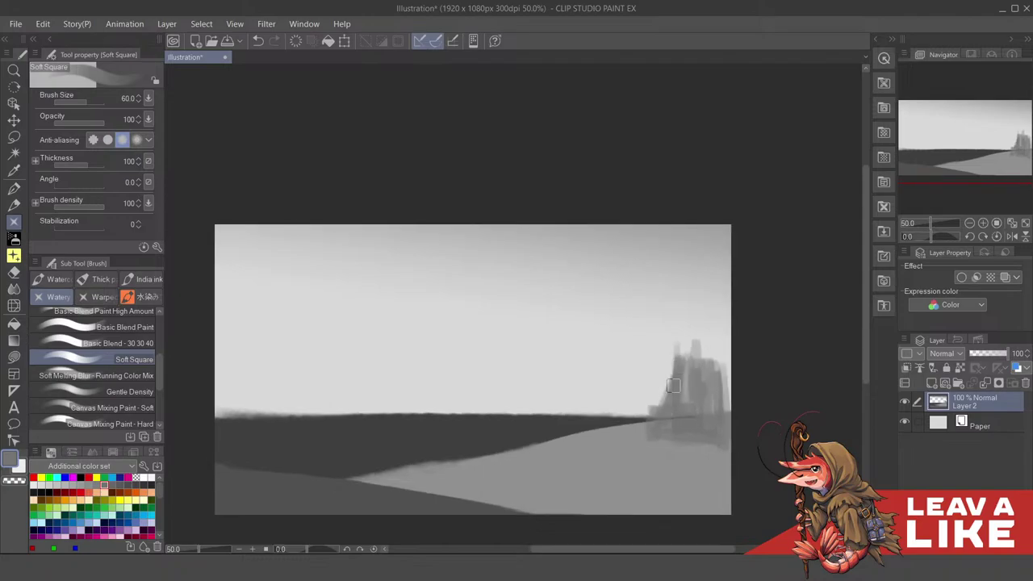
{"action": "left_click_drag", "start_coordinate": [672, 386], "coordinate": [703, 373]}
Paint horizontal strokes across the castle's upper part, projecting past its left side and reaching the canvas edge
{"action": "left_click_drag", "start_coordinate": [634, 380], "coordinate": [750, 375]}
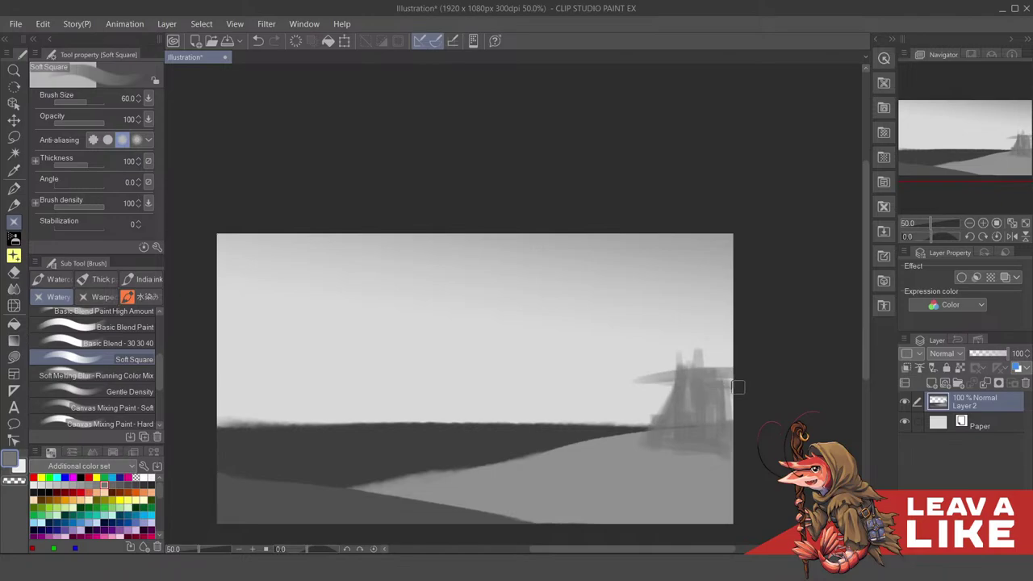
{"action": "left_click_drag", "start_coordinate": [651, 378], "coordinate": [750, 378]}
{"action": "left_click_drag", "start_coordinate": [707, 372], "coordinate": [734, 365]}
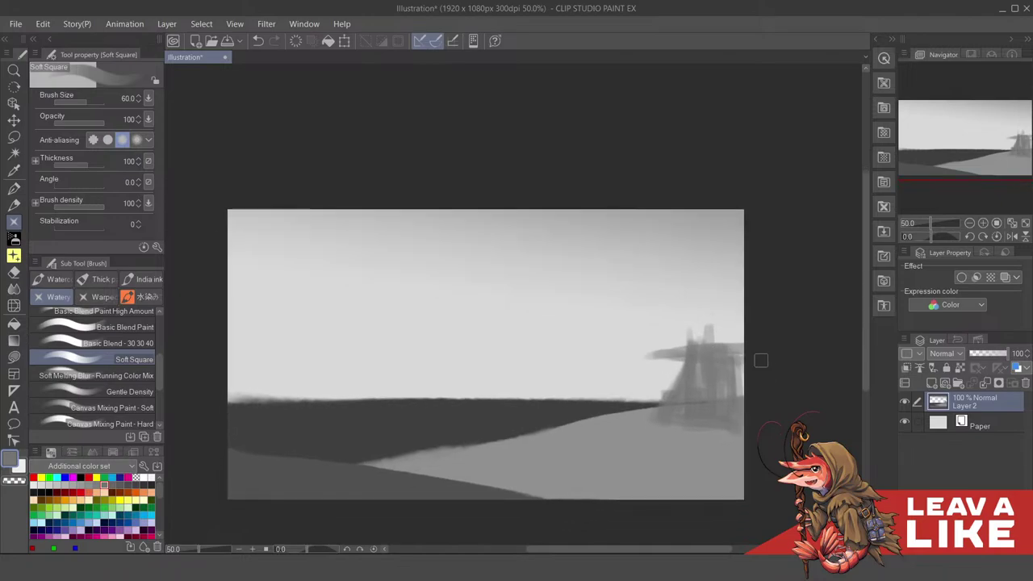
{"action": "mouse_move", "coordinate": [776, 398]}
{"action": "left_mouse_down"}
{"action": "mouse_move", "coordinate": [776, 386]}
{"action": "mouse_move", "coordinate": [778, 399]}
{"action": "left_mouse_up"}
{"action": "left_click_drag", "start_coordinate": [693, 365], "coordinate": [703, 377]}
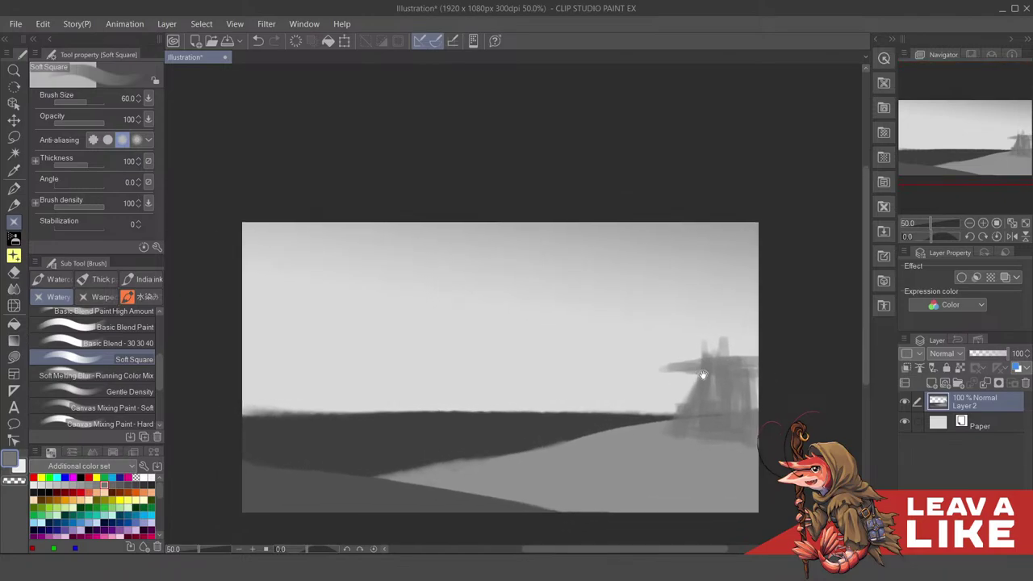
{"action": "left_click_drag", "start_coordinate": [599, 365], "coordinate": [603, 363]}
{"action": "mouse_move", "coordinate": [790, 384]}
{"action": "left_mouse_down"}
{"action": "mouse_move", "coordinate": [789, 373]}
{"action": "mouse_move", "coordinate": [789, 382]}
{"action": "left_mouse_up"}
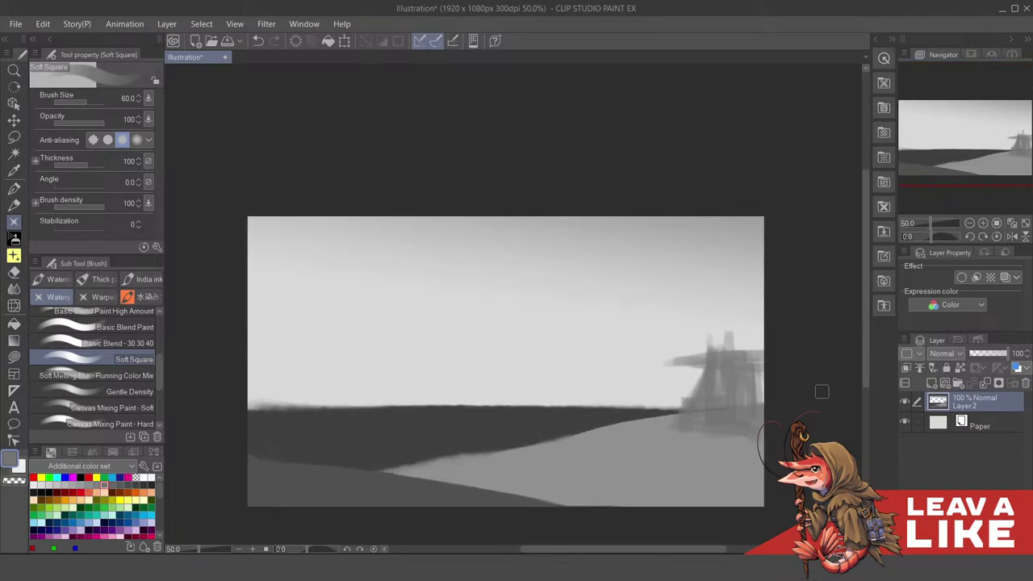
{"action": "left_click_drag", "start_coordinate": [742, 429], "coordinate": [705, 408]}
{"action": "left_click_drag", "start_coordinate": [671, 441], "coordinate": [673, 442]}
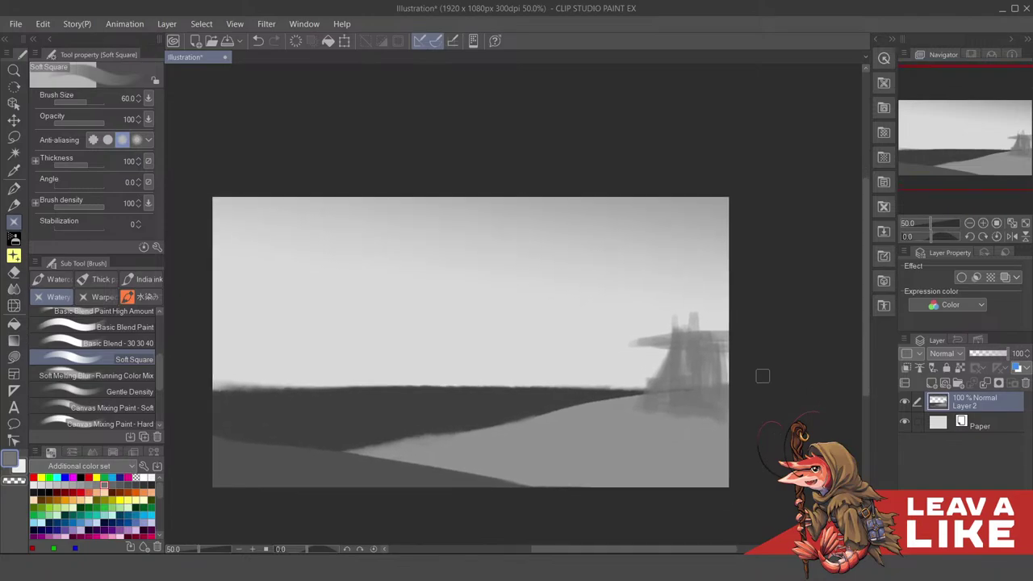
{"action": "left_click_drag", "start_coordinate": [677, 395], "coordinate": [687, 401]}
{"action": "left_click_drag", "start_coordinate": [766, 397], "coordinate": [765, 402]}
{"action": "left_click_drag", "start_coordinate": [683, 402], "coordinate": [721, 401]}
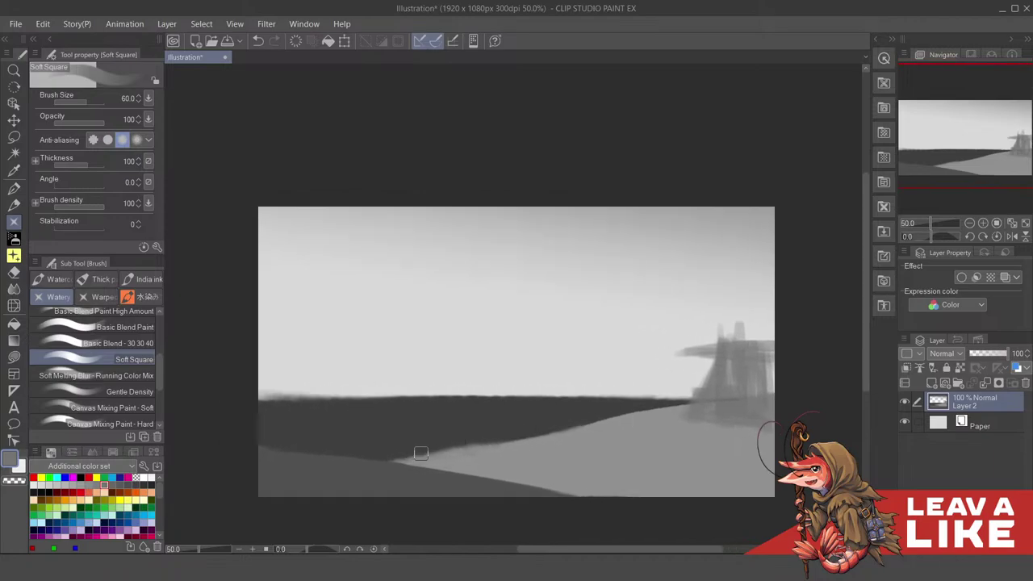
Try two long strokes along the light hill's upper slope toward the castle
{"action": "left_click_drag", "start_coordinate": [421, 454], "coordinate": [627, 428]}
{"action": "left_click_drag", "start_coordinate": [476, 441], "coordinate": [650, 414]}
{"action": "key", "text": "ctrl+z"}
{"action": "key", "text": "ctrl+z"}
Paint a pointed central spire on the castle and fill in its base and right side with gray
{"action": "mouse_move", "coordinate": [803, 347]}
{"action": "left_mouse_down"}
{"action": "mouse_move", "coordinate": [775, 358]}
{"action": "mouse_move", "coordinate": [782, 373]}
{"action": "left_mouse_up"}
{"action": "mouse_move", "coordinate": [772, 418]}
{"action": "left_mouse_down"}
{"action": "mouse_move", "coordinate": [779, 401]}
{"action": "mouse_move", "coordinate": [716, 368]}
{"action": "mouse_move", "coordinate": [730, 323]}
{"action": "mouse_move", "coordinate": [727, 355]}
{"action": "mouse_move", "coordinate": [721, 331]}
{"action": "mouse_move", "coordinate": [742, 345]}
{"action": "mouse_move", "coordinate": [721, 358]}
{"action": "left_mouse_up"}
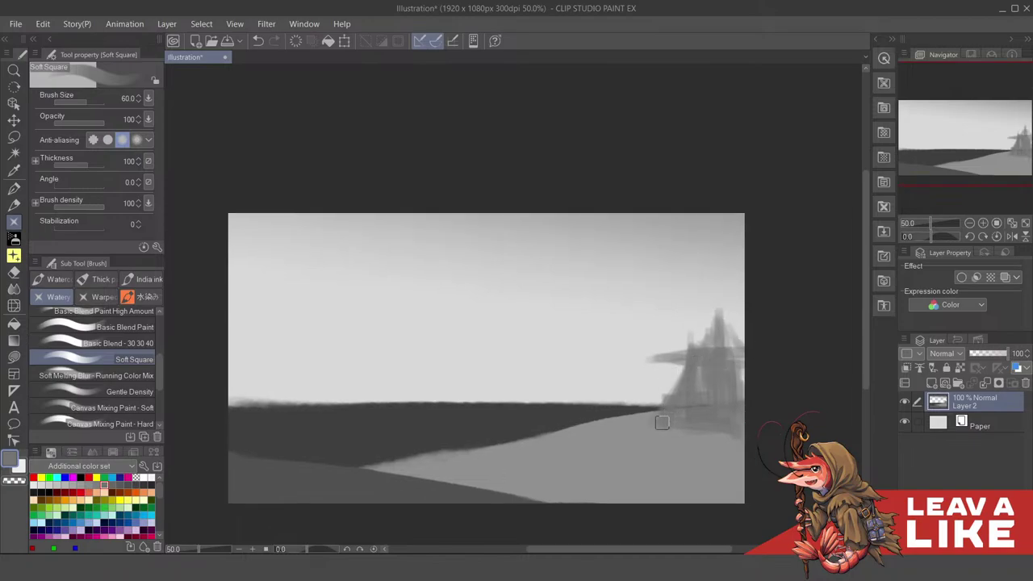
{"action": "mouse_move", "coordinate": [676, 421]}
{"action": "left_mouse_down"}
{"action": "mouse_move", "coordinate": [667, 427]}
{"action": "mouse_move", "coordinate": [729, 426]}
{"action": "mouse_move", "coordinate": [698, 402]}
{"action": "left_mouse_up"}
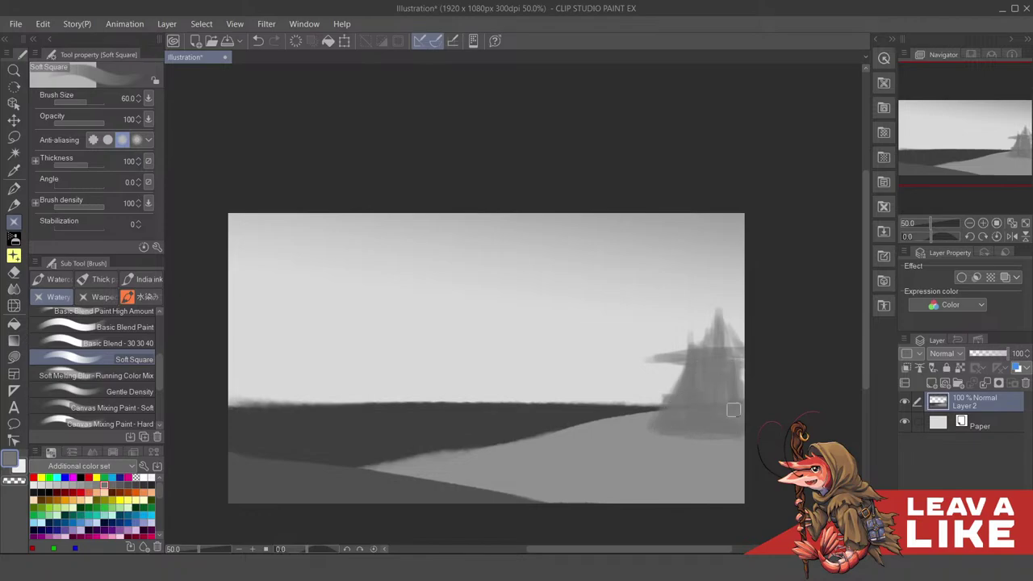
{"action": "left_click_drag", "start_coordinate": [740, 374], "coordinate": [749, 416]}
{"action": "scroll", "coordinate": [729, 373], "scroll_direction": "down", "scroll_amount": 1}
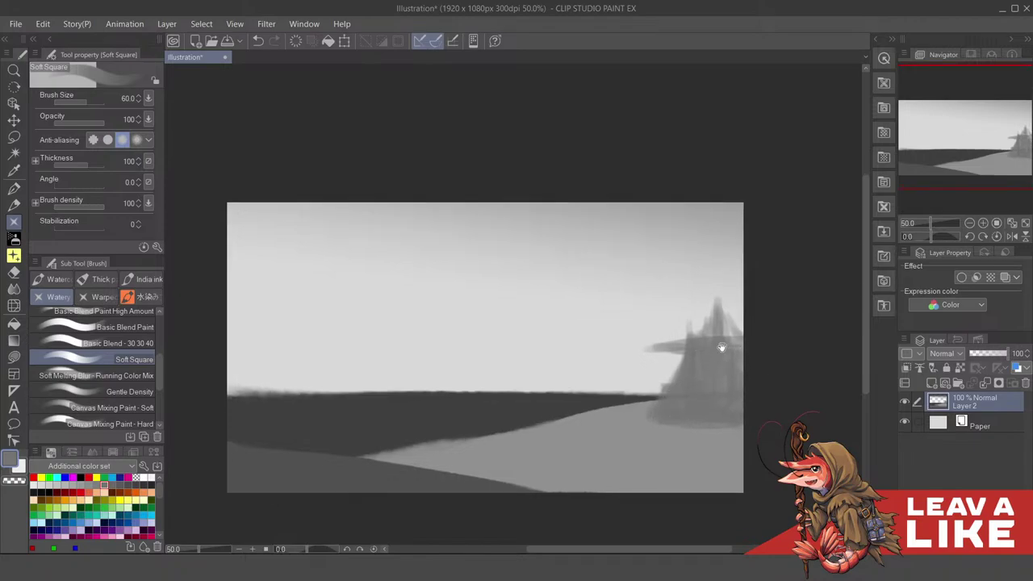
{"action": "left_click_drag", "start_coordinate": [680, 348], "coordinate": [712, 367]}
{"action": "left_click_drag", "start_coordinate": [719, 319], "coordinate": [742, 354]}
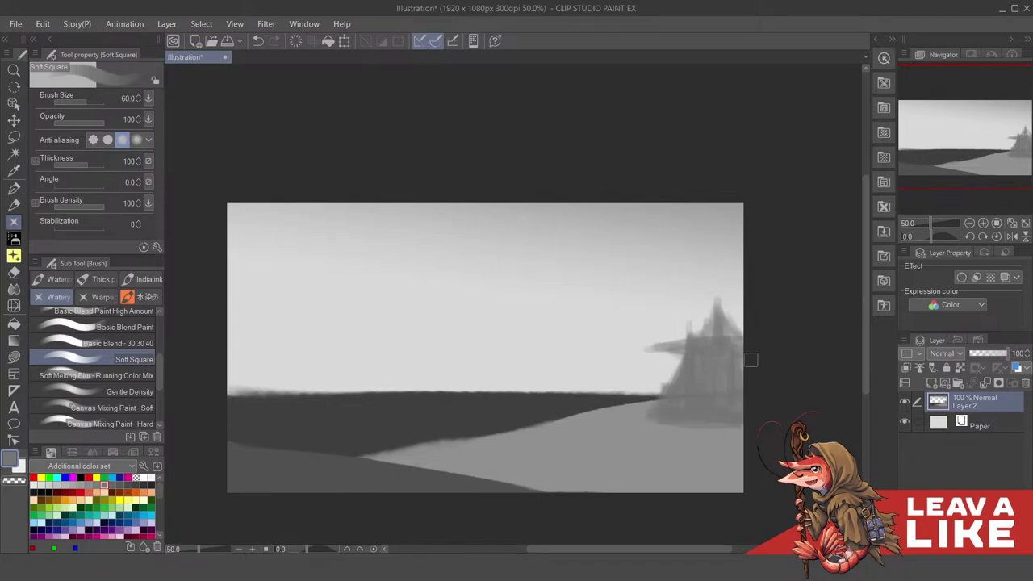
{"action": "scroll", "coordinate": [738, 323], "scroll_direction": "down", "scroll_amount": 1}
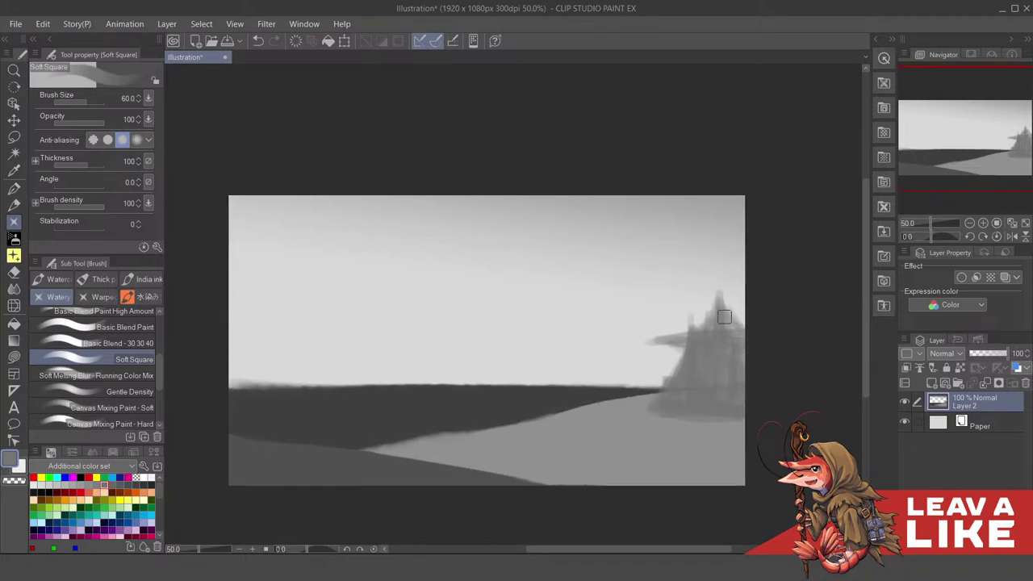
{"action": "left_click_drag", "start_coordinate": [724, 321], "coordinate": [723, 325]}
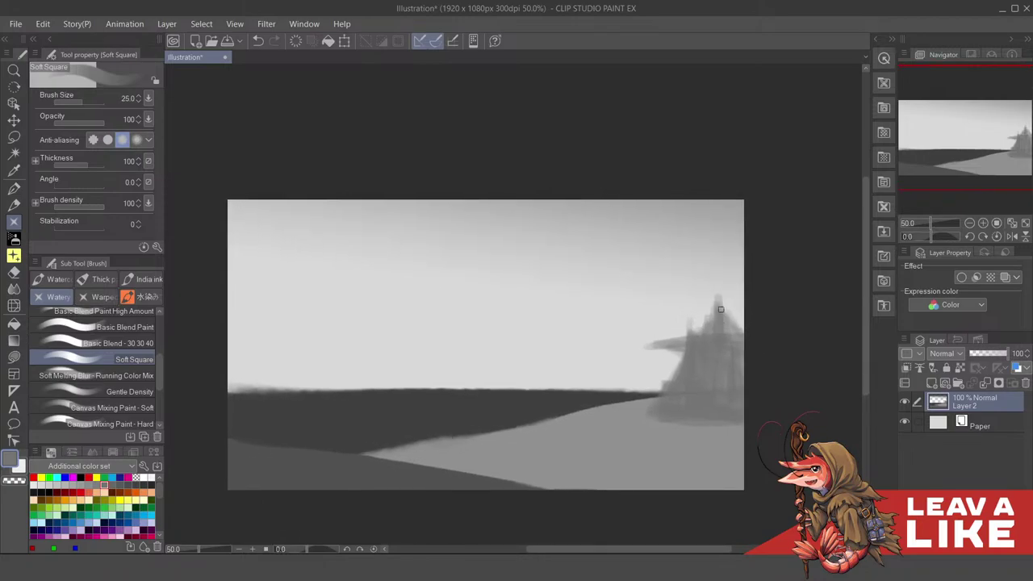
Reduce the Soft Square brush to size 20 and extend the castle's spire into a thin, sharp tip
{"action": "key", "text": "bracketleft"}
{"action": "left_click_drag", "start_coordinate": [721, 276], "coordinate": [723, 310]}
{"action": "key", "text": "ctrl+z"}
{"action": "left_click_drag", "start_coordinate": [786, 326], "coordinate": [785, 321]}
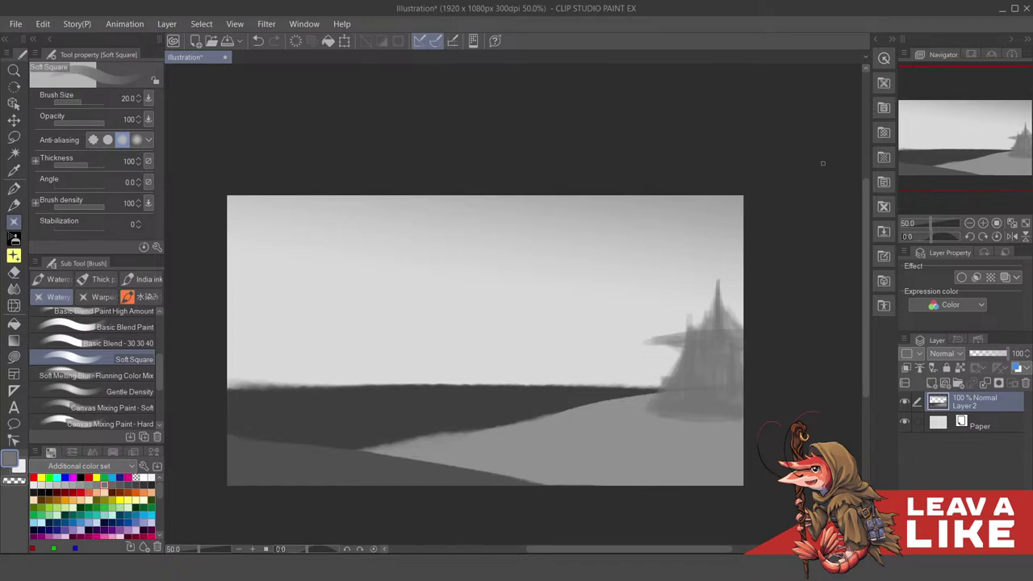
{"action": "scroll", "coordinate": [764, 272], "scroll_direction": "up", "scroll_amount": 2}
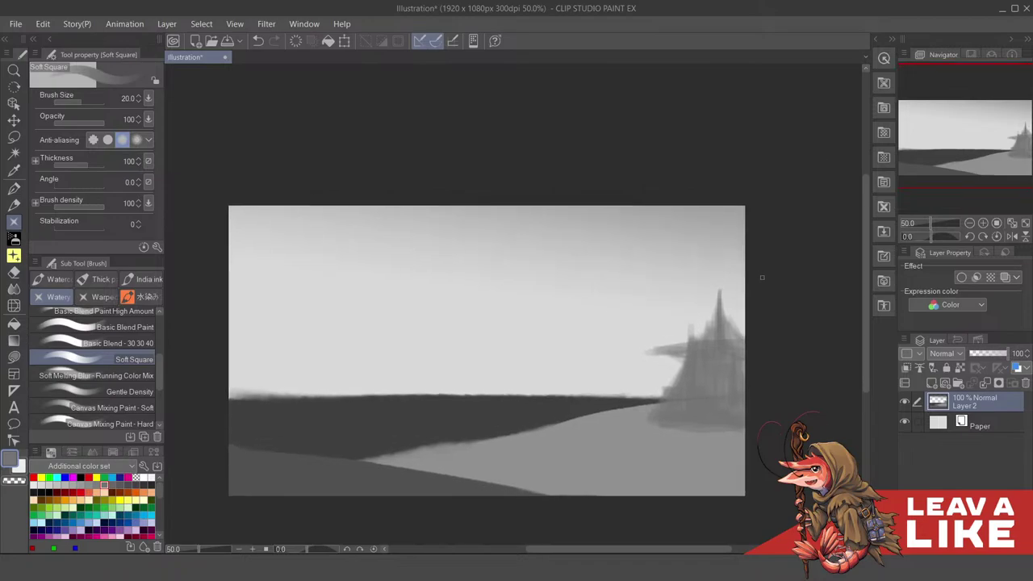
{"action": "left_click_drag", "start_coordinate": [732, 295], "coordinate": [750, 275]}
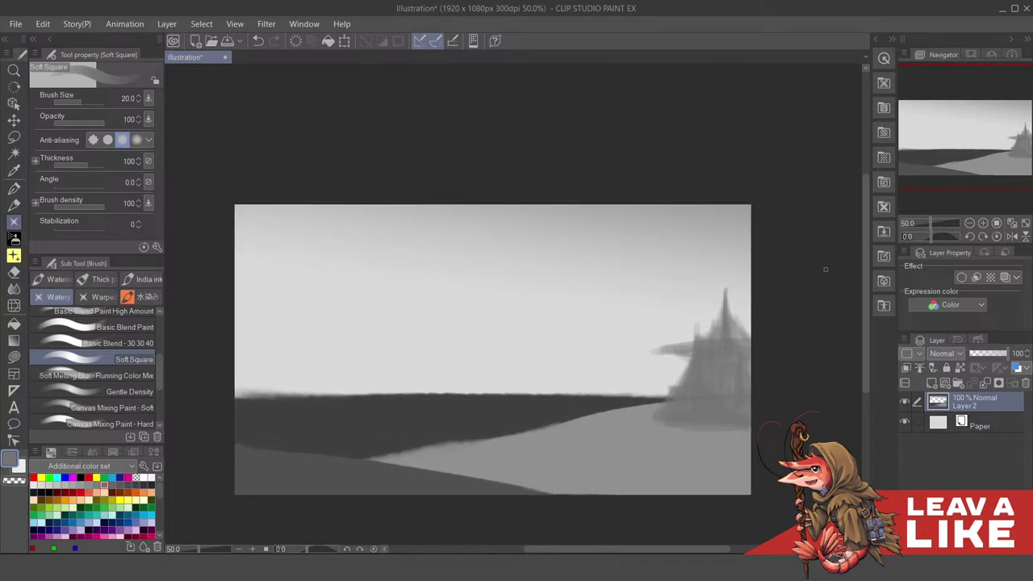
{"action": "left_click_drag", "start_coordinate": [642, 326], "coordinate": [617, 335]}
{"action": "left_click_drag", "start_coordinate": [755, 350], "coordinate": [744, 328]}
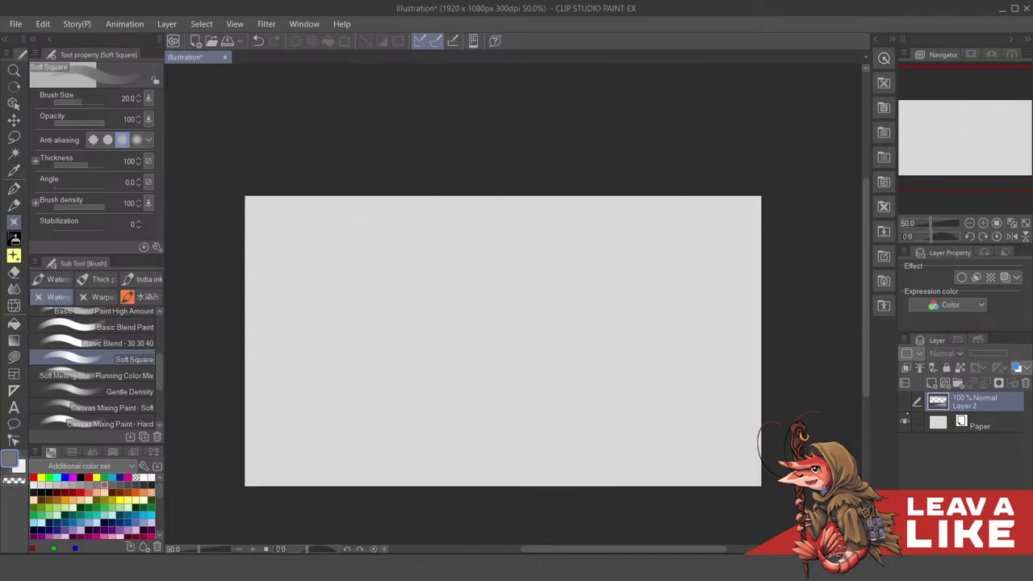
{"action": "left_click_drag", "start_coordinate": [549, 303], "coordinate": [579, 321]}
{"action": "left_click_drag", "start_coordinate": [538, 276], "coordinate": [534, 401]}
{"action": "key", "text": "ctrl+z"}
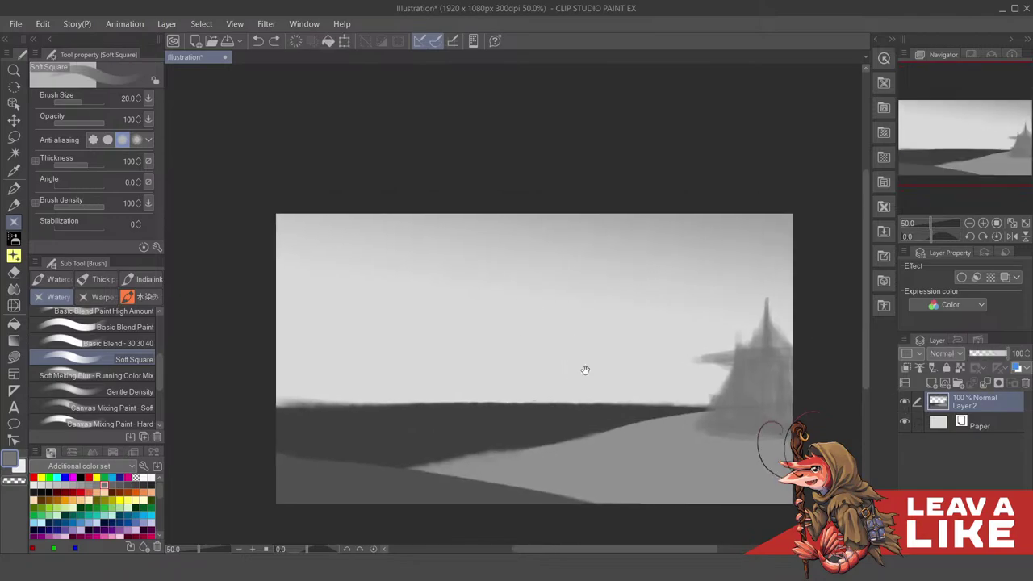
{"action": "left_click_drag", "start_coordinate": [679, 344], "coordinate": [690, 310]}
{"action": "left_click_drag", "start_coordinate": [776, 329], "coordinate": [778, 340]}
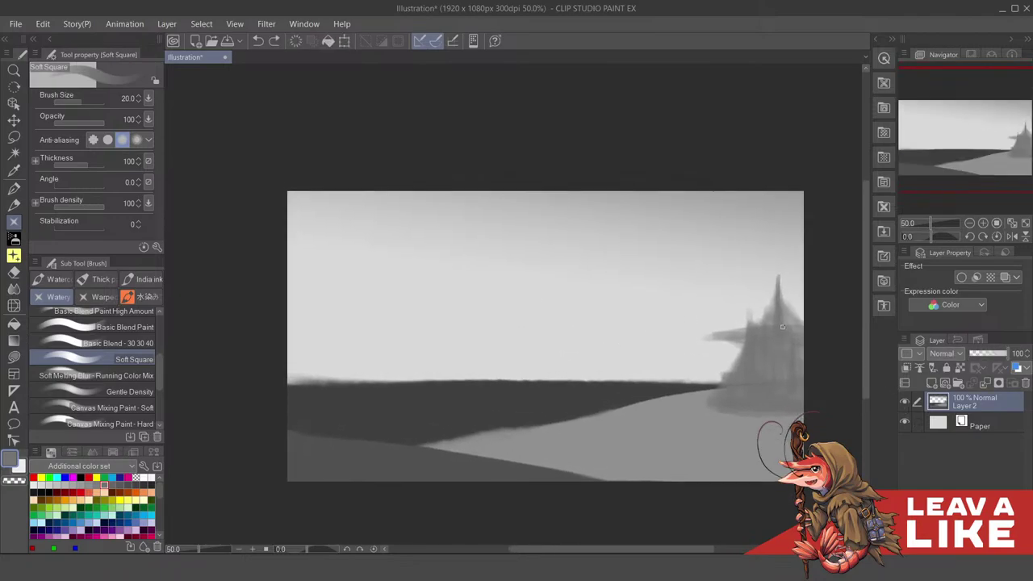
Pick a lighter gray main color with V 61, test strokes in the sky, and set the brush size to 60
{"action": "key", "text": "F4"}
{"action": "left_click_drag", "start_coordinate": [673, 371], "coordinate": [670, 363]}
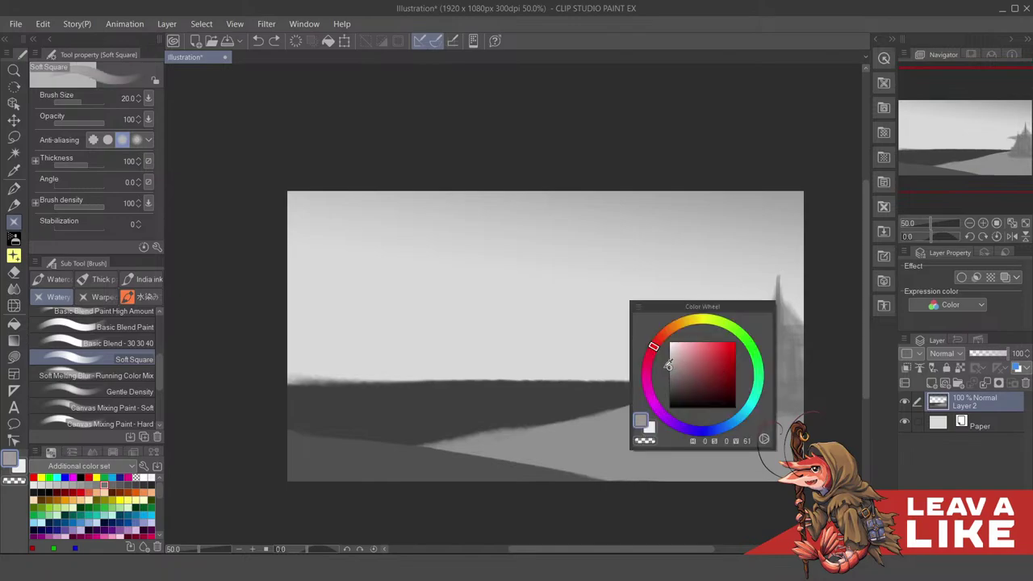
{"action": "mouse_move", "coordinate": [578, 287]}
{"action": "left_mouse_down"}
{"action": "mouse_move", "coordinate": [580, 373]}
{"action": "mouse_move", "coordinate": [595, 335]}
{"action": "left_mouse_up"}
{"action": "key", "text": "ctrl+z"}
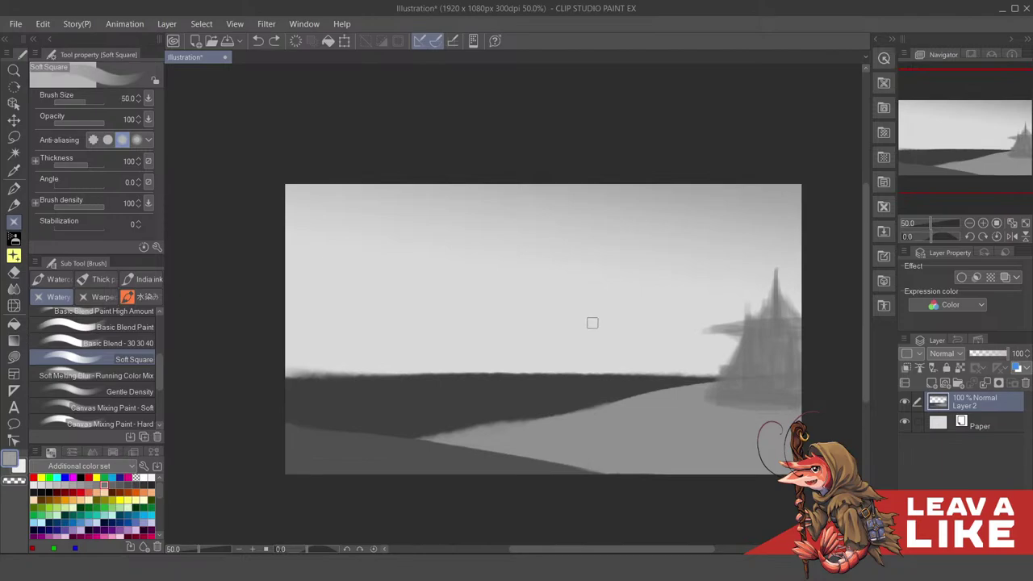
{"action": "left_click_drag", "start_coordinate": [534, 226], "coordinate": [534, 357]}
{"action": "mouse_move", "coordinate": [534, 287]}
{"action": "left_mouse_down"}
{"action": "mouse_move", "coordinate": [595, 288]}
{"action": "mouse_move", "coordinate": [604, 317]}
{"action": "left_mouse_up"}
{"action": "key", "text": "ctrl+z"}
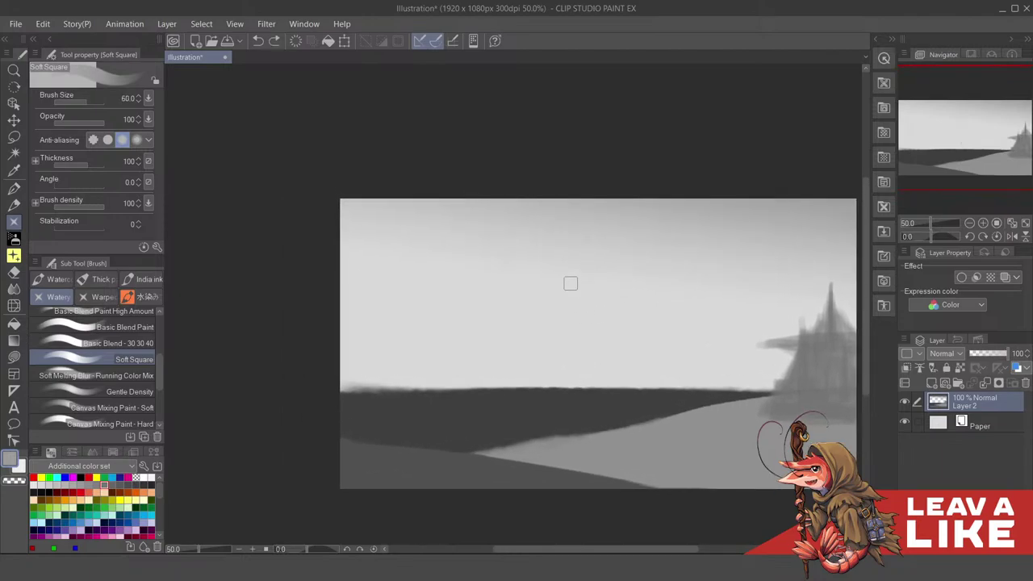
Paint a light gray distant tower in the middle of the sky with vertical strokes, horizontal ledges and a base on the horizon
{"action": "left_click_drag", "start_coordinate": [572, 256], "coordinate": [571, 339]}
{"action": "left_click_drag", "start_coordinate": [581, 236], "coordinate": [584, 289]}
{"action": "left_click_drag", "start_coordinate": [596, 249], "coordinate": [593, 324]}
{"action": "left_click_drag", "start_coordinate": [586, 259], "coordinate": [587, 344]}
{"action": "mouse_move", "coordinate": [580, 282]}
{"action": "left_mouse_down"}
{"action": "mouse_move", "coordinate": [581, 334]}
{"action": "mouse_move", "coordinate": [543, 322]}
{"action": "mouse_move", "coordinate": [622, 292]}
{"action": "left_mouse_up"}
{"action": "mouse_move", "coordinate": [547, 299]}
{"action": "left_mouse_down"}
{"action": "mouse_move", "coordinate": [620, 308]}
{"action": "mouse_move", "coordinate": [531, 316]}
{"action": "mouse_move", "coordinate": [570, 343]}
{"action": "left_mouse_up"}
{"action": "mouse_move", "coordinate": [594, 337]}
{"action": "left_mouse_down"}
{"action": "mouse_move", "coordinate": [557, 358]}
{"action": "mouse_move", "coordinate": [580, 369]}
{"action": "mouse_move", "coordinate": [567, 388]}
{"action": "mouse_move", "coordinate": [556, 382]}
{"action": "mouse_move", "coordinate": [567, 351]}
{"action": "mouse_move", "coordinate": [573, 381]}
{"action": "mouse_move", "coordinate": [519, 380]}
{"action": "mouse_move", "coordinate": [544, 359]}
{"action": "left_mouse_up"}
{"action": "left_click_drag", "start_coordinate": [717, 305], "coordinate": [703, 306]}
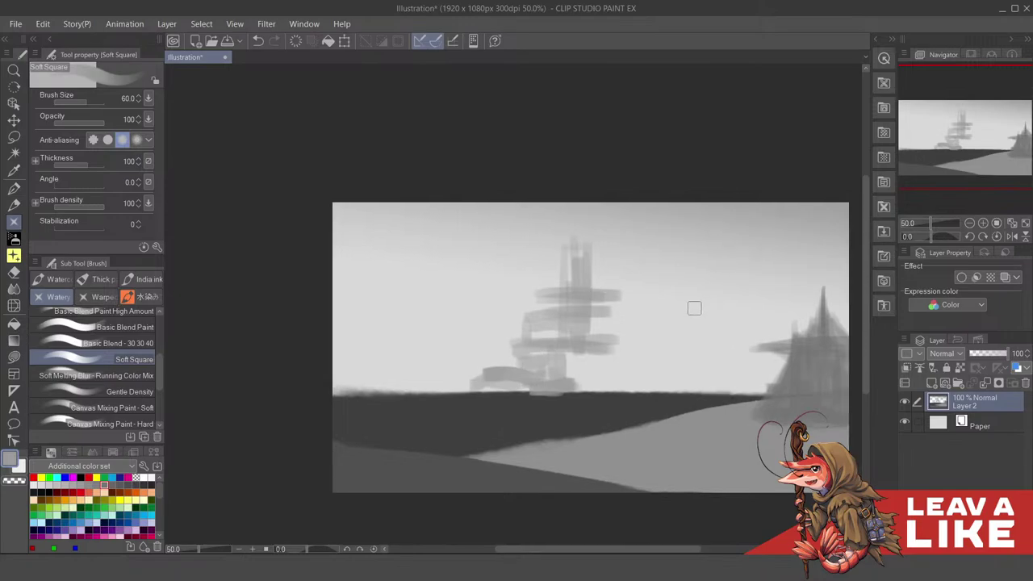
Undo all the strokes of the light gray distant tower in the middle of the sky
{"action": "key", "text": "ctrl+z"}
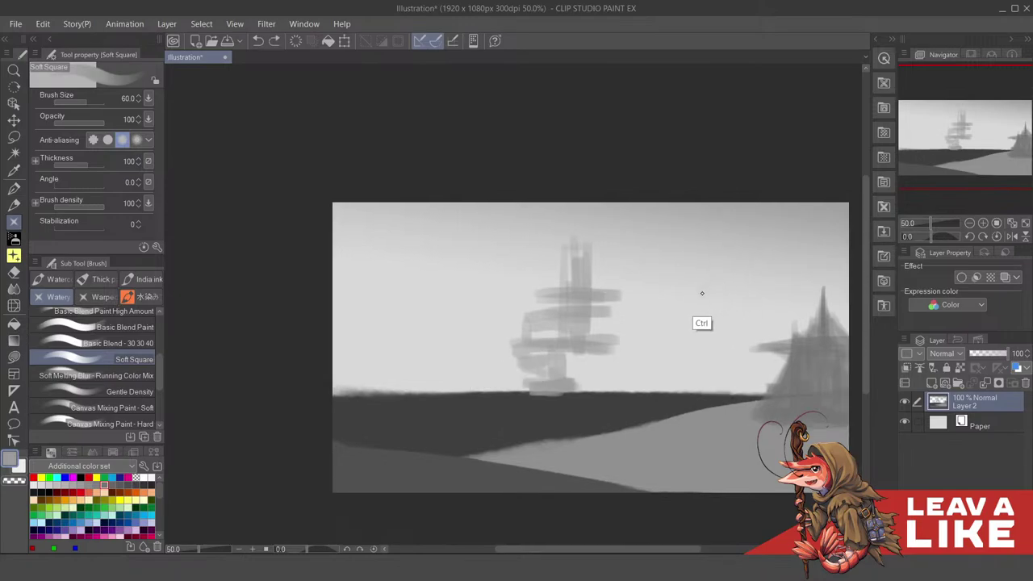
{"action": "key", "text": "ctrl+z"}
{"action": "key", "text": "ctrl+z"}
{"action": "key", "text": "ctrl+z"}
{"action": "key", "text": "ctrl+z"}
{"action": "key", "text": "ctrl+z"}
{"action": "key", "text": "ctrl+z"}
{"action": "key", "text": "ctrl+z"}
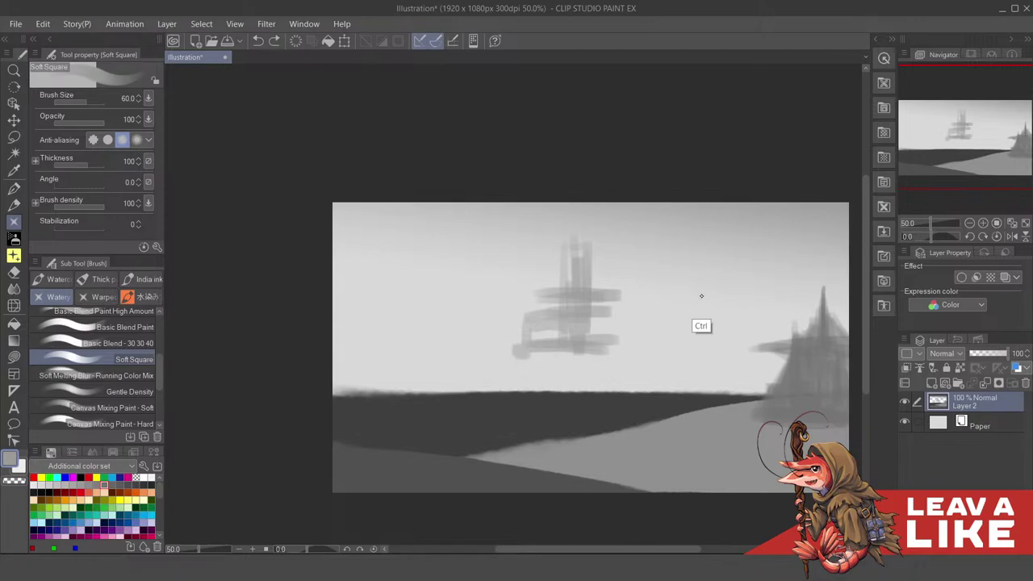
{"action": "key", "text": "ctrl+z"}
{"action": "key", "text": "ctrl+z"}
{"action": "key", "text": "ctrl+z"}
{"action": "key", "text": "ctrl+z"}
{"action": "key", "text": "ctrl+z"}
{"action": "key", "text": "ctrl+z"}
{"action": "key", "text": "ctrl+z"}
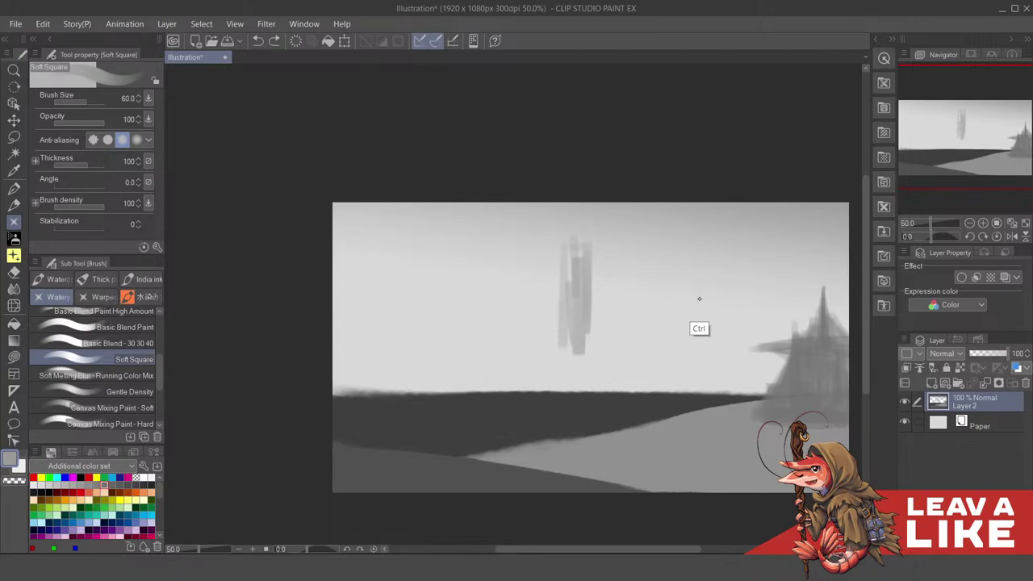
{"action": "key", "text": "ctrl+z"}
{"action": "key", "text": "ctrl+z"}
Try painting a slim vertical gray tower in the left part of the sky, and undo its strokes
{"action": "left_click_drag", "start_coordinate": [669, 310], "coordinate": [725, 306]}
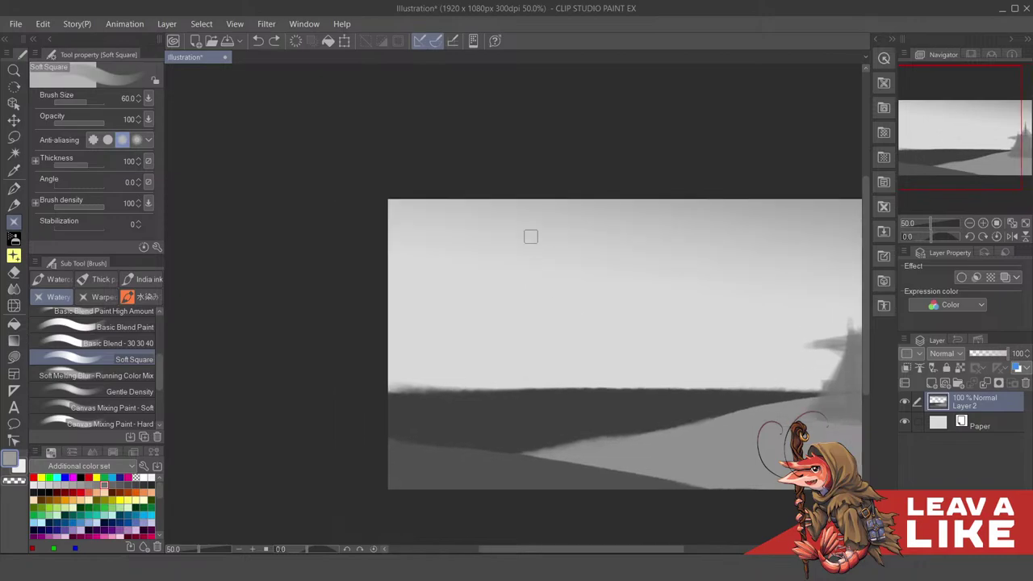
{"action": "mouse_move", "coordinate": [531, 236]}
{"action": "left_mouse_down"}
{"action": "mouse_move", "coordinate": [531, 357]}
{"action": "mouse_move", "coordinate": [521, 346]}
{"action": "mouse_move", "coordinate": [537, 329]}
{"action": "mouse_move", "coordinate": [532, 288]}
{"action": "mouse_move", "coordinate": [538, 343]}
{"action": "left_mouse_up"}
{"action": "key", "text": "ctrl+z"}
{"action": "left_click_drag", "start_coordinate": [534, 265], "coordinate": [533, 358]}
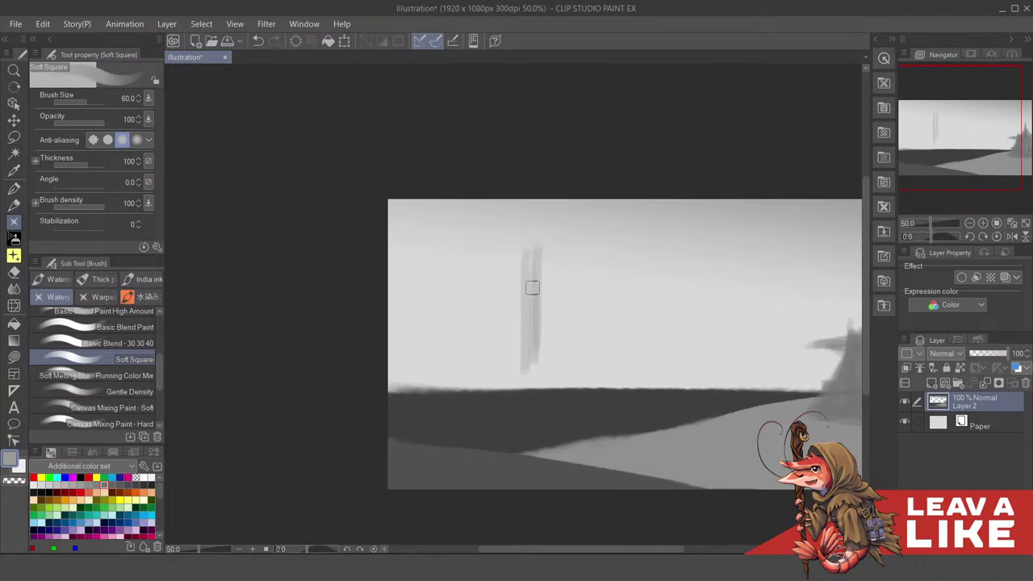
{"action": "left_click_drag", "start_coordinate": [533, 289], "coordinate": [535, 367]}
{"action": "left_click_drag", "start_coordinate": [730, 305], "coordinate": [695, 286]}
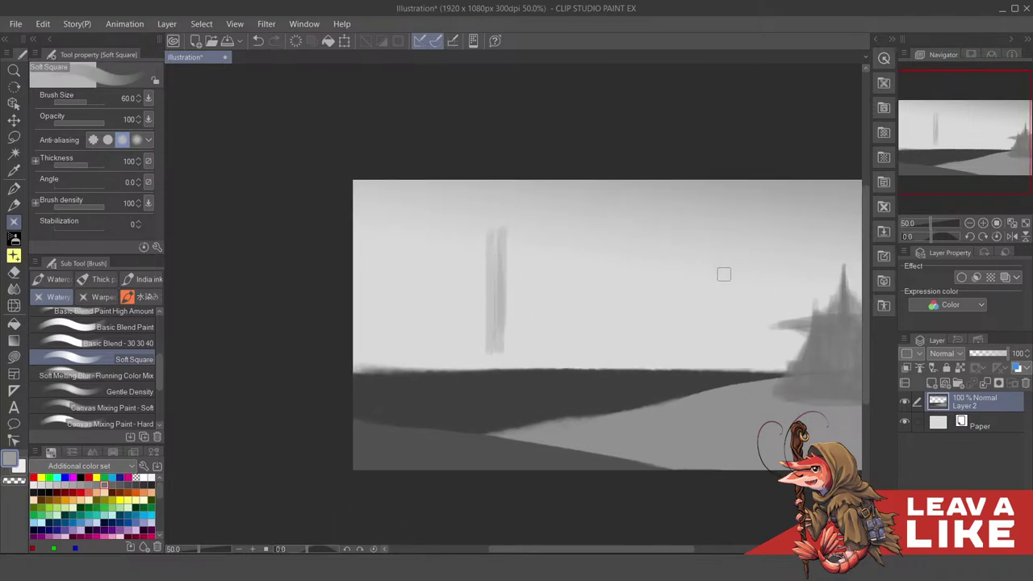
{"action": "key", "text": "ctrl+z"}
{"action": "key", "text": "ctrl+z"}
{"action": "key", "text": "ctrl+z"}
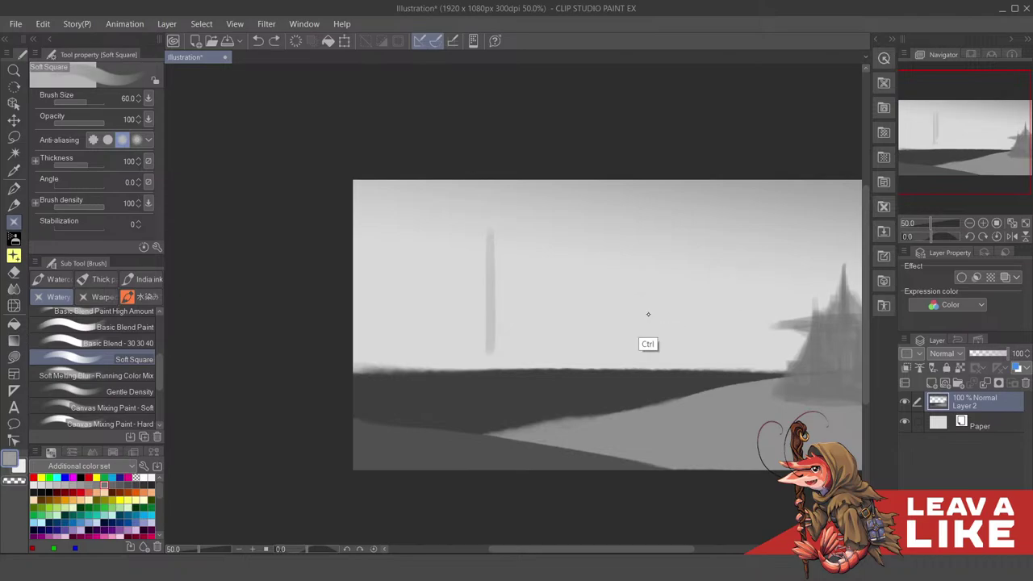
{"action": "mouse_move", "coordinate": [708, 293]}
{"action": "left_mouse_down"}
{"action": "mouse_move", "coordinate": [688, 292]}
{"action": "mouse_move", "coordinate": [690, 303]}
{"action": "left_mouse_up"}
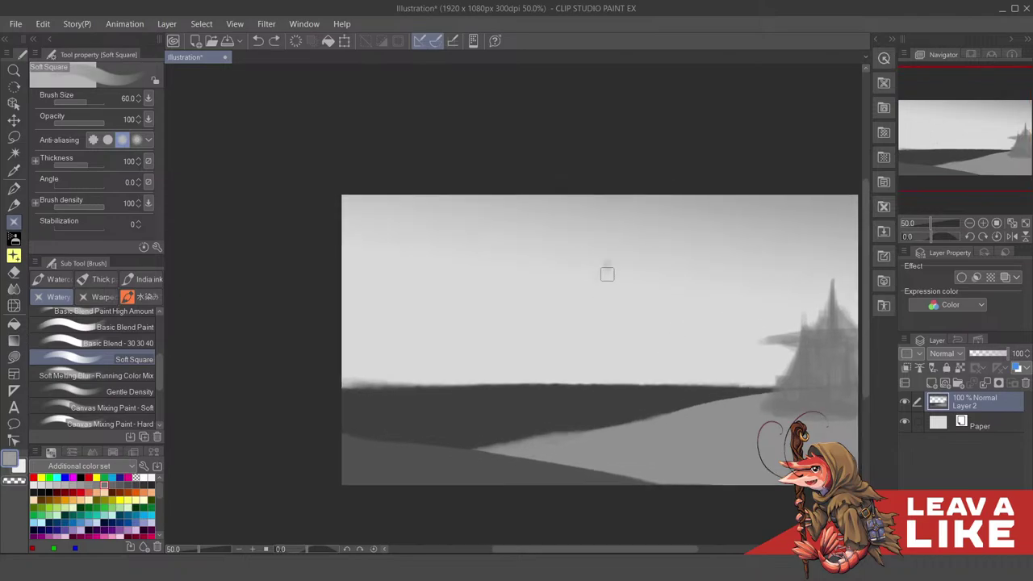
Paint a light gray distant city on the middle of the horizon, with a tall central tower, thinner side spires, ledges and low bases
{"action": "left_click_drag", "start_coordinate": [606, 263], "coordinate": [608, 367]}
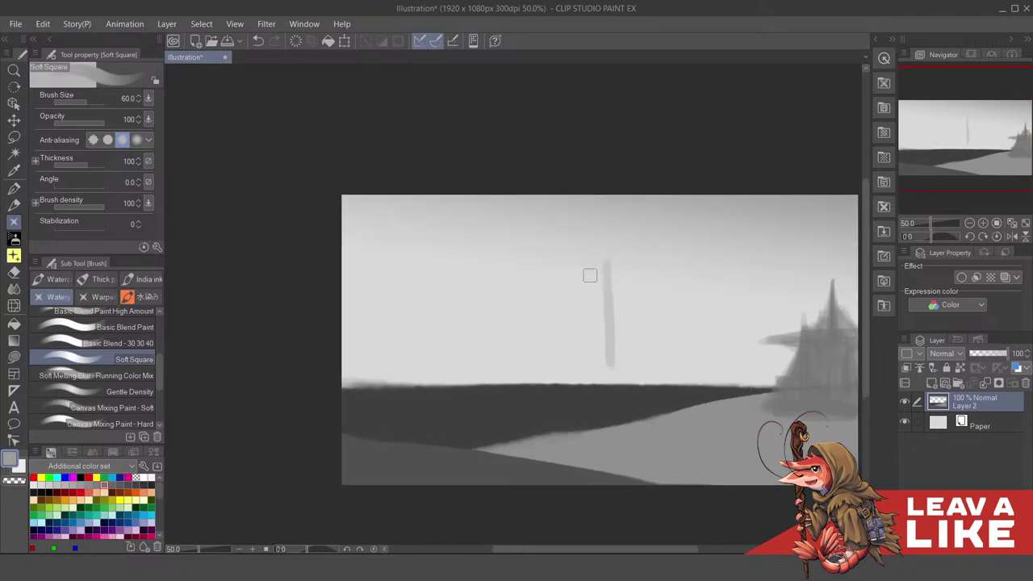
{"action": "left_click_drag", "start_coordinate": [593, 282], "coordinate": [599, 345]}
{"action": "left_click_drag", "start_coordinate": [594, 259], "coordinate": [599, 334]}
{"action": "mouse_move", "coordinate": [603, 257]}
{"action": "left_mouse_down"}
{"action": "mouse_move", "coordinate": [609, 345]}
{"action": "mouse_move", "coordinate": [609, 258]}
{"action": "mouse_move", "coordinate": [610, 306]}
{"action": "mouse_move", "coordinate": [609, 278]}
{"action": "mouse_move", "coordinate": [562, 316]}
{"action": "mouse_move", "coordinate": [558, 263]}
{"action": "mouse_move", "coordinate": [563, 348]}
{"action": "mouse_move", "coordinate": [617, 313]}
{"action": "mouse_move", "coordinate": [581, 368]}
{"action": "mouse_move", "coordinate": [688, 379]}
{"action": "left_mouse_up"}
{"action": "mouse_move", "coordinate": [612, 374]}
{"action": "left_mouse_down"}
{"action": "mouse_move", "coordinate": [587, 382]}
{"action": "mouse_move", "coordinate": [665, 387]}
{"action": "mouse_move", "coordinate": [563, 371]}
{"action": "mouse_move", "coordinate": [511, 381]}
{"action": "mouse_move", "coordinate": [565, 383]}
{"action": "mouse_move", "coordinate": [556, 364]}
{"action": "mouse_move", "coordinate": [569, 345]}
{"action": "mouse_move", "coordinate": [647, 372]}
{"action": "mouse_move", "coordinate": [615, 323]}
{"action": "mouse_move", "coordinate": [645, 355]}
{"action": "mouse_move", "coordinate": [670, 351]}
{"action": "mouse_move", "coordinate": [657, 336]}
{"action": "mouse_move", "coordinate": [657, 360]}
{"action": "mouse_move", "coordinate": [657, 320]}
{"action": "mouse_move", "coordinate": [653, 335]}
{"action": "mouse_move", "coordinate": [632, 335]}
{"action": "mouse_move", "coordinate": [675, 361]}
{"action": "mouse_move", "coordinate": [678, 344]}
{"action": "mouse_move", "coordinate": [688, 369]}
{"action": "mouse_move", "coordinate": [733, 380]}
{"action": "mouse_move", "coordinate": [688, 380]}
{"action": "mouse_move", "coordinate": [779, 388]}
{"action": "left_mouse_up"}
{"action": "left_click_drag", "start_coordinate": [693, 353], "coordinate": [691, 360]}
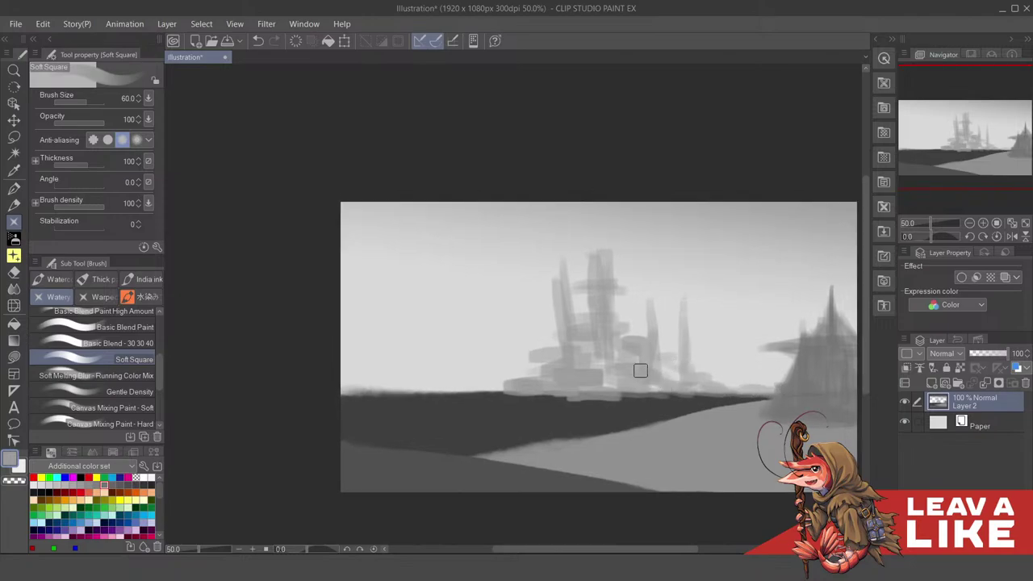
{"action": "mouse_move", "coordinate": [762, 326]}
{"action": "left_mouse_down"}
{"action": "mouse_move", "coordinate": [685, 297]}
{"action": "mouse_move", "coordinate": [674, 303]}
{"action": "left_mouse_up"}
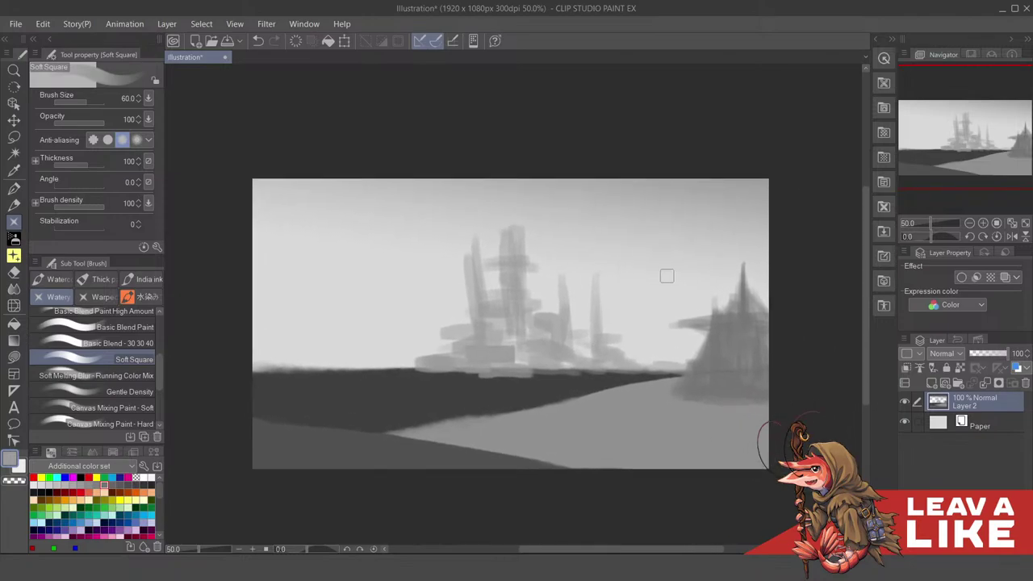
Paint a separate thin tower with a low base left of the distant city and add touches to the city's right side
{"action": "left_click_drag", "start_coordinate": [546, 325], "coordinate": [560, 323]}
{"action": "left_click_drag", "start_coordinate": [465, 279], "coordinate": [457, 345]}
{"action": "left_click_drag", "start_coordinate": [456, 273], "coordinate": [460, 353]}
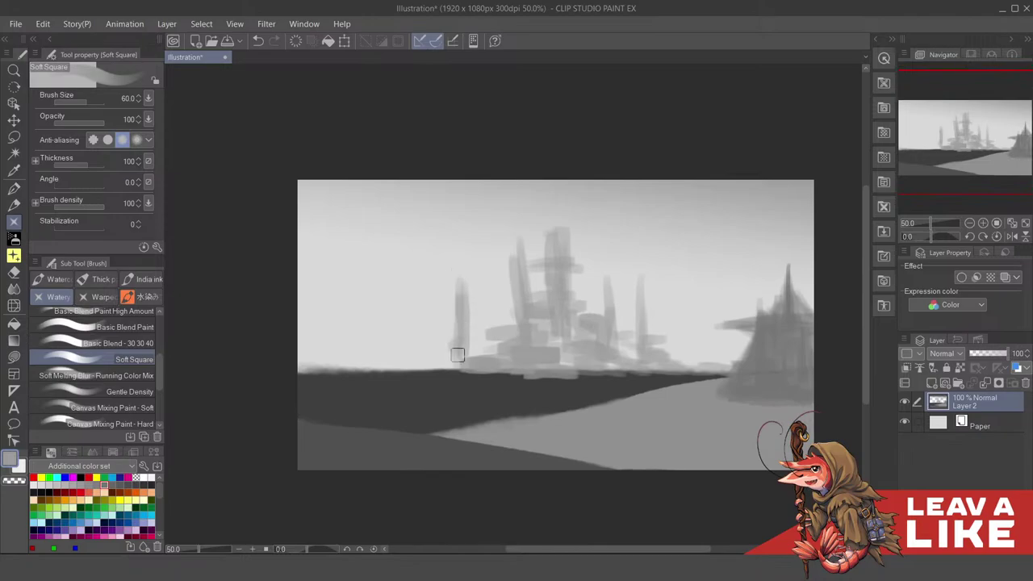
{"action": "left_click_drag", "start_coordinate": [651, 331], "coordinate": [648, 332]}
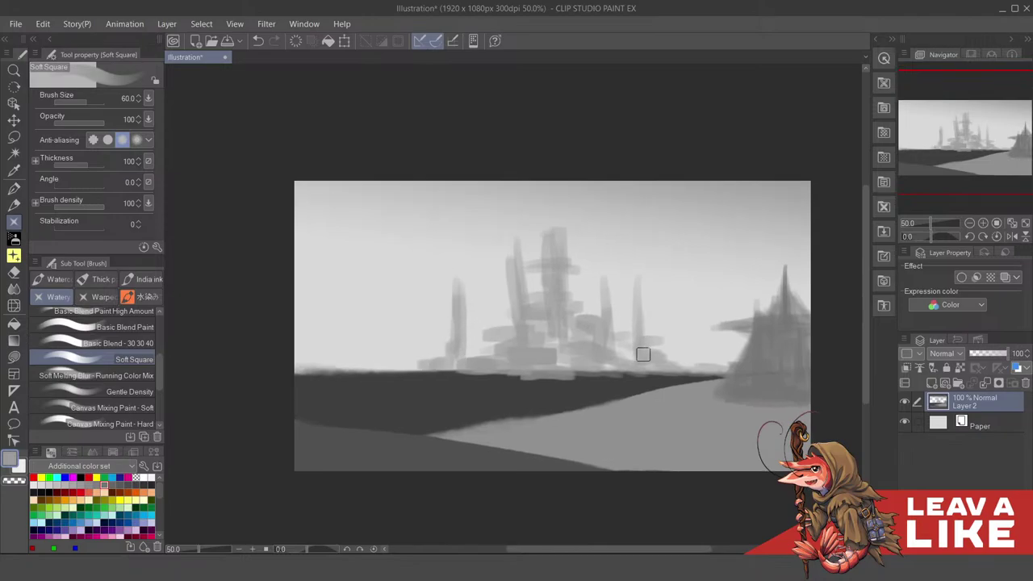
Paint a faint thin spire, a low base and slanted ruins between the distant city and the castle
{"action": "mouse_move", "coordinate": [704, 361]}
{"action": "left_mouse_down"}
{"action": "mouse_move", "coordinate": [704, 295]}
{"action": "mouse_move", "coordinate": [709, 321]}
{"action": "left_mouse_up"}
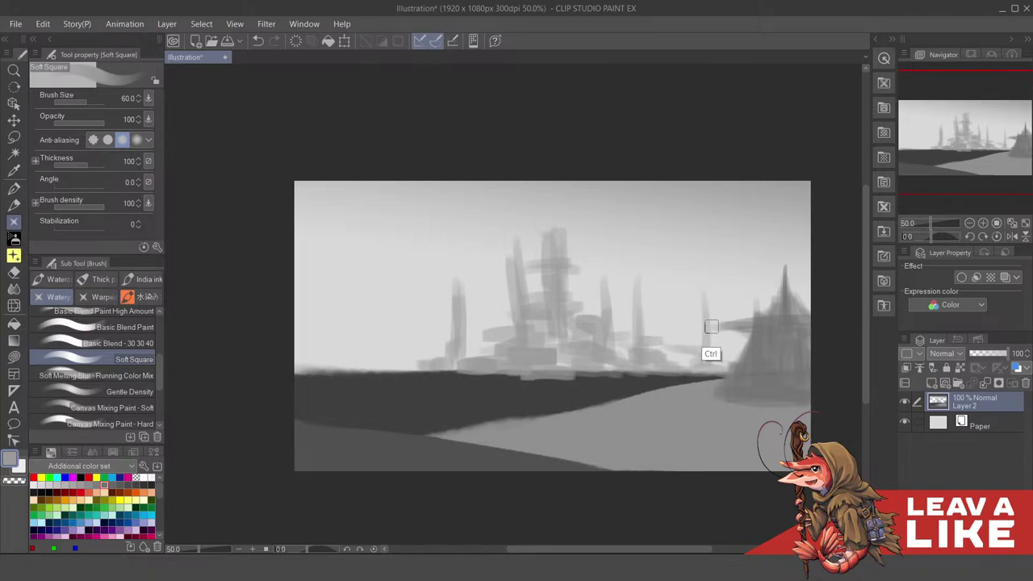
{"action": "mouse_move", "coordinate": [708, 350]}
{"action": "left_mouse_down"}
{"action": "mouse_move", "coordinate": [717, 339]}
{"action": "mouse_move", "coordinate": [735, 347]}
{"action": "left_mouse_up"}
{"action": "mouse_move", "coordinate": [733, 286]}
{"action": "left_mouse_down"}
{"action": "mouse_move", "coordinate": [740, 322]}
{"action": "mouse_move", "coordinate": [708, 318]}
{"action": "mouse_move", "coordinate": [689, 345]}
{"action": "mouse_move", "coordinate": [708, 339]}
{"action": "left_mouse_up"}
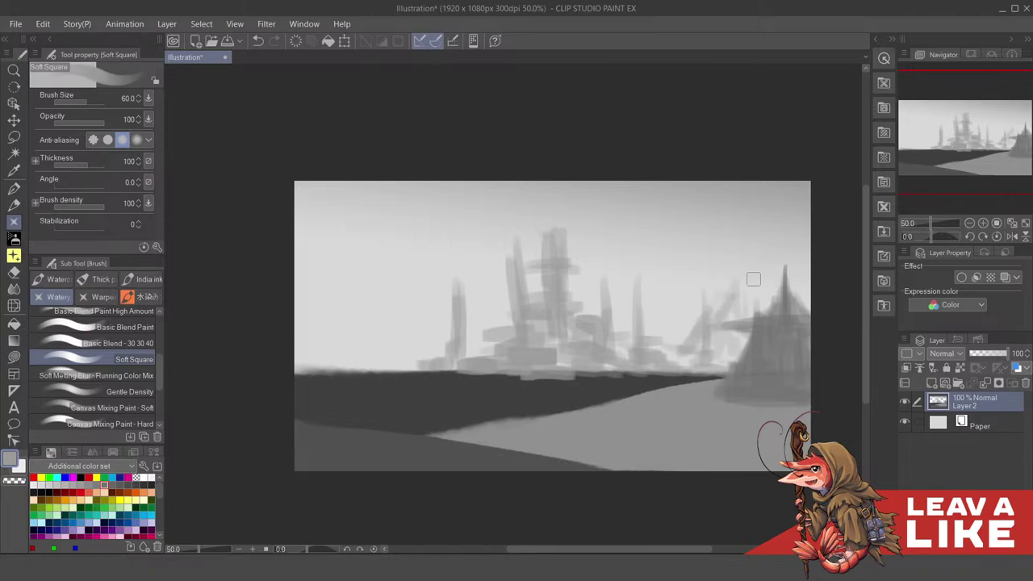
{"action": "left_click_drag", "start_coordinate": [748, 293], "coordinate": [728, 302]}
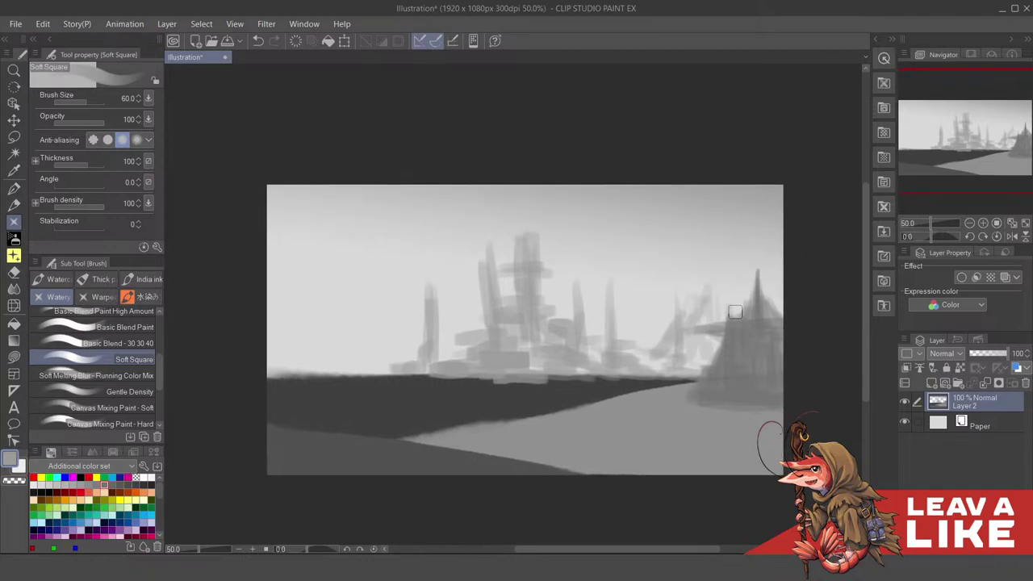
Paint faint rounded hills on the horizon left of the city, extending to the canvas edge, and fill in the silhouettes' bases
{"action": "left_click_drag", "start_coordinate": [486, 289], "coordinate": [623, 312]}
{"action": "mouse_move", "coordinate": [460, 386]}
{"action": "left_mouse_down"}
{"action": "mouse_move", "coordinate": [497, 359]}
{"action": "mouse_move", "coordinate": [522, 378]}
{"action": "mouse_move", "coordinate": [479, 383]}
{"action": "mouse_move", "coordinate": [492, 371]}
{"action": "mouse_move", "coordinate": [471, 392]}
{"action": "mouse_move", "coordinate": [449, 368]}
{"action": "mouse_move", "coordinate": [424, 389]}
{"action": "mouse_move", "coordinate": [392, 356]}
{"action": "left_mouse_up"}
{"action": "scroll", "coordinate": [545, 279], "scroll_direction": "right", "scroll_amount": 2}
{"action": "left_click_drag", "start_coordinate": [699, 320], "coordinate": [694, 331]}
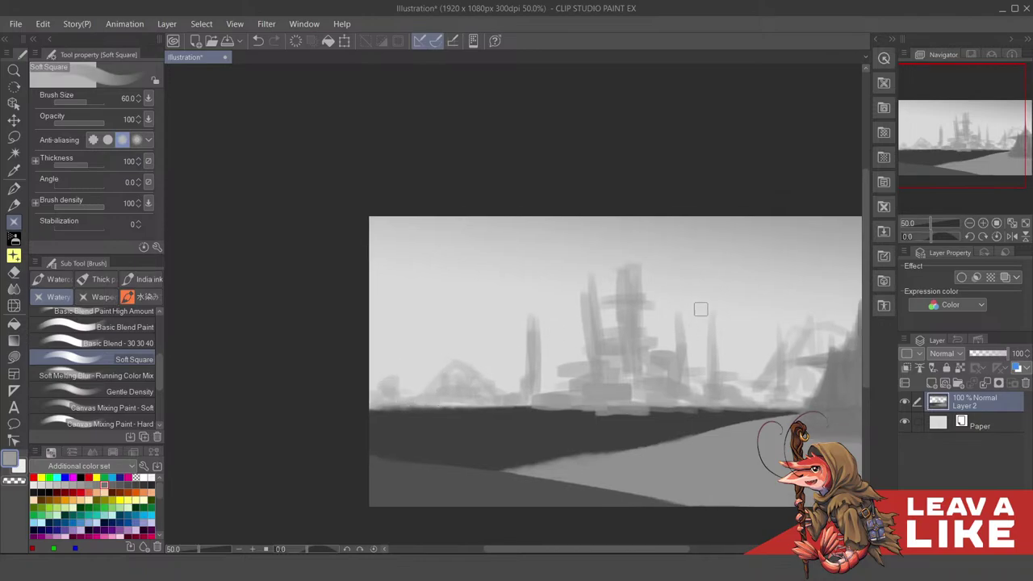
{"action": "left_click_drag", "start_coordinate": [455, 369], "coordinate": [490, 397]}
{"action": "left_click_drag", "start_coordinate": [653, 350], "coordinate": [653, 351]}
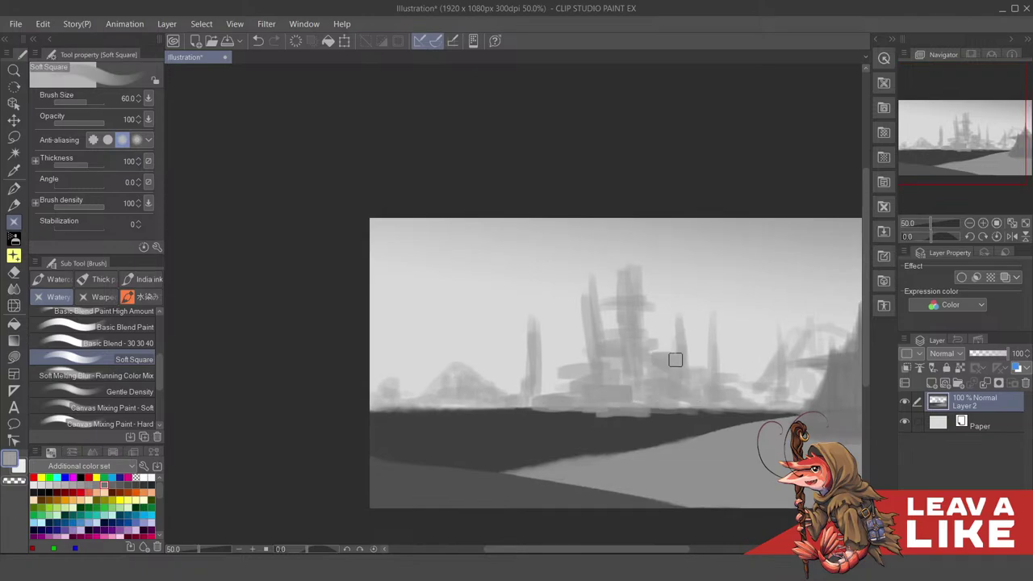
{"action": "scroll", "coordinate": [670, 363], "scroll_direction": "up", "scroll_amount": 2}
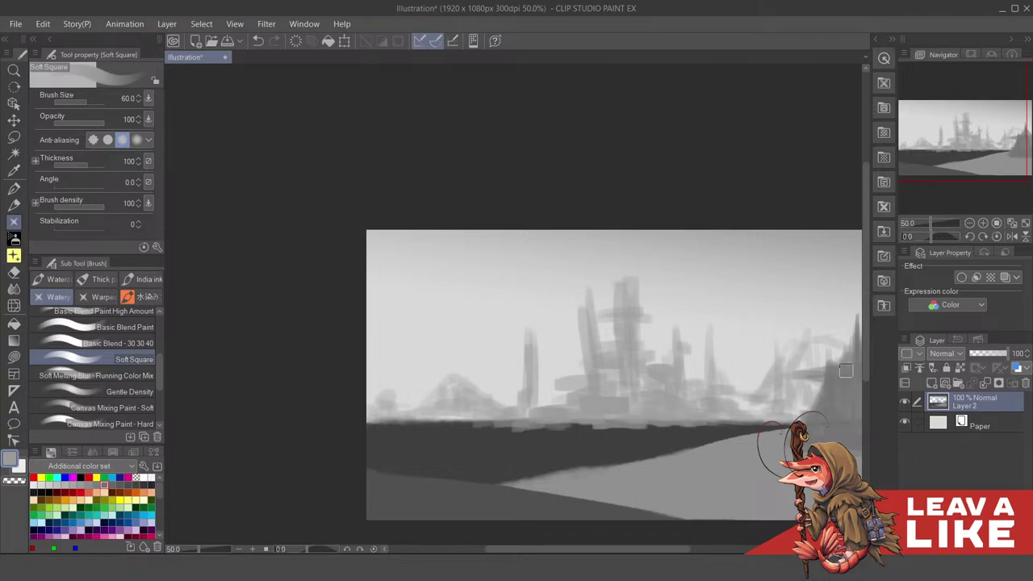
Examine the whole landscape, comparing the castle and the distant city with the foreground hills
{"action": "left_click_drag", "start_coordinate": [807, 389], "coordinate": [764, 346]}
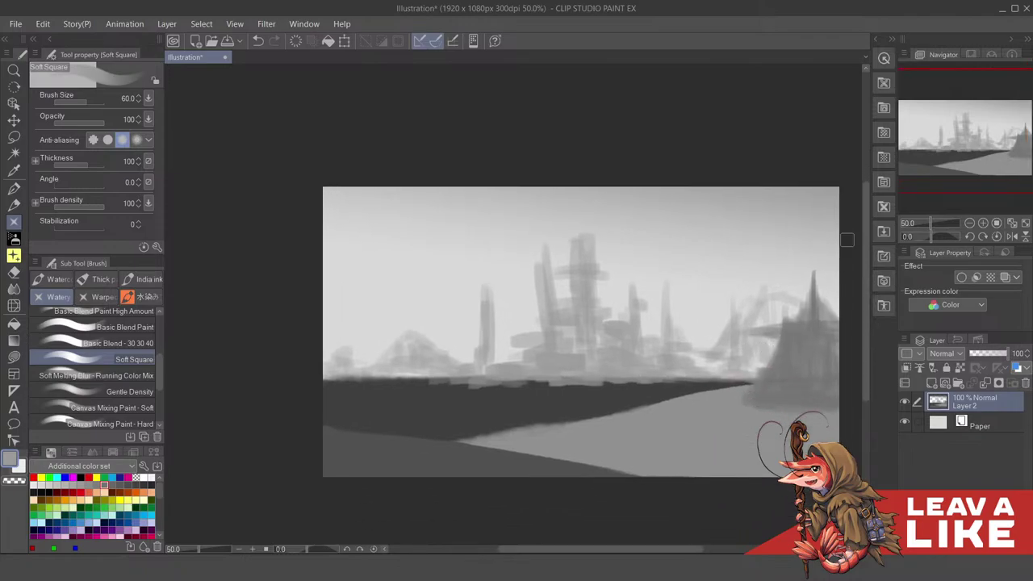
{"action": "left_click_drag", "start_coordinate": [868, 326], "coordinate": [833, 314]}
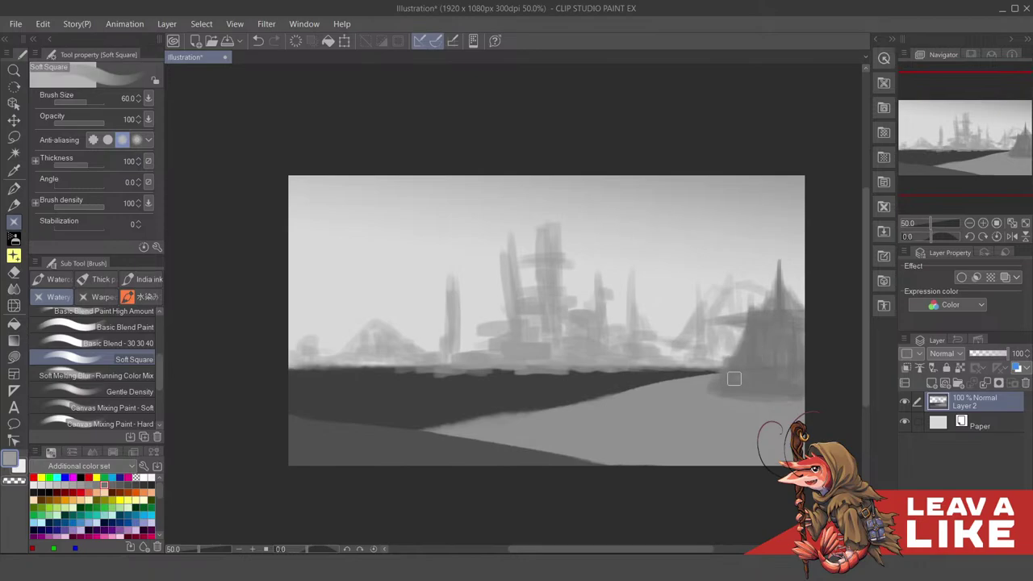
{"action": "left_click_drag", "start_coordinate": [697, 358], "coordinate": [708, 362]}
{"action": "left_click_drag", "start_coordinate": [746, 396], "coordinate": [733, 390]}
{"action": "left_click_drag", "start_coordinate": [747, 336], "coordinate": [739, 330]}
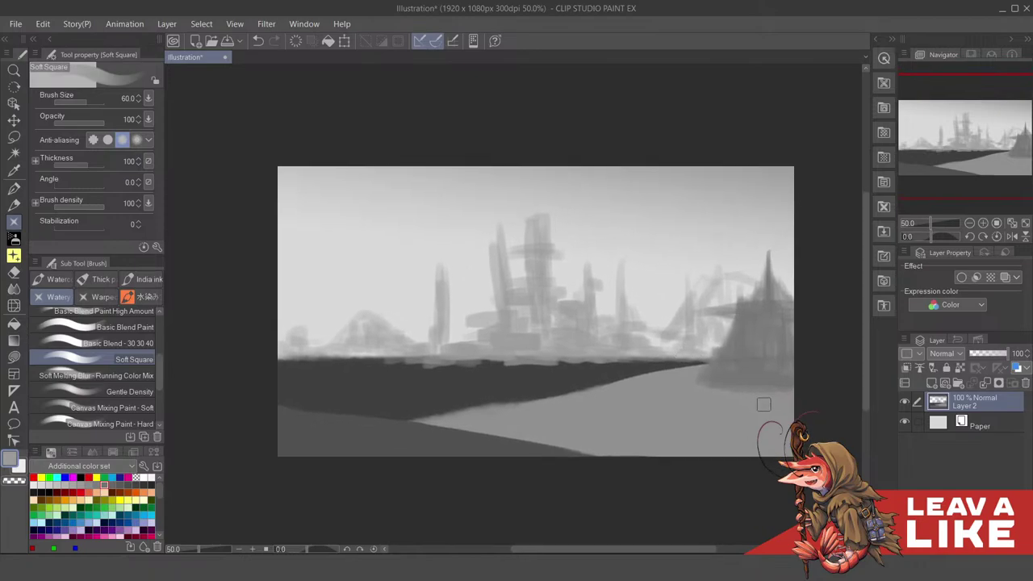
{"action": "left_click_drag", "start_coordinate": [782, 430], "coordinate": [772, 420]}
{"action": "left_click_drag", "start_coordinate": [533, 320], "coordinate": [550, 318]}
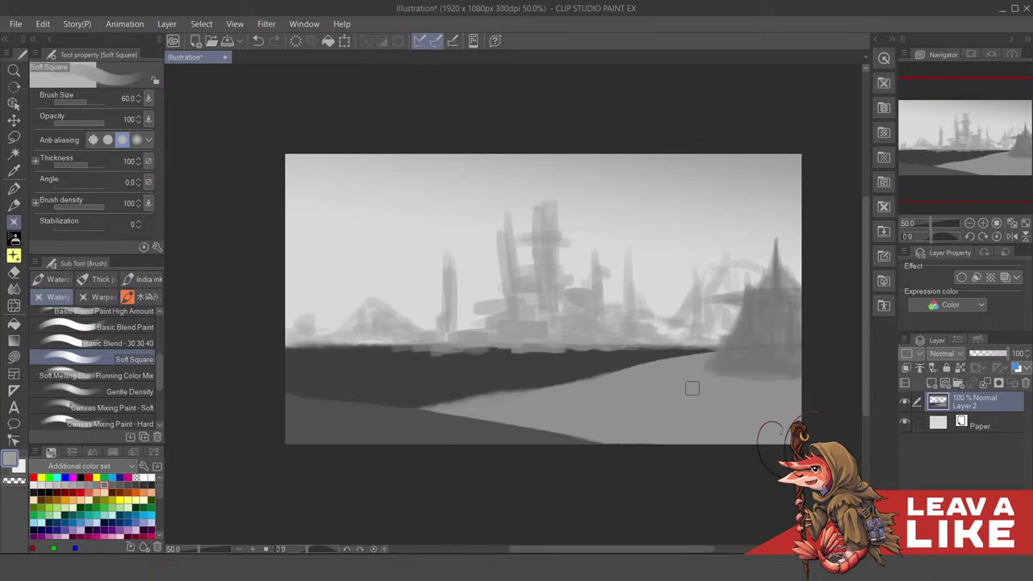
{"action": "mouse_move", "coordinate": [775, 403]}
{"action": "left_mouse_down"}
{"action": "mouse_move", "coordinate": [733, 353]}
{"action": "mouse_move", "coordinate": [700, 358]}
{"action": "left_mouse_up"}
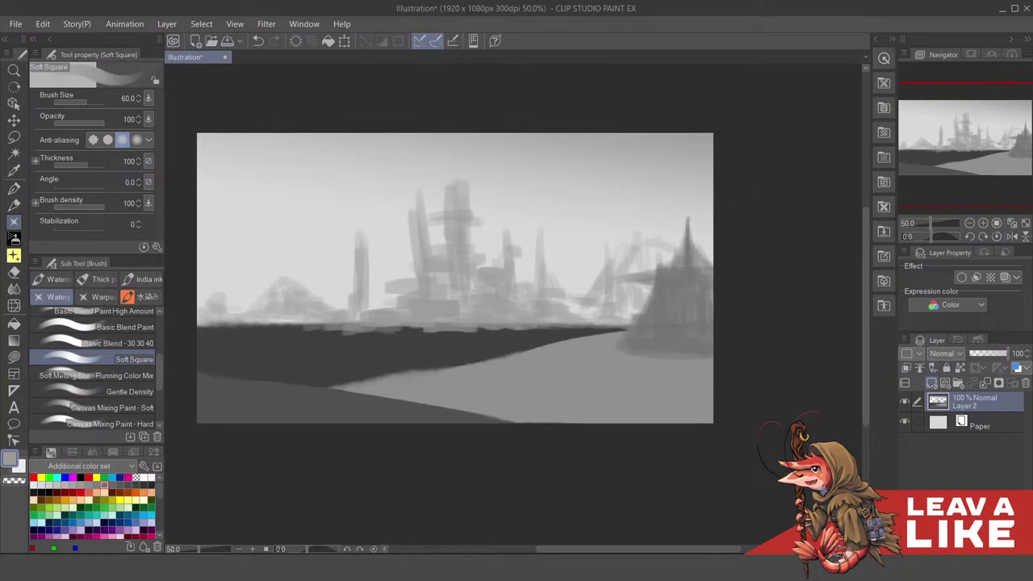
Add a new raster layer above the painting, choose red as the main color and test it near the castle
{"action": "left_click", "coordinate": [932, 384]}
{"action": "left_click_drag", "start_coordinate": [594, 291], "coordinate": [620, 319]}
{"action": "key", "text": "x"}
{"action": "key", "text": "x"}
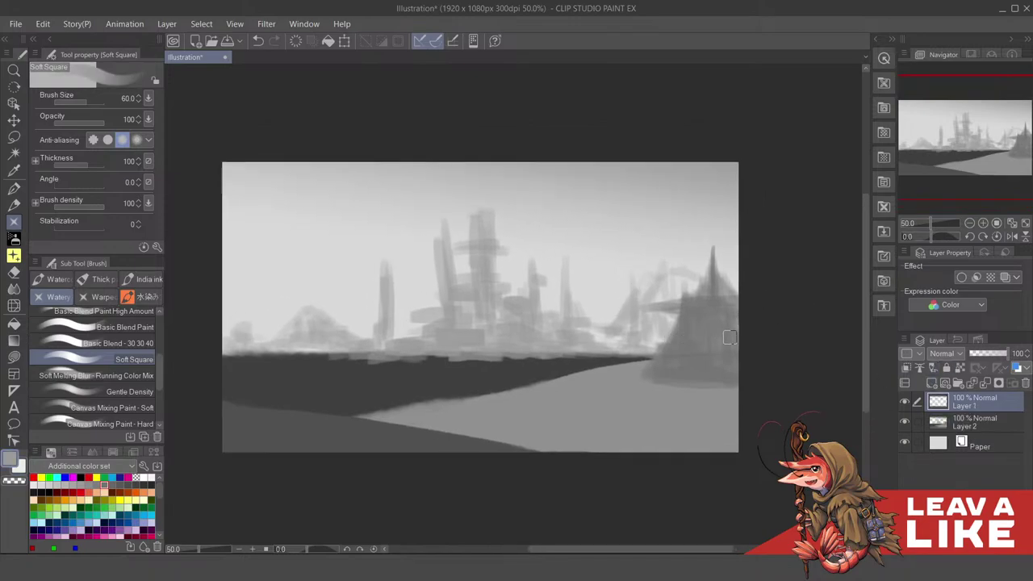
{"action": "key", "text": "q"}
{"action": "left_click", "coordinate": [733, 314]}
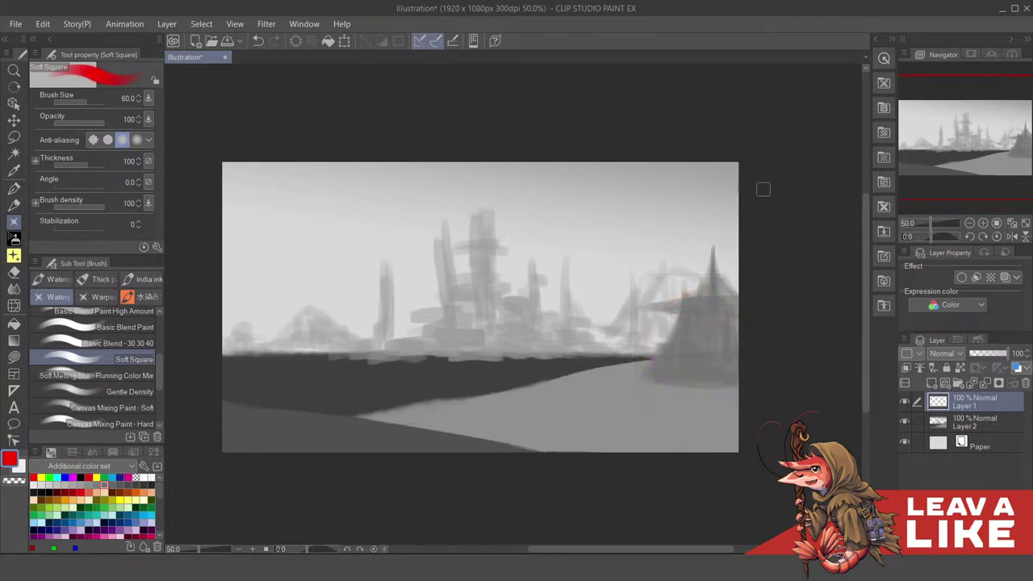
{"action": "left_click_drag", "start_coordinate": [696, 282], "coordinate": [728, 297]}
Fill the new layer with solid red using the Fill tool and lower the layer's opacity to 34%
{"action": "key", "text": "g"}
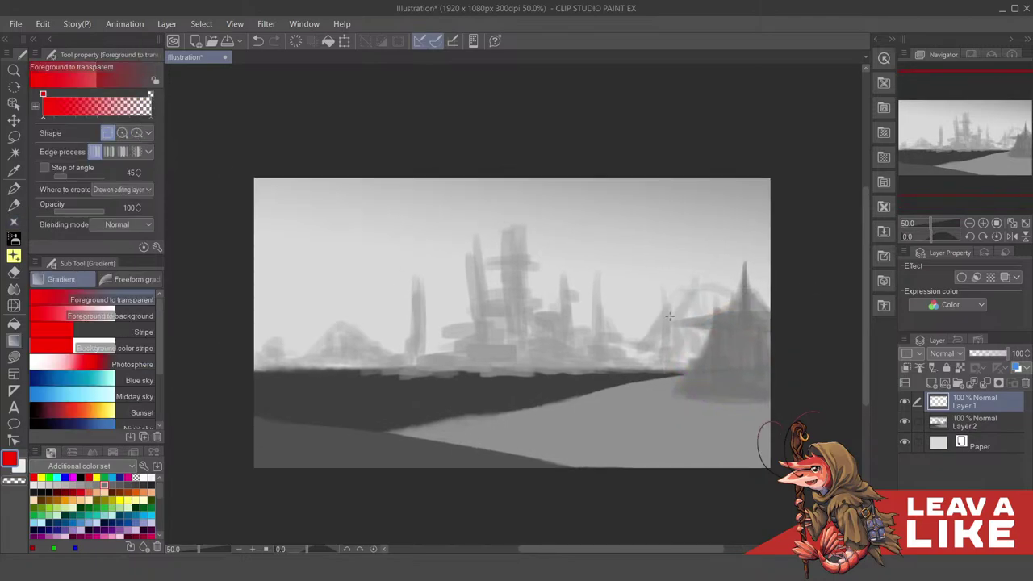
{"action": "key", "text": "g"}
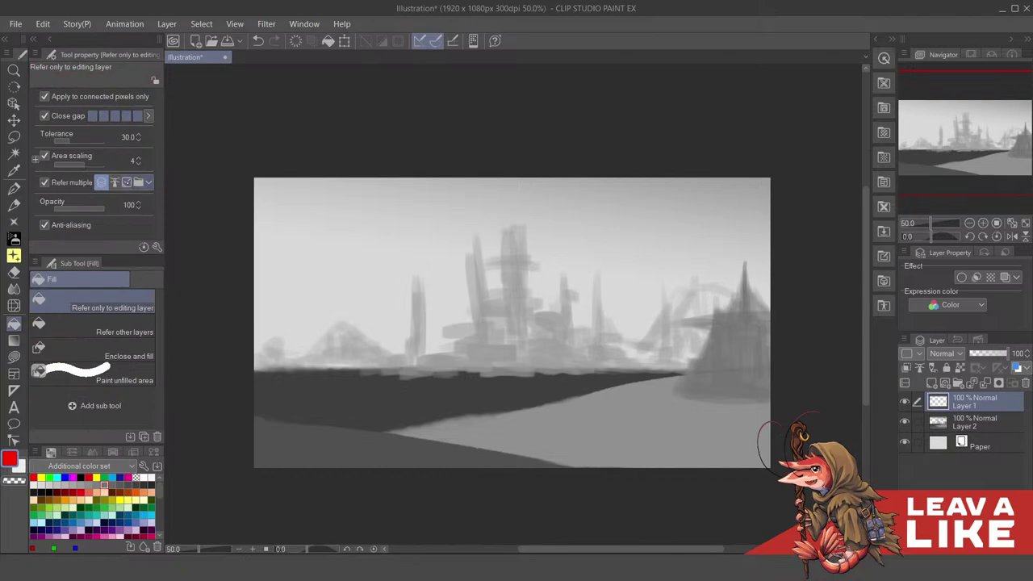
{"action": "left_click", "coordinate": [406, 285]}
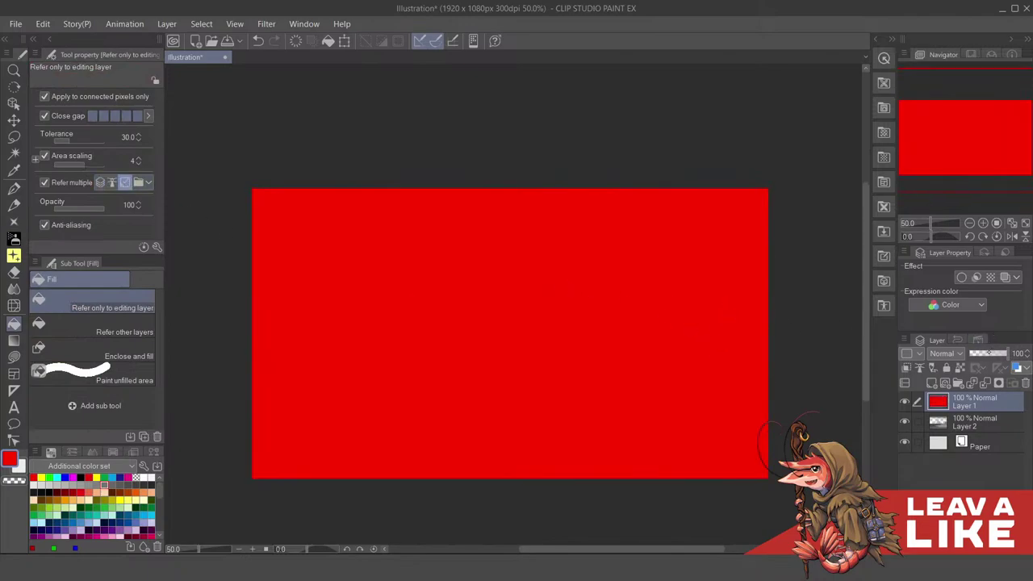
{"action": "left_click_drag", "start_coordinate": [989, 353], "coordinate": [975, 354]}
{"action": "left_click_drag", "start_coordinate": [809, 346], "coordinate": [778, 343]}
{"action": "left_click_drag", "start_coordinate": [974, 354], "coordinate": [981, 354]}
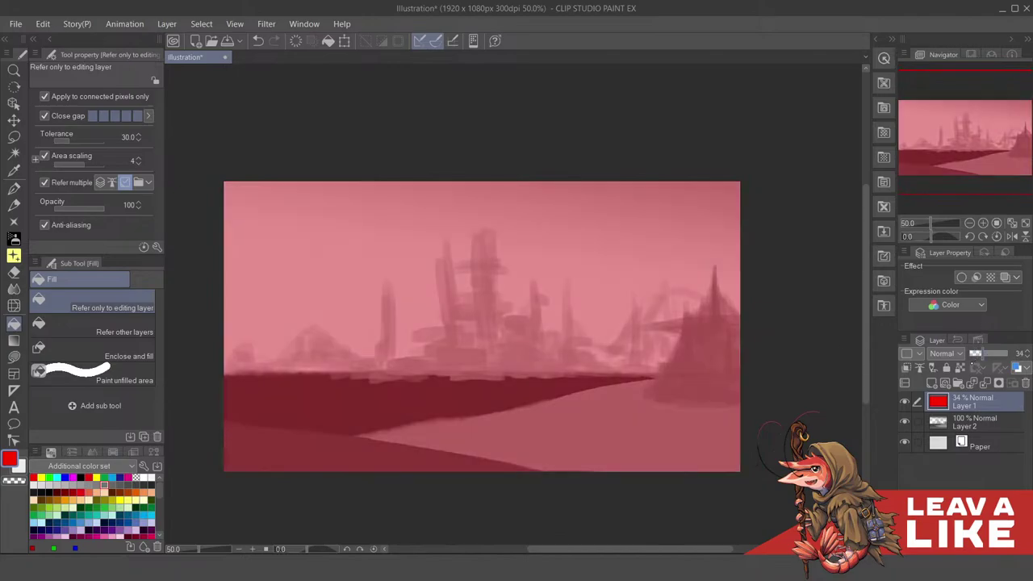
Scale the red layer down to 39% in width and height, anchored at the canvas's upper-left corner
{"action": "key", "text": "ctrl+t"}
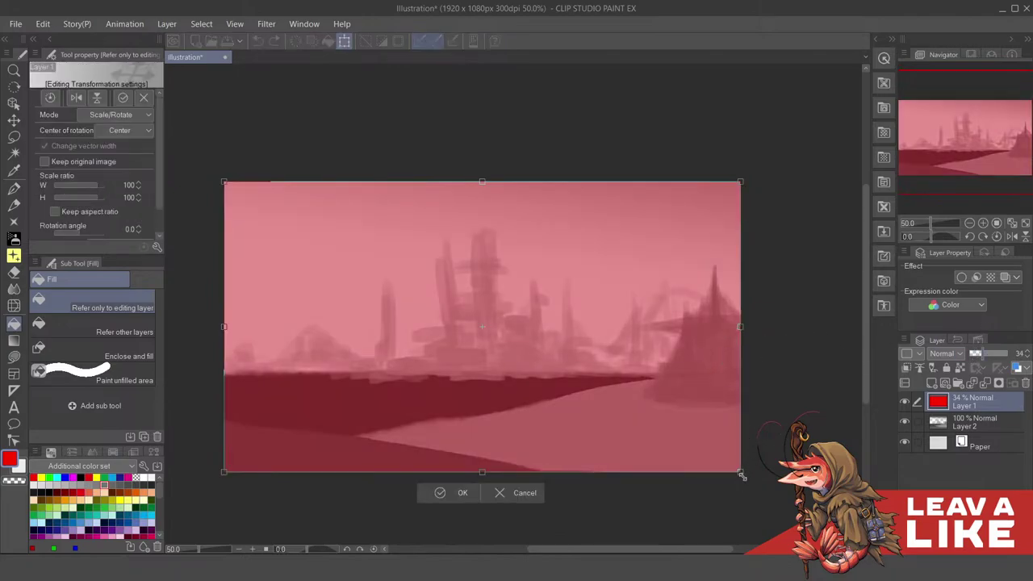
{"action": "left_click_drag", "start_coordinate": [741, 473], "coordinate": [430, 227]}
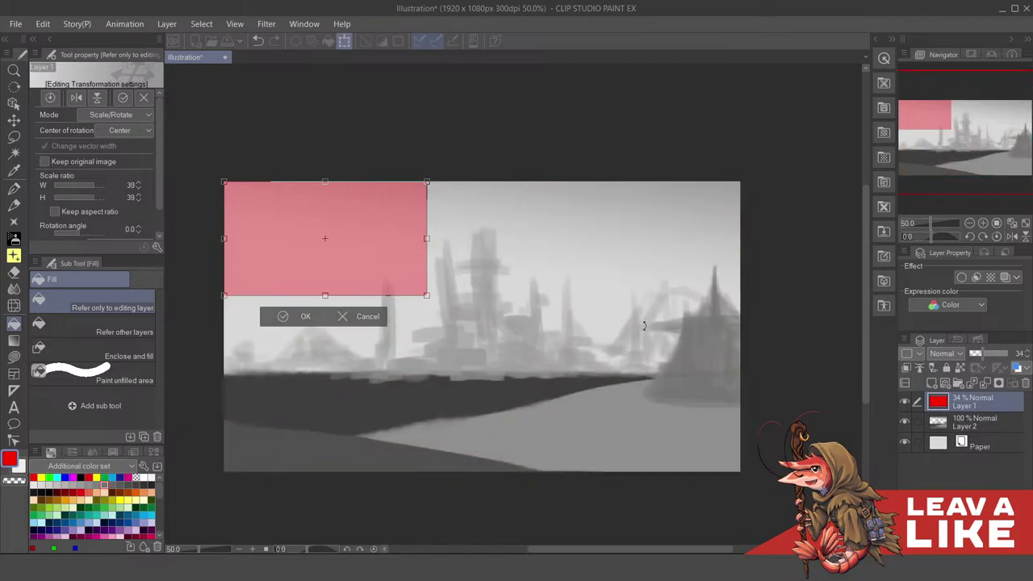
{"action": "key", "text": "Return"}
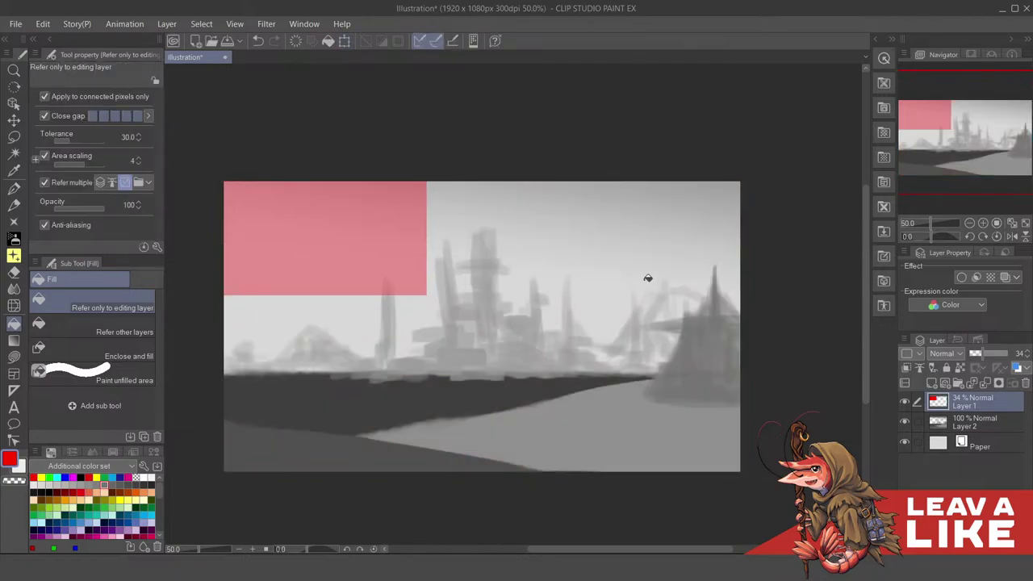
Duplicate the red rectangle layer and move the copy directly beside the original along the canvas's upper edge
{"action": "key", "text": "ctrl+c"}
{"action": "key", "text": "ctrl+v"}
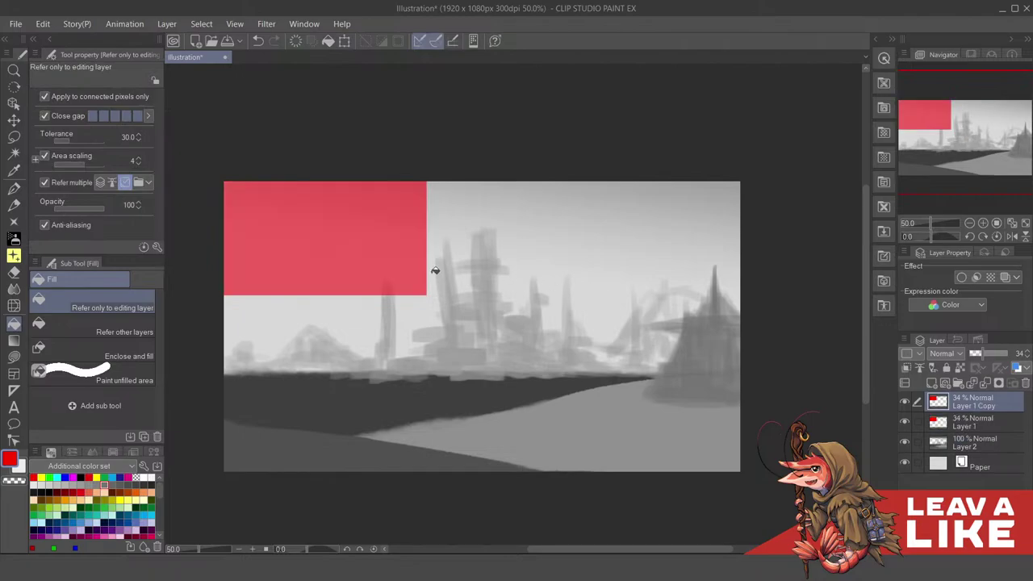
{"action": "key", "text": "k"}
{"action": "left_click_drag", "start_coordinate": [420, 276], "coordinate": [623, 261]}
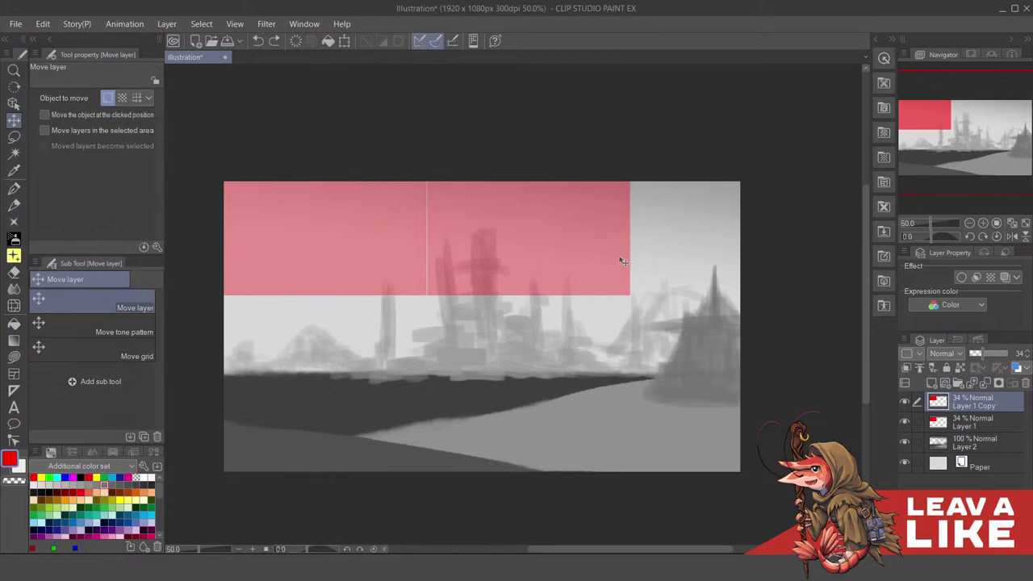
Duplicate the red rectangle again, place the copy beside the second along the canvas's upper edge, and merge the three rectangles into one layer
{"action": "key", "text": "ctrl+c"}
{"action": "key", "text": "ctrl+v"}
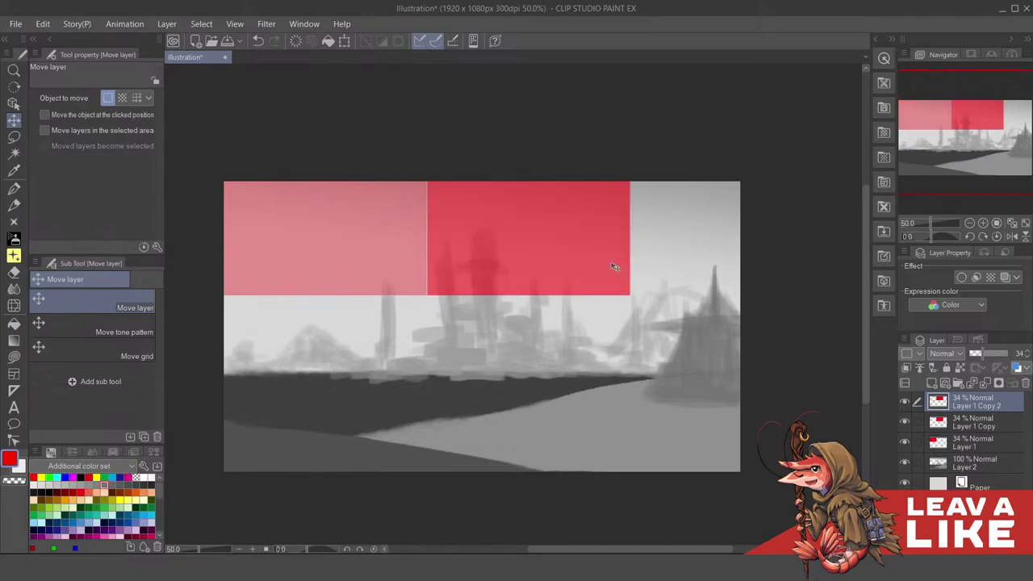
{"action": "left_click_drag", "start_coordinate": [560, 264], "coordinate": [763, 253]}
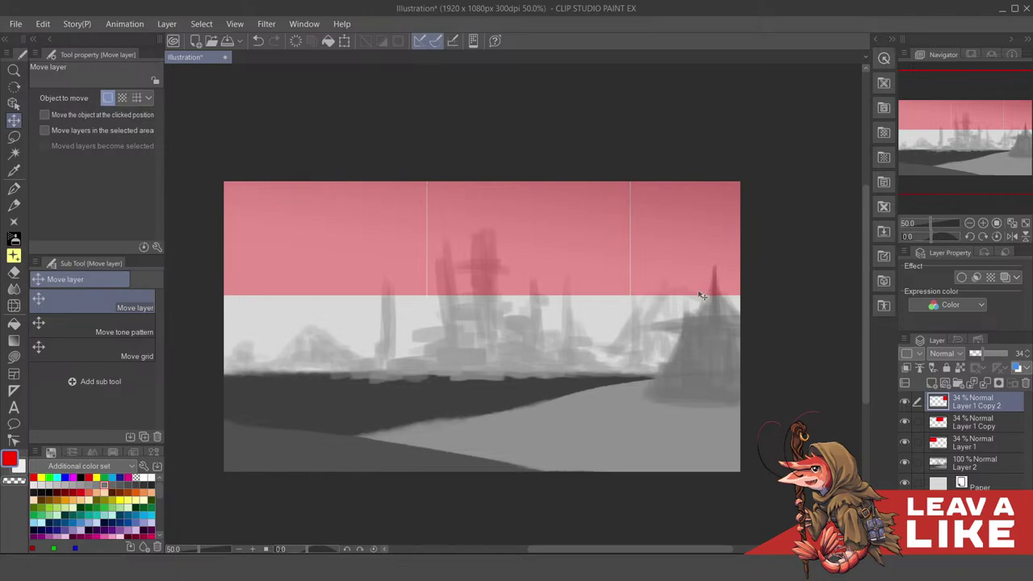
{"action": "key", "text": "ctrl+e"}
{"action": "key", "text": "ctrl+e"}
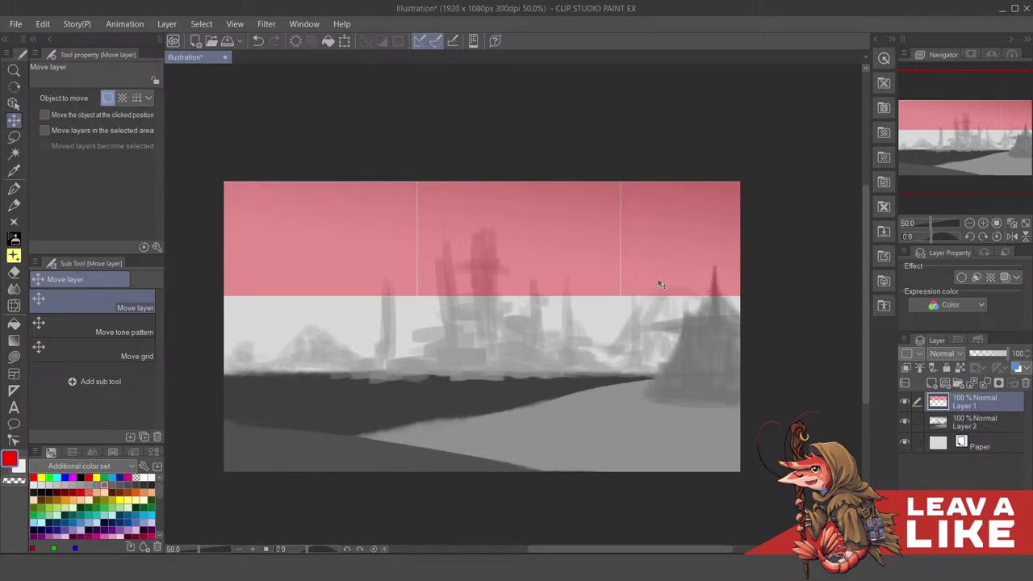
Scale the merged row of red rectangles down proportionally so its outer end meets the canvas's right edge
{"action": "key", "text": "ctrl+t"}
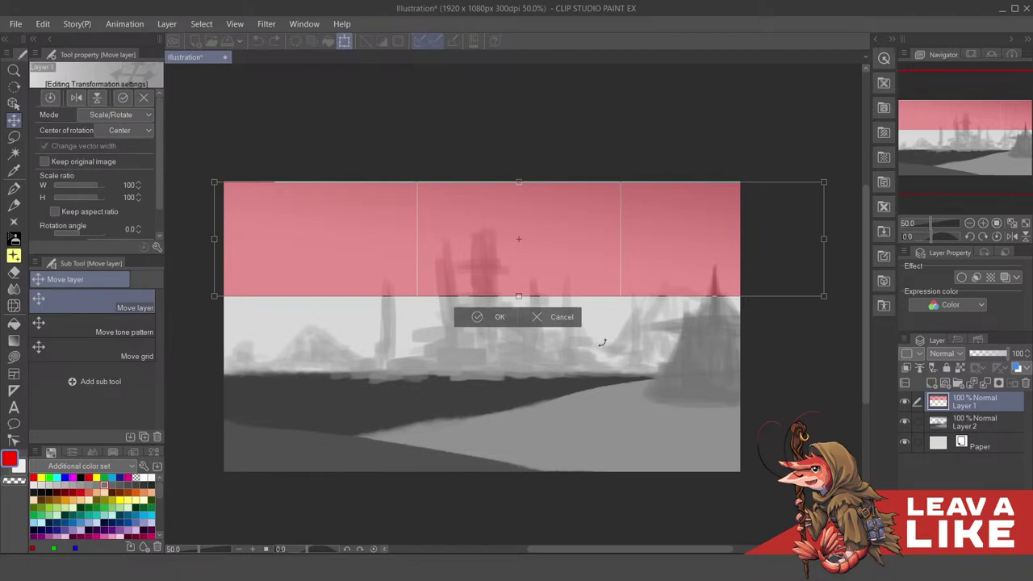
{"action": "left_click", "coordinate": [560, 323]}
{"action": "key", "text": "ctrl+t"}
{"action": "left_click_drag", "start_coordinate": [824, 297], "coordinate": [741, 280]}
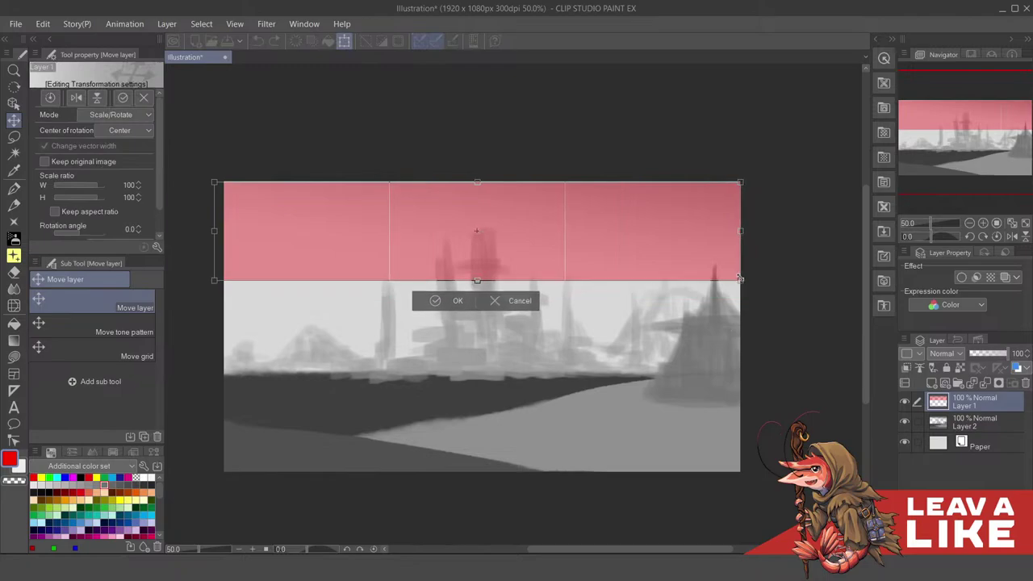
{"action": "key", "text": "Return"}
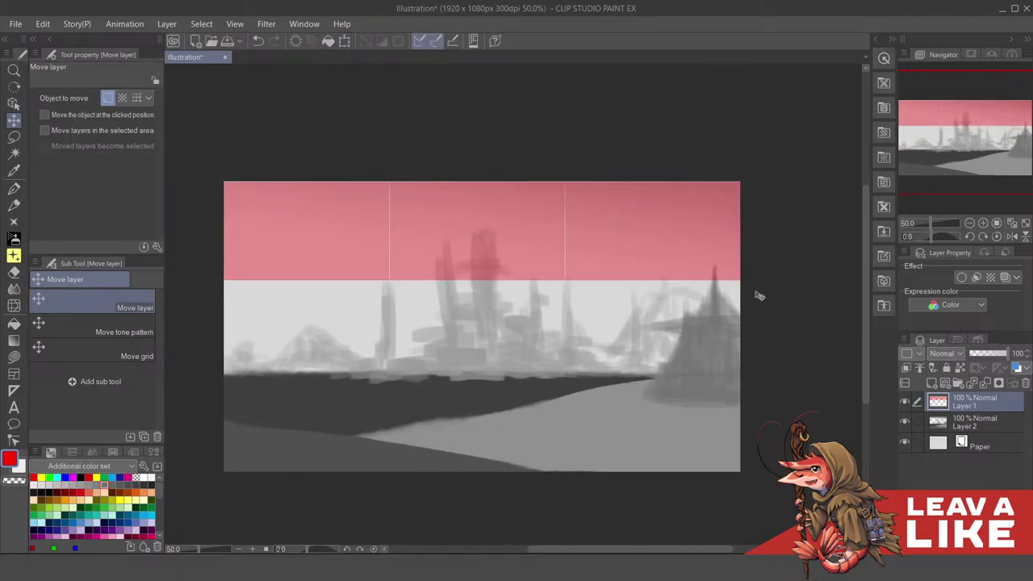
Duplicate the red row twice, stack the copies beneath it to cover the whole canvas, and merge all three rows into one layer
{"action": "key", "text": "ctrl+c"}
{"action": "key", "text": "ctrl+v"}
{"action": "left_click_drag", "start_coordinate": [646, 266], "coordinate": [654, 358]}
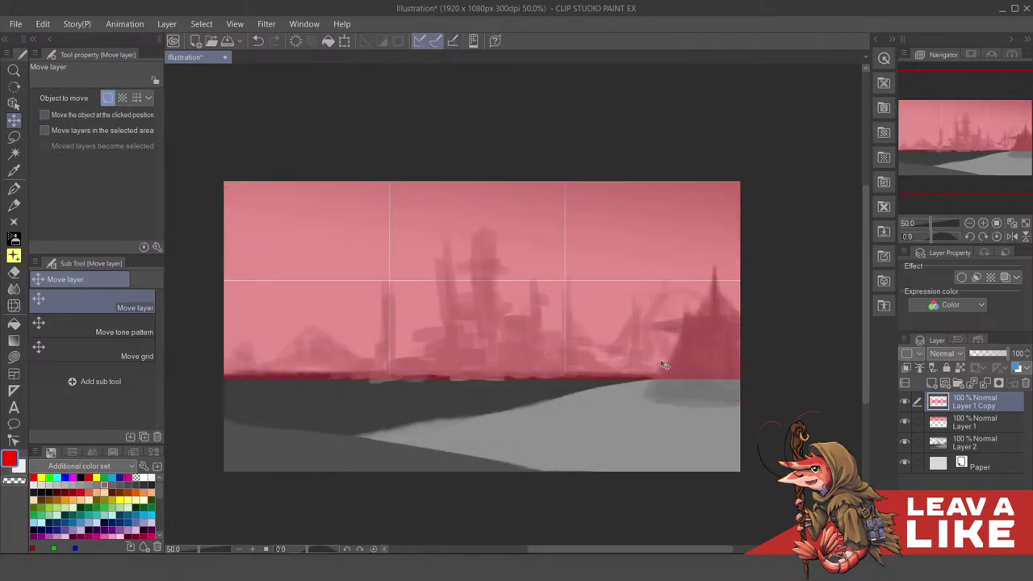
{"action": "key", "text": "ctrl+v"}
{"action": "left_click_drag", "start_coordinate": [657, 342], "coordinate": [657, 445]}
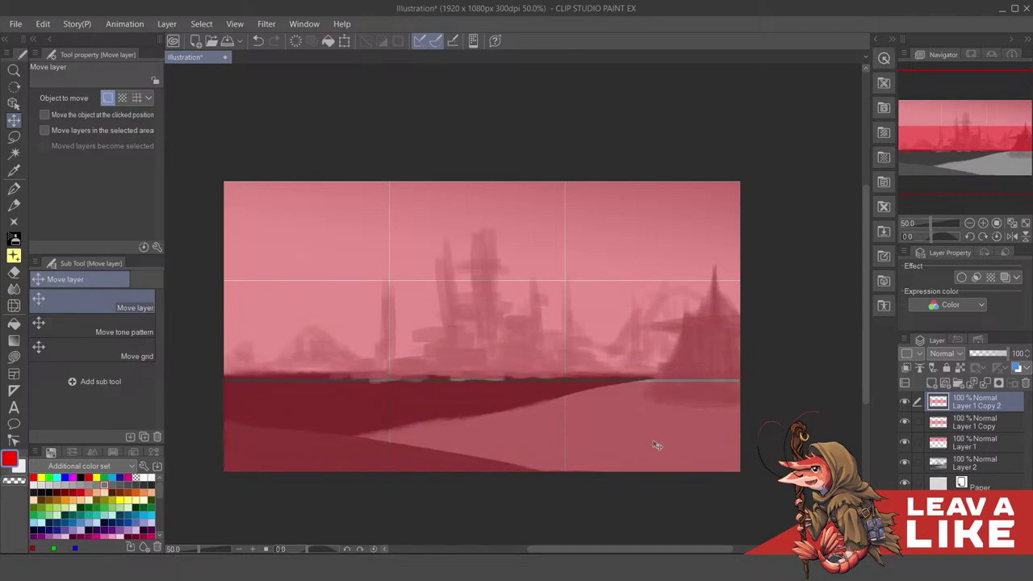
{"action": "scroll", "coordinate": [669, 374], "scroll_direction": "up", "scroll_amount": 4}
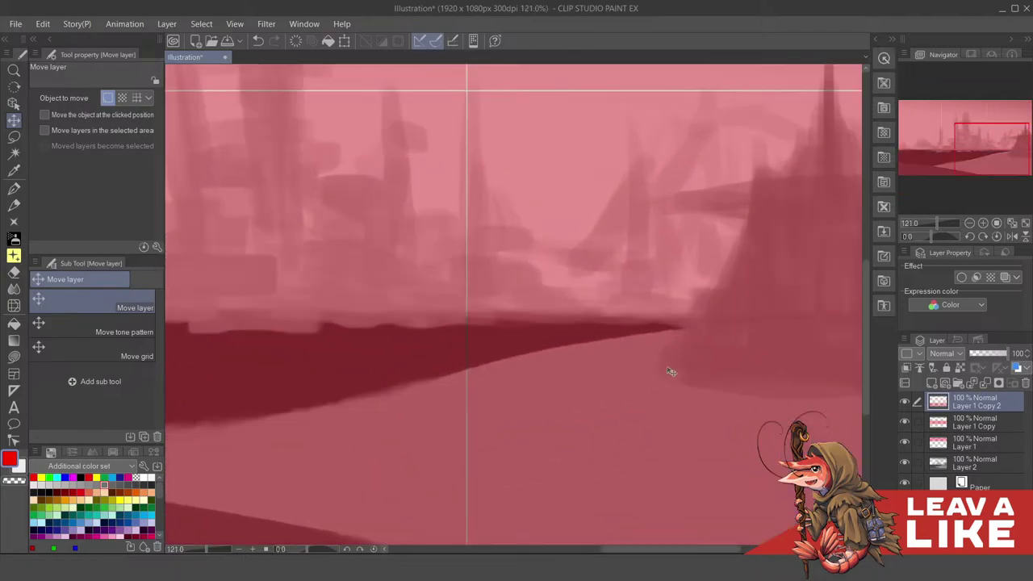
{"action": "scroll", "coordinate": [669, 372], "scroll_direction": "down", "scroll_amount": 5}
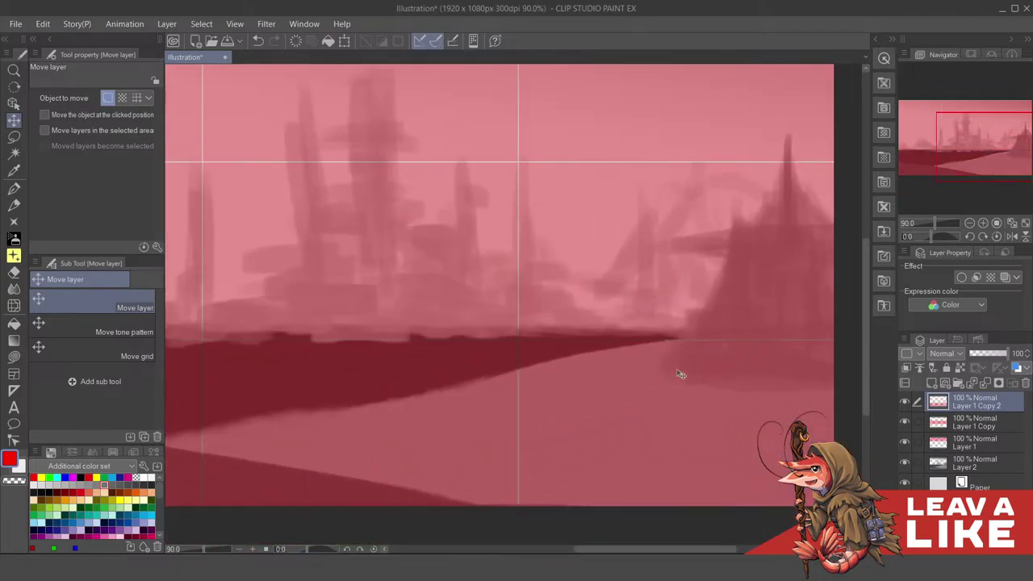
{"action": "scroll", "coordinate": [683, 396], "scroll_direction": "up", "scroll_amount": 2}
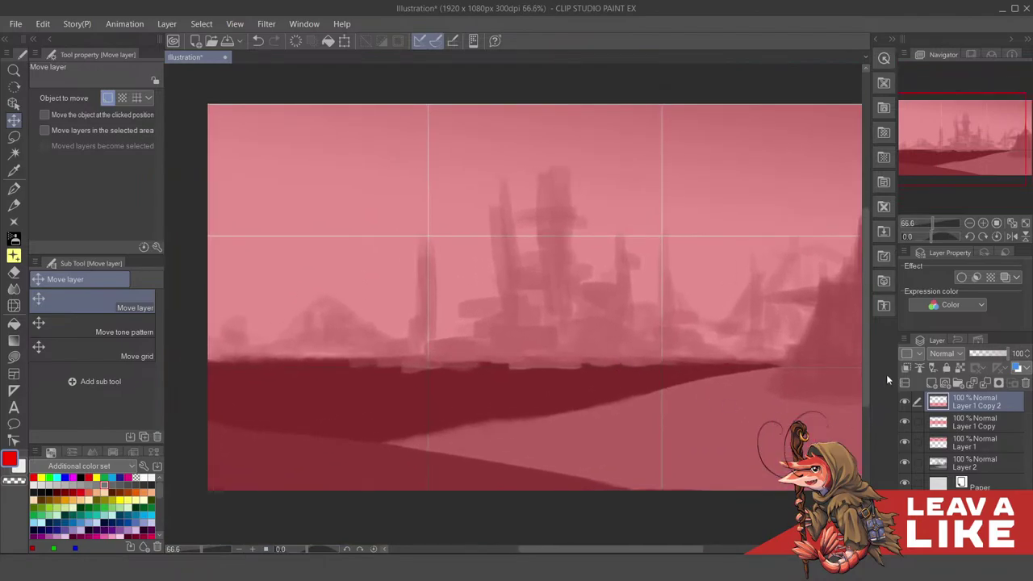
{"action": "key", "text": "ctrl+e"}
{"action": "key", "text": "ctrl+e"}
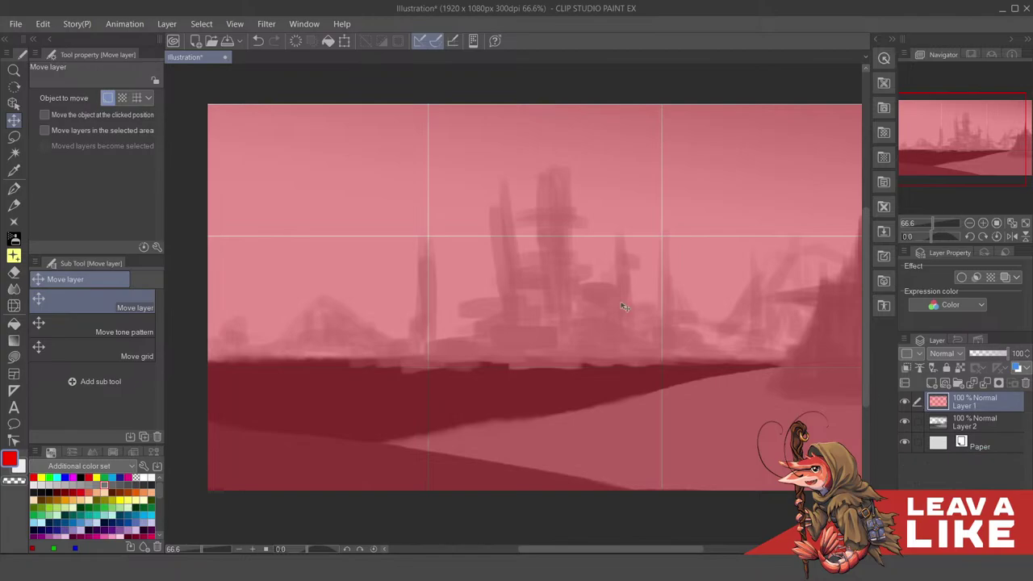
Show the rulers and place two vertical guides along the vertical gaps between the red rectangles
{"action": "left_click_drag", "start_coordinate": [517, 278], "coordinate": [514, 278]}
{"action": "key", "text": "ctrl+r"}
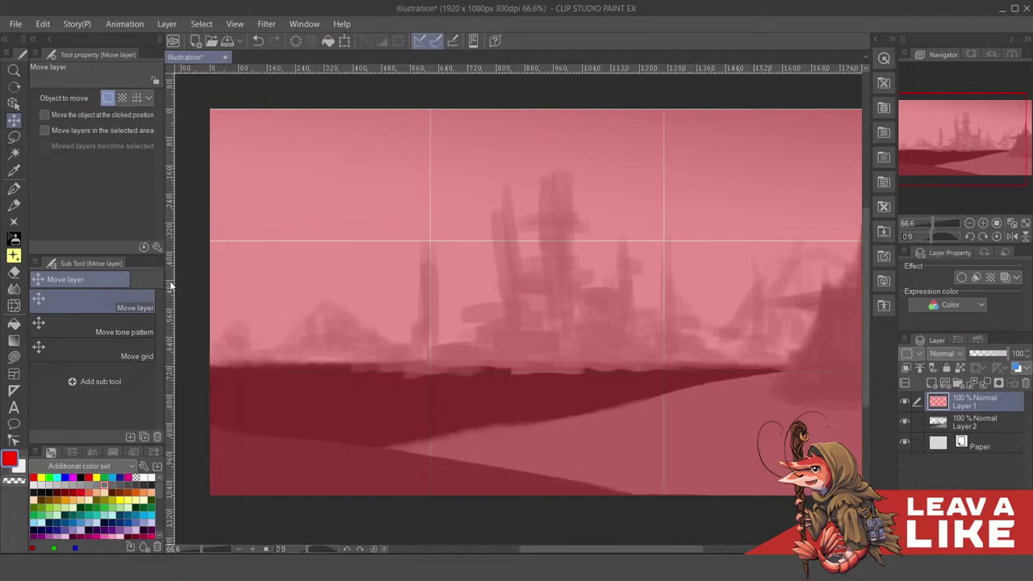
{"action": "left_click_drag", "start_coordinate": [171, 287], "coordinate": [431, 239]}
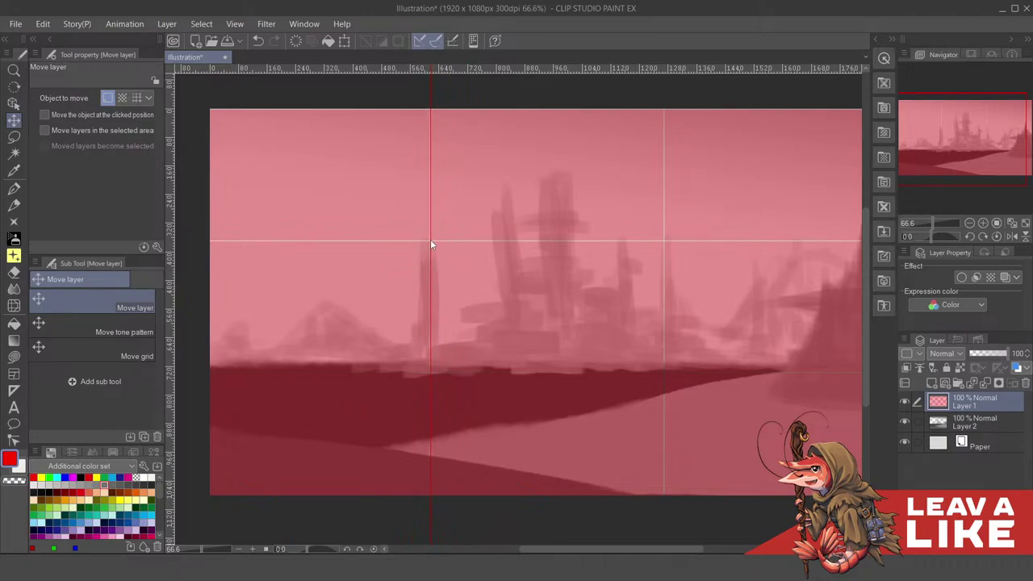
{"action": "left_click_drag", "start_coordinate": [565, 261], "coordinate": [568, 264]}
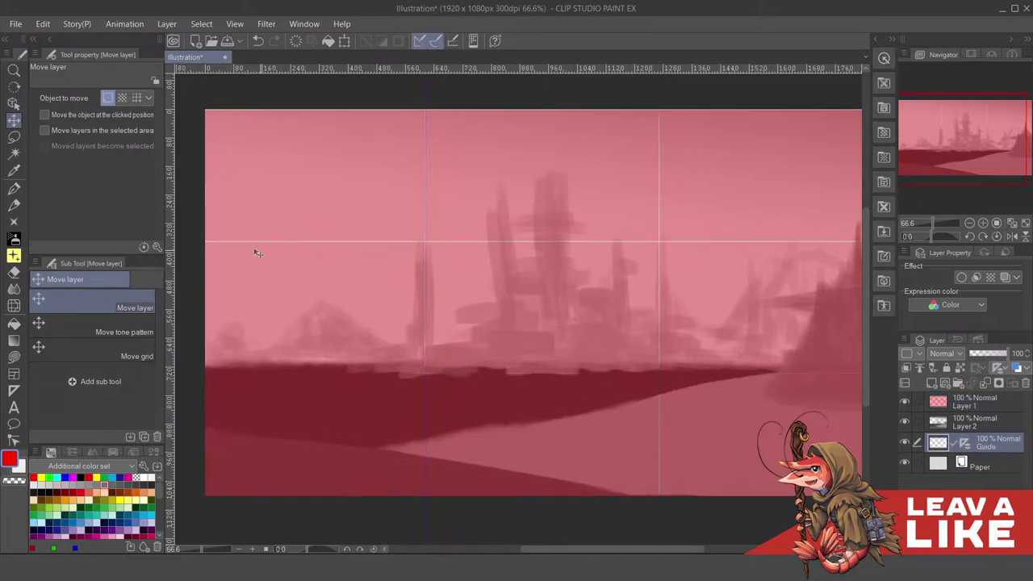
{"action": "left_click_drag", "start_coordinate": [172, 239], "coordinate": [659, 241]}
Place two horizontal guides along the horizontal gaps between the rows of red rectangles
{"action": "left_click_drag", "start_coordinate": [565, 88], "coordinate": [559, 240]}
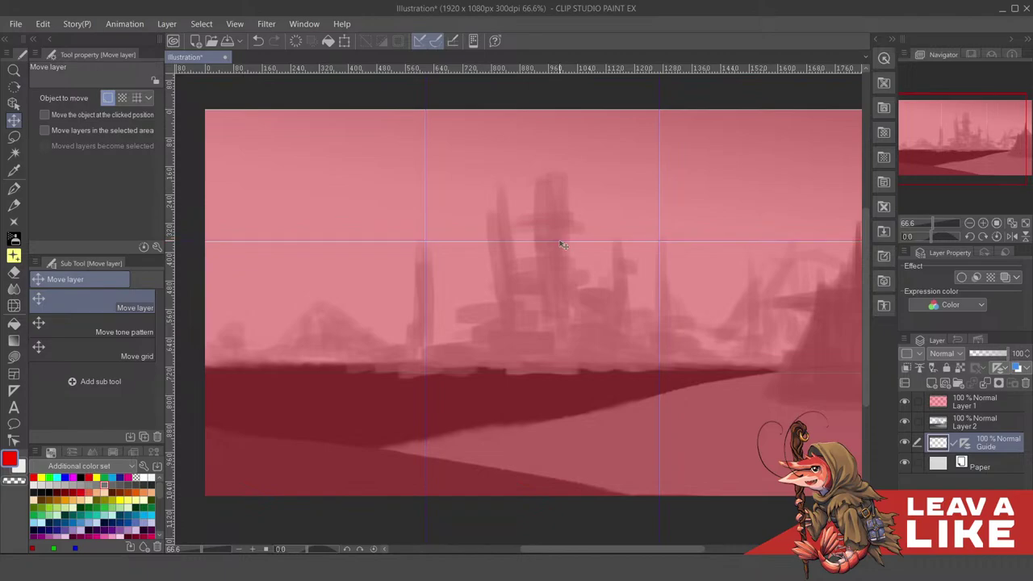
{"action": "left_click_drag", "start_coordinate": [567, 72], "coordinate": [602, 122]}
{"action": "scroll", "coordinate": [638, 372], "scroll_direction": "up", "scroll_amount": 5}
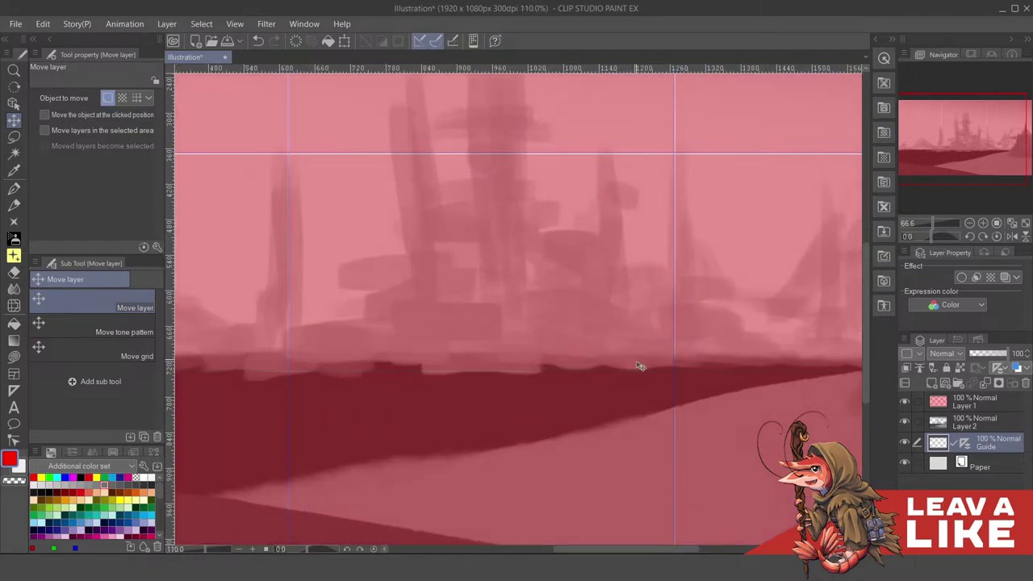
{"action": "left_click_drag", "start_coordinate": [685, 68], "coordinate": [748, 372]}
{"action": "scroll", "coordinate": [747, 370], "scroll_direction": "down", "scroll_amount": 4}
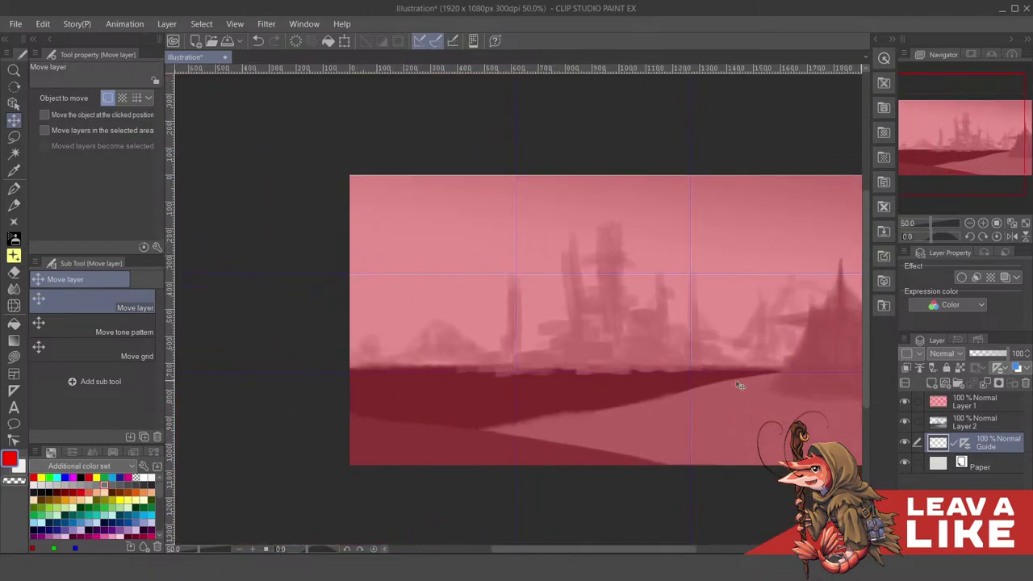
Select the merged red rectangle layer and clear its contents, keeping the empty layer and the guides
{"action": "left_click", "coordinate": [985, 410]}
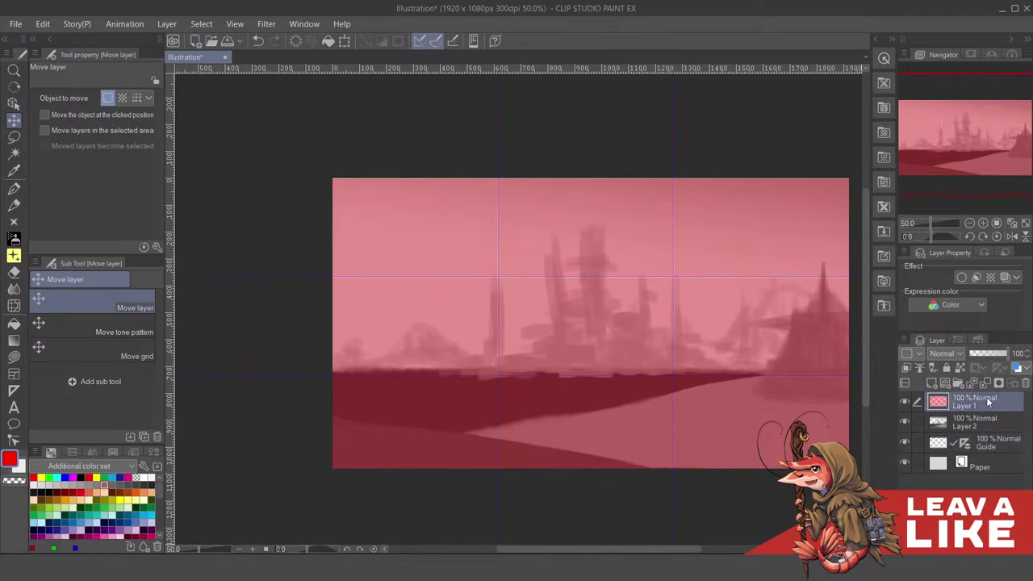
{"action": "left_click", "coordinate": [982, 448]}
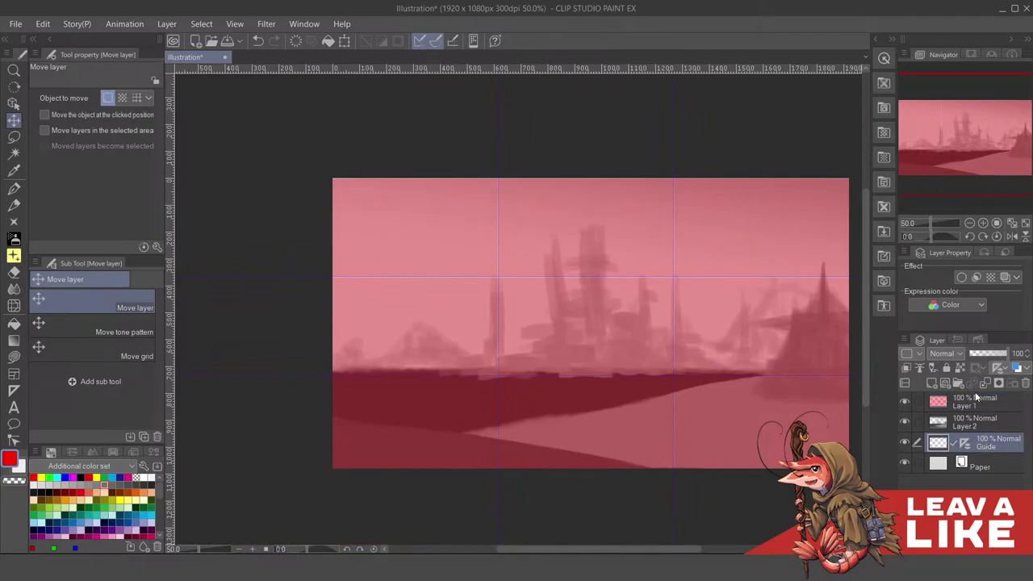
{"action": "left_click", "coordinate": [977, 403]}
{"action": "scroll", "coordinate": [687, 348], "scroll_direction": "up", "scroll_amount": 1}
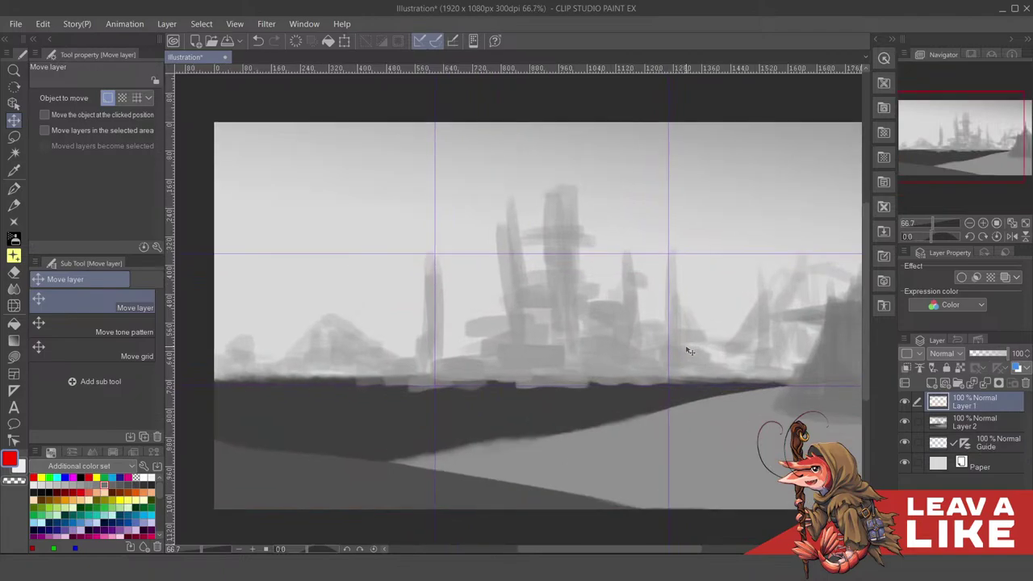
Try to draw a red line along the first vertical guide with the Textured pen
{"action": "key", "text": "p"}
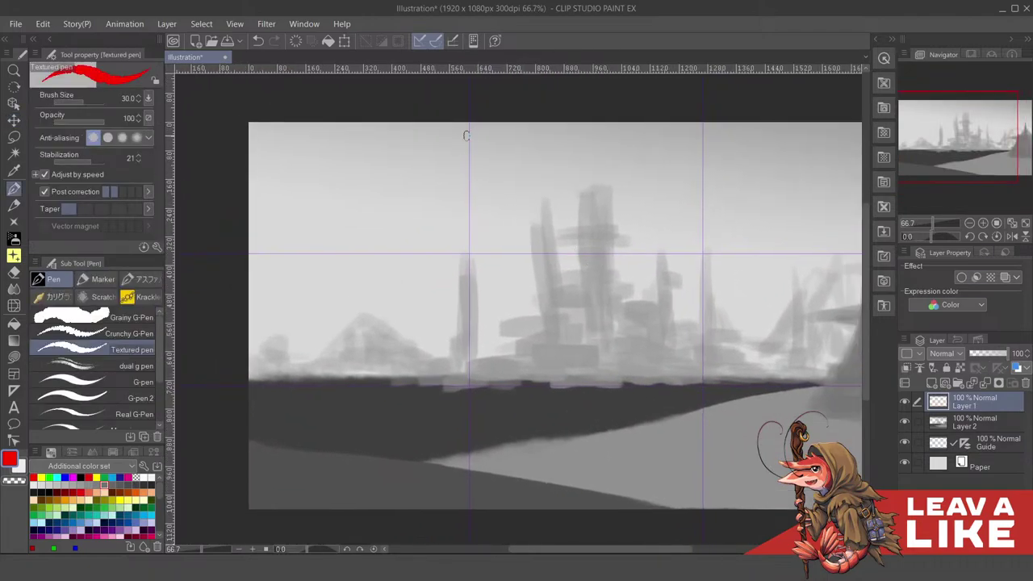
{"action": "mouse_move", "coordinate": [469, 117]}
{"action": "left_mouse_down"}
{"action": "mouse_move", "coordinate": [494, 464]}
{"action": "mouse_move", "coordinate": [523, 549]}
{"action": "left_mouse_up"}
{"action": "key", "text": "ctrl+z"}
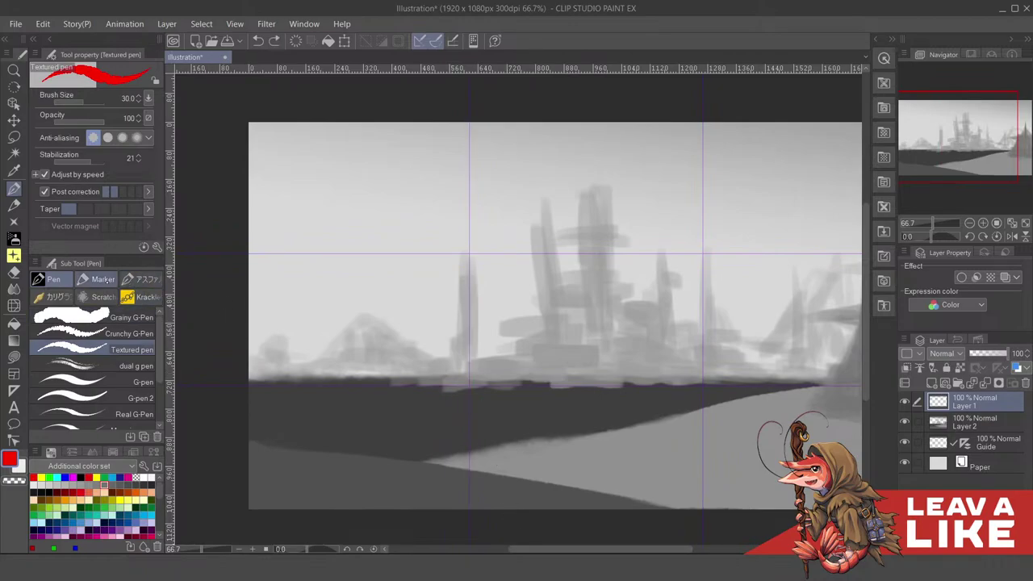
Draw straight red lines along both vertical guides with the Milli pen marker at brush size 12
{"action": "left_click", "coordinate": [97, 279]}
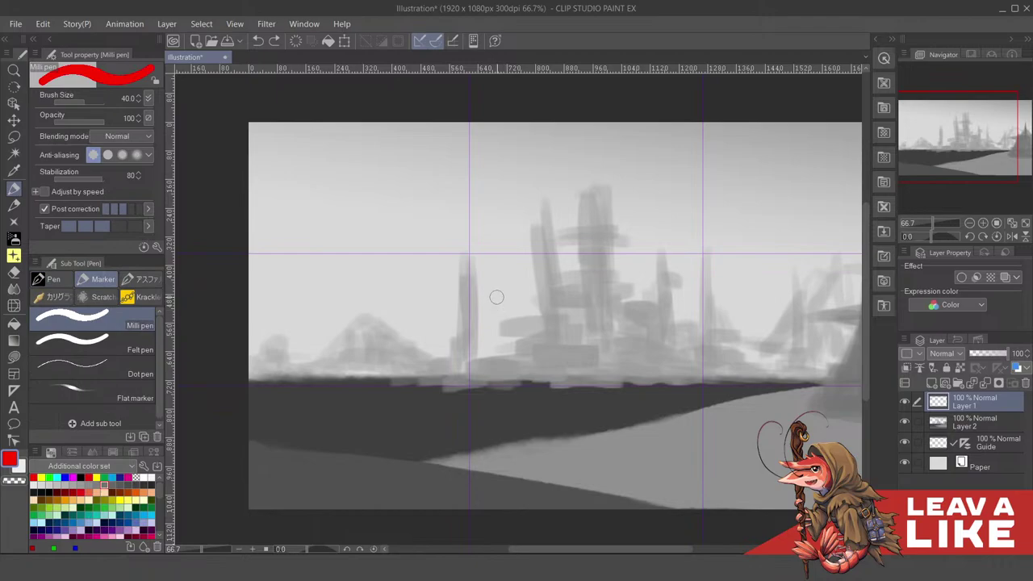
{"action": "key", "text": "bracketleft"}
{"action": "key", "text": "bracketleft"}
{"action": "key", "text": "bracketleft"}
{"action": "key", "text": "bracketleft"}
{"action": "key", "text": "bracketleft"}
{"action": "key", "text": "bracketleft"}
{"action": "left_click_drag", "start_coordinate": [469, 123], "coordinate": [470, 510]}
{"action": "left_click_drag", "start_coordinate": [721, 265], "coordinate": [676, 270]}
{"action": "left_click_drag", "start_coordinate": [659, 122], "coordinate": [658, 510]}
Draw straight red lines across the canvas along both horizontal guides to complete the rule-of-thirds grid
{"action": "left_click_drag", "start_coordinate": [200, 254], "coordinate": [862, 253]}
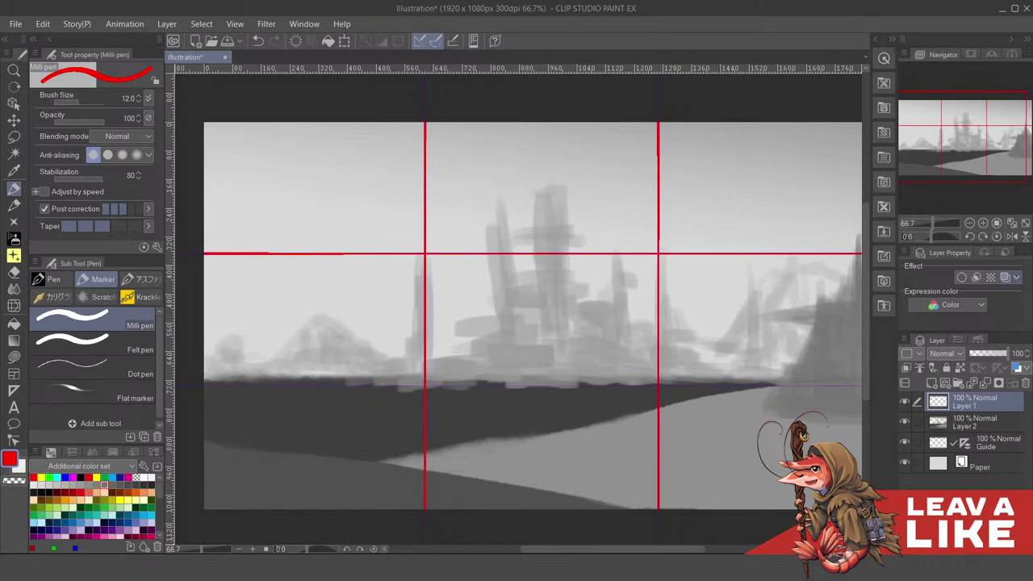
{"action": "scroll", "coordinate": [214, 404], "scroll_direction": "down", "scroll_amount": 2}
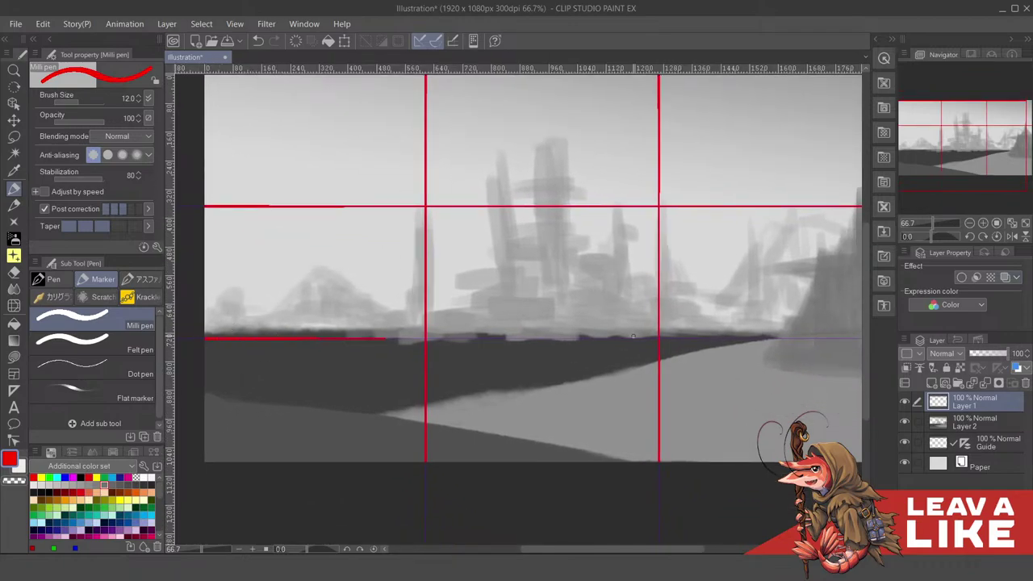
{"action": "left_click_drag", "start_coordinate": [633, 337], "coordinate": [862, 338]}
{"action": "left_click_drag", "start_coordinate": [804, 238], "coordinate": [741, 286]}
{"action": "scroll", "coordinate": [741, 286], "scroll_direction": "down", "scroll_amount": 1}
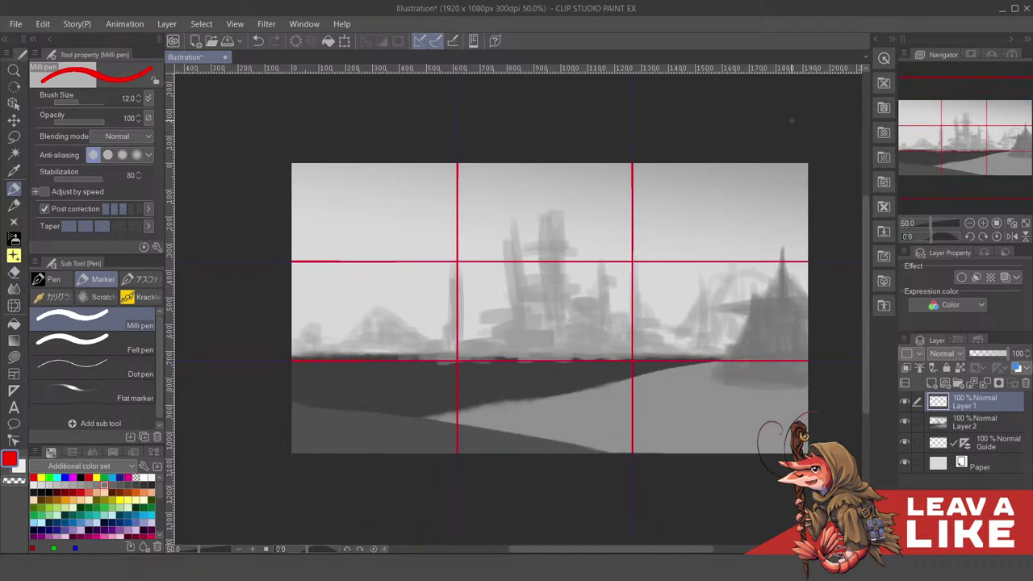
Lower the opacity of the red grid line layer to 23%
{"action": "left_click_drag", "start_coordinate": [1007, 354], "coordinate": [990, 355]}
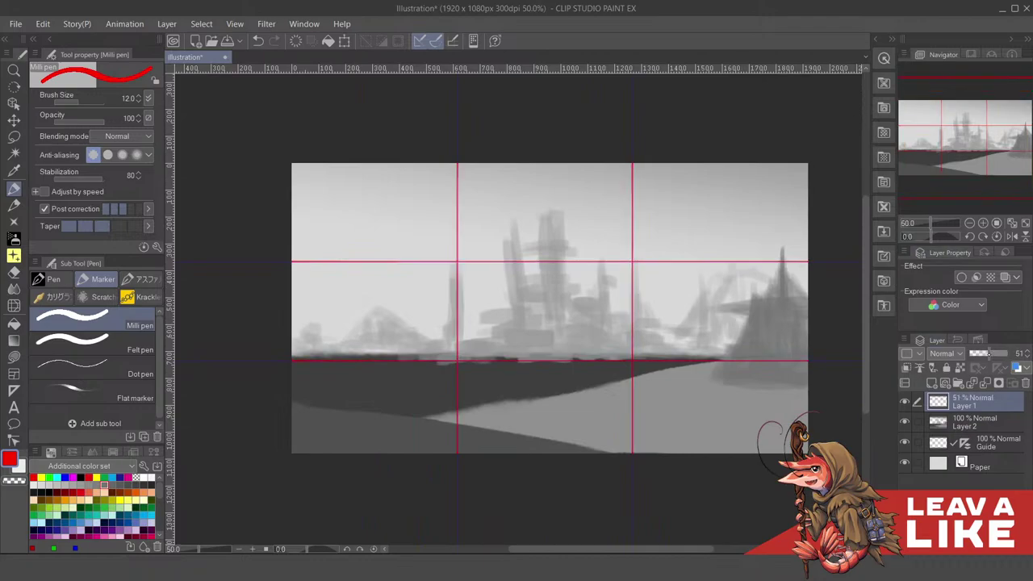
{"action": "scroll", "coordinate": [752, 368], "scroll_direction": "up", "scroll_amount": 1}
{"action": "scroll", "coordinate": [788, 414], "scroll_direction": "down", "scroll_amount": 1}
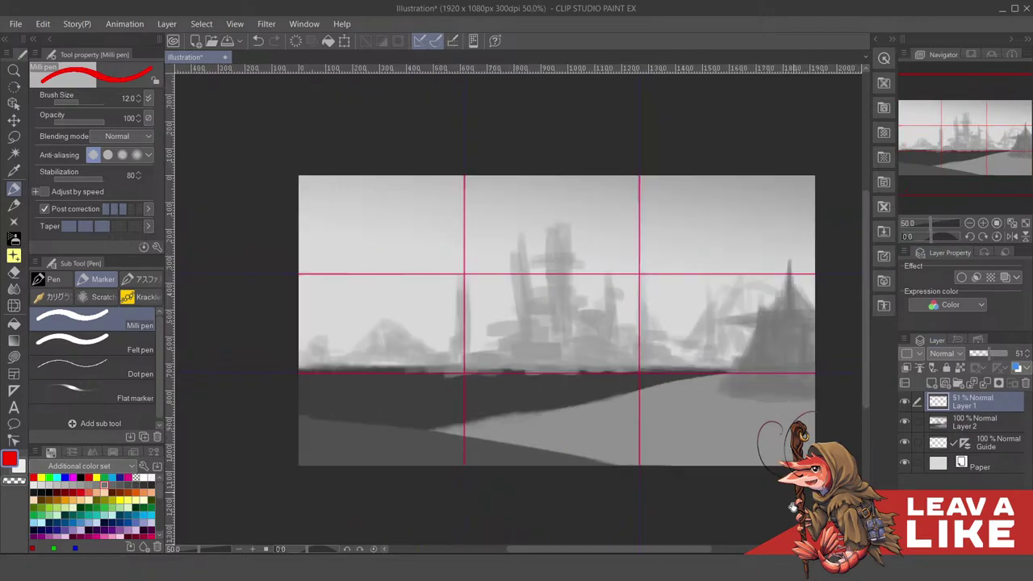
{"action": "left_click_drag", "start_coordinate": [845, 406], "coordinate": [808, 372]}
{"action": "left_click_drag", "start_coordinate": [982, 354], "coordinate": [973, 354]}
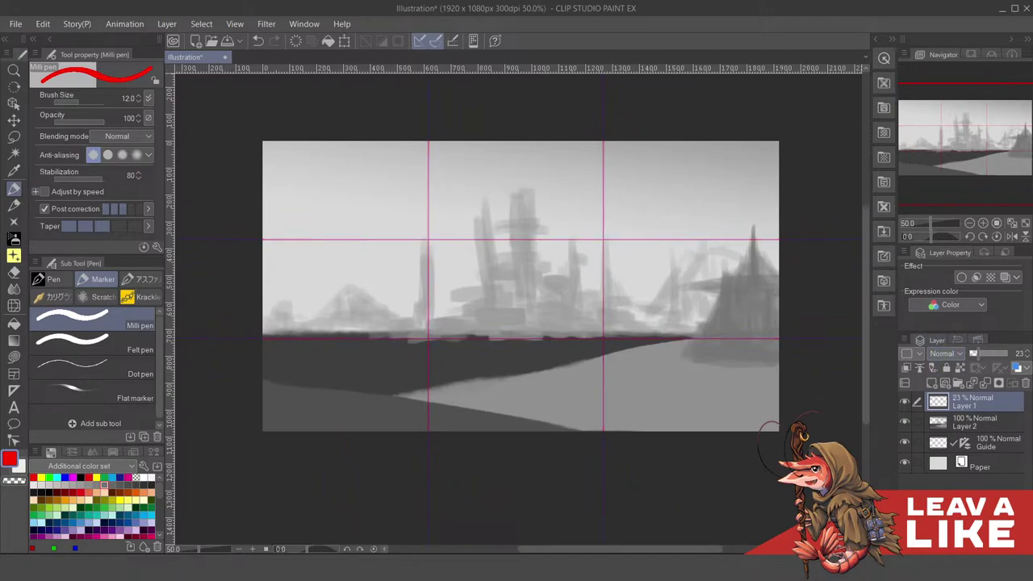
Delete the Guide layer so only the drawn red grid lines remain over the painting
{"action": "left_click", "coordinate": [993, 442]}
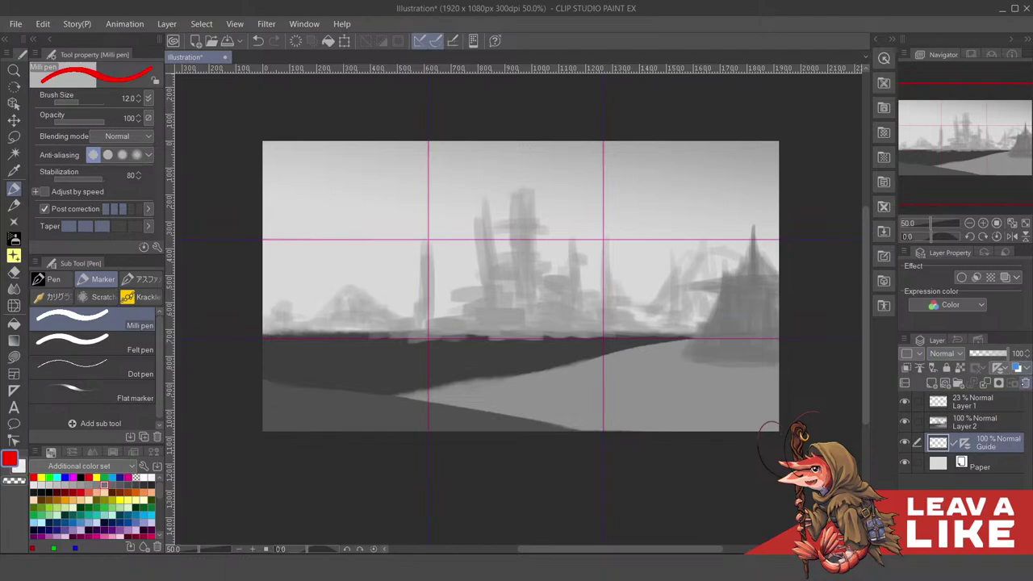
{"action": "left_click", "coordinate": [1025, 383]}
{"action": "key", "text": "Return"}
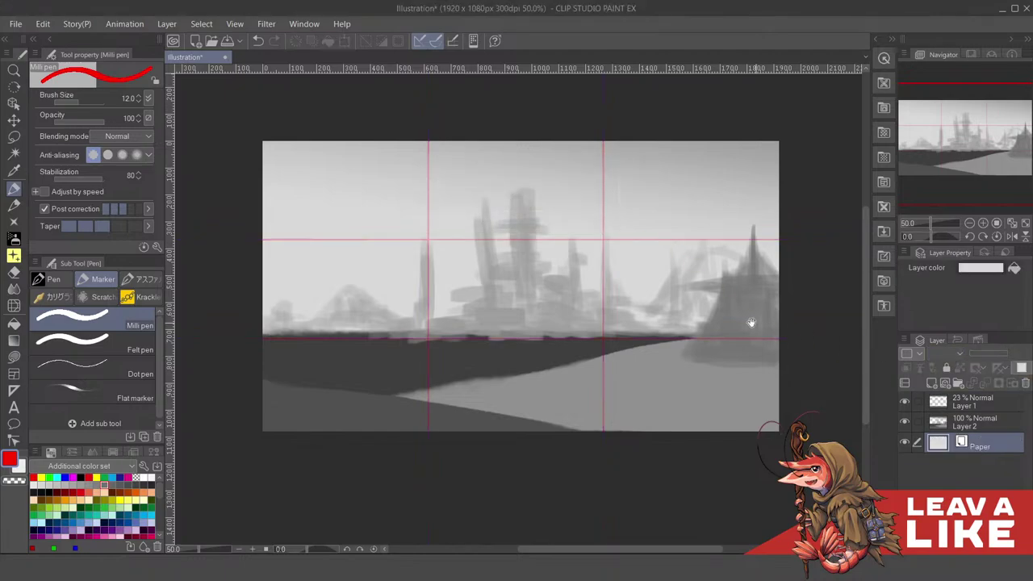
Group the red grid line layer and the grayscale painting layer together into a new folder
{"action": "scroll", "coordinate": [759, 331], "scroll_direction": "up", "scroll_amount": 1}
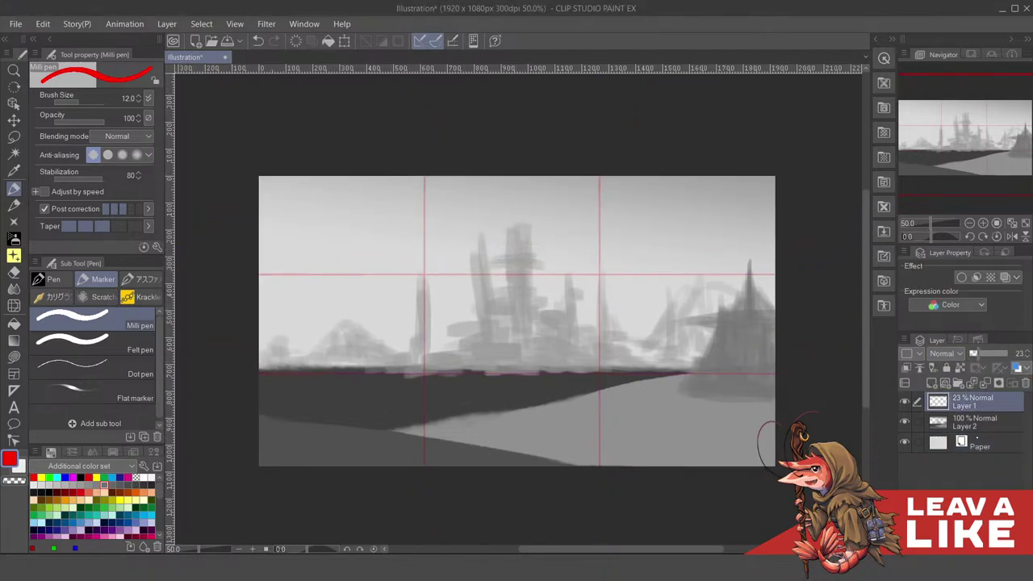
{"action": "left_click", "coordinate": [977, 425], "text": "shift"}
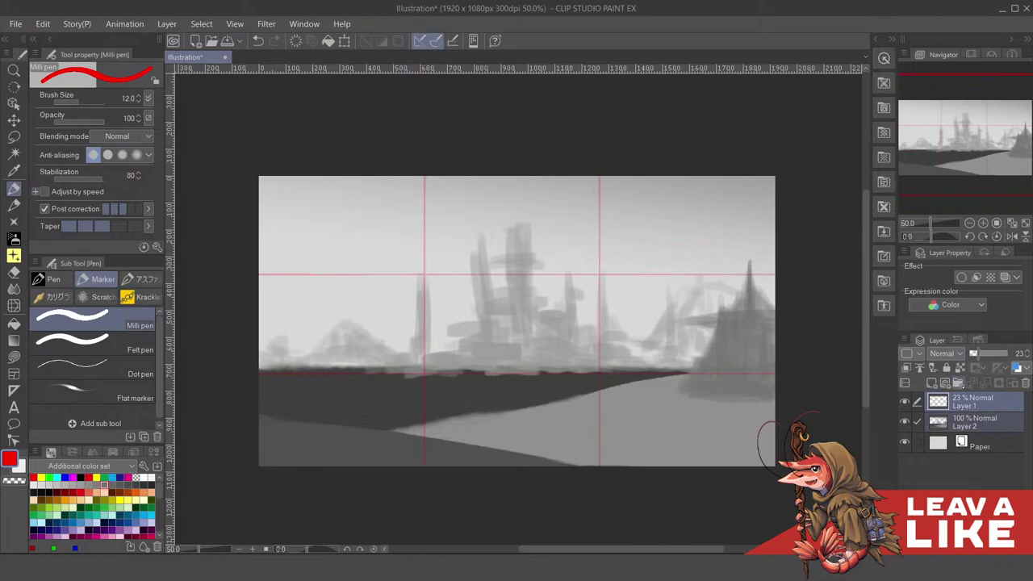
{"action": "key", "text": "ctrl+g"}
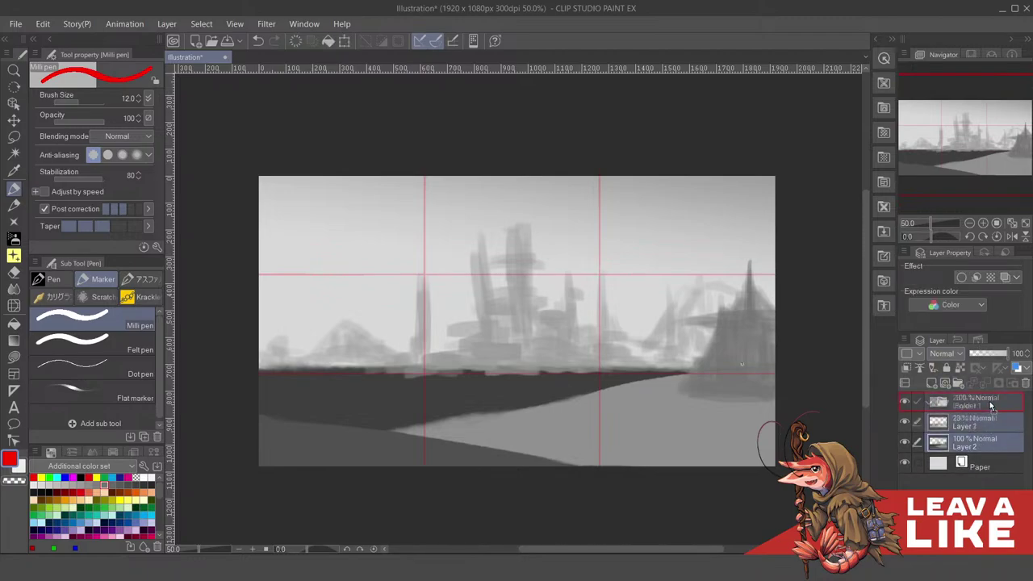
{"action": "left_click_drag", "start_coordinate": [990, 401], "coordinate": [990, 402]}
{"action": "left_click_drag", "start_coordinate": [746, 350], "coordinate": [797, 338]}
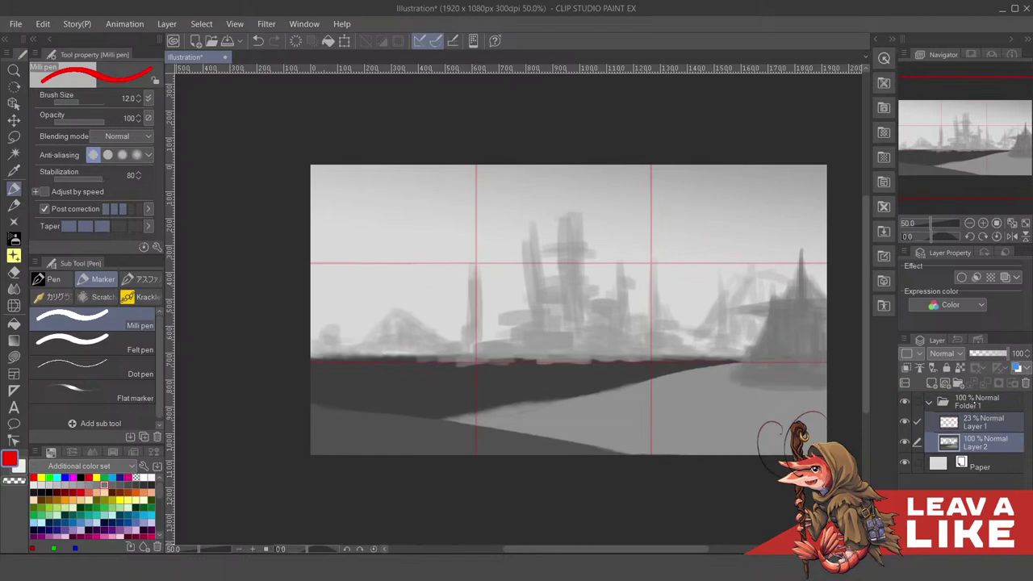
Rename the new layer folder as Sketch
{"action": "left_click", "coordinate": [971, 403]}
{"action": "double_click", "coordinate": [979, 406]}
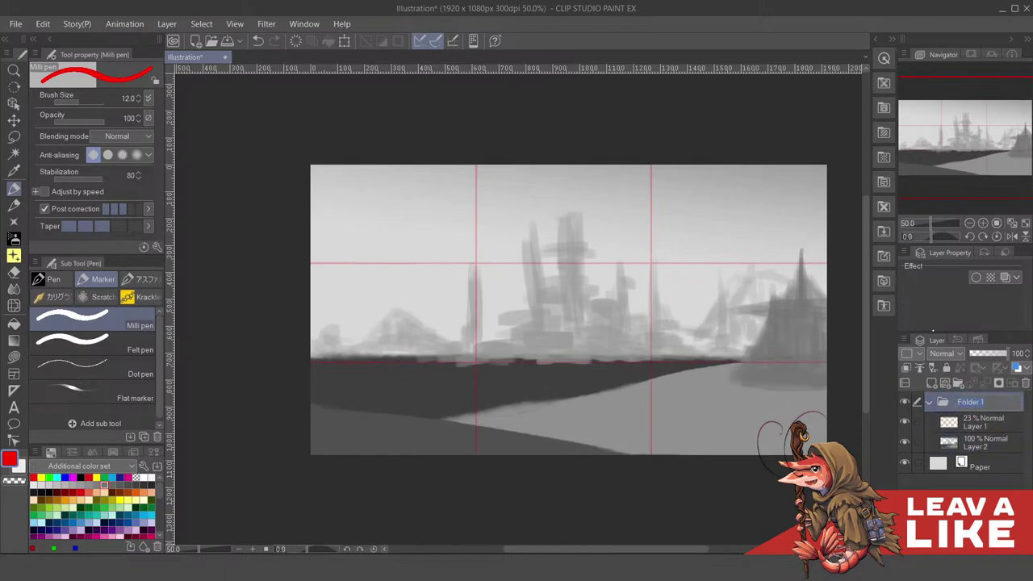
{"action": "type", "text": "Sketch"}
{"action": "key", "text": "Return"}
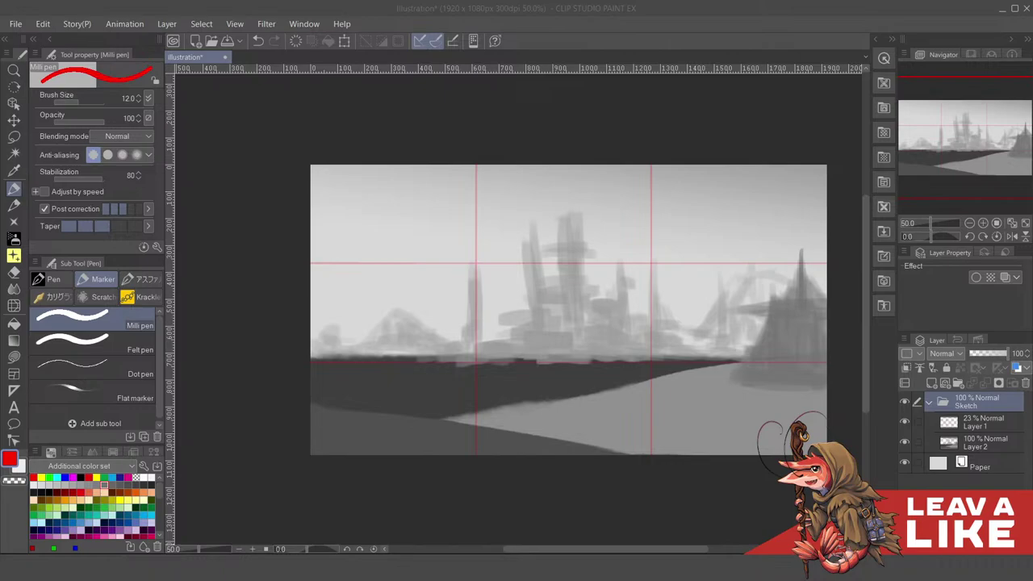
Examine how the horizon, the city towers and the castle line up with the thirds grid and its intersections
{"action": "left_click", "coordinate": [431, 203]}
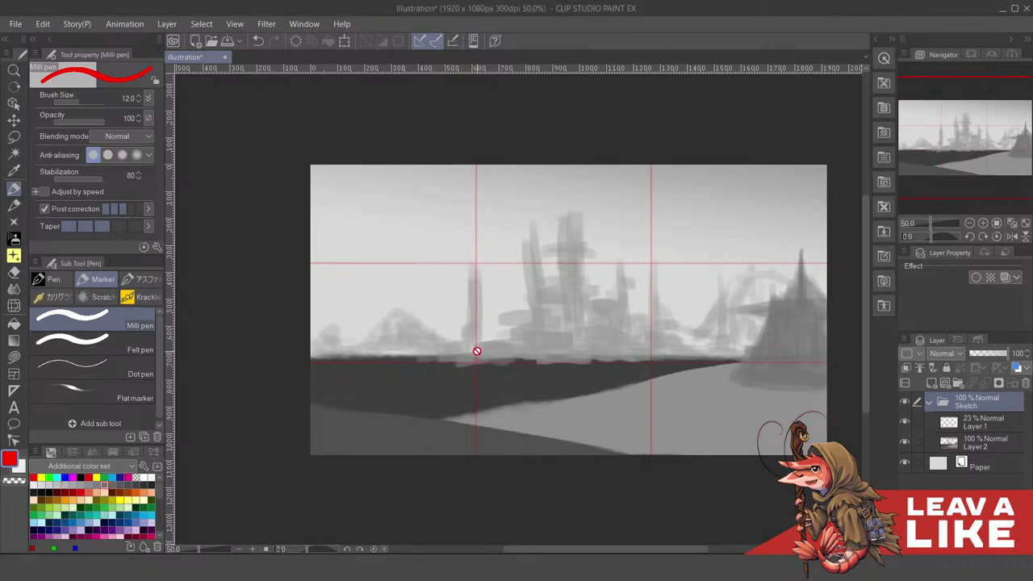
{"action": "scroll", "coordinate": [477, 355], "scroll_direction": "up", "scroll_amount": 1}
{"action": "scroll", "coordinate": [484, 353], "scroll_direction": "down", "scroll_amount": 1}
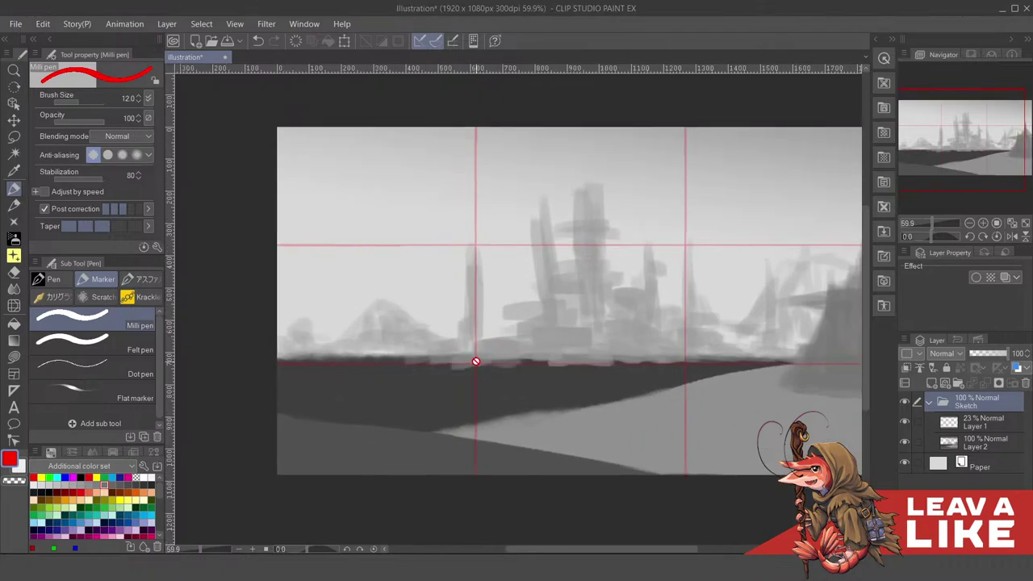
{"action": "scroll", "coordinate": [477, 360], "scroll_direction": "down", "scroll_amount": 1}
{"action": "scroll", "coordinate": [707, 326], "scroll_direction": "up", "scroll_amount": 1}
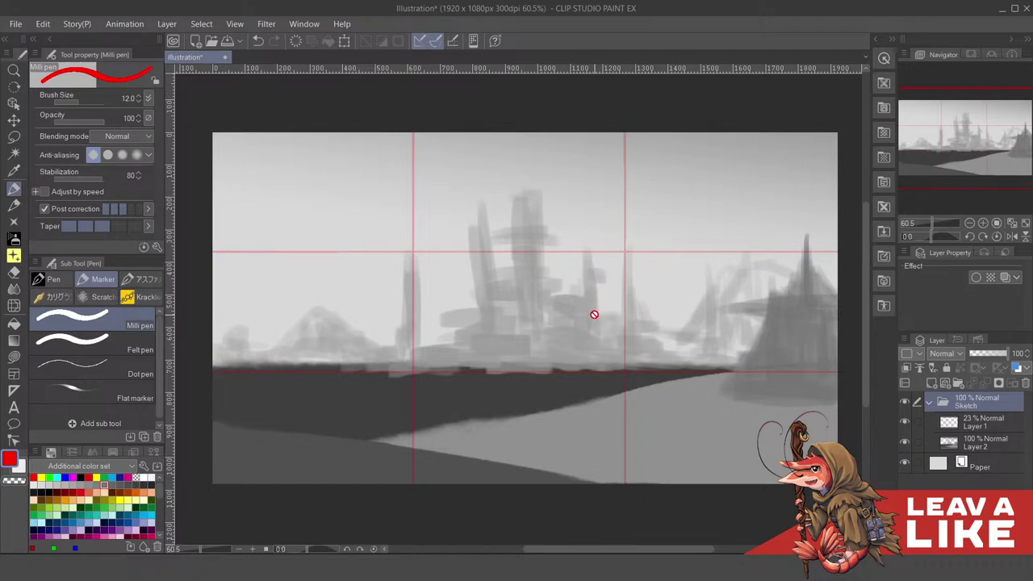
{"action": "scroll", "coordinate": [569, 339], "scroll_direction": "down", "scroll_amount": 1}
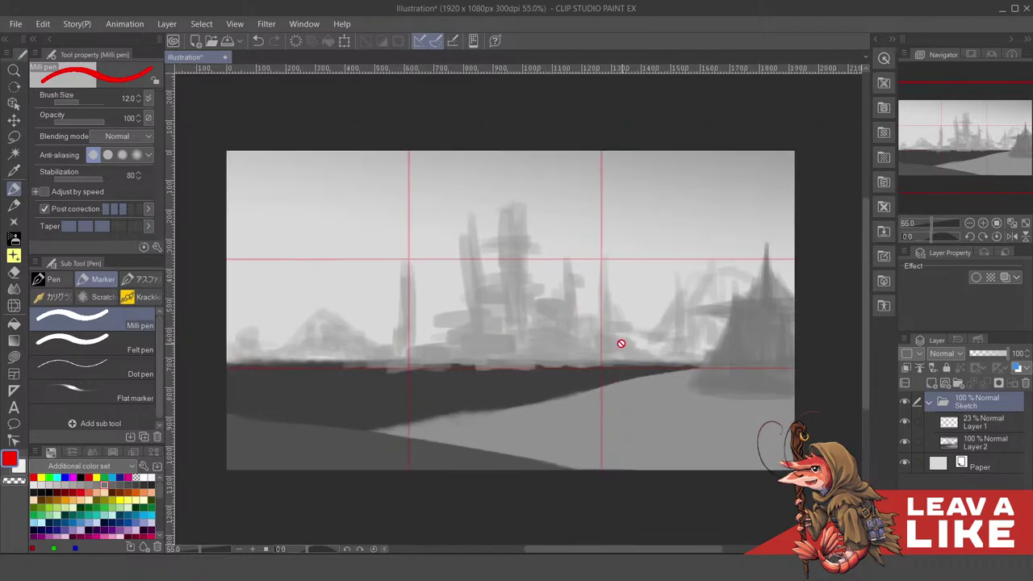
{"action": "scroll", "coordinate": [566, 341], "scroll_direction": "up", "scroll_amount": 1}
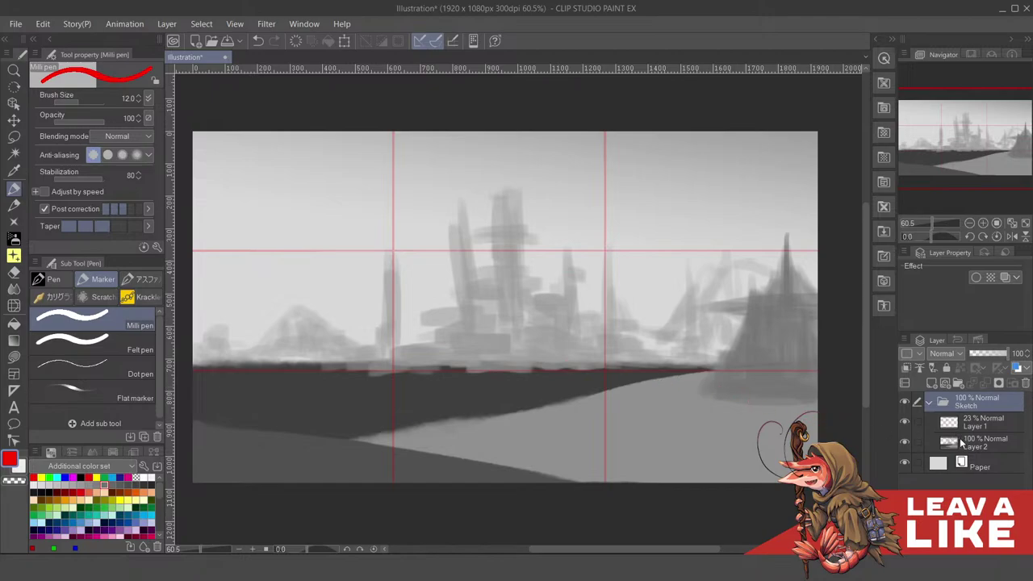
Move the painting layer slightly down so the horizon sits just below the lower horizontal grid line
{"action": "left_click", "coordinate": [960, 439]}
{"action": "key", "text": "k"}
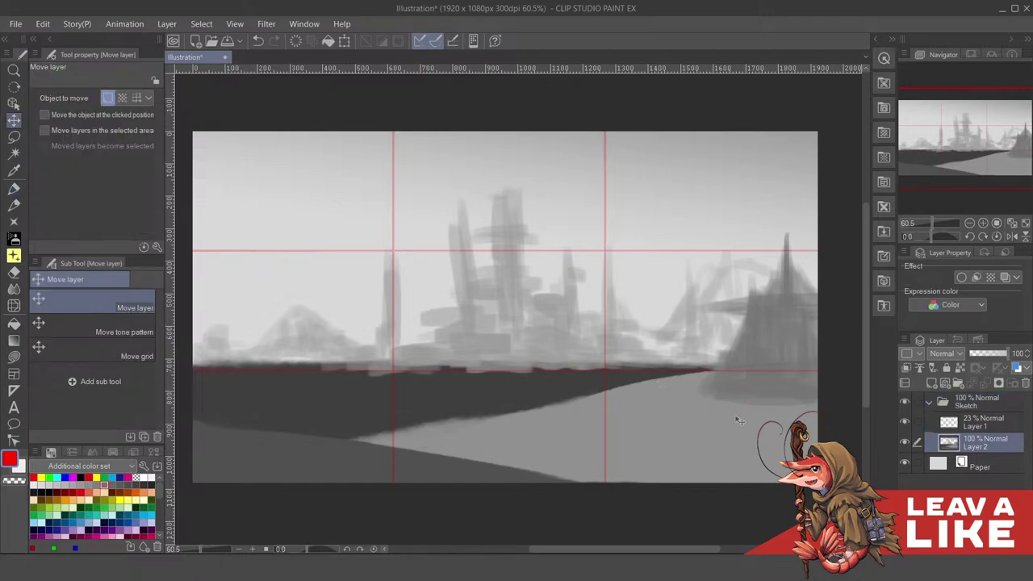
{"action": "mouse_move", "coordinate": [607, 410]}
{"action": "left_mouse_down"}
{"action": "mouse_move", "coordinate": [613, 438]}
{"action": "mouse_move", "coordinate": [611, 425]}
{"action": "left_mouse_up"}
{"action": "scroll", "coordinate": [720, 442], "scroll_direction": "down", "scroll_amount": 1}
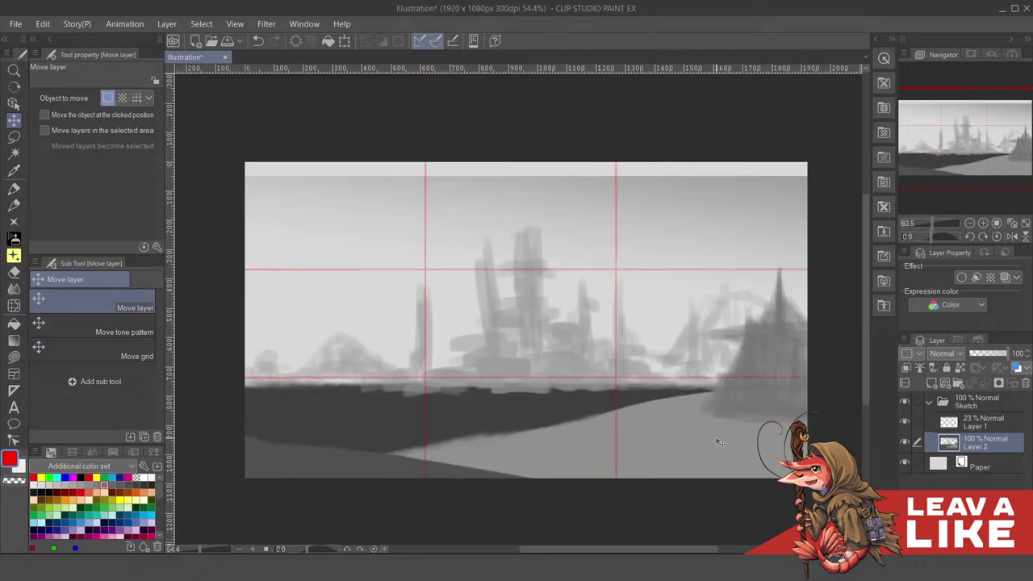
Examine the shifted horizon, towers and castle against the lower horizontal grid line and the grid intersections
{"action": "left_click_drag", "start_coordinate": [718, 440], "coordinate": [713, 439]}
{"action": "scroll", "coordinate": [711, 441], "scroll_direction": "down", "scroll_amount": 2}
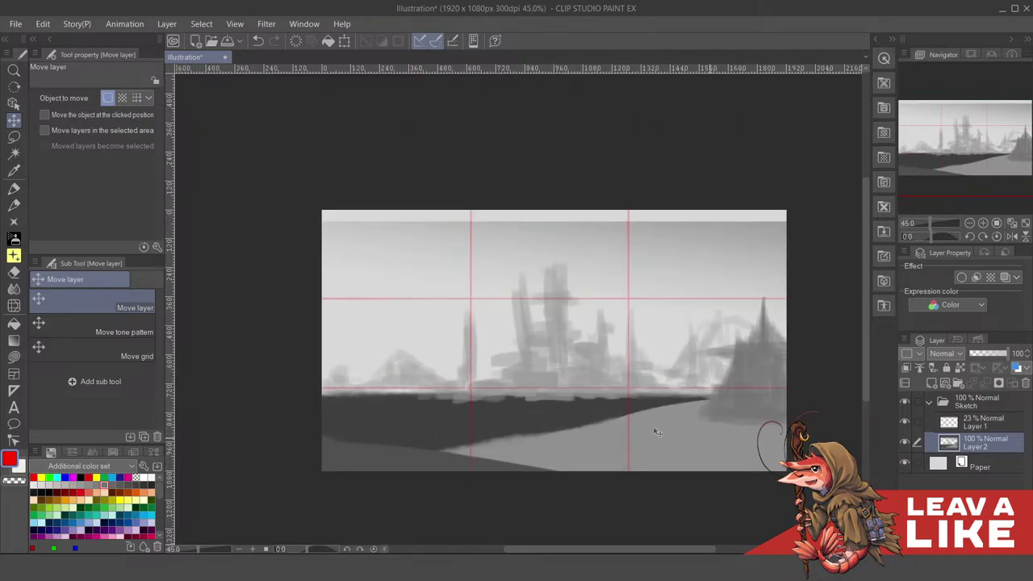
{"action": "scroll", "coordinate": [476, 413], "scroll_direction": "up", "scroll_amount": 1}
{"action": "left_click_drag", "start_coordinate": [524, 407], "coordinate": [526, 422]}
{"action": "scroll", "coordinate": [528, 425], "scroll_direction": "up", "scroll_amount": 1}
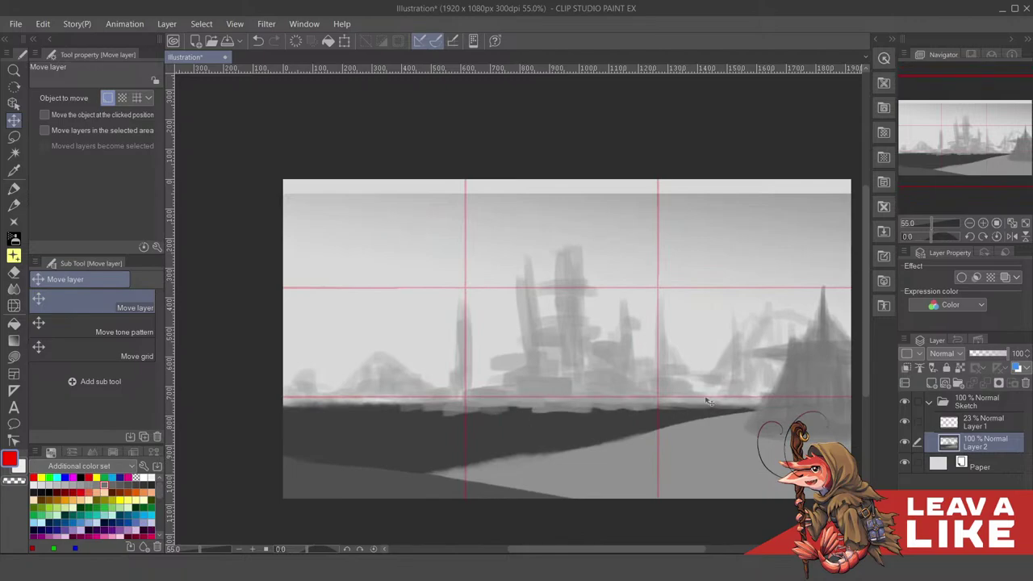
{"action": "left_click_drag", "start_coordinate": [777, 426], "coordinate": [736, 431]}
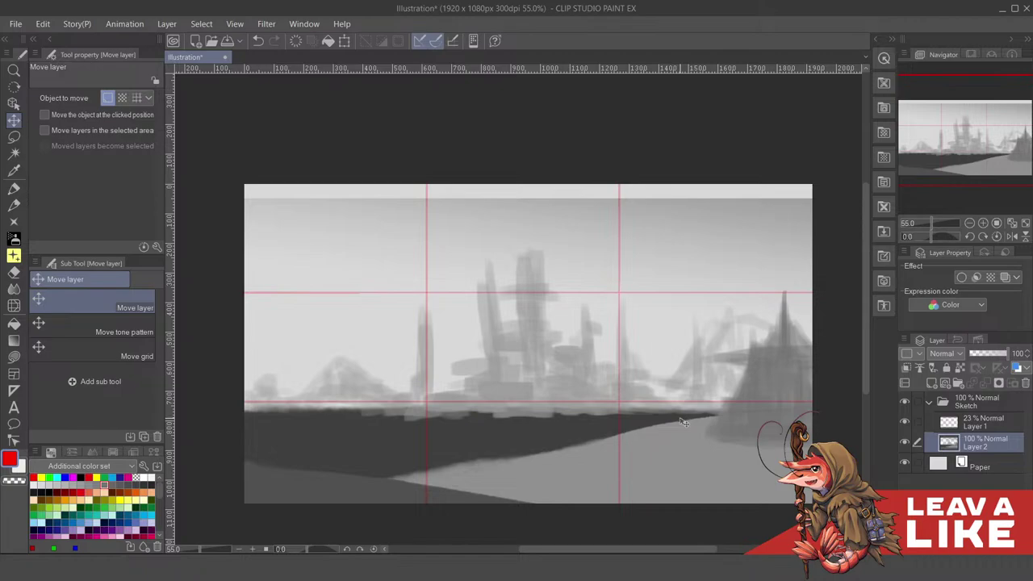
{"action": "scroll", "coordinate": [683, 422], "scroll_direction": "up", "scroll_amount": 1}
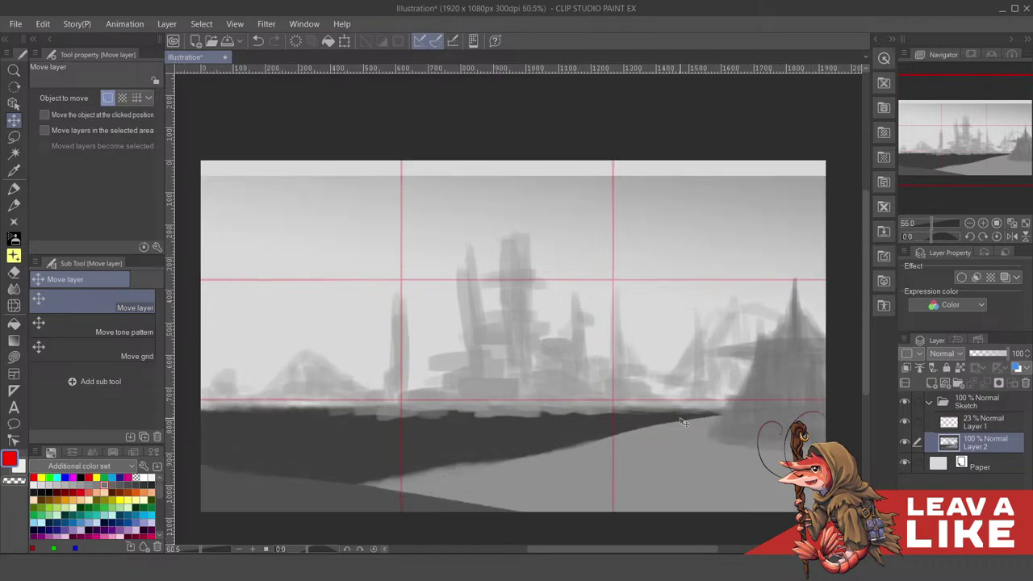
{"action": "scroll", "coordinate": [348, 420], "scroll_direction": "up", "scroll_amount": 2}
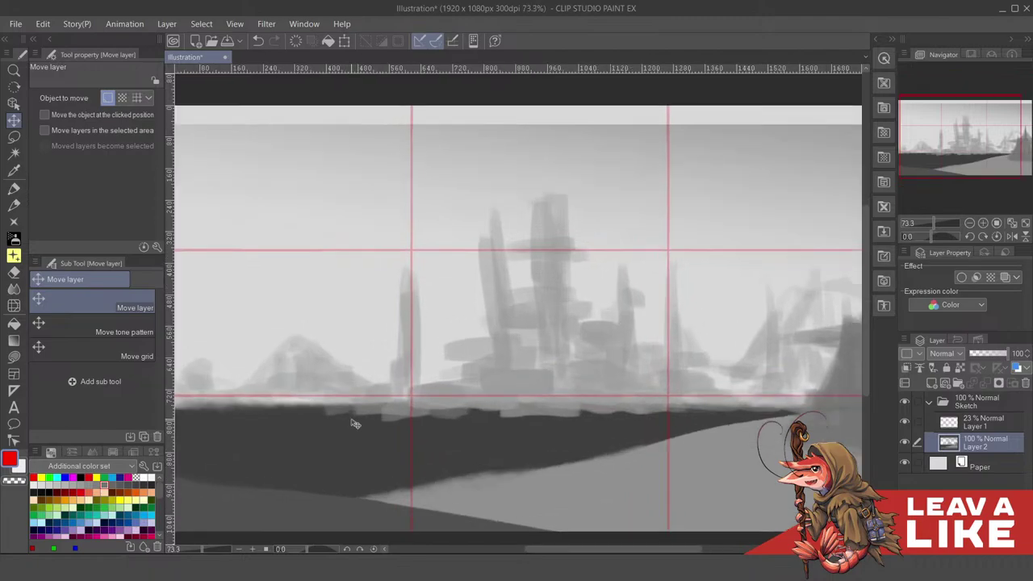
{"action": "scroll", "coordinate": [577, 413], "scroll_direction": "down", "scroll_amount": 3}
{"action": "scroll", "coordinate": [703, 415], "scroll_direction": "up", "scroll_amount": 2}
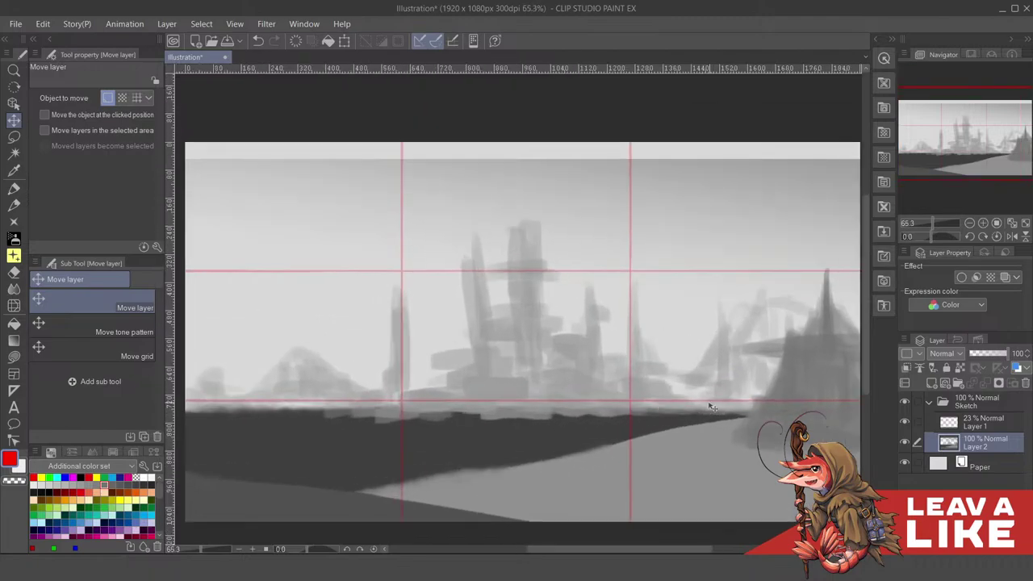
{"action": "scroll", "coordinate": [632, 399], "scroll_direction": "down", "scroll_amount": 2}
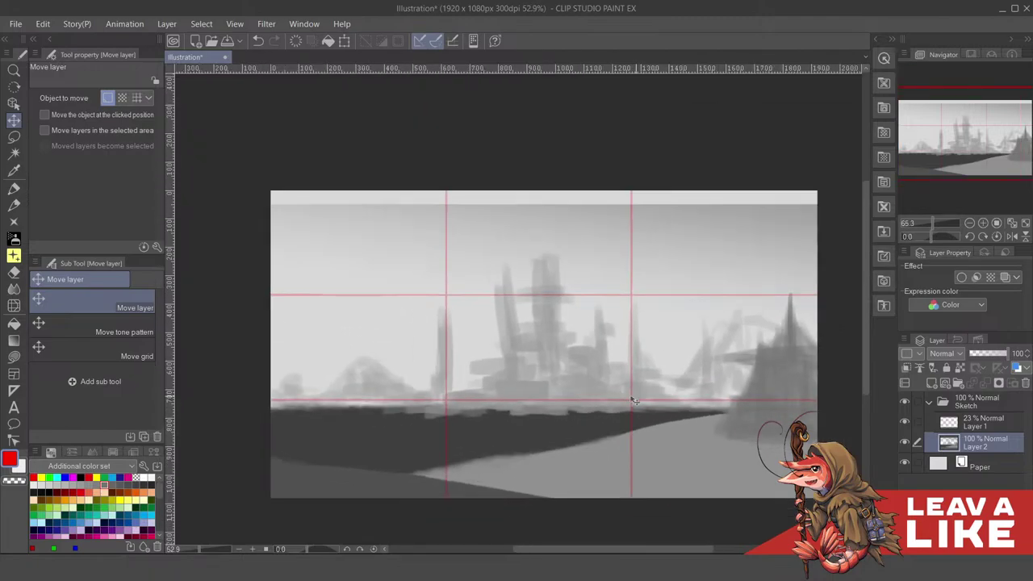
{"action": "scroll", "coordinate": [271, 413], "scroll_direction": "up", "scroll_amount": 2}
{"action": "scroll", "coordinate": [765, 399], "scroll_direction": "down", "scroll_amount": 1}
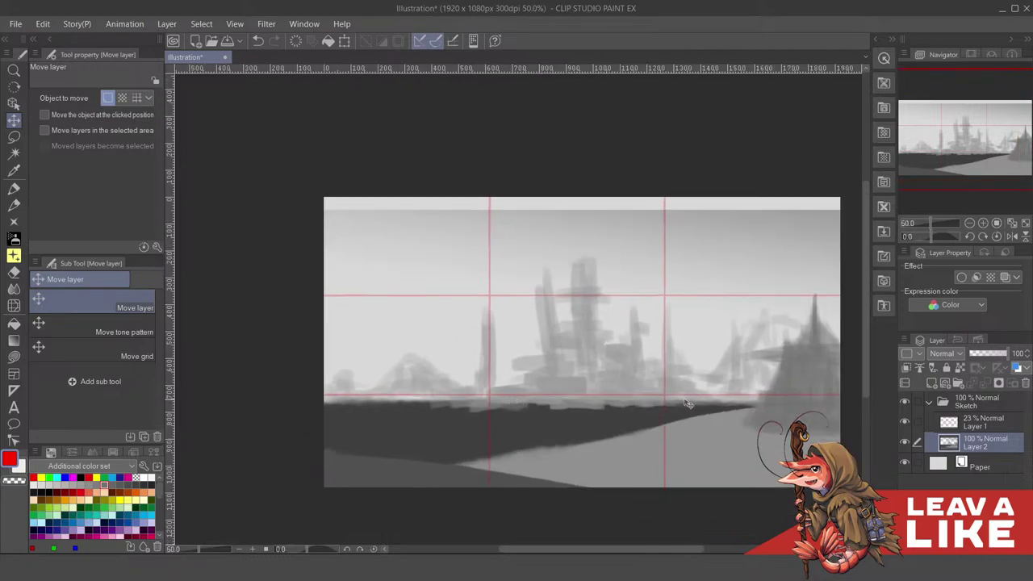
{"action": "scroll", "coordinate": [653, 394], "scroll_direction": "up", "scroll_amount": 2}
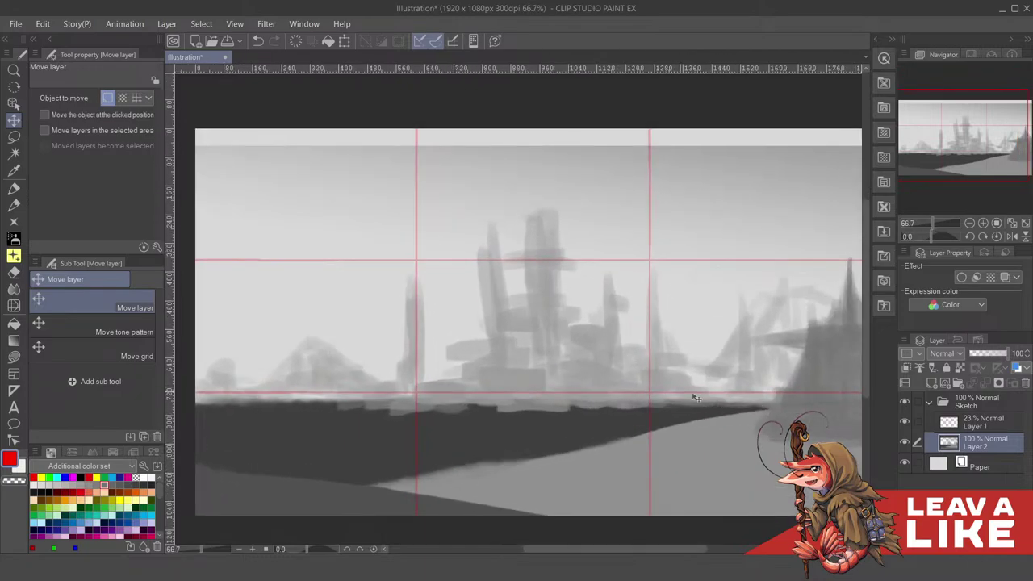
{"action": "scroll", "coordinate": [735, 402], "scroll_direction": "down", "scroll_amount": 2}
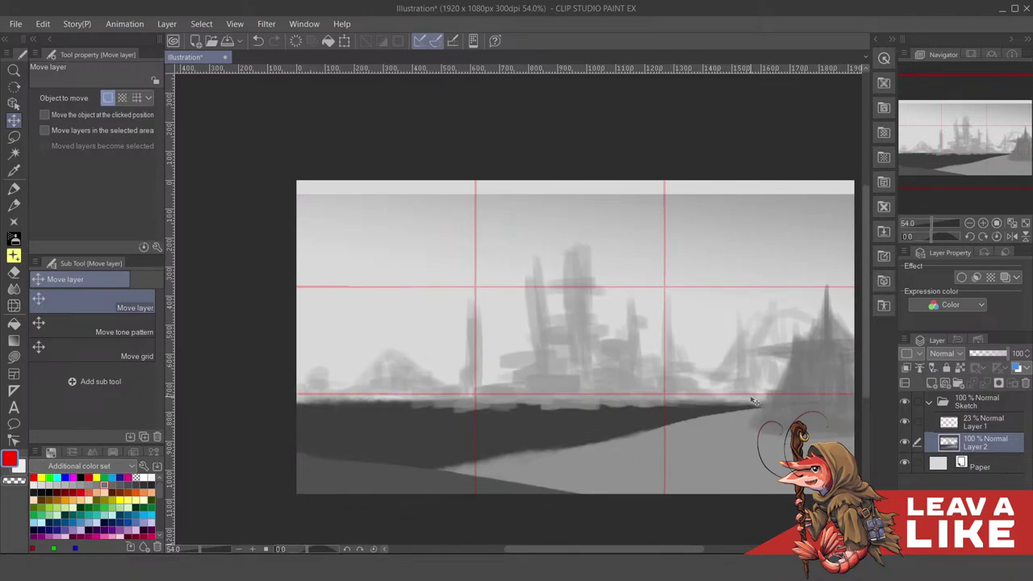
{"action": "scroll", "coordinate": [484, 422], "scroll_direction": "down", "scroll_amount": 1}
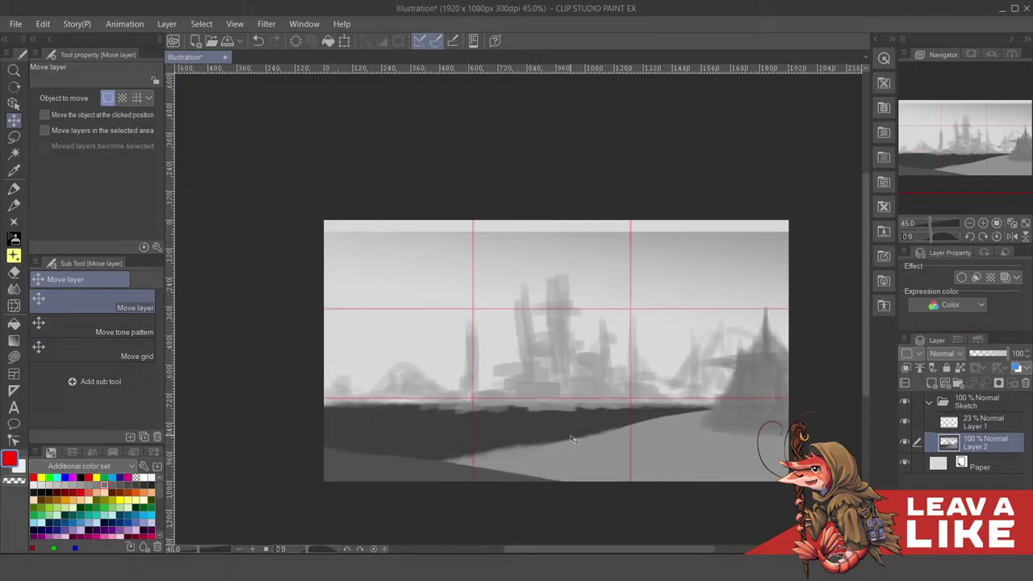
{"action": "scroll", "coordinate": [656, 431], "scroll_direction": "up", "scroll_amount": 2}
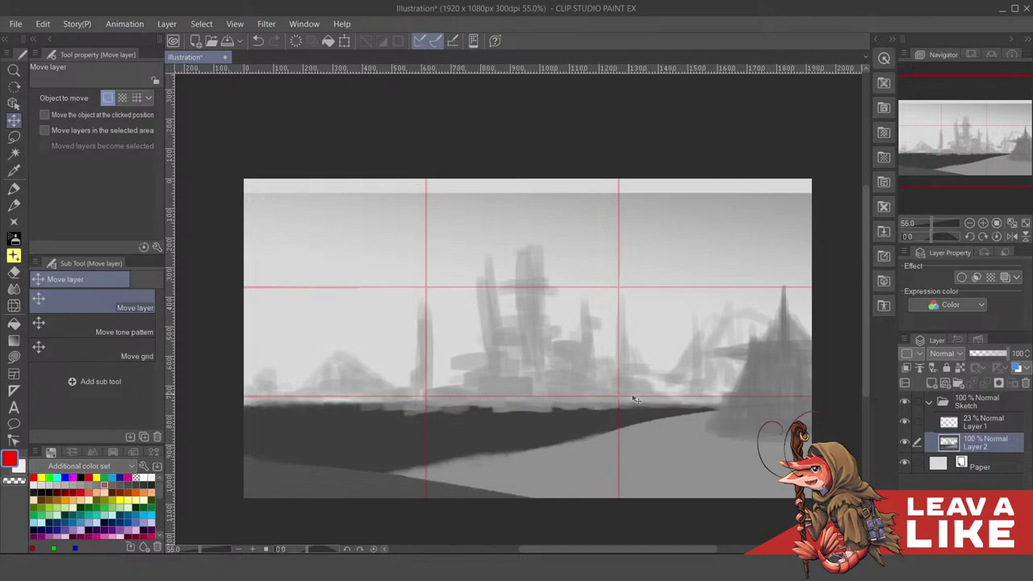
{"action": "scroll", "coordinate": [762, 382], "scroll_direction": "up", "scroll_amount": 1}
{"action": "scroll", "coordinate": [761, 383], "scroll_direction": "down", "scroll_amount": 1}
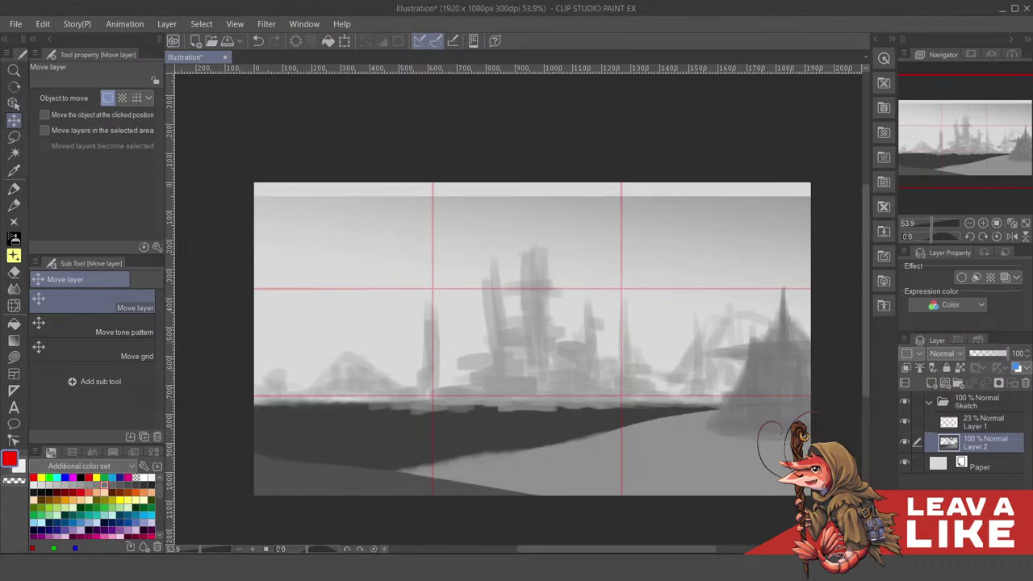
Switch to the Soft airbrush and reduce its brush size to 170
{"action": "key", "text": "b"}
{"action": "left_click_drag", "start_coordinate": [678, 253], "coordinate": [673, 297]}
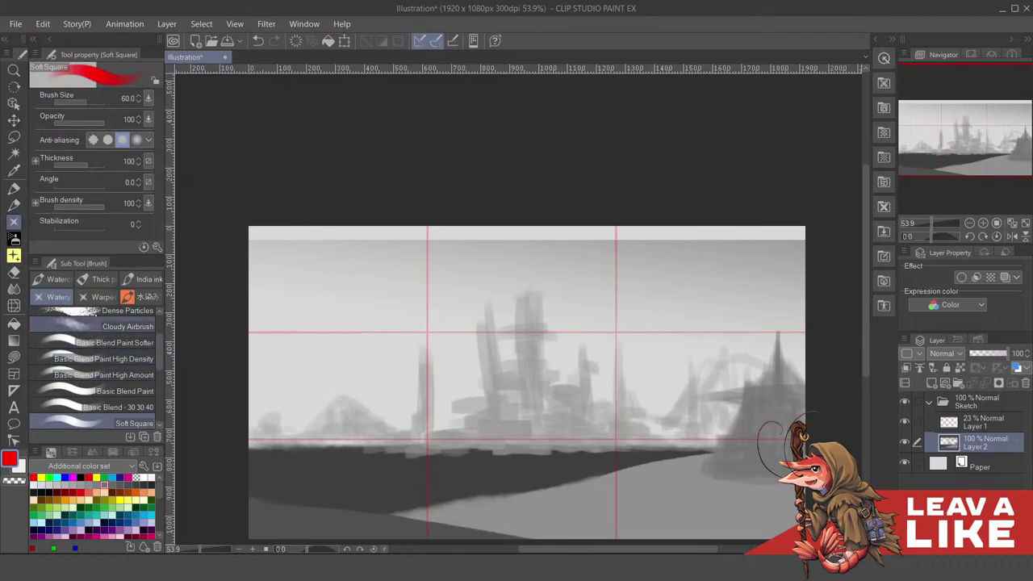
{"action": "key", "text": "b"}
{"action": "key", "text": "b"}
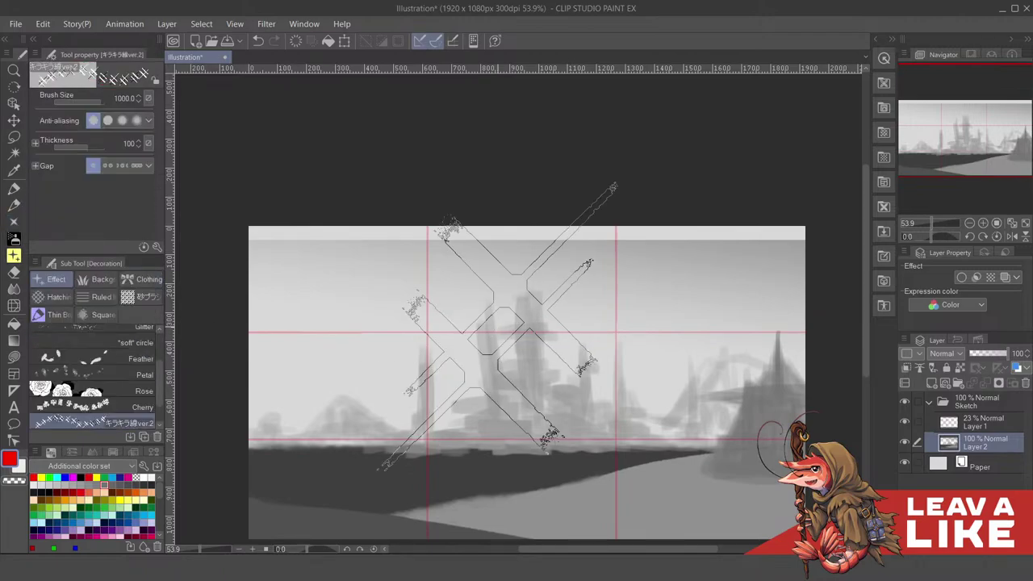
{"action": "key", "text": "b"}
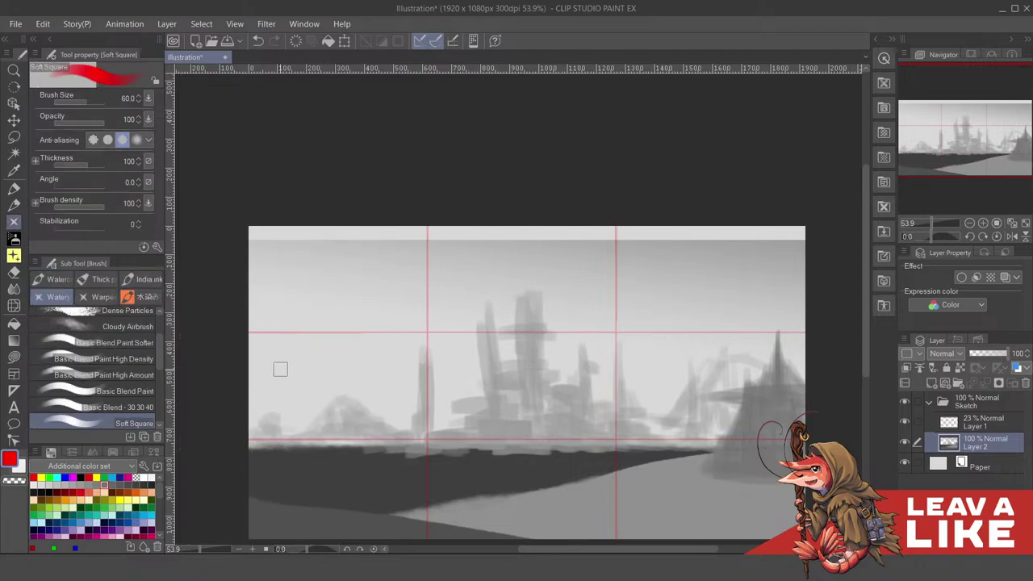
{"action": "key", "text": "b"}
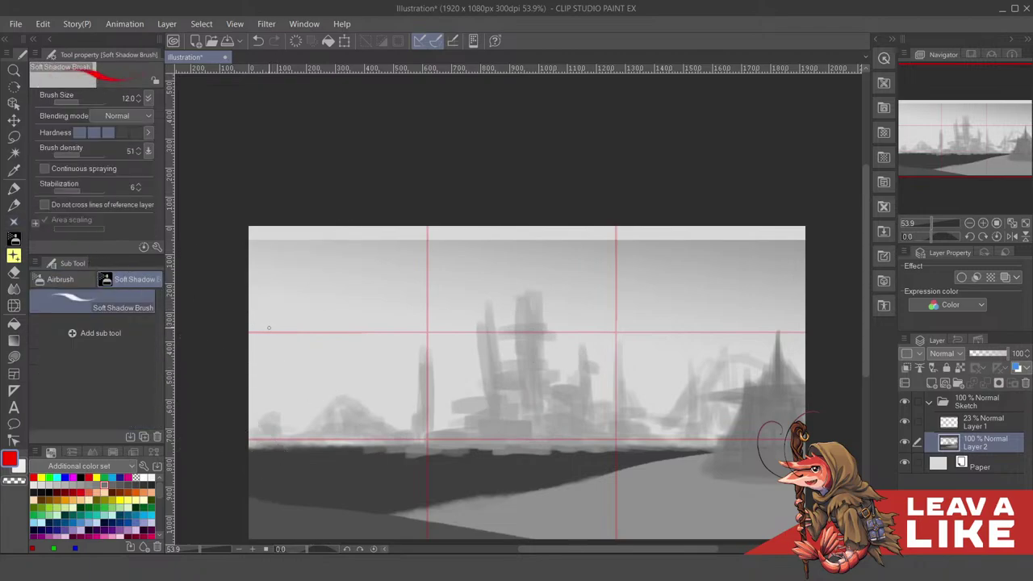
{"action": "key", "text": "b"}
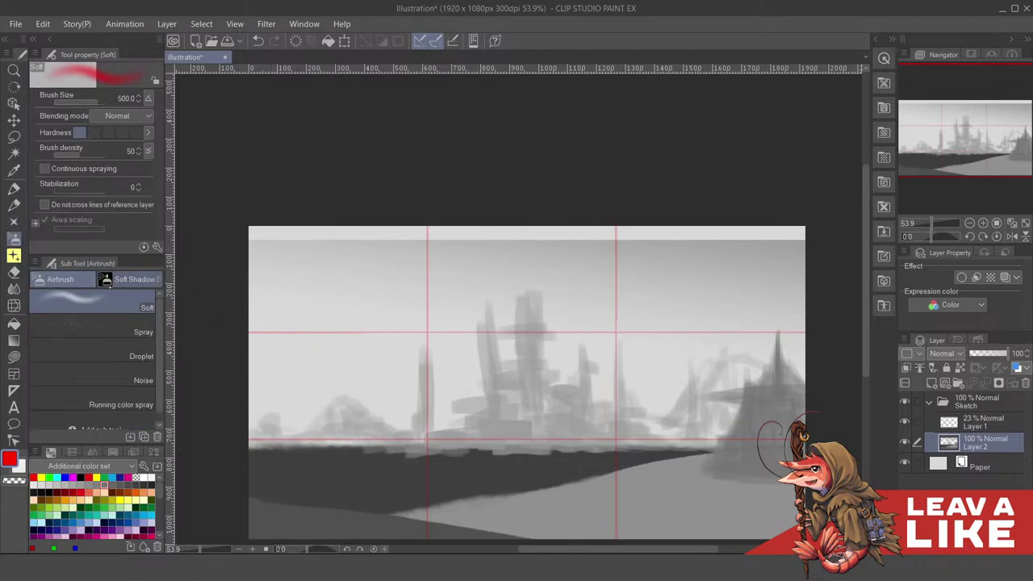
{"action": "key", "text": "bracketleft"}
{"action": "key", "text": "bracketleft"}
{"action": "key", "text": "bracketleft"}
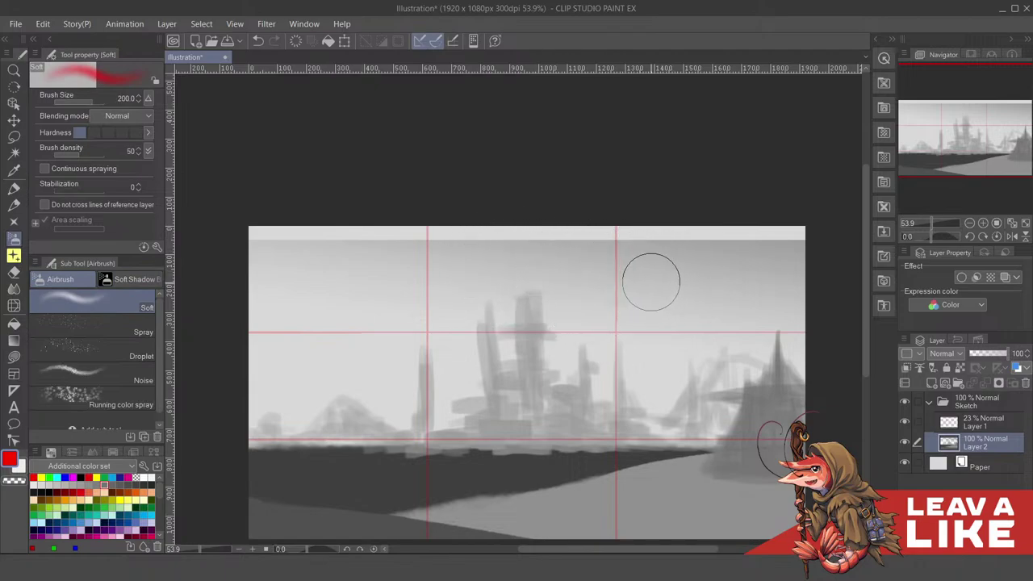
{"action": "key", "text": "bracketleft"}
Sample the gray of the upper sky and airbrush it over the empty strip along the canvas's upper edge
{"action": "scroll", "coordinate": [638, 254], "scroll_direction": "up", "scroll_amount": 3}
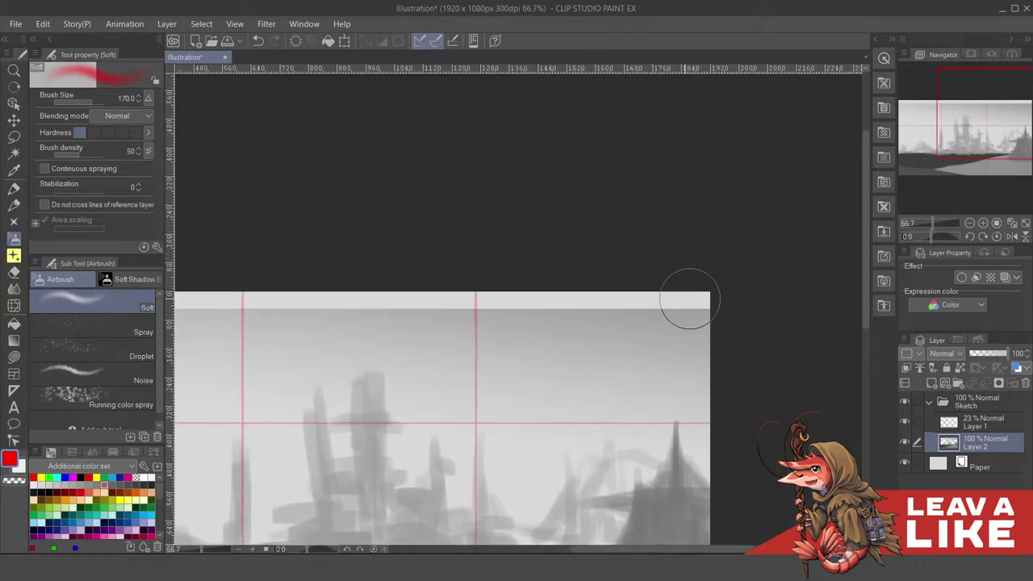
{"action": "left_click", "coordinate": [686, 349], "text": "alt"}
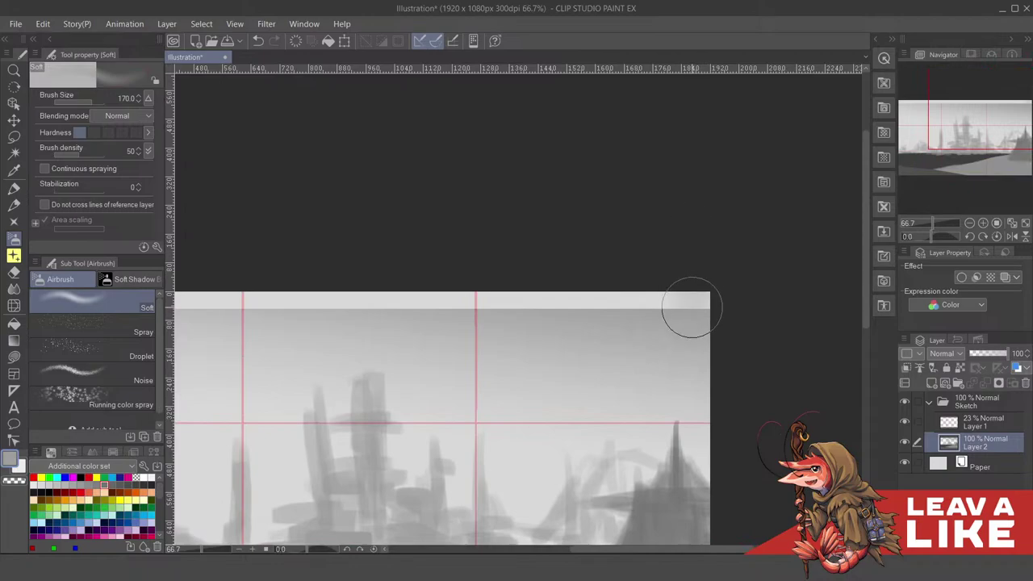
{"action": "mouse_move", "coordinate": [691, 306]}
{"action": "left_mouse_down"}
{"action": "mouse_move", "coordinate": [556, 288]}
{"action": "mouse_move", "coordinate": [616, 299]}
{"action": "mouse_move", "coordinate": [468, 295]}
{"action": "mouse_move", "coordinate": [517, 272]}
{"action": "mouse_move", "coordinate": [658, 238]}
{"action": "mouse_move", "coordinate": [570, 272]}
{"action": "mouse_move", "coordinate": [541, 251]}
{"action": "mouse_move", "coordinate": [484, 248]}
{"action": "mouse_move", "coordinate": [540, 266]}
{"action": "mouse_move", "coordinate": [507, 245]}
{"action": "mouse_move", "coordinate": [628, 213]}
{"action": "left_mouse_up"}
{"action": "mouse_move", "coordinate": [565, 231]}
{"action": "left_mouse_down"}
{"action": "mouse_move", "coordinate": [537, 250]}
{"action": "mouse_move", "coordinate": [567, 216]}
{"action": "mouse_move", "coordinate": [563, 227]}
{"action": "mouse_move", "coordinate": [506, 230]}
{"action": "mouse_move", "coordinate": [481, 217]}
{"action": "mouse_move", "coordinate": [502, 235]}
{"action": "mouse_move", "coordinate": [528, 205]}
{"action": "mouse_move", "coordinate": [463, 235]}
{"action": "mouse_move", "coordinate": [440, 207]}
{"action": "mouse_move", "coordinate": [416, 230]}
{"action": "mouse_move", "coordinate": [389, 207]}
{"action": "mouse_move", "coordinate": [323, 232]}
{"action": "mouse_move", "coordinate": [282, 214]}
{"action": "mouse_move", "coordinate": [417, 211]}
{"action": "left_mouse_up"}
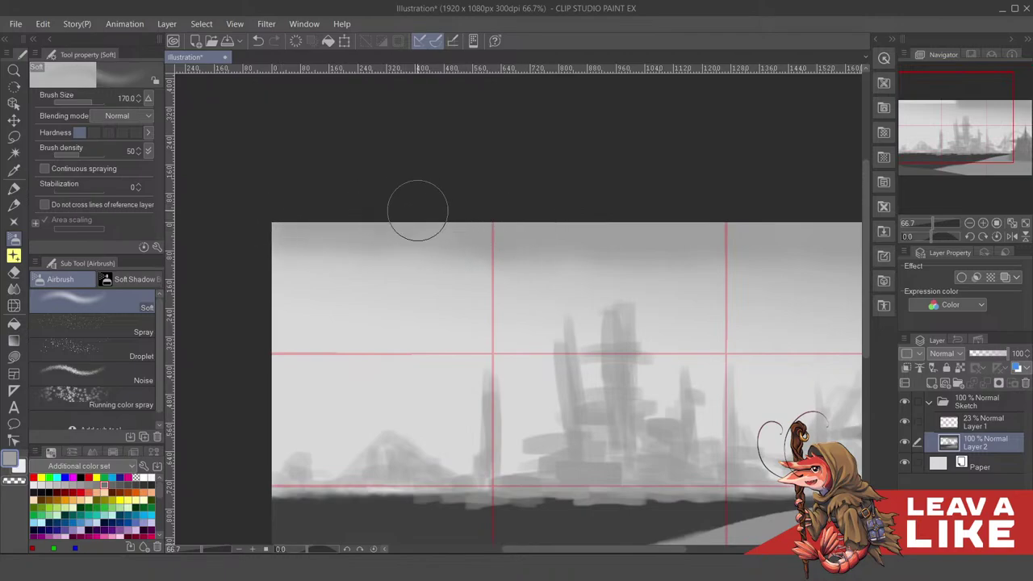
Sample the light gray of the sky and airbrush it over the dark band in the upper-left sky
{"action": "left_click_drag", "start_coordinate": [604, 194], "coordinate": [572, 217]}
{"action": "left_click", "coordinate": [366, 309], "text": "alt"}
{"action": "left_click_drag", "start_coordinate": [399, 287], "coordinate": [497, 290]}
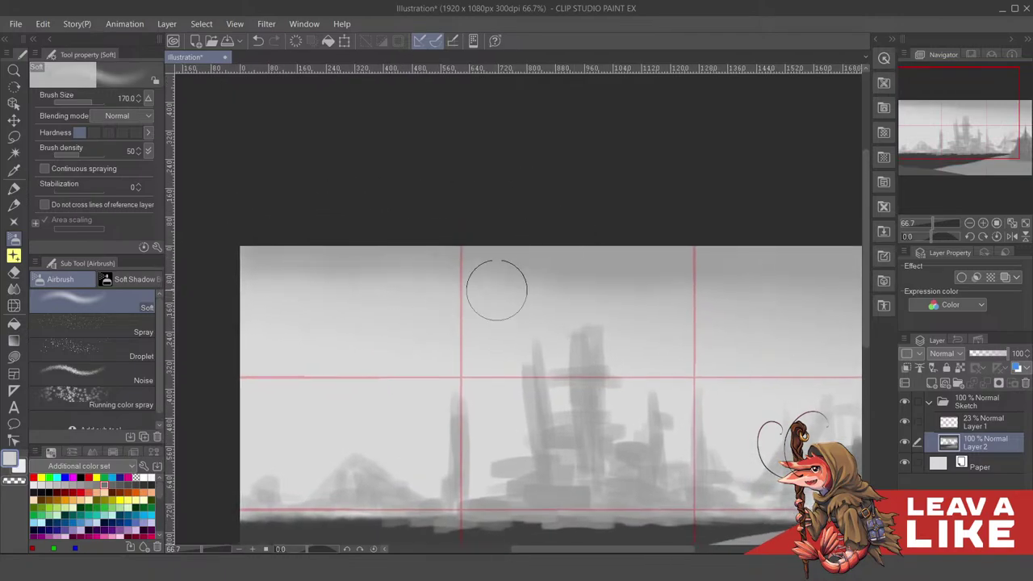
{"action": "left_click_drag", "start_coordinate": [759, 288], "coordinate": [695, 256]}
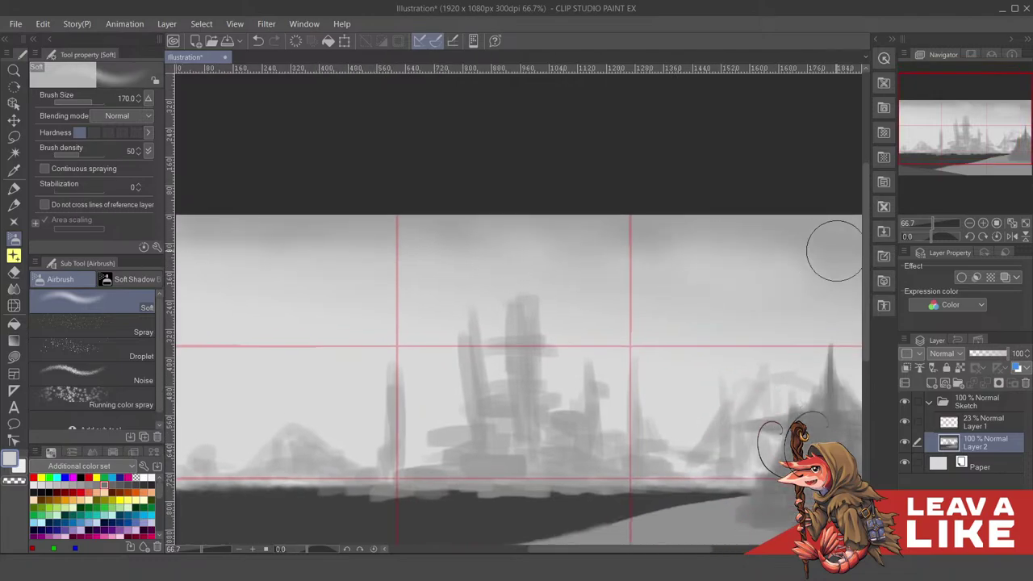
{"action": "left_click_drag", "start_coordinate": [835, 237], "coordinate": [733, 249]}
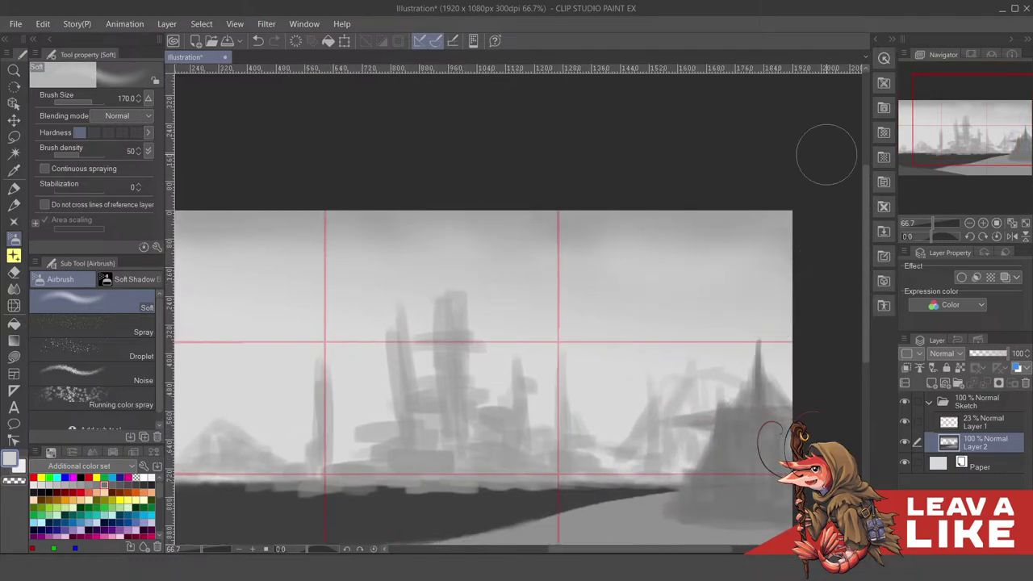
{"action": "scroll", "coordinate": [766, 211], "scroll_direction": "down", "scroll_amount": 1}
{"action": "scroll", "coordinate": [773, 233], "scroll_direction": "down", "scroll_amount": 1}
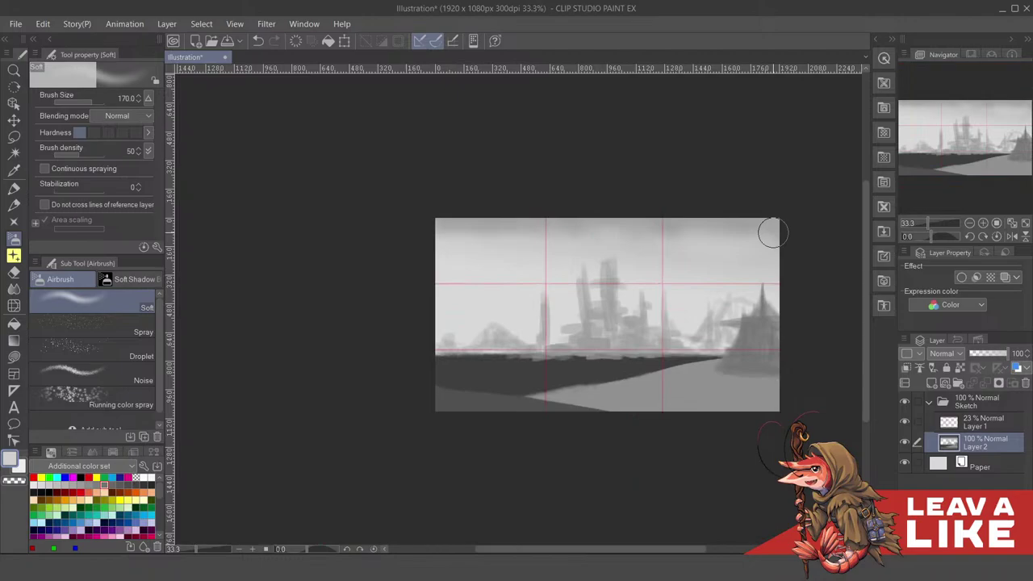
Sample a darker sky gray and airbrush soft cloud shading along the top of the sky
{"action": "scroll", "coordinate": [772, 232], "scroll_direction": "up", "scroll_amount": 1}
{"action": "left_click_drag", "start_coordinate": [757, 270], "coordinate": [745, 293]}
{"action": "left_click", "coordinate": [728, 268], "text": "alt"}
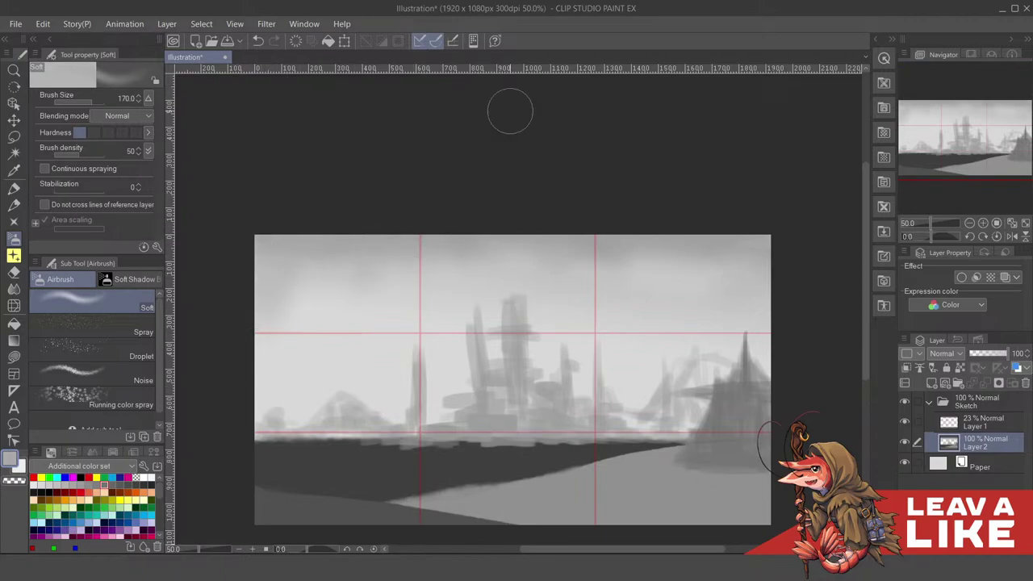
{"action": "scroll", "coordinate": [767, 342], "scroll_direction": "down", "scroll_amount": 1}
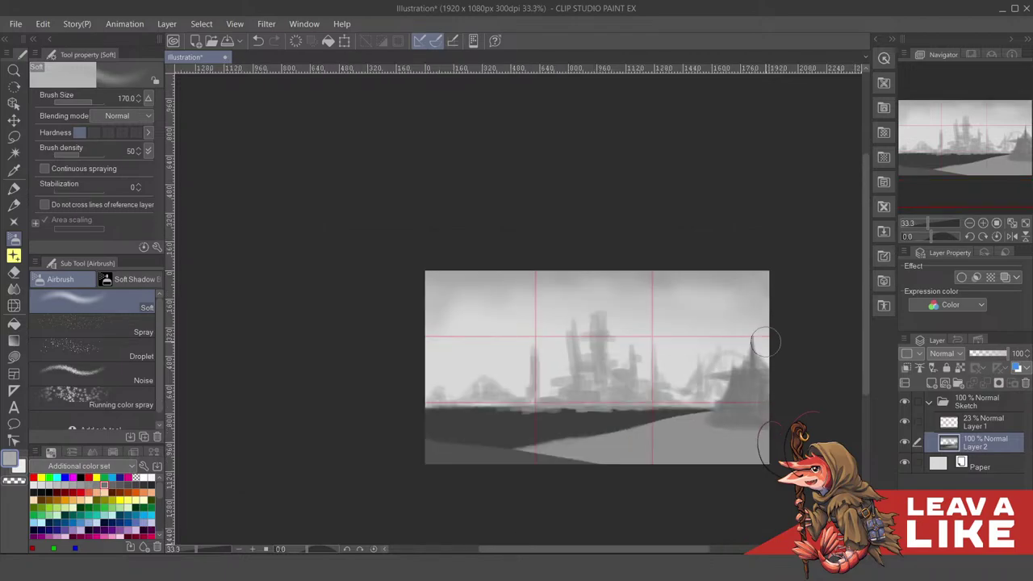
{"action": "scroll", "coordinate": [692, 428], "scroll_direction": "up", "scroll_amount": 1}
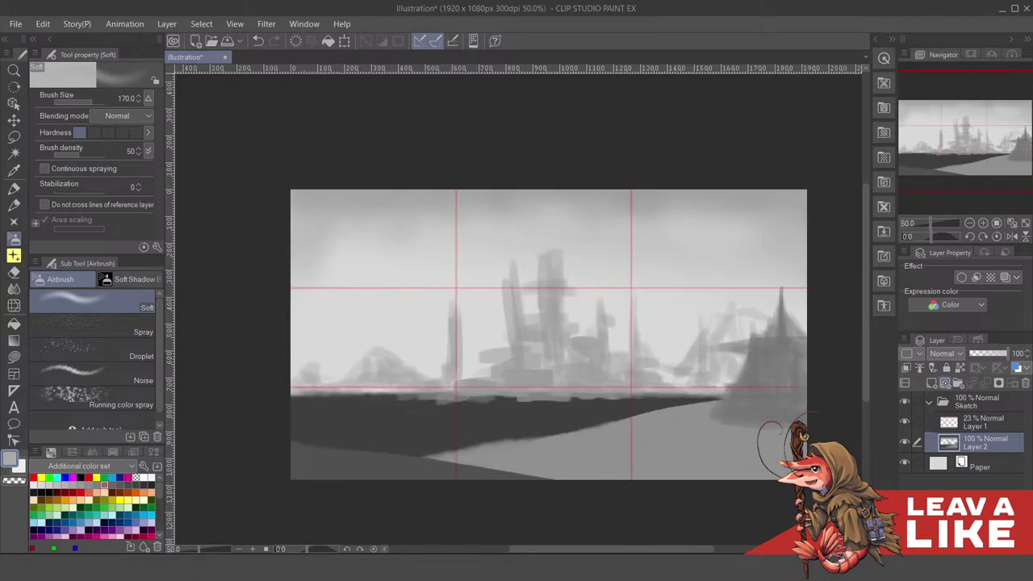
Add a new raster layer above the landscape layer and switch the drawing color to near-black
{"action": "left_click", "coordinate": [931, 383]}
{"action": "mouse_move", "coordinate": [671, 352]}
{"action": "left_mouse_down"}
{"action": "mouse_move", "coordinate": [695, 355]}
{"action": "mouse_move", "coordinate": [753, 404]}
{"action": "left_mouse_up"}
{"action": "mouse_move", "coordinate": [649, 406]}
{"action": "left_mouse_down"}
{"action": "mouse_move", "coordinate": [712, 424]}
{"action": "mouse_move", "coordinate": [648, 428]}
{"action": "left_mouse_up"}
{"action": "key", "text": "c"}
{"action": "key", "text": "c"}
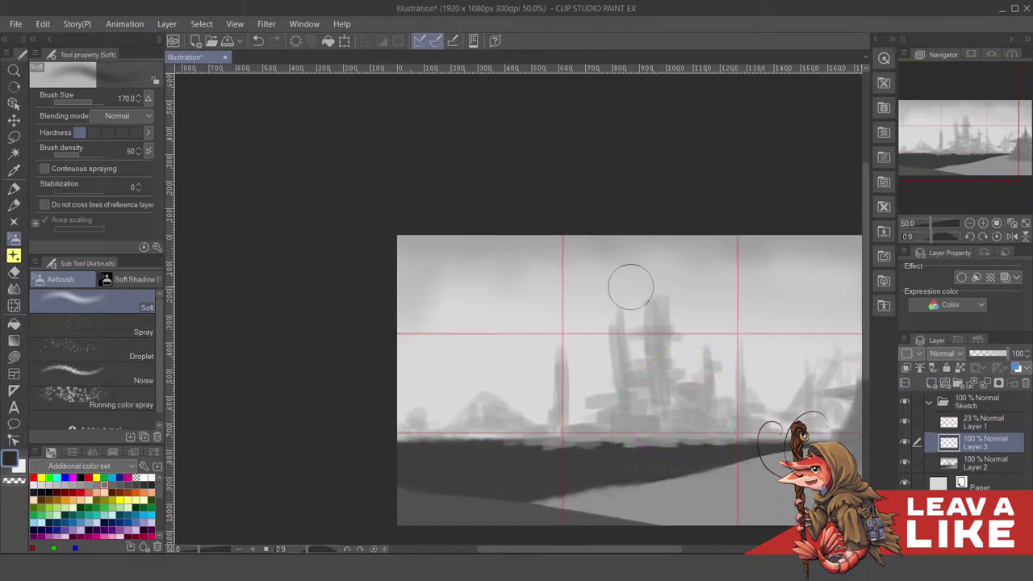
{"action": "left_click_drag", "start_coordinate": [630, 286], "coordinate": [636, 255]}
{"action": "key", "text": "b"}
{"action": "key", "text": "b"}
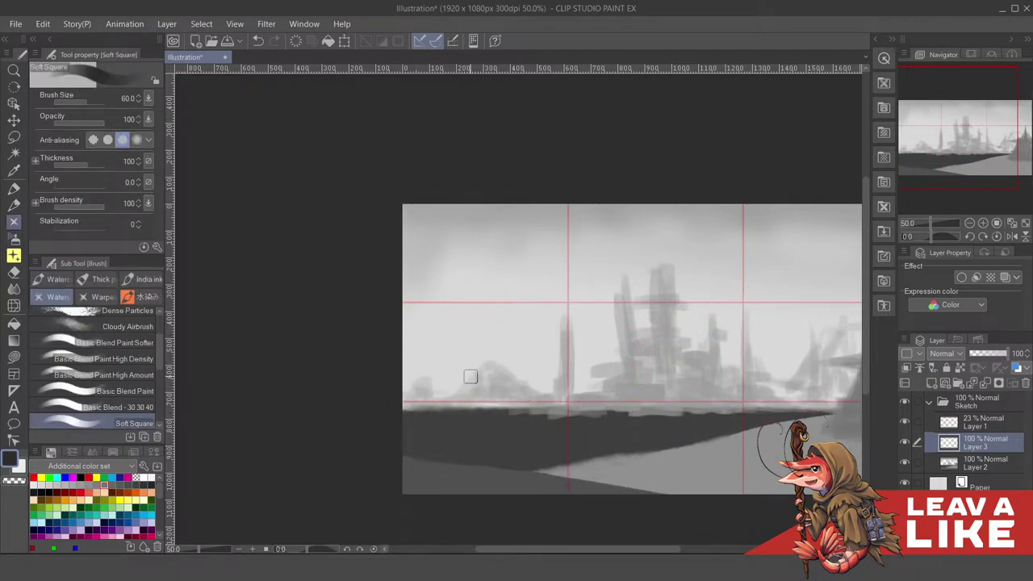
{"action": "mouse_move", "coordinate": [525, 348]}
{"action": "left_mouse_down"}
{"action": "mouse_move", "coordinate": [540, 336]}
{"action": "mouse_move", "coordinate": [533, 420]}
{"action": "left_mouse_up"}
{"action": "key", "text": "ctrl+z"}
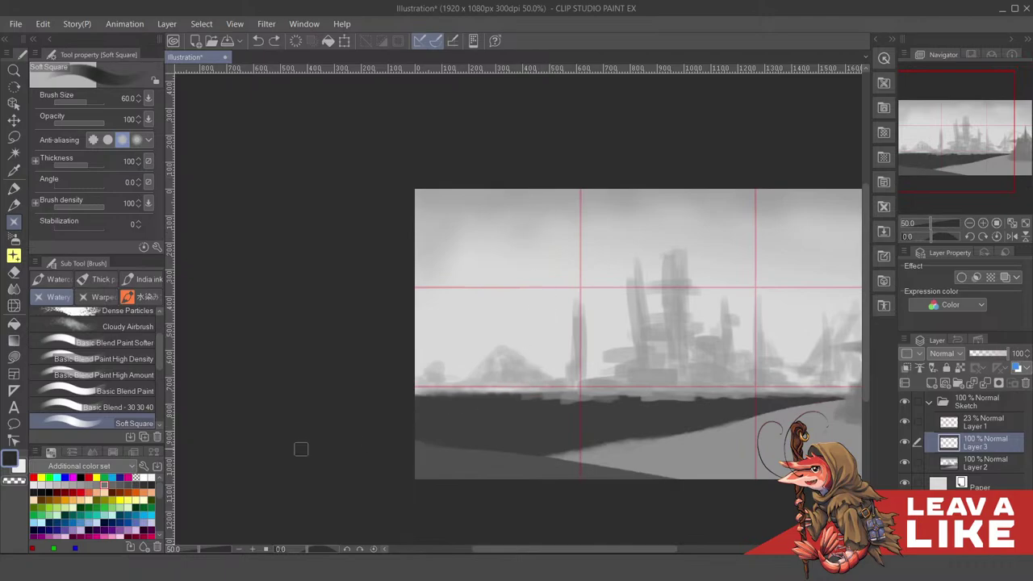
{"action": "scroll", "coordinate": [95, 367], "scroll_direction": "up", "scroll_amount": 3}
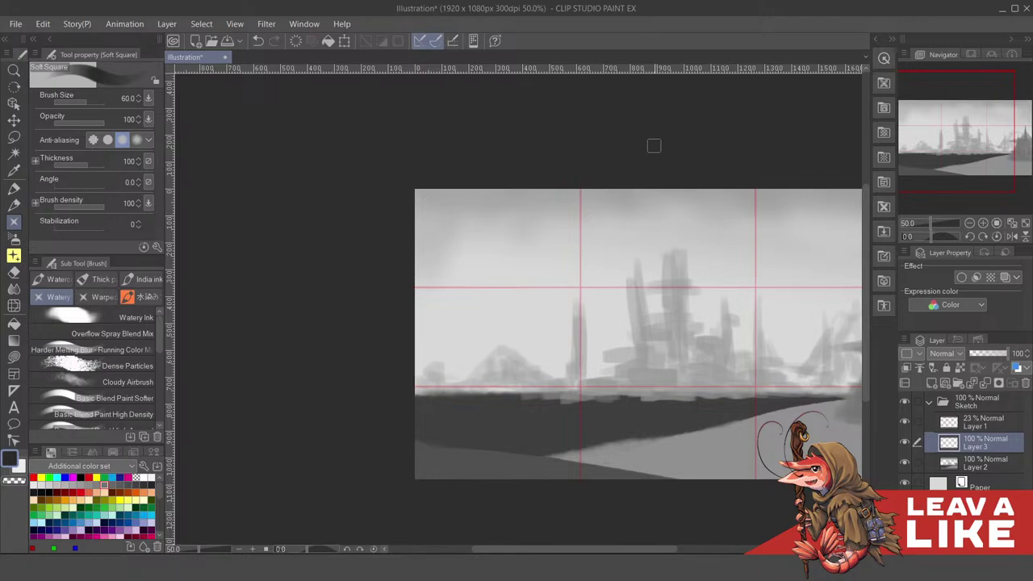
{"action": "left_click_drag", "start_coordinate": [648, 284], "coordinate": [675, 288]}
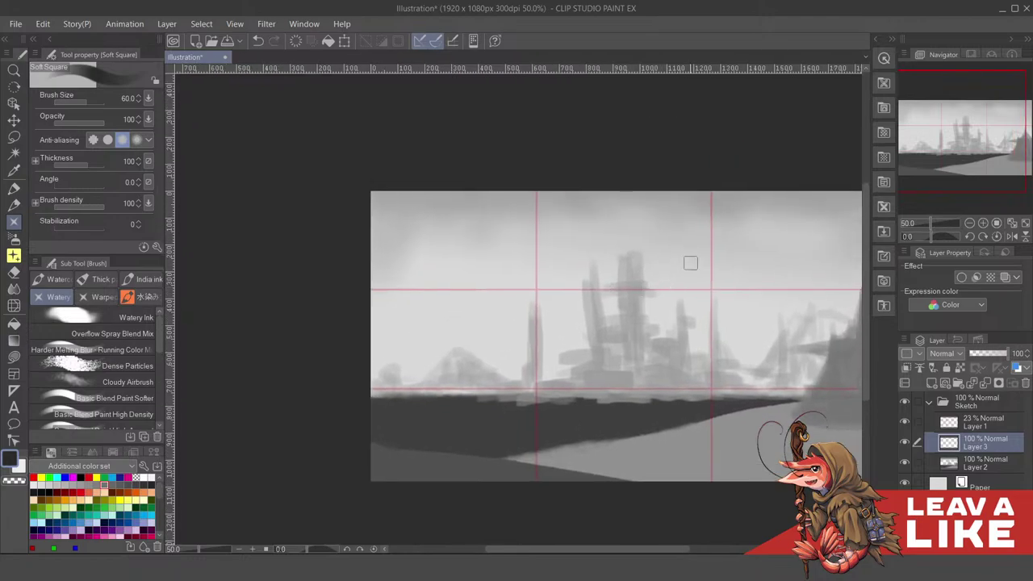
{"action": "mouse_move", "coordinate": [711, 255]}
{"action": "left_mouse_down"}
{"action": "mouse_move", "coordinate": [721, 255]}
{"action": "mouse_move", "coordinate": [670, 256]}
{"action": "mouse_move", "coordinate": [724, 257]}
{"action": "mouse_move", "coordinate": [715, 247]}
{"action": "mouse_move", "coordinate": [629, 294]}
{"action": "left_mouse_up"}
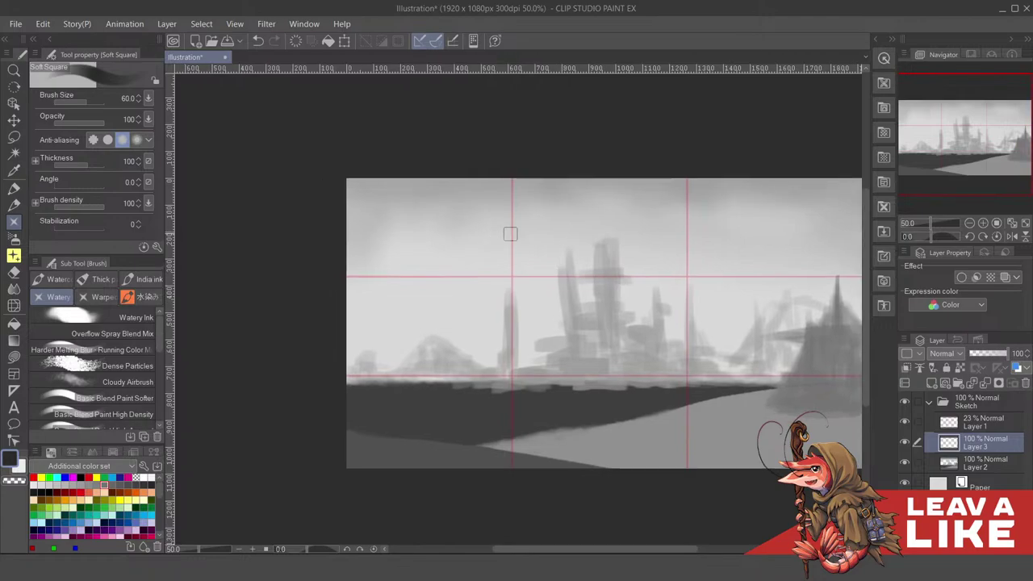
{"action": "mouse_move", "coordinate": [510, 235]}
{"action": "left_mouse_down"}
{"action": "mouse_move", "coordinate": [512, 246]}
{"action": "mouse_move", "coordinate": [517, 231]}
{"action": "left_mouse_up"}
{"action": "key", "text": "ctrl+z"}
{"action": "left_click_drag", "start_coordinate": [564, 260], "coordinate": [527, 267]}
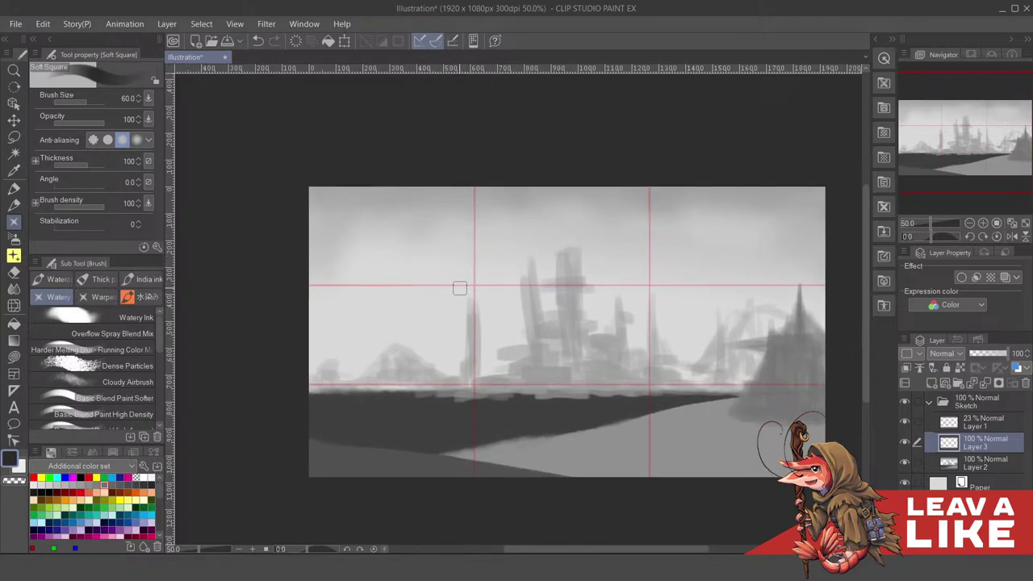
Switch to the 鉛筆R pencil sub tool, testing a stroke on the canvas and undoing it
{"action": "key", "text": "p"}
{"action": "key", "text": "p"}
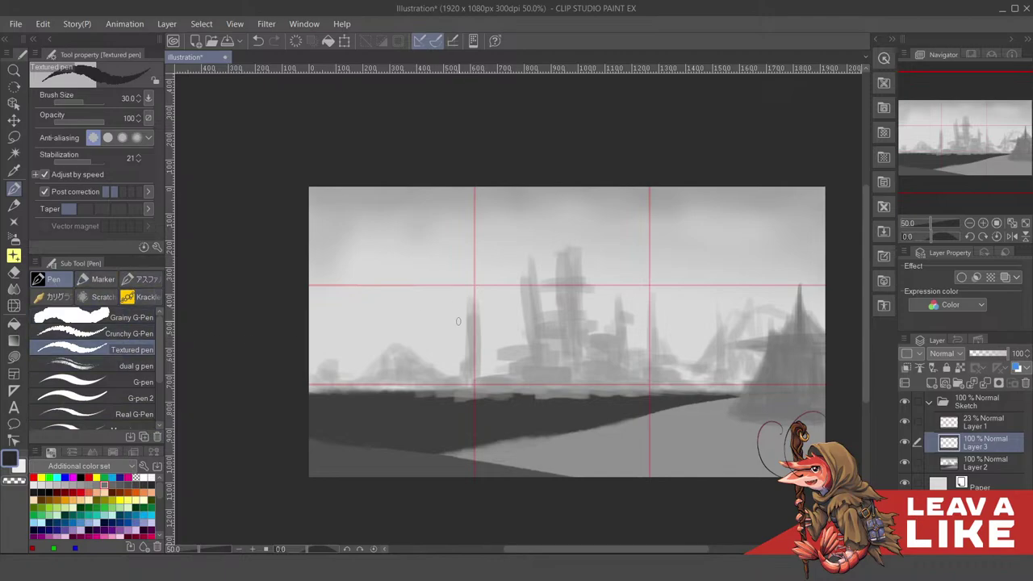
{"action": "key", "text": "p"}
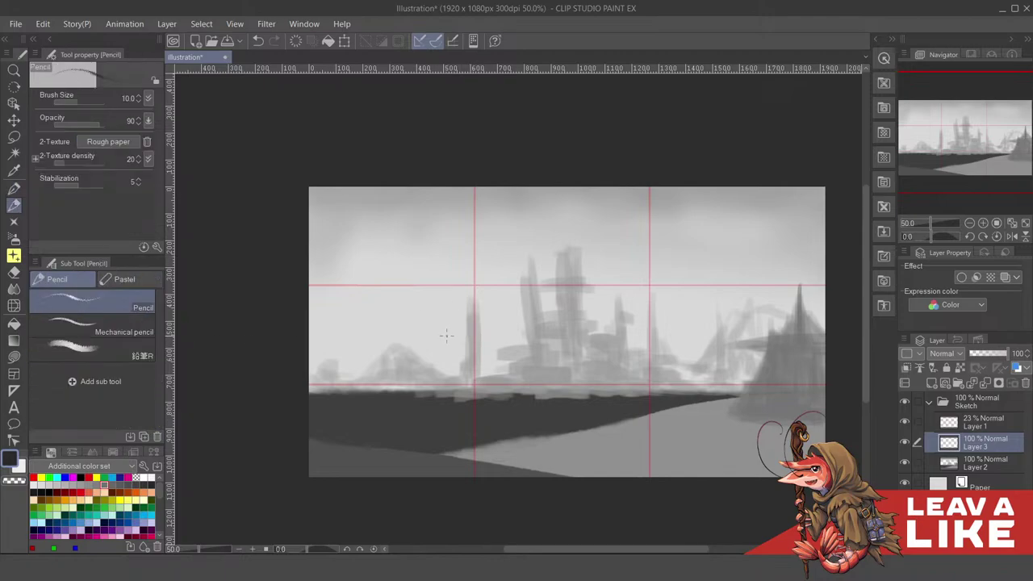
{"action": "left_click", "coordinate": [145, 355]}
{"action": "mouse_move", "coordinate": [464, 287]}
{"action": "left_mouse_down"}
{"action": "mouse_move", "coordinate": [452, 338]}
{"action": "mouse_move", "coordinate": [559, 326]}
{"action": "mouse_move", "coordinate": [524, 339]}
{"action": "left_mouse_up"}
{"action": "key", "text": "ctrl+z"}
{"action": "key", "text": "ctrl+z"}
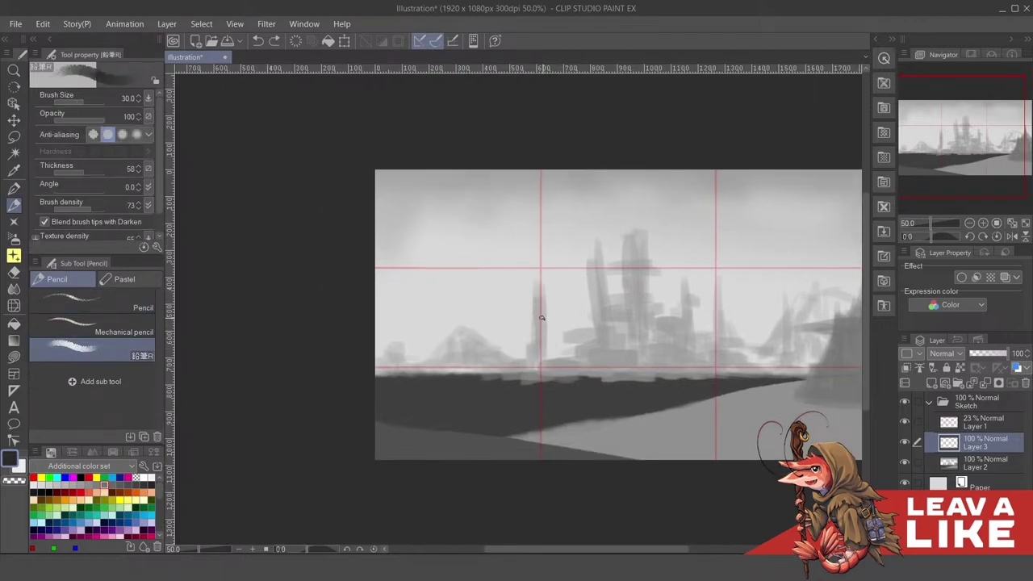
Increase the pencil's brush size to 70
{"action": "mouse_move", "coordinate": [543, 299]}
{"action": "left_mouse_down"}
{"action": "mouse_move", "coordinate": [556, 303]}
{"action": "mouse_move", "coordinate": [552, 282]}
{"action": "mouse_move", "coordinate": [546, 292]}
{"action": "left_mouse_up"}
{"action": "key", "text": "bracketright"}
{"action": "key", "text": "bracketright"}
{"action": "key", "text": "bracketright"}
{"action": "key", "text": "bracketright"}
{"action": "key", "text": "ctrl+z"}
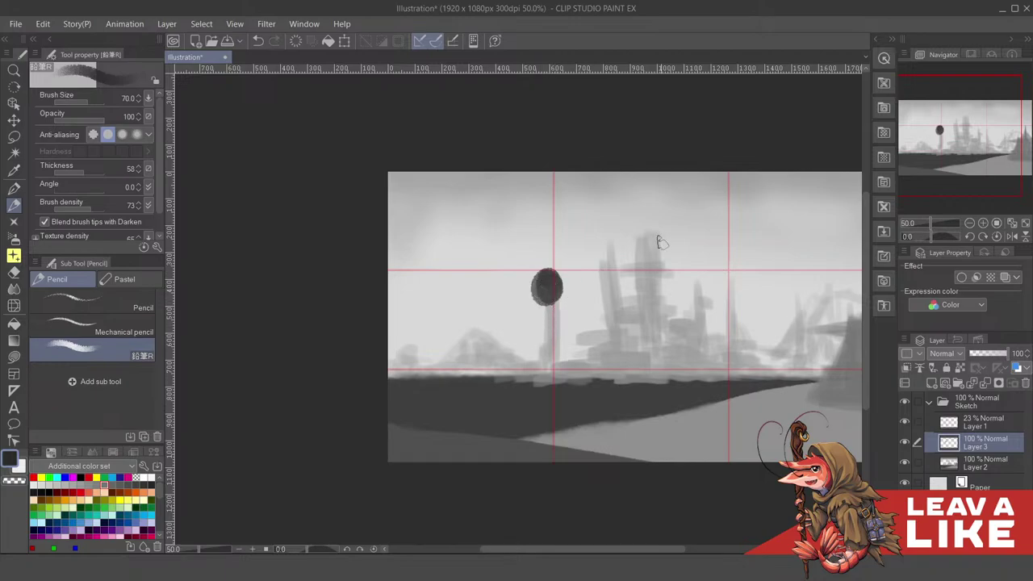
Try sketching a figure with a round head and a straight body on the left vertical grid line
{"action": "left_click_drag", "start_coordinate": [683, 256], "coordinate": [692, 270]}
{"action": "left_click_drag", "start_coordinate": [551, 321], "coordinate": [558, 468]}
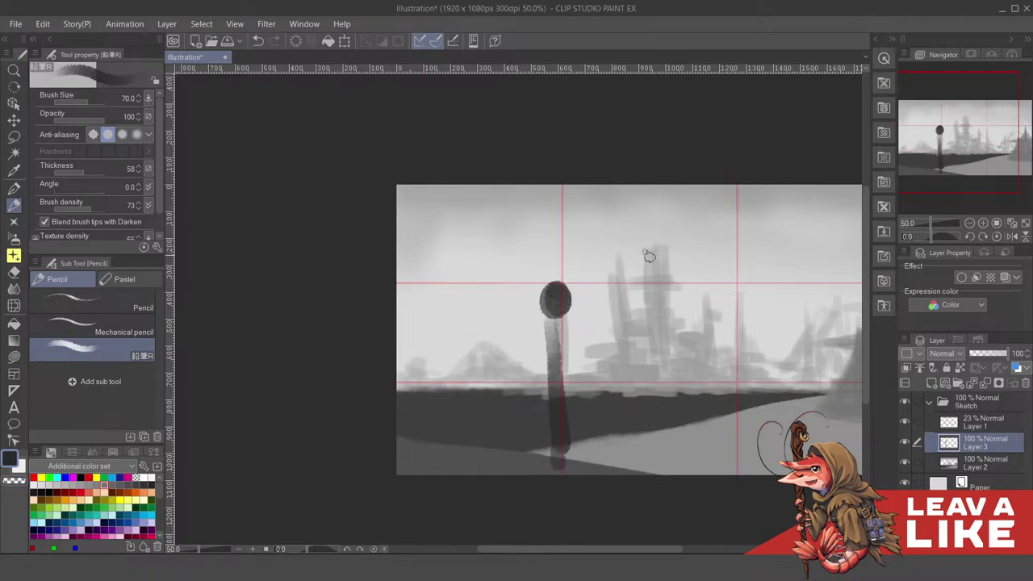
{"action": "key", "text": "ctrl+z"}
{"action": "scroll", "coordinate": [600, 323], "scroll_direction": "down", "scroll_amount": 1}
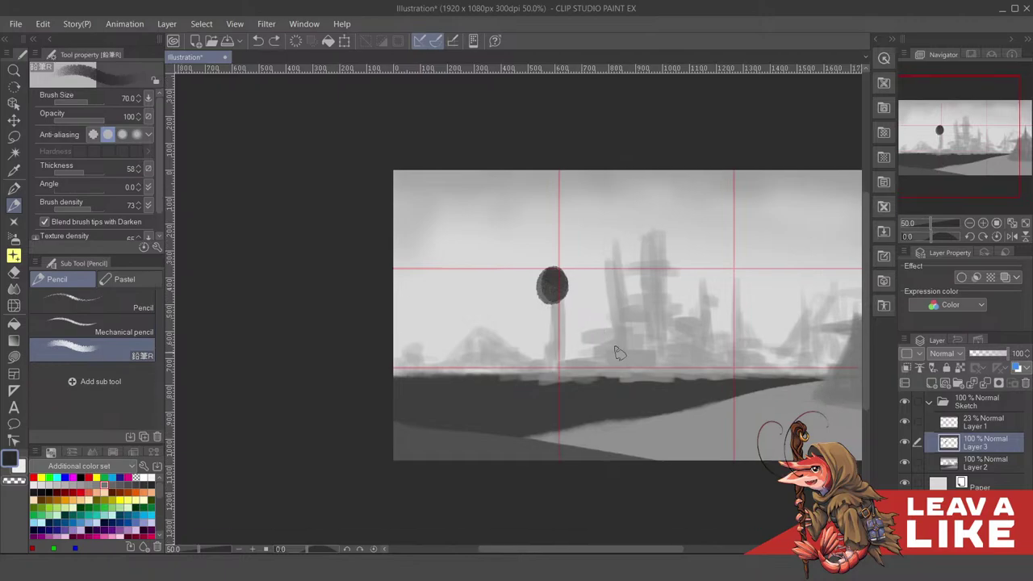
{"action": "key", "text": "ctrl+z"}
{"action": "key", "text": "ctrl+z"}
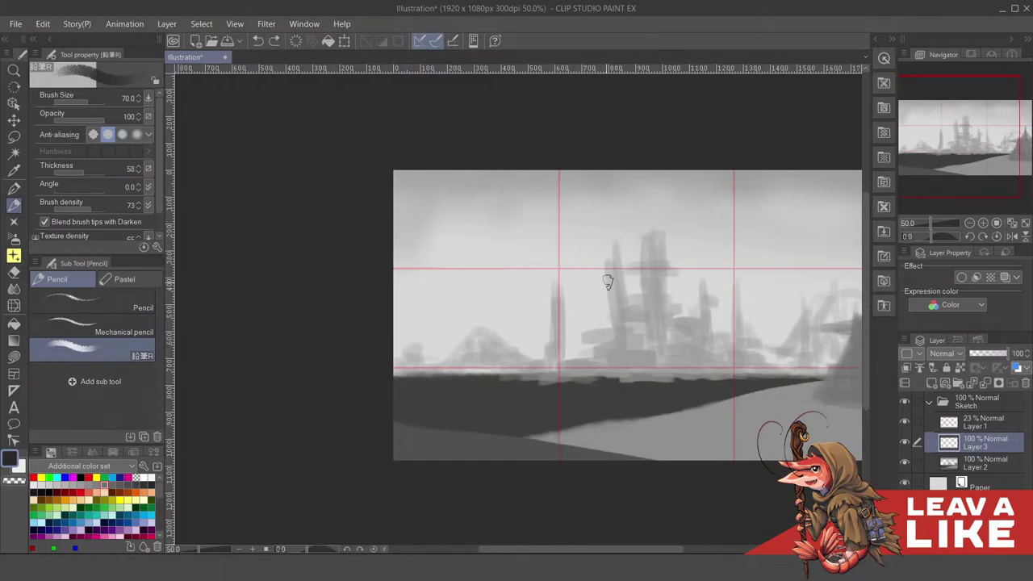
Sketch a dark standing figure's head, torso and legs just right of the left vertical grid line
{"action": "mouse_move", "coordinate": [606, 271]}
{"action": "left_mouse_down"}
{"action": "mouse_move", "coordinate": [589, 288]}
{"action": "mouse_move", "coordinate": [598, 310]}
{"action": "left_mouse_up"}
{"action": "mouse_move", "coordinate": [608, 305]}
{"action": "left_mouse_down"}
{"action": "mouse_move", "coordinate": [605, 347]}
{"action": "mouse_move", "coordinate": [590, 309]}
{"action": "mouse_move", "coordinate": [601, 375]}
{"action": "mouse_move", "coordinate": [607, 323]}
{"action": "mouse_move", "coordinate": [595, 345]}
{"action": "left_mouse_up"}
{"action": "mouse_move", "coordinate": [596, 385]}
{"action": "left_mouse_down"}
{"action": "mouse_move", "coordinate": [585, 456]}
{"action": "mouse_move", "coordinate": [581, 433]}
{"action": "left_mouse_up"}
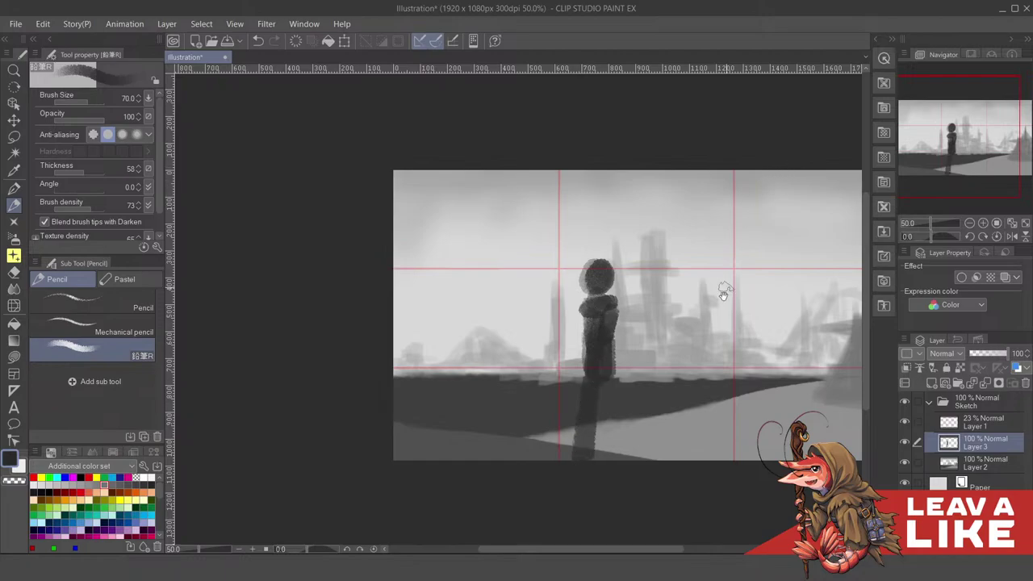
{"action": "left_click_drag", "start_coordinate": [727, 291], "coordinate": [717, 285]}
{"action": "left_click_drag", "start_coordinate": [599, 375], "coordinate": [599, 419]}
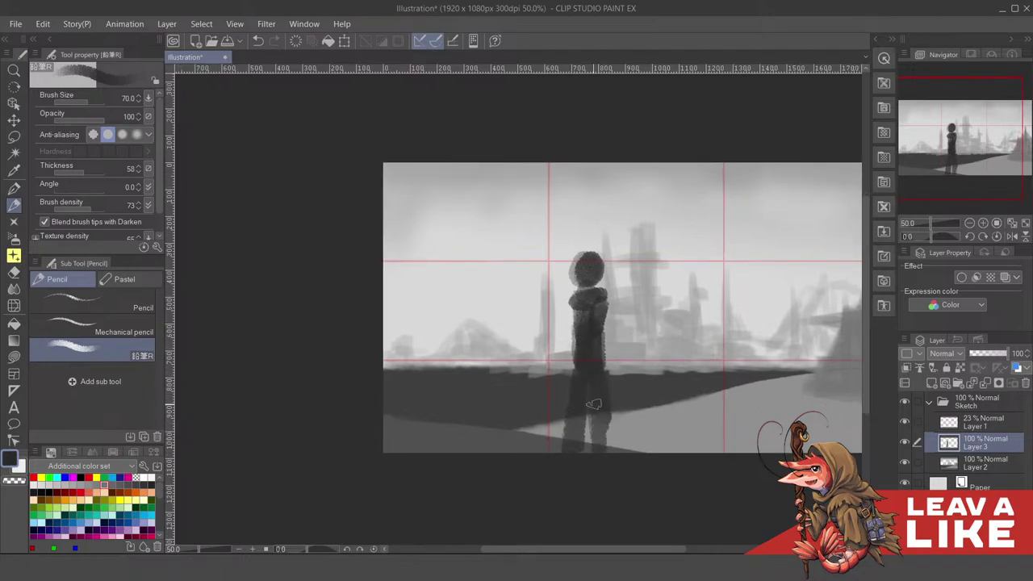
{"action": "left_click_drag", "start_coordinate": [603, 371], "coordinate": [608, 390]}
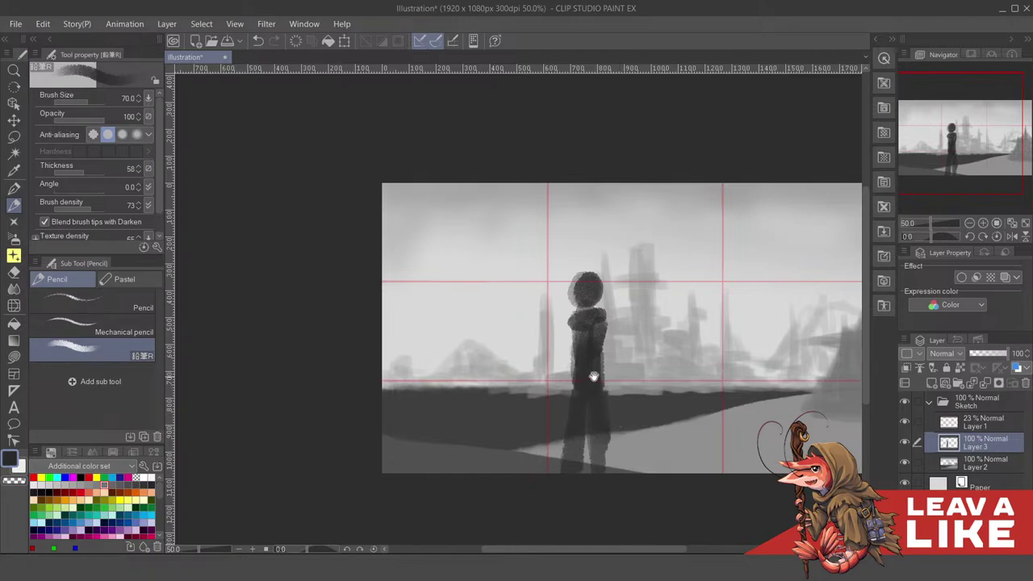
Sketch the figure's left-side arm bent at the elbow, with the forearm and hand raised
{"action": "left_click_drag", "start_coordinate": [592, 376], "coordinate": [599, 375]}
{"action": "left_click_drag", "start_coordinate": [576, 322], "coordinate": [564, 355]}
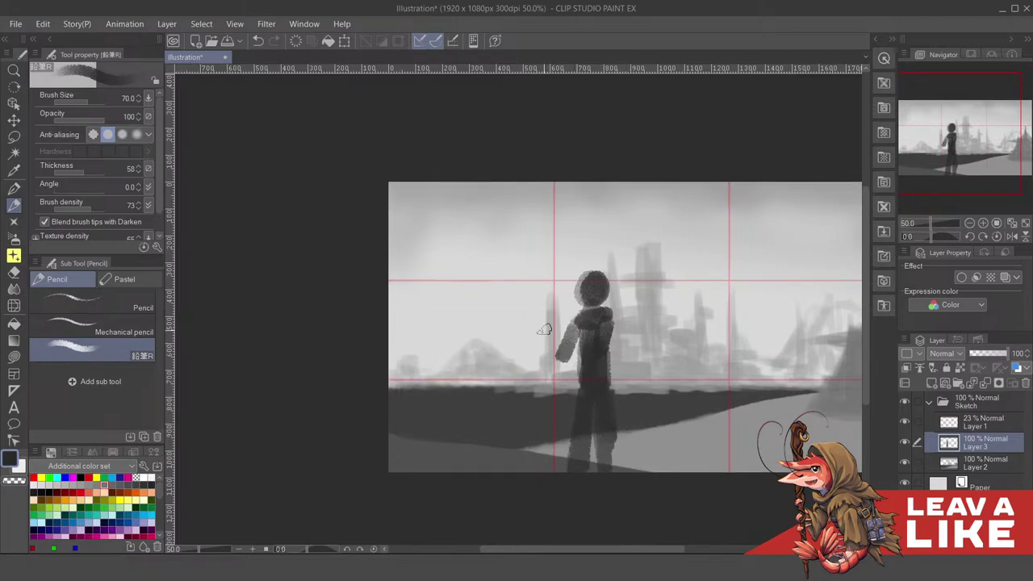
{"action": "key", "text": "ctrl+z"}
{"action": "mouse_move", "coordinate": [579, 320]}
{"action": "left_mouse_down"}
{"action": "mouse_move", "coordinate": [558, 352]}
{"action": "mouse_move", "coordinate": [572, 327]}
{"action": "mouse_move", "coordinate": [543, 349]}
{"action": "mouse_move", "coordinate": [538, 327]}
{"action": "mouse_move", "coordinate": [557, 355]}
{"action": "mouse_move", "coordinate": [552, 314]}
{"action": "mouse_move", "coordinate": [543, 320]}
{"action": "left_mouse_up"}
{"action": "key", "text": "ctrl+z"}
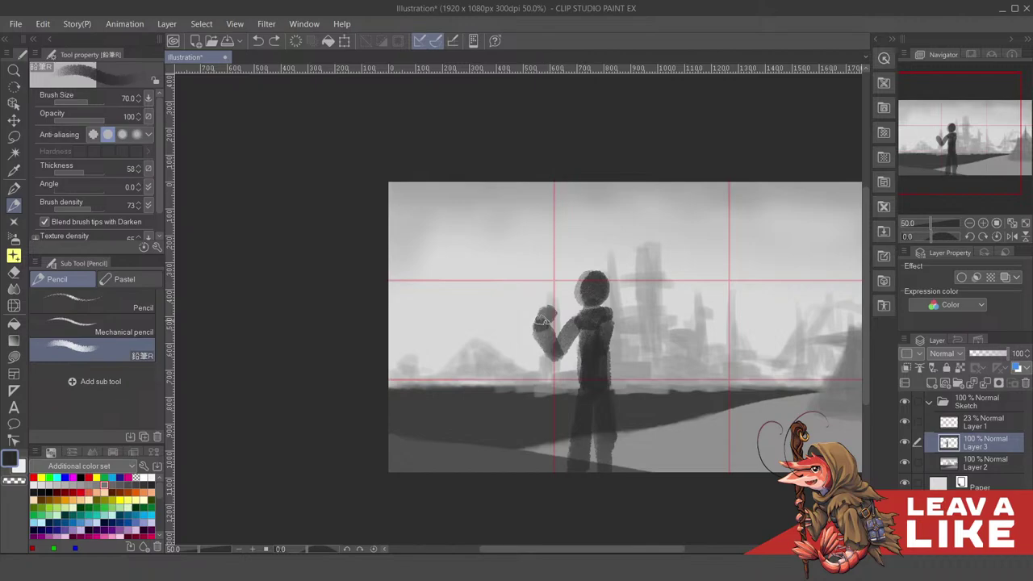
Darken and thicken the figure's torso and legs down to the canvas's lower edge
{"action": "mouse_move", "coordinate": [608, 368]}
{"action": "left_mouse_down"}
{"action": "mouse_move", "coordinate": [603, 356]}
{"action": "mouse_move", "coordinate": [628, 357]}
{"action": "left_mouse_up"}
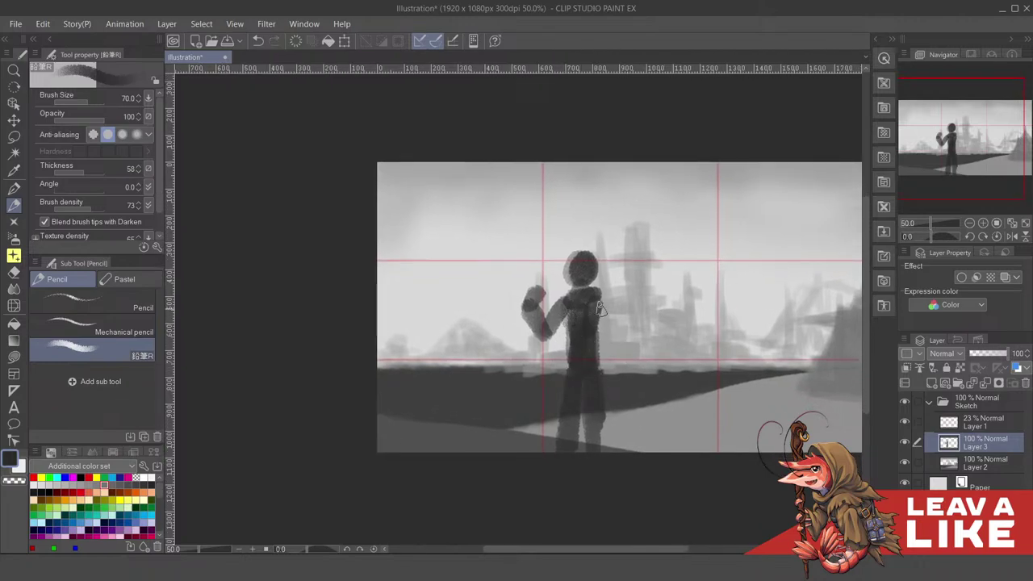
{"action": "left_click_drag", "start_coordinate": [601, 307], "coordinate": [594, 320]}
{"action": "mouse_move", "coordinate": [578, 361]}
{"action": "left_mouse_down"}
{"action": "mouse_move", "coordinate": [565, 373]}
{"action": "mouse_move", "coordinate": [562, 419]}
{"action": "mouse_move", "coordinate": [589, 432]}
{"action": "mouse_move", "coordinate": [590, 460]}
{"action": "left_mouse_up"}
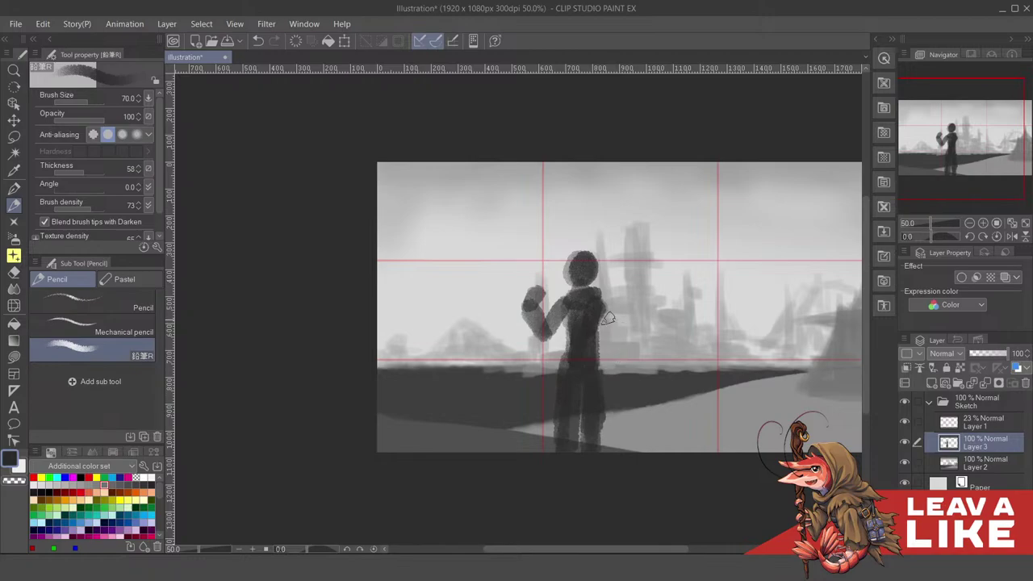
Reduce the brush size to 50 and sketch the figure's right-side arm bent outward with a hand
{"action": "left_click_drag", "start_coordinate": [599, 297], "coordinate": [605, 335]}
{"action": "key", "text": "ctrl+z"}
{"action": "key", "text": "bracketleft"}
{"action": "key", "text": "bracketleft"}
{"action": "left_click_drag", "start_coordinate": [602, 292], "coordinate": [619, 340]}
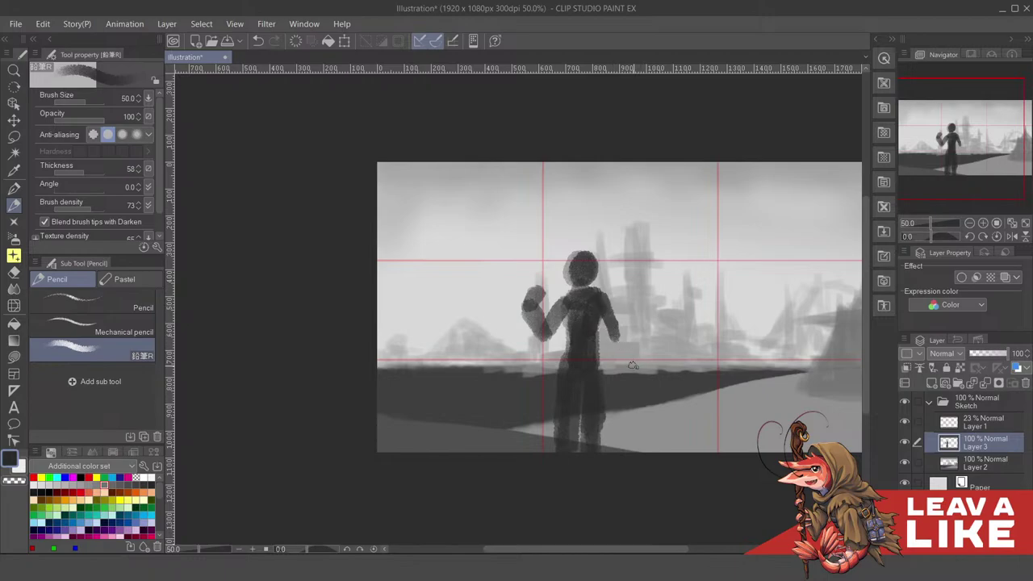
{"action": "mouse_move", "coordinate": [621, 342]}
{"action": "left_mouse_down"}
{"action": "mouse_move", "coordinate": [645, 318]}
{"action": "mouse_move", "coordinate": [629, 313]}
{"action": "mouse_move", "coordinate": [641, 332]}
{"action": "left_mouse_up"}
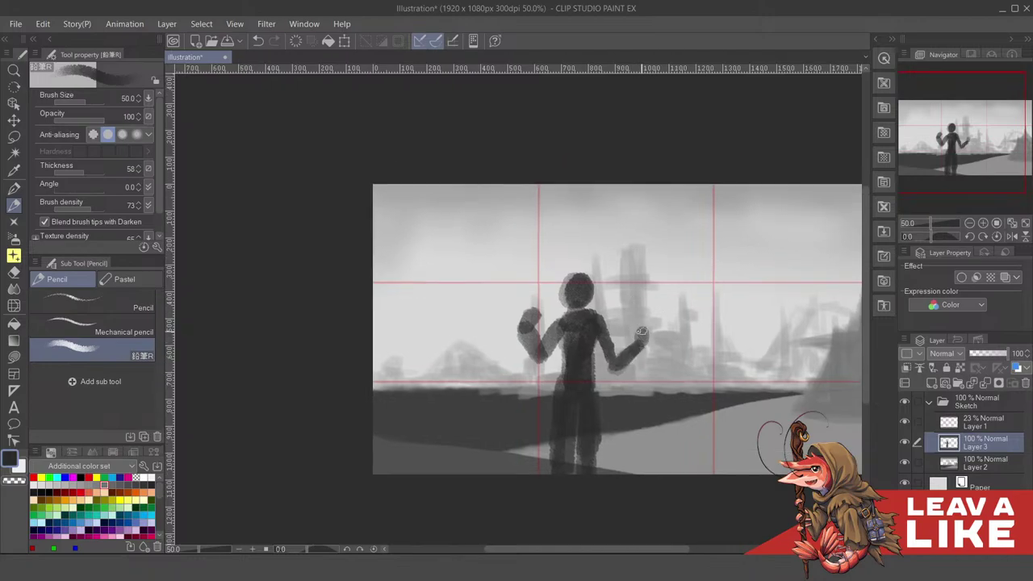
{"action": "key", "text": "ctrl+z"}
Draw a long slanted spear shaft through the right-side hand, reaching down to the canvas's lower edge
{"action": "left_click_drag", "start_coordinate": [615, 241], "coordinate": [673, 474]}
{"action": "mouse_move", "coordinate": [620, 276]}
{"action": "left_mouse_down"}
{"action": "mouse_move", "coordinate": [618, 305]}
{"action": "mouse_move", "coordinate": [671, 506]}
{"action": "left_mouse_up"}
{"action": "left_click_drag", "start_coordinate": [640, 448], "coordinate": [634, 430]}
{"action": "key", "text": "ctrl+z"}
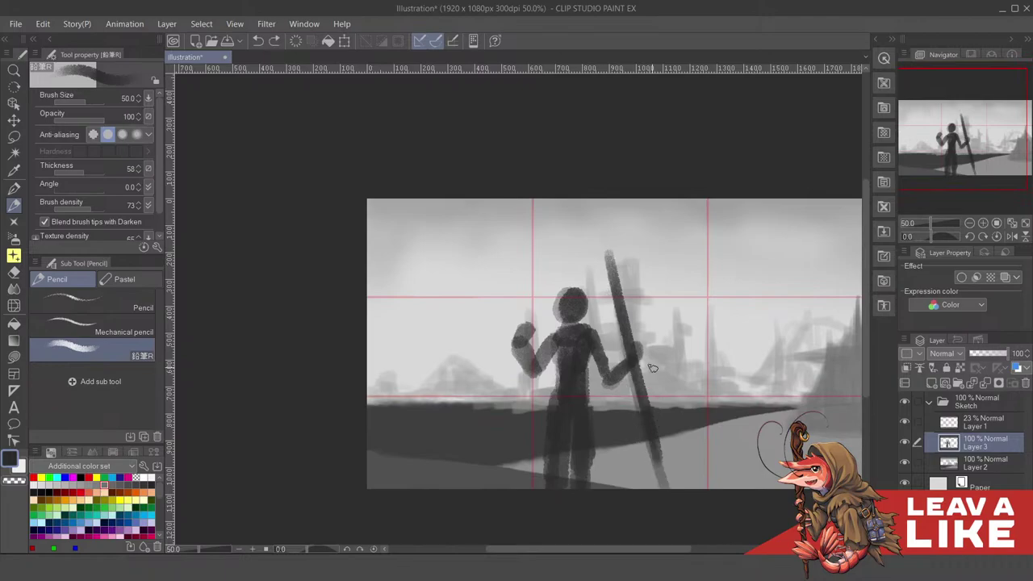
Paint a pointed spearhead with a thick collar on the shaft and thicken the spear's lower end
{"action": "mouse_move", "coordinate": [596, 275]}
{"action": "left_mouse_down"}
{"action": "mouse_move", "coordinate": [622, 274]}
{"action": "mouse_move", "coordinate": [594, 208]}
{"action": "mouse_move", "coordinate": [616, 262]}
{"action": "left_mouse_up"}
{"action": "mouse_move", "coordinate": [597, 213]}
{"action": "left_mouse_down"}
{"action": "mouse_move", "coordinate": [614, 294]}
{"action": "mouse_move", "coordinate": [614, 262]}
{"action": "left_mouse_up"}
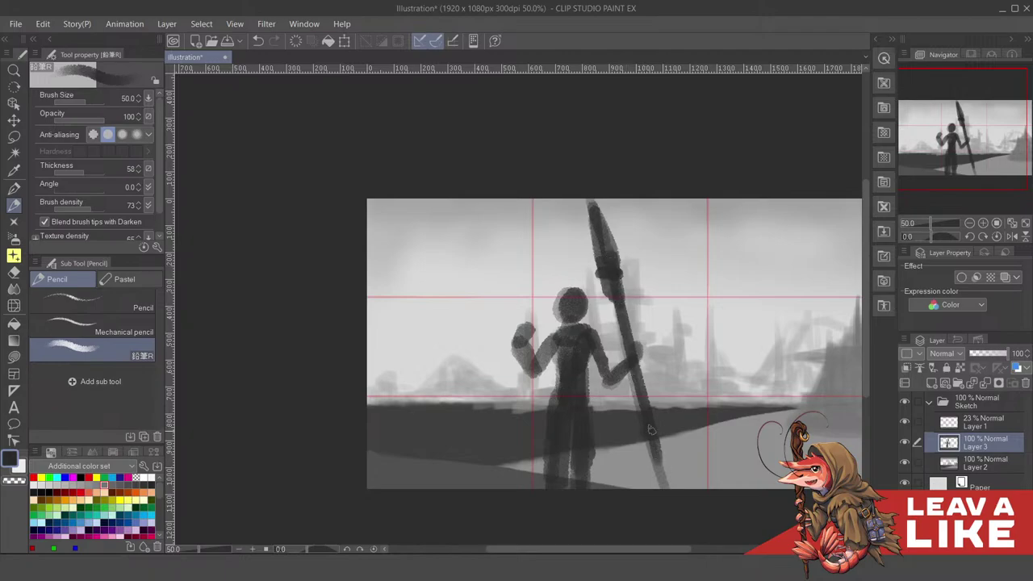
{"action": "mouse_move", "coordinate": [649, 436]}
{"action": "left_mouse_down"}
{"action": "mouse_move", "coordinate": [670, 488]}
{"action": "mouse_move", "coordinate": [659, 488]}
{"action": "left_mouse_up"}
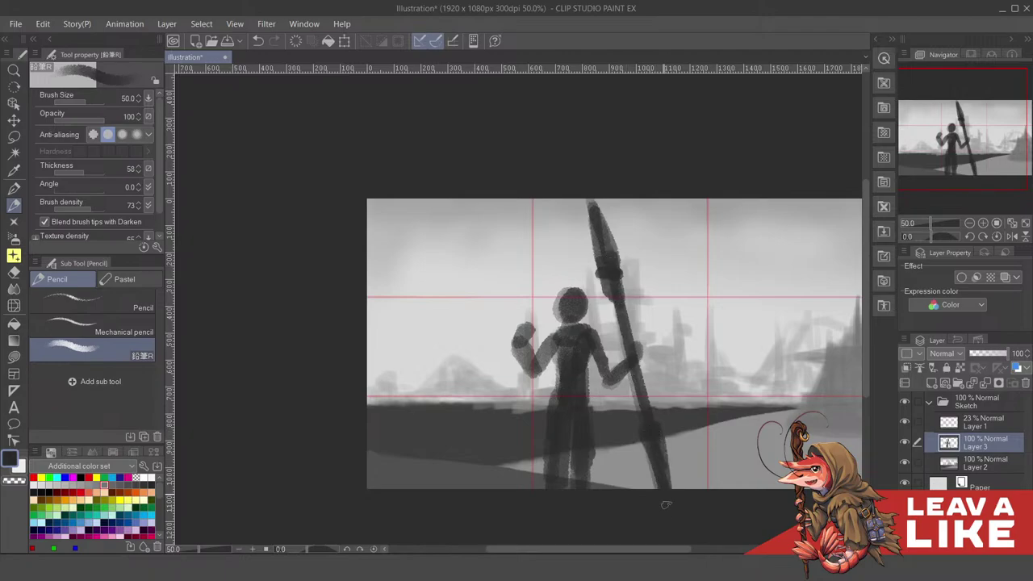
{"action": "left_click_drag", "start_coordinate": [645, 413], "coordinate": [645, 422]}
{"action": "left_click_drag", "start_coordinate": [766, 401], "coordinate": [648, 374]}
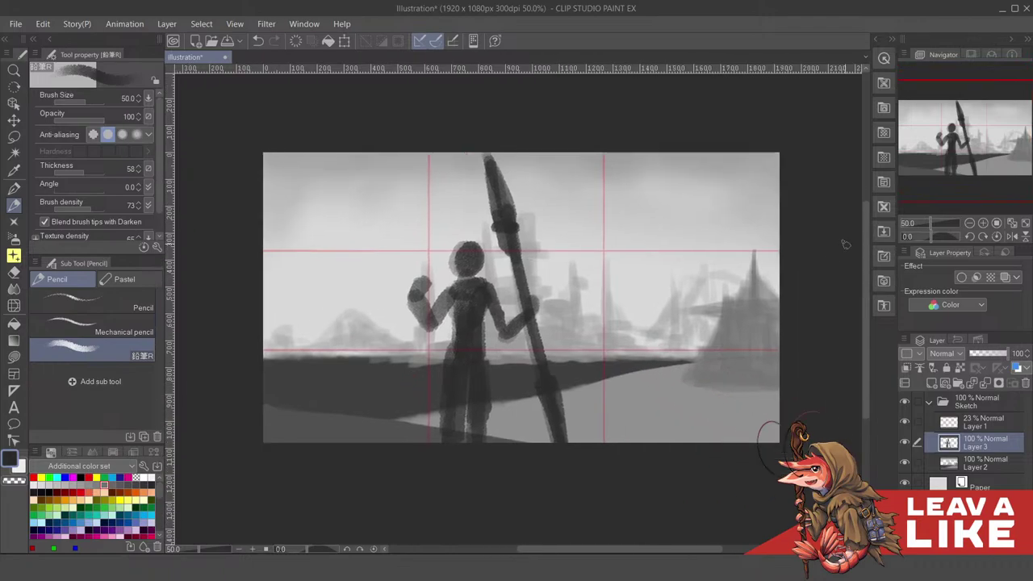
{"action": "left_click_drag", "start_coordinate": [564, 340], "coordinate": [707, 355]}
{"action": "left_click_drag", "start_coordinate": [779, 263], "coordinate": [737, 290]}
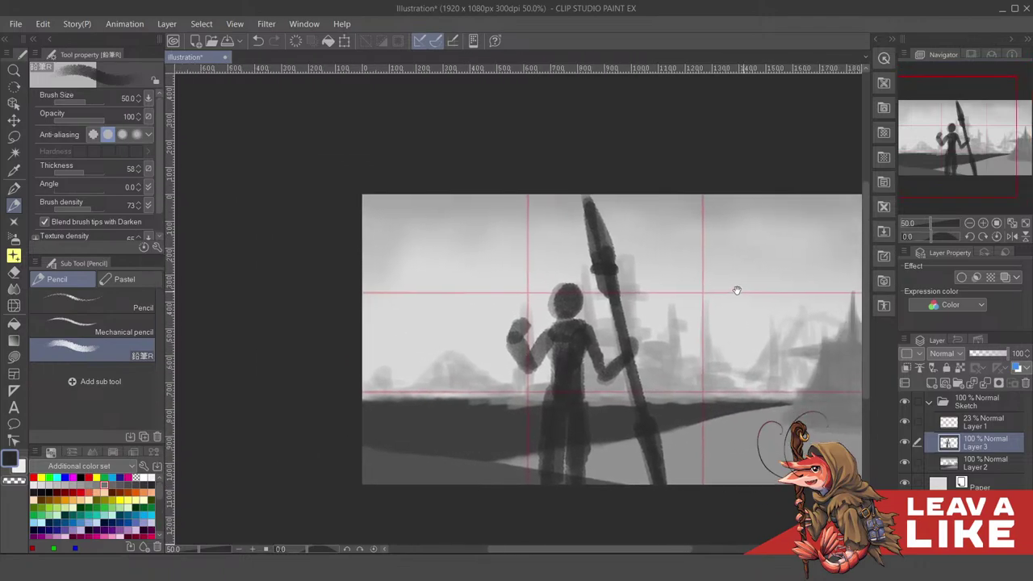
{"action": "scroll", "coordinate": [737, 291], "scroll_direction": "right", "scroll_amount": 3}
{"action": "scroll", "coordinate": [737, 290], "scroll_direction": "down", "scroll_amount": 2}
Start saving the illustration in CLIP STUDIO FORMAT and go up to the RECORDINGS folder
{"action": "key", "text": "ctrl+s"}
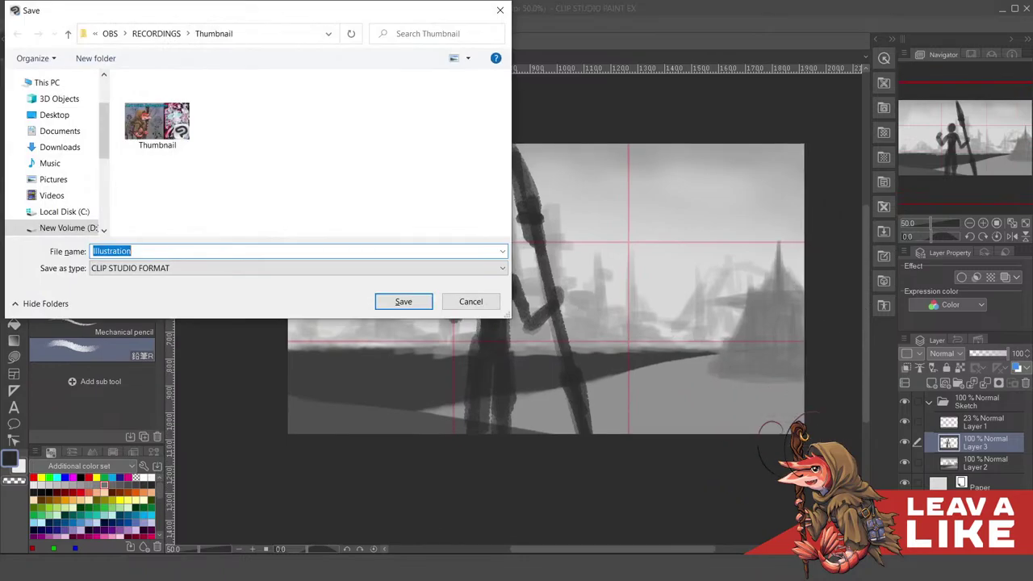
{"action": "left_click", "coordinate": [338, 169]}
{"action": "key", "text": "BackSpace"}
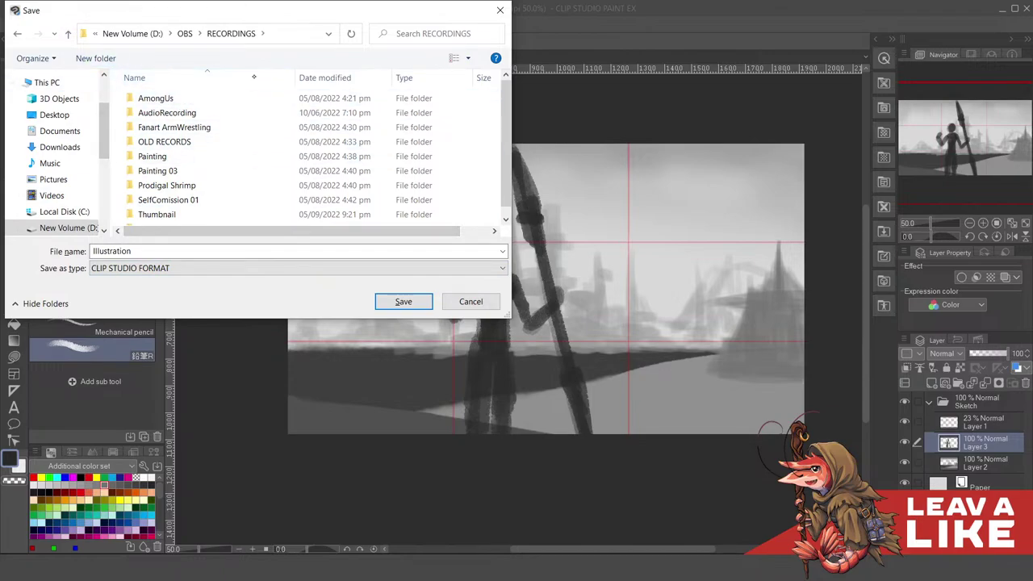
Choose the GAWR GURA folder inside 01 - DESIGN, 0 - COMISSIONS on the D: drive as the save location
{"action": "left_click", "coordinate": [50, 228]}
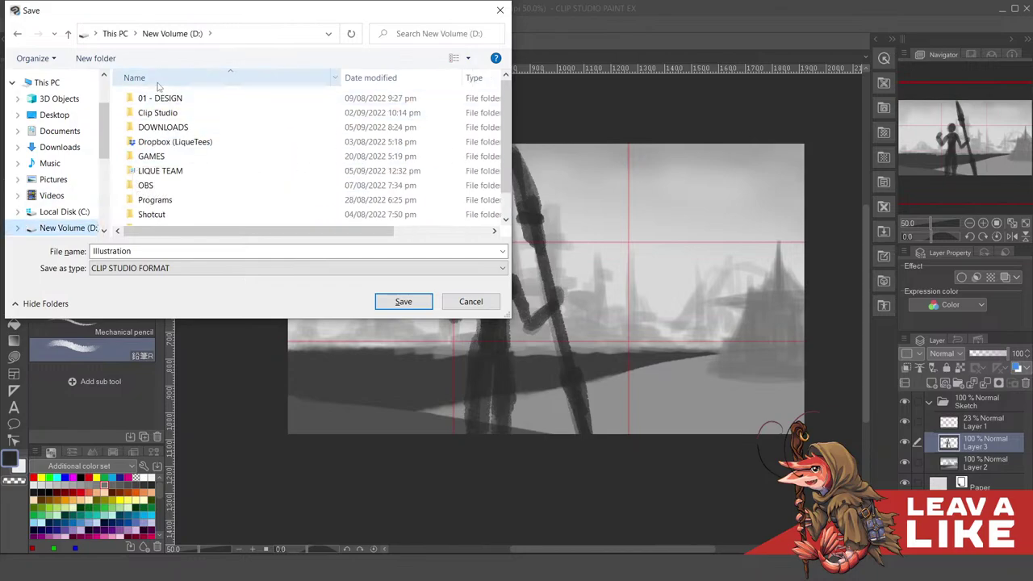
{"action": "double_click", "coordinate": [164, 98]}
{"action": "double_click", "coordinate": [234, 122]}
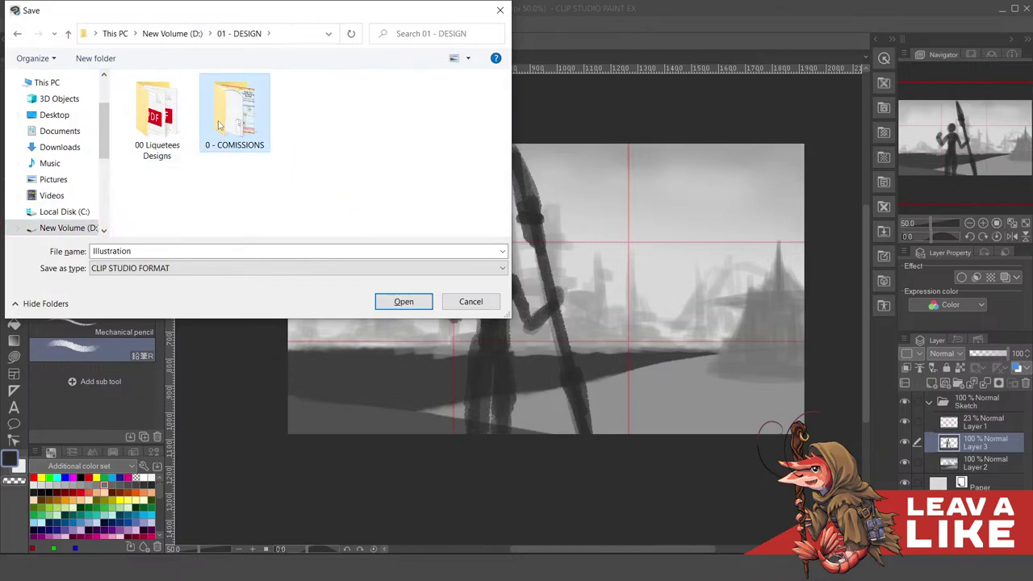
{"action": "scroll", "coordinate": [206, 139], "scroll_direction": "down", "scroll_amount": 6}
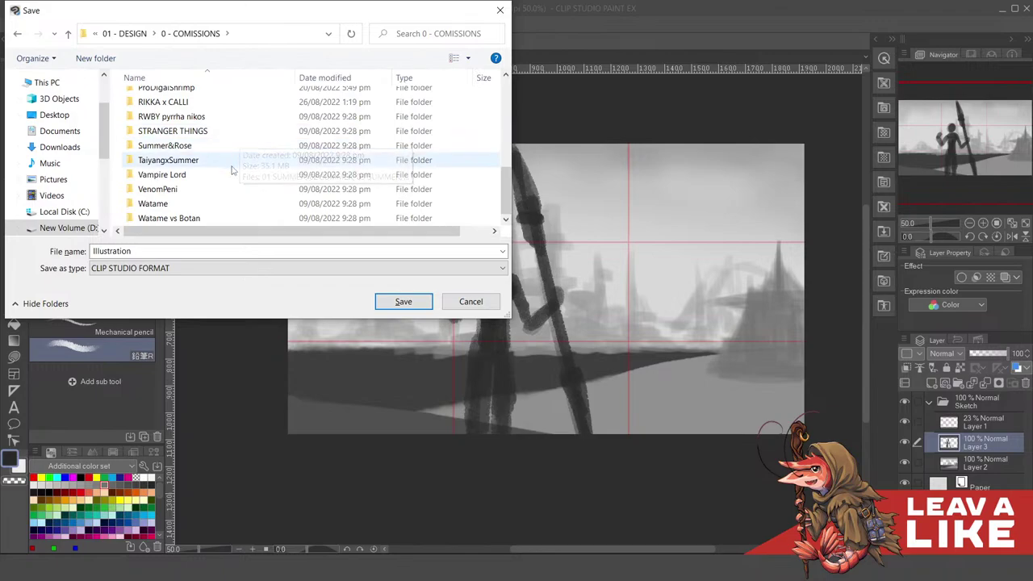
{"action": "scroll", "coordinate": [205, 176], "scroll_direction": "up", "scroll_amount": 4}
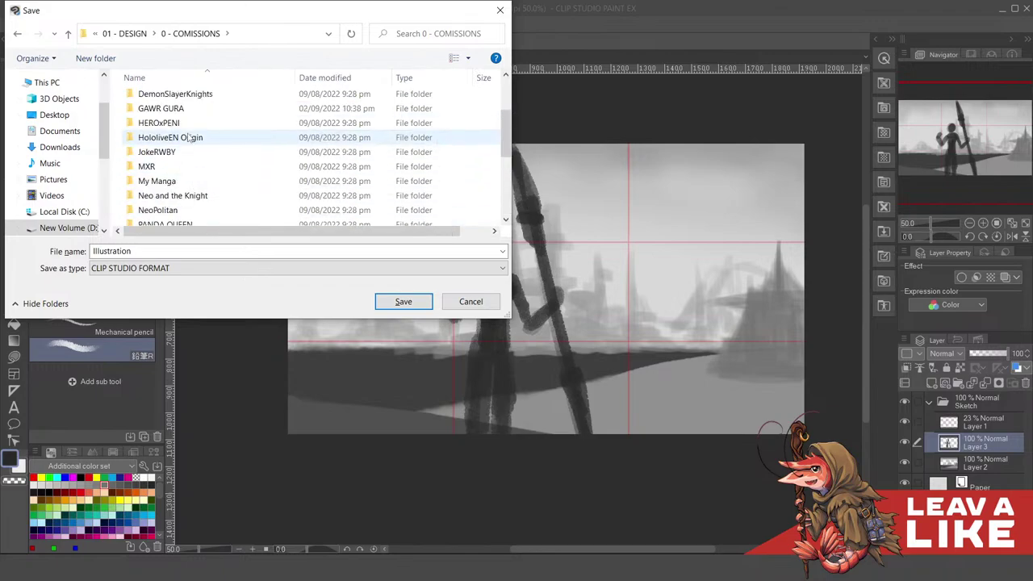
{"action": "left_click", "coordinate": [185, 108]}
{"action": "double_click", "coordinate": [185, 108]}
Save the illustration as GURA MHR in Clip Studio format inside the GURA MHR folder, reusing the folder's name
{"action": "left_click", "coordinate": [175, 103]}
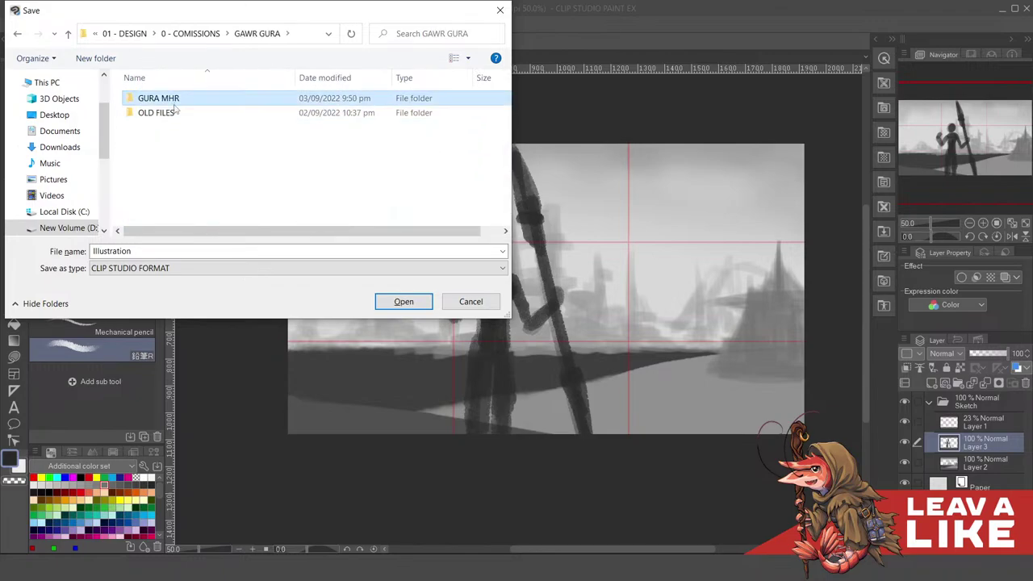
{"action": "left_click", "coordinate": [175, 105]}
{"action": "key", "text": "ctrl+c"}
{"action": "left_click", "coordinate": [204, 144]}
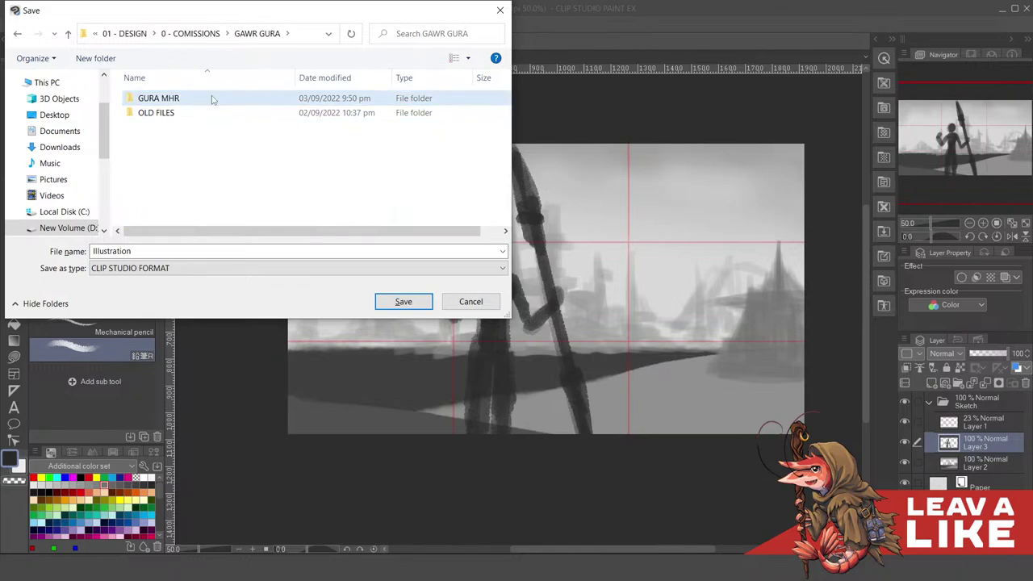
{"action": "double_click", "coordinate": [212, 99]}
{"action": "left_click", "coordinate": [224, 248]}
{"action": "key", "text": "ctrl+v"}
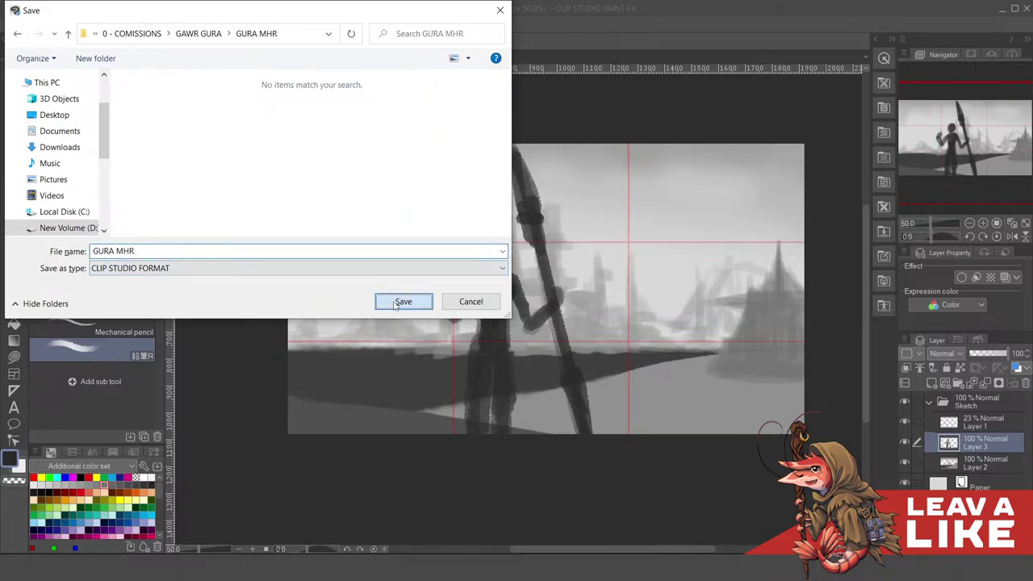
{"action": "left_click", "coordinate": [403, 301]}
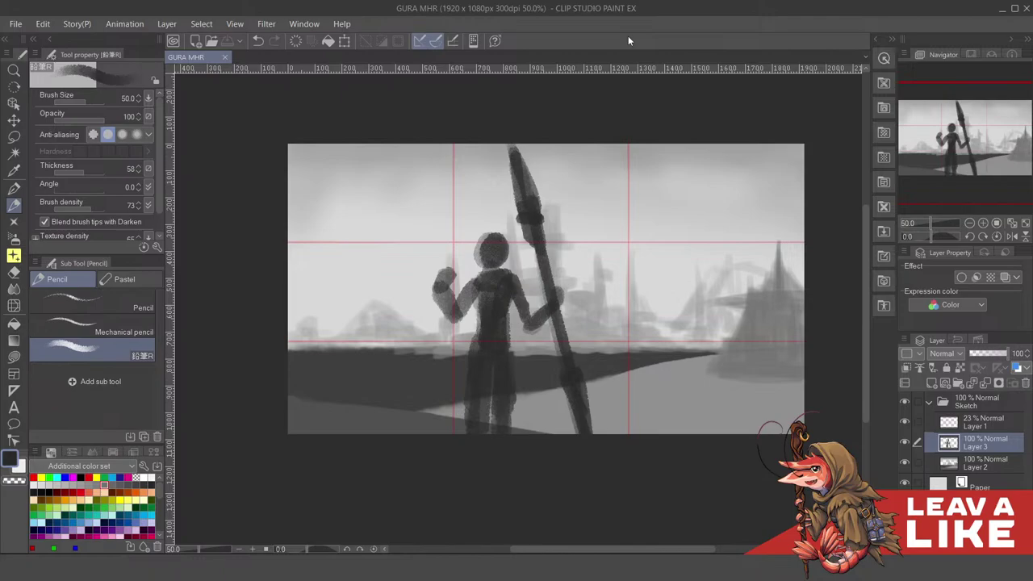
Set the opacity of Layer 3 and Layer 2 to 73% and add a new layer directly above Layer 3
{"action": "left_click_drag", "start_coordinate": [708, 310], "coordinate": [730, 326]}
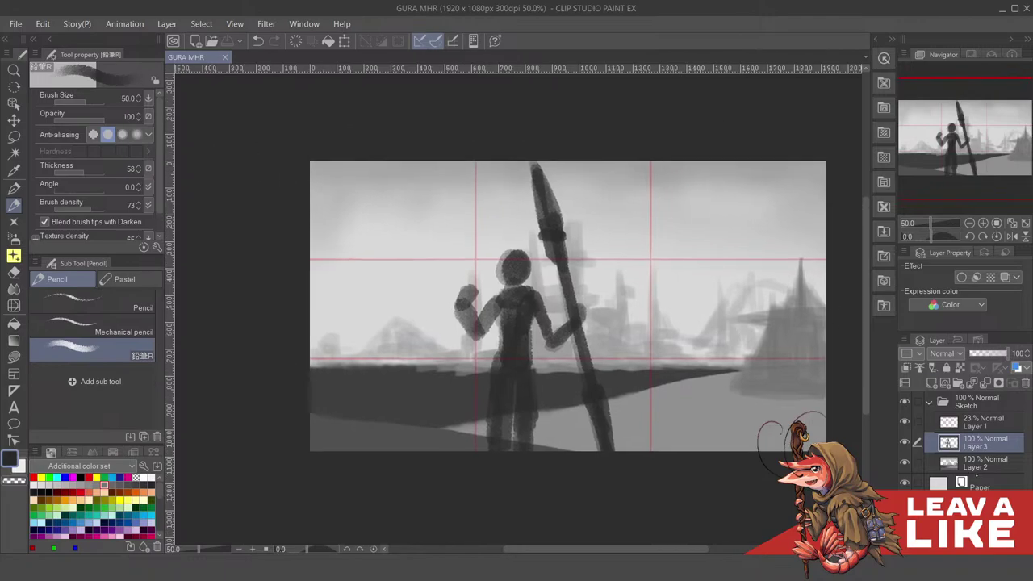
{"action": "left_click", "coordinate": [976, 467], "text": "ctrl"}
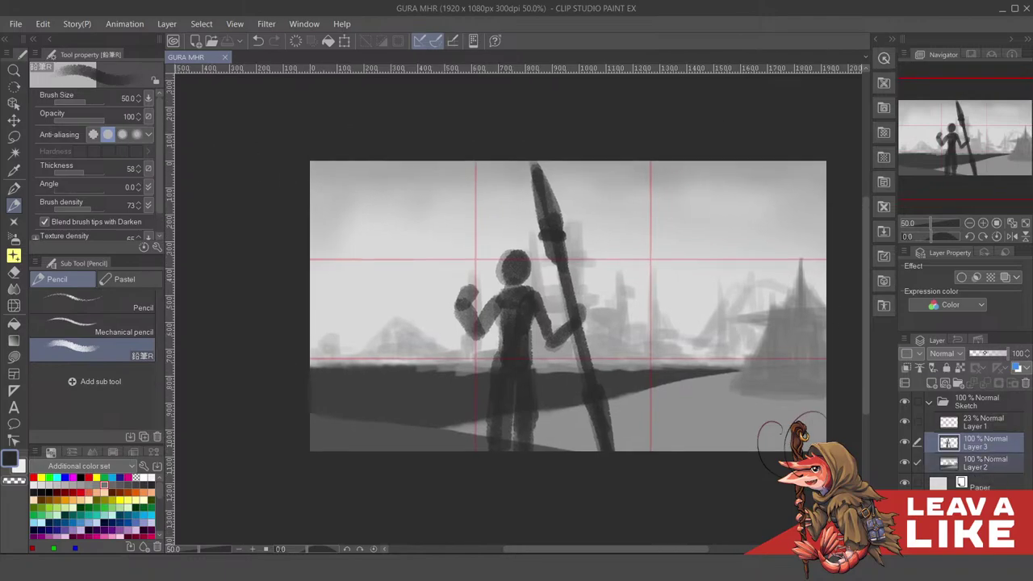
{"action": "left_click", "coordinate": [988, 355]}
{"action": "left_click", "coordinate": [998, 354]}
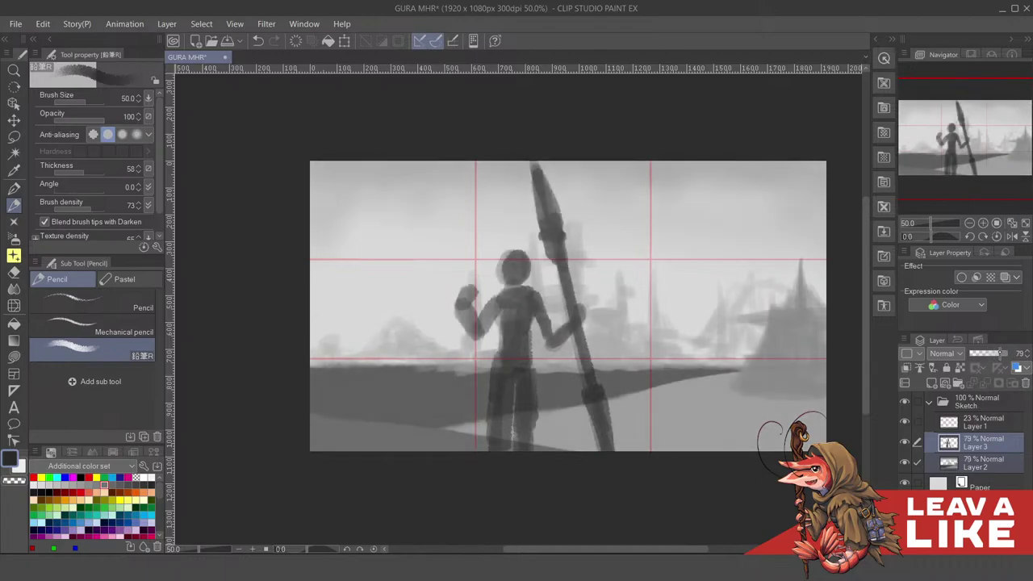
{"action": "left_click", "coordinate": [986, 448]}
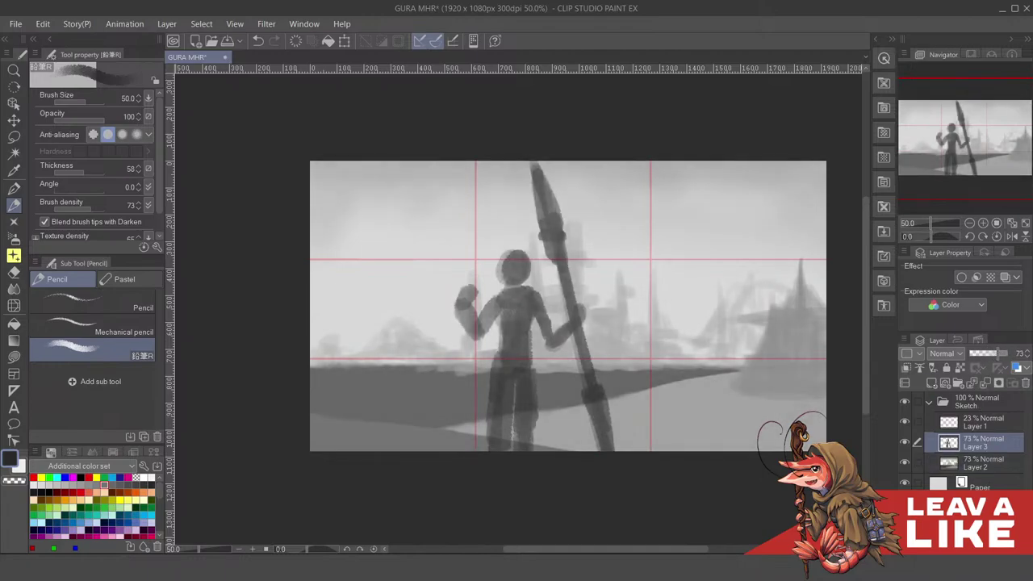
{"action": "left_click", "coordinate": [932, 383]}
{"action": "left_click_drag", "start_coordinate": [703, 364], "coordinate": [789, 380]}
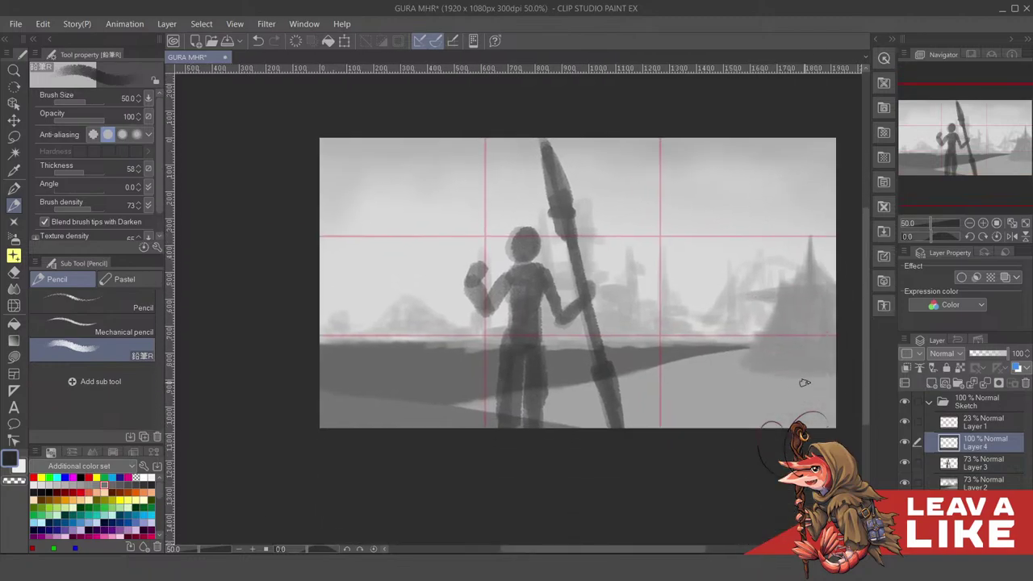
{"action": "left_click_drag", "start_coordinate": [807, 444], "coordinate": [804, 452]}
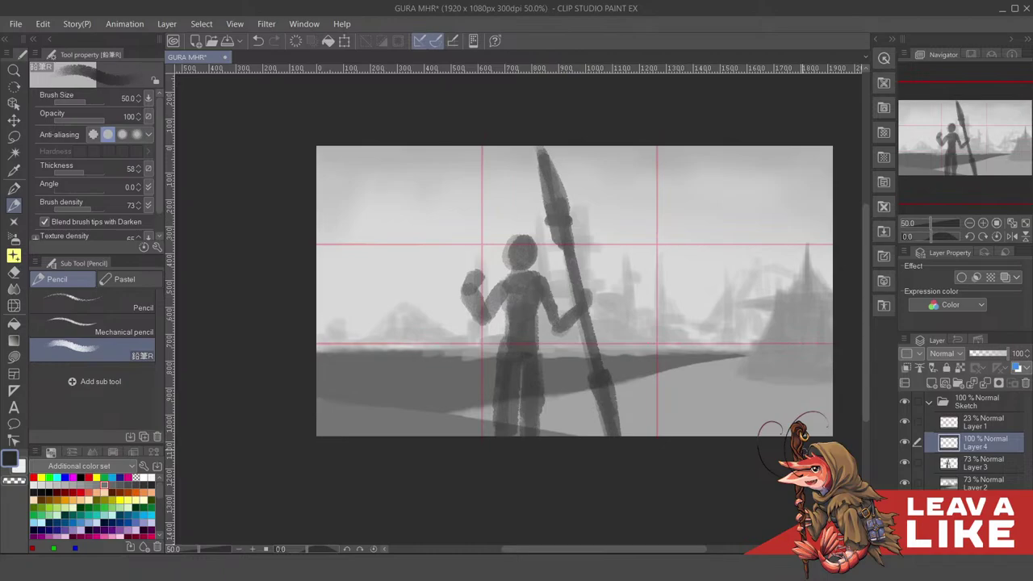
{"action": "left_click_drag", "start_coordinate": [806, 414], "coordinate": [765, 393]}
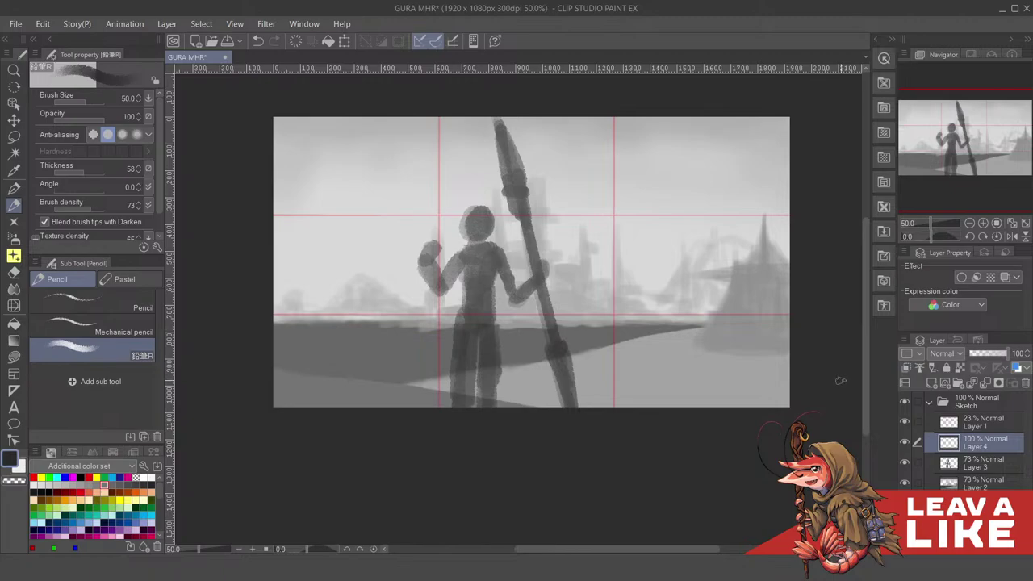
{"action": "left_click_drag", "start_coordinate": [796, 408], "coordinate": [815, 427]}
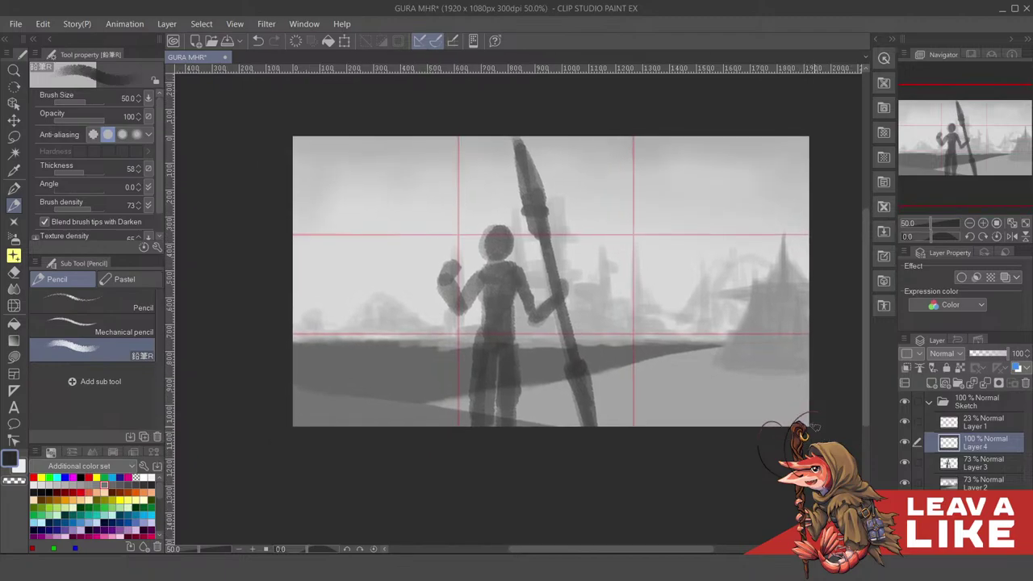
{"action": "left_click_drag", "start_coordinate": [773, 431], "coordinate": [787, 427]}
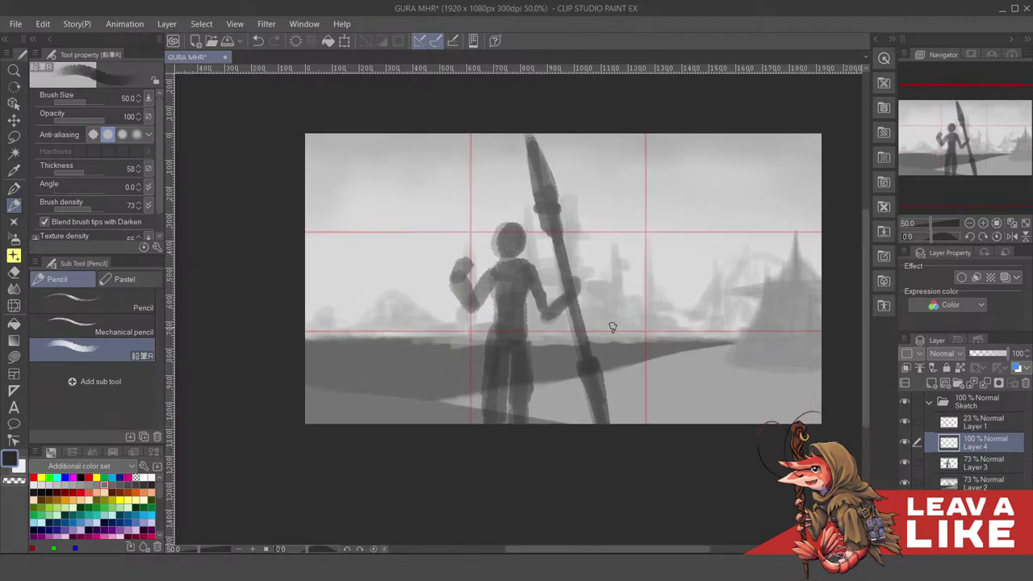
Create a perspective ruler on the new layer with two converging lines meeting on the horizon beside the large right-hand spire
{"action": "key", "text": "u"}
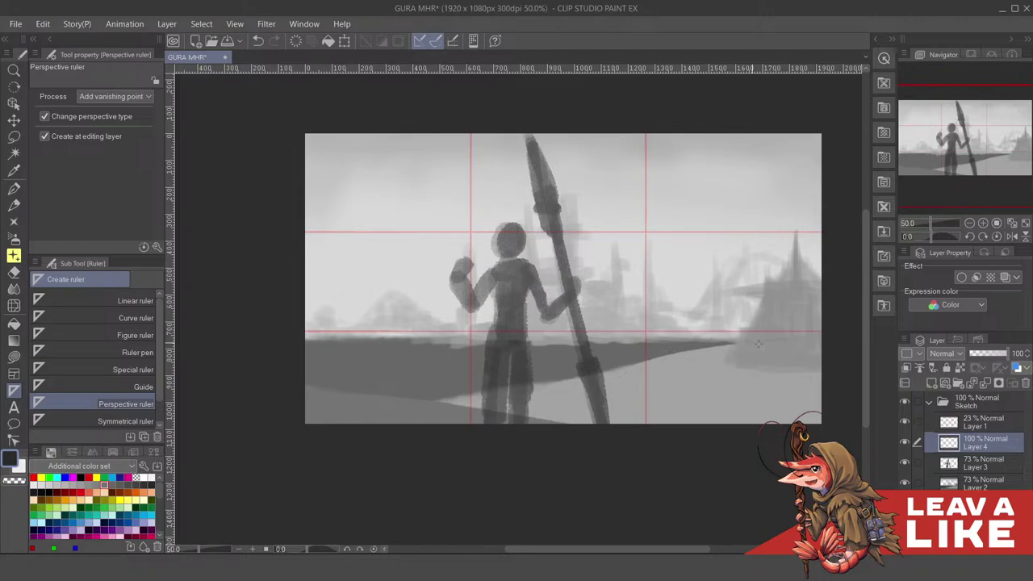
{"action": "left_click_drag", "start_coordinate": [721, 335], "coordinate": [420, 367]}
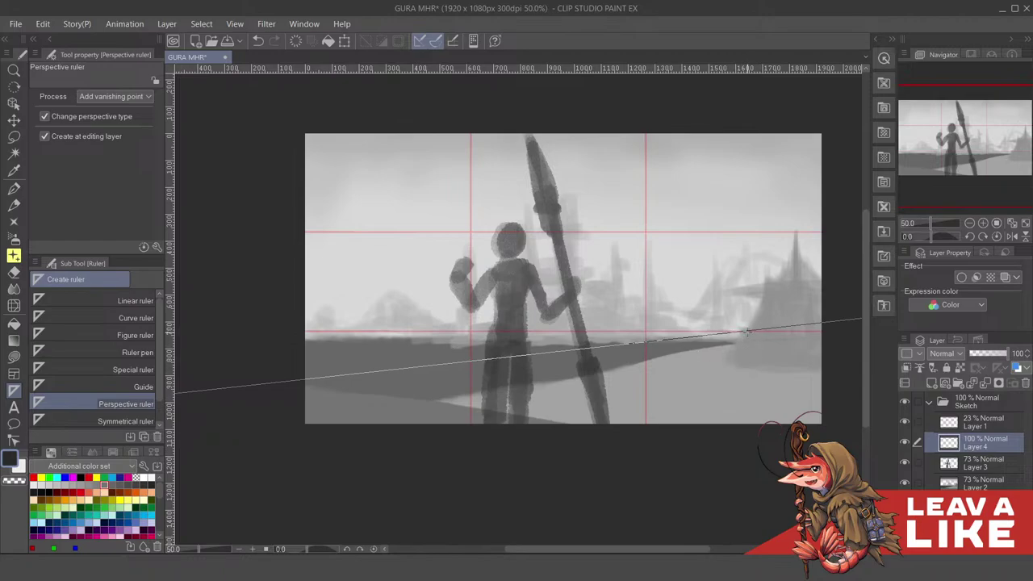
{"action": "left_click_drag", "start_coordinate": [746, 331], "coordinate": [687, 362]}
{"action": "left_click_drag", "start_coordinate": [687, 362], "coordinate": [757, 322]}
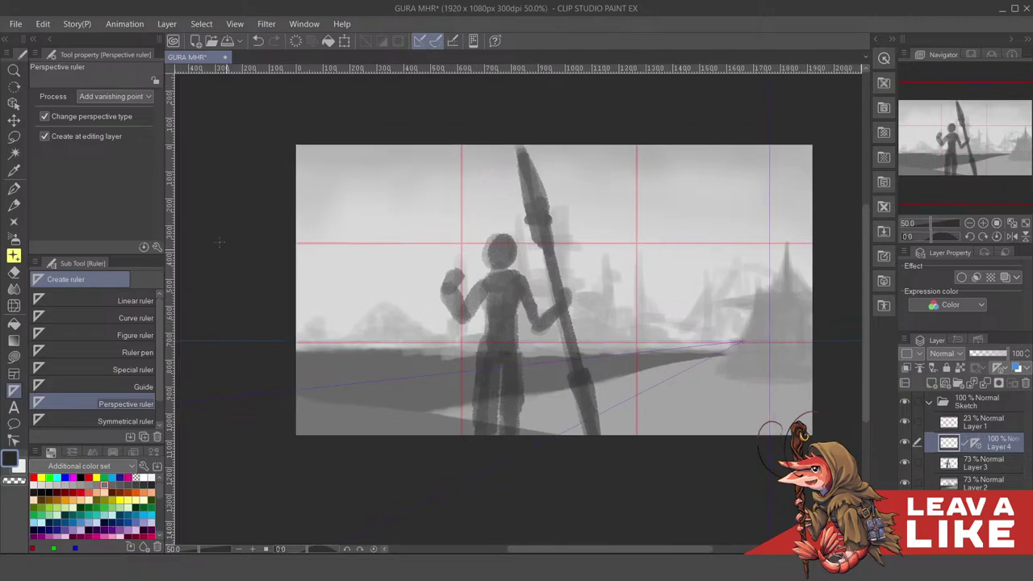
Select the perspective ruler for editing and show its XZ, YZ and XY grids
{"action": "key", "text": "o"}
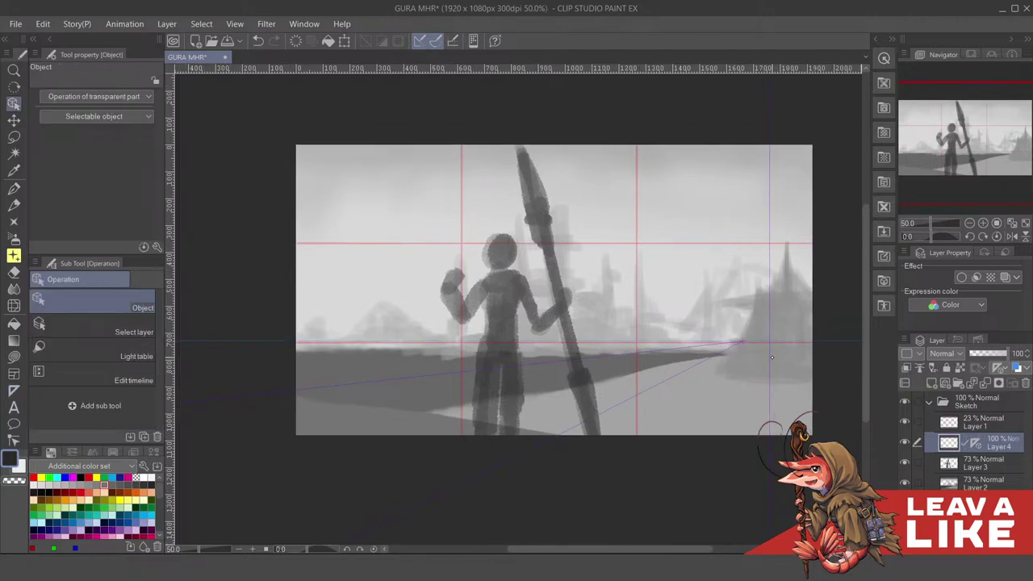
{"action": "left_click", "coordinate": [742, 342]}
{"action": "left_click", "coordinate": [137, 187]}
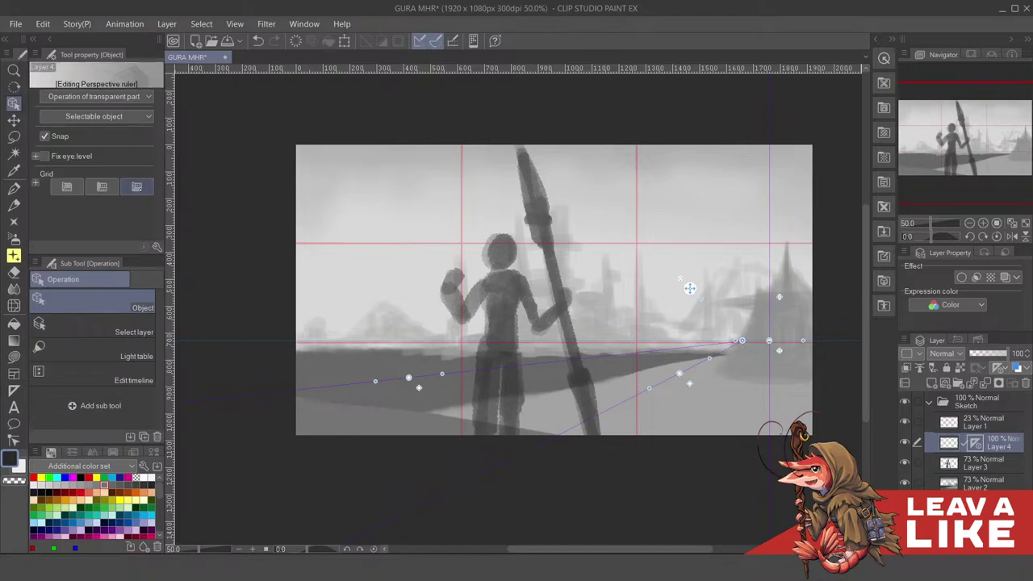
{"action": "left_click", "coordinate": [102, 187]}
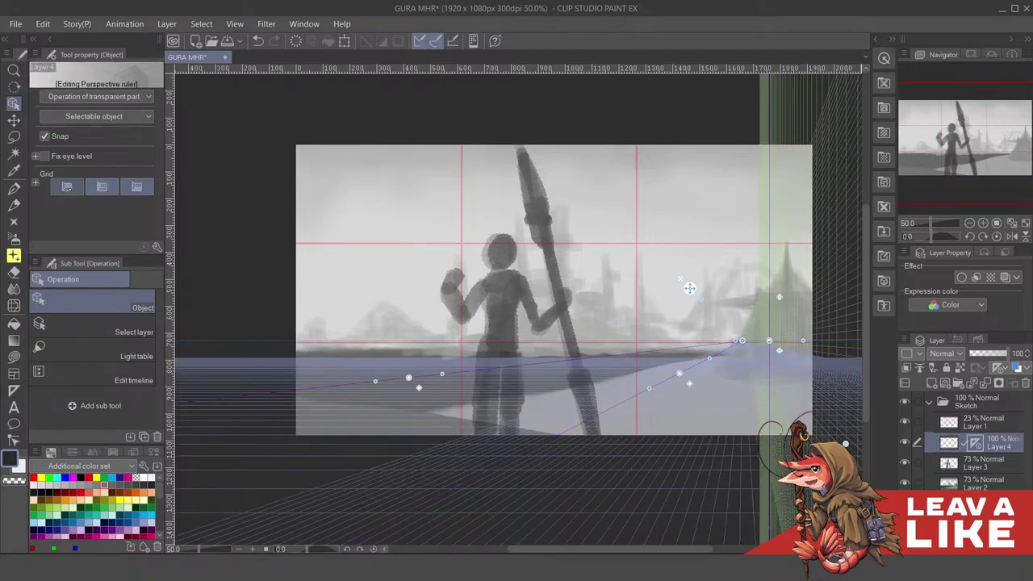
{"action": "left_click", "coordinate": [67, 186]}
Shift the perspective ruler's vanishing point slightly to the right along the horizon
{"action": "mouse_move", "coordinate": [741, 341]}
{"action": "left_mouse_down"}
{"action": "mouse_move", "coordinate": [751, 326]}
{"action": "mouse_move", "coordinate": [754, 343]}
{"action": "left_mouse_up"}
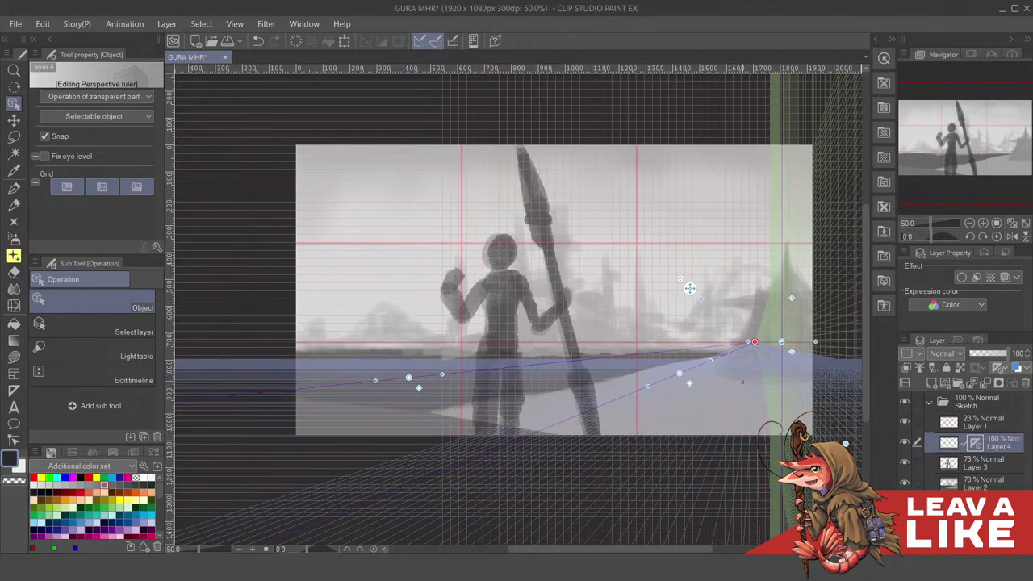
{"action": "left_click_drag", "start_coordinate": [703, 372], "coordinate": [697, 400]}
{"action": "left_click_drag", "start_coordinate": [563, 318], "coordinate": [549, 278]}
{"action": "left_click_drag", "start_coordinate": [611, 285], "coordinate": [621, 317]}
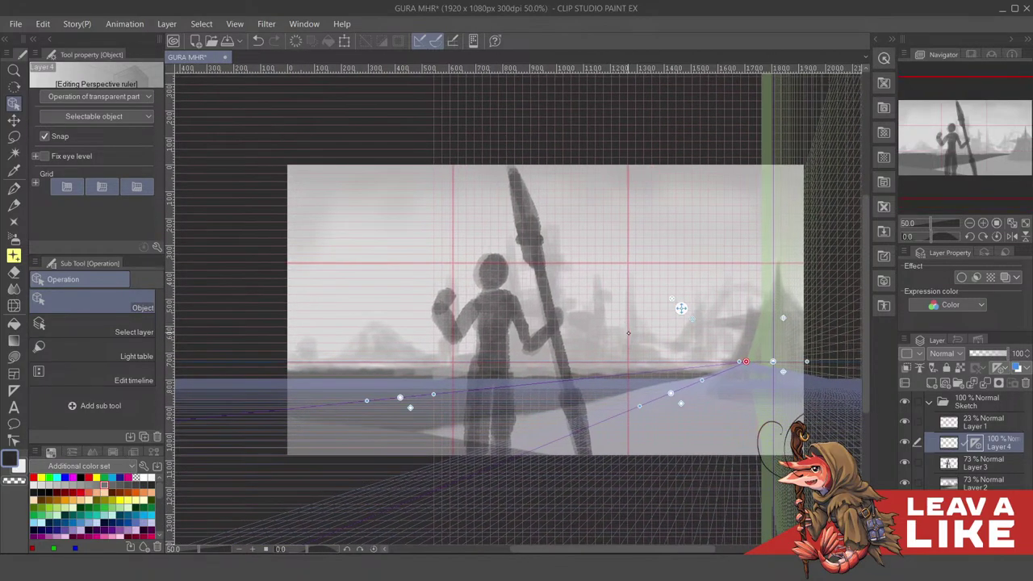
{"action": "left_click_drag", "start_coordinate": [681, 308], "coordinate": [676, 279]}
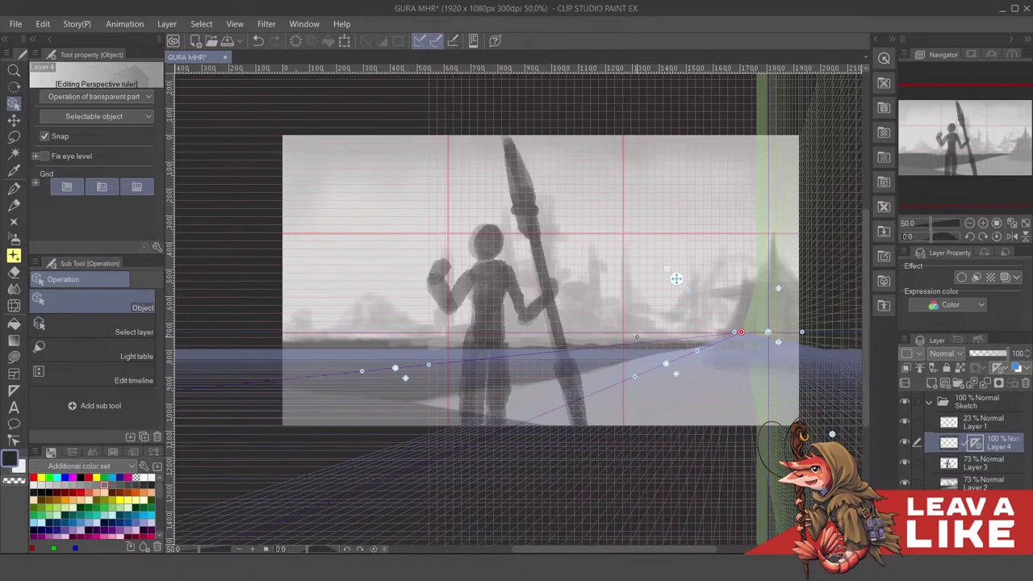
Add a second vanishing point on the horizon left of the figure, and undo the surplus guide line drawn from it
{"action": "key", "text": "r"}
{"action": "key", "text": "u"}
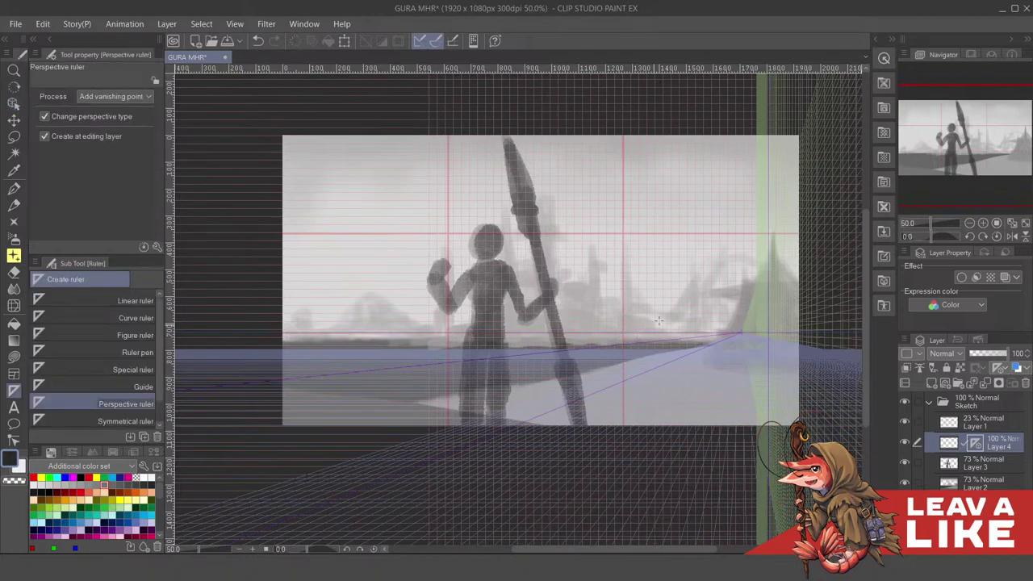
{"action": "left_click_drag", "start_coordinate": [680, 278], "coordinate": [706, 290]}
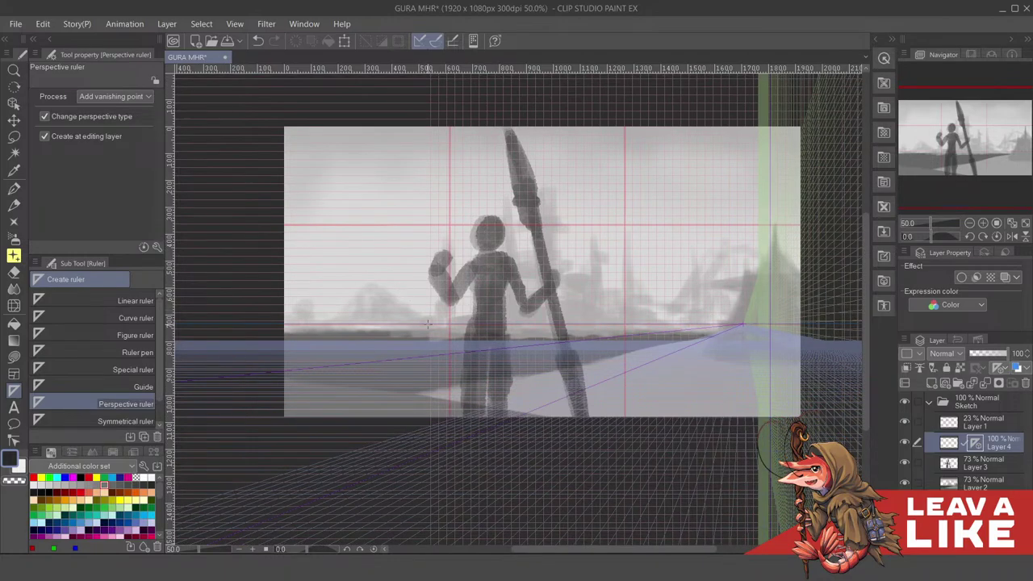
{"action": "left_click_drag", "start_coordinate": [427, 337], "coordinate": [642, 361]}
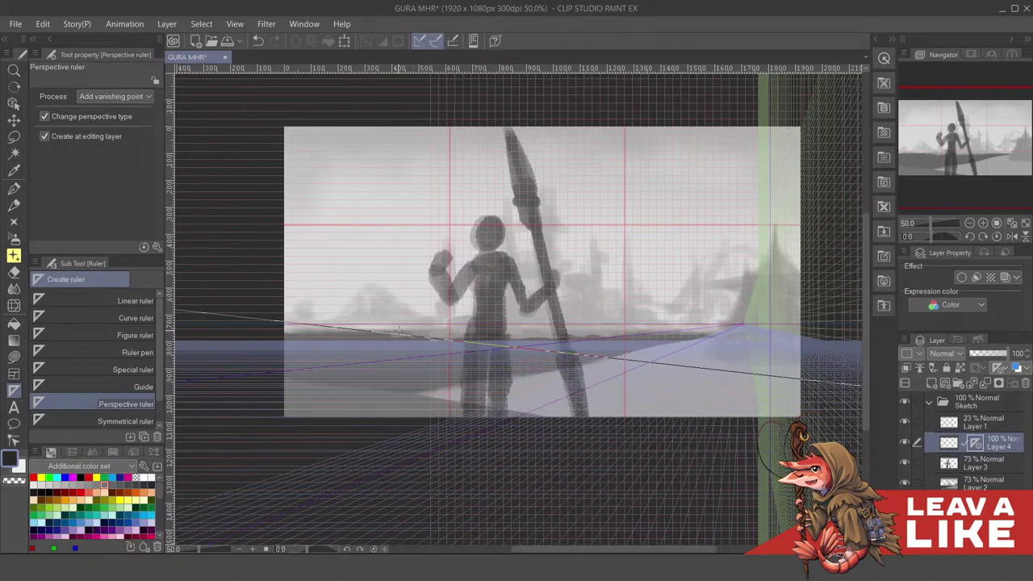
{"action": "left_click_drag", "start_coordinate": [399, 331], "coordinate": [658, 255]}
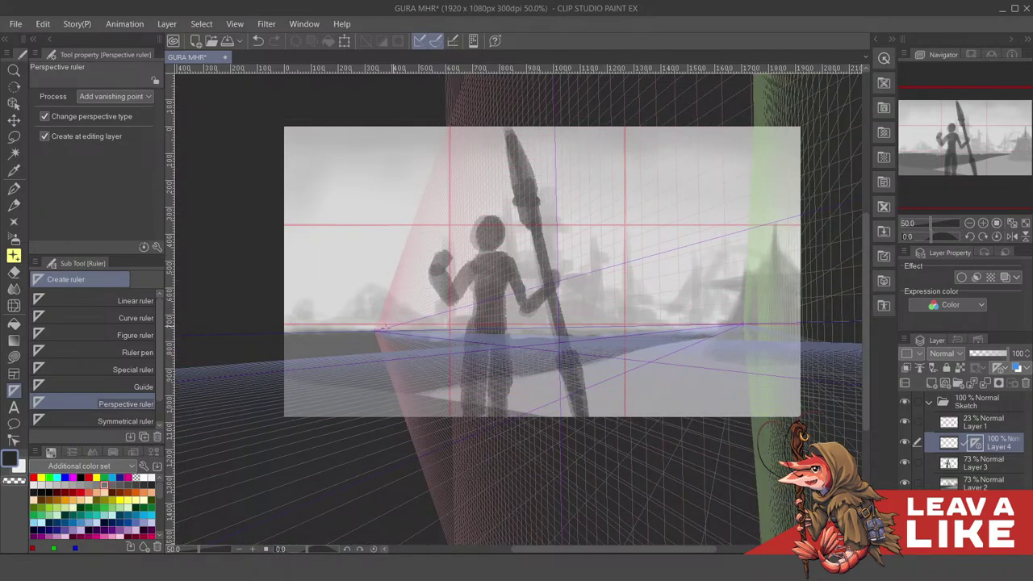
{"action": "left_click_drag", "start_coordinate": [377, 331], "coordinate": [533, 339]}
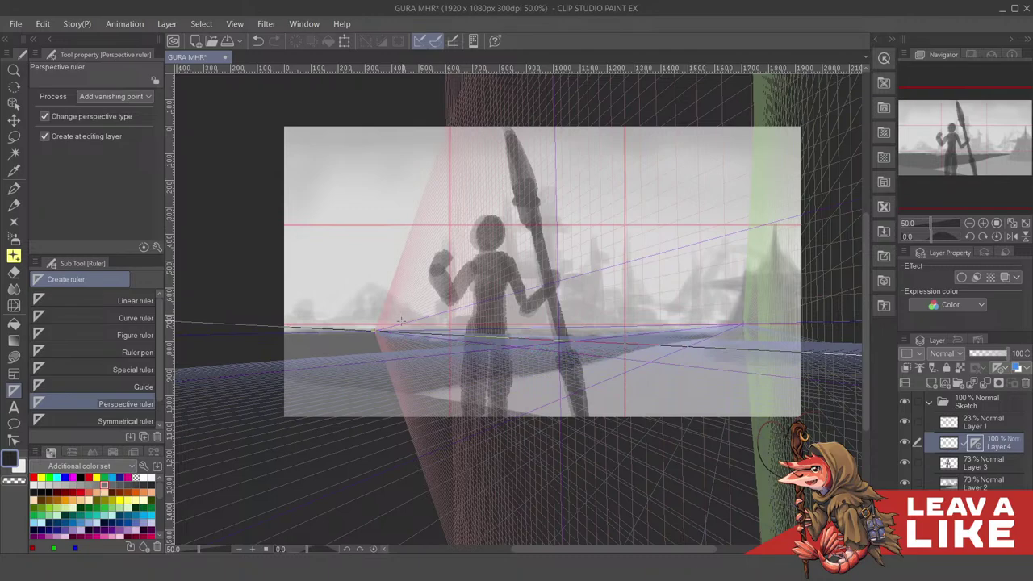
{"action": "key", "text": "ctrl+z"}
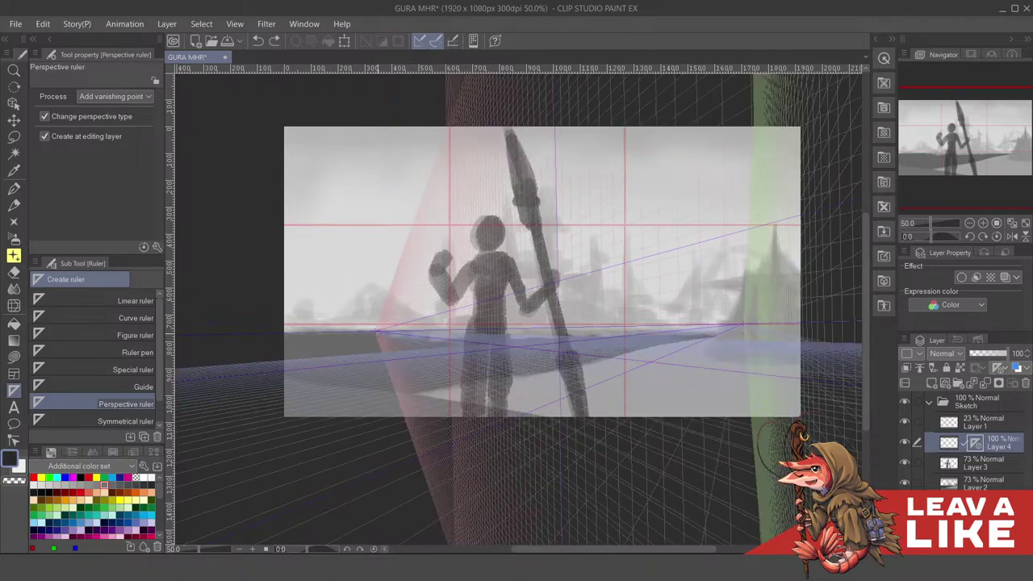
Move the second vanishing point along the horizon to just inside the canvas's left edge
{"action": "key", "text": "o"}
{"action": "left_click_drag", "start_coordinate": [376, 330], "coordinate": [299, 328]}
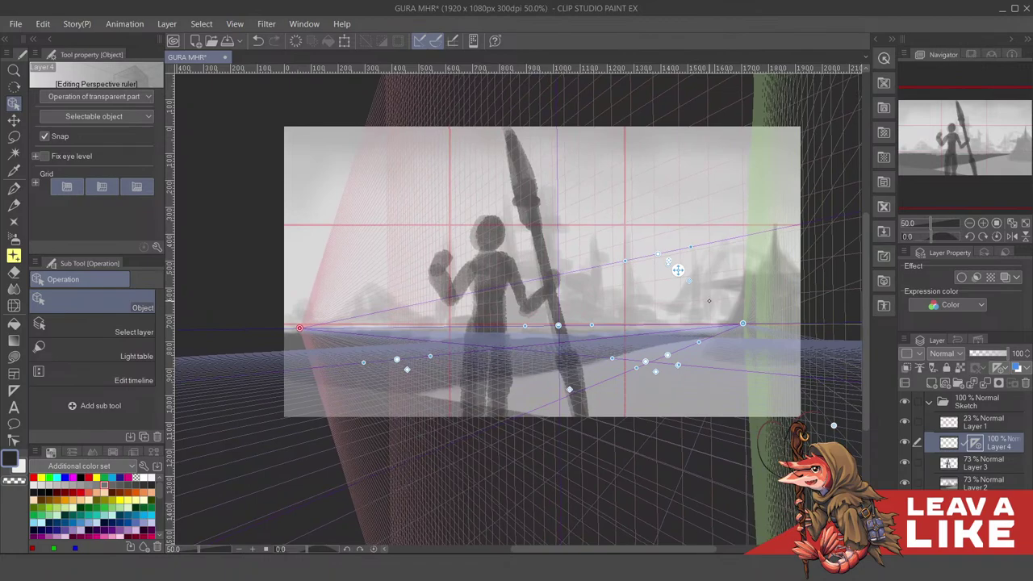
{"action": "left_click_drag", "start_coordinate": [711, 299], "coordinate": [636, 226]}
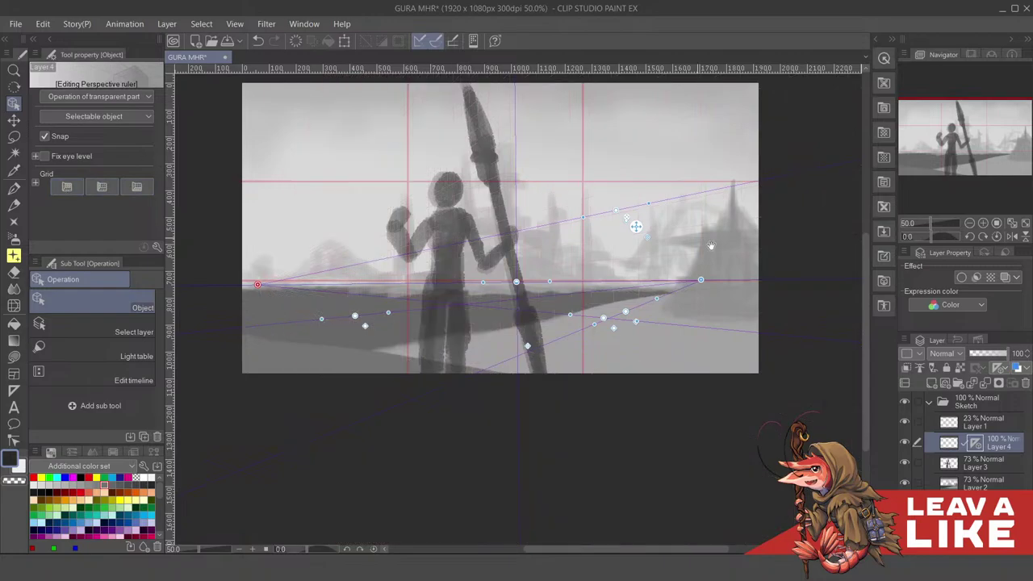
{"action": "left_click_drag", "start_coordinate": [711, 246], "coordinate": [702, 259]}
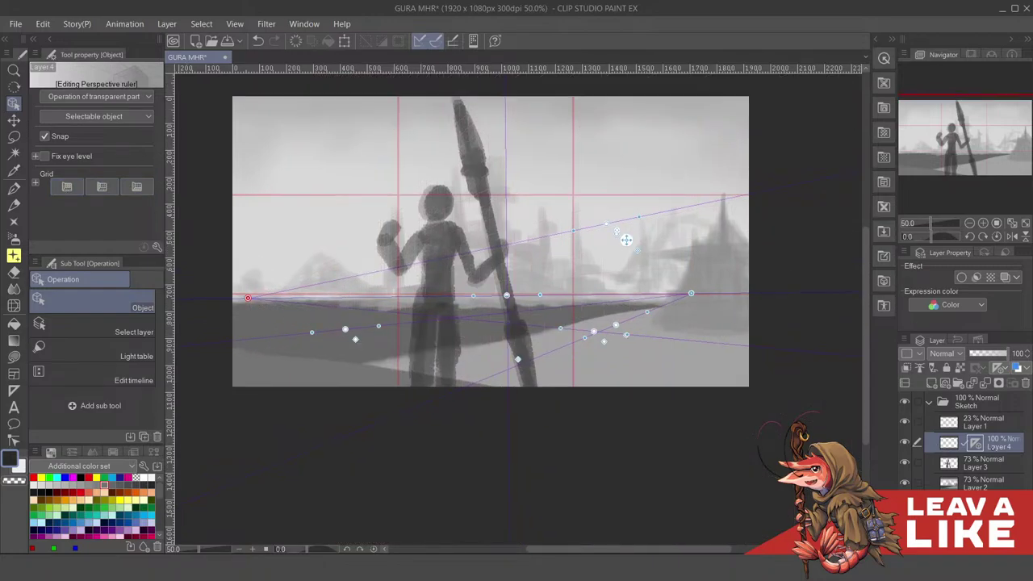
Leave the ruler editing and activate the Textured pen for drawing on Layer 4
{"action": "left_click", "coordinate": [904, 443]}
{"action": "left_click", "coordinate": [904, 443]}
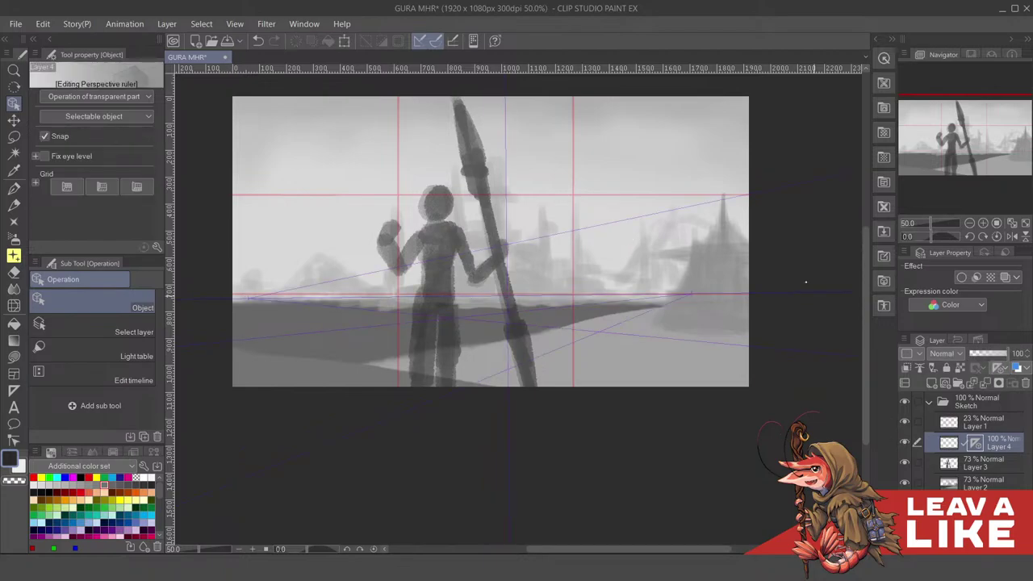
{"action": "left_click_drag", "start_coordinate": [805, 281], "coordinate": [814, 252]}
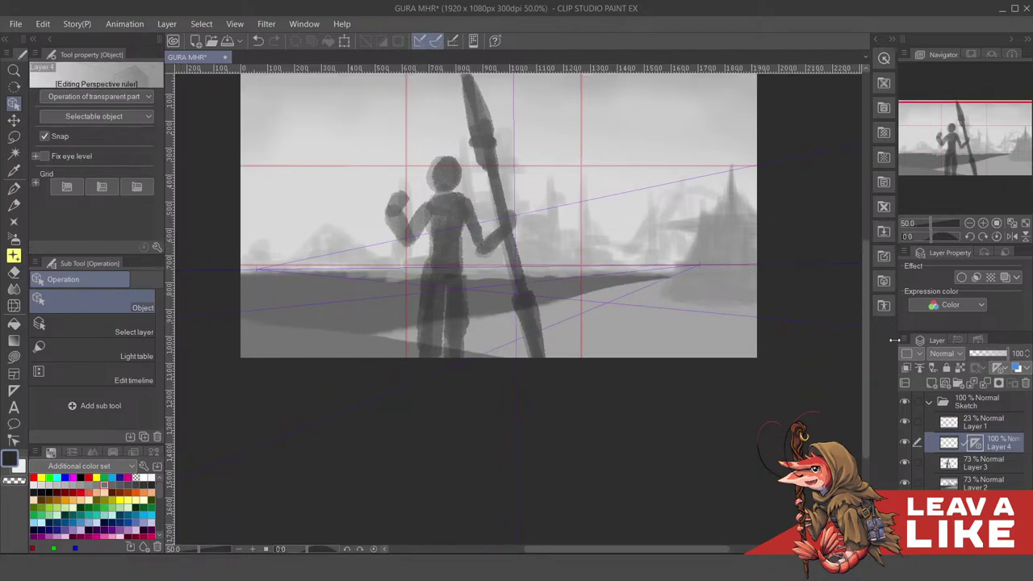
{"action": "key", "text": "p"}
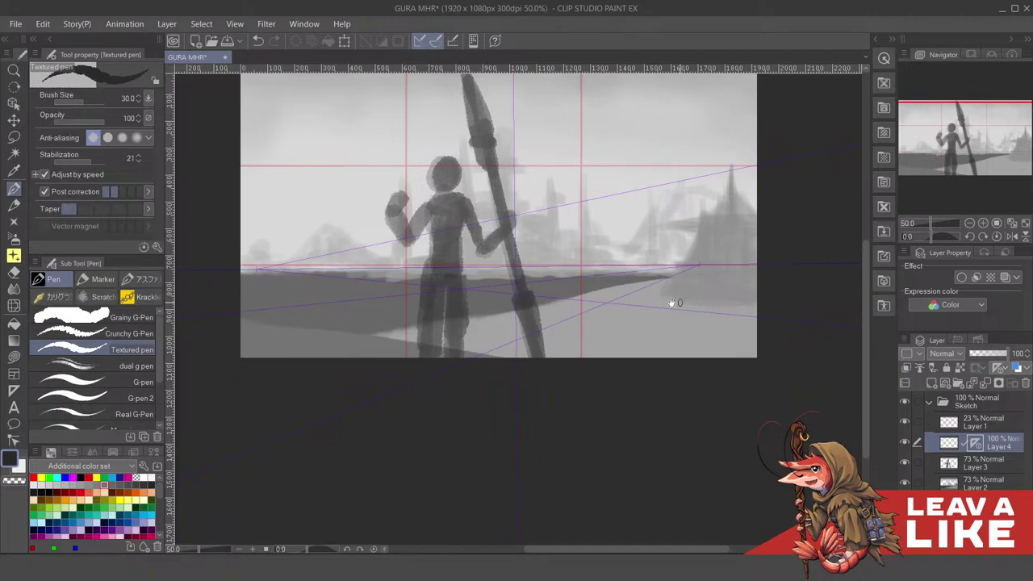
{"action": "left_click_drag", "start_coordinate": [674, 300], "coordinate": [671, 354]}
{"action": "left_click_drag", "start_coordinate": [752, 336], "coordinate": [752, 314]}
{"action": "left_click_drag", "start_coordinate": [678, 362], "coordinate": [692, 353]}
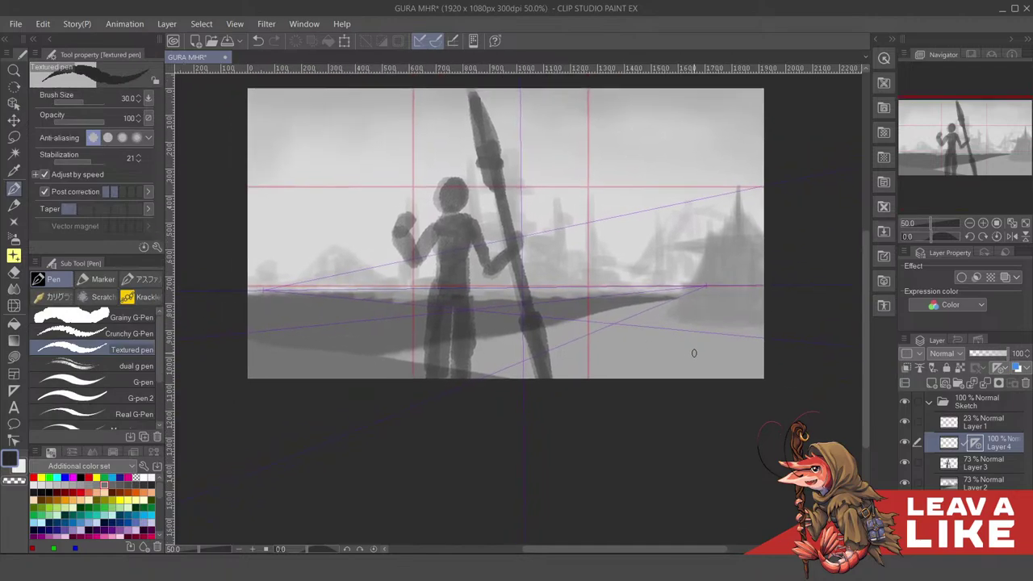
{"action": "left_click_drag", "start_coordinate": [721, 307], "coordinate": [714, 331]}
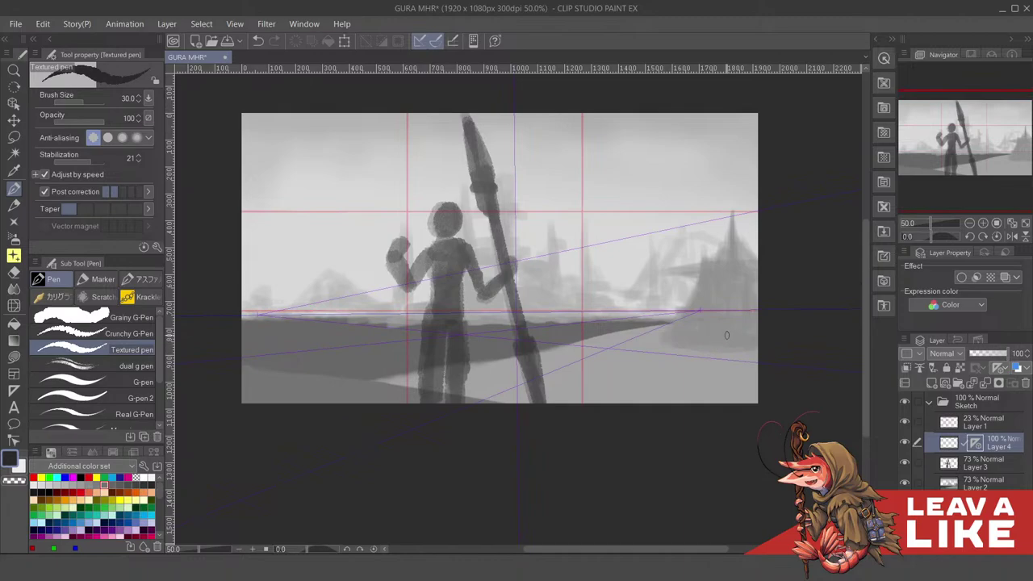
{"action": "left_click_drag", "start_coordinate": [666, 364], "coordinate": [697, 353]}
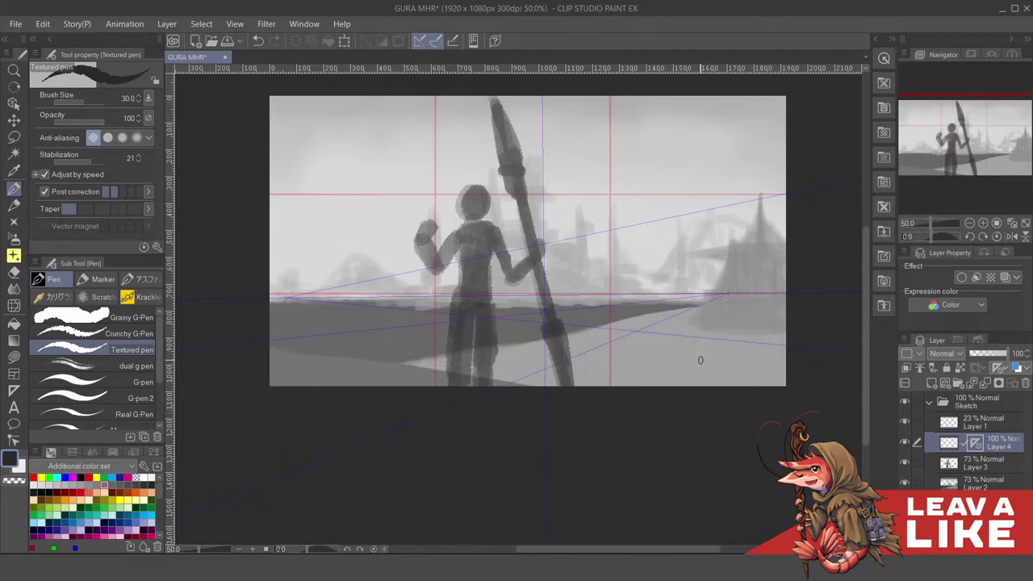
{"action": "left_click_drag", "start_coordinate": [728, 334], "coordinate": [722, 373]}
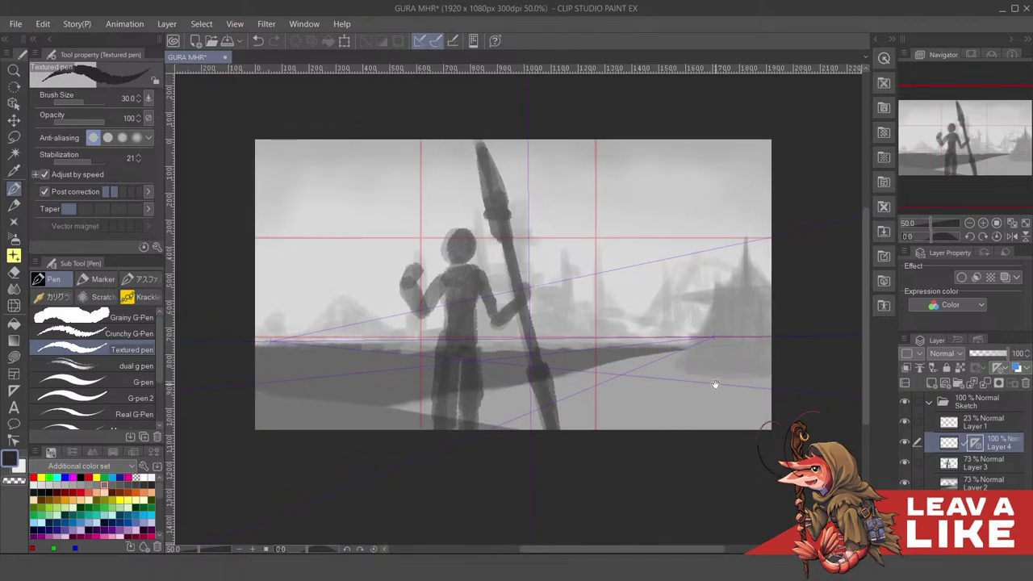
{"action": "left_click_drag", "start_coordinate": [722, 421], "coordinate": [705, 399]}
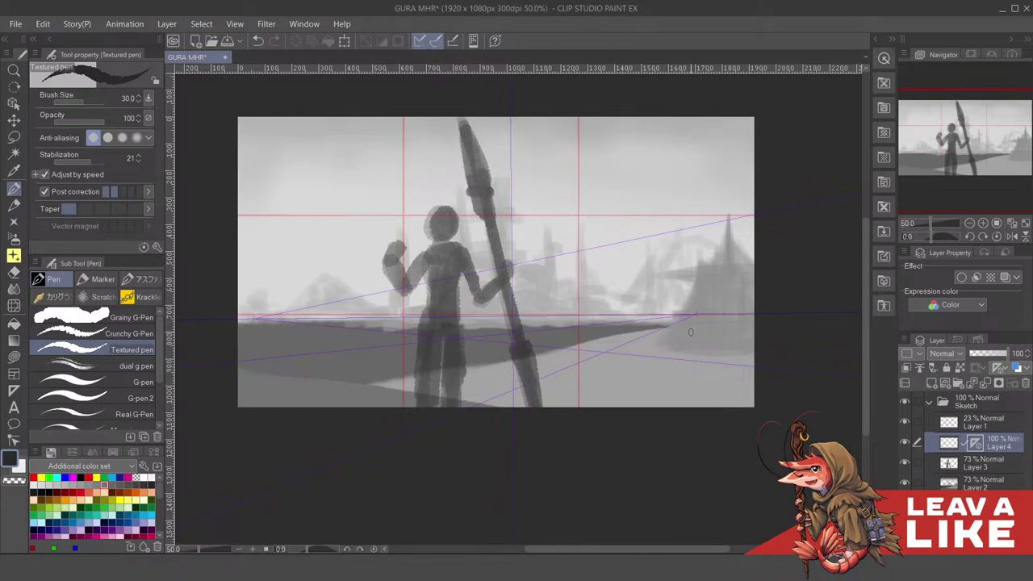
Undo the dark trial stroke and set the drawing color to a softer, slightly desaturated red
{"action": "mouse_move", "coordinate": [657, 283]}
{"action": "left_mouse_down"}
{"action": "mouse_move", "coordinate": [682, 356]}
{"action": "mouse_move", "coordinate": [685, 320]}
{"action": "mouse_move", "coordinate": [715, 281]}
{"action": "mouse_move", "coordinate": [524, 308]}
{"action": "left_mouse_up"}
{"action": "key", "text": "ctrl+z"}
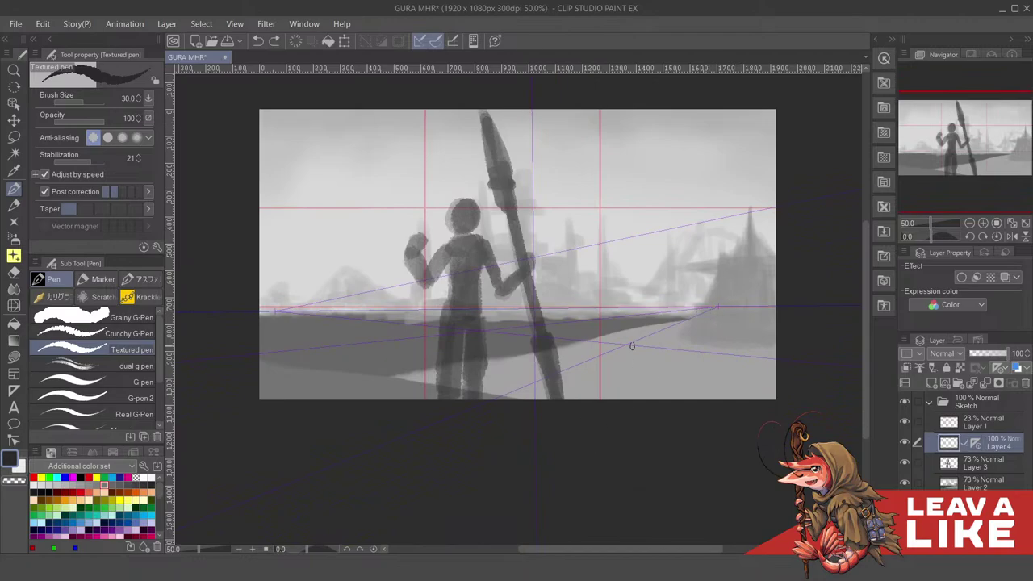
{"action": "left_click", "coordinate": [34, 485]}
{"action": "left_click", "coordinate": [34, 478]}
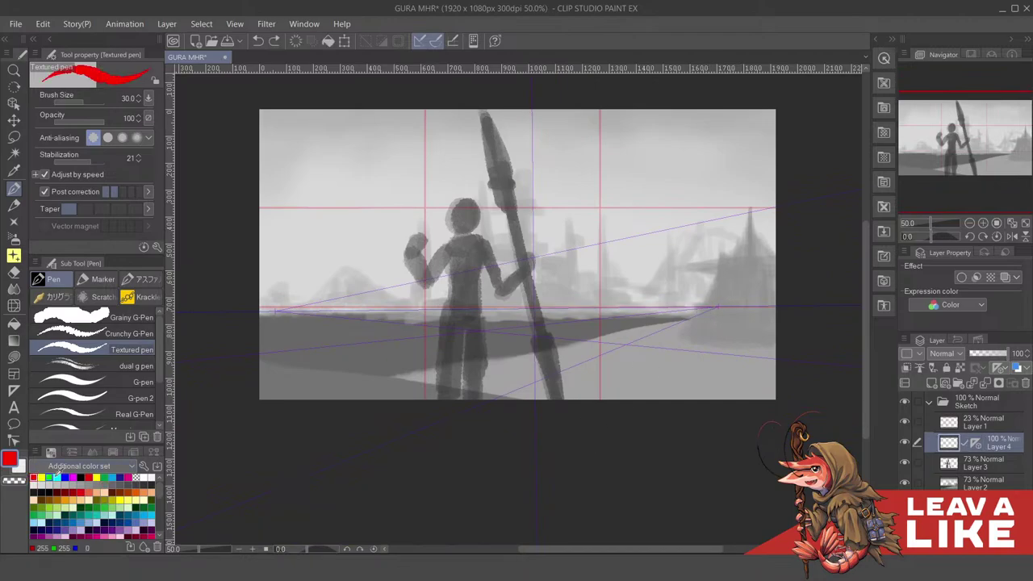
{"action": "key", "text": "F1"}
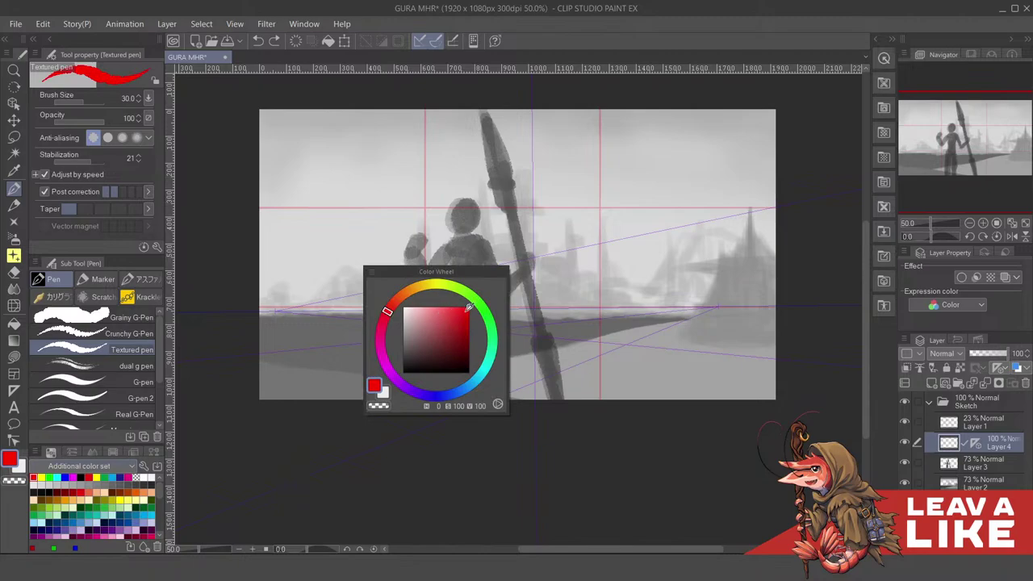
{"action": "left_click", "coordinate": [452, 310]}
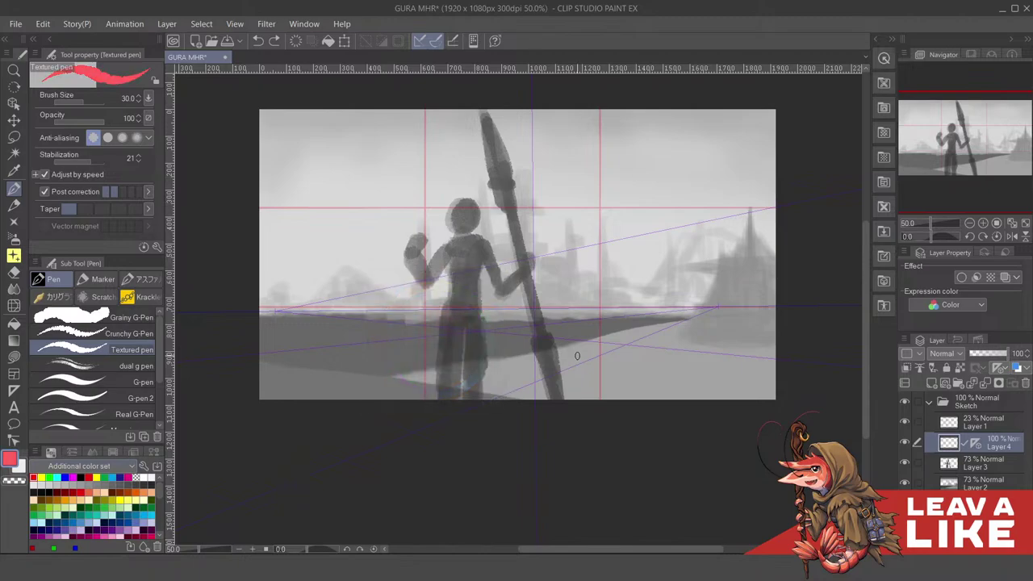
Trace the horizon with straight red strokes snapped to the perspective ruler, extending it to the canvas's right edge
{"action": "left_click_drag", "start_coordinate": [578, 349], "coordinate": [759, 296]}
{"action": "key", "text": "ctrl+z"}
{"action": "left_click_drag", "start_coordinate": [699, 308], "coordinate": [484, 308]}
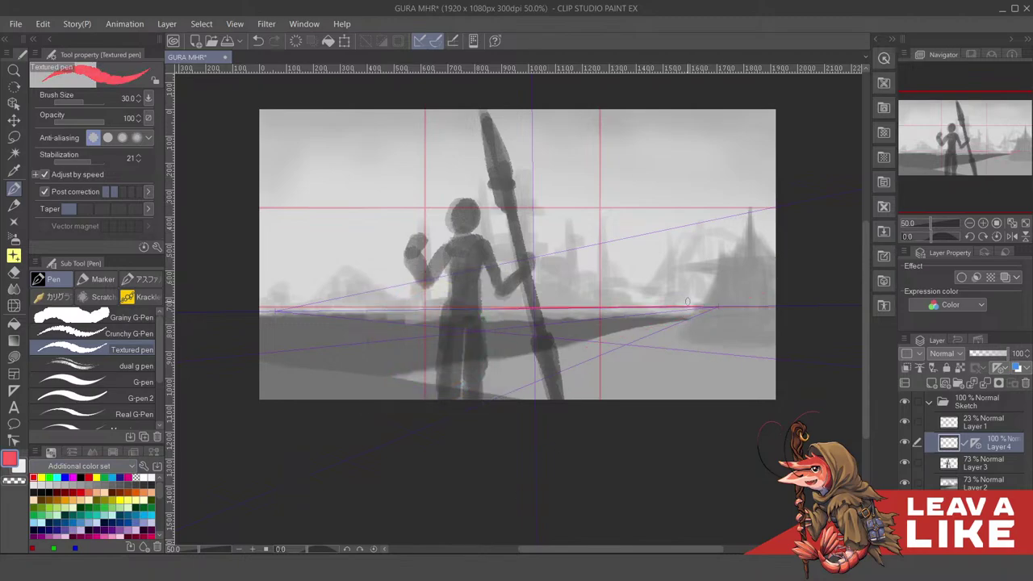
{"action": "left_click_drag", "start_coordinate": [725, 306], "coordinate": [786, 308]}
Draw ruler-snapped ground lines fanning down to the canvas's lower edge from the vanishing point right of the figure
{"action": "left_click_drag", "start_coordinate": [677, 322], "coordinate": [467, 346]}
{"action": "key", "text": "ctrl+z"}
{"action": "left_click_drag", "start_coordinate": [722, 299], "coordinate": [607, 399]}
{"action": "key", "text": "ctrl+z"}
{"action": "left_click_drag", "start_coordinate": [721, 356], "coordinate": [721, 399]}
{"action": "key", "text": "ctrl+z"}
{"action": "left_click_drag", "start_coordinate": [601, 399], "coordinate": [713, 312]}
{"action": "left_click_drag", "start_coordinate": [708, 350], "coordinate": [652, 425]}
{"action": "left_click_drag", "start_coordinate": [721, 353], "coordinate": [721, 402]}
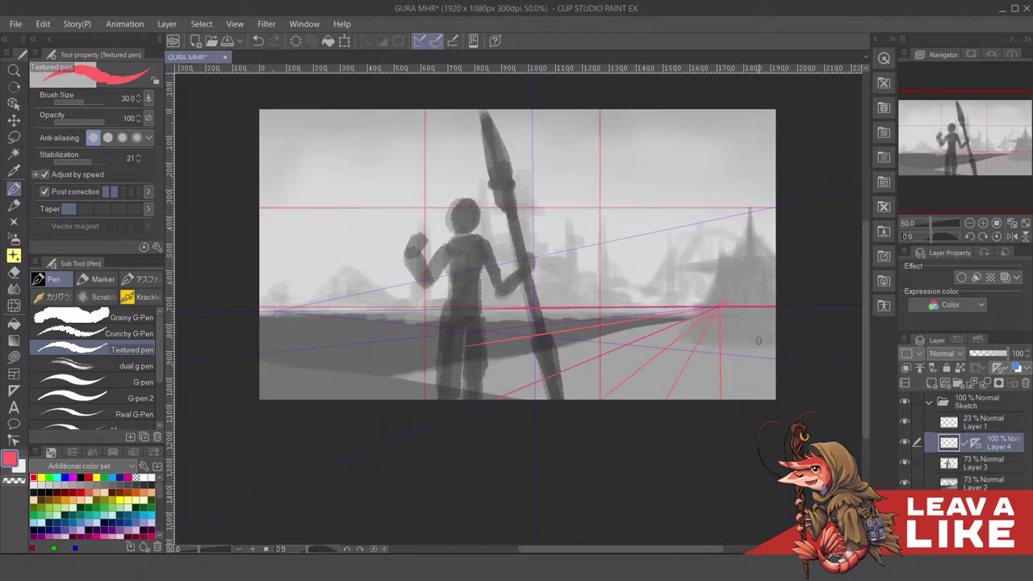
{"action": "left_click_drag", "start_coordinate": [748, 349], "coordinate": [767, 401]}
{"action": "left_click_drag", "start_coordinate": [701, 286], "coordinate": [798, 301]}
Draw shallow ground lines from the canvas's left edge behind the figure's legs, converging on the right vanishing point
{"action": "left_click_drag", "start_coordinate": [383, 357], "coordinate": [602, 339]}
{"action": "key", "text": "ctrl+z"}
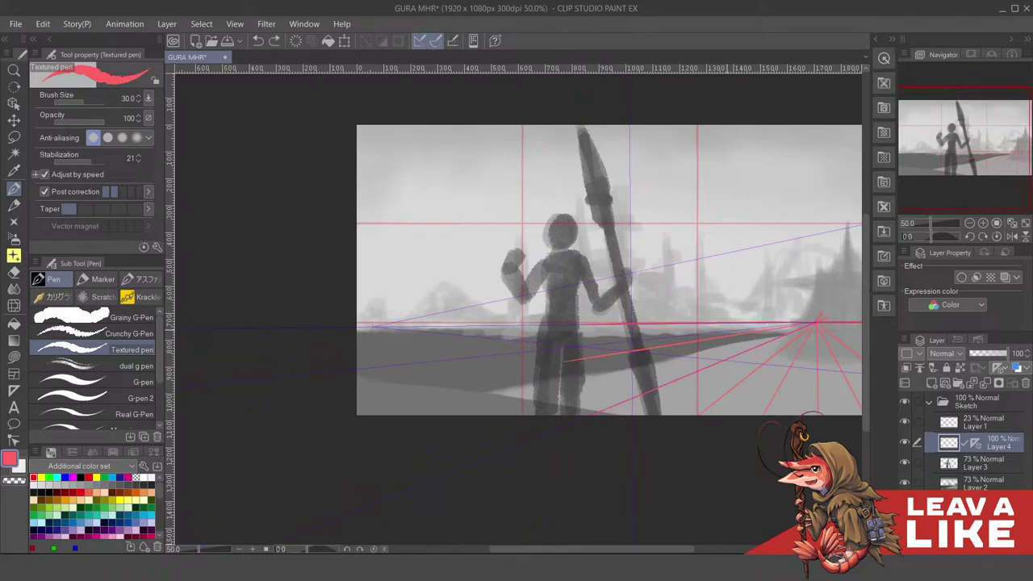
{"action": "left_click_drag", "start_coordinate": [349, 376], "coordinate": [796, 276]}
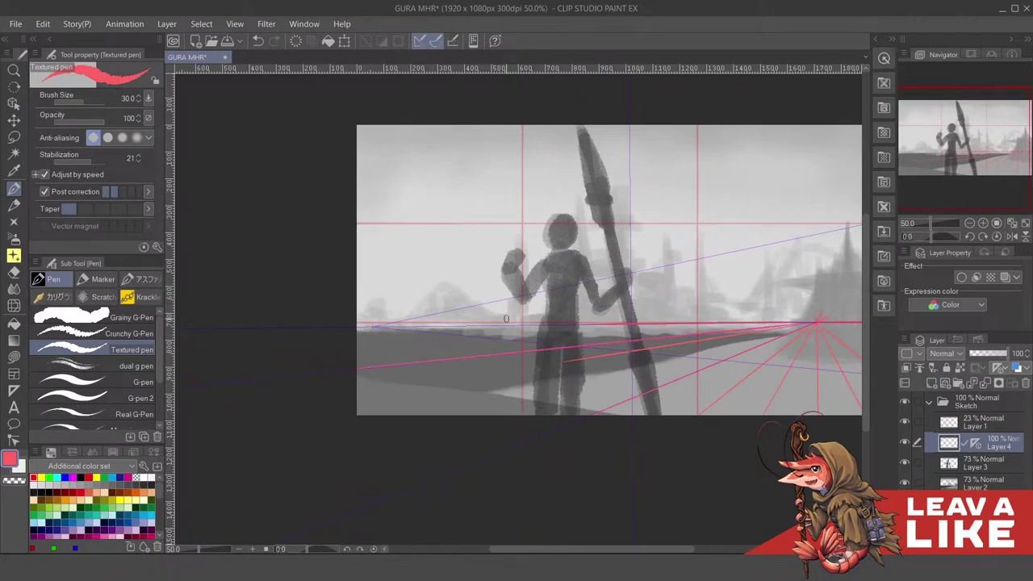
{"action": "left_click_drag", "start_coordinate": [348, 356], "coordinate": [614, 338]}
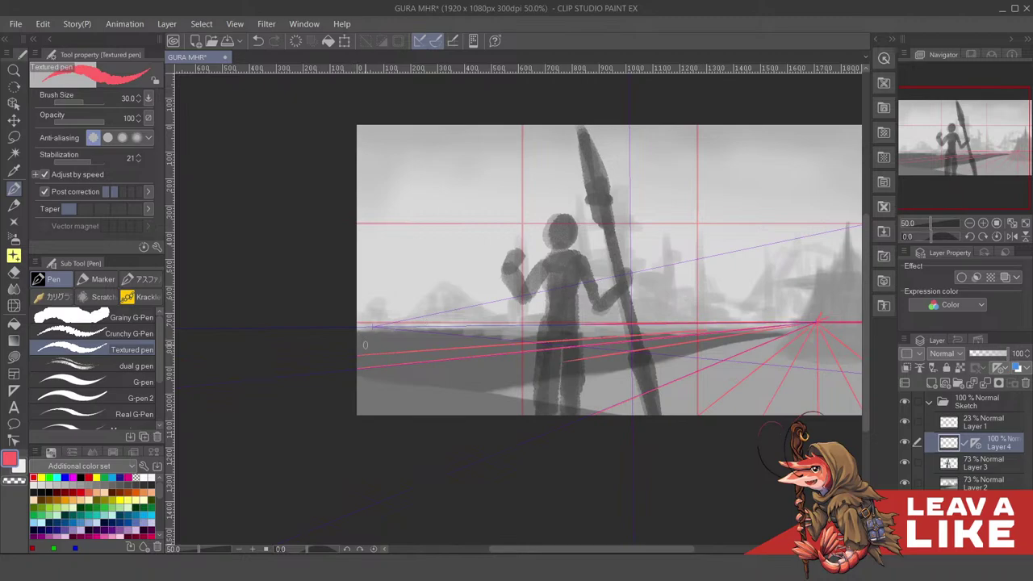
{"action": "left_click_drag", "start_coordinate": [365, 346], "coordinate": [764, 295]}
{"action": "left_click_drag", "start_coordinate": [665, 333], "coordinate": [591, 323]}
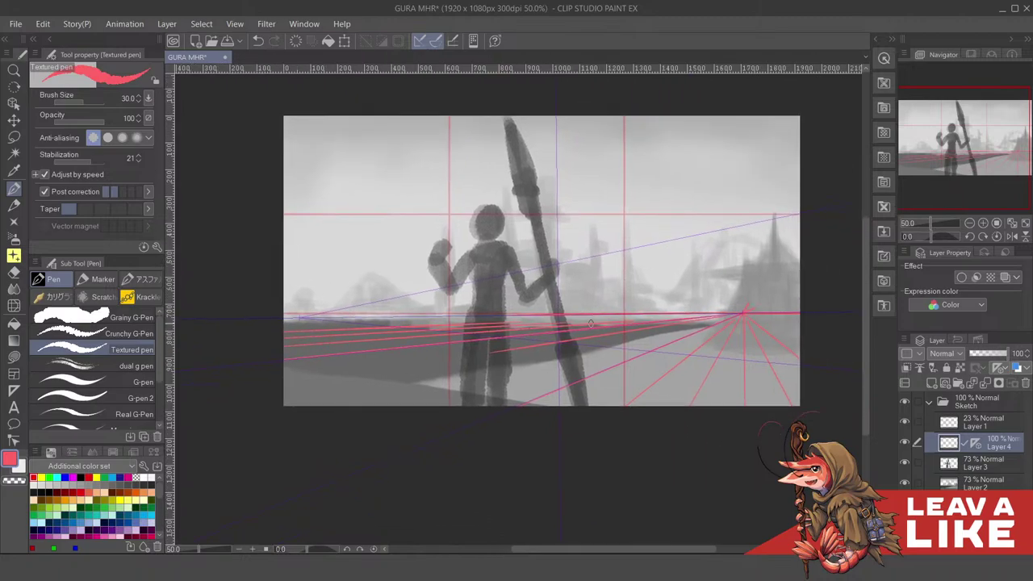
{"action": "mouse_move", "coordinate": [332, 322]}
{"action": "left_mouse_down"}
{"action": "mouse_move", "coordinate": [605, 332]}
{"action": "mouse_move", "coordinate": [762, 272]}
{"action": "left_mouse_up"}
{"action": "key", "text": "ctrl+z"}
{"action": "mouse_move", "coordinate": [325, 332]}
{"action": "left_mouse_down"}
{"action": "mouse_move", "coordinate": [429, 338]}
{"action": "mouse_move", "coordinate": [728, 316]}
{"action": "left_mouse_up"}
{"action": "key", "text": "ctrl+z"}
{"action": "left_click_drag", "start_coordinate": [736, 398], "coordinate": [717, 380]}
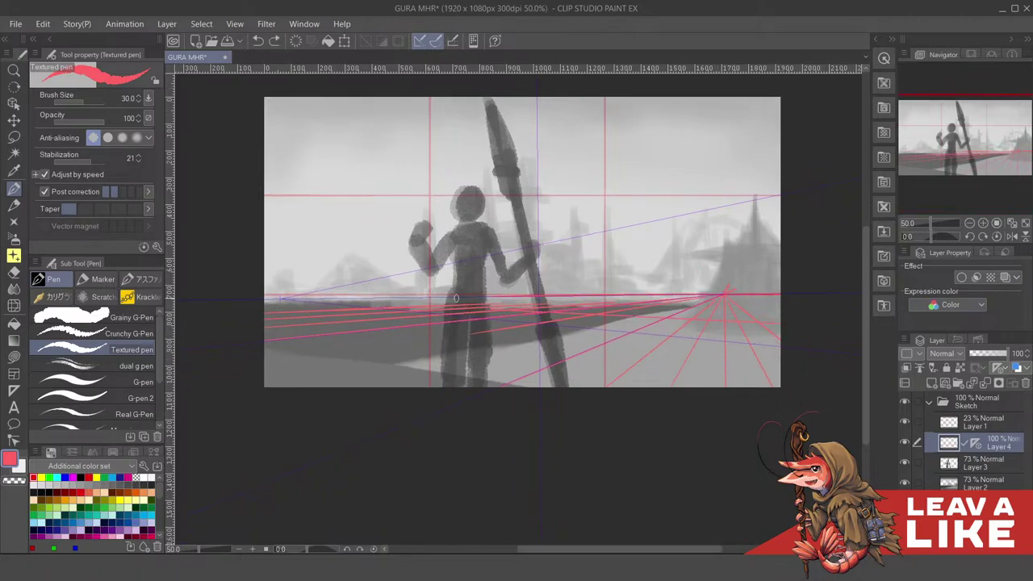
Draw a fan of ground lines from the left vanishing point so they cross the existing lines as a perspective grid
{"action": "left_click_drag", "start_coordinate": [471, 309], "coordinate": [491, 308]}
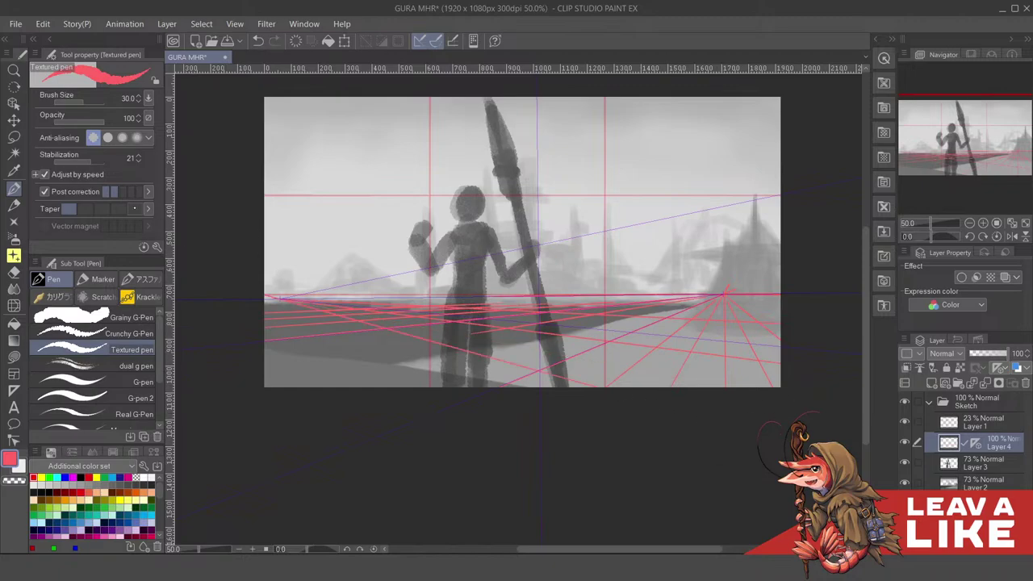
{"action": "mouse_move", "coordinate": [583, 430]}
{"action": "left_mouse_down"}
{"action": "mouse_move", "coordinate": [372, 353]}
{"action": "mouse_move", "coordinate": [268, 297]}
{"action": "left_mouse_up"}
{"action": "left_click_drag", "start_coordinate": [584, 281], "coordinate": [620, 278]}
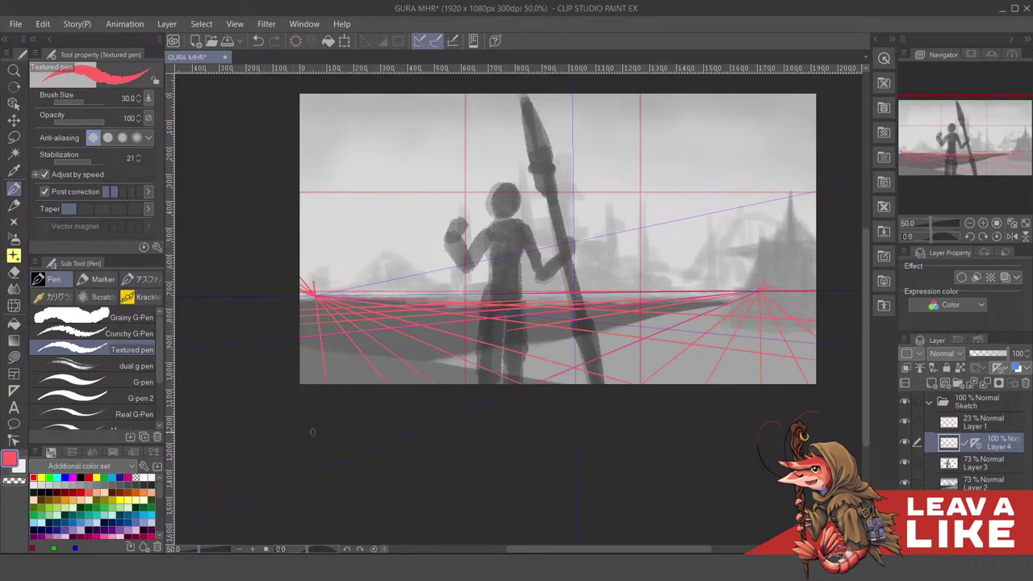
{"action": "scroll", "coordinate": [565, 242], "scroll_direction": "up", "scroll_amount": 3}
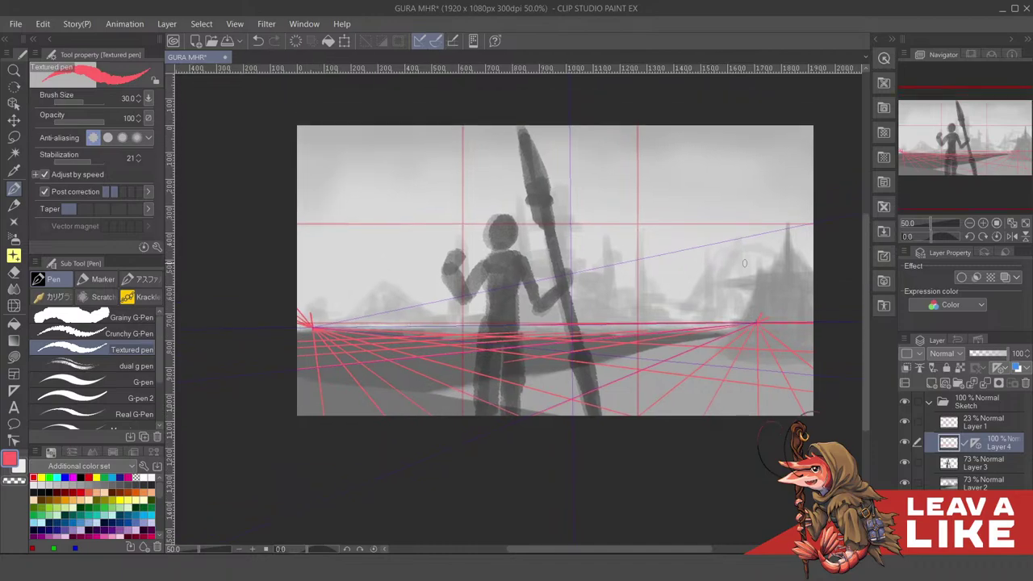
Block in a tall box-shaped building behind the figure's head and spear with receding roof lines and vertical edges
{"action": "left_click_drag", "start_coordinate": [453, 235], "coordinate": [633, 305]}
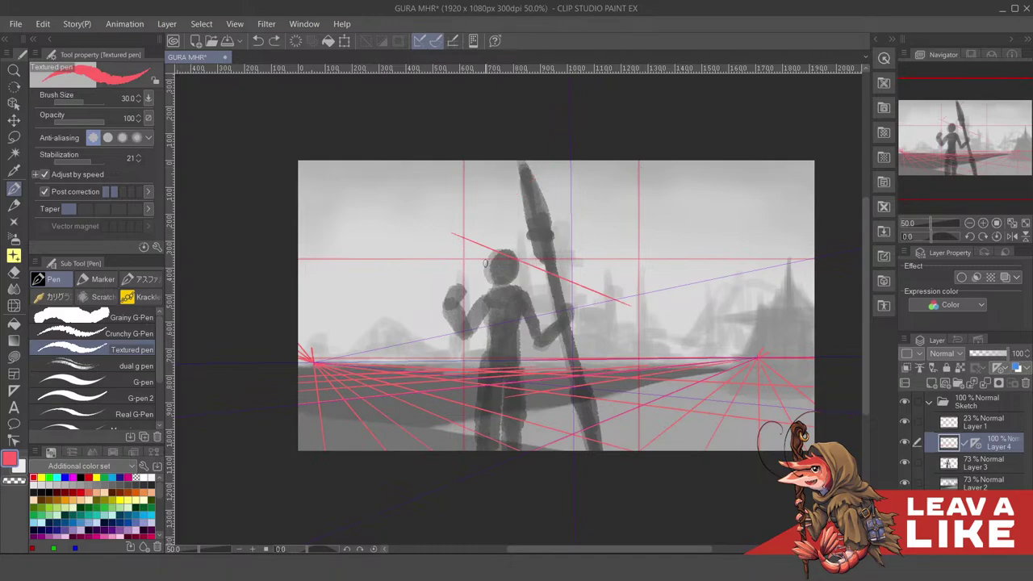
{"action": "mouse_move", "coordinate": [436, 293]}
{"action": "left_mouse_down"}
{"action": "mouse_move", "coordinate": [569, 220]}
{"action": "mouse_move", "coordinate": [566, 243]}
{"action": "mouse_move", "coordinate": [646, 292]}
{"action": "left_mouse_up"}
{"action": "left_click_drag", "start_coordinate": [454, 262], "coordinate": [594, 307]}
{"action": "left_click_drag", "start_coordinate": [552, 230], "coordinate": [551, 368]}
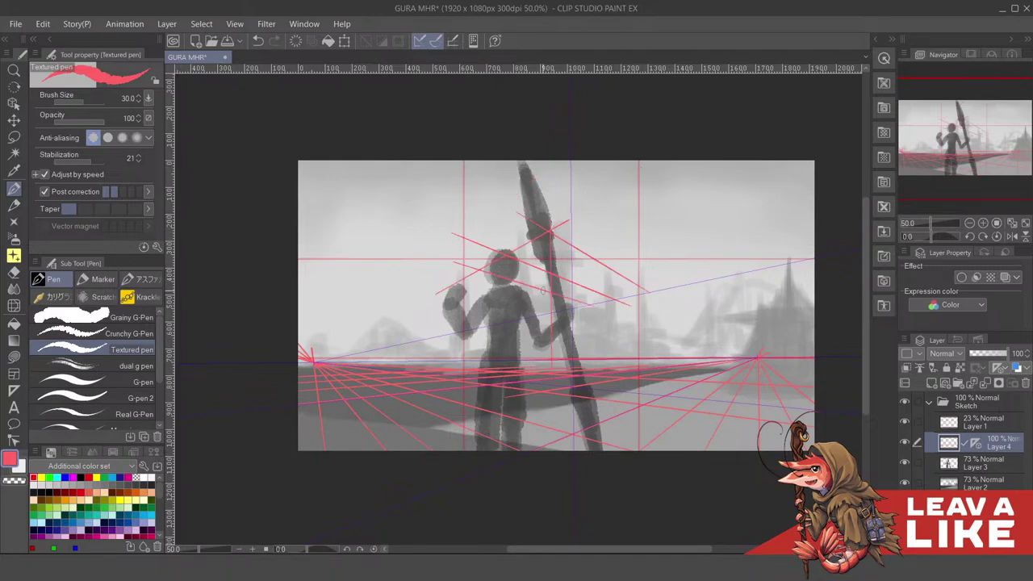
{"action": "left_click_drag", "start_coordinate": [610, 258], "coordinate": [611, 352]}
Sketch receding ledge and roof lines plus vertical edges over the spired structure near the canvas's right edge
{"action": "mouse_move", "coordinate": [648, 286]}
{"action": "left_mouse_down"}
{"action": "mouse_move", "coordinate": [648, 353]}
{"action": "mouse_move", "coordinate": [753, 316]}
{"action": "left_mouse_up"}
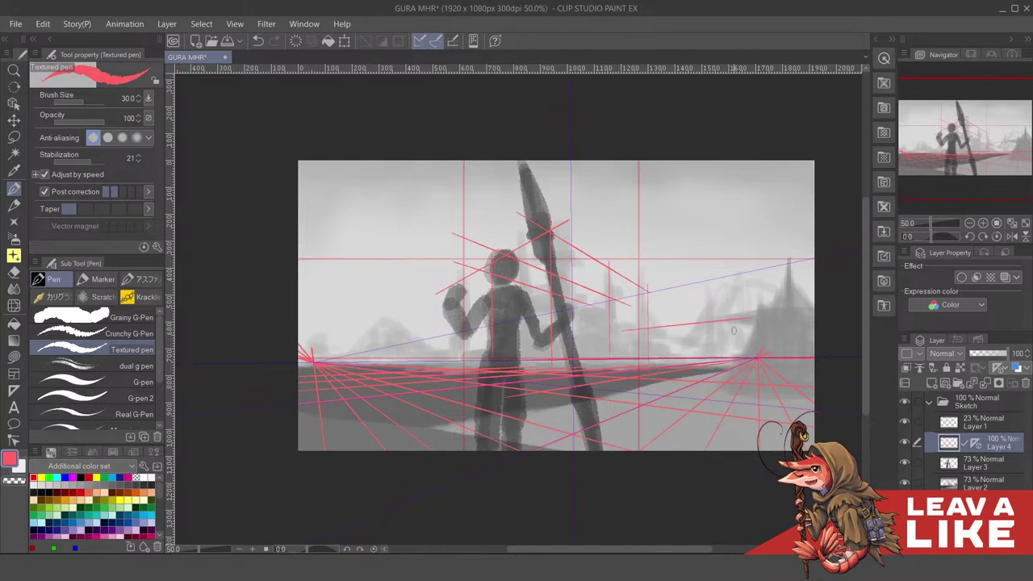
{"action": "left_click_drag", "start_coordinate": [669, 347], "coordinate": [749, 342]}
{"action": "mouse_move", "coordinate": [643, 318]}
{"action": "left_mouse_down"}
{"action": "mouse_move", "coordinate": [714, 343]}
{"action": "mouse_move", "coordinate": [814, 296]}
{"action": "left_mouse_up"}
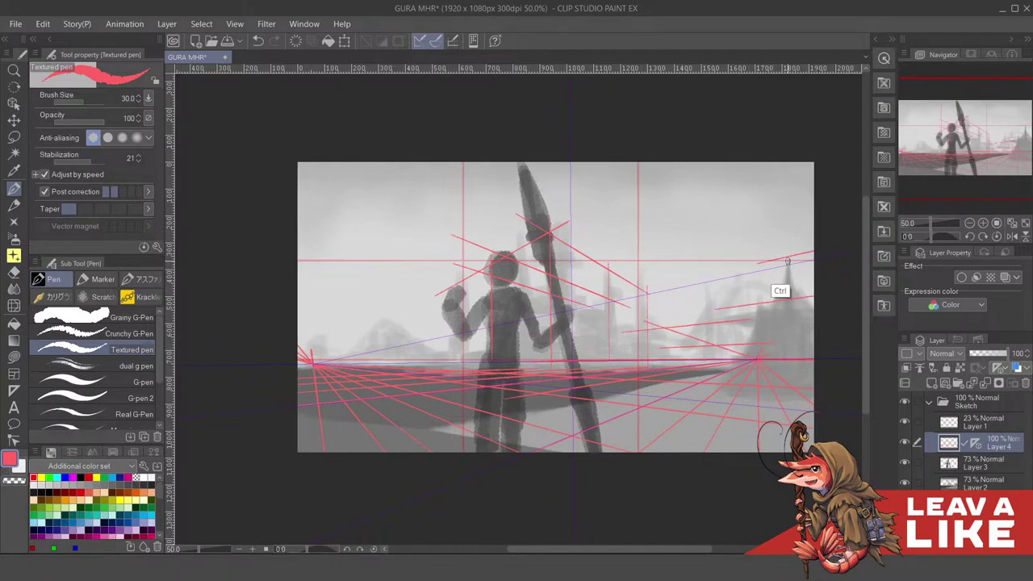
{"action": "left_click_drag", "start_coordinate": [699, 278], "coordinate": [813, 254]}
{"action": "left_click_drag", "start_coordinate": [742, 265], "coordinate": [753, 332]}
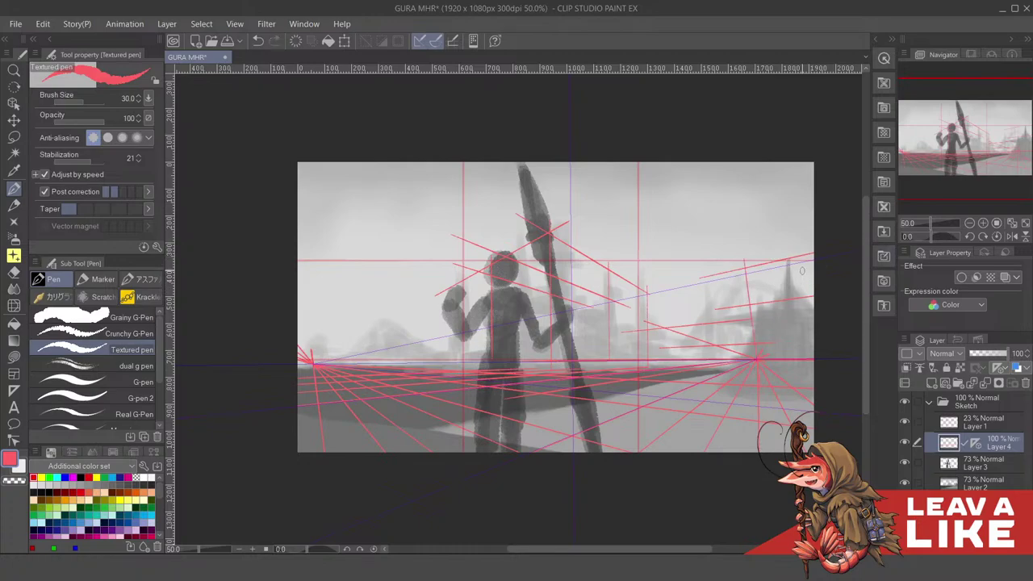
{"action": "left_click_drag", "start_coordinate": [792, 236], "coordinate": [793, 378]}
Add a second roof line above the right-hand structure and a receding line near its base, undoing the surplus stroke
{"action": "left_click_drag", "start_coordinate": [804, 290], "coordinate": [801, 294]}
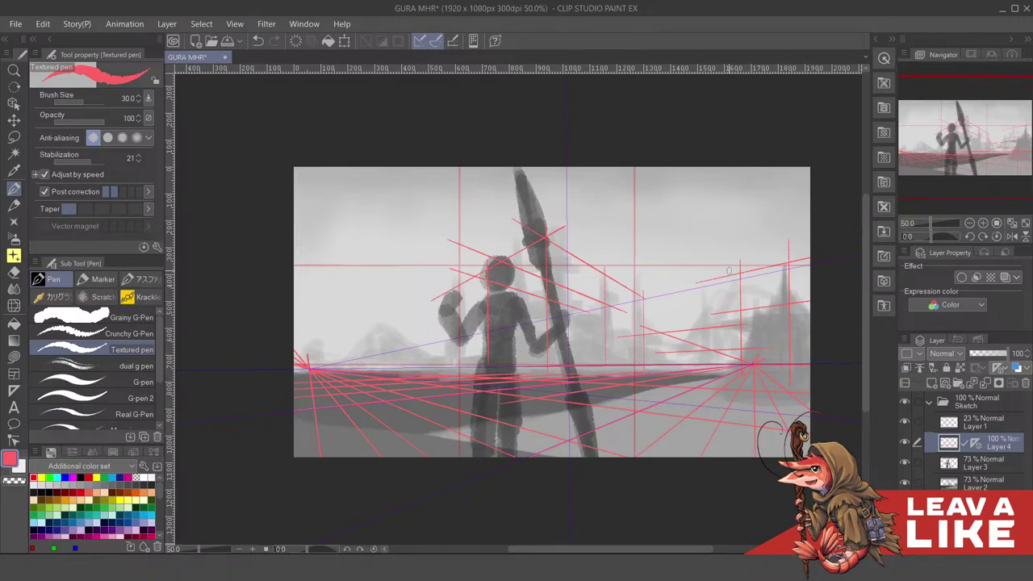
{"action": "left_click_drag", "start_coordinate": [726, 263], "coordinate": [727, 372]}
{"action": "left_click_drag", "start_coordinate": [812, 278], "coordinate": [806, 290]}
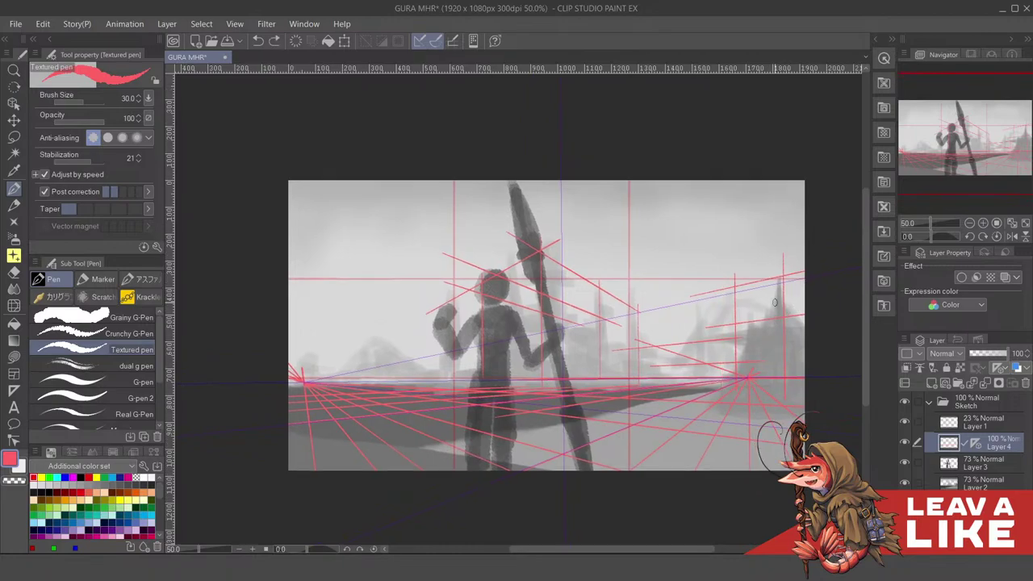
{"action": "key", "text": "ctrl+z"}
{"action": "mouse_move", "coordinate": [721, 282]}
{"action": "left_mouse_down"}
{"action": "mouse_move", "coordinate": [807, 262]}
{"action": "mouse_move", "coordinate": [820, 243]}
{"action": "left_mouse_up"}
{"action": "left_click_drag", "start_coordinate": [663, 361], "coordinate": [743, 362]}
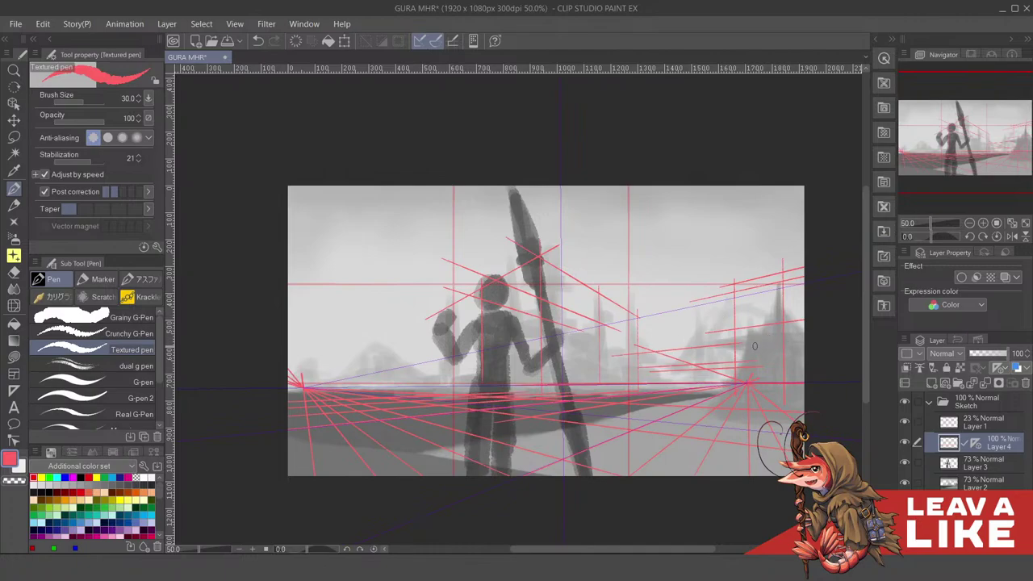
{"action": "left_click_drag", "start_coordinate": [641, 326], "coordinate": [714, 325]}
{"action": "left_click_drag", "start_coordinate": [538, 305], "coordinate": [613, 283]}
{"action": "left_click_drag", "start_coordinate": [710, 304], "coordinate": [569, 315]}
{"action": "left_click_drag", "start_coordinate": [643, 281], "coordinate": [676, 285]}
{"action": "left_click_drag", "start_coordinate": [715, 396], "coordinate": [712, 373]}
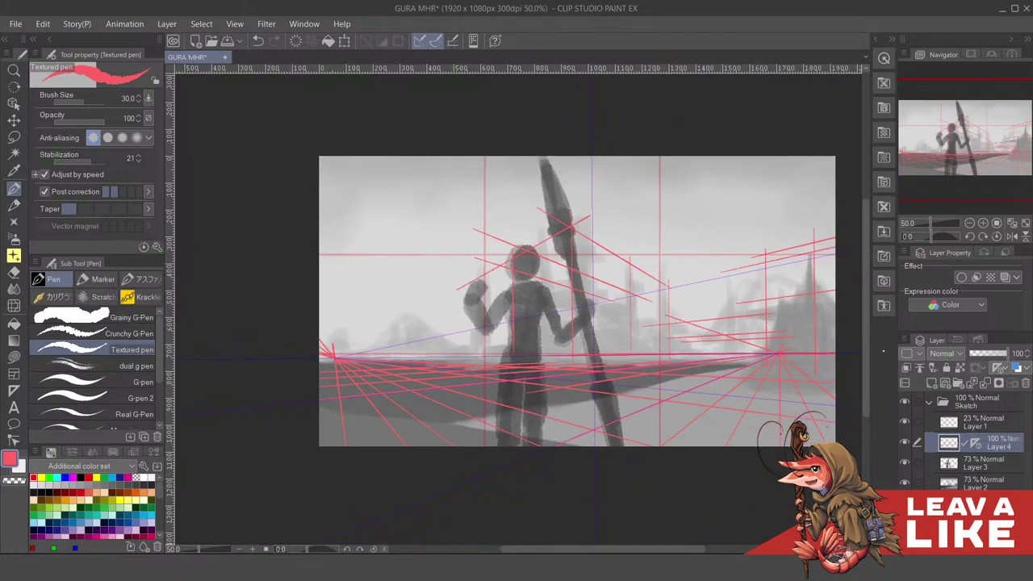
Hide Layer 1 and block in a low box-shaped building in perspective between the left vanishing point and the figure
{"action": "left_click", "coordinate": [904, 422]}
{"action": "mouse_move", "coordinate": [515, 326]}
{"action": "left_mouse_down"}
{"action": "mouse_move", "coordinate": [586, 343]}
{"action": "mouse_move", "coordinate": [622, 332]}
{"action": "left_mouse_up"}
{"action": "left_click_drag", "start_coordinate": [480, 331], "coordinate": [578, 325]}
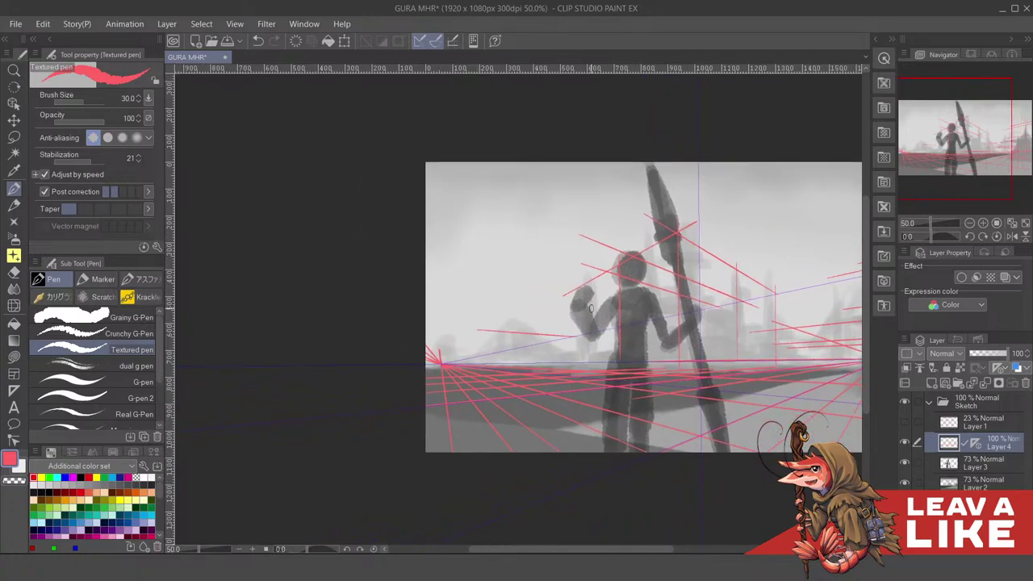
{"action": "key", "text": "ctrl+z"}
{"action": "mouse_move", "coordinate": [487, 311]}
{"action": "left_mouse_down"}
{"action": "mouse_move", "coordinate": [565, 321]}
{"action": "mouse_move", "coordinate": [488, 364]}
{"action": "left_mouse_up"}
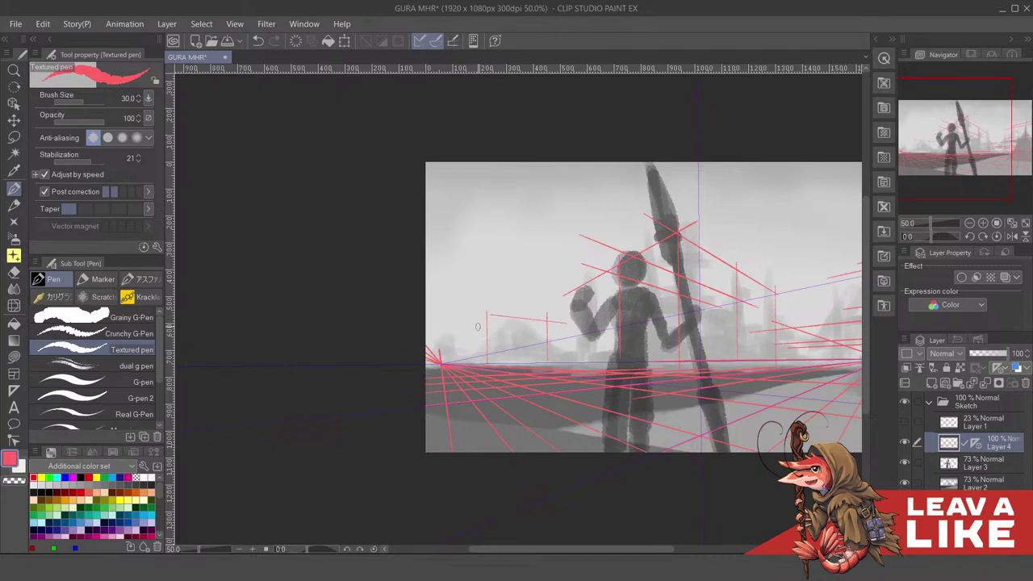
{"action": "mouse_move", "coordinate": [488, 312]}
{"action": "left_mouse_down"}
{"action": "mouse_move", "coordinate": [464, 337]}
{"action": "mouse_move", "coordinate": [463, 359]}
{"action": "mouse_move", "coordinate": [637, 350]}
{"action": "left_mouse_up"}
{"action": "left_click_drag", "start_coordinate": [783, 275], "coordinate": [765, 313]}
{"action": "left_click_drag", "start_coordinate": [656, 337], "coordinate": [686, 304]}
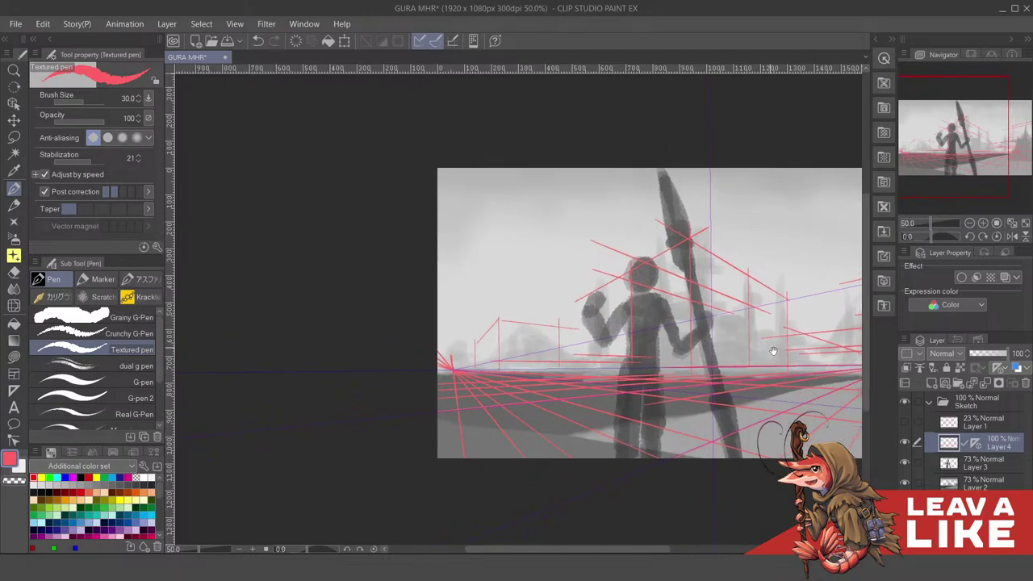
{"action": "left_click_drag", "start_coordinate": [819, 360], "coordinate": [691, 351]}
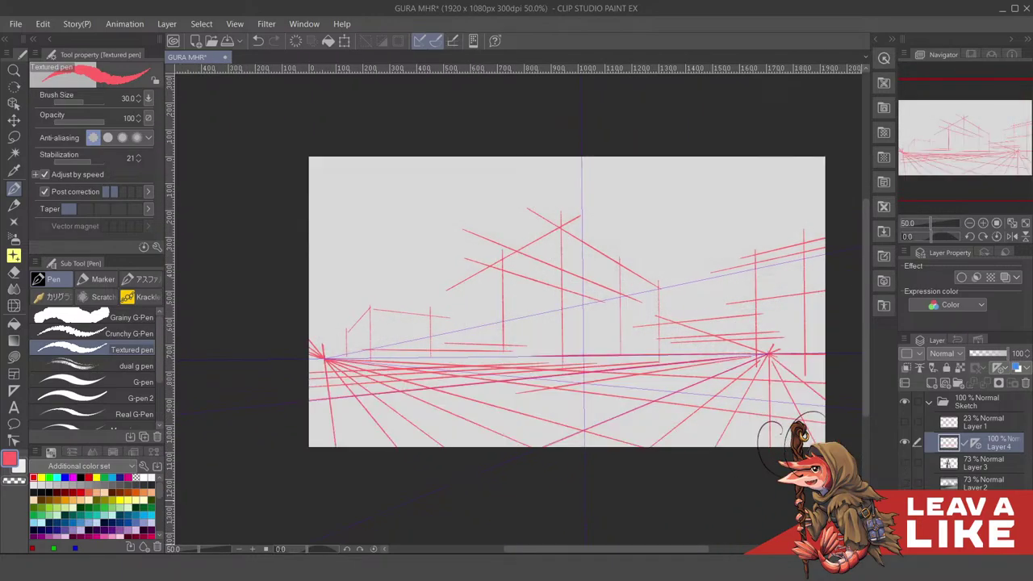
Show the hidden figure and background sketch layers again and lower Layer 4's opacity to 51%
{"action": "mouse_move", "coordinate": [800, 457]}
{"action": "left_mouse_down"}
{"action": "mouse_move", "coordinate": [782, 502]}
{"action": "mouse_move", "coordinate": [750, 440]}
{"action": "left_mouse_up"}
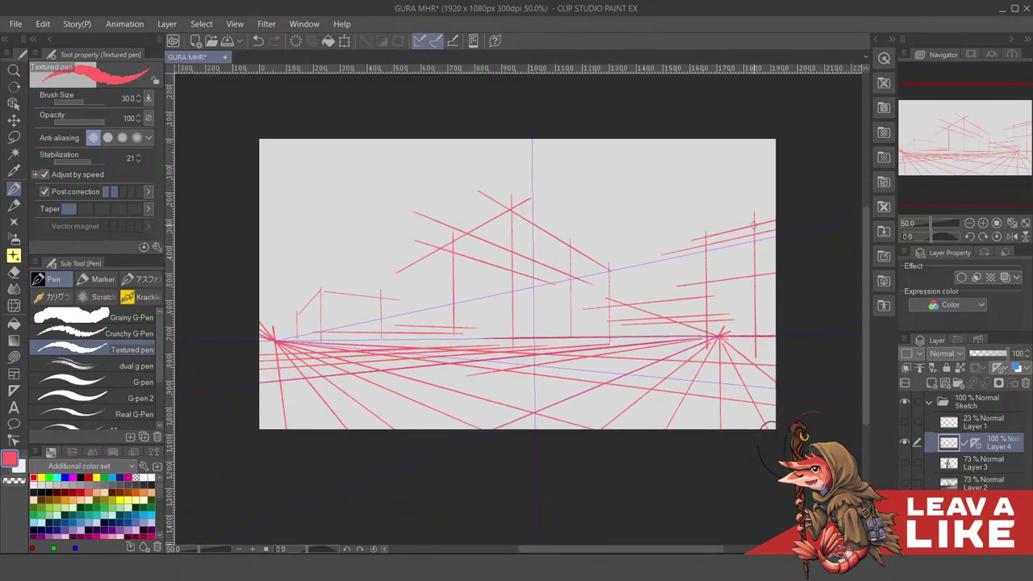
{"action": "left_click_drag", "start_coordinate": [682, 335], "coordinate": [679, 368]}
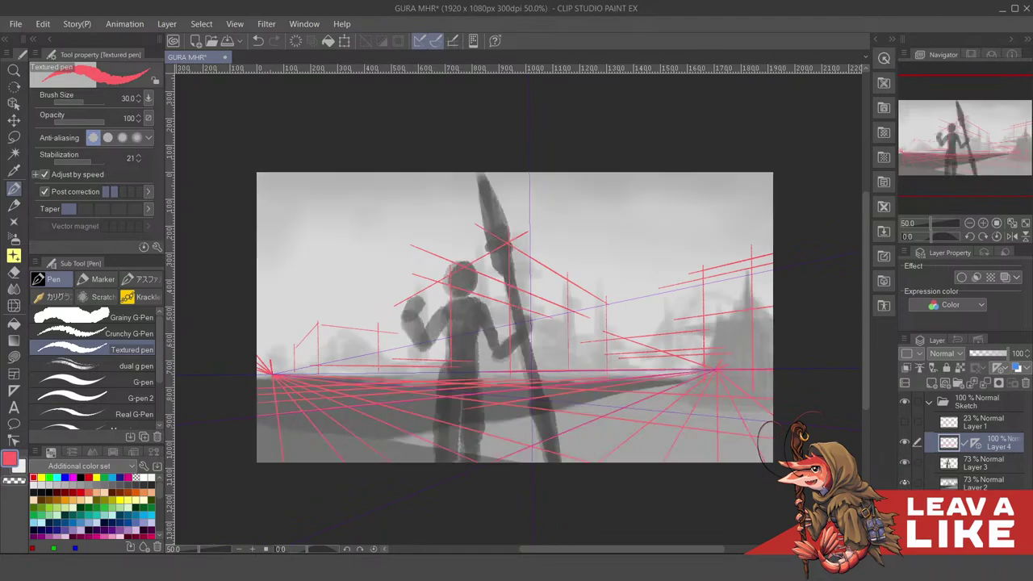
{"action": "left_click_drag", "start_coordinate": [749, 386], "coordinate": [750, 418]}
{"action": "left_click_drag", "start_coordinate": [722, 463], "coordinate": [726, 440]}
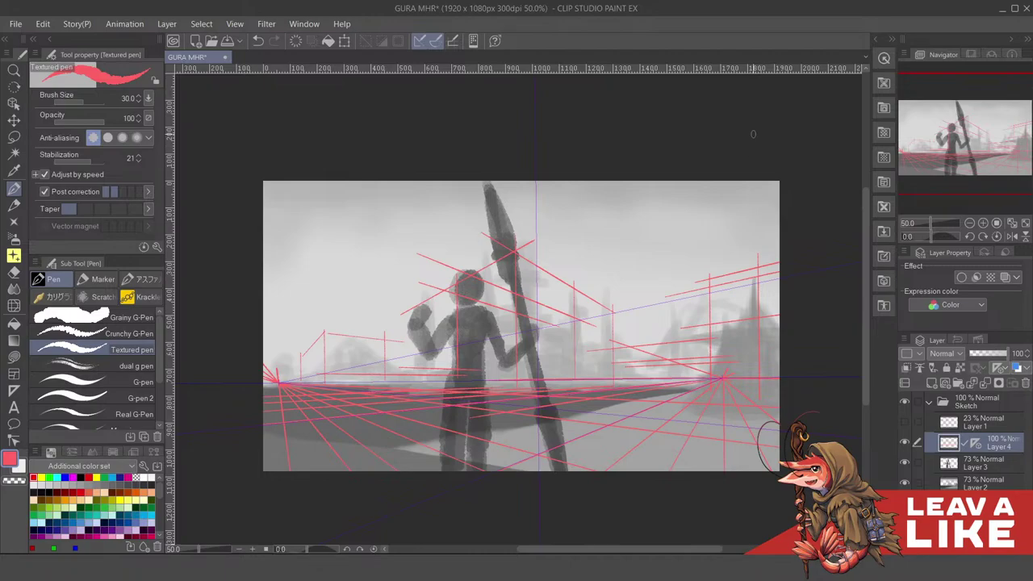
{"action": "left_click_drag", "start_coordinate": [1007, 353], "coordinate": [983, 354]}
{"action": "left_click", "coordinate": [988, 354]}
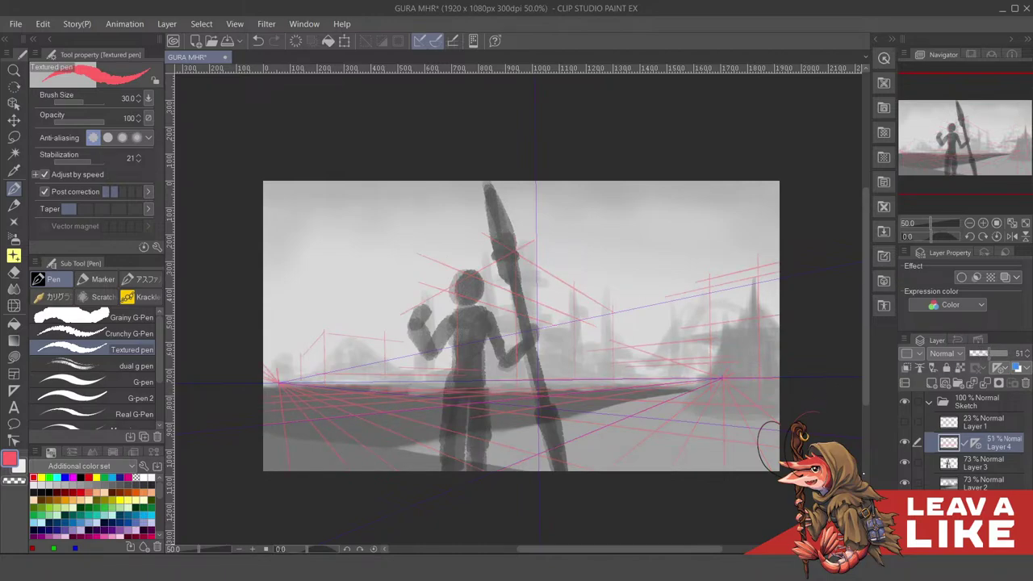
Add a new raster layer directly above the perspective line layer
{"action": "mouse_move", "coordinate": [814, 452]}
{"action": "left_mouse_down"}
{"action": "mouse_move", "coordinate": [812, 479]}
{"action": "mouse_move", "coordinate": [824, 451]}
{"action": "left_mouse_up"}
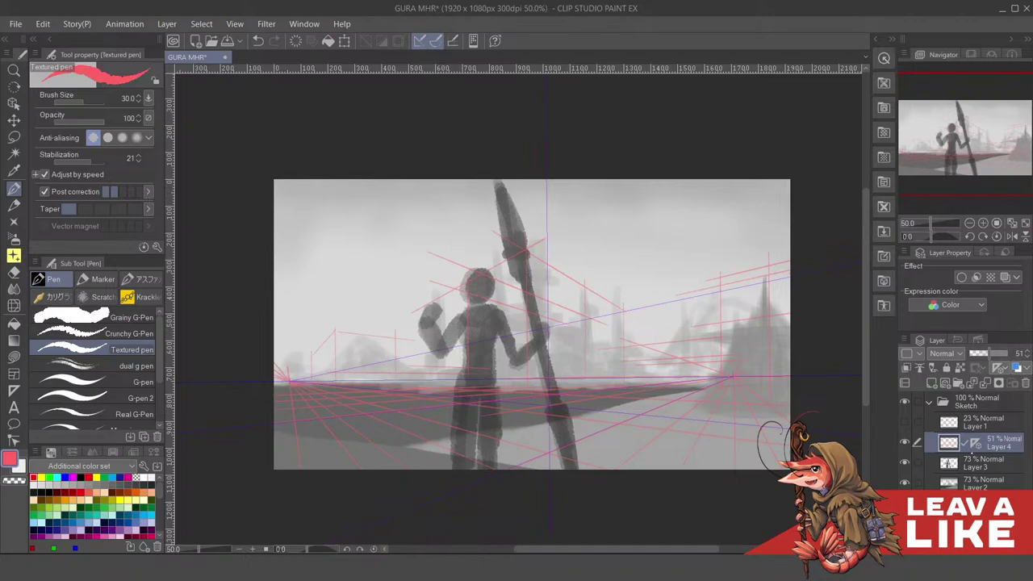
{"action": "left_click", "coordinate": [932, 383]}
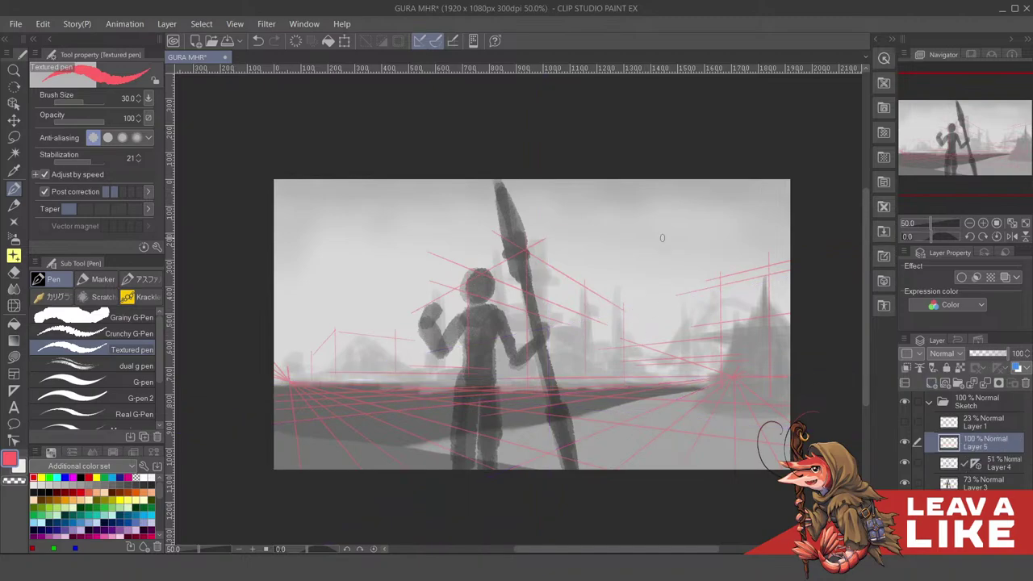
{"action": "left_click_drag", "start_coordinate": [728, 384], "coordinate": [706, 353]}
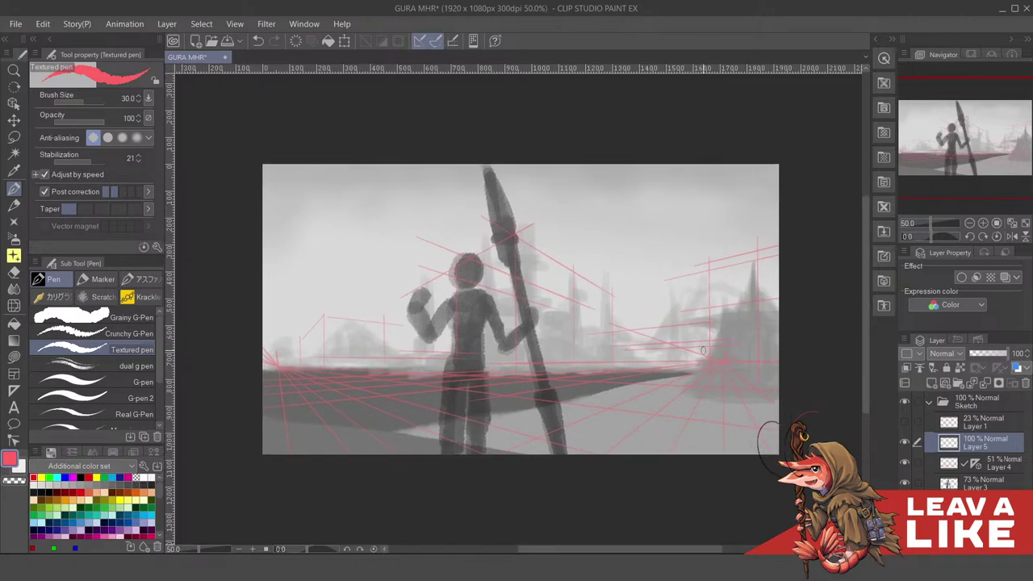
{"action": "left_click_drag", "start_coordinate": [695, 366], "coordinate": [730, 382]}
{"action": "left_click_drag", "start_coordinate": [666, 326], "coordinate": [691, 323]}
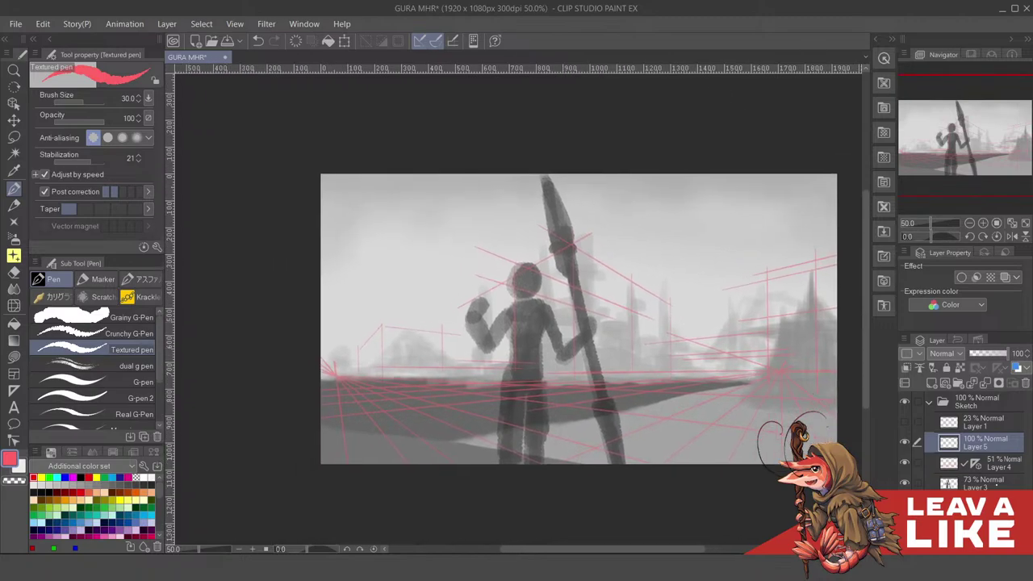
Group Layer 4 and the sketch layers beneath it into a collapsed folder, and make Layer 5 active
{"action": "left_click", "coordinate": [1000, 469]}
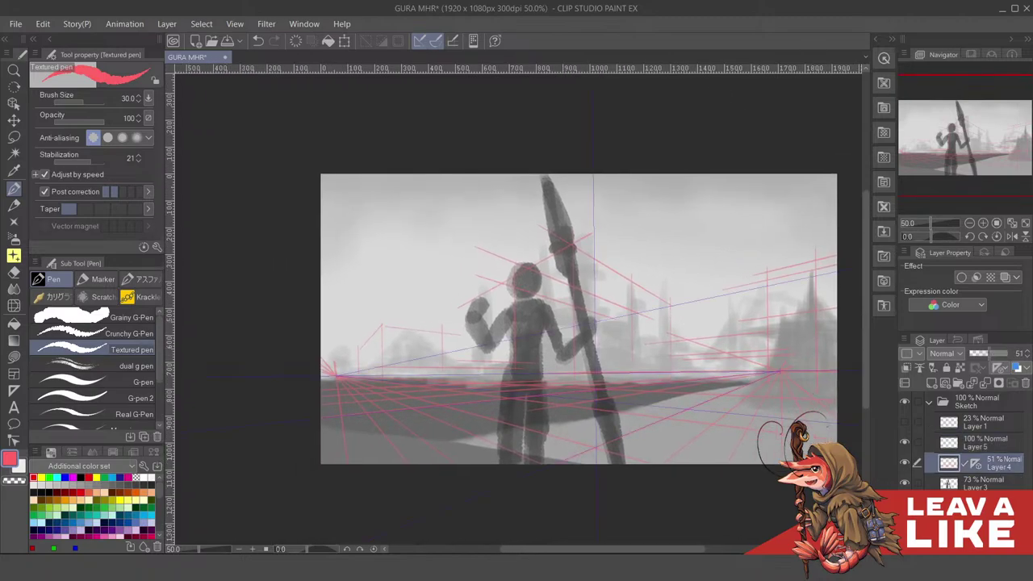
{"action": "left_click", "coordinate": [984, 484], "text": "shift"}
{"action": "key", "text": "ctrl+g"}
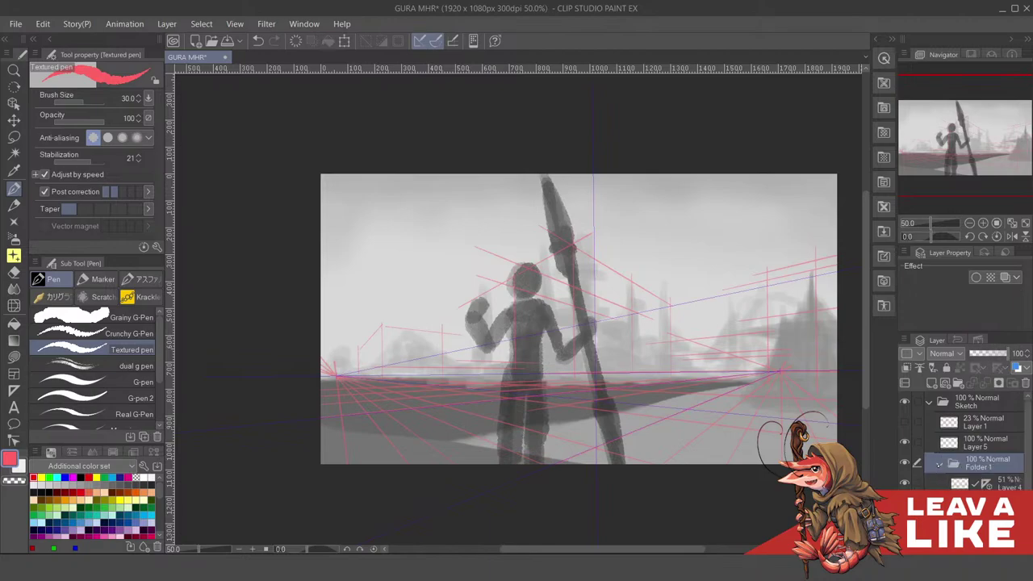
{"action": "left_click", "coordinate": [939, 464]}
{"action": "left_click", "coordinate": [980, 443]}
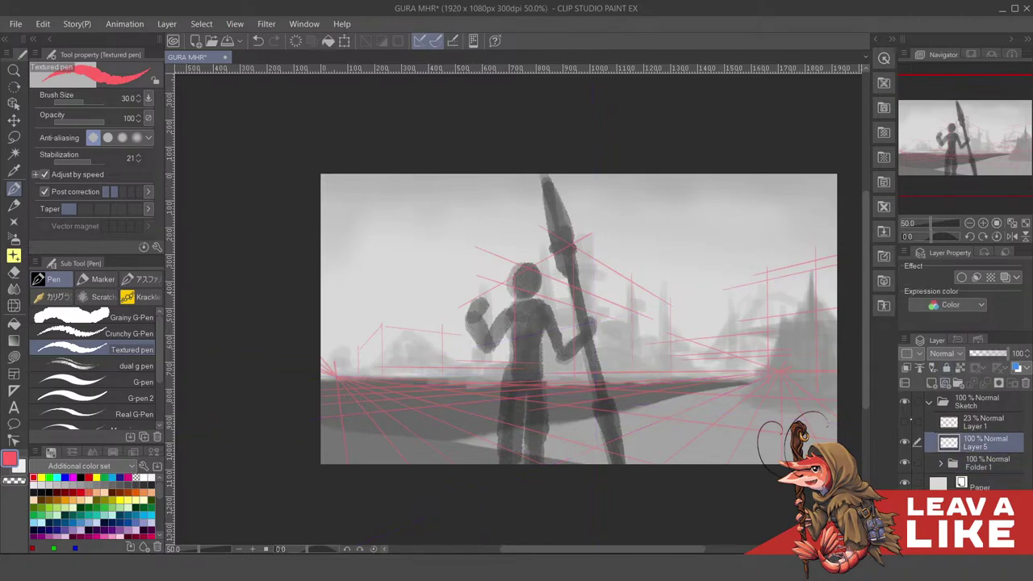
{"action": "left_click_drag", "start_coordinate": [763, 296], "coordinate": [770, 317]}
{"action": "left_click", "coordinate": [904, 443]}
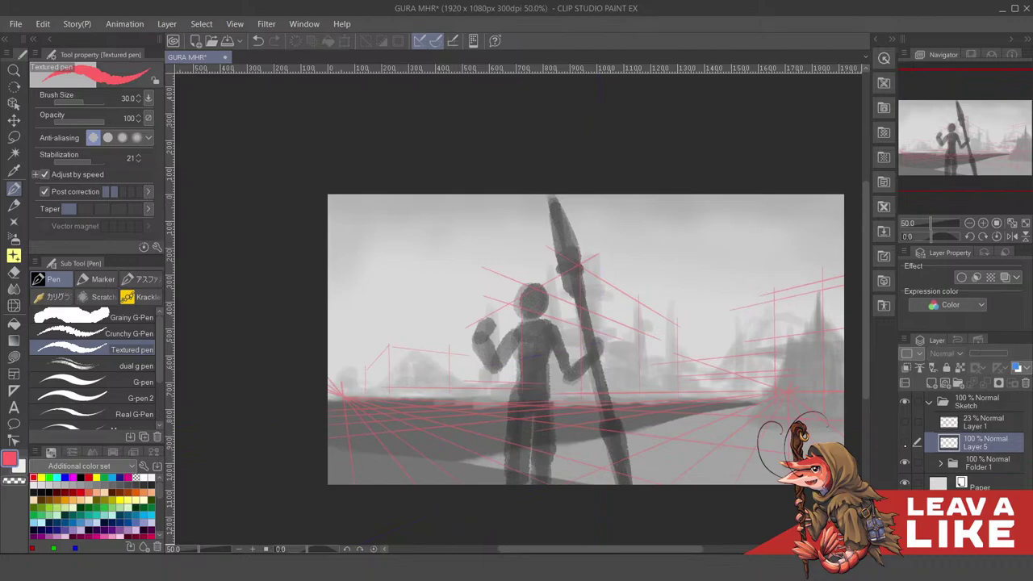
{"action": "left_click", "coordinate": [905, 442]}
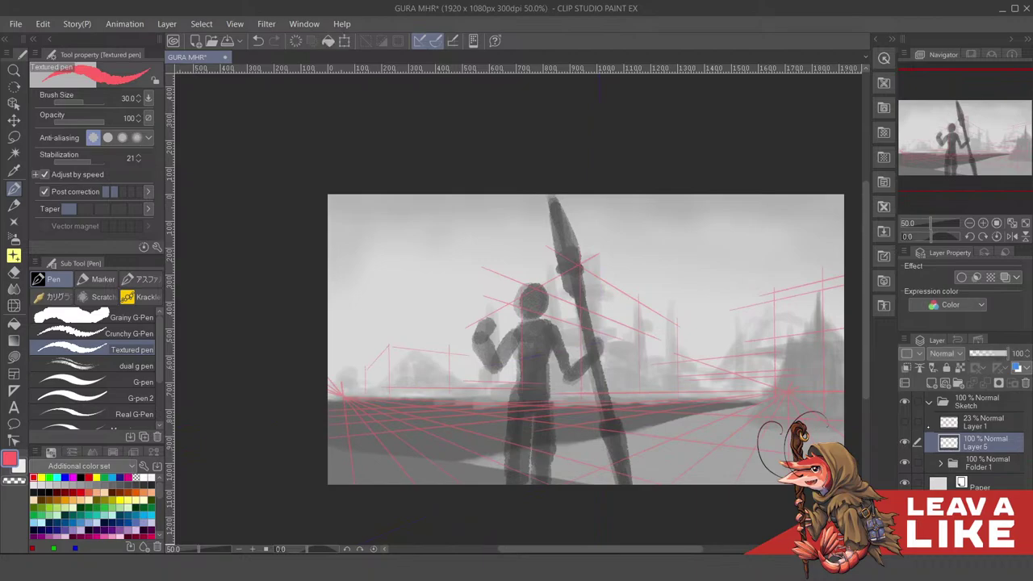
{"action": "left_click_drag", "start_coordinate": [648, 350], "coordinate": [687, 337]}
{"action": "left_click_drag", "start_coordinate": [797, 312], "coordinate": [760, 321]}
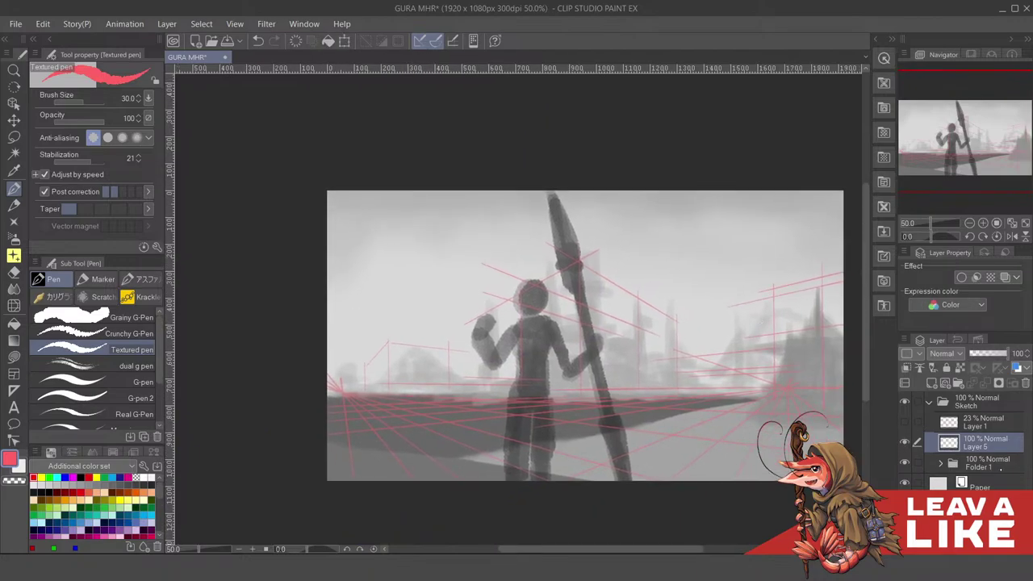
Lower Folder 1's opacity to 76% and make Layer 5 the active layer again
{"action": "left_click", "coordinate": [999, 466]}
{"action": "mouse_move", "coordinate": [989, 355]}
{"action": "left_mouse_down"}
{"action": "mouse_move", "coordinate": [978, 356]}
{"action": "mouse_move", "coordinate": [998, 357]}
{"action": "left_mouse_up"}
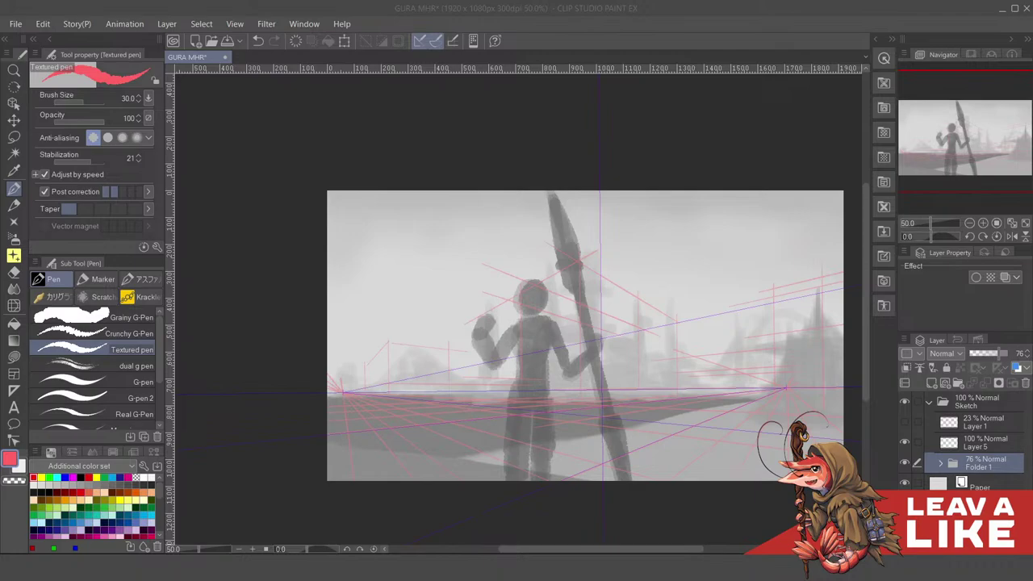
{"action": "left_click_drag", "start_coordinate": [782, 304], "coordinate": [692, 259]}
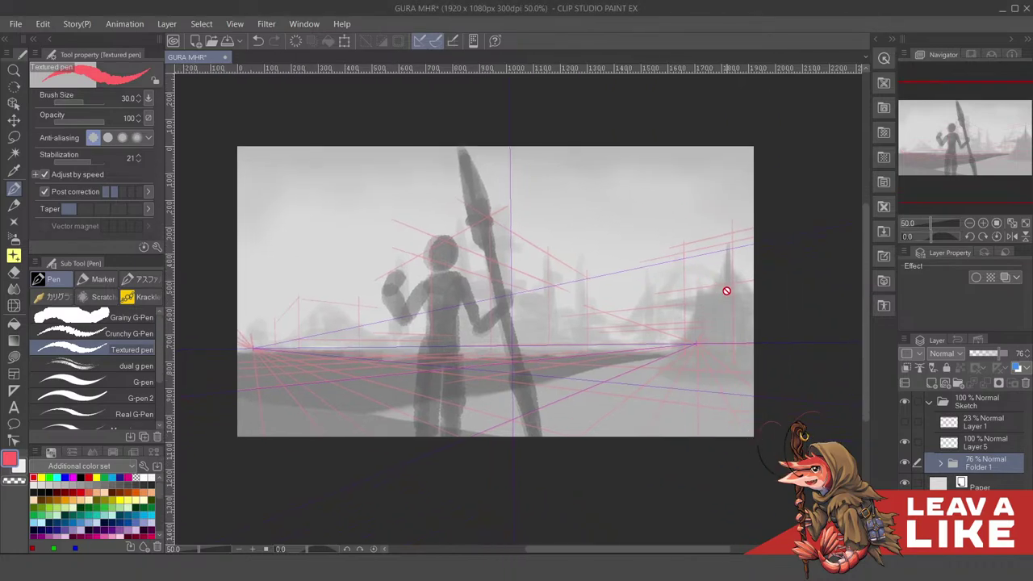
{"action": "left_click", "coordinate": [980, 443]}
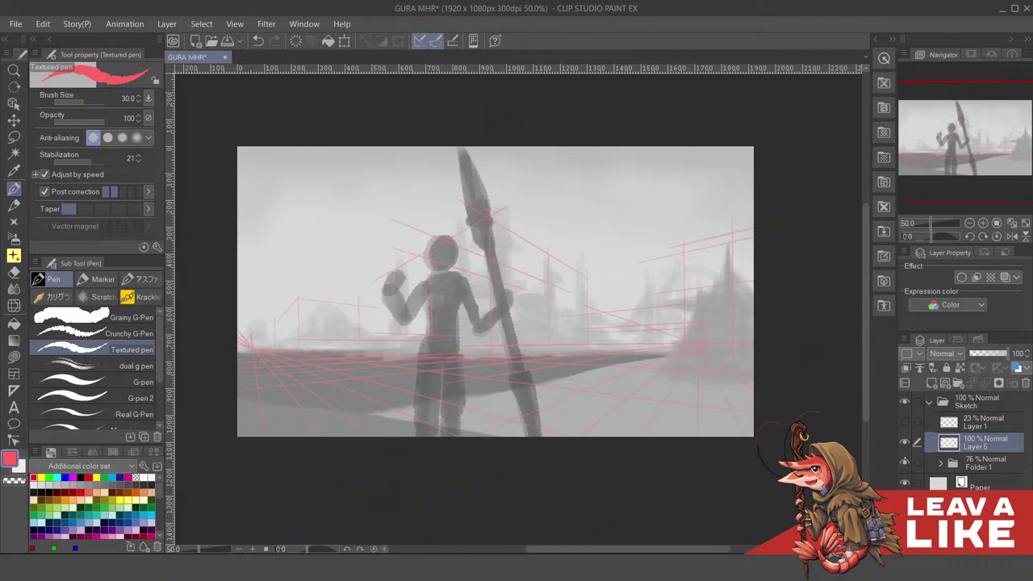
Change the drawing colour from red to a near-black grey
{"action": "mouse_move", "coordinate": [713, 314]}
{"action": "left_mouse_down"}
{"action": "mouse_move", "coordinate": [723, 350]}
{"action": "mouse_move", "coordinate": [669, 365]}
{"action": "left_mouse_up"}
{"action": "key", "text": "c"}
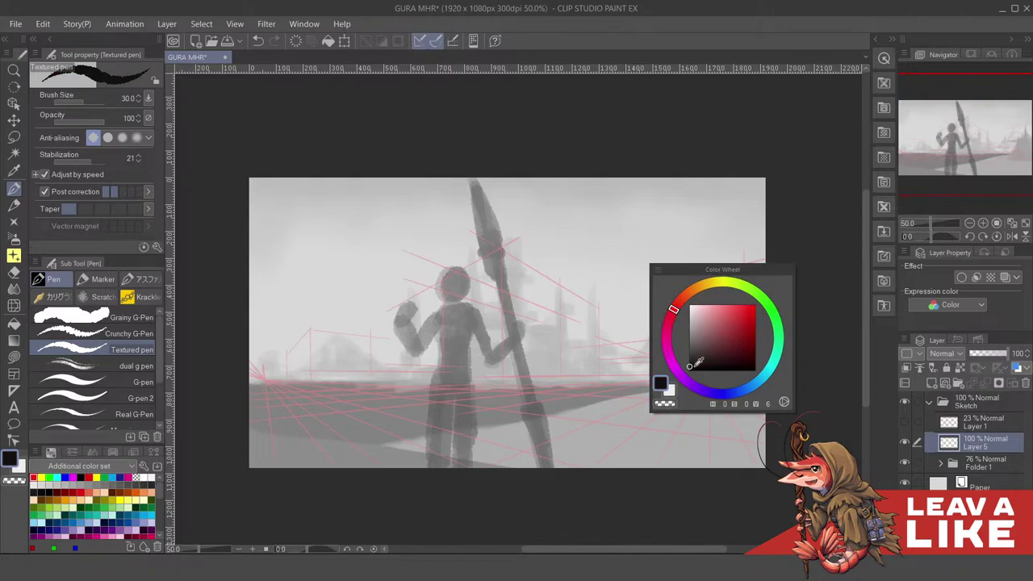
{"action": "left_click", "coordinate": [688, 358]}
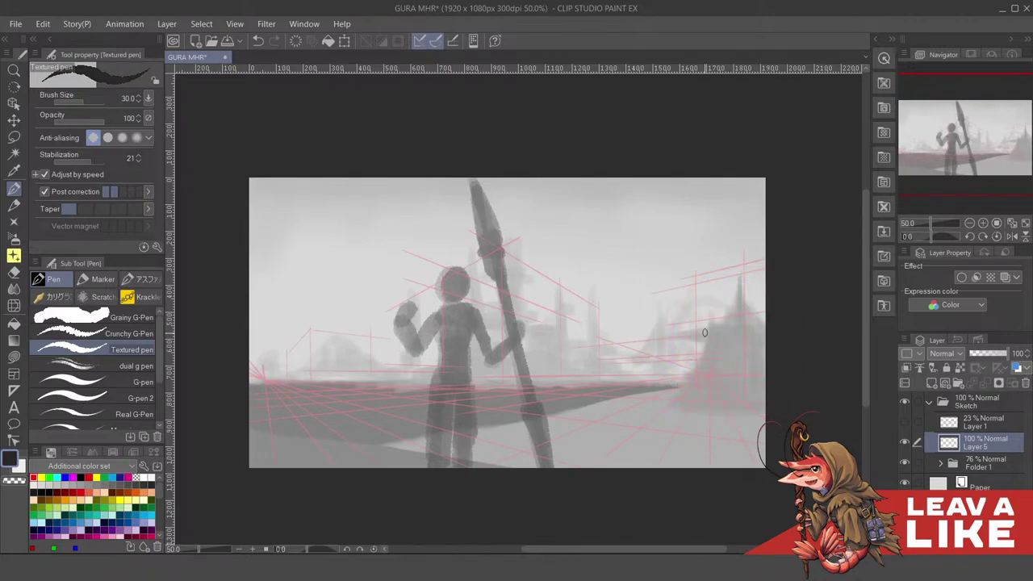
{"action": "mouse_move", "coordinate": [706, 311]}
{"action": "left_mouse_down"}
{"action": "mouse_move", "coordinate": [707, 378]}
{"action": "mouse_move", "coordinate": [727, 276]}
{"action": "left_mouse_up"}
{"action": "key", "text": "ctrl+z"}
{"action": "scroll", "coordinate": [717, 347], "scroll_direction": "down", "scroll_amount": 1}
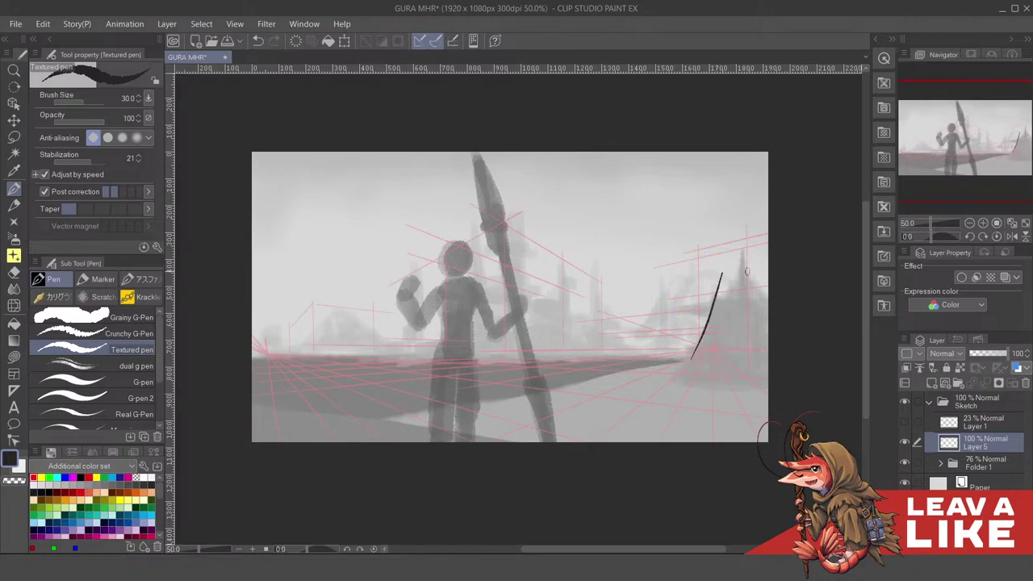
{"action": "key", "text": "ctrl+z"}
{"action": "scroll", "coordinate": [735, 343], "scroll_direction": "down", "scroll_amount": 1}
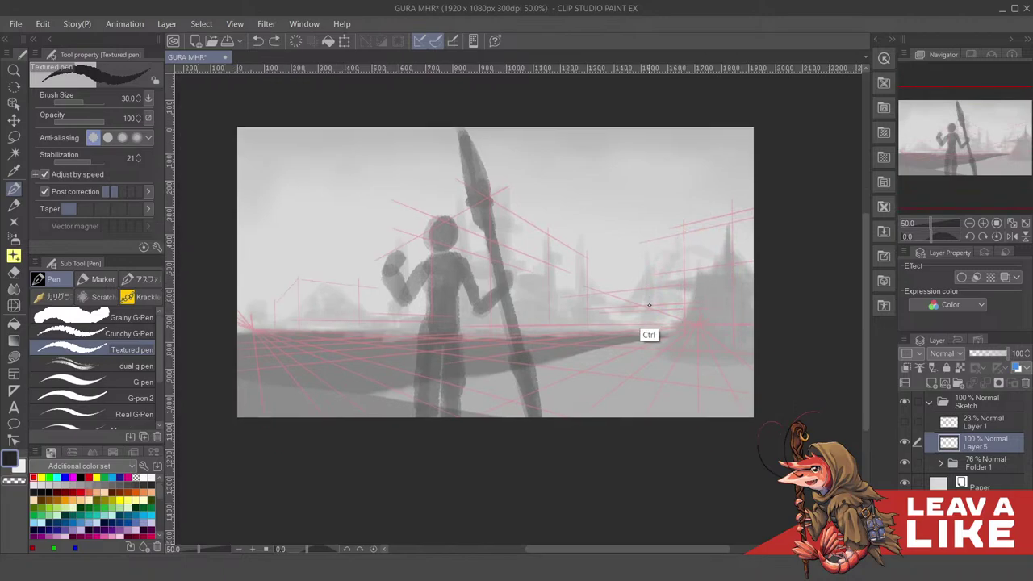
Try the dual g pen at sizes 50 and 25 for strokes along the right-hand structure's slope, undoing each one
{"action": "scroll", "coordinate": [649, 327], "scroll_direction": "up", "scroll_amount": 1}
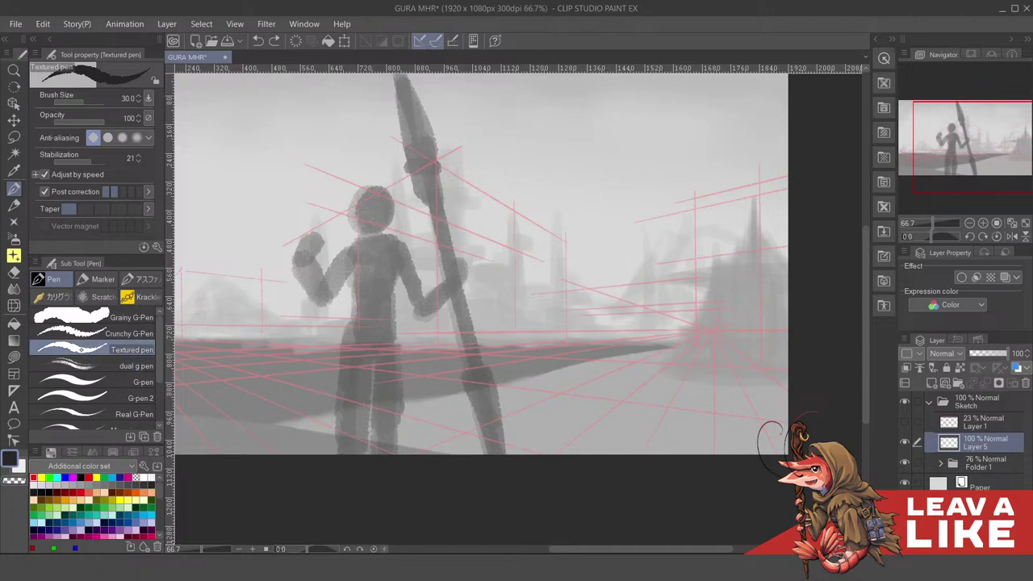
{"action": "left_click", "coordinate": [81, 366]}
{"action": "mouse_move", "coordinate": [587, 363]}
{"action": "left_mouse_down"}
{"action": "mouse_move", "coordinate": [699, 253]}
{"action": "mouse_move", "coordinate": [733, 327]}
{"action": "left_mouse_up"}
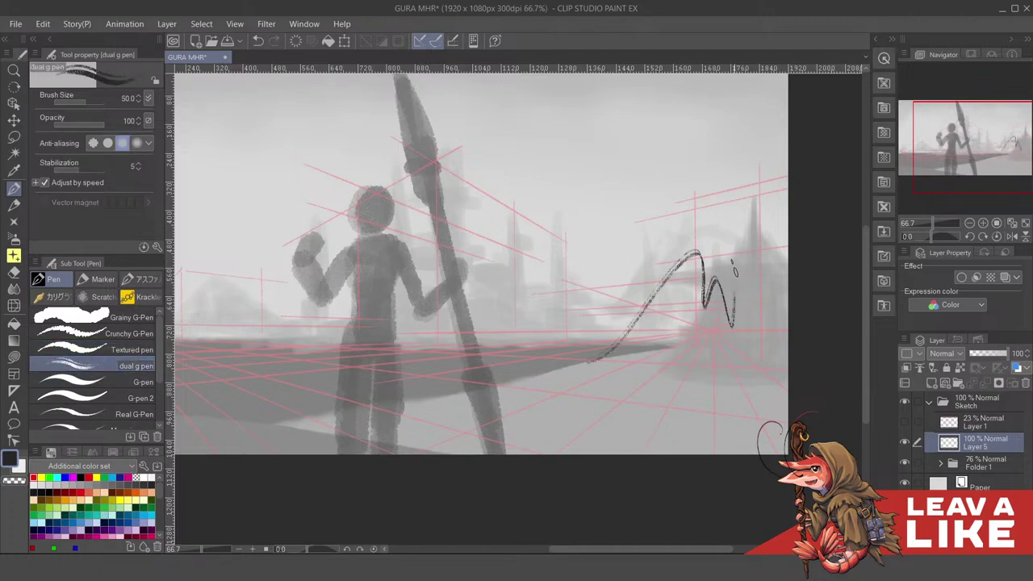
{"action": "key", "text": "ctrl+z"}
{"action": "scroll", "coordinate": [731, 319], "scroll_direction": "up", "scroll_amount": 1}
{"action": "left_click_drag", "start_coordinate": [682, 376], "coordinate": [722, 316]}
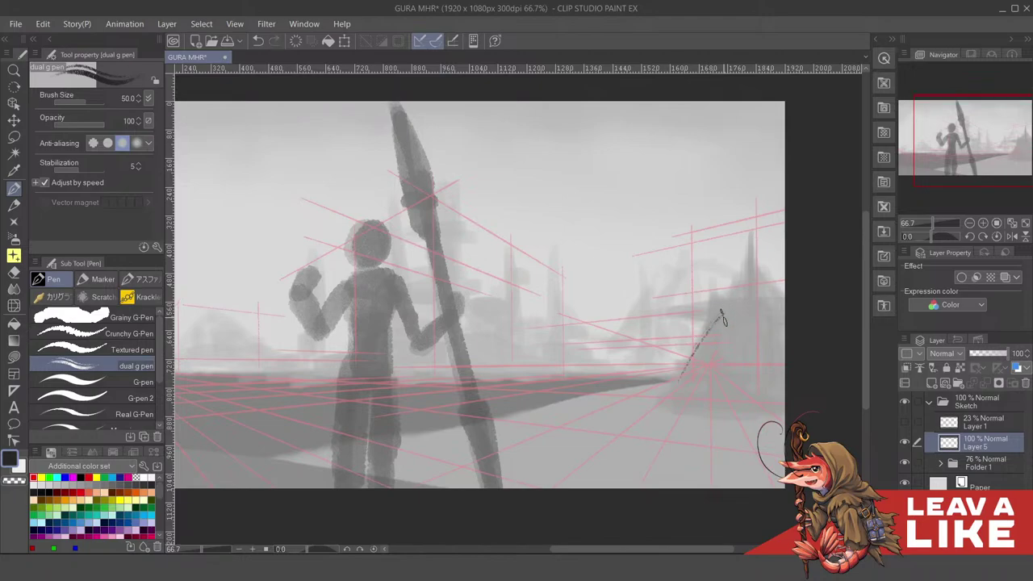
{"action": "key", "text": "ctrl+z"}
{"action": "key", "text": "bracketleft"}
{"action": "key", "text": "bracketleft"}
{"action": "key", "text": "bracketleft"}
{"action": "left_click_drag", "start_coordinate": [666, 397], "coordinate": [740, 282]}
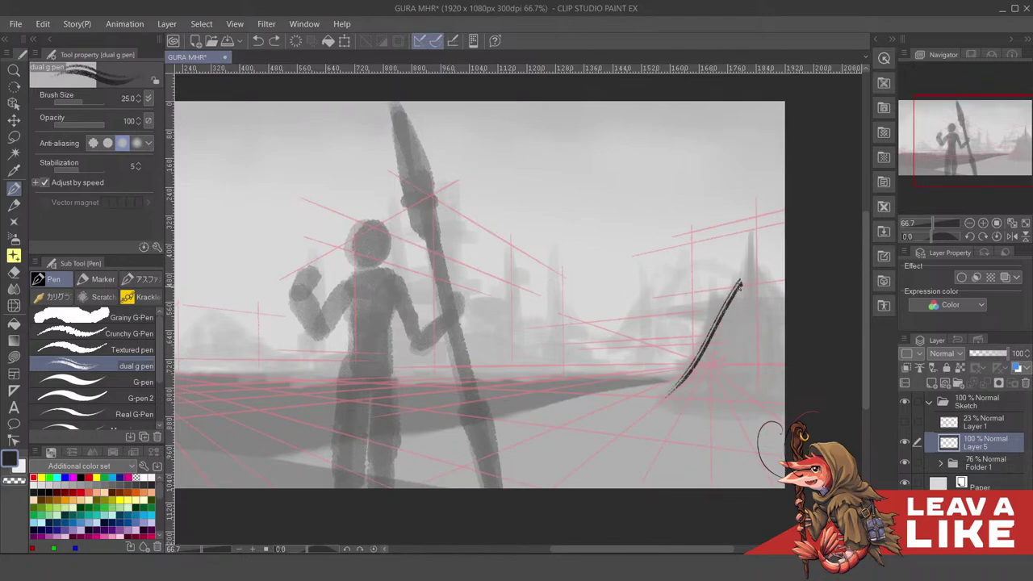
{"action": "key", "text": "ctrl+z"}
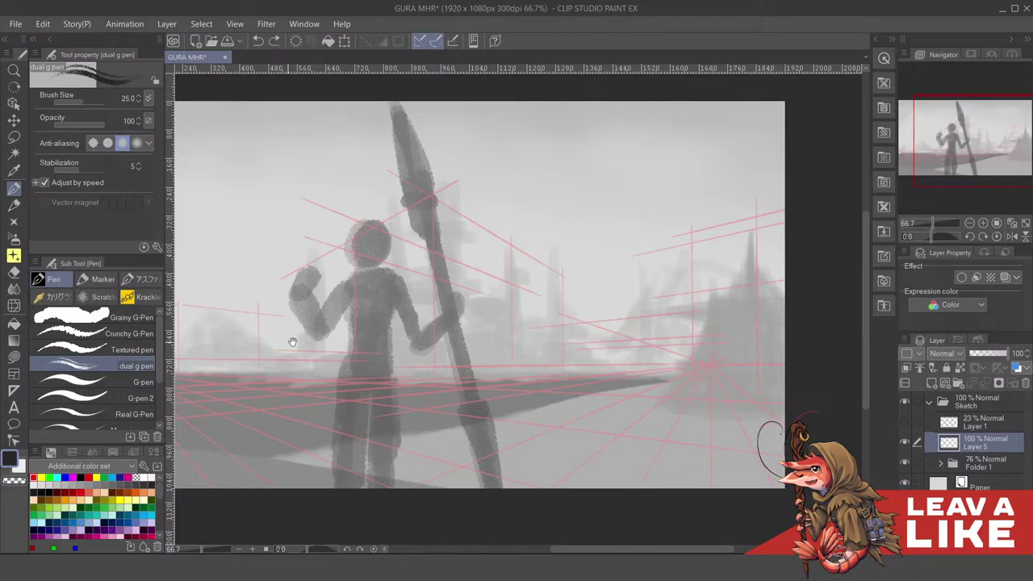
Switch to the Pencil sub tool, undoing the trial strokes over the right-hand spired structure
{"action": "left_click_drag", "start_coordinate": [292, 342], "coordinate": [330, 306]}
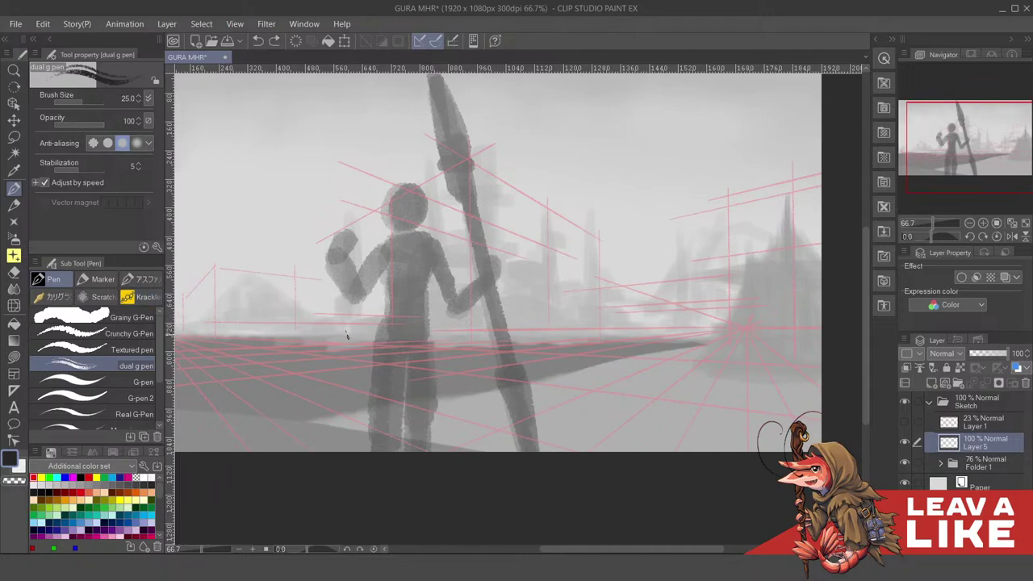
{"action": "key", "text": "b"}
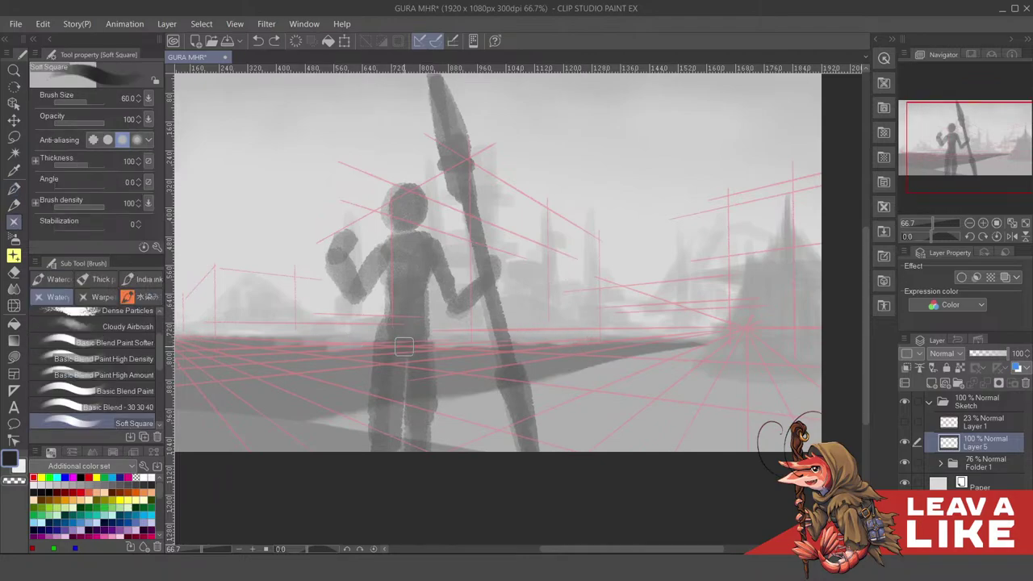
{"action": "key", "text": "p"}
{"action": "key", "text": "p"}
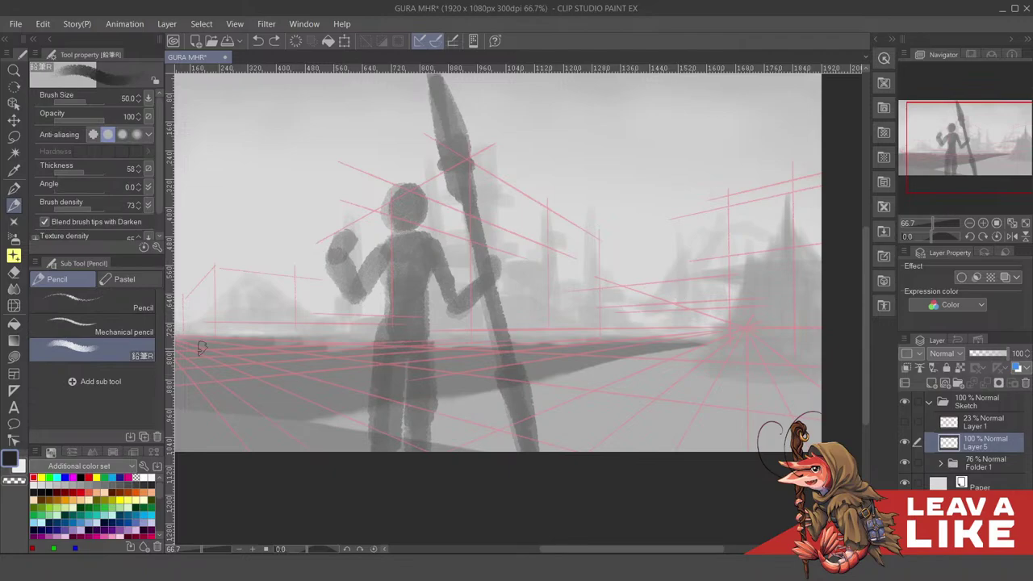
{"action": "mouse_move", "coordinate": [670, 279]}
{"action": "left_mouse_down"}
{"action": "mouse_move", "coordinate": [787, 262]}
{"action": "mouse_move", "coordinate": [769, 315]}
{"action": "left_mouse_up"}
{"action": "key", "text": "ctrl+z"}
{"action": "left_click_drag", "start_coordinate": [676, 381], "coordinate": [740, 316]}
{"action": "key", "text": "ctrl+z"}
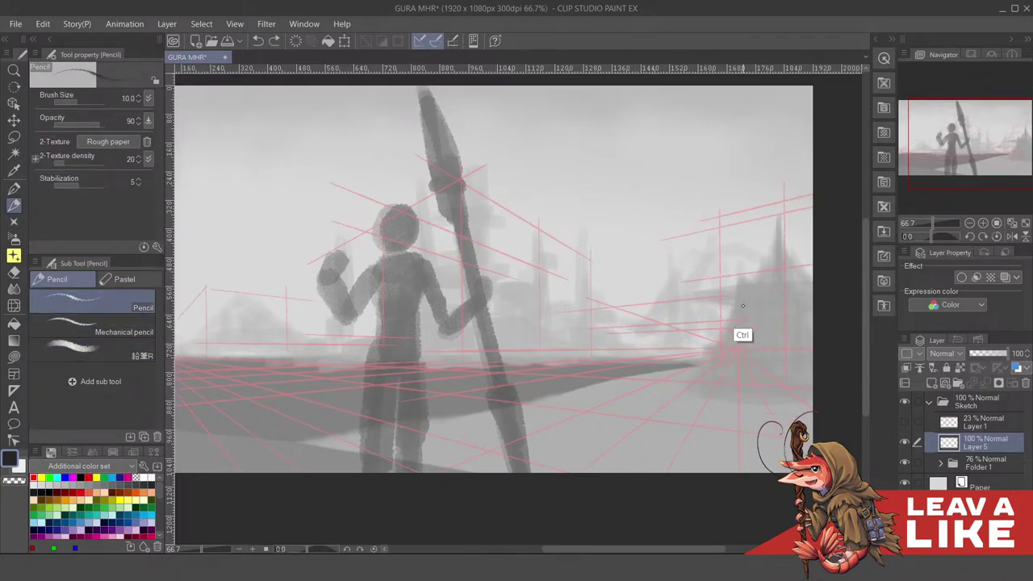
Set the Pencil's brush size to 17 and draw a slanted stroke along the right-hand structure's left slope
{"action": "key", "text": "bracketright"}
{"action": "key", "text": "bracketright"}
{"action": "mouse_move", "coordinate": [682, 393]}
{"action": "left_mouse_down"}
{"action": "mouse_move", "coordinate": [736, 287]}
{"action": "mouse_move", "coordinate": [760, 304]}
{"action": "left_mouse_up"}
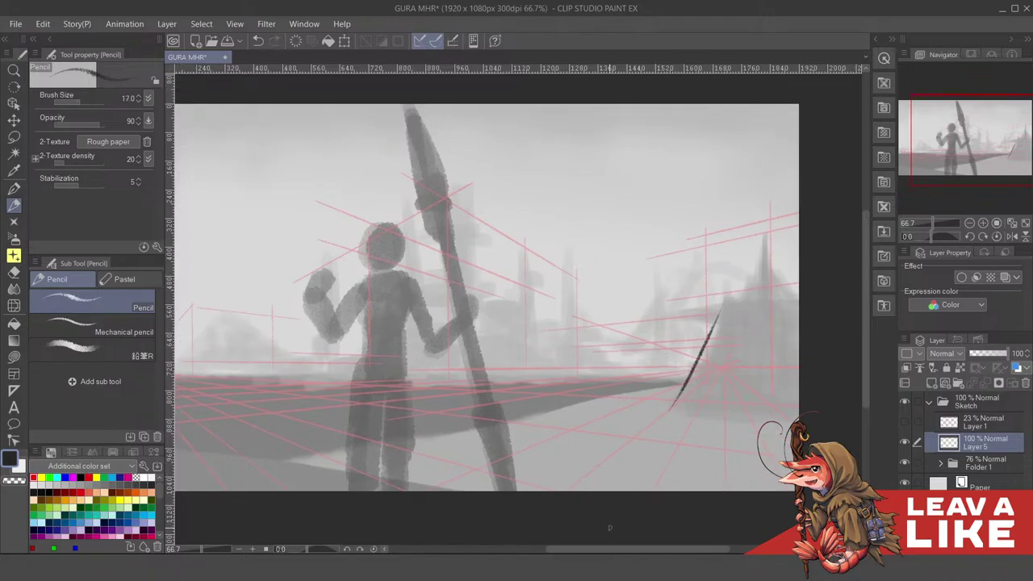
Switch to the image viewer to examine the illustrated book cover, and return to the drawing
{"action": "left_click", "coordinate": [511, 568]}
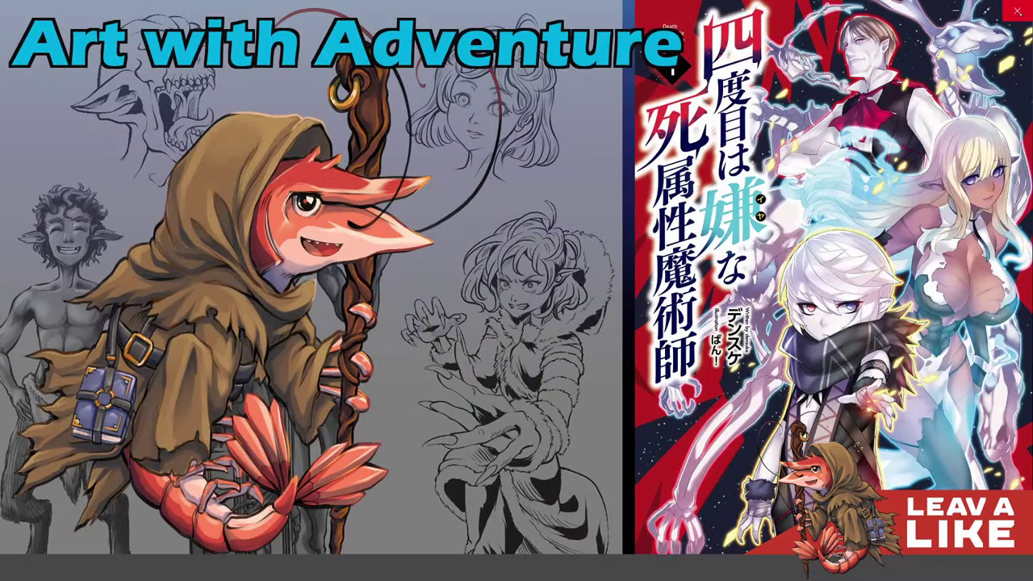
{"action": "left_click", "coordinate": [1017, 6]}
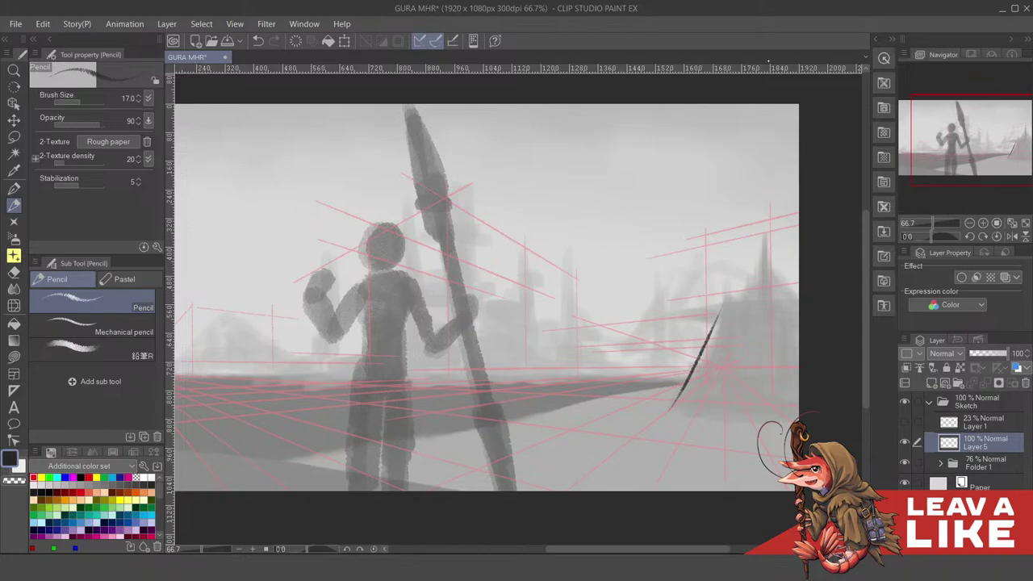
Undo the long slanted stroke and try shorter pencil strokes along the right-hand structure's left slope
{"action": "left_click_drag", "start_coordinate": [728, 354], "coordinate": [753, 329]}
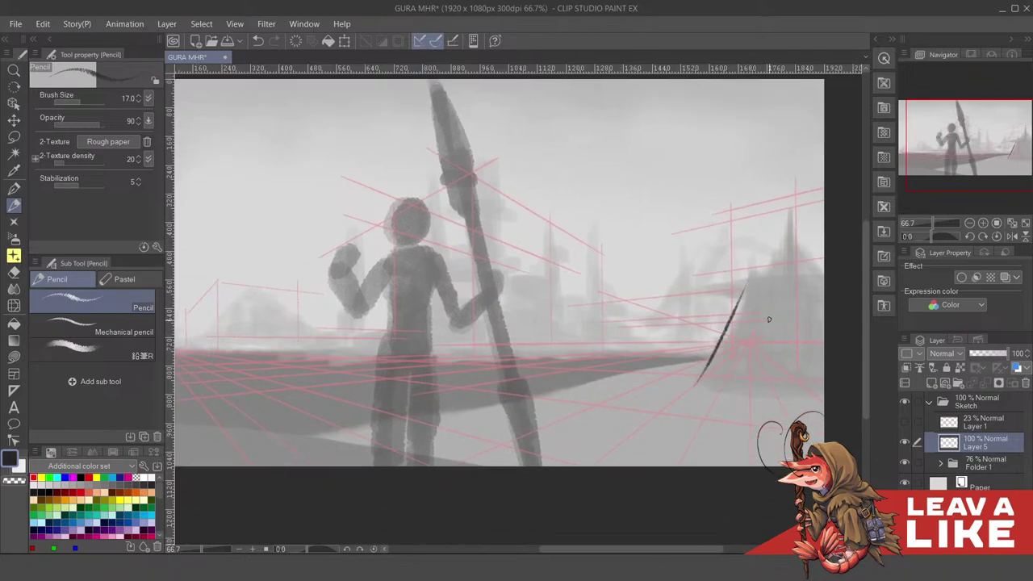
{"action": "key", "text": "ctrl+z"}
{"action": "mouse_move", "coordinate": [731, 349]}
{"action": "left_mouse_down"}
{"action": "mouse_move", "coordinate": [751, 314]}
{"action": "mouse_move", "coordinate": [720, 354]}
{"action": "mouse_move", "coordinate": [742, 327]}
{"action": "left_mouse_up"}
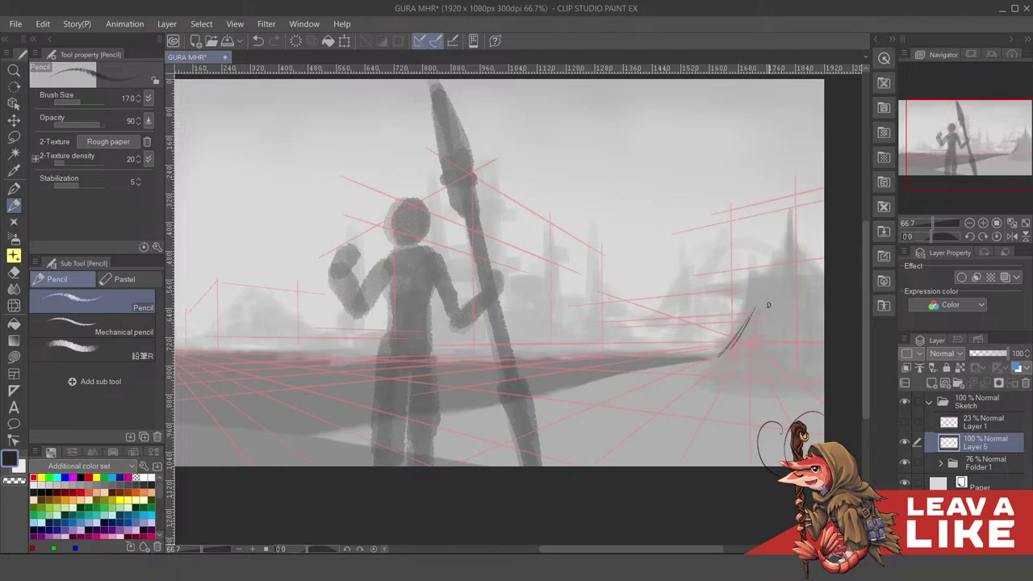
{"action": "mouse_move", "coordinate": [677, 347]}
{"action": "left_mouse_down"}
{"action": "mouse_move", "coordinate": [743, 324]}
{"action": "mouse_move", "coordinate": [729, 342]}
{"action": "left_mouse_up"}
{"action": "left_click_drag", "start_coordinate": [381, 411], "coordinate": [471, 389]}
{"action": "key", "text": "ctrl+z"}
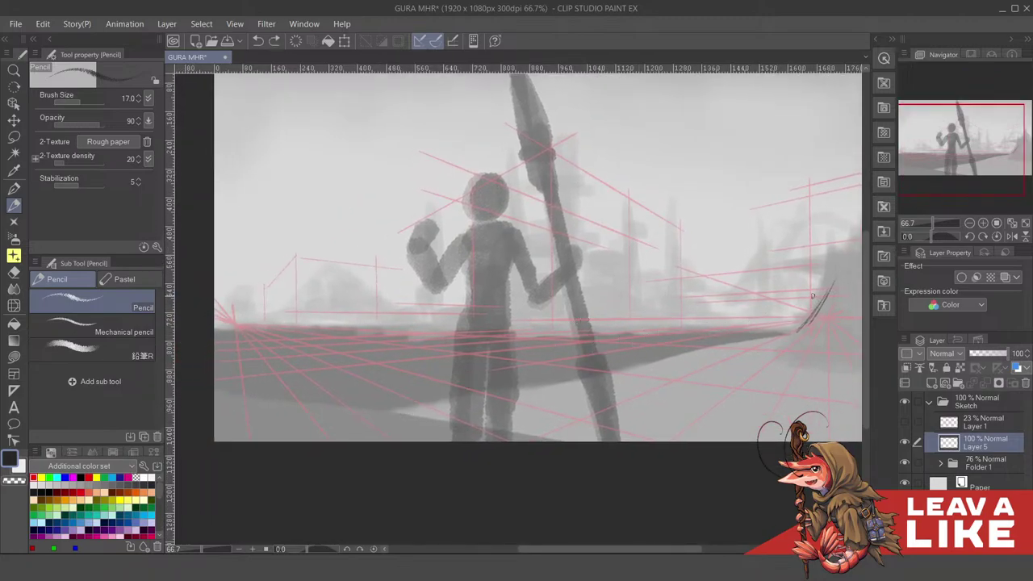
{"action": "left_click_drag", "start_coordinate": [797, 294], "coordinate": [664, 323]}
{"action": "key", "text": "ctrl+z"}
{"action": "key", "text": "ctrl+z"}
Draw the right-hand structure's left side as a concave stroke rising from the ground line towards its eave
{"action": "scroll", "coordinate": [749, 301], "scroll_direction": "down", "scroll_amount": 1}
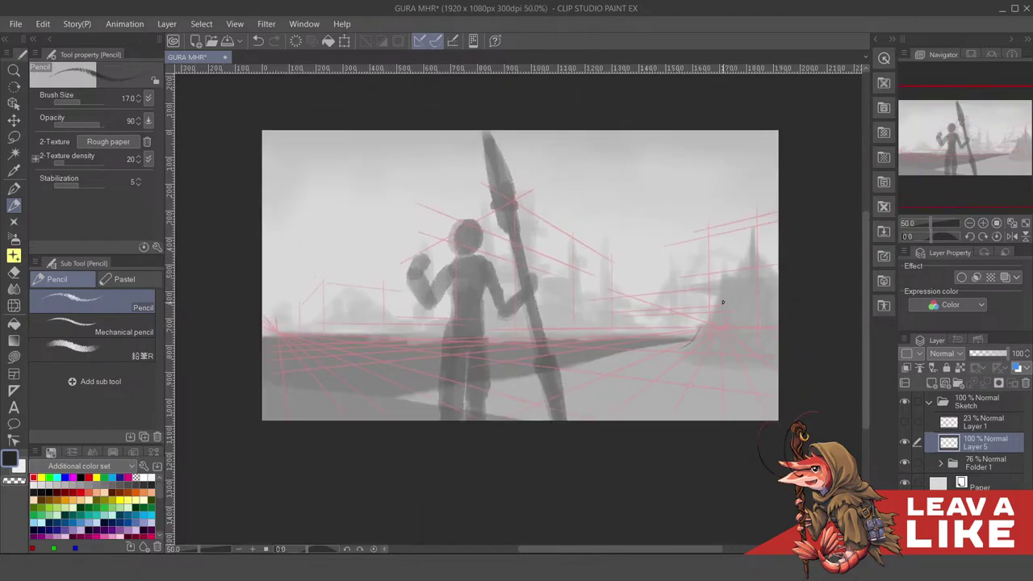
{"action": "left_click_drag", "start_coordinate": [722, 300], "coordinate": [713, 303]}
{"action": "left_click_drag", "start_coordinate": [685, 342], "coordinate": [712, 300]}
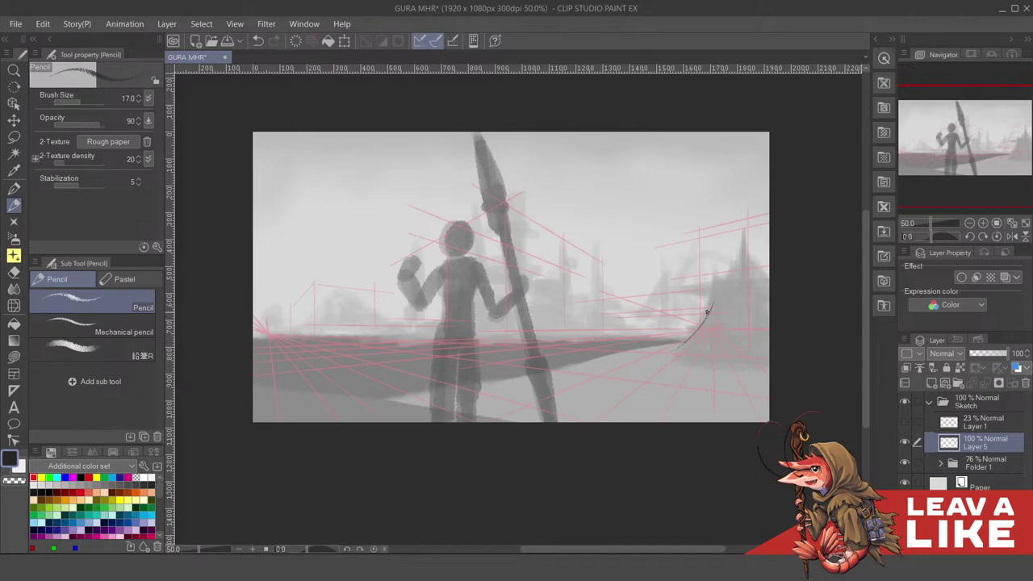
{"action": "mouse_move", "coordinate": [761, 273]}
{"action": "left_mouse_down"}
{"action": "mouse_move", "coordinate": [743, 276]}
{"action": "mouse_move", "coordinate": [777, 301]}
{"action": "mouse_move", "coordinate": [768, 293]}
{"action": "left_mouse_up"}
{"action": "key", "text": "ctrl+z"}
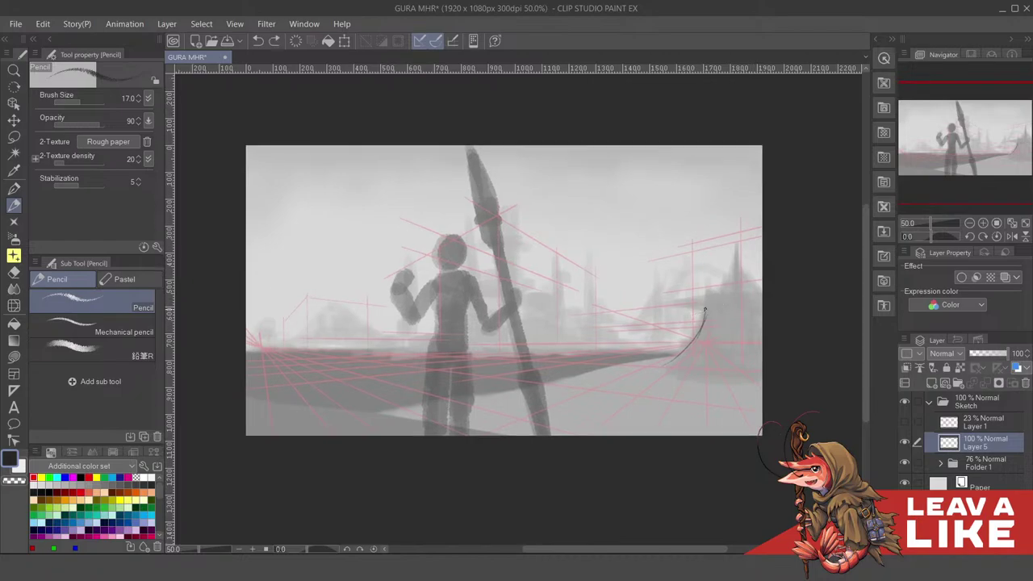
Try several eave lines across the top of the right-hand structure's sloping wall, undoing the unwanted ones
{"action": "mouse_move", "coordinate": [704, 308]}
{"action": "left_mouse_down"}
{"action": "mouse_move", "coordinate": [760, 300]}
{"action": "mouse_move", "coordinate": [738, 295]}
{"action": "left_mouse_up"}
{"action": "key", "text": "ctrl+z"}
{"action": "left_click_drag", "start_coordinate": [664, 305], "coordinate": [761, 286]}
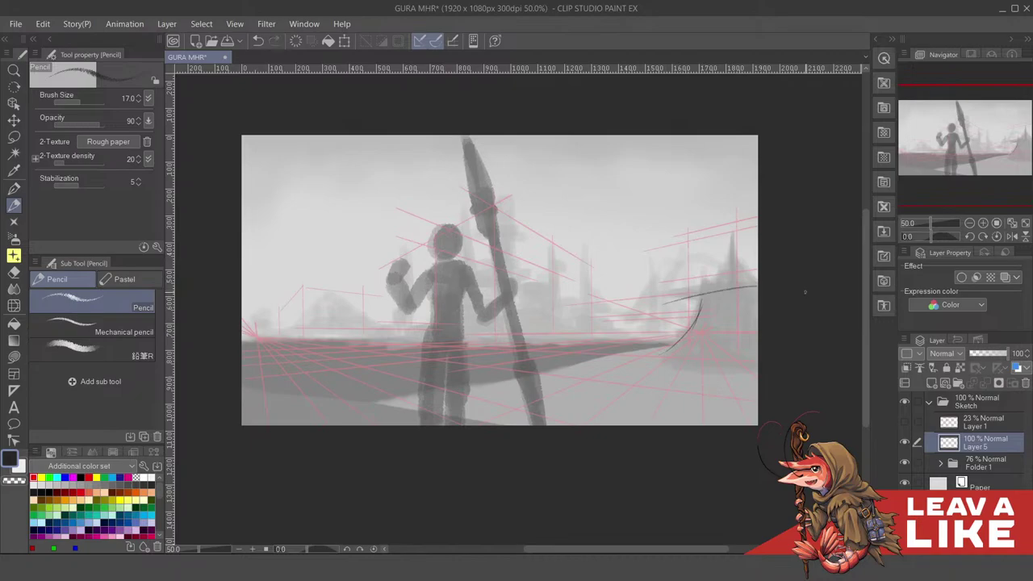
{"action": "key", "text": "ctrl+z"}
{"action": "left_click_drag", "start_coordinate": [667, 305], "coordinate": [803, 304]}
{"action": "key", "text": "ctrl+z"}
{"action": "mouse_move", "coordinate": [700, 298]}
{"action": "left_mouse_down"}
{"action": "mouse_move", "coordinate": [760, 294]}
{"action": "mouse_move", "coordinate": [740, 291]}
{"action": "left_mouse_up"}
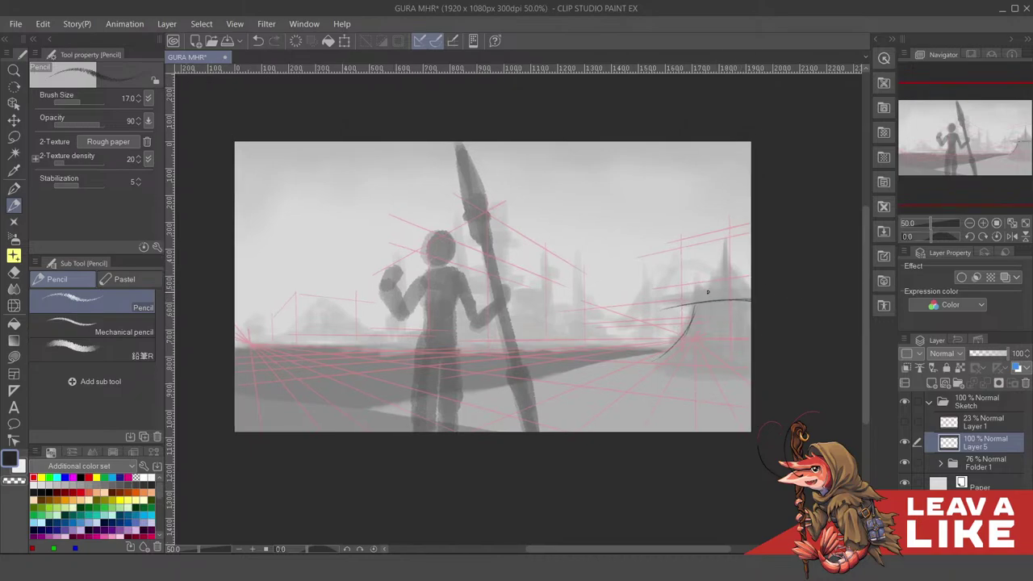
{"action": "mouse_move", "coordinate": [674, 305]}
{"action": "left_mouse_down"}
{"action": "mouse_move", "coordinate": [704, 291]}
{"action": "mouse_move", "coordinate": [676, 303]}
{"action": "mouse_move", "coordinate": [777, 291]}
{"action": "mouse_move", "coordinate": [748, 284]}
{"action": "mouse_move", "coordinate": [716, 305]}
{"action": "mouse_move", "coordinate": [709, 280]}
{"action": "mouse_move", "coordinate": [732, 306]}
{"action": "left_mouse_up"}
{"action": "key", "text": "ctrl+z"}
Sketch the right-hand structure as a tent with a pointed roof and curved eave, and reinforce its left wall
{"action": "mouse_move", "coordinate": [714, 262]}
{"action": "left_mouse_down"}
{"action": "mouse_move", "coordinate": [736, 309]}
{"action": "mouse_move", "coordinate": [731, 300]}
{"action": "left_mouse_up"}
{"action": "key", "text": "ctrl+z"}
{"action": "key", "text": "ctrl+z"}
{"action": "key", "text": "ctrl+z"}
{"action": "mouse_move", "coordinate": [709, 342]}
{"action": "left_mouse_down"}
{"action": "mouse_move", "coordinate": [711, 324]}
{"action": "mouse_move", "coordinate": [669, 339]}
{"action": "mouse_move", "coordinate": [687, 310]}
{"action": "mouse_move", "coordinate": [657, 350]}
{"action": "left_mouse_up"}
{"action": "left_click_drag", "start_coordinate": [677, 313], "coordinate": [653, 349]}
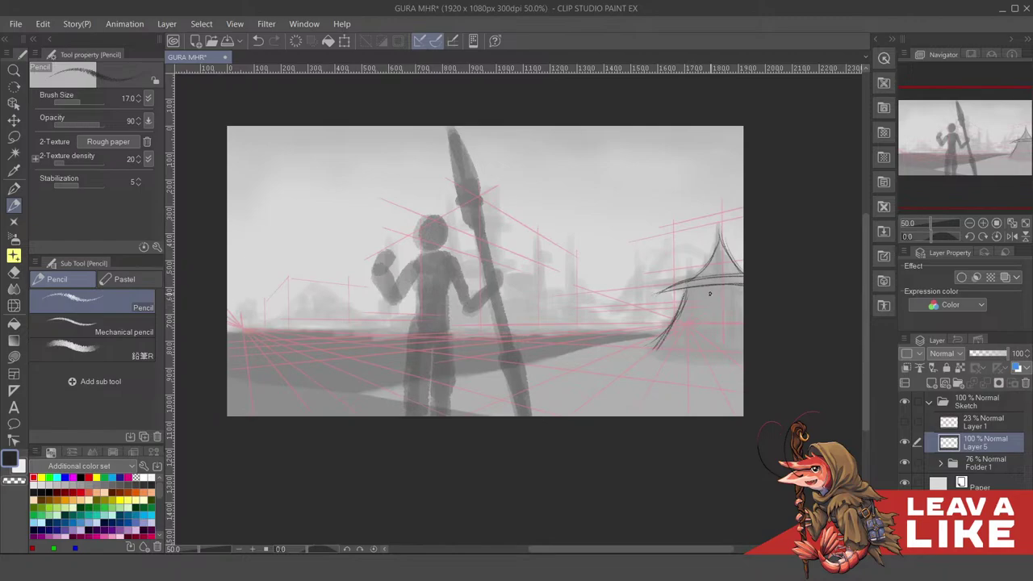
Draw the tent's vertical wall seam and angled bottom edge, and reinforce its base lines
{"action": "left_click_drag", "start_coordinate": [708, 292], "coordinate": [696, 349]}
{"action": "key", "text": "ctrl"}
{"action": "key", "text": "ctrl+z"}
{"action": "mouse_move", "coordinate": [708, 291]}
{"action": "left_mouse_down"}
{"action": "mouse_move", "coordinate": [688, 357]}
{"action": "mouse_move", "coordinate": [742, 359]}
{"action": "mouse_move", "coordinate": [766, 347]}
{"action": "left_mouse_up"}
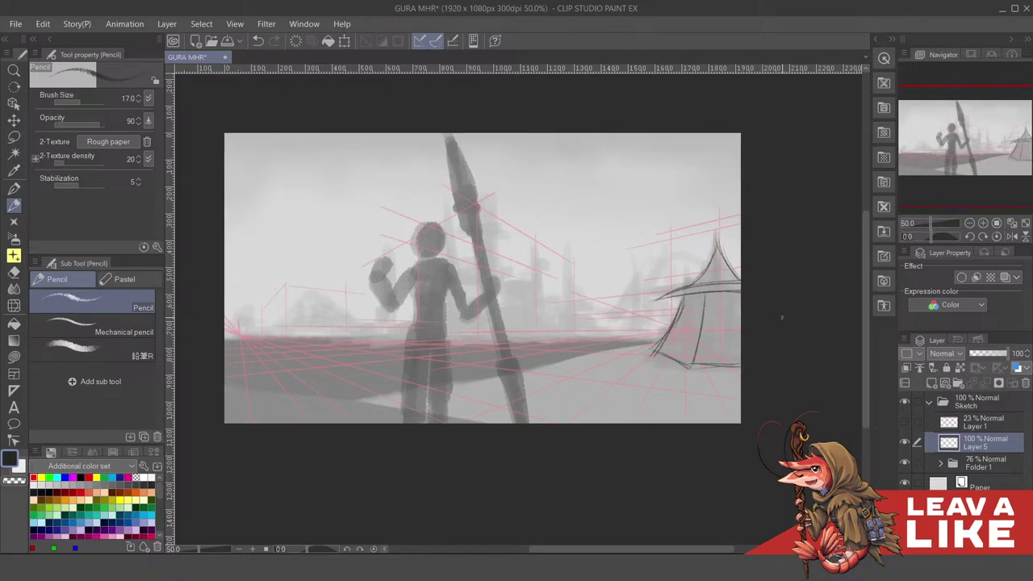
{"action": "mouse_move", "coordinate": [759, 369]}
{"action": "left_mouse_down"}
{"action": "mouse_move", "coordinate": [764, 358]}
{"action": "mouse_move", "coordinate": [773, 370]}
{"action": "left_mouse_up"}
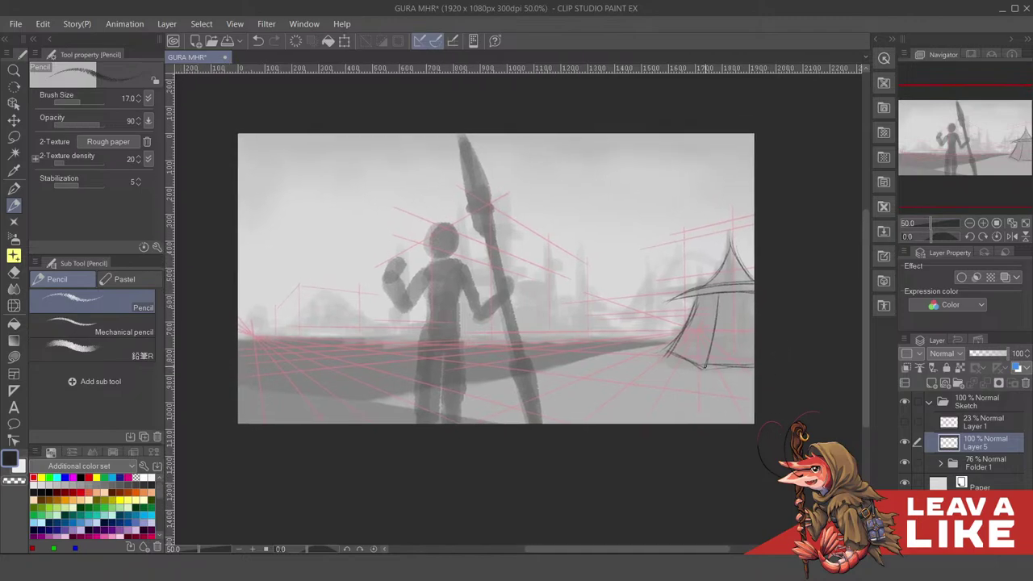
{"action": "mouse_move", "coordinate": [705, 366]}
{"action": "left_mouse_down"}
{"action": "mouse_move", "coordinate": [757, 369]}
{"action": "mouse_move", "coordinate": [802, 350]}
{"action": "left_mouse_up"}
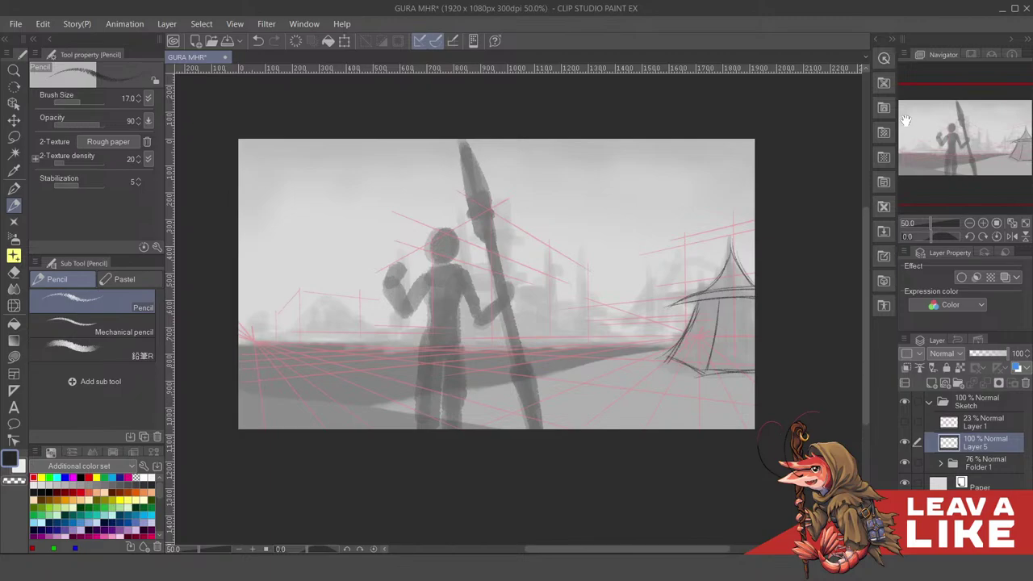
Add slanted support poles at the tent's left side and eave, with straight ropes running from the peak
{"action": "left_click_drag", "start_coordinate": [746, 330], "coordinate": [748, 333]}
{"action": "mouse_move", "coordinate": [659, 361]}
{"action": "left_mouse_down"}
{"action": "mouse_move", "coordinate": [678, 303]}
{"action": "mouse_move", "coordinate": [664, 342]}
{"action": "left_mouse_up"}
{"action": "mouse_move", "coordinate": [677, 301]}
{"action": "left_mouse_down"}
{"action": "mouse_move", "coordinate": [733, 240]}
{"action": "mouse_move", "coordinate": [710, 302]}
{"action": "left_mouse_up"}
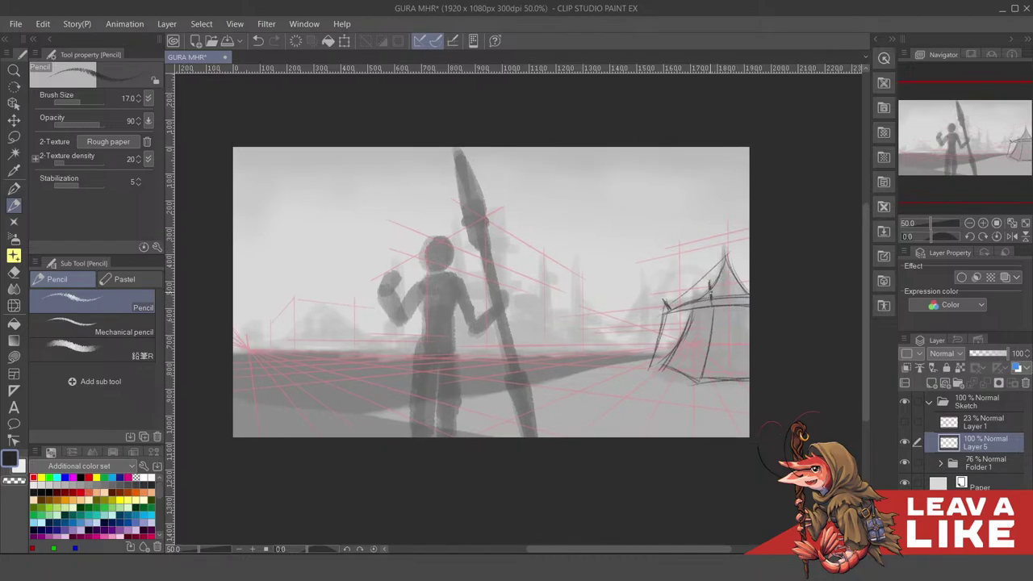
{"action": "left_click_drag", "start_coordinate": [724, 250], "coordinate": [712, 292]}
{"action": "left_click_drag", "start_coordinate": [742, 339], "coordinate": [749, 313]}
{"action": "left_click_drag", "start_coordinate": [735, 271], "coordinate": [729, 339]}
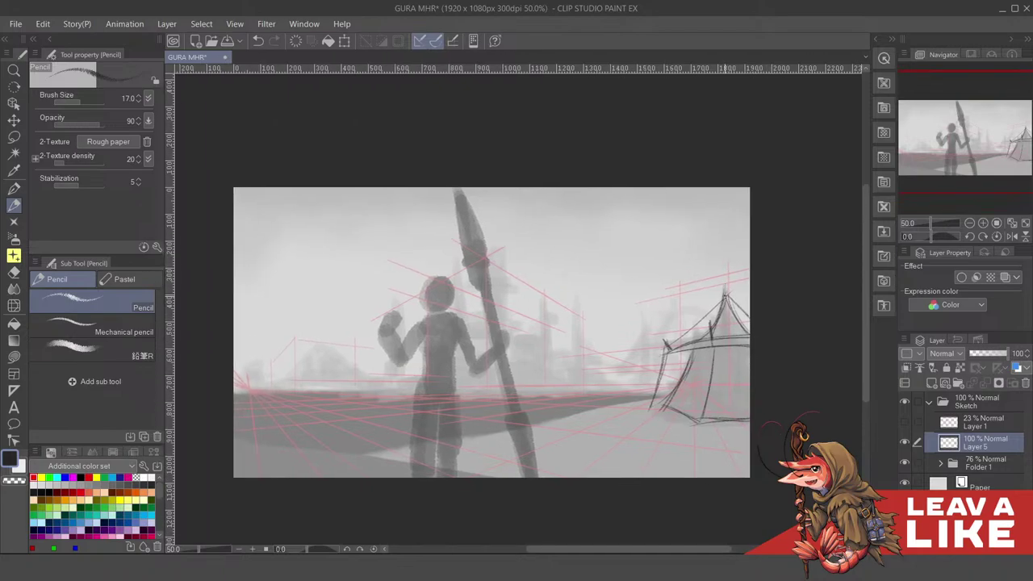
Extend the tent's peak into a thin spire and add short drape lines beneath the eave's left corner
{"action": "left_click_drag", "start_coordinate": [725, 297], "coordinate": [725, 269]}
{"action": "mouse_move", "coordinate": [726, 269]}
{"action": "left_mouse_down"}
{"action": "mouse_move", "coordinate": [729, 298]}
{"action": "mouse_move", "coordinate": [754, 299]}
{"action": "mouse_move", "coordinate": [764, 263]}
{"action": "mouse_move", "coordinate": [770, 305]}
{"action": "left_mouse_up"}
{"action": "left_click_drag", "start_coordinate": [730, 200], "coordinate": [755, 242]}
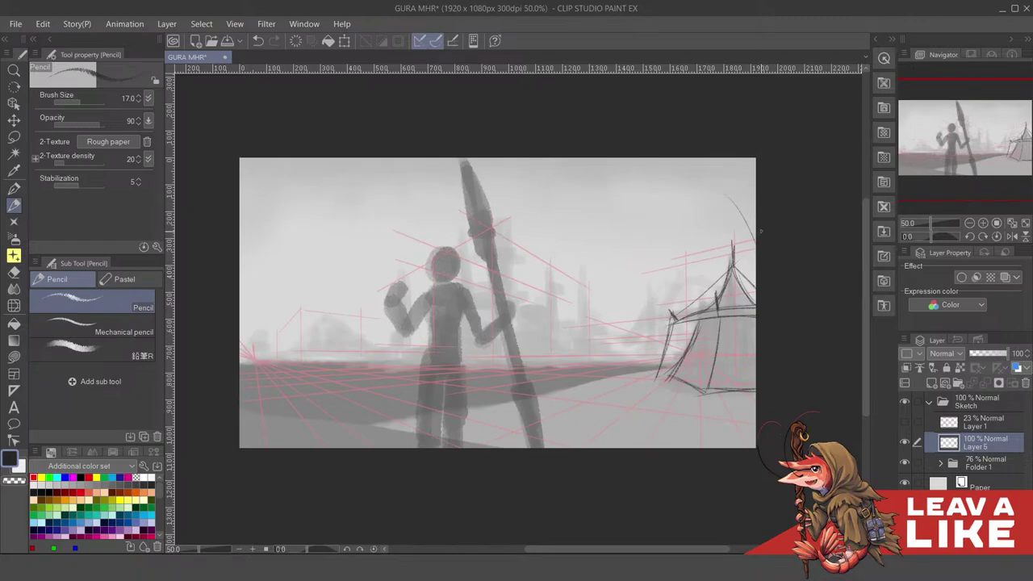
{"action": "key", "text": "ctrl+z"}
{"action": "mouse_move", "coordinate": [767, 269]}
{"action": "left_mouse_down"}
{"action": "mouse_move", "coordinate": [770, 251]}
{"action": "mouse_move", "coordinate": [763, 267]}
{"action": "left_mouse_up"}
{"action": "left_click_drag", "start_coordinate": [663, 278], "coordinate": [687, 264]}
{"action": "left_click_drag", "start_coordinate": [736, 318], "coordinate": [726, 325]}
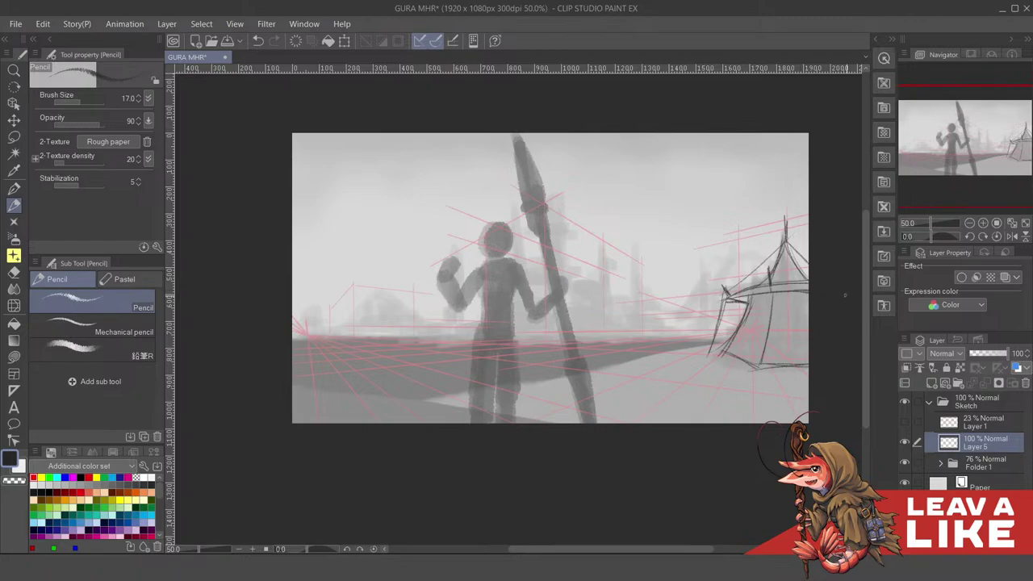
Undo the stray stroke on the tent wall and add fine fold strokes to the pointed roof
{"action": "mouse_move", "coordinate": [805, 317]}
{"action": "left_mouse_down"}
{"action": "mouse_move", "coordinate": [776, 317]}
{"action": "mouse_move", "coordinate": [769, 295]}
{"action": "mouse_move", "coordinate": [799, 290]}
{"action": "mouse_move", "coordinate": [787, 305]}
{"action": "left_mouse_up"}
{"action": "key", "text": "ctrl+z"}
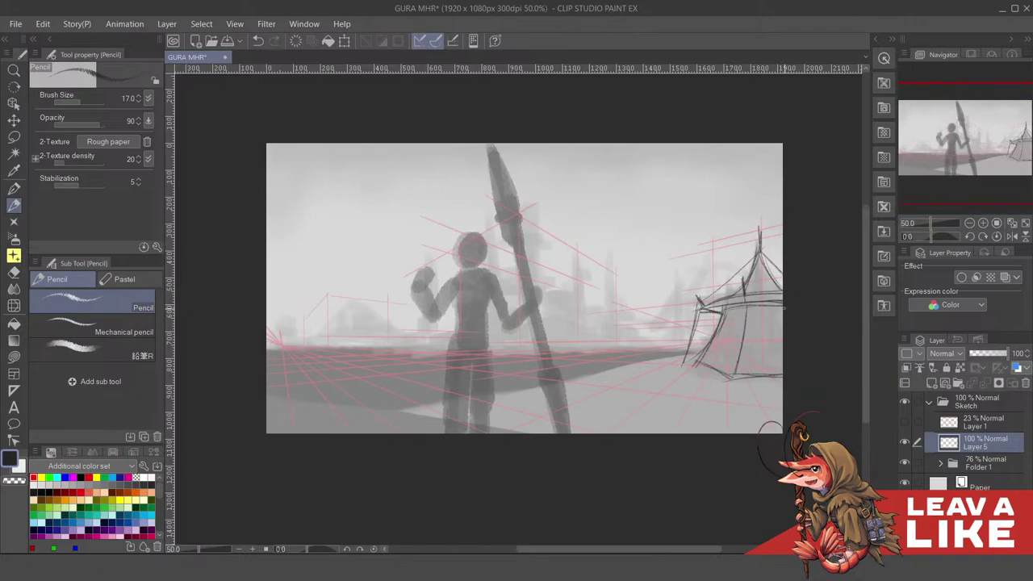
{"action": "left_click_drag", "start_coordinate": [645, 290], "coordinate": [644, 326]}
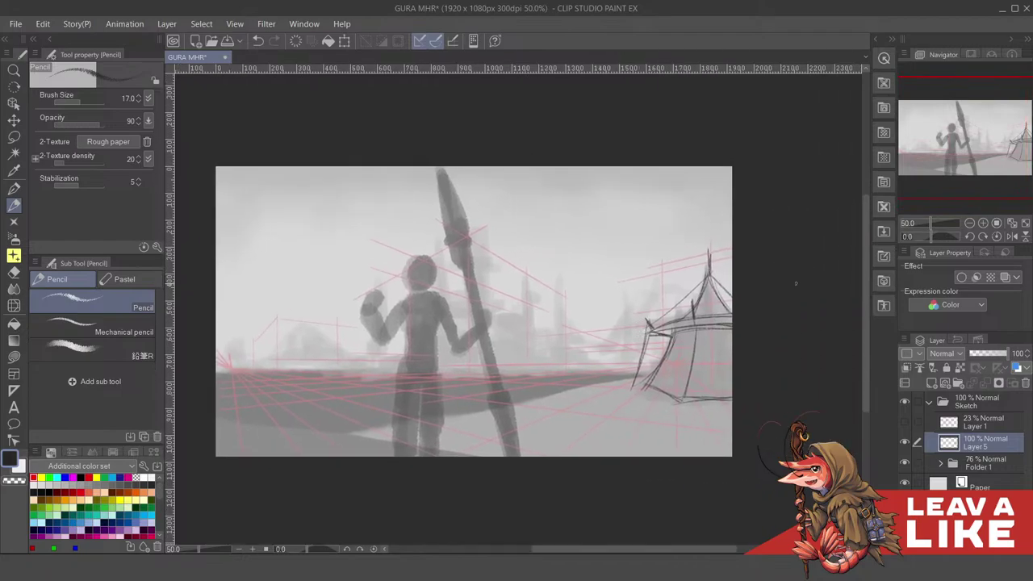
{"action": "left_click_drag", "start_coordinate": [777, 282], "coordinate": [832, 278]}
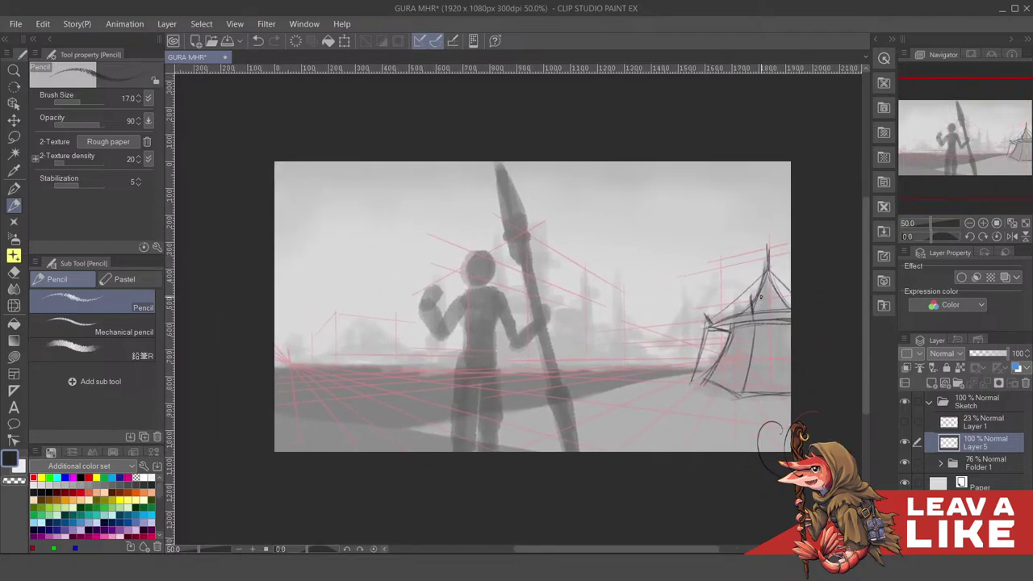
{"action": "left_click_drag", "start_coordinate": [768, 323], "coordinate": [772, 319]}
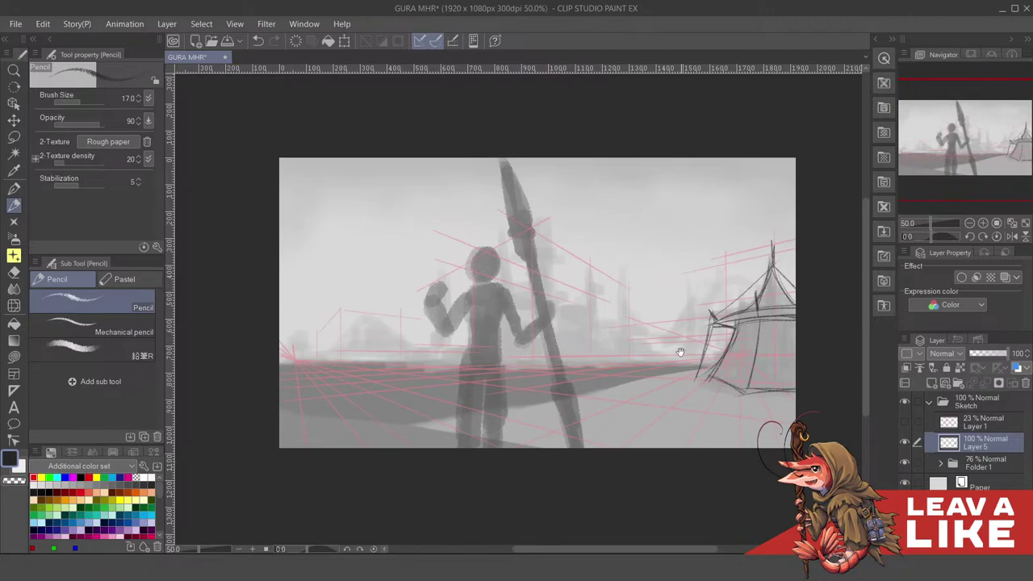
{"action": "left_click_drag", "start_coordinate": [681, 352], "coordinate": [720, 338]}
Draw the uneven ground edge from the tent's base leftwards past the figure's legs
{"action": "mouse_move", "coordinate": [581, 389]}
{"action": "left_mouse_down"}
{"action": "mouse_move", "coordinate": [696, 351]}
{"action": "mouse_move", "coordinate": [663, 367]}
{"action": "mouse_move", "coordinate": [751, 356]}
{"action": "left_mouse_up"}
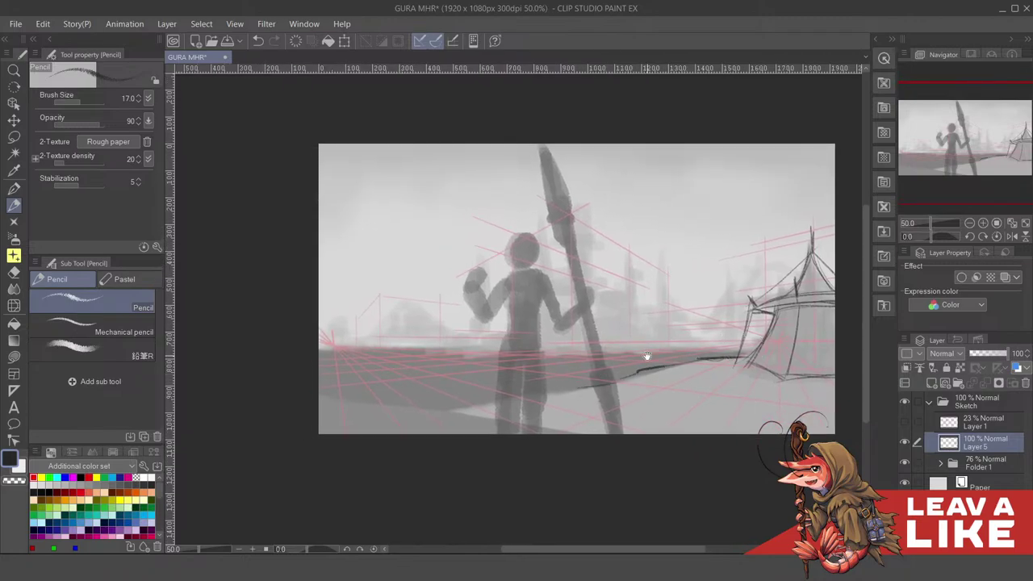
{"action": "mouse_move", "coordinate": [647, 356]}
{"action": "left_mouse_down"}
{"action": "mouse_move", "coordinate": [766, 324]}
{"action": "mouse_move", "coordinate": [568, 377]}
{"action": "left_mouse_up"}
{"action": "key", "text": "ctrl+z"}
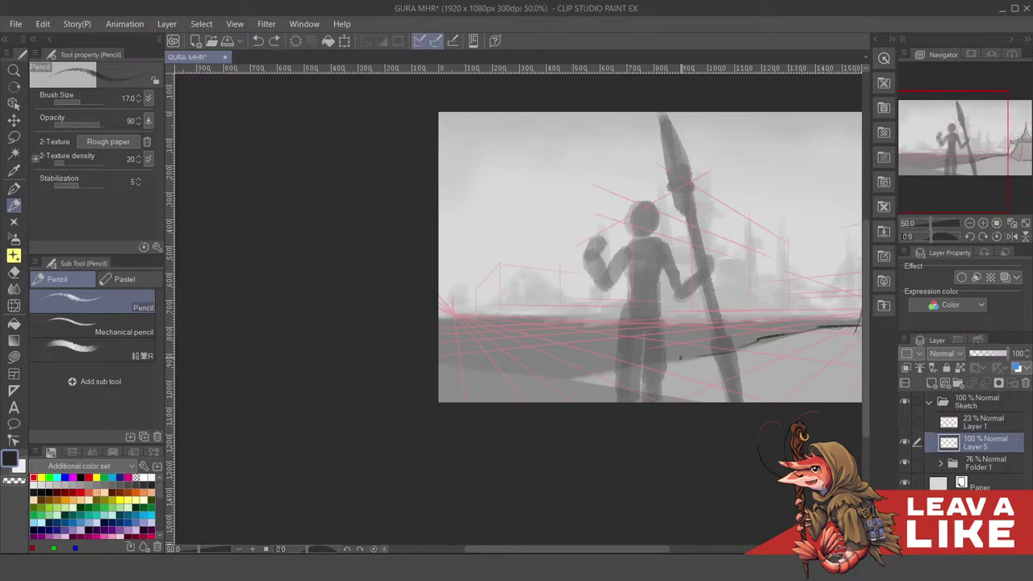
{"action": "left_click_drag", "start_coordinate": [661, 364], "coordinate": [557, 377]}
{"action": "left_click_drag", "start_coordinate": [767, 283], "coordinate": [753, 289]}
{"action": "left_click_drag", "start_coordinate": [488, 366], "coordinate": [482, 364]}
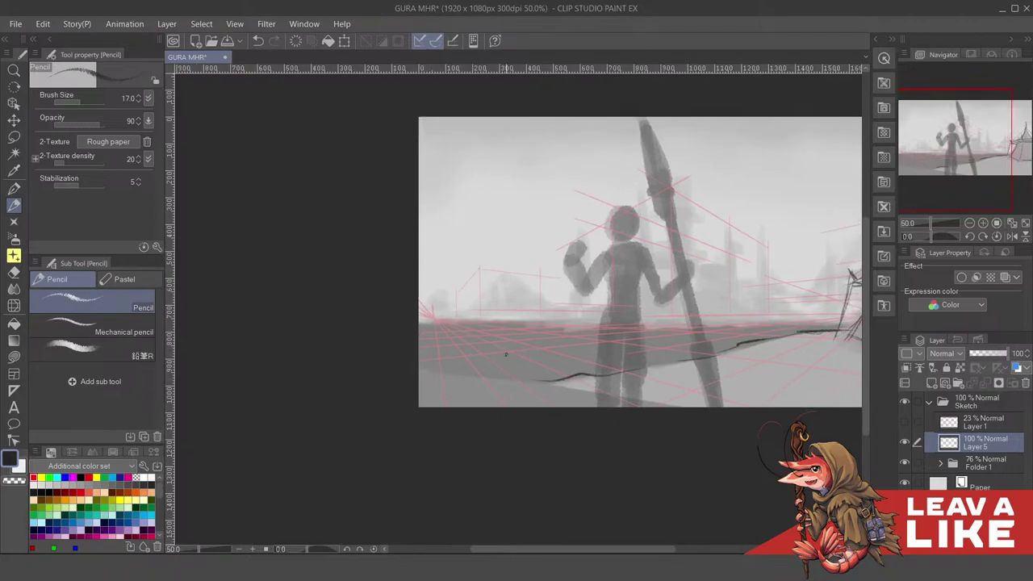
Sketch a curved rock edge at the canvas's left border and a rounded boulder in front of it
{"action": "mouse_move", "coordinate": [409, 313]}
{"action": "left_mouse_down"}
{"action": "mouse_move", "coordinate": [448, 335]}
{"action": "mouse_move", "coordinate": [451, 366]}
{"action": "mouse_move", "coordinate": [439, 372]}
{"action": "mouse_move", "coordinate": [449, 357]}
{"action": "mouse_move", "coordinate": [445, 386]}
{"action": "left_mouse_up"}
{"action": "key", "text": "ctrl+z"}
{"action": "key", "text": "ctrl+z"}
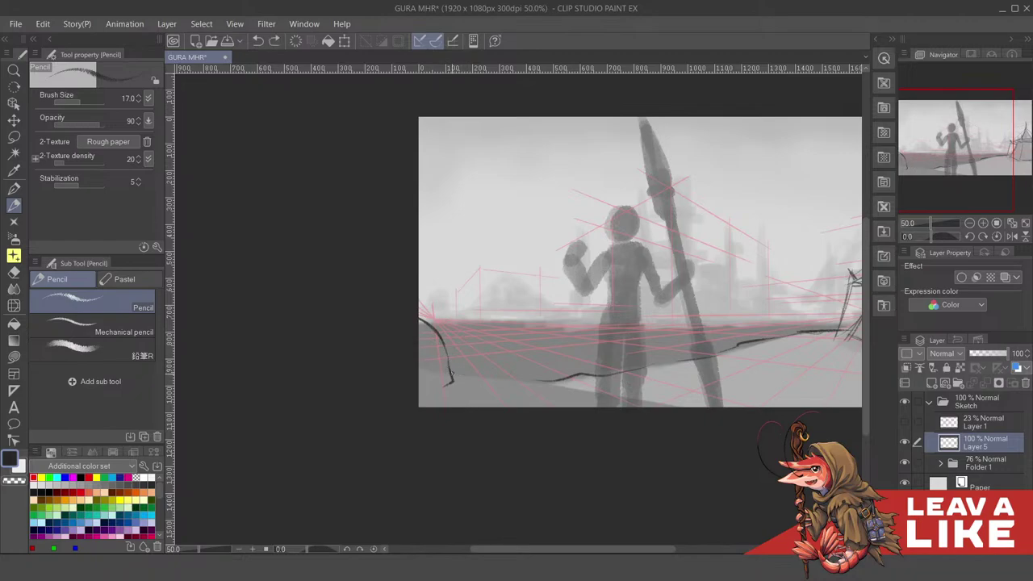
{"action": "key", "text": "ctrl+z"}
{"action": "key", "text": "ctrl+z"}
{"action": "mouse_move", "coordinate": [440, 365]}
{"action": "left_mouse_down"}
{"action": "mouse_move", "coordinate": [471, 362]}
{"action": "mouse_move", "coordinate": [501, 392]}
{"action": "mouse_move", "coordinate": [434, 386]}
{"action": "mouse_move", "coordinate": [504, 393]}
{"action": "left_mouse_up"}
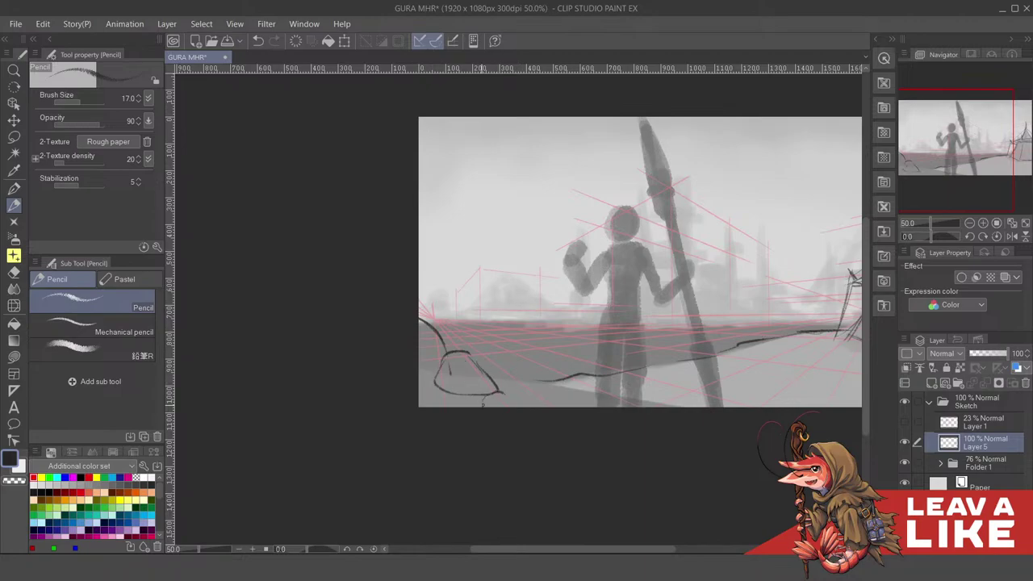
Add a small stone beside the boulder and foreground ground lines, checking the sketch with Folder 1 temporarily hidden
{"action": "left_click_drag", "start_coordinate": [693, 308], "coordinate": [689, 331]}
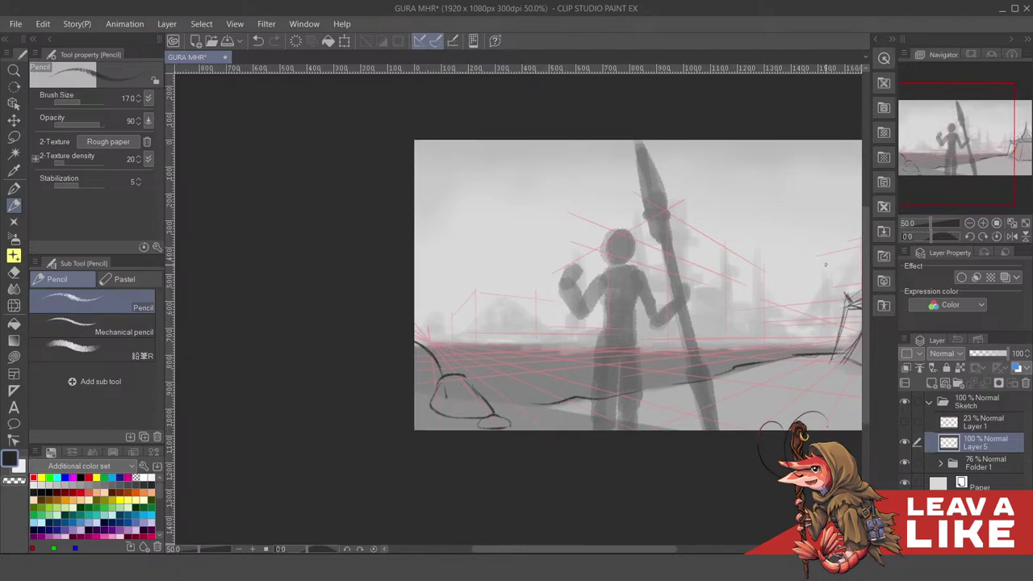
{"action": "left_click_drag", "start_coordinate": [794, 337], "coordinate": [785, 338]}
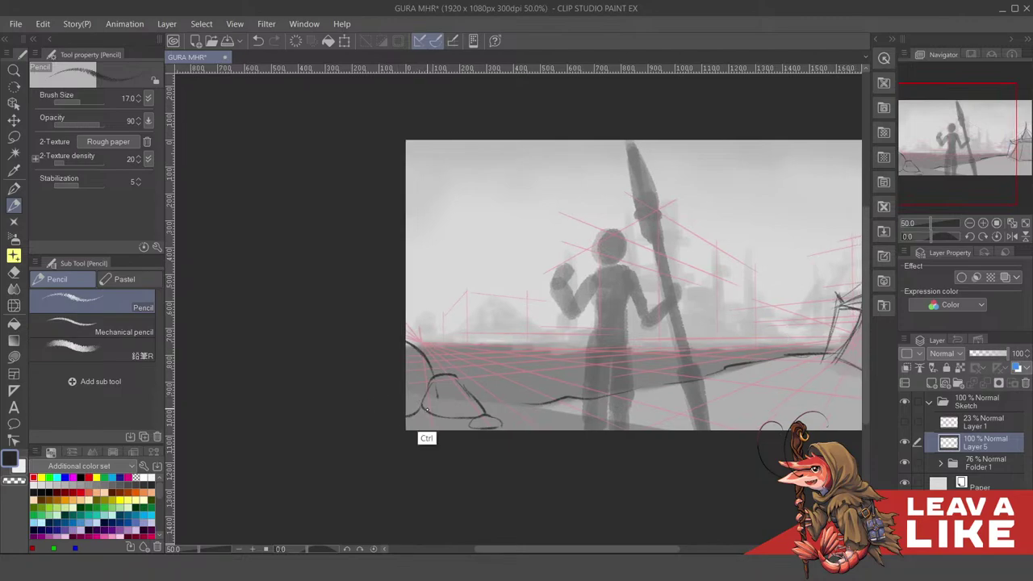
{"action": "left_click_drag", "start_coordinate": [642, 365], "coordinate": [654, 383]}
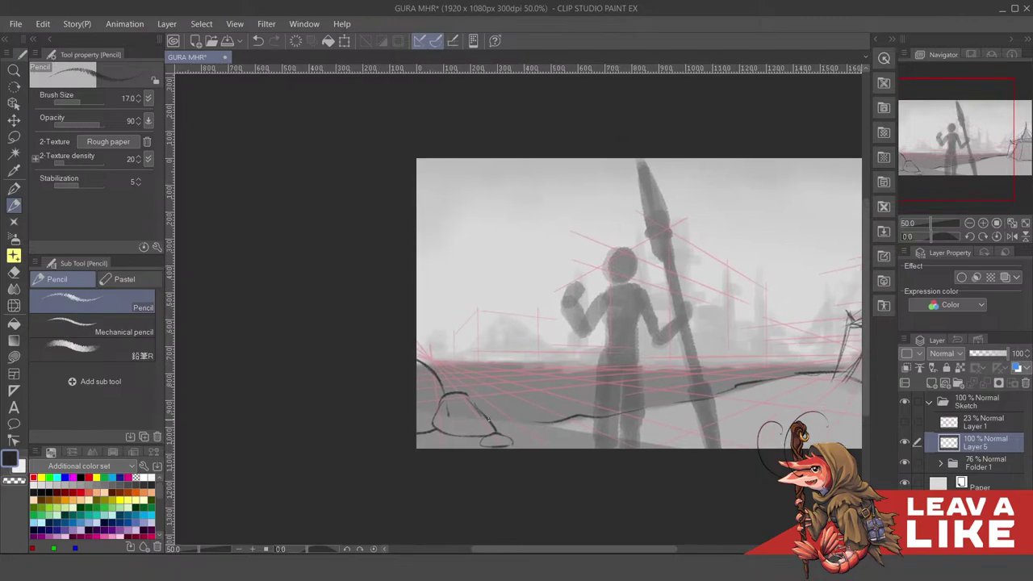
{"action": "left_click_drag", "start_coordinate": [491, 419], "coordinate": [752, 448]}
{"action": "mouse_move", "coordinate": [849, 380]}
{"action": "left_mouse_down"}
{"action": "mouse_move", "coordinate": [796, 385]}
{"action": "mouse_move", "coordinate": [830, 377]}
{"action": "mouse_move", "coordinate": [826, 407]}
{"action": "mouse_move", "coordinate": [829, 392]}
{"action": "mouse_move", "coordinate": [814, 380]}
{"action": "mouse_move", "coordinate": [825, 393]}
{"action": "left_mouse_up"}
{"action": "left_click", "coordinate": [905, 463]}
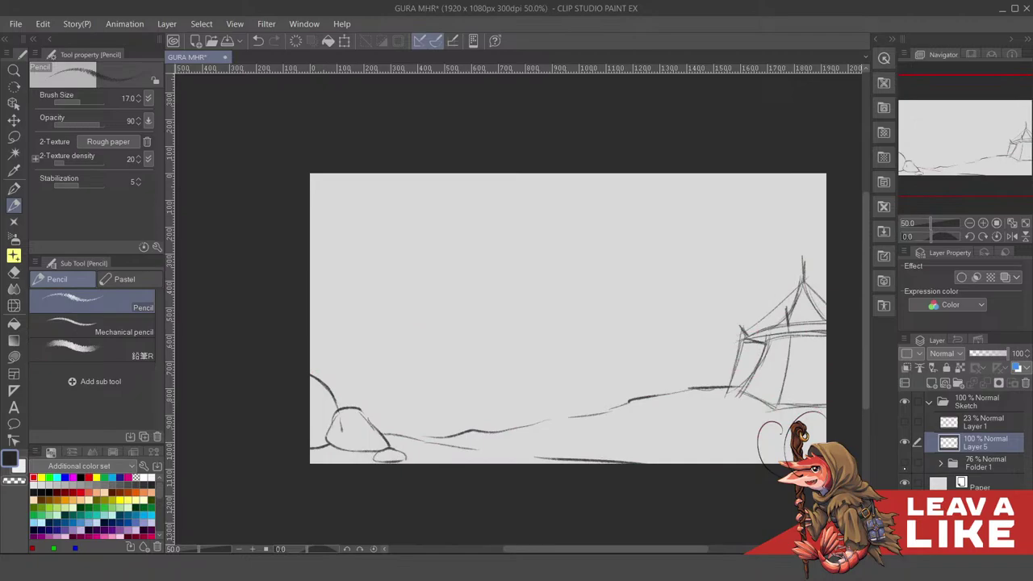
{"action": "left_click", "coordinate": [905, 463]}
Draw the distant horizon line running right from behind the left-hand rocks, redoing the unsatisfactory stroke
{"action": "left_click_drag", "start_coordinate": [606, 367], "coordinate": [619, 375]}
{"action": "left_click_drag", "start_coordinate": [380, 369], "coordinate": [441, 382]}
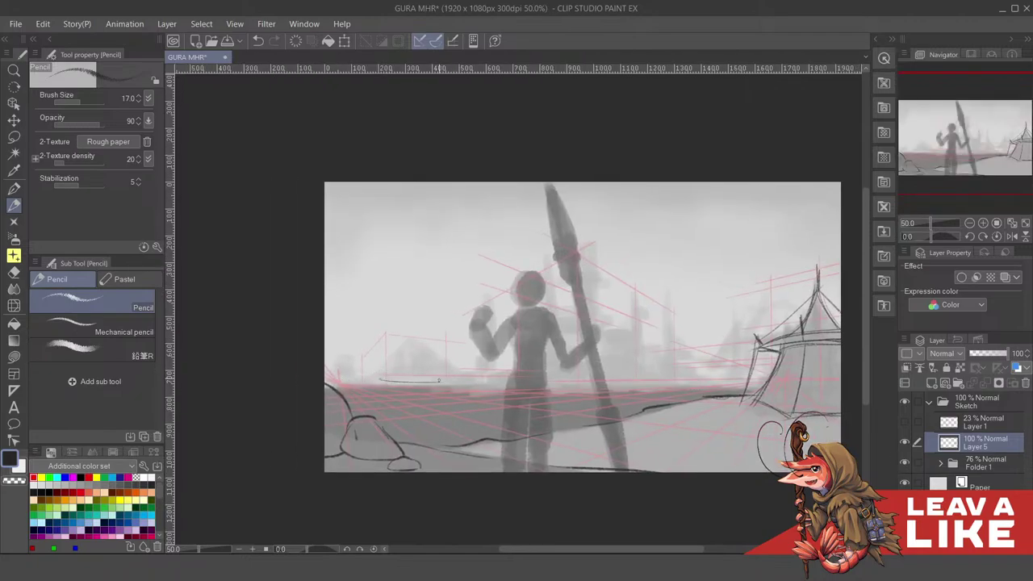
{"action": "key", "text": "ctrl+z"}
{"action": "key", "text": "ctrl+z"}
{"action": "key", "text": "ctrl+y"}
{"action": "left_click_drag", "start_coordinate": [360, 382], "coordinate": [446, 388]}
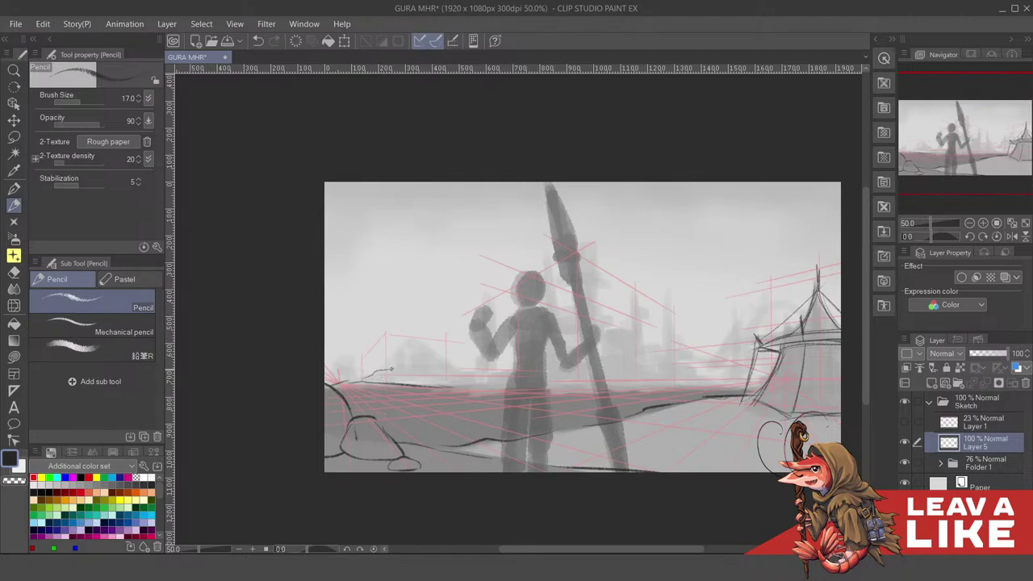
Sketch a rounded mountain above the left horizon line, checking the line work with Folder 1 temporarily hidden
{"action": "mouse_move", "coordinate": [395, 357]}
{"action": "left_mouse_down"}
{"action": "mouse_move", "coordinate": [427, 339]}
{"action": "mouse_move", "coordinate": [439, 358]}
{"action": "mouse_move", "coordinate": [584, 315]}
{"action": "mouse_move", "coordinate": [609, 336]}
{"action": "left_mouse_up"}
{"action": "key", "text": "ctrl+z"}
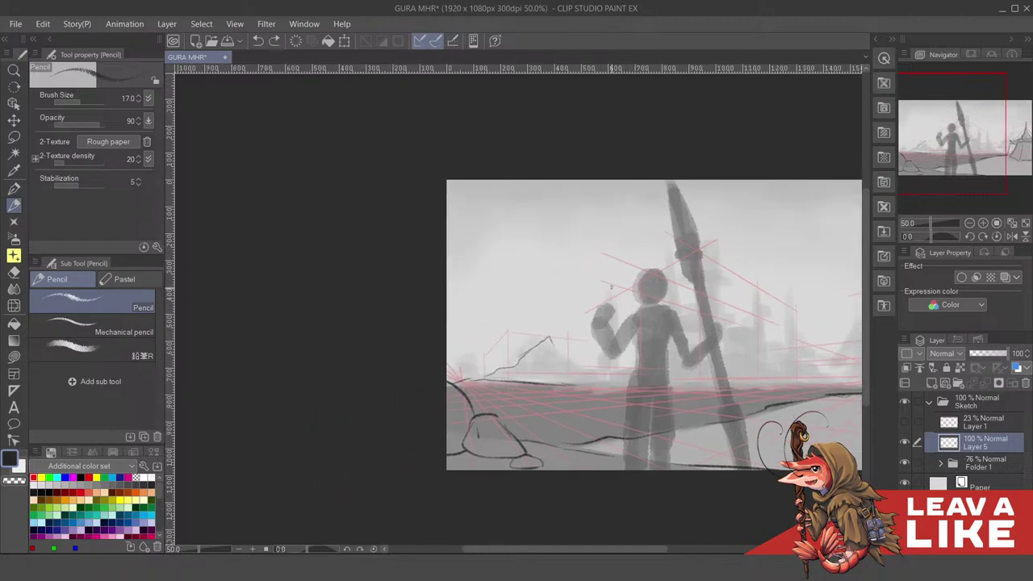
{"action": "key", "text": "ctrl+z"}
{"action": "key", "text": "ctrl+z"}
{"action": "mouse_move", "coordinate": [529, 352]}
{"action": "left_mouse_down"}
{"action": "mouse_move", "coordinate": [546, 344]}
{"action": "mouse_move", "coordinate": [604, 377]}
{"action": "left_mouse_up"}
{"action": "left_click_drag", "start_coordinate": [676, 339], "coordinate": [652, 341]}
{"action": "mouse_move", "coordinate": [772, 278]}
{"action": "left_mouse_down"}
{"action": "mouse_move", "coordinate": [739, 282]}
{"action": "mouse_move", "coordinate": [757, 285]}
{"action": "mouse_move", "coordinate": [755, 314]}
{"action": "mouse_move", "coordinate": [728, 280]}
{"action": "left_mouse_up"}
{"action": "left_click", "coordinate": [905, 464]}
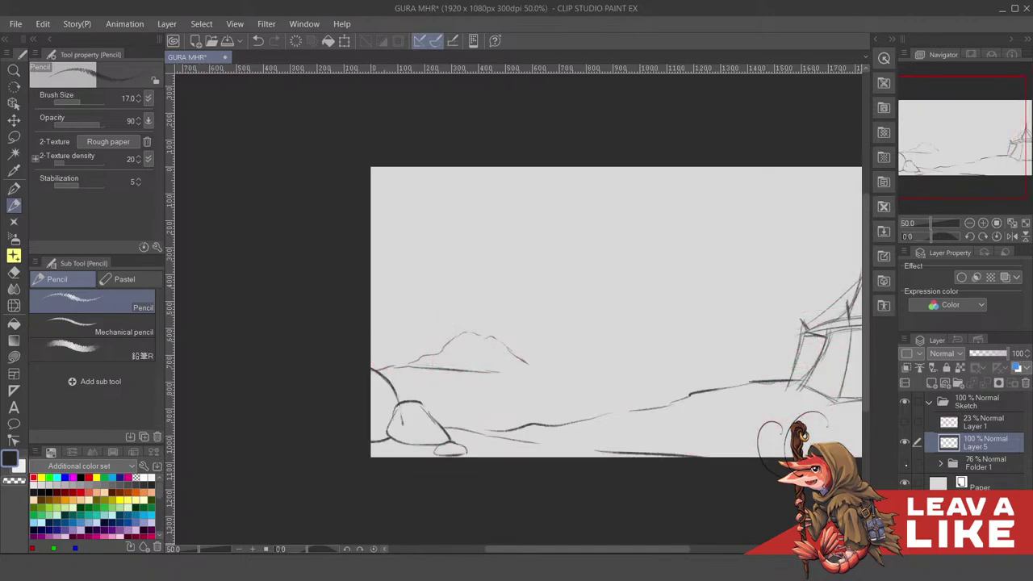
{"action": "left_click", "coordinate": [905, 463]}
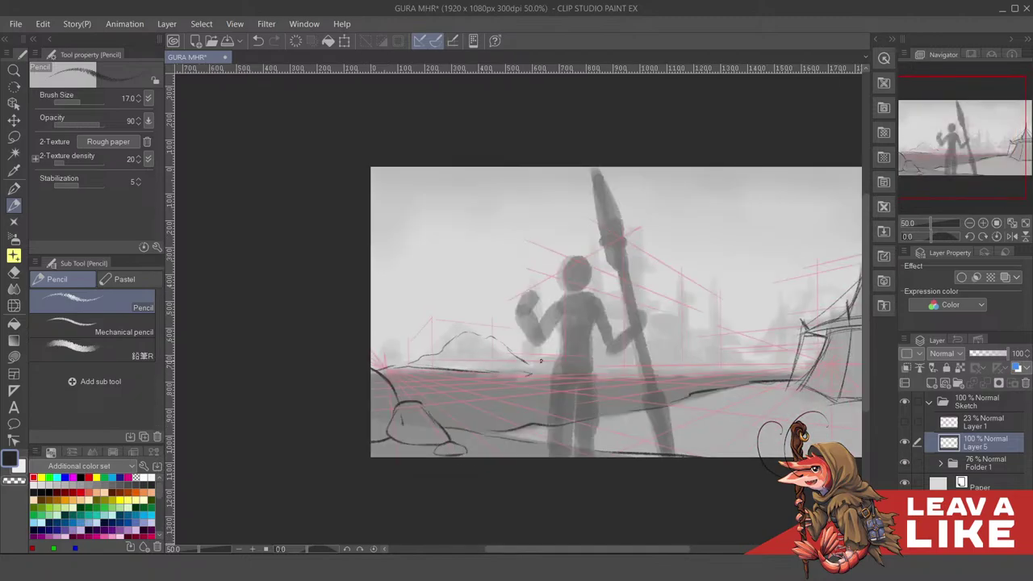
Try further background strokes around the figure to the right of the mountain, undoing them
{"action": "mouse_move", "coordinate": [572, 371]}
{"action": "left_mouse_down"}
{"action": "mouse_move", "coordinate": [599, 369]}
{"action": "mouse_move", "coordinate": [573, 332]}
{"action": "left_mouse_up"}
{"action": "key", "text": "ctrl+z"}
{"action": "scroll", "coordinate": [634, 239], "scroll_direction": "up", "scroll_amount": 1}
{"action": "left_click_drag", "start_coordinate": [647, 272], "coordinate": [673, 271]}
{"action": "key", "text": "ctrl+z"}
{"action": "key", "text": "ctrl+z"}
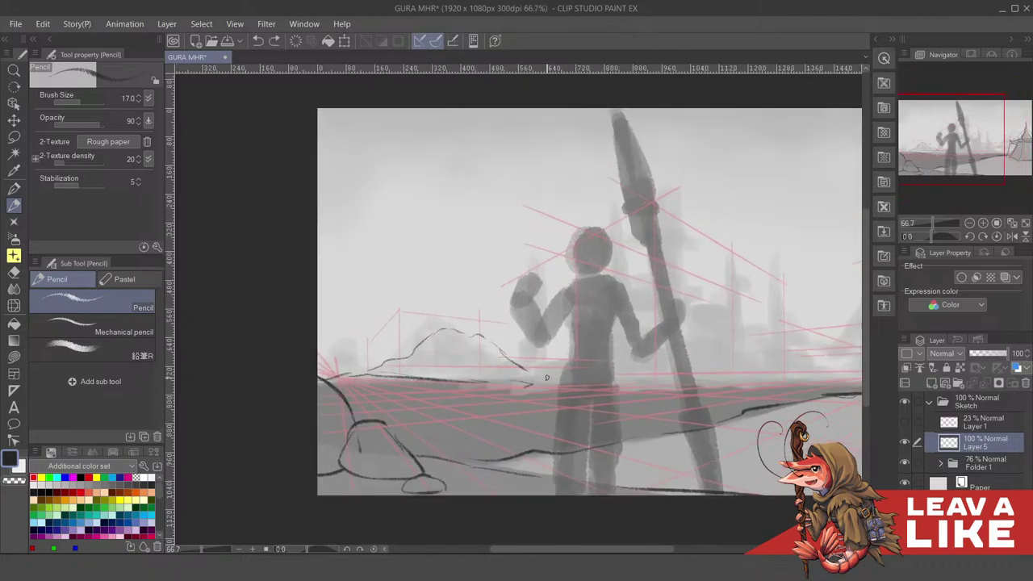
Sketch low uneven hills along the horizon behind the figure and spear, redoing an unsatisfactory stroke
{"action": "left_click_drag", "start_coordinate": [519, 379], "coordinate": [542, 375]}
{"action": "mouse_move", "coordinate": [617, 380]}
{"action": "left_mouse_down"}
{"action": "mouse_move", "coordinate": [664, 380]}
{"action": "mouse_move", "coordinate": [645, 364]}
{"action": "mouse_move", "coordinate": [678, 378]}
{"action": "mouse_move", "coordinate": [775, 374]}
{"action": "mouse_move", "coordinate": [716, 368]}
{"action": "mouse_move", "coordinate": [692, 381]}
{"action": "mouse_move", "coordinate": [758, 379]}
{"action": "mouse_move", "coordinate": [762, 360]}
{"action": "left_mouse_up"}
{"action": "key", "text": "ctrl+z"}
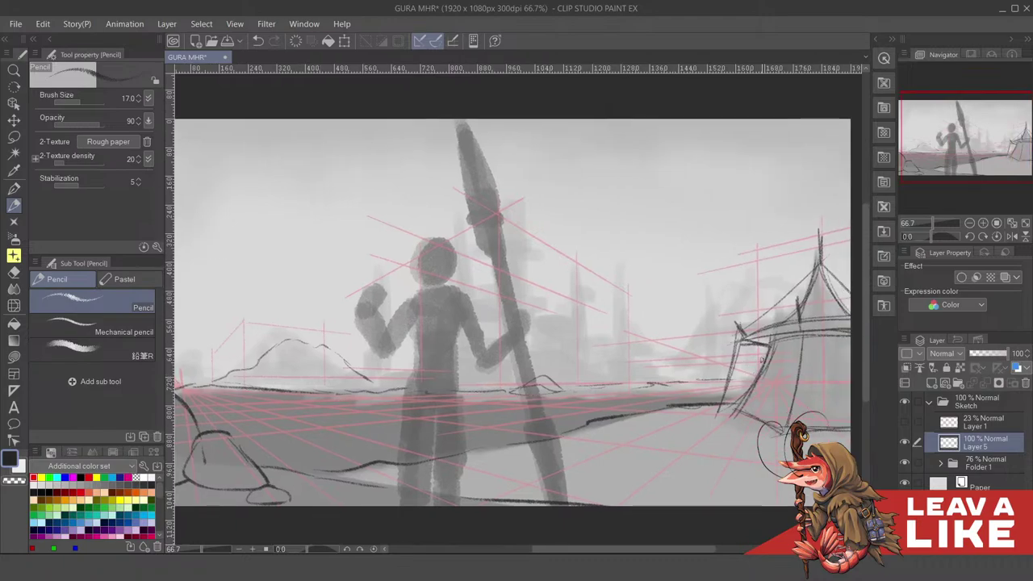
{"action": "scroll", "coordinate": [678, 191], "scroll_direction": "down", "scroll_amount": 1}
{"action": "scroll", "coordinate": [670, 287], "scroll_direction": "up", "scroll_amount": 1}
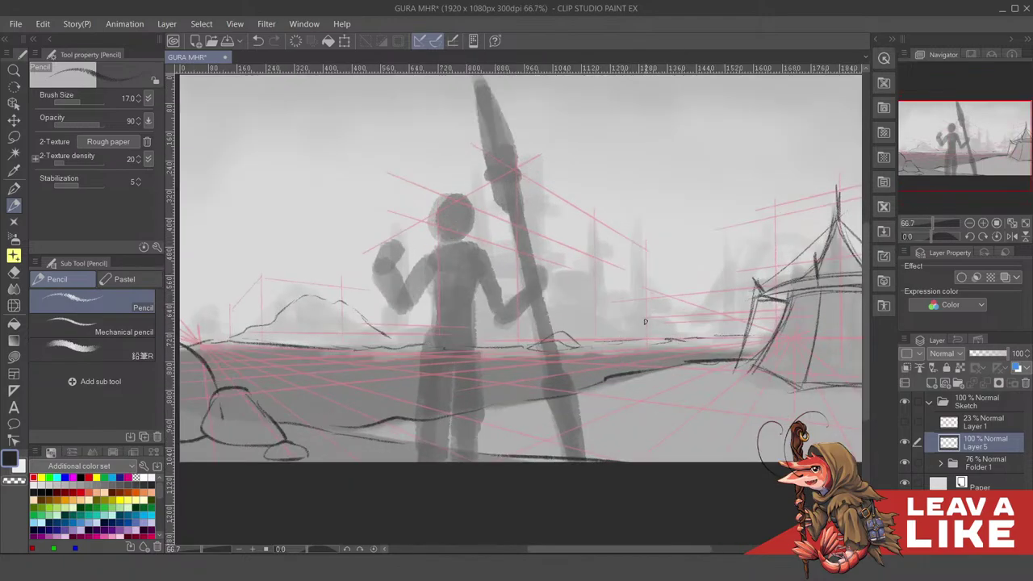
{"action": "mouse_move", "coordinate": [661, 284]}
{"action": "left_mouse_down"}
{"action": "mouse_move", "coordinate": [668, 299]}
{"action": "mouse_move", "coordinate": [680, 293]}
{"action": "mouse_move", "coordinate": [668, 280]}
{"action": "mouse_move", "coordinate": [630, 296]}
{"action": "left_mouse_up"}
{"action": "mouse_move", "coordinate": [562, 323]}
{"action": "left_mouse_down"}
{"action": "mouse_move", "coordinate": [571, 343]}
{"action": "mouse_move", "coordinate": [602, 337]}
{"action": "left_mouse_up"}
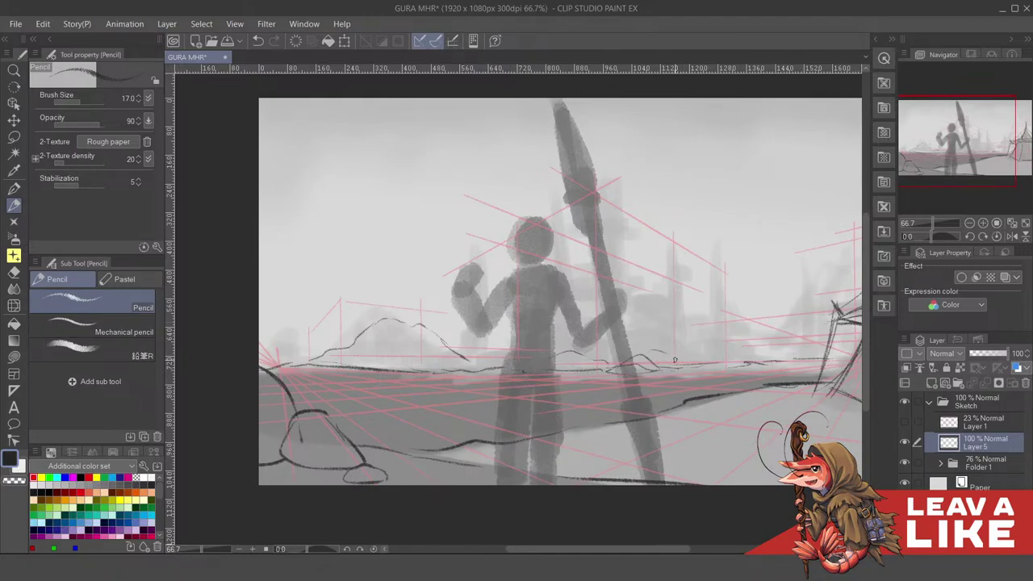
Try further background strokes beside the spear above the low hills, undoing them
{"action": "mouse_move", "coordinate": [719, 343]}
{"action": "left_mouse_down"}
{"action": "mouse_move", "coordinate": [724, 376]}
{"action": "mouse_move", "coordinate": [712, 347]}
{"action": "left_mouse_up"}
{"action": "left_click_drag", "start_coordinate": [692, 307], "coordinate": [692, 310]}
{"action": "left_click_drag", "start_coordinate": [663, 279], "coordinate": [674, 287]}
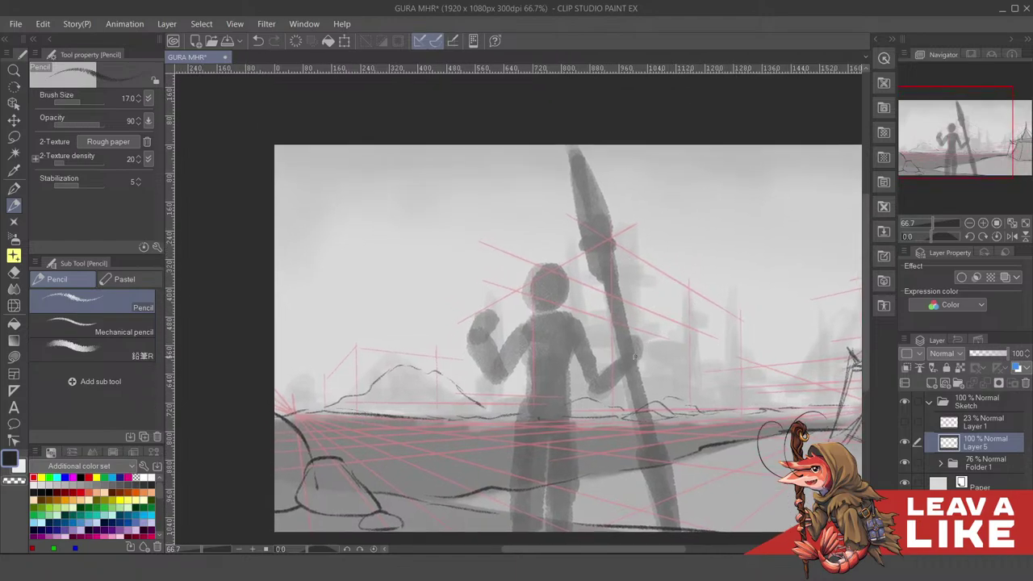
{"action": "mouse_move", "coordinate": [582, 362]}
{"action": "left_mouse_down"}
{"action": "mouse_move", "coordinate": [657, 356]}
{"action": "mouse_move", "coordinate": [687, 308]}
{"action": "left_mouse_up"}
{"action": "key", "text": "ctrl+z"}
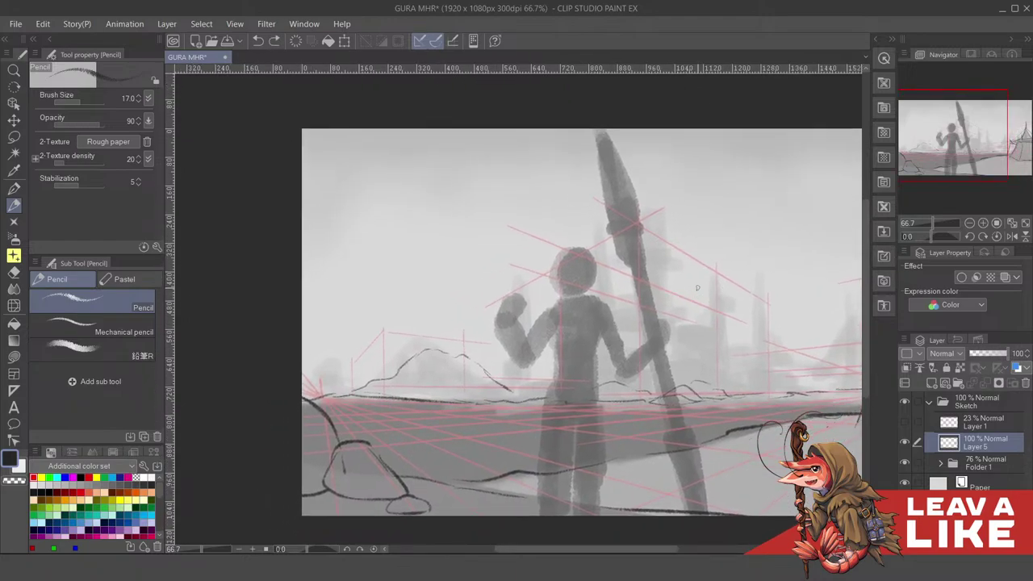
{"action": "mouse_move", "coordinate": [733, 261]}
{"action": "left_mouse_down"}
{"action": "mouse_move", "coordinate": [730, 314]}
{"action": "mouse_move", "coordinate": [773, 272]}
{"action": "mouse_move", "coordinate": [758, 262]}
{"action": "left_mouse_up"}
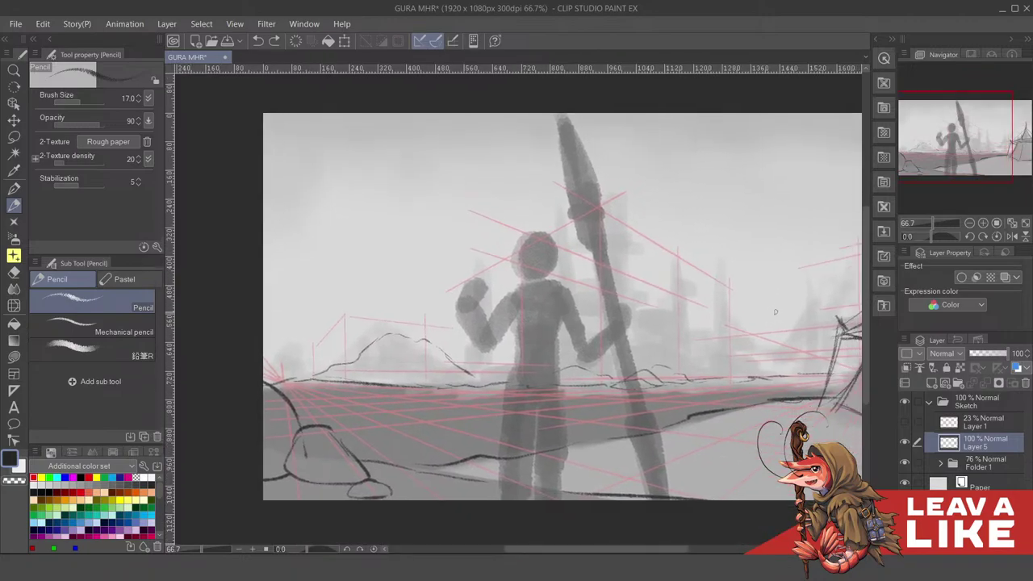
{"action": "left_click_drag", "start_coordinate": [633, 293], "coordinate": [685, 321]}
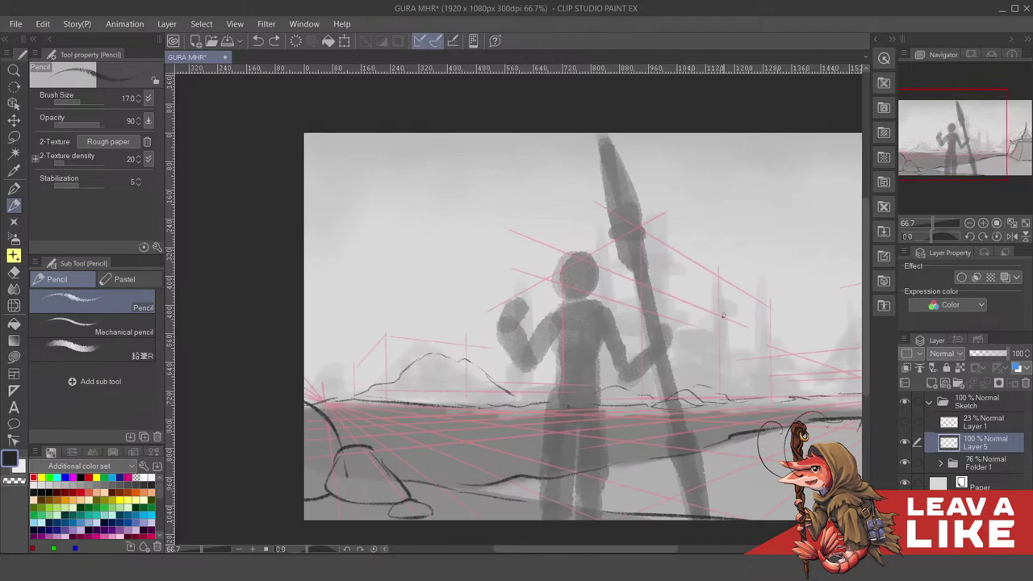
Erase the ground line where it crosses the figure's legs and the lower spear shaft
{"action": "left_click_drag", "start_coordinate": [791, 394], "coordinate": [706, 401]}
{"action": "left_click_drag", "start_coordinate": [594, 449], "coordinate": [641, 404]}
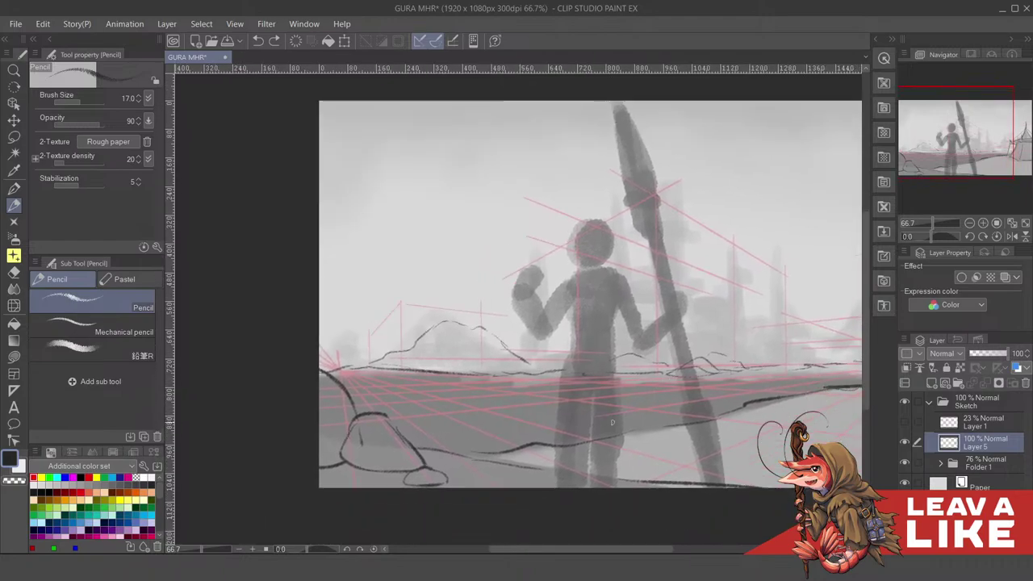
{"action": "key", "text": "e"}
{"action": "mouse_move", "coordinate": [573, 445]}
{"action": "left_mouse_down"}
{"action": "mouse_move", "coordinate": [616, 441]}
{"action": "mouse_move", "coordinate": [559, 444]}
{"action": "mouse_move", "coordinate": [598, 438]}
{"action": "left_mouse_up"}
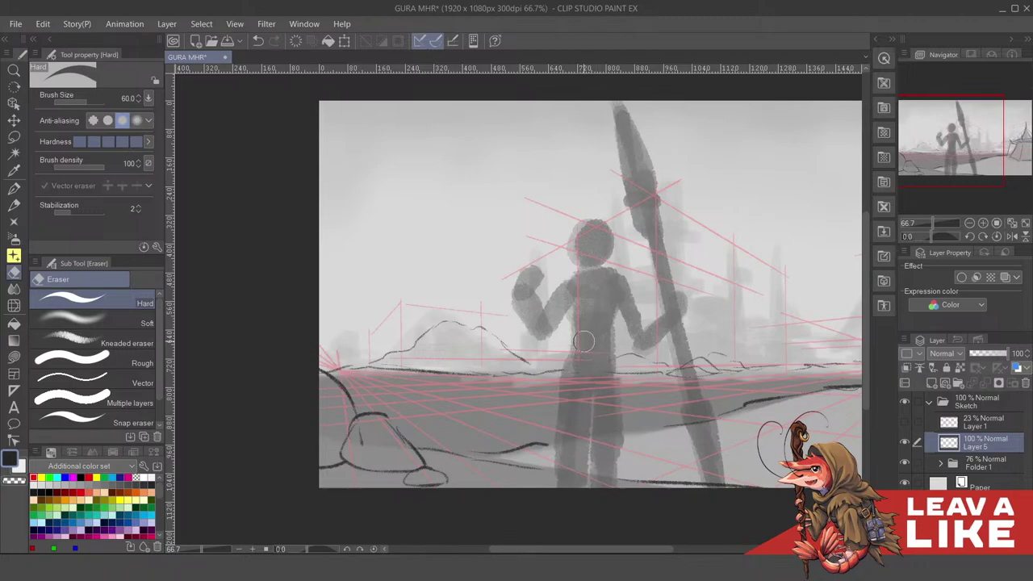
{"action": "scroll", "coordinate": [619, 351], "scroll_direction": "up", "scroll_amount": 2}
{"action": "scroll", "coordinate": [619, 347], "scroll_direction": "up", "scroll_amount": 2}
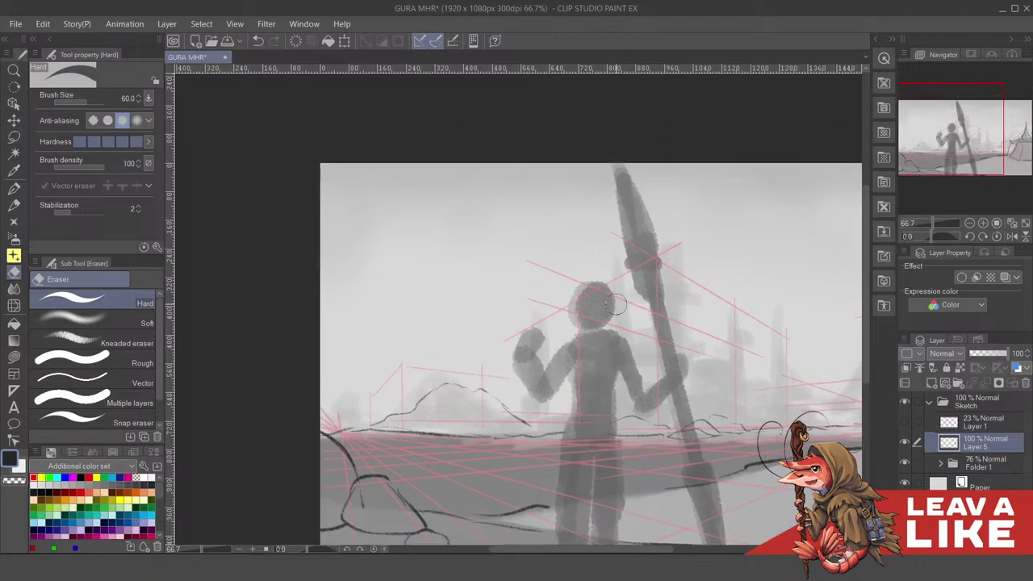
Try pencil strokes on the figure's head and undo them
{"action": "key", "text": "p"}
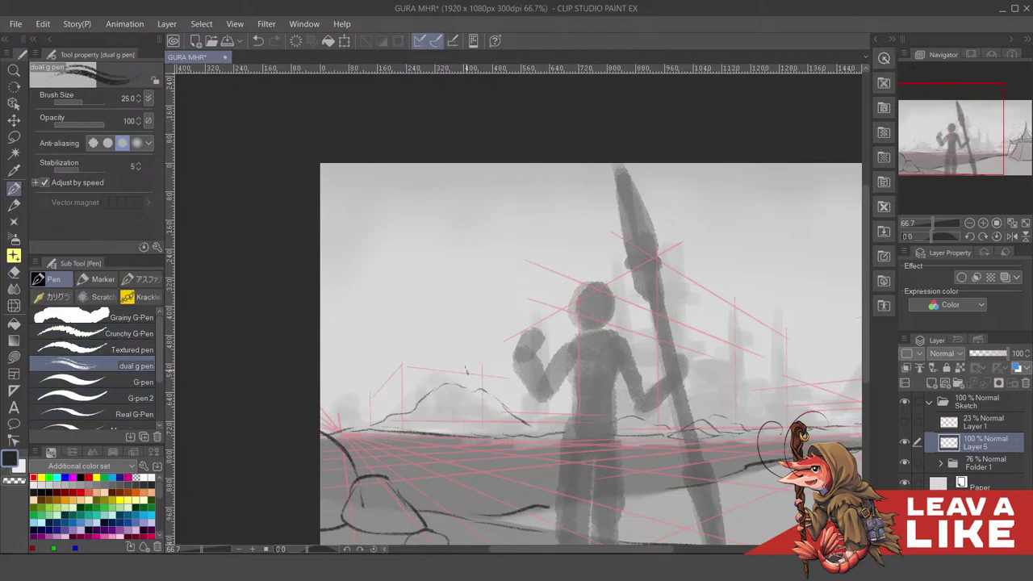
{"action": "key", "text": "p"}
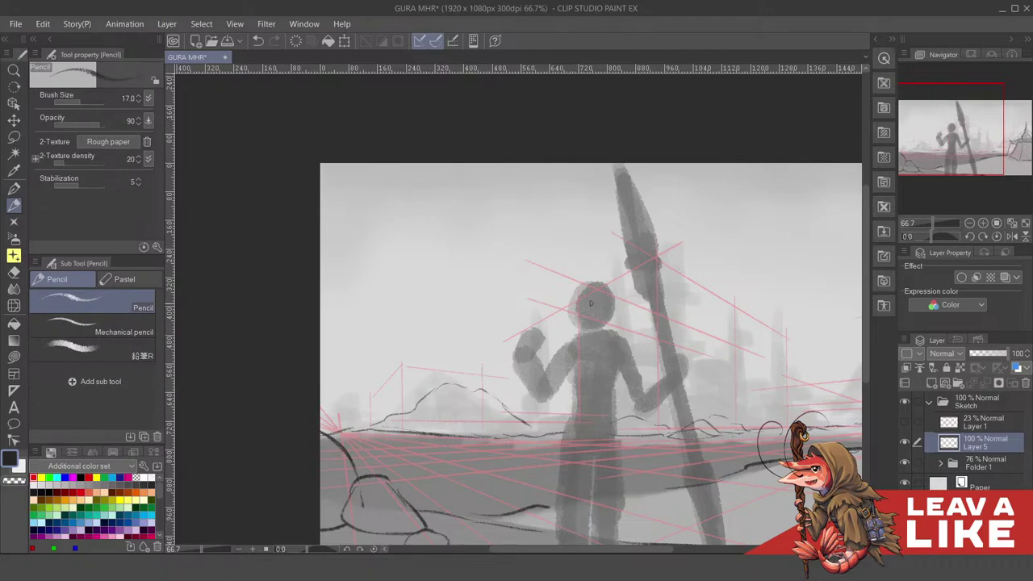
{"action": "scroll", "coordinate": [591, 303], "scroll_direction": "up", "scroll_amount": 2}
{"action": "left_click_drag", "start_coordinate": [562, 284], "coordinate": [577, 352]}
{"action": "left_click_drag", "start_coordinate": [594, 288], "coordinate": [612, 287]}
{"action": "key", "text": "ctrl+z"}
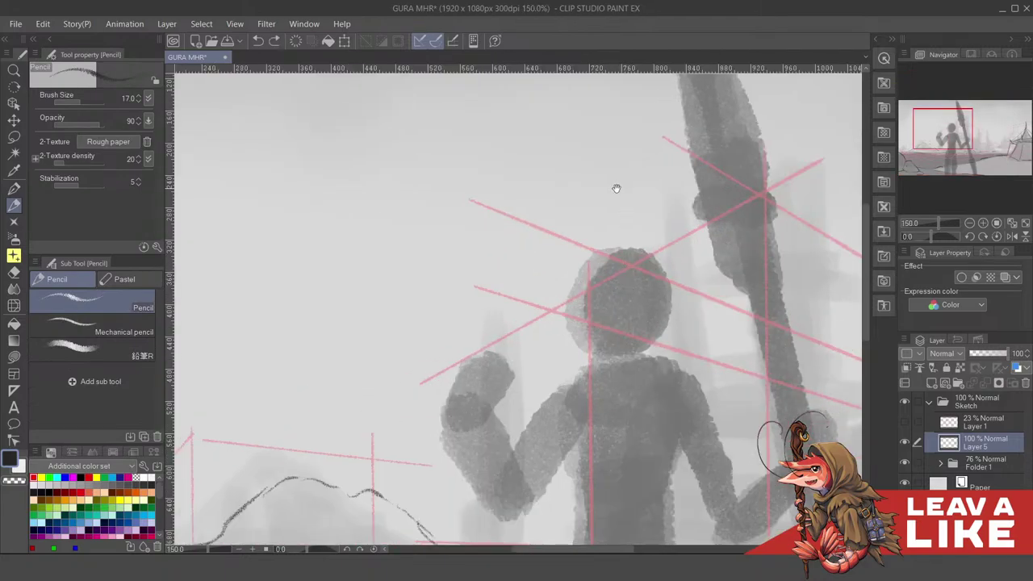
{"action": "left_click_drag", "start_coordinate": [616, 188], "coordinate": [646, 192]}
{"action": "left_click_drag", "start_coordinate": [644, 367], "coordinate": [657, 382]}
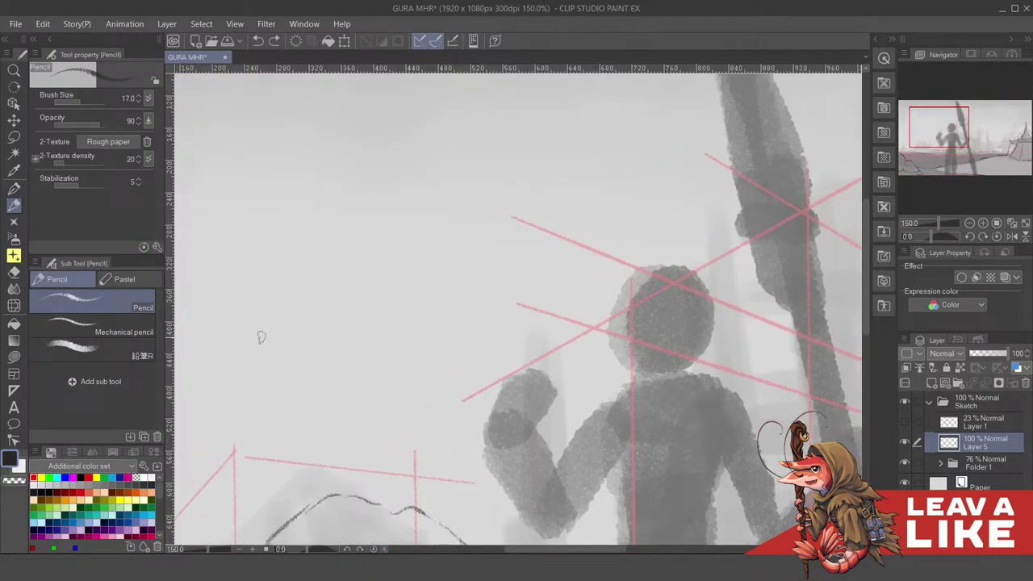
Switch to the Textured pen and reduce its brush size to 8
{"action": "key", "text": "p"}
{"action": "mouse_move", "coordinate": [595, 334]}
{"action": "left_mouse_down"}
{"action": "mouse_move", "coordinate": [594, 358]}
{"action": "mouse_move", "coordinate": [583, 292]}
{"action": "mouse_move", "coordinate": [617, 347]}
{"action": "mouse_move", "coordinate": [625, 344]}
{"action": "left_mouse_up"}
{"action": "left_click", "coordinate": [109, 351]}
{"action": "key", "text": "bracketleft"}
{"action": "key", "text": "bracketleft"}
{"action": "key", "text": "bracketleft"}
{"action": "key", "text": "bracketleft"}
{"action": "key", "text": "bracketleft"}
{"action": "key", "text": "bracketleft"}
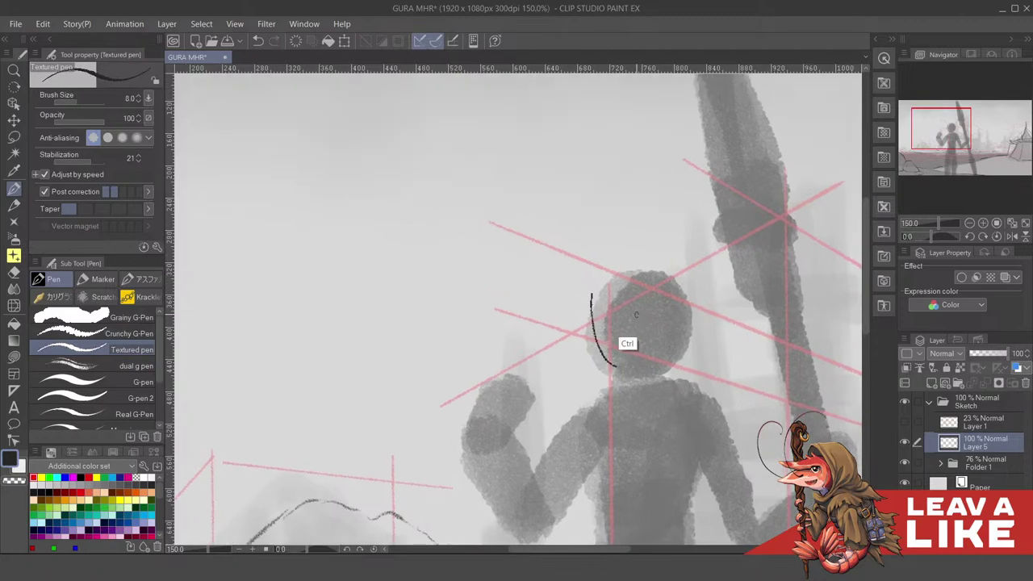
Draw the left contour of the figure's face with the Textured pen, redoing the curve several times
{"action": "key", "text": "ctrl+z"}
{"action": "left_click_drag", "start_coordinate": [593, 296], "coordinate": [609, 364]}
{"action": "key", "text": "ctrl+z"}
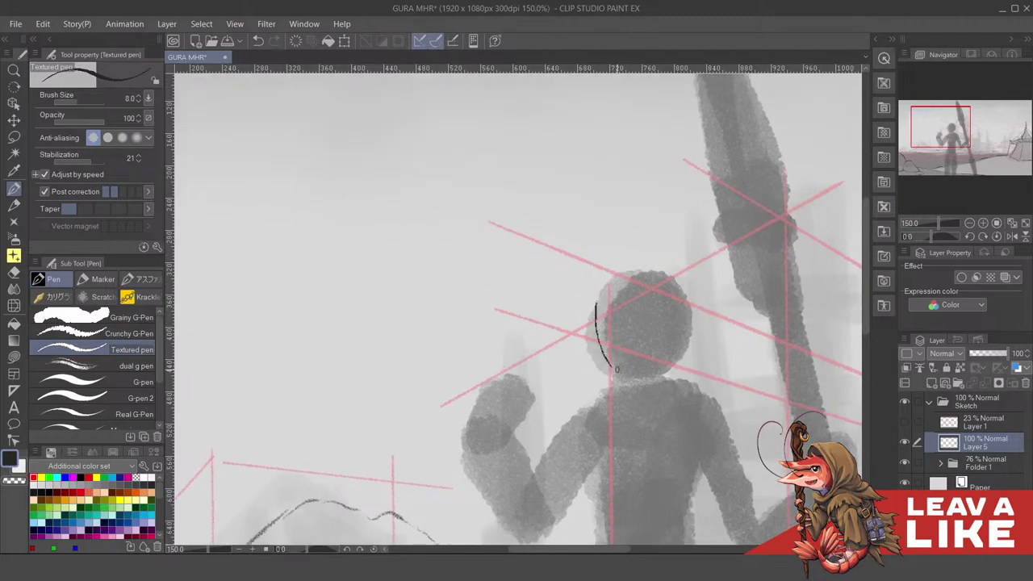
{"action": "key", "text": "ctrl+z"}
{"action": "left_click_drag", "start_coordinate": [592, 305], "coordinate": [619, 376]}
{"action": "key", "text": "ctrl+z"}
{"action": "key", "text": "ctrl+z"}
{"action": "left_click_drag", "start_coordinate": [598, 335], "coordinate": [620, 383]}
{"action": "key", "text": "ctrl+z"}
{"action": "mouse_move", "coordinate": [732, 365]}
{"action": "left_mouse_down"}
{"action": "mouse_move", "coordinate": [726, 240]}
{"action": "mouse_move", "coordinate": [703, 221]}
{"action": "mouse_move", "coordinate": [685, 279]}
{"action": "mouse_move", "coordinate": [689, 306]}
{"action": "mouse_move", "coordinate": [662, 280]}
{"action": "left_mouse_up"}
Check the face contour against the whole composition and clean up its lower part with the eraser
{"action": "scroll", "coordinate": [689, 307], "scroll_direction": "down", "scroll_amount": 4}
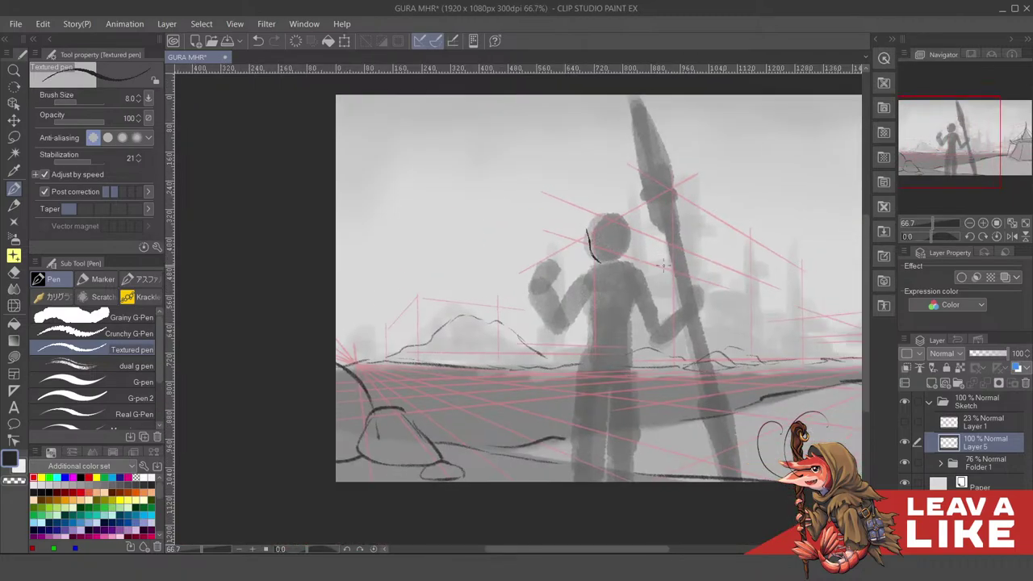
{"action": "scroll", "coordinate": [740, 253], "scroll_direction": "down", "scroll_amount": 1}
{"action": "left_click_drag", "start_coordinate": [787, 359], "coordinate": [576, 399]}
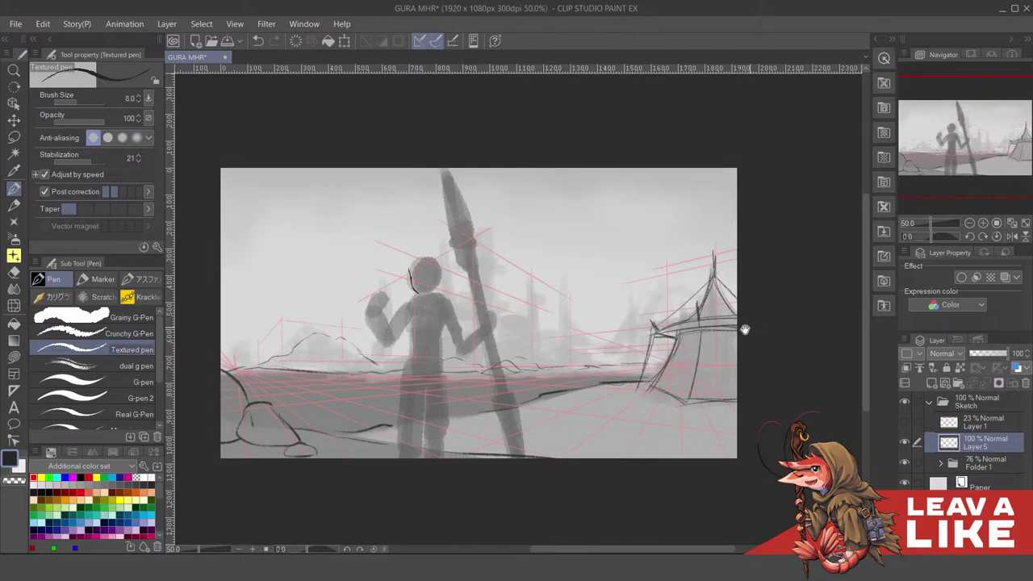
{"action": "left_click_drag", "start_coordinate": [512, 317], "coordinate": [622, 326]}
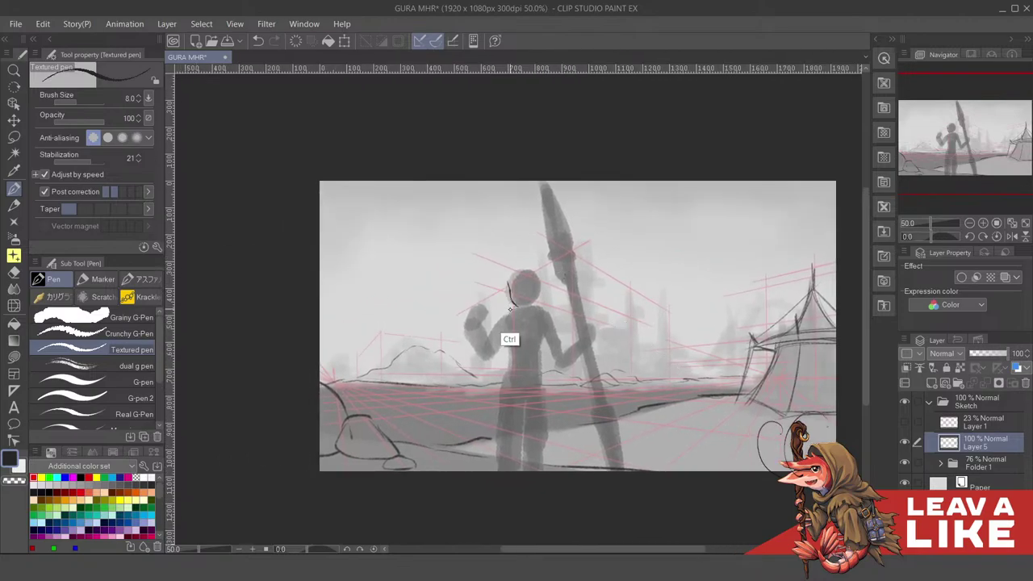
{"action": "scroll", "coordinate": [507, 341], "scroll_direction": "up", "scroll_amount": 1}
{"action": "left_click_drag", "start_coordinate": [538, 298], "coordinate": [571, 297]}
{"action": "scroll", "coordinate": [558, 323], "scroll_direction": "up", "scroll_amount": 2}
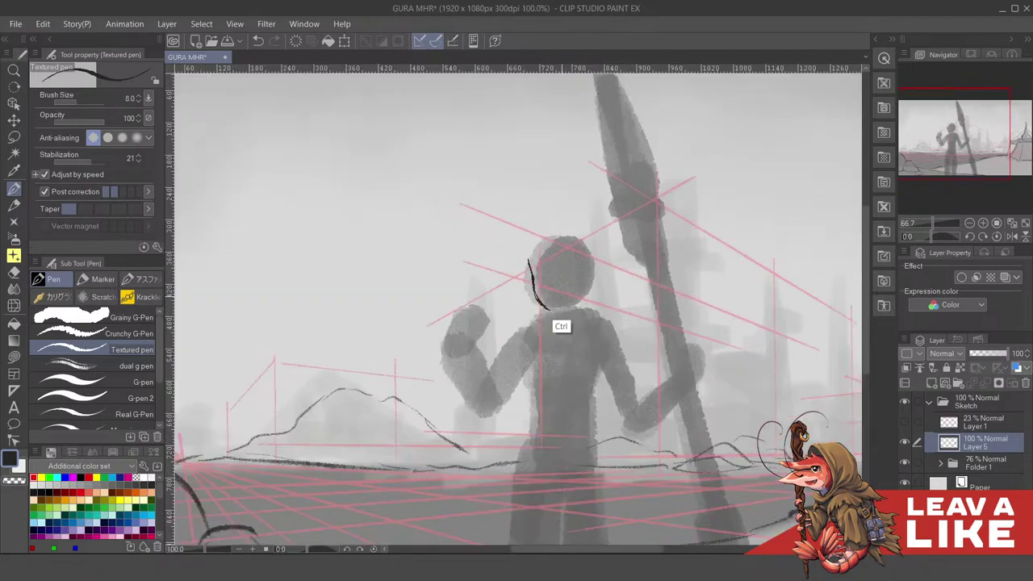
{"action": "key", "text": "e"}
{"action": "mouse_move", "coordinate": [533, 271]}
{"action": "left_mouse_down"}
{"action": "mouse_move", "coordinate": [538, 303]}
{"action": "mouse_move", "coordinate": [551, 332]}
{"action": "mouse_move", "coordinate": [532, 292]}
{"action": "mouse_move", "coordinate": [558, 317]}
{"action": "left_mouse_up"}
Sketch the head's rounded outline with jaw, facial guidelines and ear, undoing unsatisfactory strokes
{"action": "key", "text": "p"}
{"action": "mouse_move", "coordinate": [564, 270]}
{"action": "left_mouse_down"}
{"action": "mouse_move", "coordinate": [614, 268]}
{"action": "mouse_move", "coordinate": [556, 278]}
{"action": "mouse_move", "coordinate": [578, 300]}
{"action": "mouse_move", "coordinate": [603, 291]}
{"action": "mouse_move", "coordinate": [614, 275]}
{"action": "mouse_move", "coordinate": [568, 289]}
{"action": "left_mouse_up"}
{"action": "key", "text": "ctrl+z"}
{"action": "key", "text": "ctrl+z"}
{"action": "key", "text": "ctrl+z"}
{"action": "key", "text": "ctrl+z"}
{"action": "key", "text": "ctrl+z"}
{"action": "key", "text": "ctrl+z"}
{"action": "mouse_move", "coordinate": [583, 236]}
{"action": "left_mouse_down"}
{"action": "mouse_move", "coordinate": [569, 270]}
{"action": "mouse_move", "coordinate": [608, 256]}
{"action": "mouse_move", "coordinate": [565, 251]}
{"action": "mouse_move", "coordinate": [618, 239]}
{"action": "mouse_move", "coordinate": [610, 266]}
{"action": "mouse_move", "coordinate": [578, 273]}
{"action": "left_mouse_up"}
{"action": "key", "text": "ctrl+z"}
{"action": "key", "text": "ctrl+z"}
{"action": "key", "text": "ctrl+z"}
{"action": "key", "text": "ctrl+z"}
{"action": "mouse_move", "coordinate": [584, 221]}
{"action": "left_mouse_down"}
{"action": "mouse_move", "coordinate": [587, 275]}
{"action": "mouse_move", "coordinate": [581, 219]}
{"action": "mouse_move", "coordinate": [577, 269]}
{"action": "mouse_move", "coordinate": [567, 252]}
{"action": "mouse_move", "coordinate": [569, 242]}
{"action": "mouse_move", "coordinate": [580, 278]}
{"action": "mouse_move", "coordinate": [576, 265]}
{"action": "mouse_move", "coordinate": [588, 281]}
{"action": "mouse_move", "coordinate": [610, 276]}
{"action": "mouse_move", "coordinate": [620, 253]}
{"action": "left_mouse_up"}
{"action": "key", "text": "ctrl+z"}
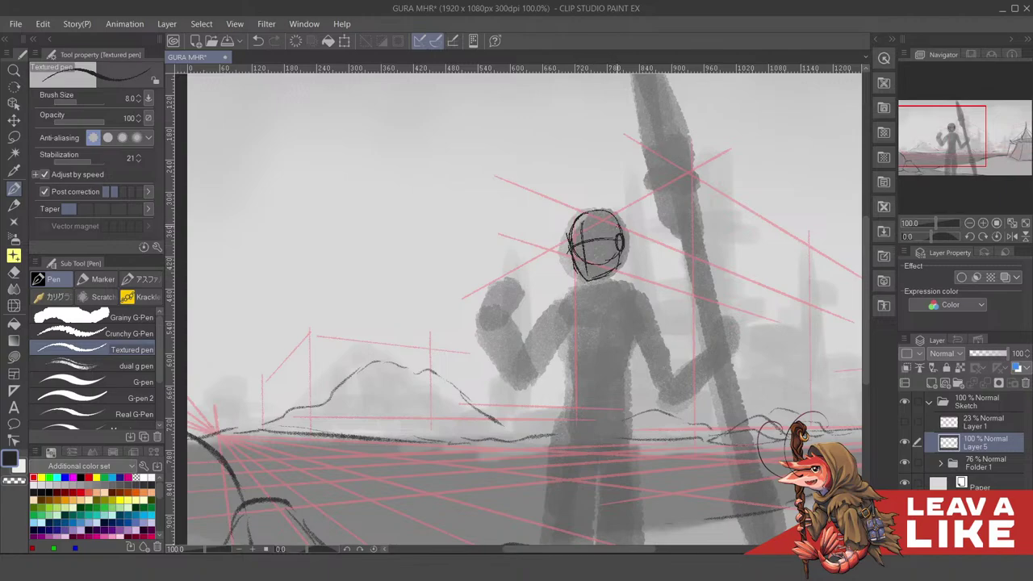
Add the curve at the back of the head and the first neck lines below the jaw
{"action": "mouse_move", "coordinate": [608, 210]}
{"action": "left_mouse_down"}
{"action": "mouse_move", "coordinate": [629, 238]}
{"action": "mouse_move", "coordinate": [619, 266]}
{"action": "left_mouse_up"}
{"action": "key", "text": "ctrl+z"}
{"action": "left_click_drag", "start_coordinate": [616, 268], "coordinate": [619, 280]}
Lasso the head sketch, move it slightly left over the silhouette, and clear the selection
{"action": "key", "text": "b"}
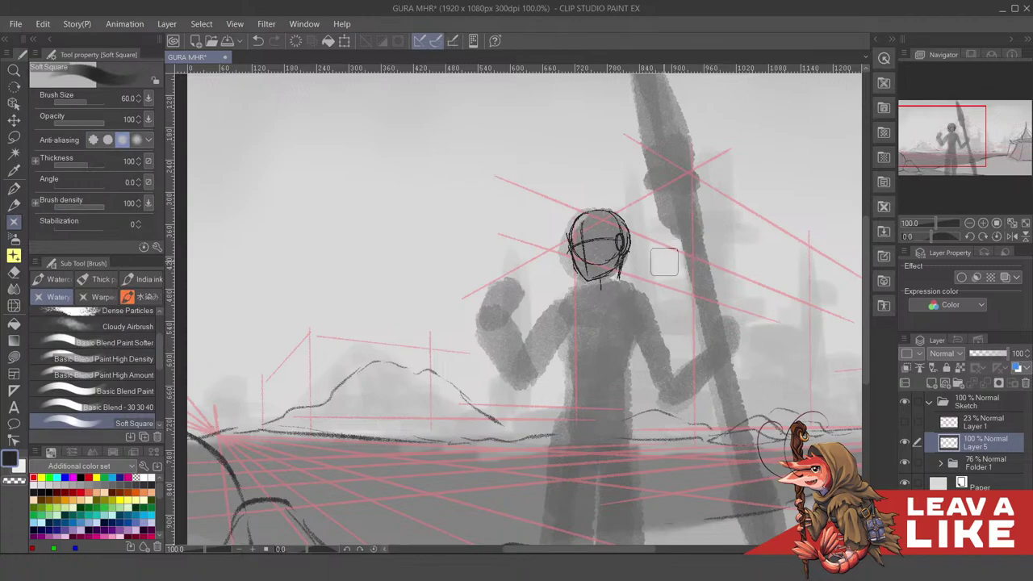
{"action": "key", "text": "m"}
{"action": "mouse_move", "coordinate": [639, 266]}
{"action": "left_mouse_down"}
{"action": "mouse_move", "coordinate": [584, 314]}
{"action": "mouse_move", "coordinate": [653, 248]}
{"action": "mouse_move", "coordinate": [613, 262]}
{"action": "left_mouse_up"}
{"action": "key", "text": "k"}
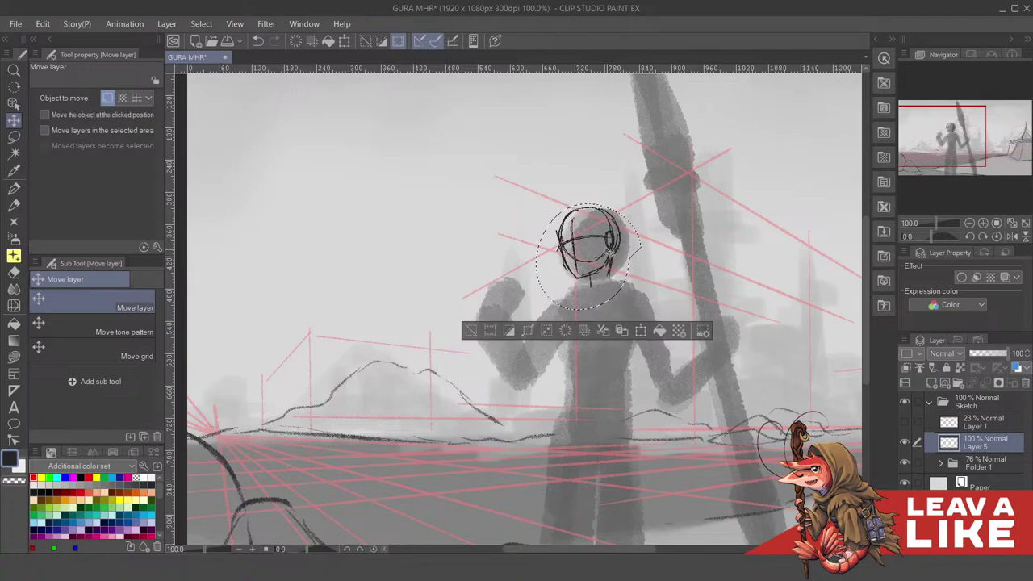
{"action": "key", "text": "ctrl+d"}
Draw both sides of the neck down to the collar with the Textured pen, redoing a stroke
{"action": "mouse_move", "coordinate": [651, 312]}
{"action": "left_mouse_down"}
{"action": "mouse_move", "coordinate": [653, 235]}
{"action": "mouse_move", "coordinate": [625, 267]}
{"action": "left_mouse_up"}
{"action": "key", "text": "p"}
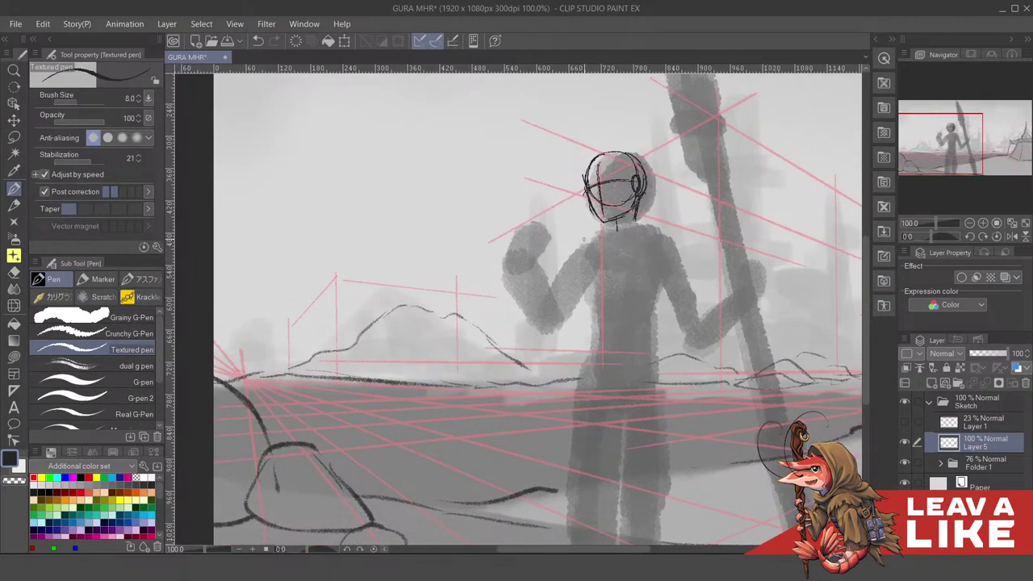
{"action": "mouse_move", "coordinate": [613, 231]}
{"action": "left_mouse_down"}
{"action": "mouse_move", "coordinate": [633, 223]}
{"action": "mouse_move", "coordinate": [615, 235]}
{"action": "mouse_move", "coordinate": [636, 230]}
{"action": "mouse_move", "coordinate": [620, 243]}
{"action": "left_mouse_up"}
{"action": "key", "text": "ctrl+z"}
{"action": "scroll", "coordinate": [630, 235], "scroll_direction": "down", "scroll_amount": 2}
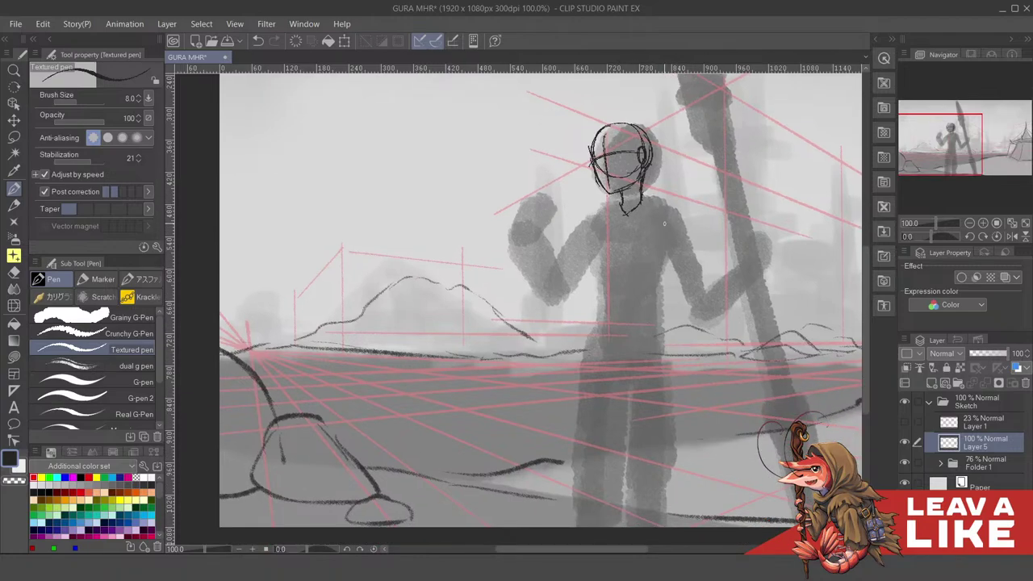
Draw the torso's centre line down from the neck and sketch both shoulder lines
{"action": "left_click_drag", "start_coordinate": [623, 216], "coordinate": [616, 339]}
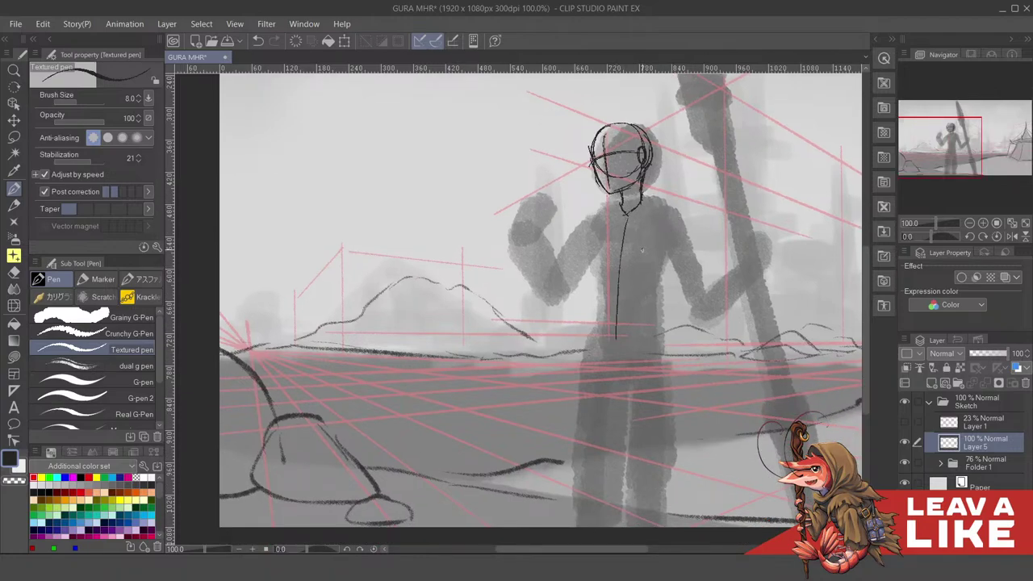
{"action": "left_click_drag", "start_coordinate": [640, 301], "coordinate": [604, 277]}
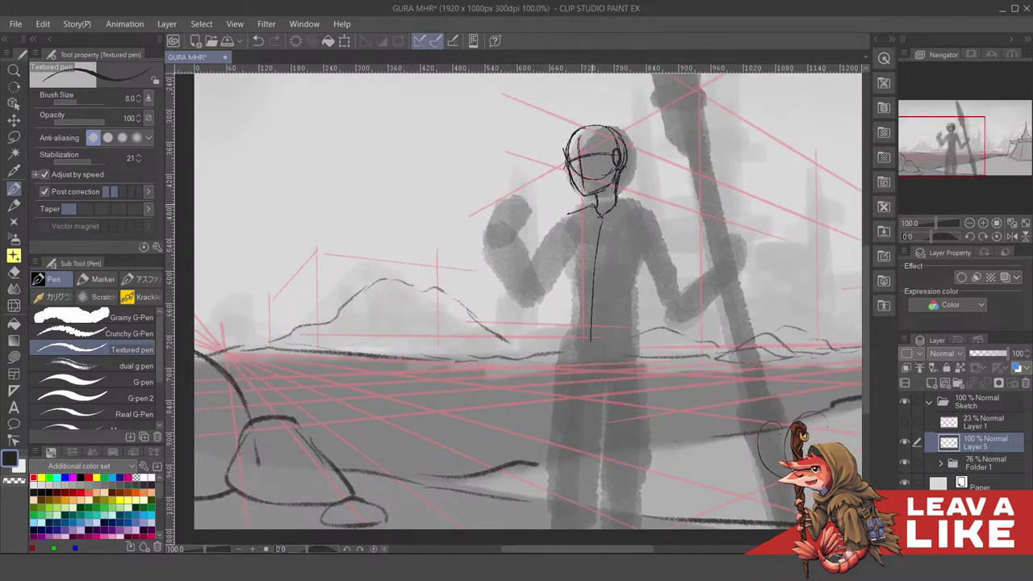
{"action": "left_click_drag", "start_coordinate": [584, 206], "coordinate": [561, 224]}
{"action": "left_click_drag", "start_coordinate": [618, 201], "coordinate": [648, 221]}
{"action": "key", "text": "ctrl+z"}
{"action": "left_click_drag", "start_coordinate": [566, 218], "coordinate": [562, 228]}
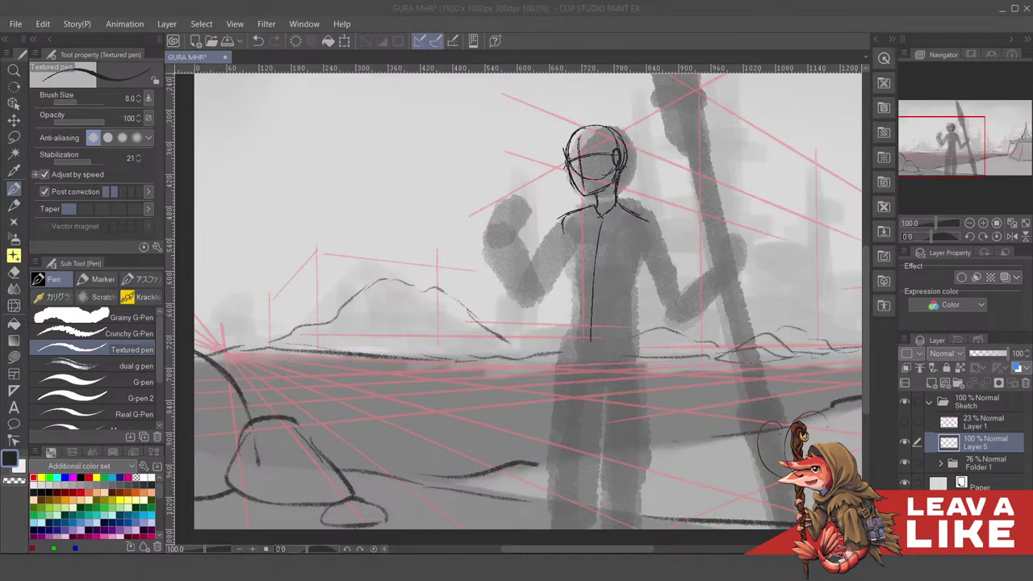
Examine the head and torso sketch's proportions and placement within the whole composition
{"action": "left_click", "coordinate": [811, 317]}
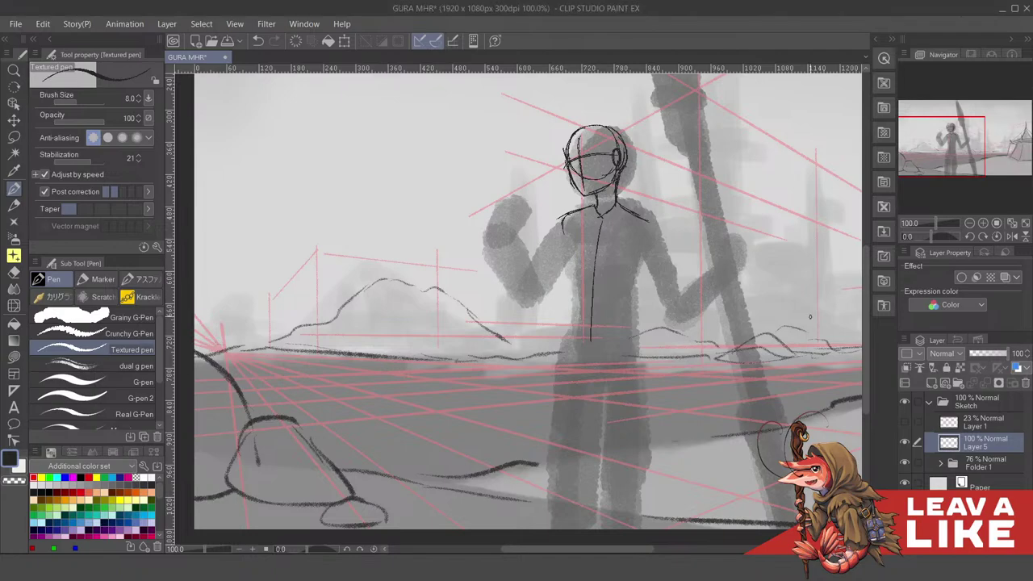
{"action": "scroll", "coordinate": [536, 337], "scroll_direction": "down", "scroll_amount": 4}
{"action": "left_click_drag", "start_coordinate": [676, 342], "coordinate": [586, 364]}
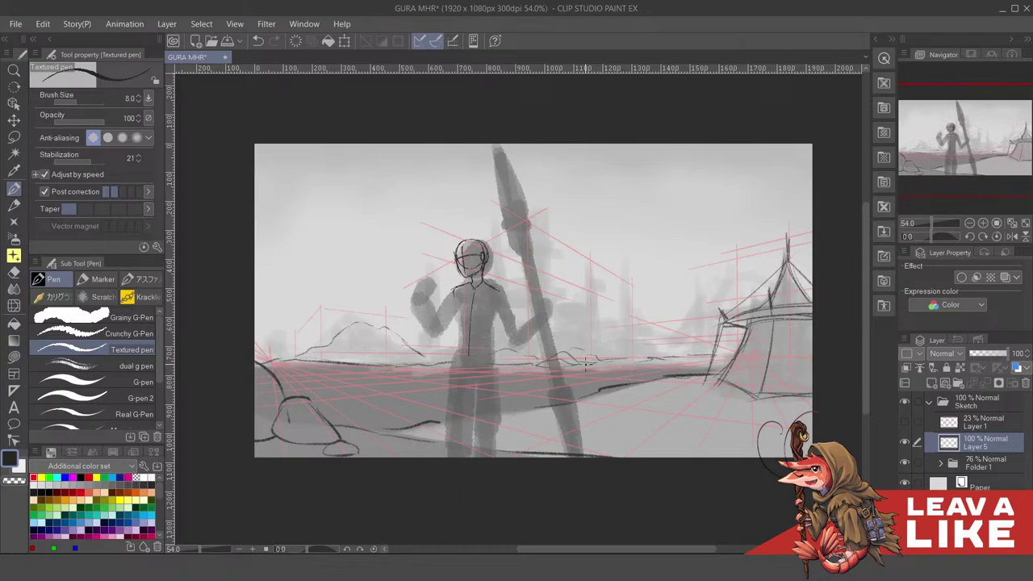
{"action": "scroll", "coordinate": [535, 376], "scroll_direction": "down", "scroll_amount": 1}
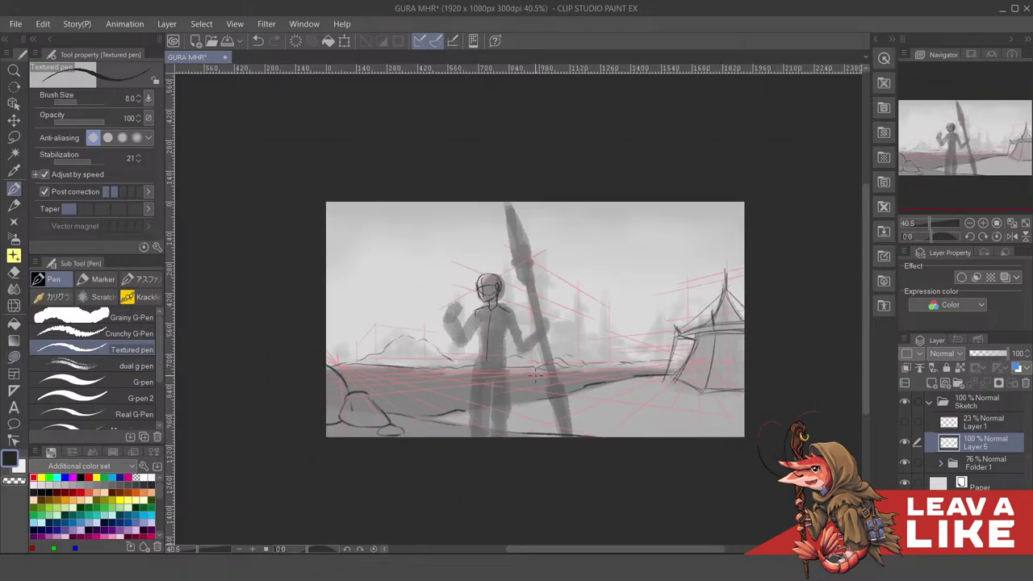
{"action": "scroll", "coordinate": [536, 375], "scroll_direction": "up", "scroll_amount": 1}
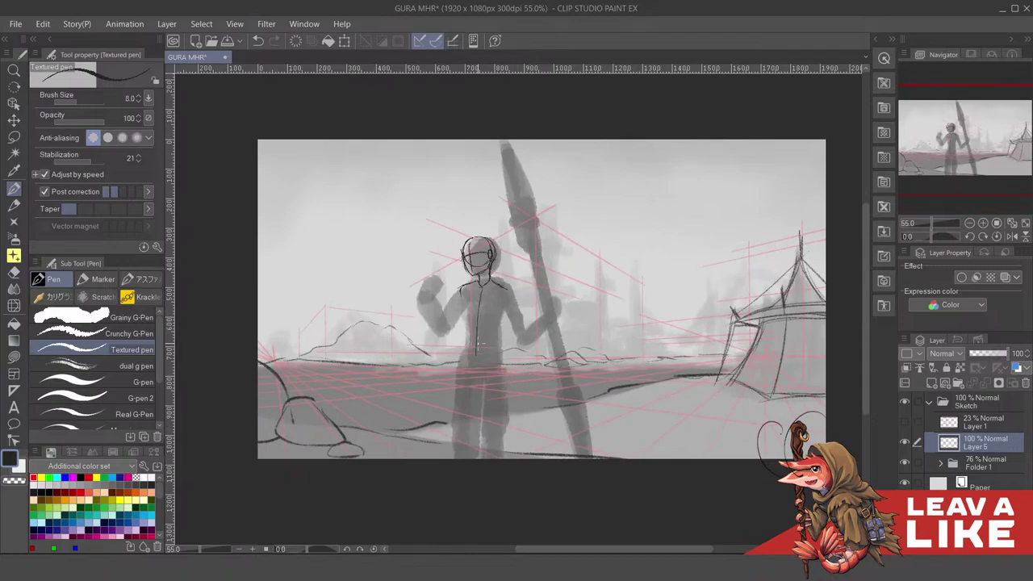
{"action": "scroll", "coordinate": [478, 309], "scroll_direction": "up", "scroll_amount": 1}
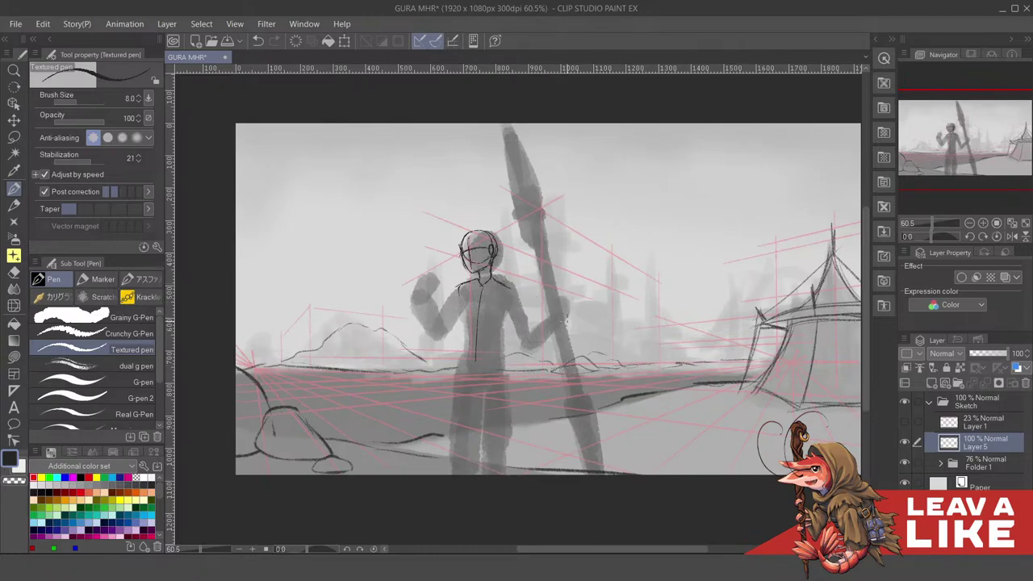
{"action": "scroll", "coordinate": [627, 288], "scroll_direction": "down", "scroll_amount": 1}
{"action": "scroll", "coordinate": [591, 303], "scroll_direction": "up", "scroll_amount": 1}
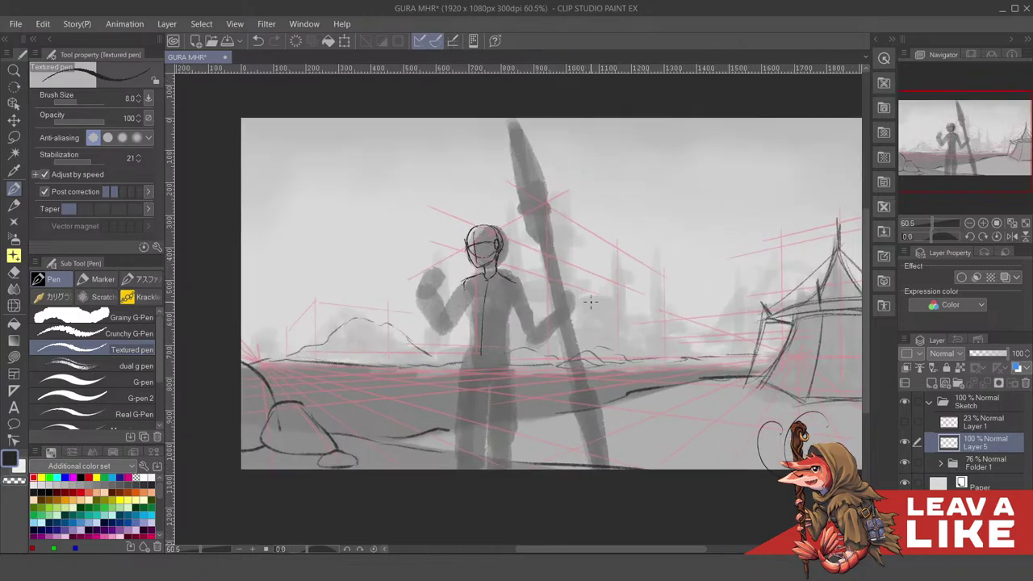
{"action": "scroll", "coordinate": [591, 303], "scroll_direction": "up", "scroll_amount": 1}
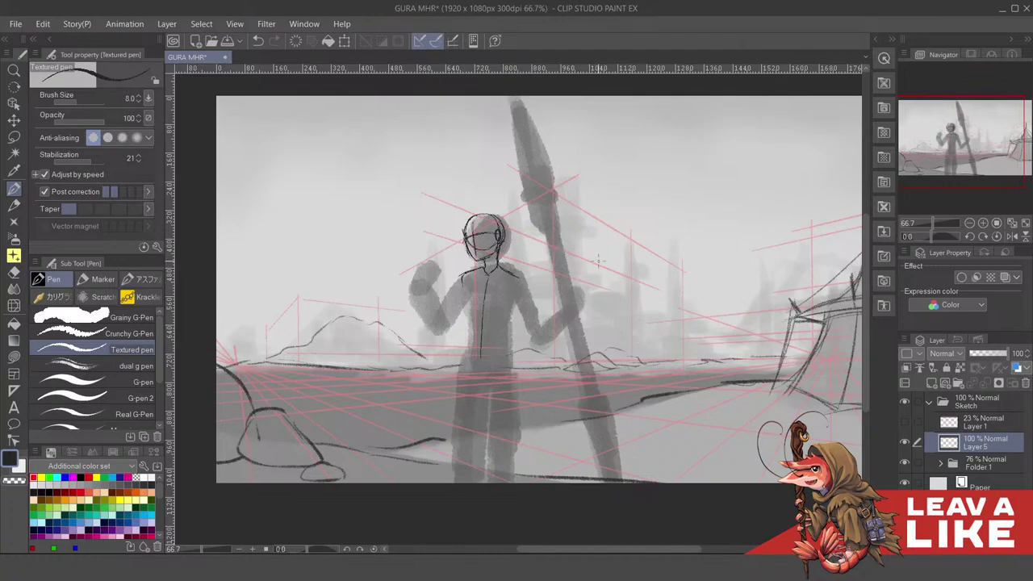
{"action": "scroll", "coordinate": [749, 333], "scroll_direction": "down", "scroll_amount": 2}
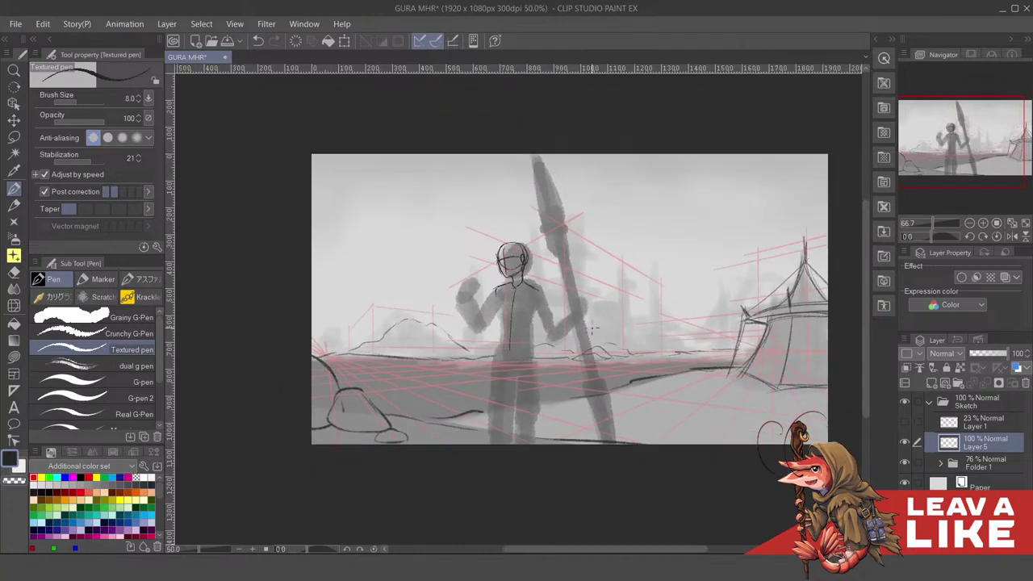
{"action": "scroll", "coordinate": [749, 333], "scroll_direction": "up", "scroll_amount": 3}
{"action": "scroll", "coordinate": [461, 281], "scroll_direction": "down", "scroll_amount": 1}
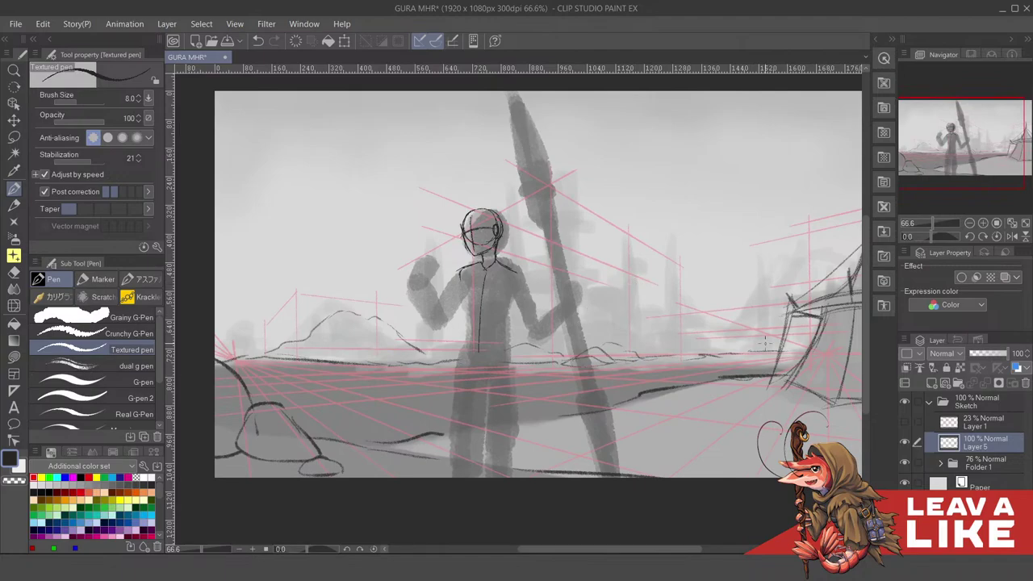
{"action": "scroll", "coordinate": [588, 295], "scroll_direction": "down", "scroll_amount": 2}
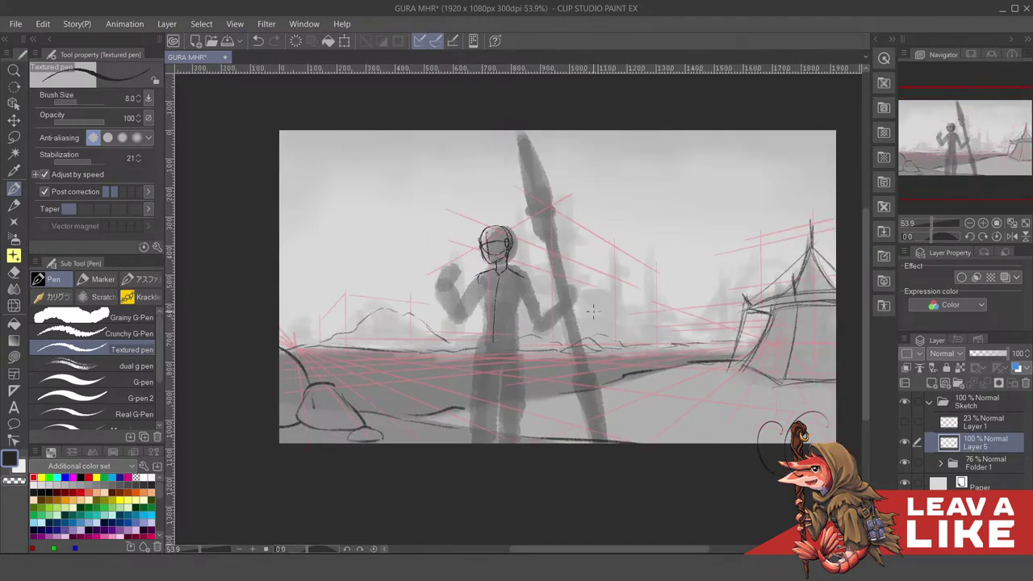
{"action": "scroll", "coordinate": [598, 287], "scroll_direction": "up", "scroll_amount": 2}
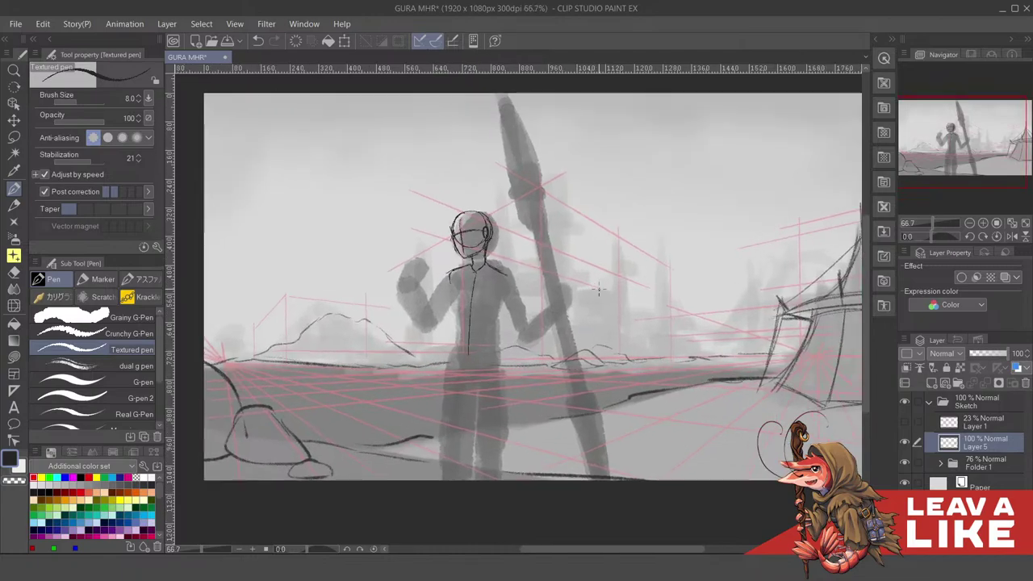
{"action": "scroll", "coordinate": [533, 287], "scroll_direction": "down", "scroll_amount": 1}
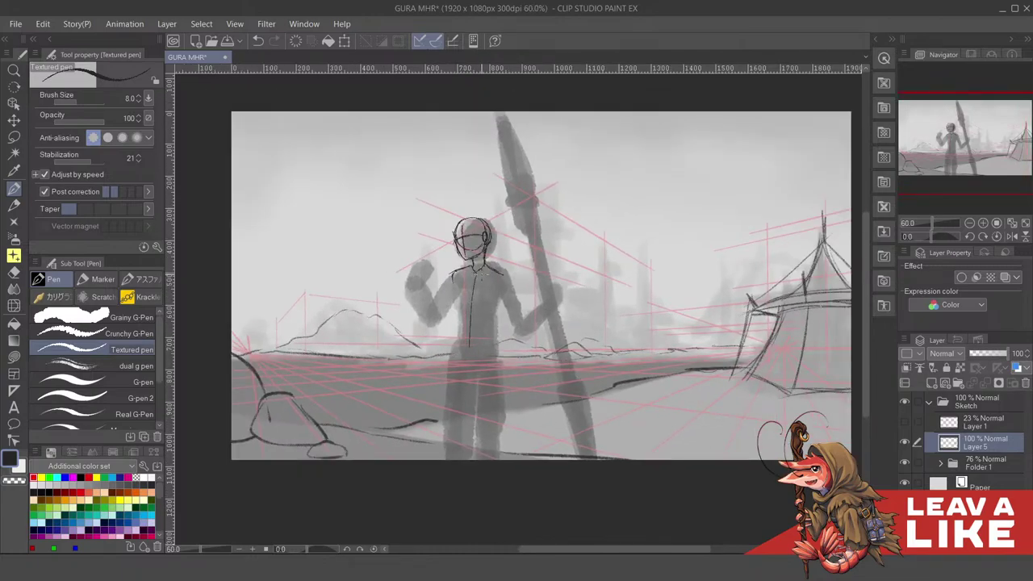
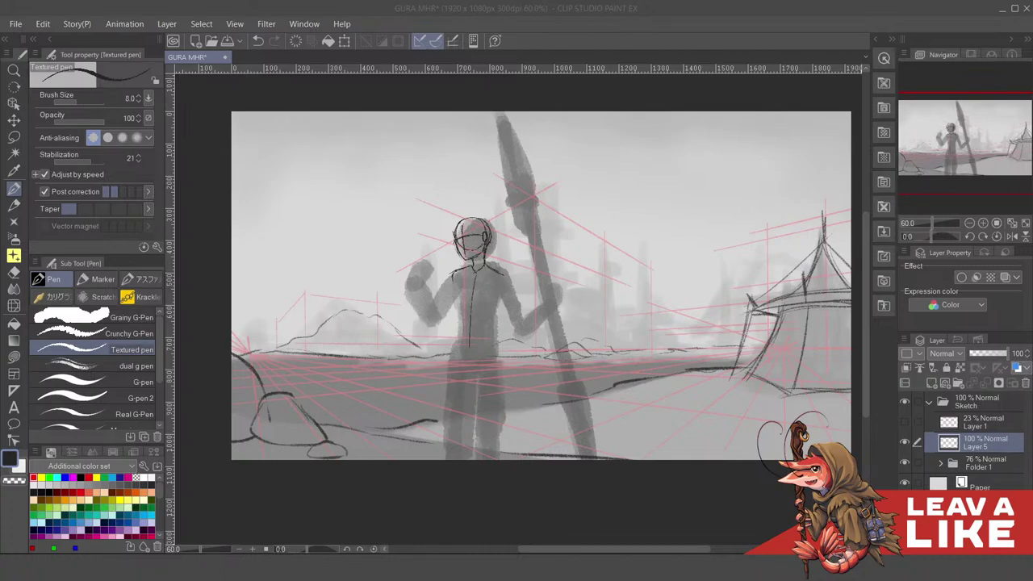
{"action": "scroll", "coordinate": [673, 282], "scroll_direction": "down", "scroll_amount": 1}
{"action": "scroll", "coordinate": [673, 269], "scroll_direction": "up", "scroll_amount": 1}
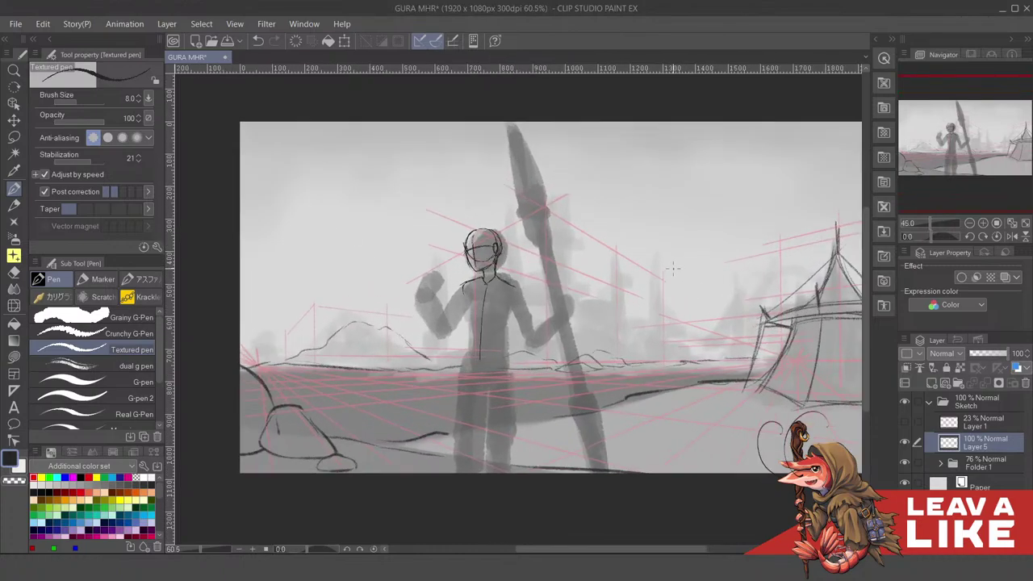
{"action": "scroll", "coordinate": [672, 268], "scroll_direction": "up", "scroll_amount": 2}
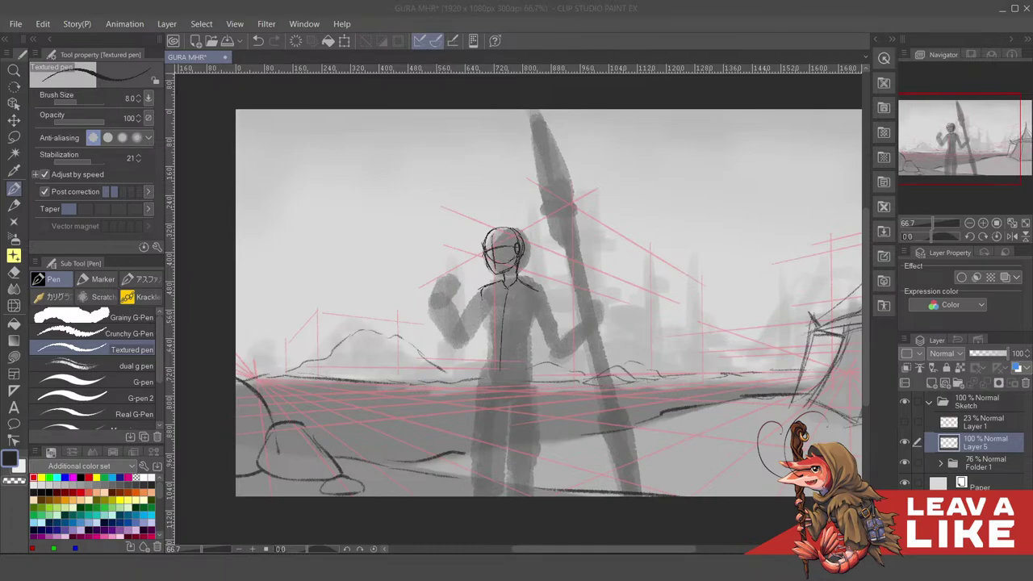
{"action": "left_click_drag", "start_coordinate": [650, 281], "coordinate": [701, 278]}
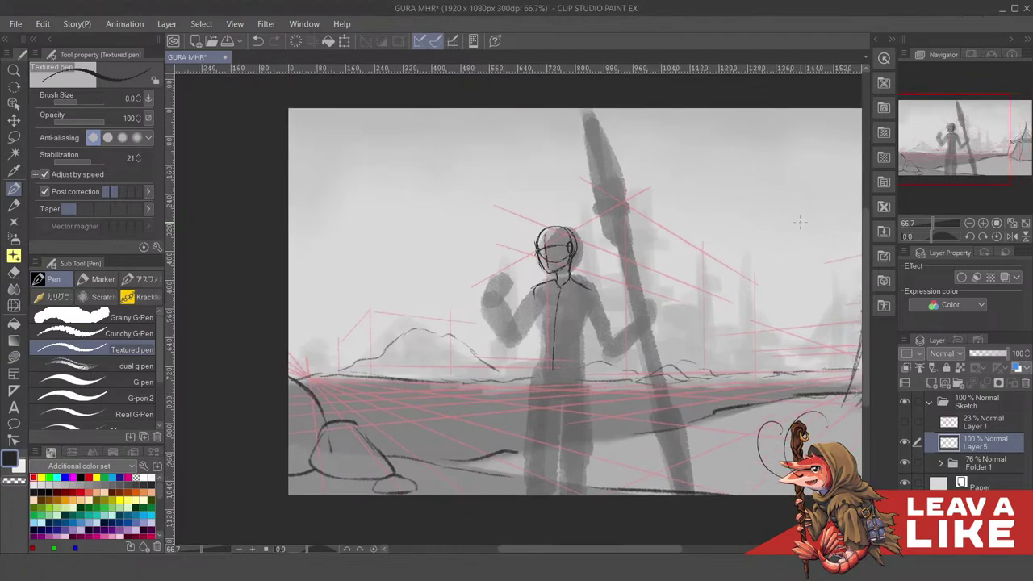
{"action": "left_click_drag", "start_coordinate": [791, 313], "coordinate": [778, 313]}
{"action": "left_click_drag", "start_coordinate": [683, 301], "coordinate": [704, 292]}
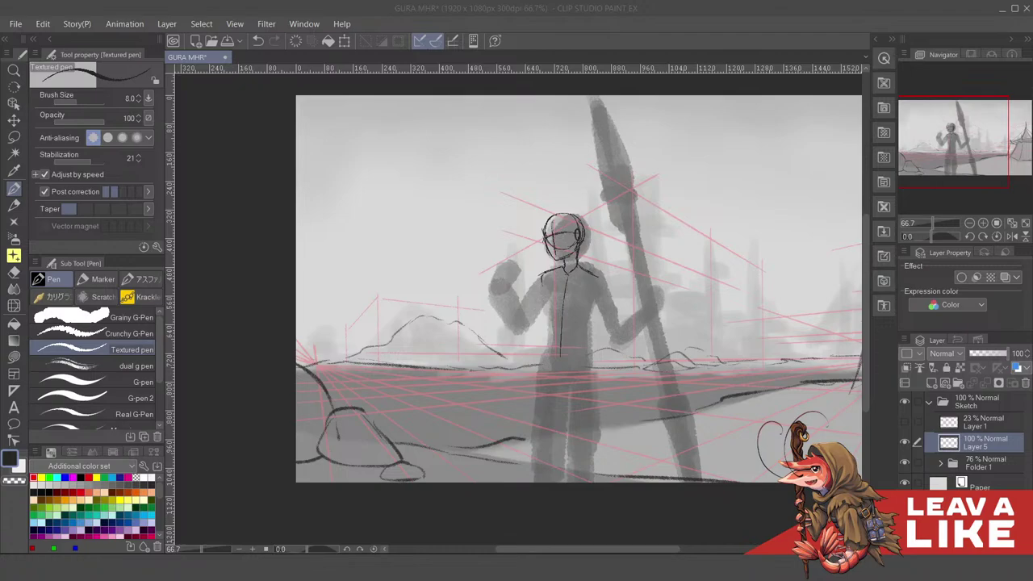
{"action": "left_click", "coordinate": [767, 46]}
{"action": "left_click", "coordinate": [717, 64]}
{"action": "left_click_drag", "start_coordinate": [619, 309], "coordinate": [677, 289]}
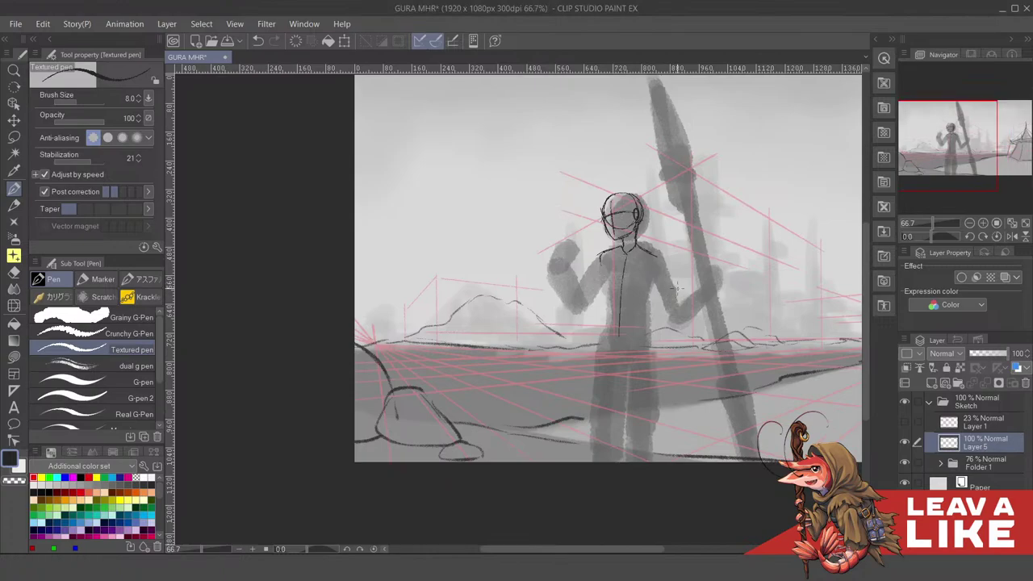
Lasso the figure's head and torso sketch and place it on its own layer above the scenery sketch
{"action": "scroll", "coordinate": [645, 291], "scroll_direction": "up", "scroll_amount": 2}
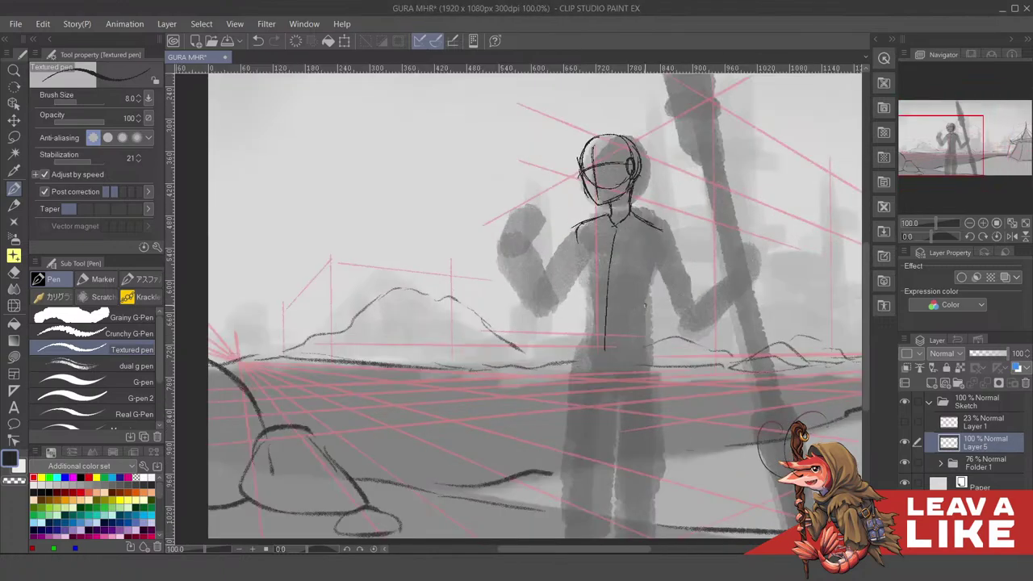
{"action": "scroll", "coordinate": [699, 255], "scroll_direction": "down", "scroll_amount": 1}
{"action": "left_click_drag", "start_coordinate": [674, 289], "coordinate": [678, 306]}
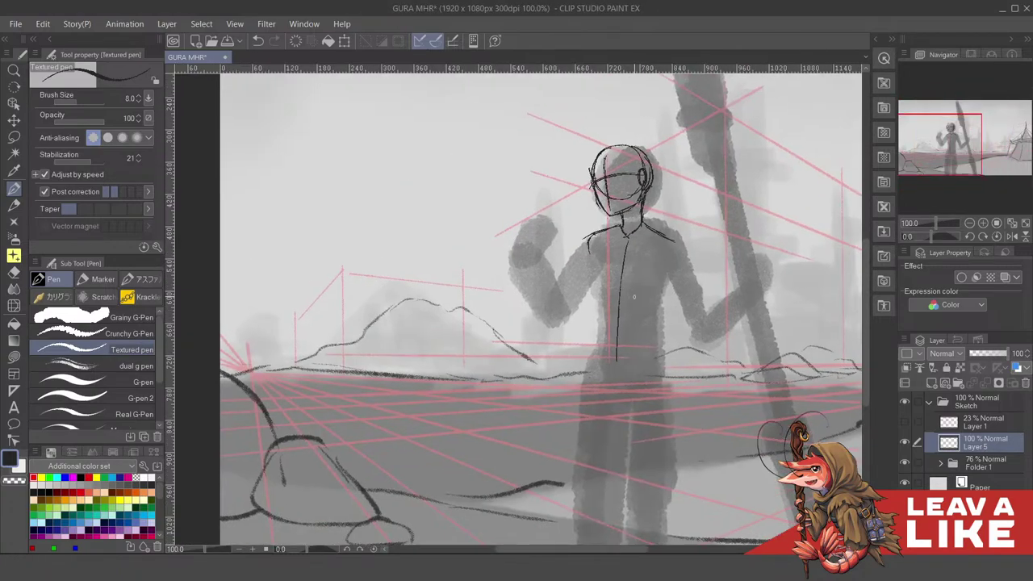
{"action": "left_click_drag", "start_coordinate": [650, 268], "coordinate": [658, 310]}
{"action": "mouse_move", "coordinate": [748, 297]}
{"action": "left_mouse_down"}
{"action": "mouse_move", "coordinate": [741, 311]}
{"action": "mouse_move", "coordinate": [708, 302]}
{"action": "mouse_move", "coordinate": [733, 358]}
{"action": "left_mouse_up"}
{"action": "key", "text": "m"}
{"action": "key", "text": "Delete"}
{"action": "key", "text": "ctrl+d"}
{"action": "key", "text": "ctrl+v"}
Show the rule-of-thirds grid layer and check the placement of the figure, spear and tent against it
{"action": "left_click", "coordinate": [905, 422]}
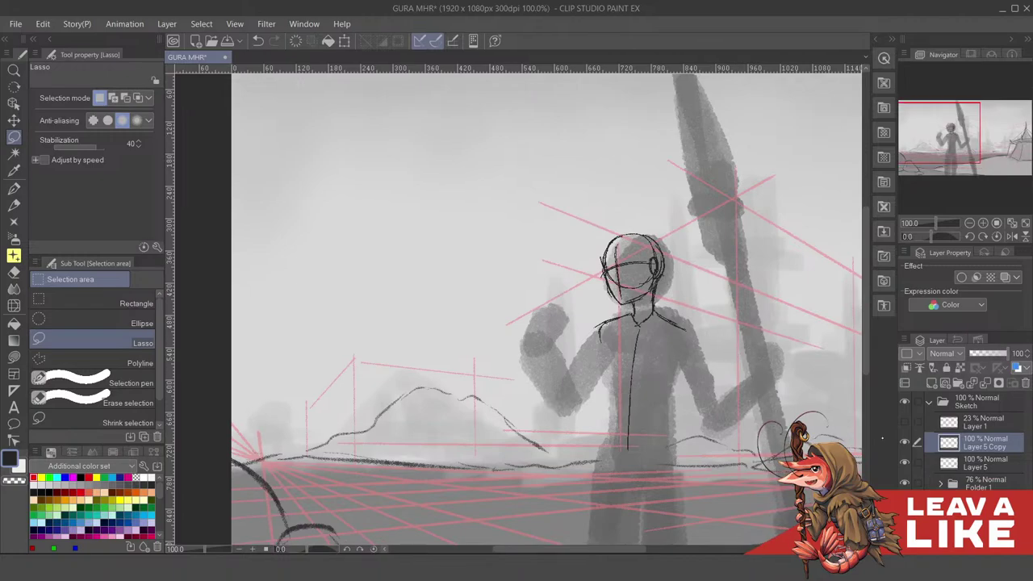
{"action": "left_click", "coordinate": [905, 423]}
{"action": "left_click", "coordinate": [905, 422]}
{"action": "left_click_drag", "start_coordinate": [797, 453], "coordinate": [752, 395]}
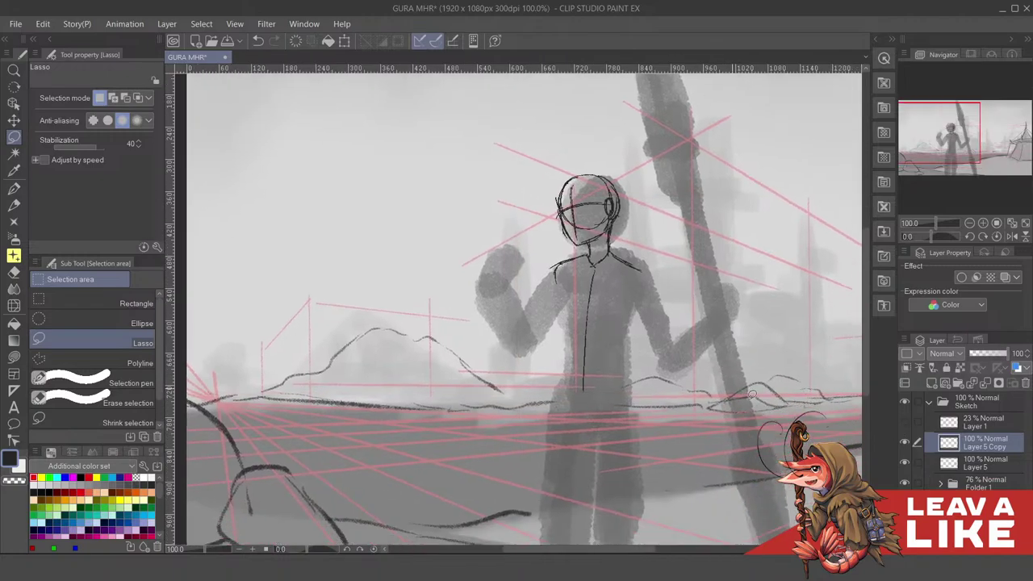
{"action": "scroll", "coordinate": [724, 339], "scroll_direction": "down", "scroll_amount": 1}
{"action": "scroll", "coordinate": [726, 325], "scroll_direction": "down", "scroll_amount": 2}
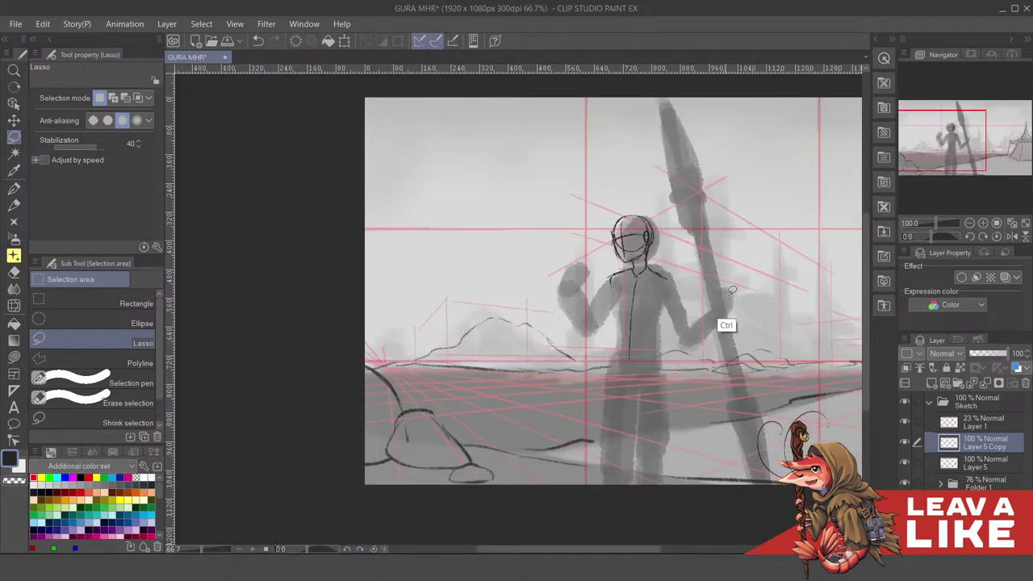
{"action": "scroll", "coordinate": [786, 284], "scroll_direction": "down", "scroll_amount": 1}
{"action": "left_click_drag", "start_coordinate": [804, 429], "coordinate": [676, 456]}
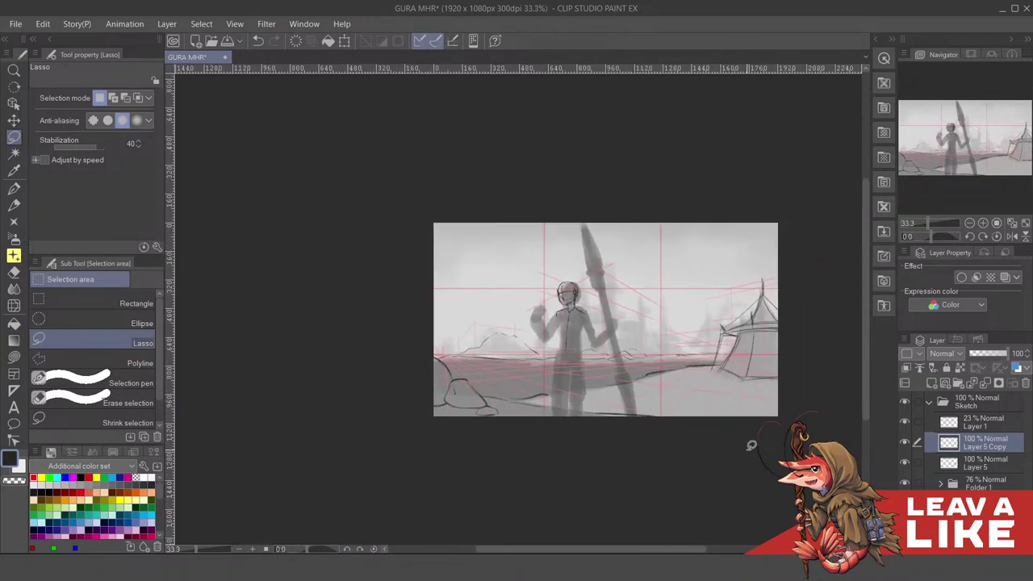
{"action": "left_click_drag", "start_coordinate": [748, 426], "coordinate": [747, 431]}
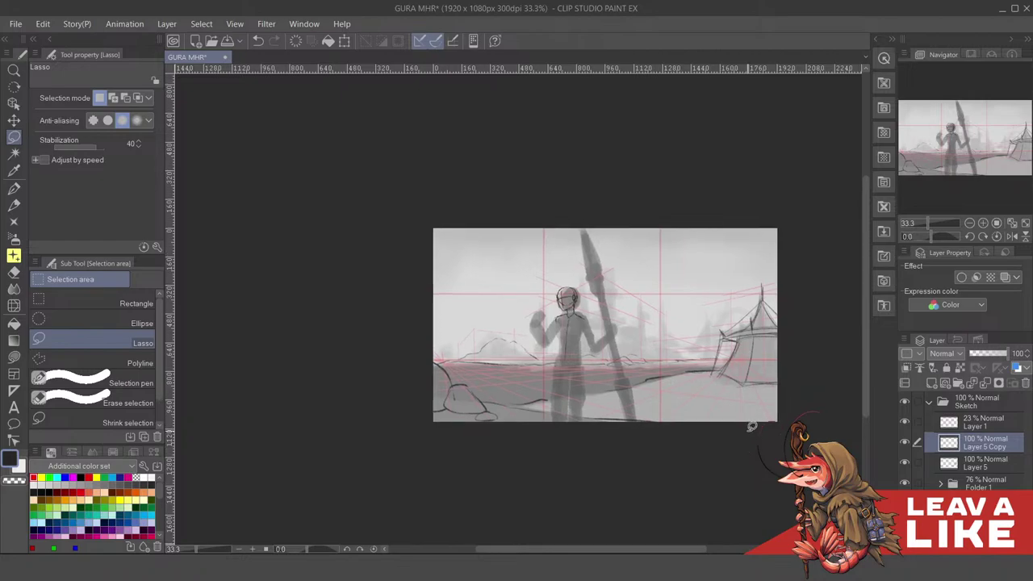
{"action": "scroll", "coordinate": [747, 424], "scroll_direction": "down", "scroll_amount": 3}
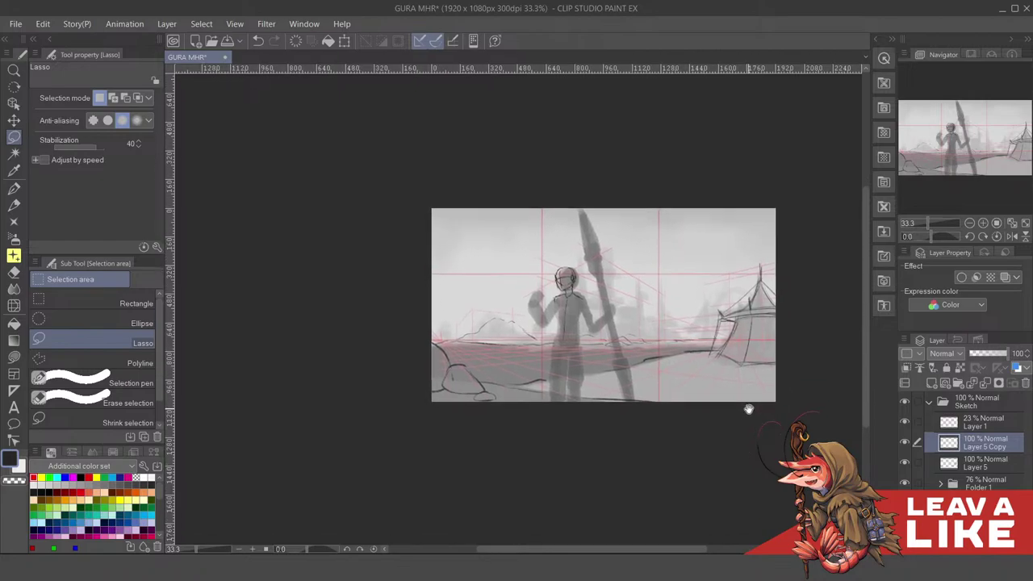
{"action": "key", "text": "ctrl+plus"}
Try moving the lassoed distant building silhouettes in Folder 1 to the right, away from behind the figure
{"action": "left_click", "coordinate": [941, 484]}
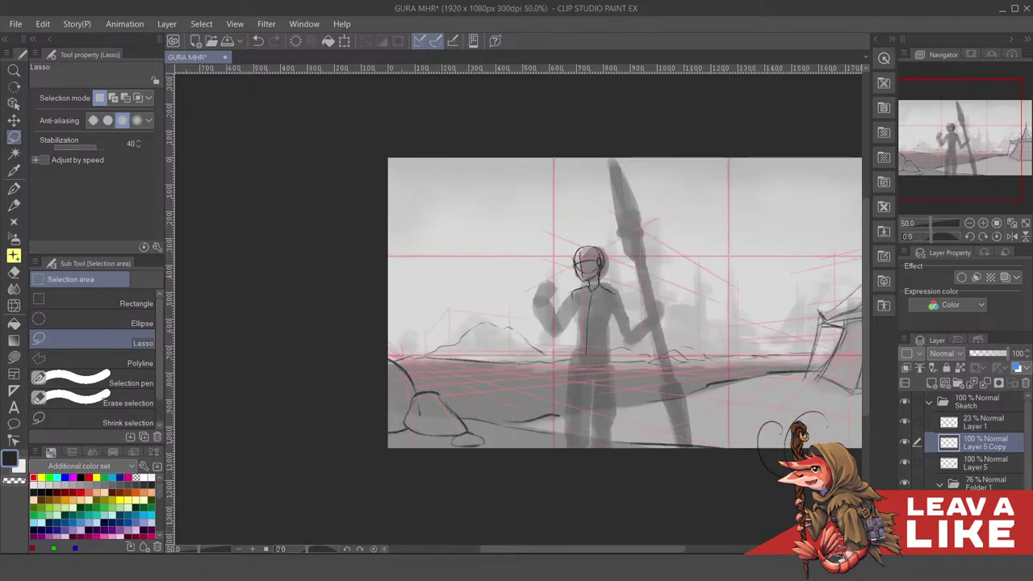
{"action": "left_click", "coordinate": [985, 543]}
{"action": "left_click", "coordinate": [905, 543]}
{"action": "left_click", "coordinate": [905, 543]}
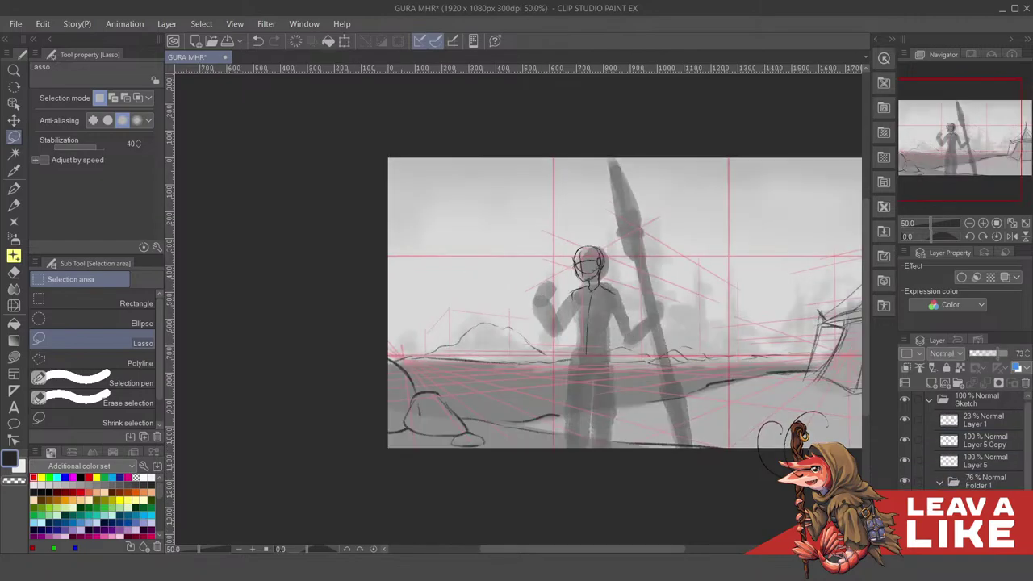
{"action": "scroll", "coordinate": [787, 436], "scroll_direction": "up", "scroll_amount": 1}
{"action": "left_click_drag", "start_coordinate": [741, 242], "coordinate": [730, 303]}
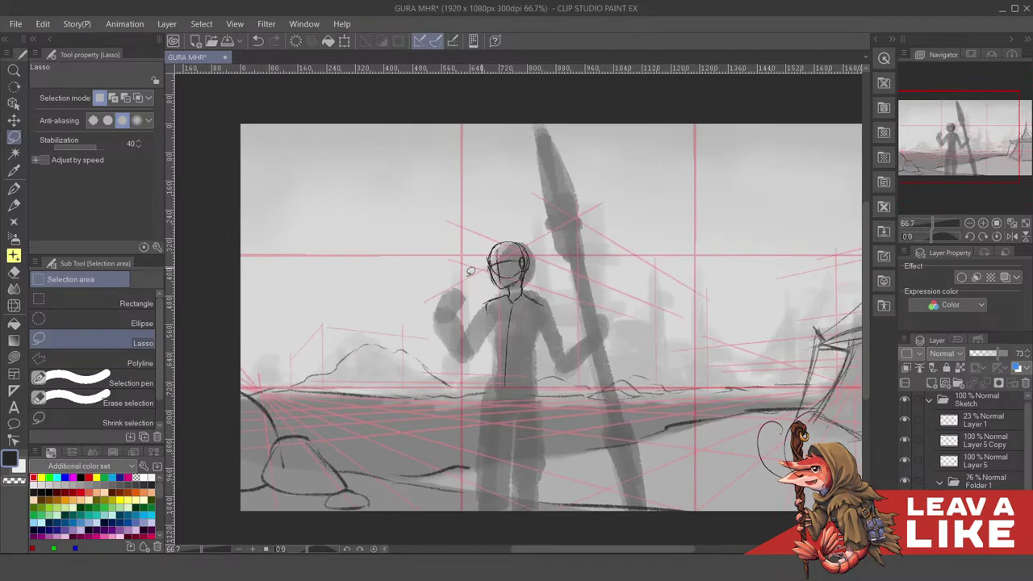
{"action": "mouse_move", "coordinate": [460, 377]}
{"action": "left_mouse_down"}
{"action": "mouse_move", "coordinate": [430, 283]}
{"action": "mouse_move", "coordinate": [536, 176]}
{"action": "mouse_move", "coordinate": [602, 181]}
{"action": "mouse_move", "coordinate": [744, 273]}
{"action": "mouse_move", "coordinate": [777, 341]}
{"action": "mouse_move", "coordinate": [770, 363]}
{"action": "mouse_move", "coordinate": [728, 386]}
{"action": "mouse_move", "coordinate": [465, 393]}
{"action": "left_mouse_up"}
{"action": "key", "text": "k"}
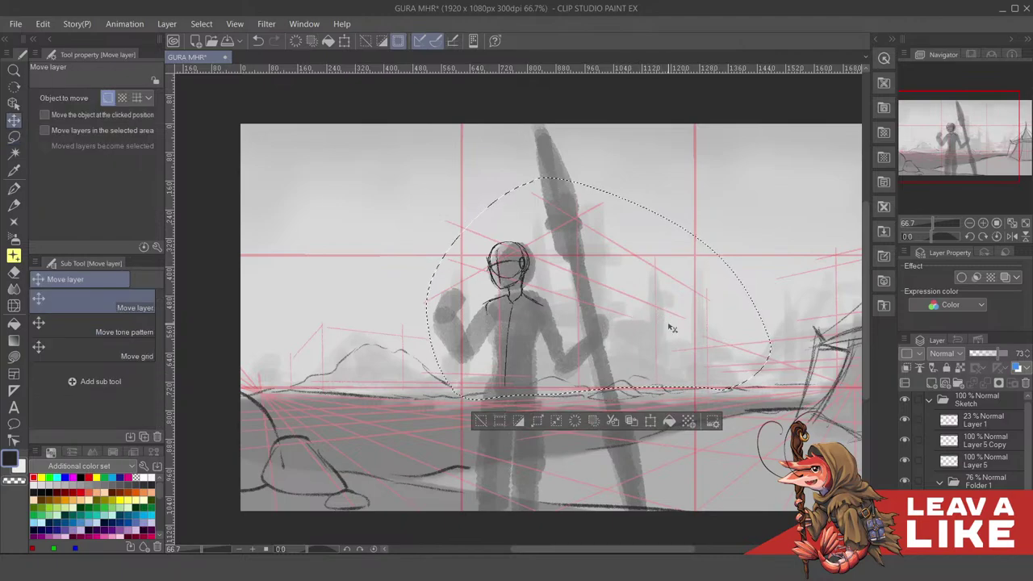
{"action": "left_click_drag", "start_coordinate": [671, 329], "coordinate": [757, 323]}
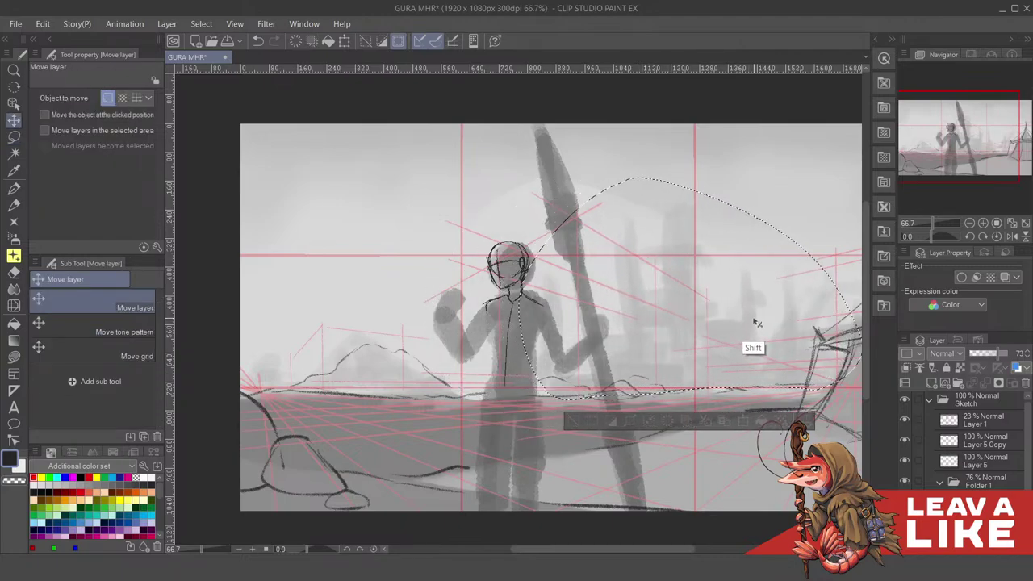
{"action": "left_click_drag", "start_coordinate": [825, 302], "coordinate": [789, 322]}
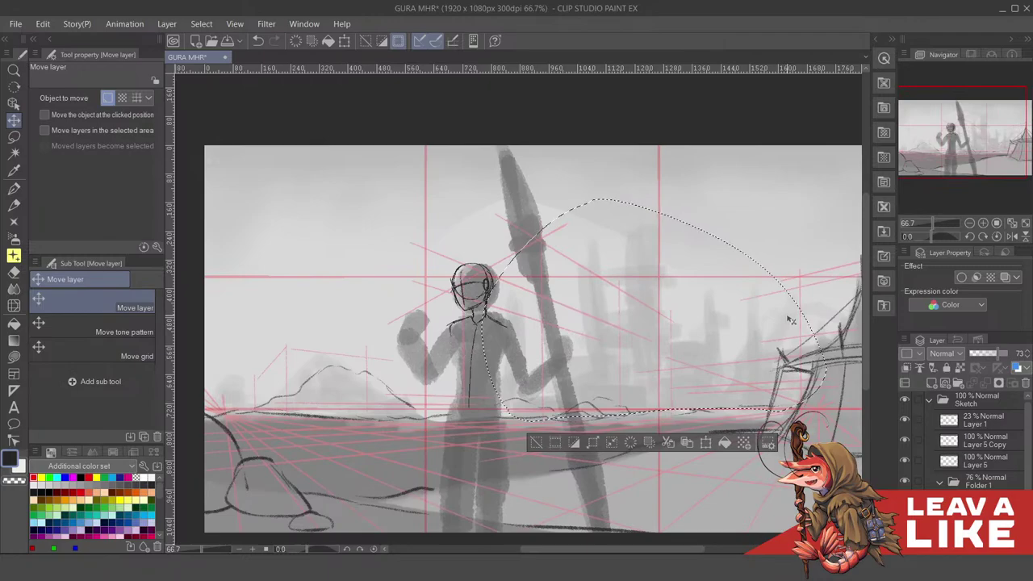
{"action": "key", "text": "ctrl+z"}
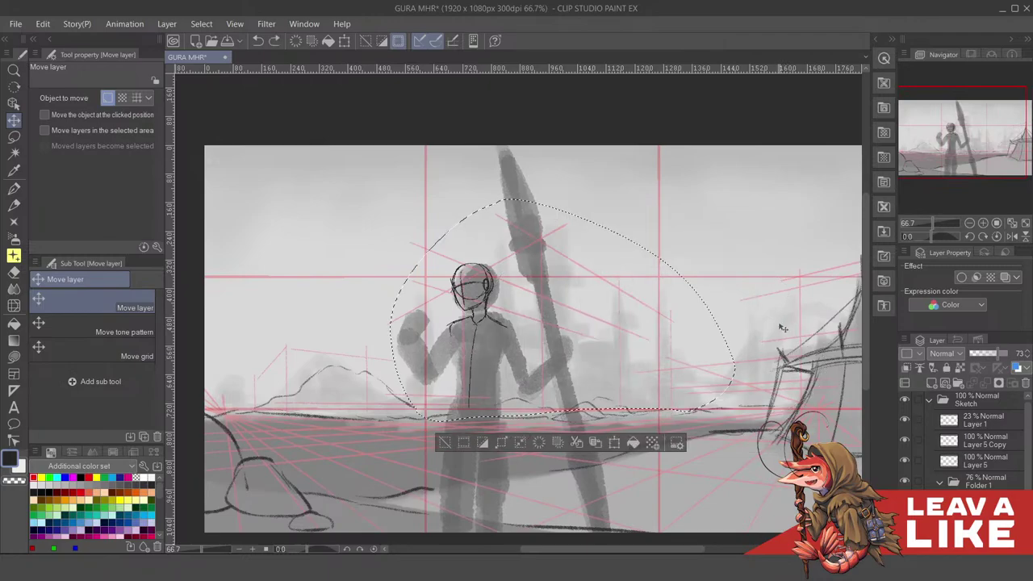
{"action": "key", "text": "ctrl+d"}
Hide the rule-of-thirds grid layer and make the figure sketch layer, Layer 5 Copy, active
{"action": "left_click_drag", "start_coordinate": [691, 401], "coordinate": [746, 376]}
{"action": "left_click", "coordinate": [970, 500]}
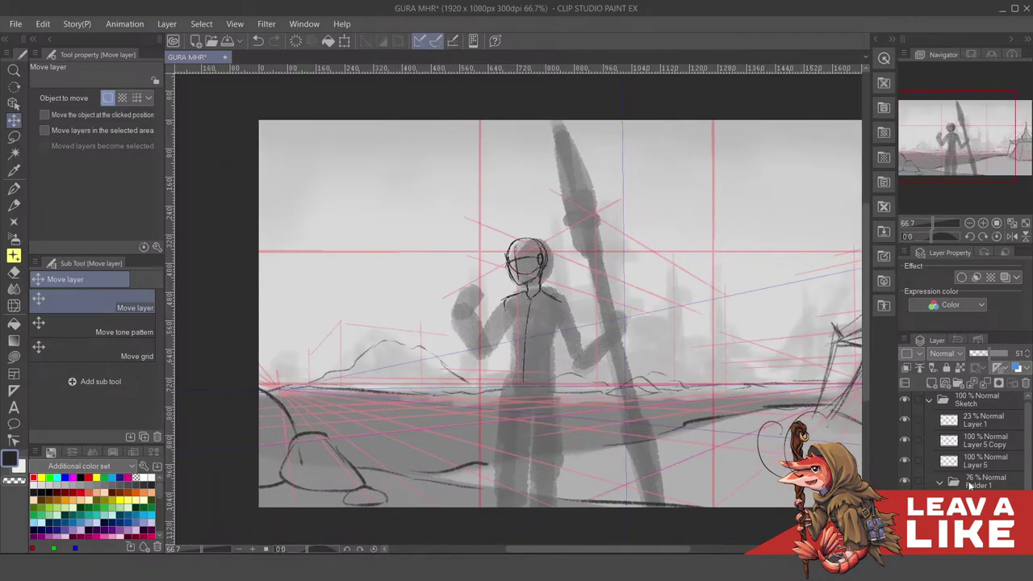
{"action": "left_click", "coordinate": [969, 464]}
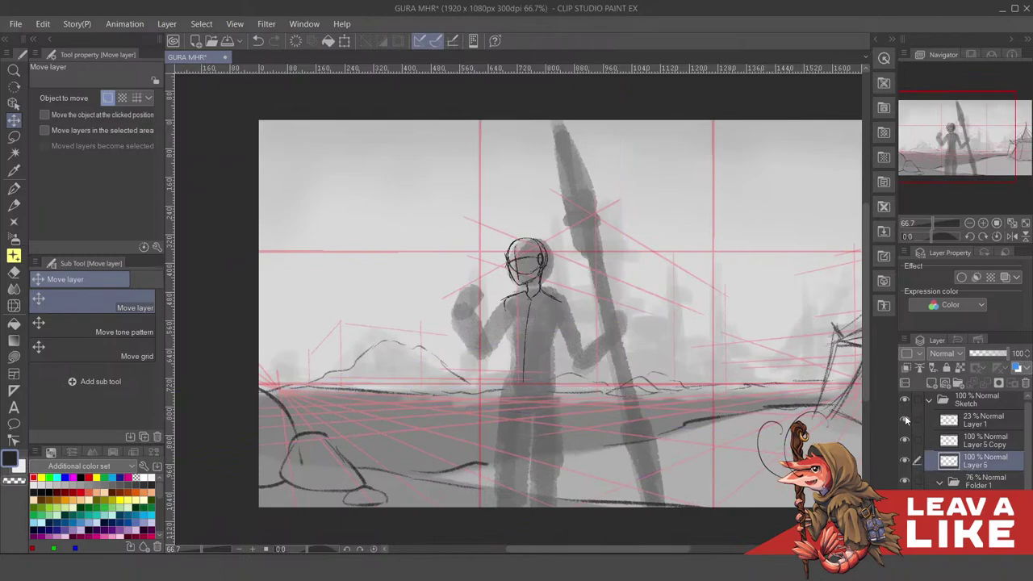
{"action": "left_click", "coordinate": [904, 420]}
{"action": "left_click_drag", "start_coordinate": [697, 270], "coordinate": [715, 274]}
{"action": "left_click", "coordinate": [936, 443]}
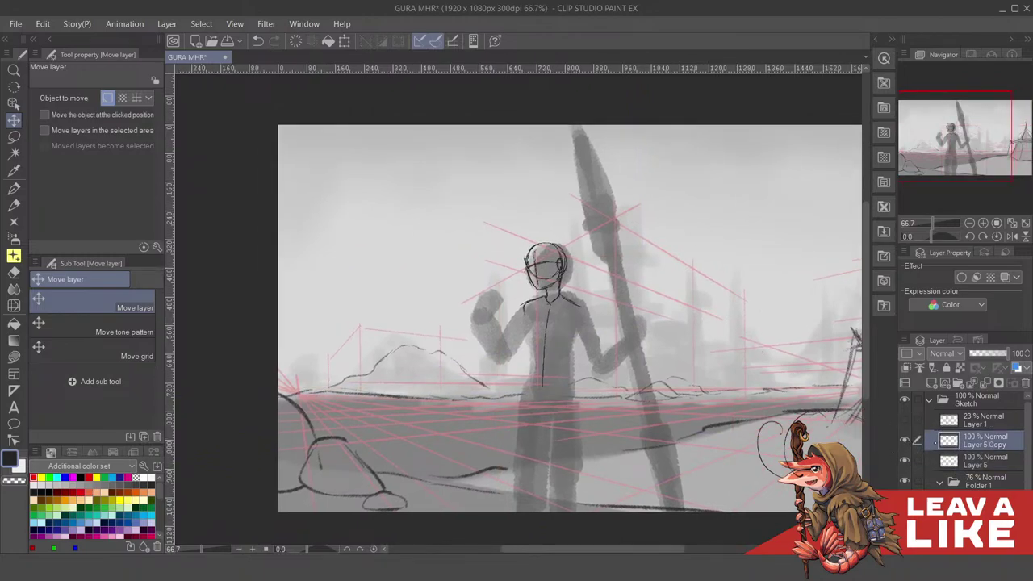
{"action": "left_click", "coordinate": [905, 441]}
{"action": "left_click", "coordinate": [905, 440]}
{"action": "left_click_drag", "start_coordinate": [625, 328], "coordinate": [658, 344]}
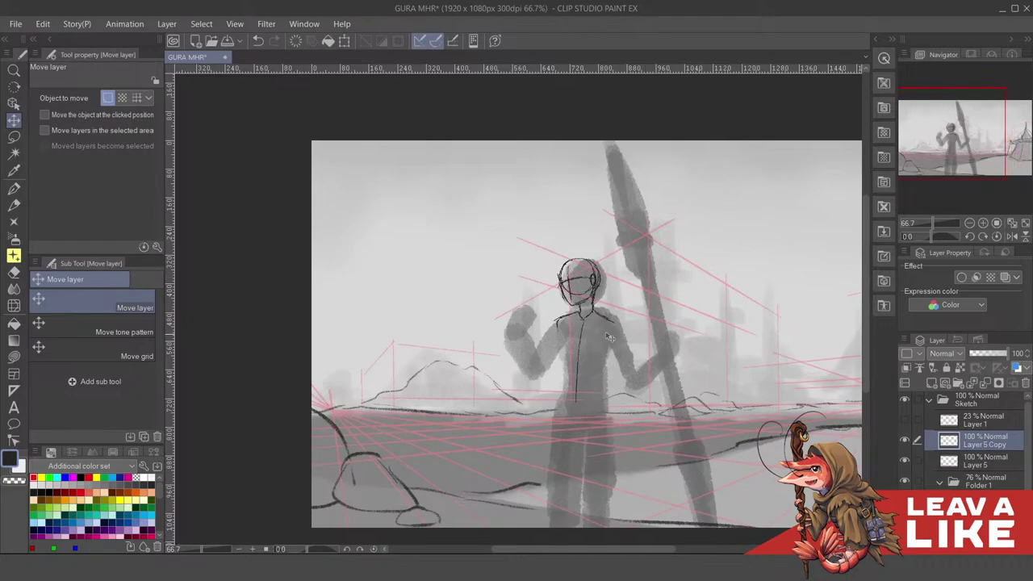
Draw the curved lower chest line and both sides of the rib cage with the Textured pen, redoing strokes as needed
{"action": "key", "text": "p"}
{"action": "scroll", "coordinate": [611, 332], "scroll_direction": "up", "scroll_amount": 1}
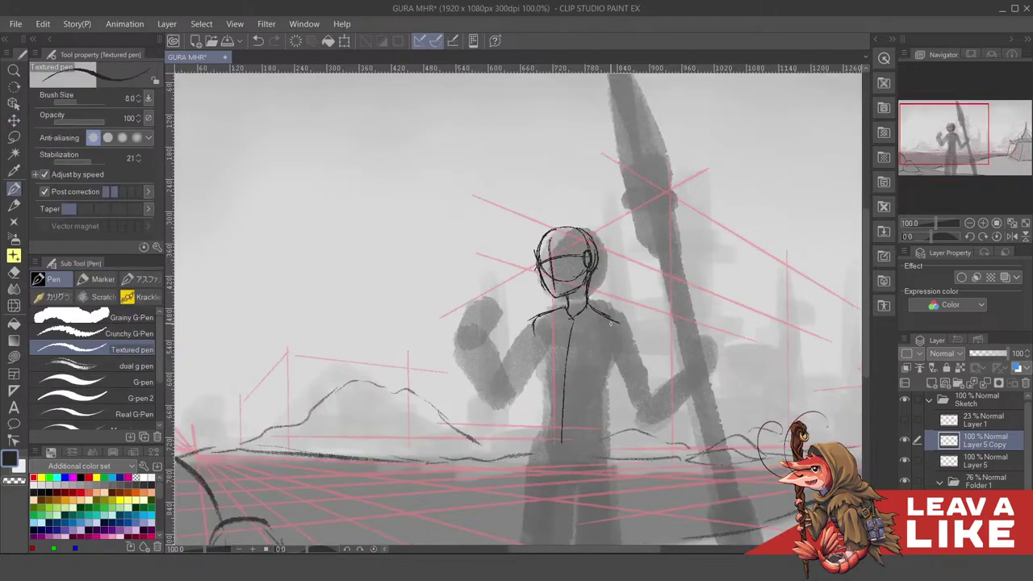
{"action": "left_click_drag", "start_coordinate": [611, 323], "coordinate": [669, 324]}
{"action": "left_click_drag", "start_coordinate": [595, 362], "coordinate": [670, 376]}
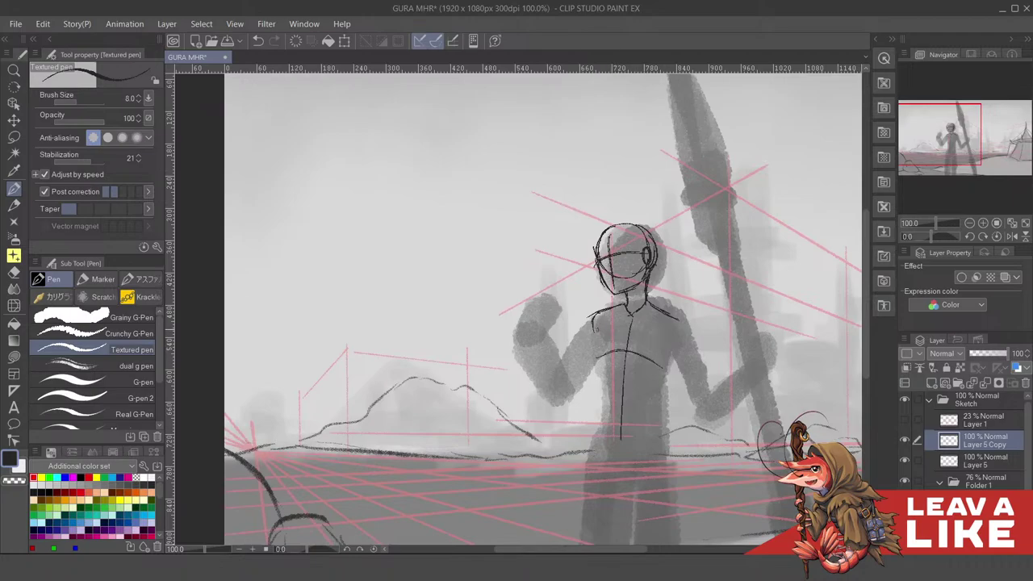
{"action": "left_click_drag", "start_coordinate": [595, 328], "coordinate": [589, 368]}
{"action": "mouse_move", "coordinate": [602, 332]}
{"action": "left_mouse_down"}
{"action": "mouse_move", "coordinate": [586, 343]}
{"action": "mouse_move", "coordinate": [594, 357]}
{"action": "mouse_move", "coordinate": [595, 343]}
{"action": "mouse_move", "coordinate": [596, 363]}
{"action": "left_mouse_up"}
{"action": "key", "text": "ctrl+z"}
{"action": "key", "text": "ctrl+z"}
{"action": "key", "text": "ctrl+z"}
{"action": "key", "text": "ctrl+z"}
{"action": "left_click_drag", "start_coordinate": [681, 322], "coordinate": [669, 369]}
{"action": "scroll", "coordinate": [670, 368], "scroll_direction": "down", "scroll_amount": 1}
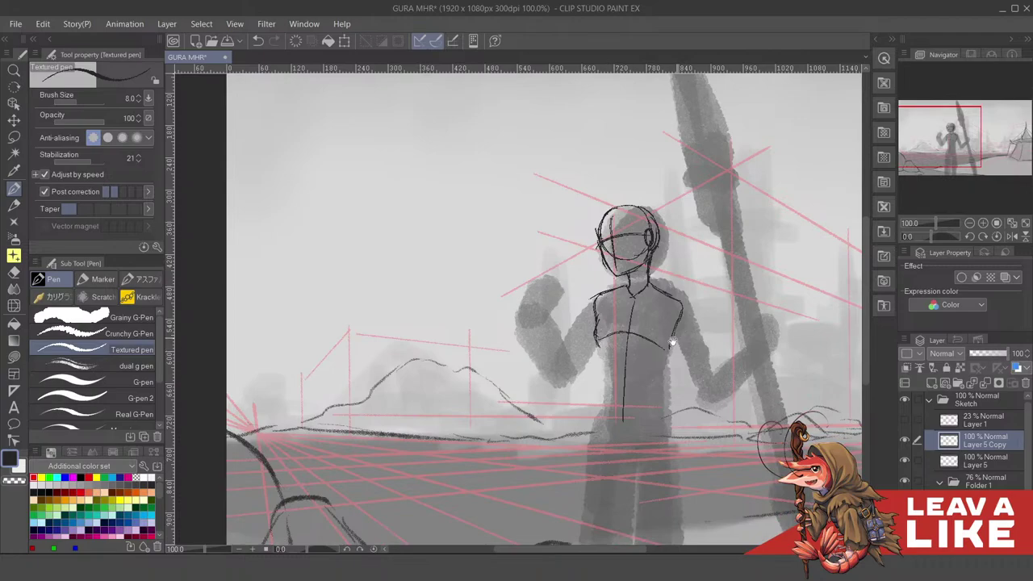
Sketch the abdomen curve, the waist sides and the pelvis outline below the chest, following the silhouette
{"action": "mouse_move", "coordinate": [609, 348]}
{"action": "left_mouse_down"}
{"action": "mouse_move", "coordinate": [620, 375]}
{"action": "mouse_move", "coordinate": [661, 340]}
{"action": "left_mouse_up"}
{"action": "mouse_move", "coordinate": [597, 368]}
{"action": "left_mouse_down"}
{"action": "mouse_move", "coordinate": [611, 341]}
{"action": "mouse_move", "coordinate": [628, 368]}
{"action": "mouse_move", "coordinate": [682, 349]}
{"action": "mouse_move", "coordinate": [681, 362]}
{"action": "mouse_move", "coordinate": [654, 368]}
{"action": "mouse_move", "coordinate": [663, 343]}
{"action": "mouse_move", "coordinate": [626, 341]}
{"action": "mouse_move", "coordinate": [613, 380]}
{"action": "mouse_move", "coordinate": [644, 409]}
{"action": "mouse_move", "coordinate": [667, 394]}
{"action": "left_mouse_up"}
{"action": "key", "text": "ctrl+z"}
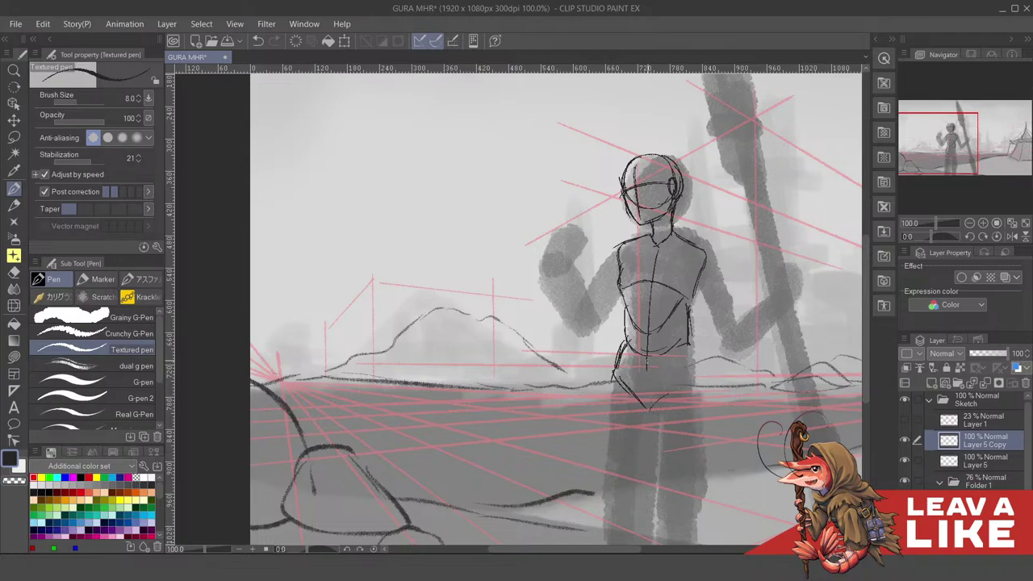
{"action": "mouse_move", "coordinate": [649, 360]}
{"action": "left_mouse_down"}
{"action": "mouse_move", "coordinate": [646, 399]}
{"action": "mouse_move", "coordinate": [695, 375]}
{"action": "mouse_move", "coordinate": [699, 386]}
{"action": "mouse_move", "coordinate": [692, 353]}
{"action": "mouse_move", "coordinate": [678, 362]}
{"action": "mouse_move", "coordinate": [681, 379]}
{"action": "mouse_move", "coordinate": [669, 359]}
{"action": "mouse_move", "coordinate": [639, 353]}
{"action": "mouse_move", "coordinate": [668, 345]}
{"action": "left_mouse_up"}
{"action": "mouse_move", "coordinate": [664, 343]}
{"action": "left_mouse_down"}
{"action": "mouse_move", "coordinate": [665, 332]}
{"action": "mouse_move", "coordinate": [657, 367]}
{"action": "mouse_move", "coordinate": [665, 350]}
{"action": "mouse_move", "coordinate": [684, 363]}
{"action": "left_mouse_up"}
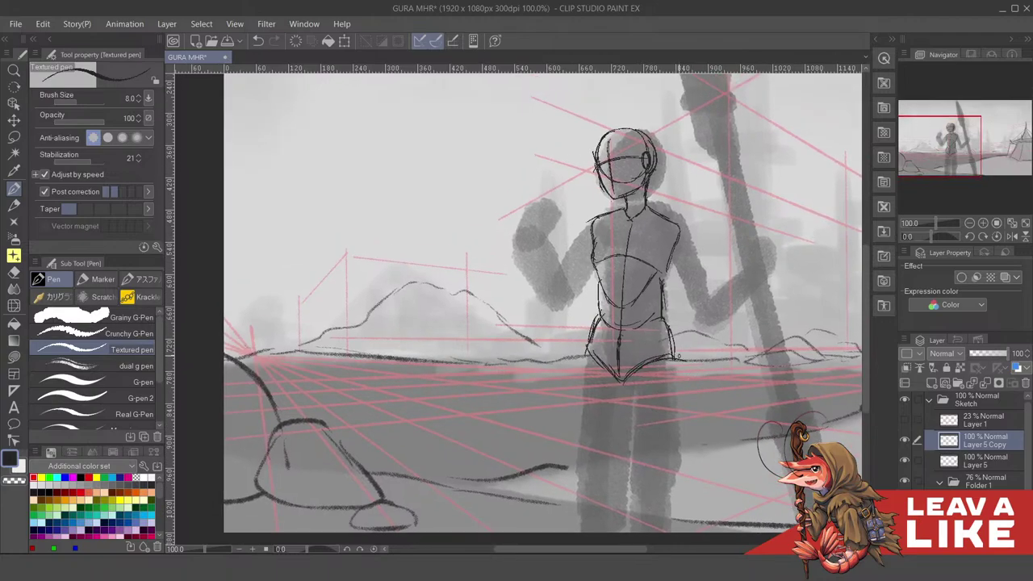
Reinforce the outer hip edge of the pelvis outline on the spear-arm side with extra strokes
{"action": "left_click_drag", "start_coordinate": [666, 320], "coordinate": [675, 355]}
{"action": "left_click_drag", "start_coordinate": [670, 327], "coordinate": [681, 363]}
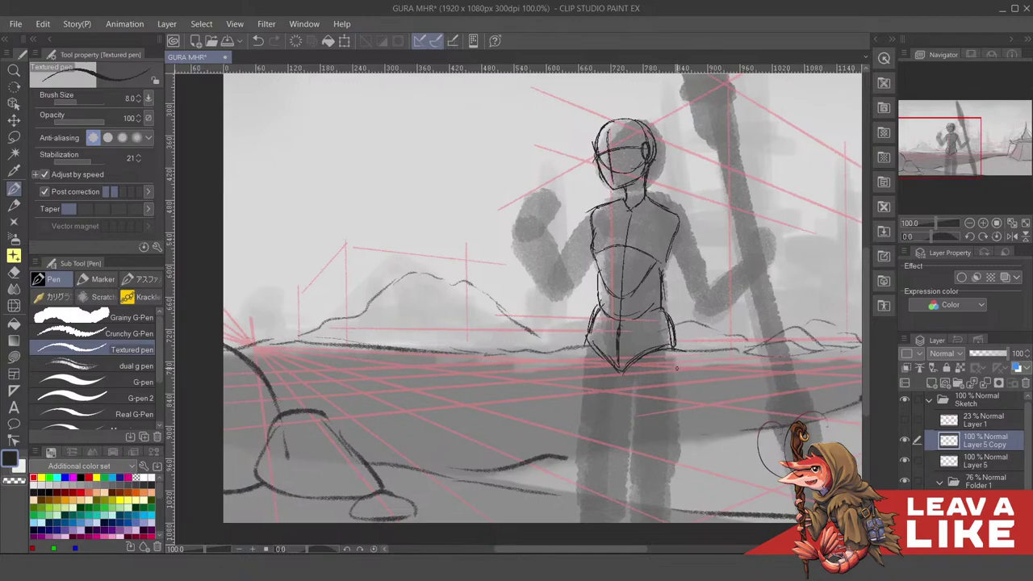
{"action": "left_click_drag", "start_coordinate": [702, 342], "coordinate": [704, 346]}
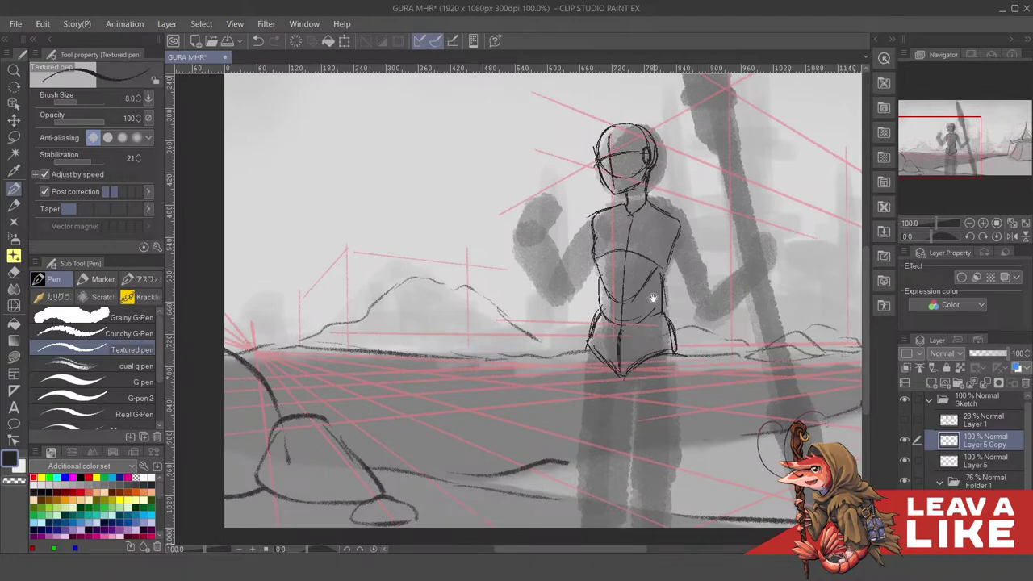
Draw the two rounded breast shapes across the figure's chest, redoing strokes as needed
{"action": "mouse_move", "coordinate": [653, 298]}
{"action": "left_mouse_down"}
{"action": "mouse_move", "coordinate": [666, 382]}
{"action": "mouse_move", "coordinate": [664, 352]}
{"action": "left_mouse_up"}
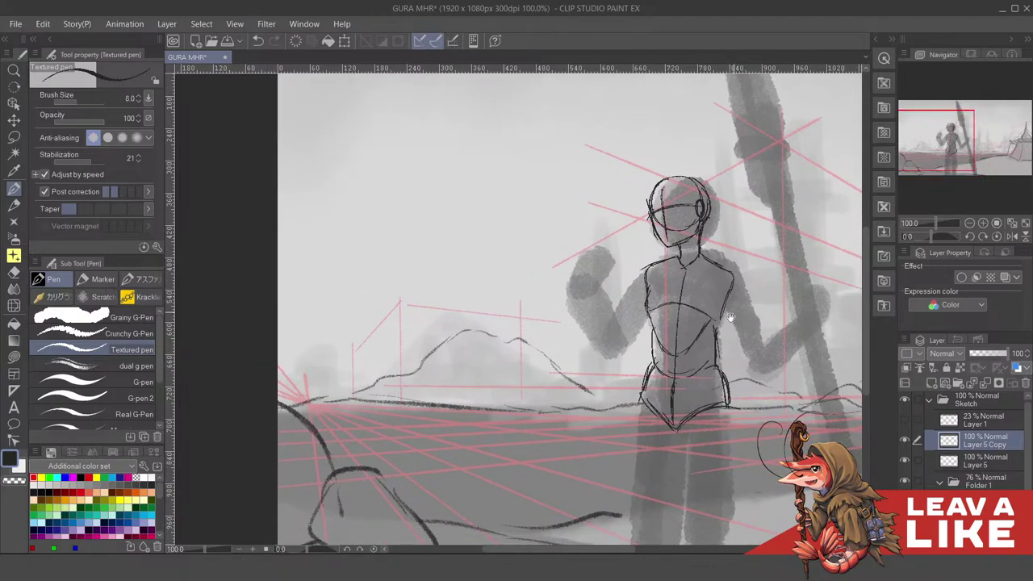
{"action": "mouse_move", "coordinate": [762, 273]}
{"action": "left_mouse_down"}
{"action": "mouse_move", "coordinate": [690, 428]}
{"action": "mouse_move", "coordinate": [726, 267]}
{"action": "mouse_move", "coordinate": [687, 303]}
{"action": "left_mouse_up"}
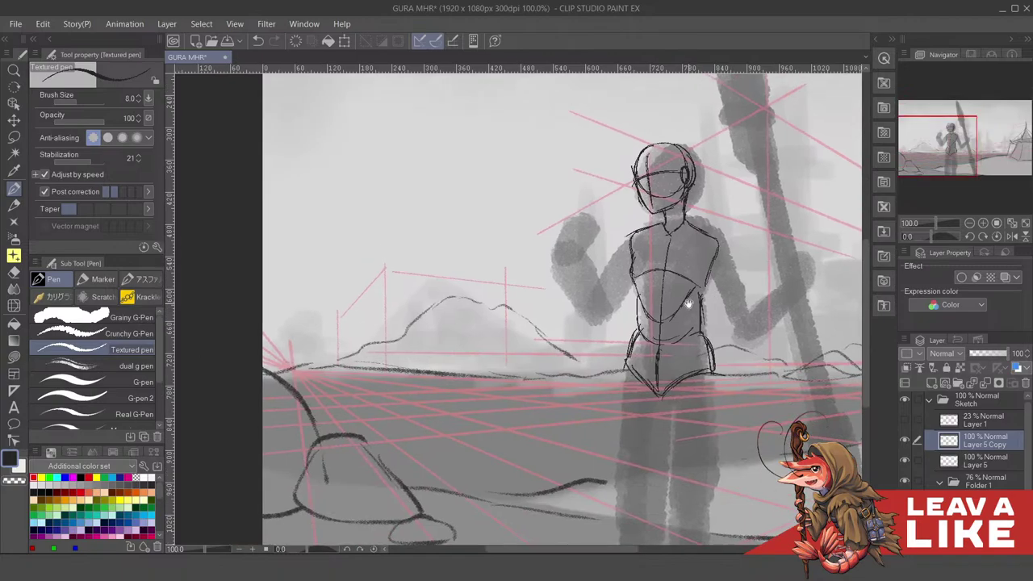
{"action": "key", "text": "ctrl+z"}
{"action": "mouse_move", "coordinate": [634, 240]}
{"action": "left_mouse_down"}
{"action": "mouse_move", "coordinate": [634, 261]}
{"action": "mouse_move", "coordinate": [692, 247]}
{"action": "mouse_move", "coordinate": [706, 271]}
{"action": "mouse_move", "coordinate": [701, 289]}
{"action": "mouse_move", "coordinate": [676, 279]}
{"action": "mouse_move", "coordinate": [692, 288]}
{"action": "left_mouse_up"}
{"action": "key", "text": "ctrl+z"}
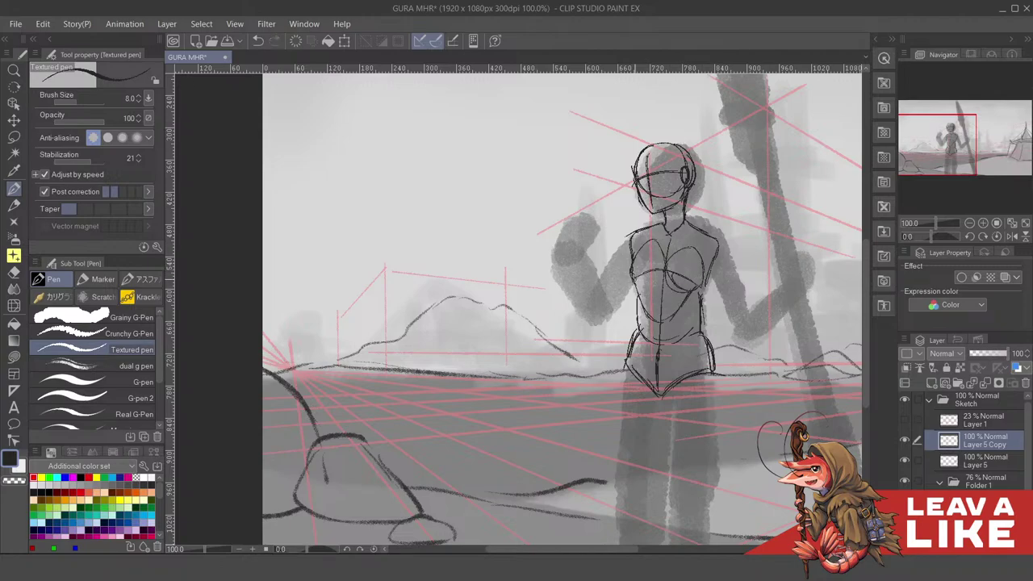
Draw the upper-arm and forearm guide lines and the elbow circle for the raised empty-handed arm, following the silhouette
{"action": "mouse_move", "coordinate": [631, 277]}
{"action": "left_mouse_down"}
{"action": "mouse_move", "coordinate": [651, 291]}
{"action": "mouse_move", "coordinate": [666, 273]}
{"action": "mouse_move", "coordinate": [704, 310]}
{"action": "mouse_move", "coordinate": [592, 347]}
{"action": "left_mouse_up"}
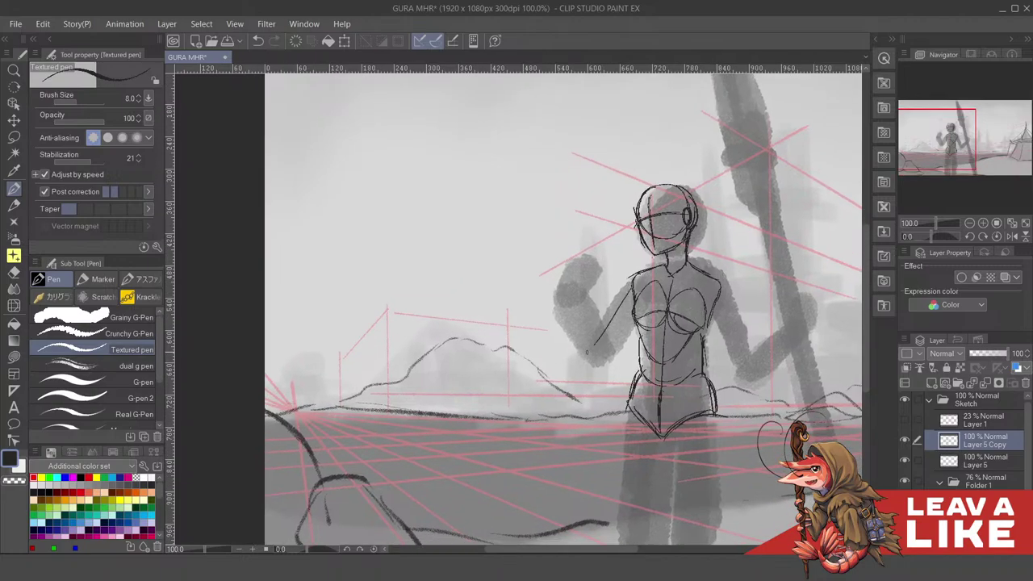
{"action": "key", "text": "ctrl+z"}
{"action": "left_click_drag", "start_coordinate": [634, 284], "coordinate": [602, 344]}
{"action": "left_click_drag", "start_coordinate": [574, 295], "coordinate": [600, 339]}
{"action": "key", "text": "ctrl+z"}
{"action": "left_click_drag", "start_coordinate": [573, 292], "coordinate": [600, 337]}
{"action": "left_click_drag", "start_coordinate": [572, 296], "coordinate": [595, 263]}
{"action": "left_click_drag", "start_coordinate": [688, 259], "coordinate": [691, 212]}
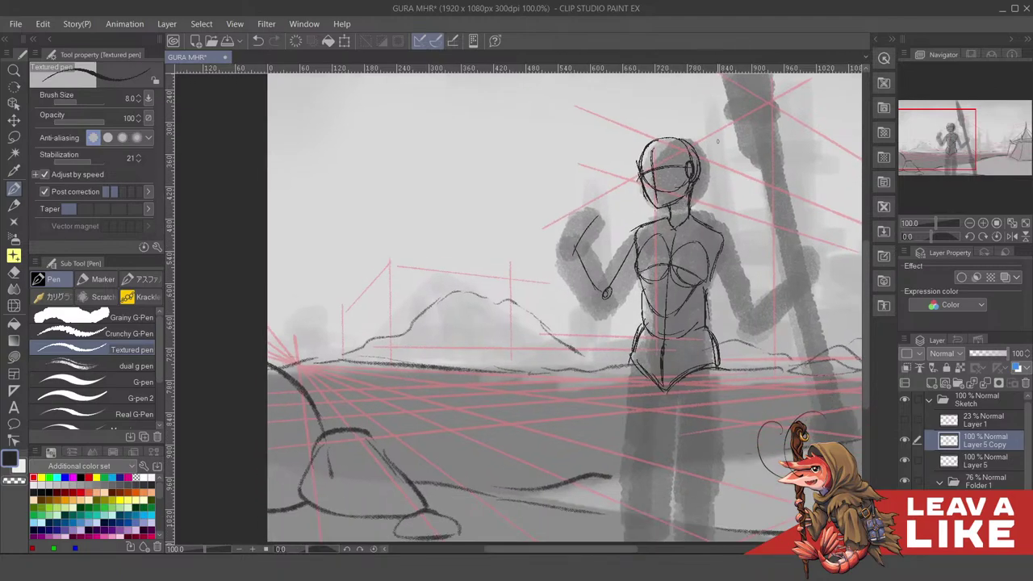
Sketch the angular fist with its inner knuckle lines at the end of the raised forearm
{"action": "left_click_drag", "start_coordinate": [623, 285], "coordinate": [641, 310]}
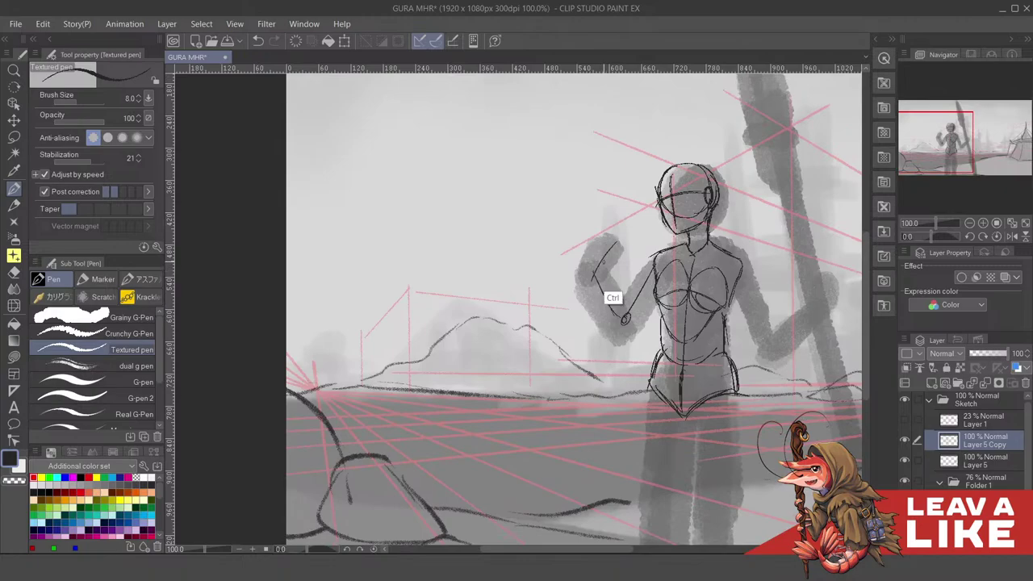
{"action": "key", "text": "ctrl+z"}
{"action": "mouse_move", "coordinate": [593, 270]}
{"action": "left_mouse_down"}
{"action": "mouse_move", "coordinate": [604, 250]}
{"action": "mouse_move", "coordinate": [594, 250]}
{"action": "mouse_move", "coordinate": [615, 246]}
{"action": "mouse_move", "coordinate": [612, 269]}
{"action": "mouse_move", "coordinate": [594, 276]}
{"action": "left_mouse_up"}
{"action": "key", "text": "ctrl+z"}
{"action": "left_click_drag", "start_coordinate": [692, 241], "coordinate": [687, 252]}
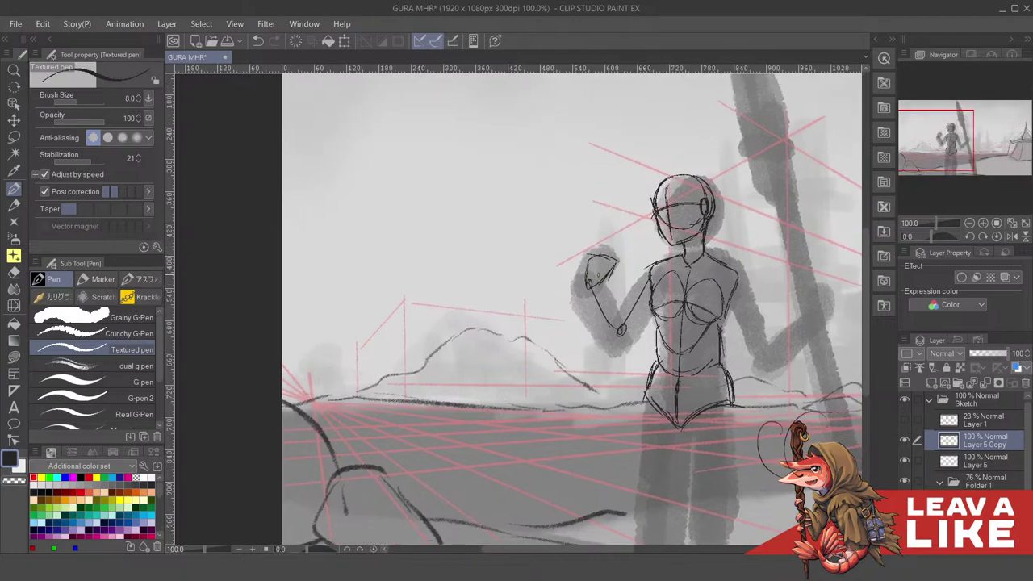
{"action": "mouse_move", "coordinate": [594, 264]}
{"action": "left_mouse_down"}
{"action": "mouse_move", "coordinate": [611, 260]}
{"action": "mouse_move", "coordinate": [590, 287]}
{"action": "left_mouse_up"}
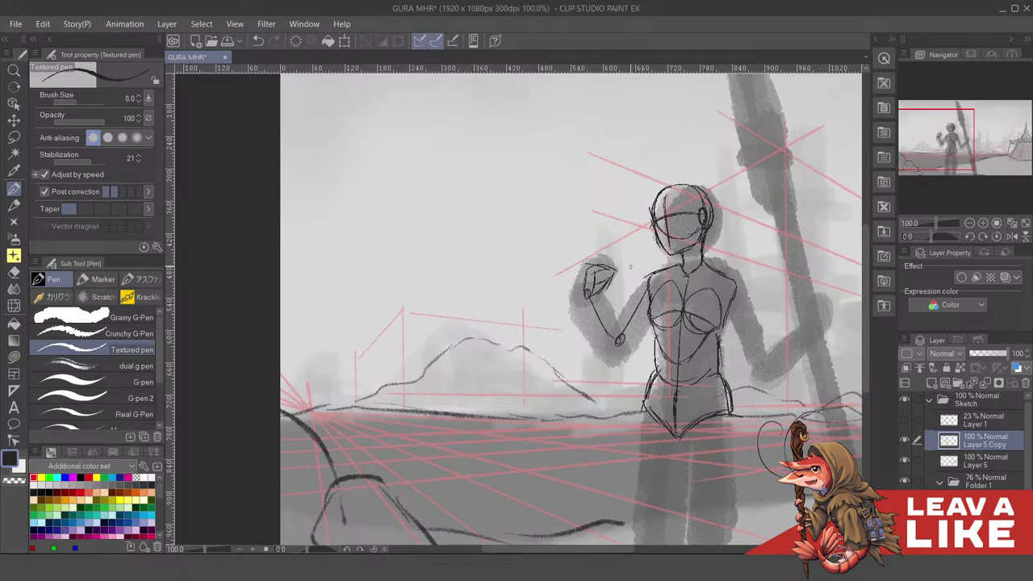
{"action": "left_click_drag", "start_coordinate": [588, 270], "coordinate": [611, 272]}
{"action": "key", "text": "ctrl+z"}
{"action": "mouse_move", "coordinate": [641, 310]}
{"action": "left_mouse_down"}
{"action": "mouse_move", "coordinate": [639, 321]}
{"action": "mouse_move", "coordinate": [636, 304]}
{"action": "left_mouse_up"}
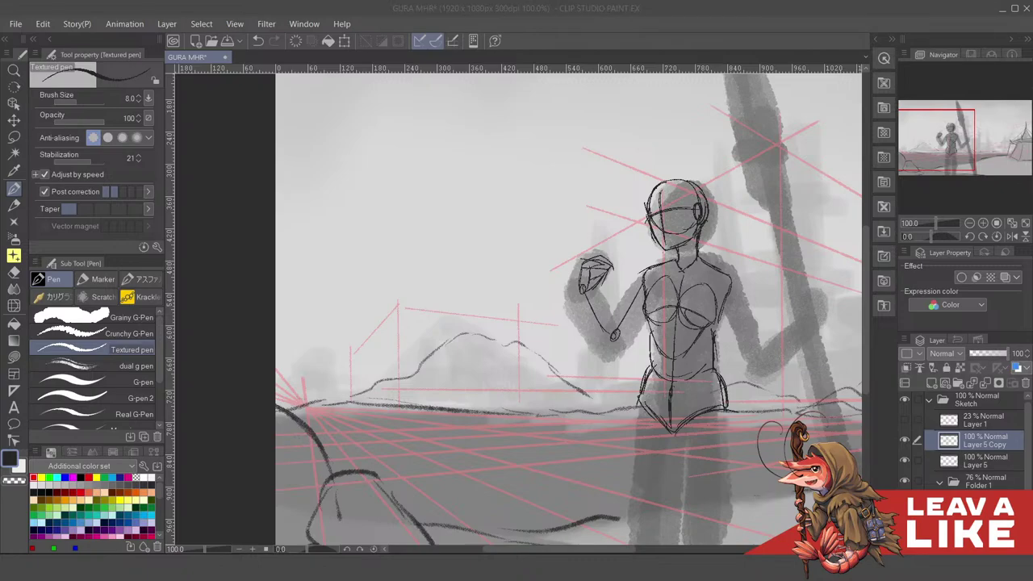
{"action": "left_click", "coordinate": [729, 48]}
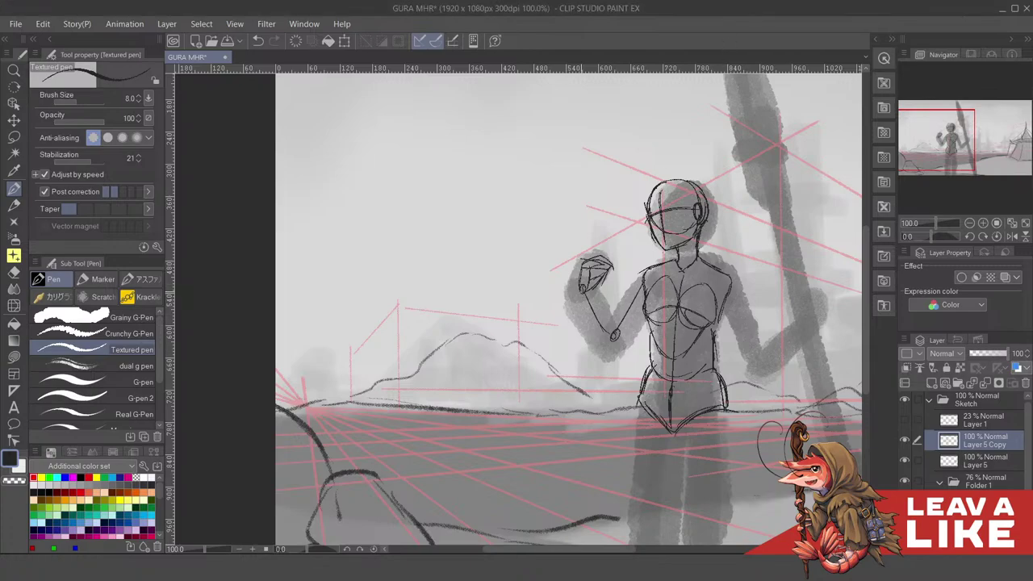
Outline both sides of the raised forearm and upper arm around their guide lines
{"action": "left_click_drag", "start_coordinate": [582, 289], "coordinate": [605, 350]}
{"action": "mouse_move", "coordinate": [597, 284]}
{"action": "left_mouse_down"}
{"action": "mouse_move", "coordinate": [622, 354]}
{"action": "mouse_move", "coordinate": [620, 339]}
{"action": "left_mouse_up"}
{"action": "left_click_drag", "start_coordinate": [628, 295], "coordinate": [615, 318]}
{"action": "mouse_move", "coordinate": [641, 271]}
{"action": "left_mouse_down"}
{"action": "mouse_move", "coordinate": [617, 318]}
{"action": "mouse_move", "coordinate": [630, 302]}
{"action": "left_mouse_up"}
{"action": "left_click_drag", "start_coordinate": [647, 268], "coordinate": [638, 276]}
{"action": "left_click_drag", "start_coordinate": [634, 326], "coordinate": [624, 345]}
{"action": "left_click_drag", "start_coordinate": [651, 302], "coordinate": [623, 347]}
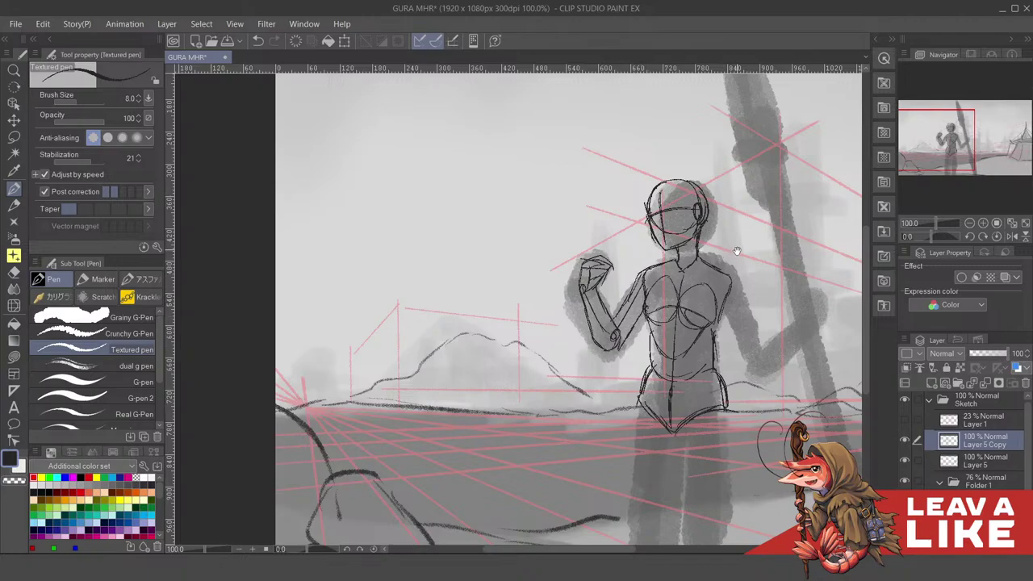
Draw guide lines for the spear-holding arm from the shoulder down to the elbow and out toward the spear
{"action": "mouse_move", "coordinate": [719, 281]}
{"action": "left_mouse_down"}
{"action": "mouse_move", "coordinate": [690, 292]}
{"action": "mouse_move", "coordinate": [719, 374]}
{"action": "left_mouse_up"}
{"action": "mouse_move", "coordinate": [701, 297]}
{"action": "left_mouse_down"}
{"action": "mouse_move", "coordinate": [725, 372]}
{"action": "mouse_move", "coordinate": [723, 336]}
{"action": "mouse_move", "coordinate": [695, 318]}
{"action": "mouse_move", "coordinate": [747, 316]}
{"action": "left_mouse_up"}
{"action": "left_click_drag", "start_coordinate": [705, 348], "coordinate": [723, 336]}
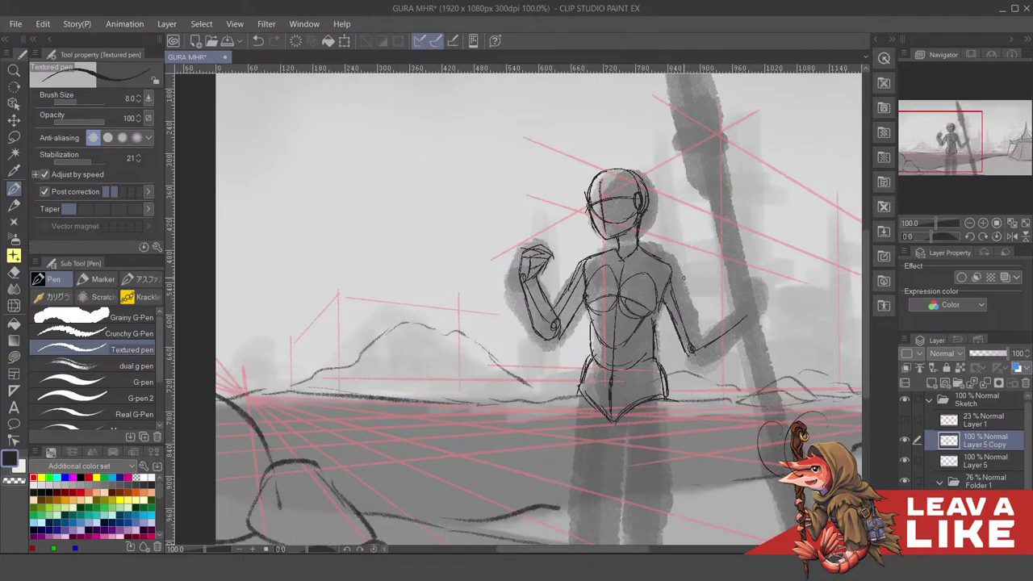
Outline the spear-holding upper arm and forearm and sketch a round hand over the spear shaft
{"action": "left_click_drag", "start_coordinate": [672, 268], "coordinate": [695, 340]}
{"action": "key", "text": "ctrl+z"}
{"action": "left_click_drag", "start_coordinate": [671, 265], "coordinate": [697, 347]}
{"action": "key", "text": "ctrl+z"}
{"action": "mouse_move", "coordinate": [754, 315]}
{"action": "left_mouse_down"}
{"action": "mouse_move", "coordinate": [729, 309]}
{"action": "mouse_move", "coordinate": [735, 284]}
{"action": "mouse_move", "coordinate": [726, 278]}
{"action": "mouse_move", "coordinate": [715, 308]}
{"action": "mouse_move", "coordinate": [734, 279]}
{"action": "mouse_move", "coordinate": [724, 310]}
{"action": "mouse_move", "coordinate": [739, 306]}
{"action": "mouse_move", "coordinate": [669, 338]}
{"action": "mouse_move", "coordinate": [660, 355]}
{"action": "mouse_move", "coordinate": [720, 320]}
{"action": "left_mouse_up"}
{"action": "key", "text": "ctrl+z"}
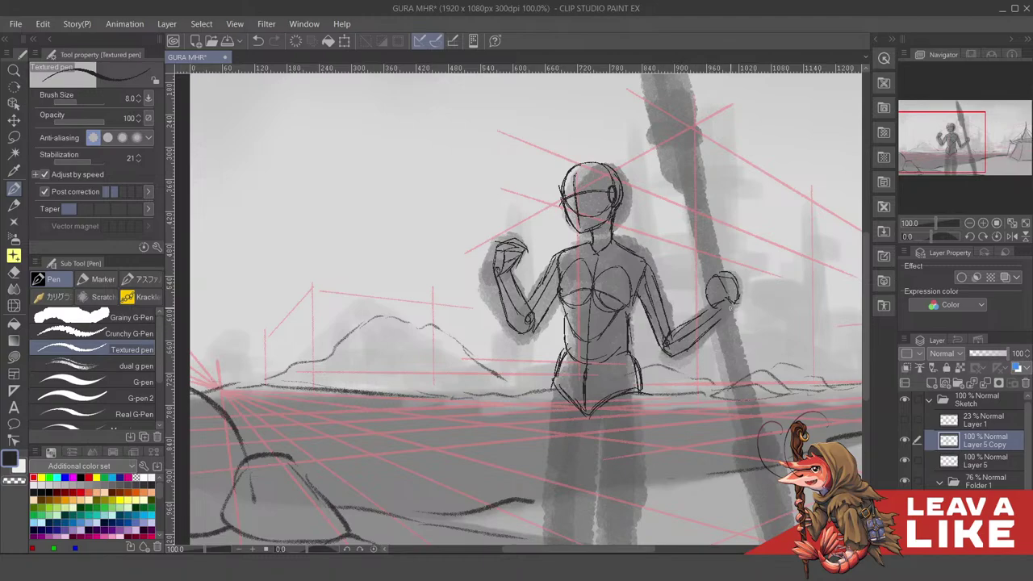
{"action": "left_click_drag", "start_coordinate": [719, 273], "coordinate": [715, 284]}
{"action": "mouse_move", "coordinate": [679, 317]}
{"action": "left_mouse_down"}
{"action": "mouse_move", "coordinate": [678, 335]}
{"action": "mouse_move", "coordinate": [694, 291]}
{"action": "mouse_move", "coordinate": [767, 267]}
{"action": "left_mouse_up"}
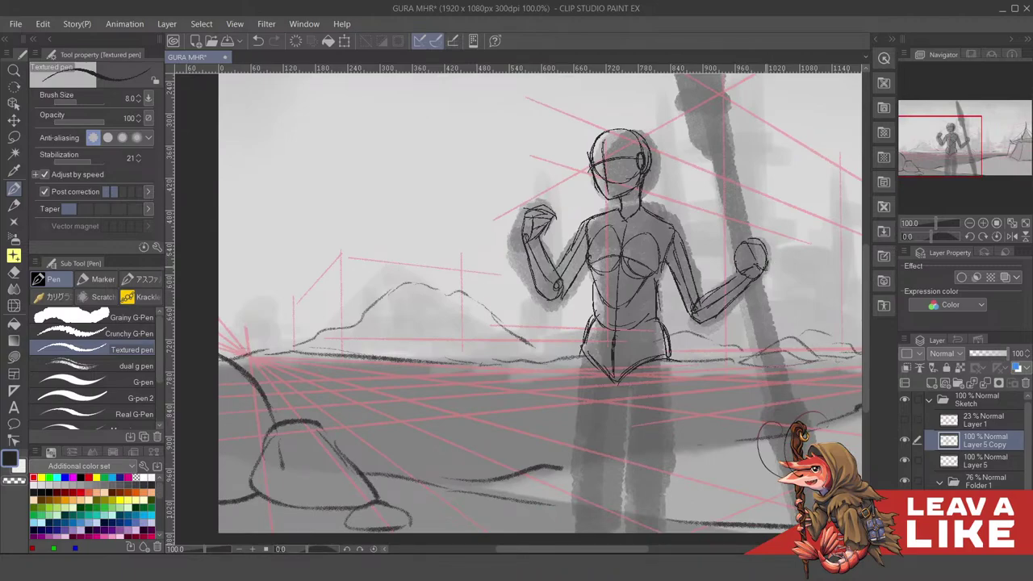
Mirror the canvas view to examine the figure's proportions, and restore the original orientation
{"action": "key", "text": "h"}
{"action": "left_click_drag", "start_coordinate": [498, 263], "coordinate": [769, 309]}
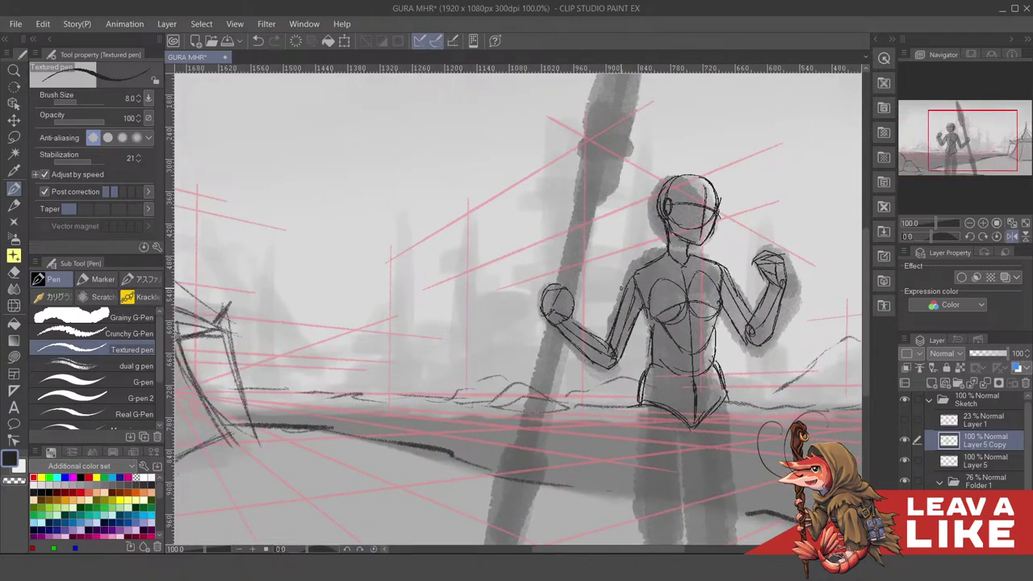
{"action": "left_click_drag", "start_coordinate": [652, 292], "coordinate": [648, 262]}
{"action": "key", "text": "ctrl+z"}
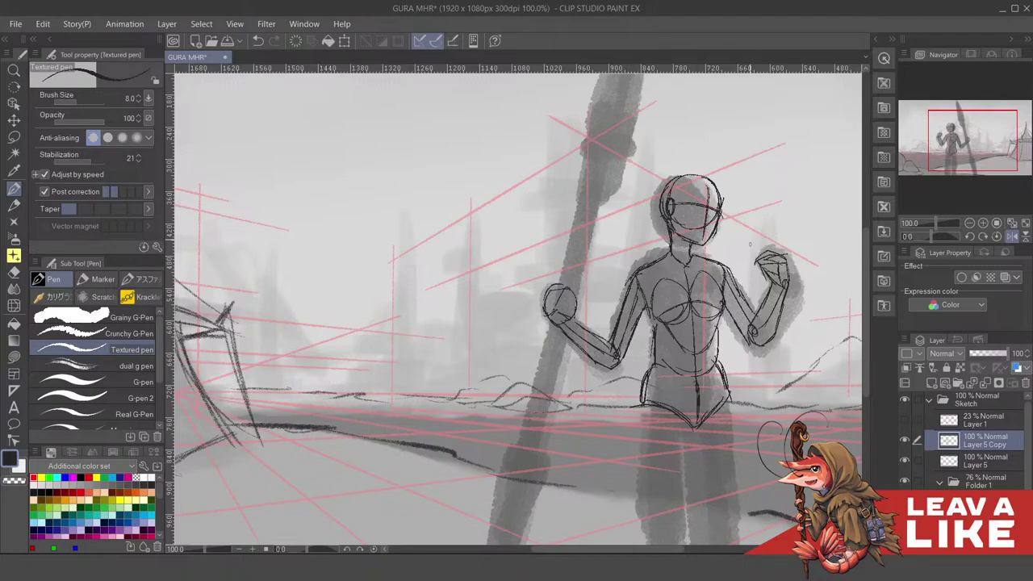
{"action": "scroll", "coordinate": [750, 244], "scroll_direction": "down", "scroll_amount": 5}
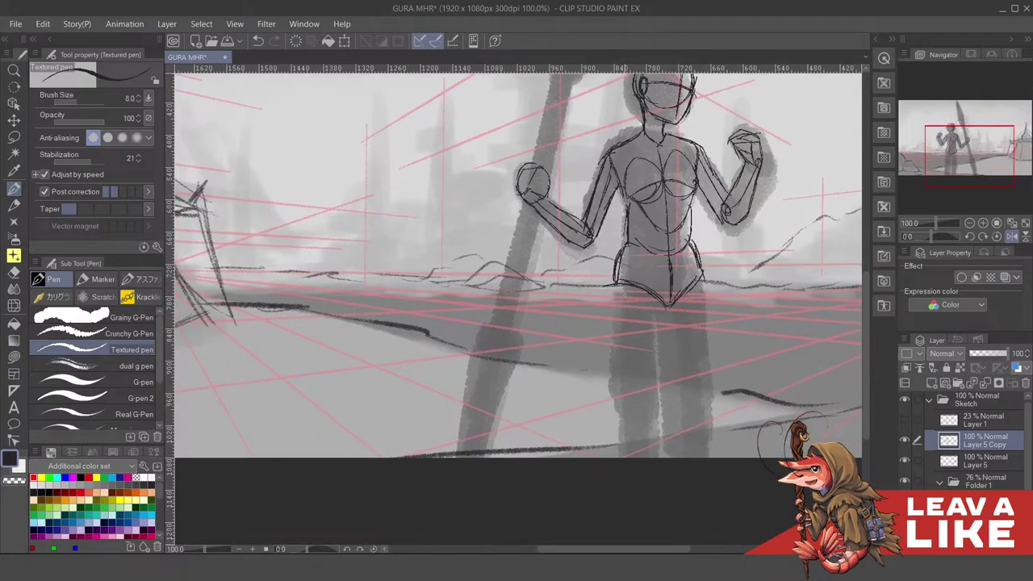
{"action": "left_click_drag", "start_coordinate": [615, 276], "coordinate": [659, 295]}
{"action": "left_click_drag", "start_coordinate": [720, 256], "coordinate": [709, 303]}
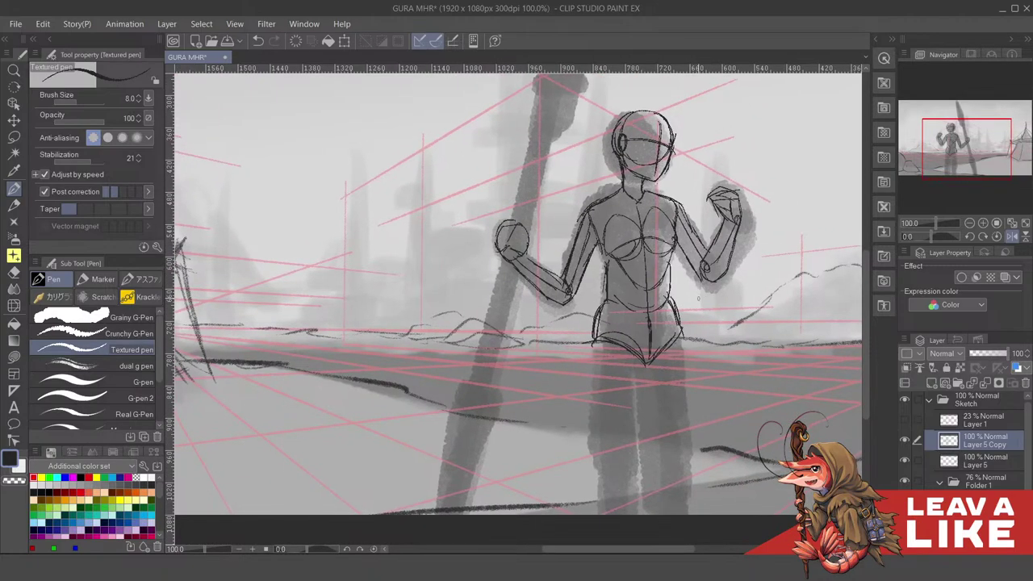
{"action": "key", "text": "h"}
{"action": "left_click_drag", "start_coordinate": [501, 330], "coordinate": [723, 293]}
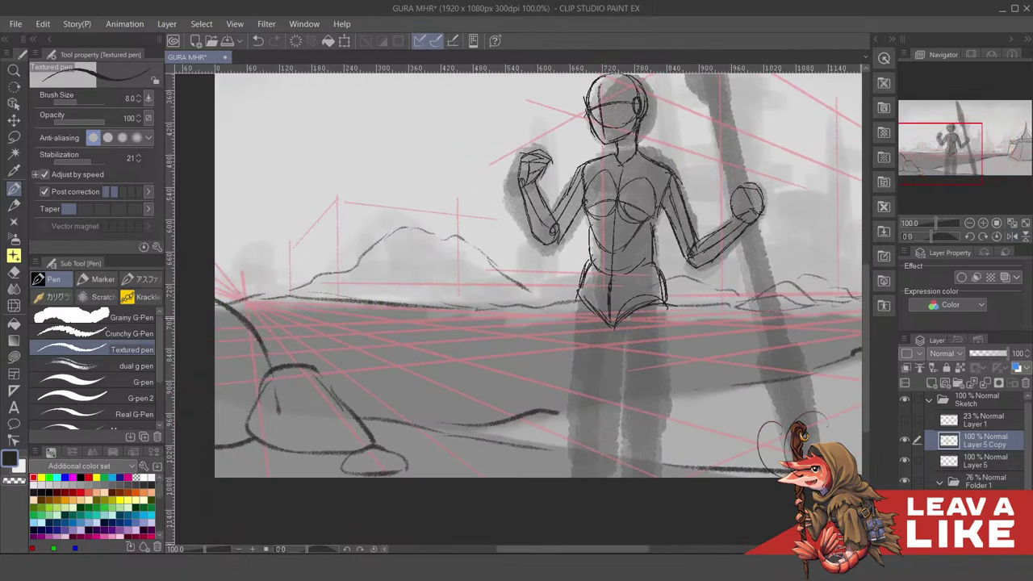
Draw rounded thigh tops beneath both sides of the pelvis, redoing the one on the empty-handed side narrower
{"action": "mouse_move", "coordinate": [639, 303]}
{"action": "left_mouse_down"}
{"action": "mouse_move", "coordinate": [647, 305]}
{"action": "mouse_move", "coordinate": [649, 347]}
{"action": "mouse_move", "coordinate": [620, 314]}
{"action": "mouse_move", "coordinate": [623, 342]}
{"action": "mouse_move", "coordinate": [642, 301]}
{"action": "mouse_move", "coordinate": [654, 317]}
{"action": "left_mouse_up"}
{"action": "key", "text": "ctrl+z"}
{"action": "key", "text": "ctrl+z"}
{"action": "left_click_drag", "start_coordinate": [581, 292], "coordinate": [581, 344]}
{"action": "left_click_drag", "start_coordinate": [579, 295], "coordinate": [598, 343]}
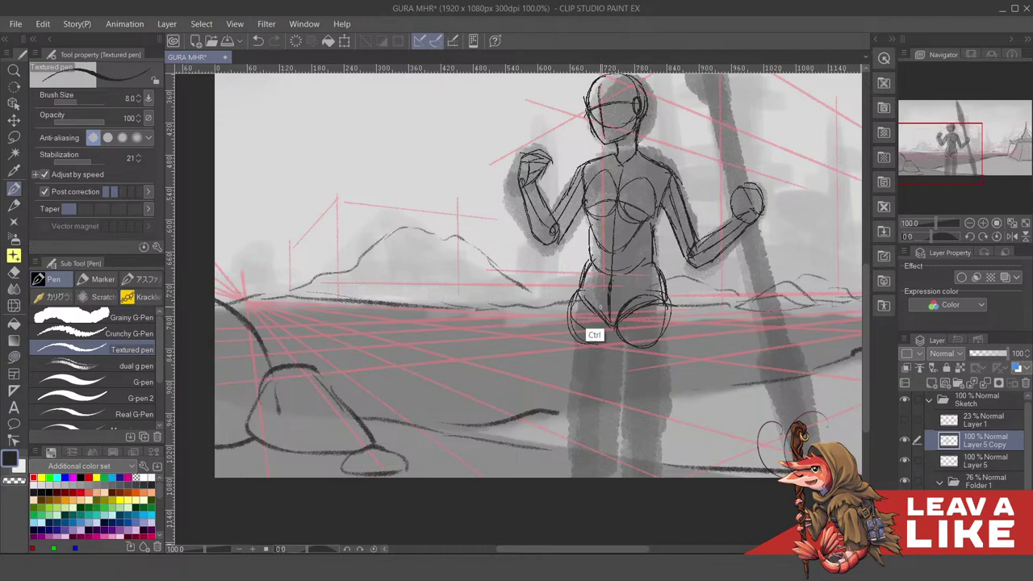
{"action": "key", "text": "ctrl+z"}
{"action": "key", "text": "ctrl+z"}
{"action": "left_click_drag", "start_coordinate": [576, 297], "coordinate": [600, 334]}
{"action": "mouse_move", "coordinate": [576, 297]}
{"action": "left_mouse_down"}
{"action": "mouse_move", "coordinate": [582, 328]}
{"action": "mouse_move", "coordinate": [616, 326]}
{"action": "left_mouse_up"}
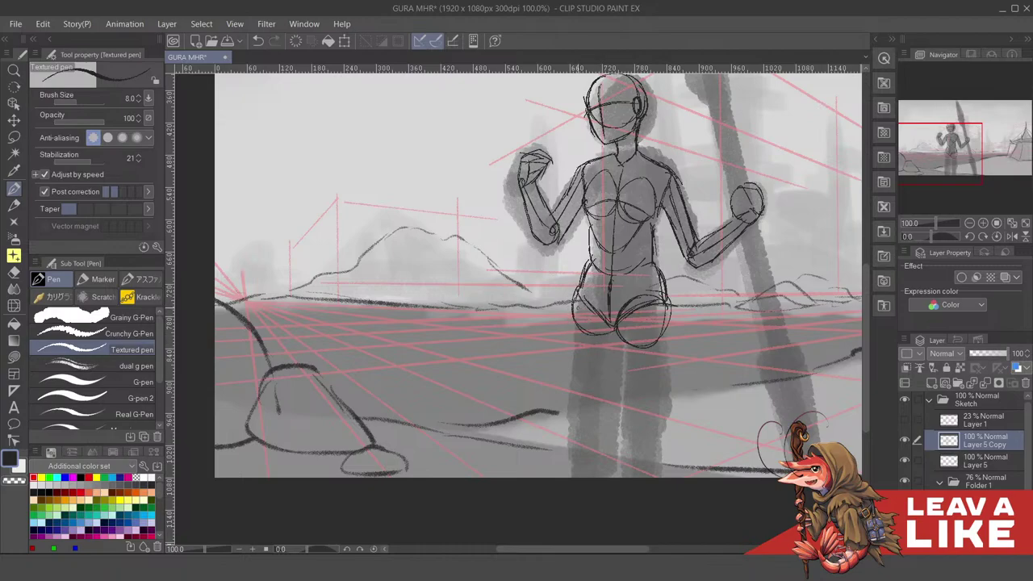
Try drawing long, nearly straight leg lines down from the hips
{"action": "mouse_move", "coordinate": [682, 279]}
{"action": "left_mouse_down"}
{"action": "mouse_move", "coordinate": [656, 372]}
{"action": "mouse_move", "coordinate": [678, 283]}
{"action": "mouse_move", "coordinate": [723, 283]}
{"action": "left_mouse_up"}
{"action": "left_click_drag", "start_coordinate": [618, 331], "coordinate": [605, 432]}
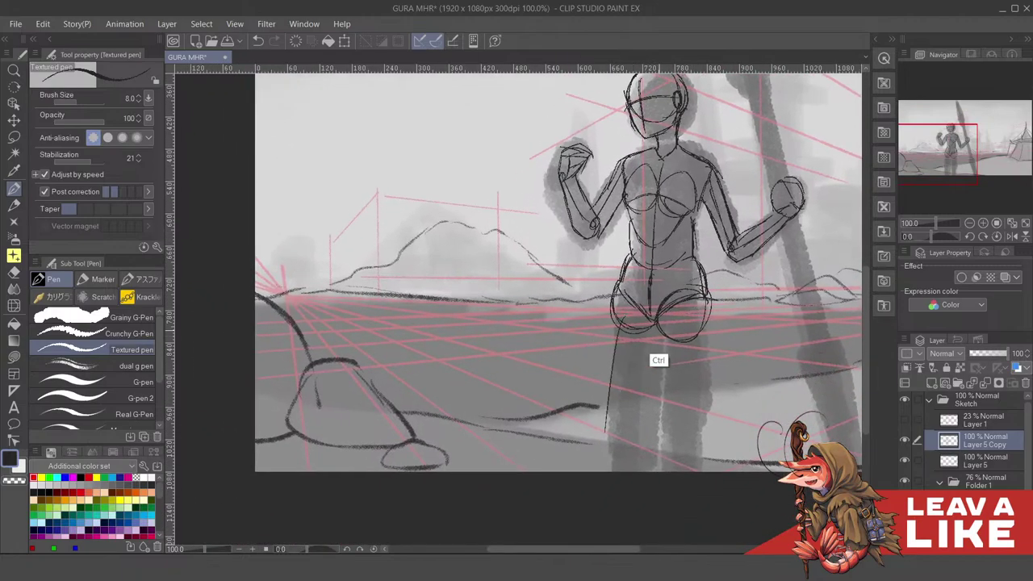
{"action": "scroll", "coordinate": [751, 202], "scroll_direction": "down", "scroll_amount": 1}
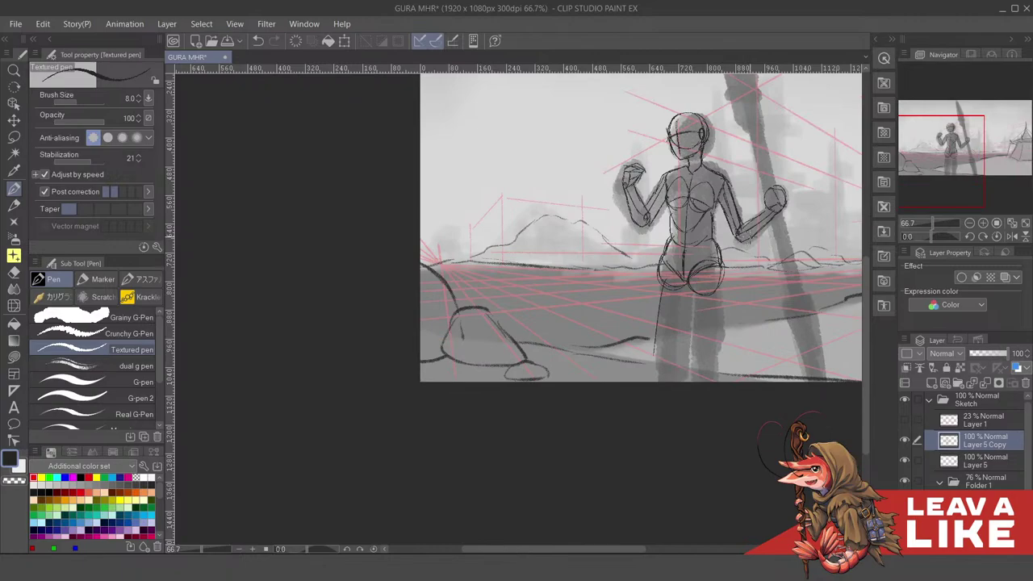
{"action": "scroll", "coordinate": [746, 321], "scroll_direction": "up", "scroll_amount": 1}
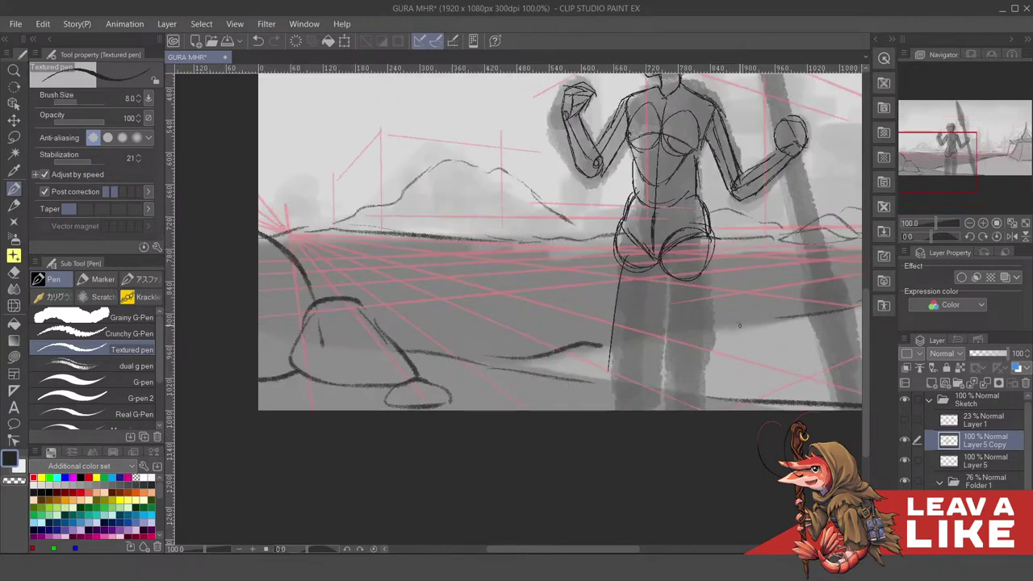
{"action": "mouse_move", "coordinate": [675, 278]}
{"action": "left_mouse_down"}
{"action": "mouse_move", "coordinate": [739, 361]}
{"action": "mouse_move", "coordinate": [664, 391]}
{"action": "left_mouse_up"}
{"action": "key", "text": "ctrl+z"}
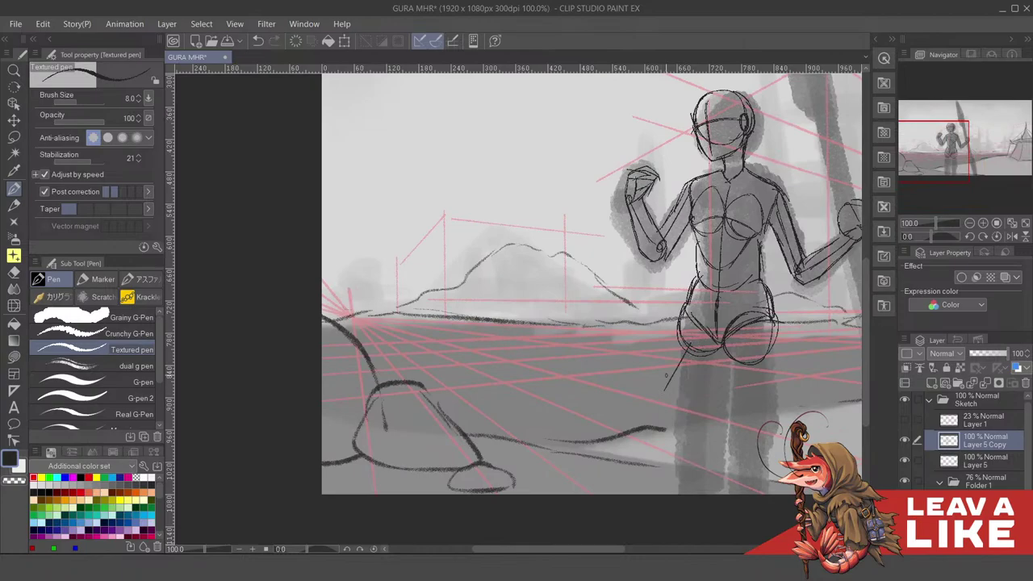
Try drawing an outward-angled thigh with a knee circle on the empty-handed side, following several stroke attempts
{"action": "left_click_drag", "start_coordinate": [686, 348], "coordinate": [658, 416]}
{"action": "key", "text": "ctrl+z"}
{"action": "key", "text": "ctrl+z"}
{"action": "left_click_drag", "start_coordinate": [691, 341], "coordinate": [662, 417]}
{"action": "key", "text": "ctrl+z"}
{"action": "key", "text": "ctrl+z"}
{"action": "left_click_drag", "start_coordinate": [675, 368], "coordinate": [664, 412]}
{"action": "mouse_move", "coordinate": [679, 327]}
{"action": "left_mouse_down"}
{"action": "mouse_move", "coordinate": [652, 412]}
{"action": "mouse_move", "coordinate": [667, 436]}
{"action": "mouse_move", "coordinate": [653, 409]}
{"action": "mouse_move", "coordinate": [697, 397]}
{"action": "mouse_move", "coordinate": [730, 345]}
{"action": "left_mouse_up"}
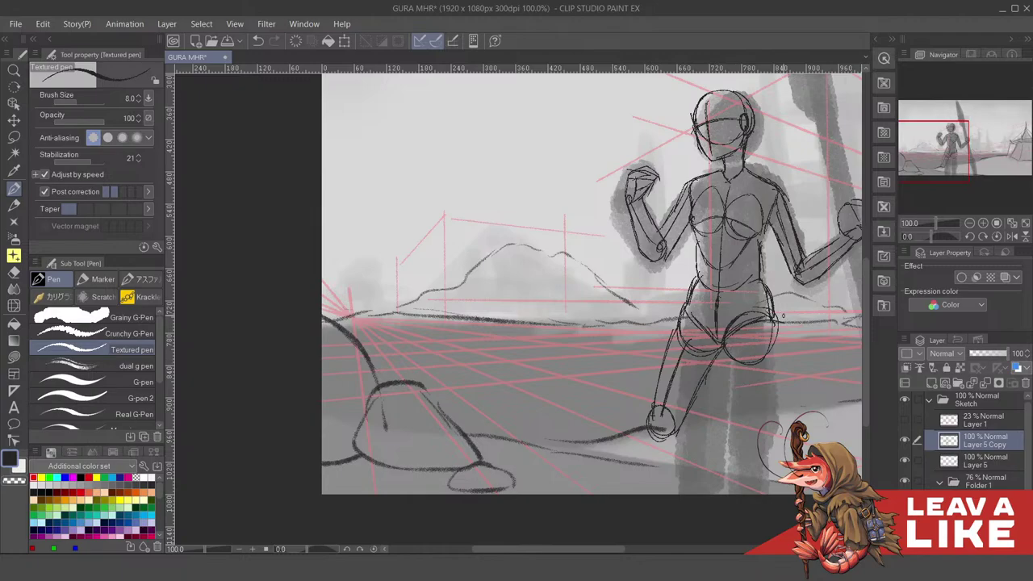
Undo the outward-angled thigh and knee strokes, leaving only the rounded thigh tops
{"action": "left_click_drag", "start_coordinate": [785, 317], "coordinate": [761, 330]}
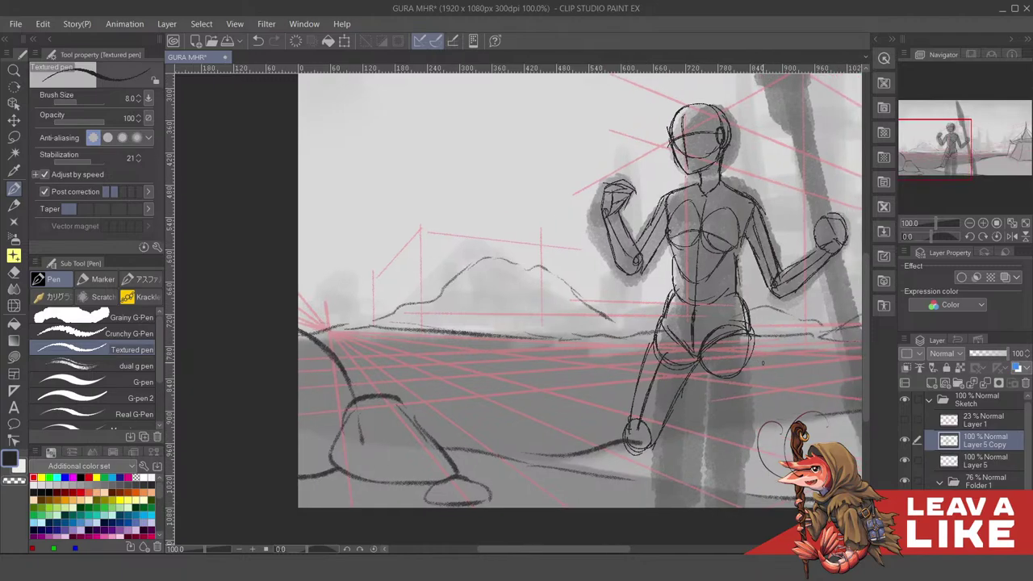
{"action": "left_click_drag", "start_coordinate": [753, 407], "coordinate": [743, 396]}
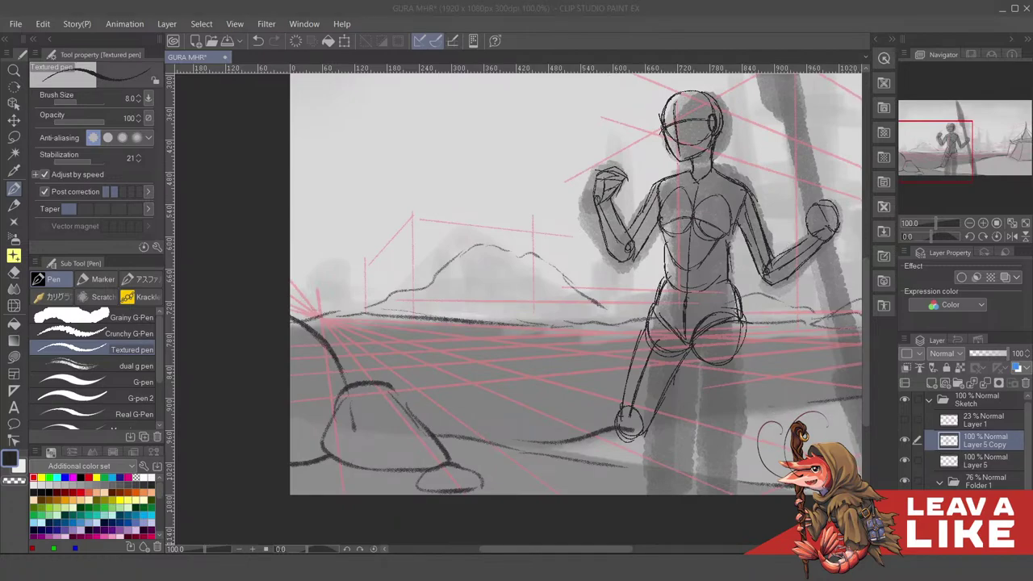
{"action": "left_click", "coordinate": [812, 63]}
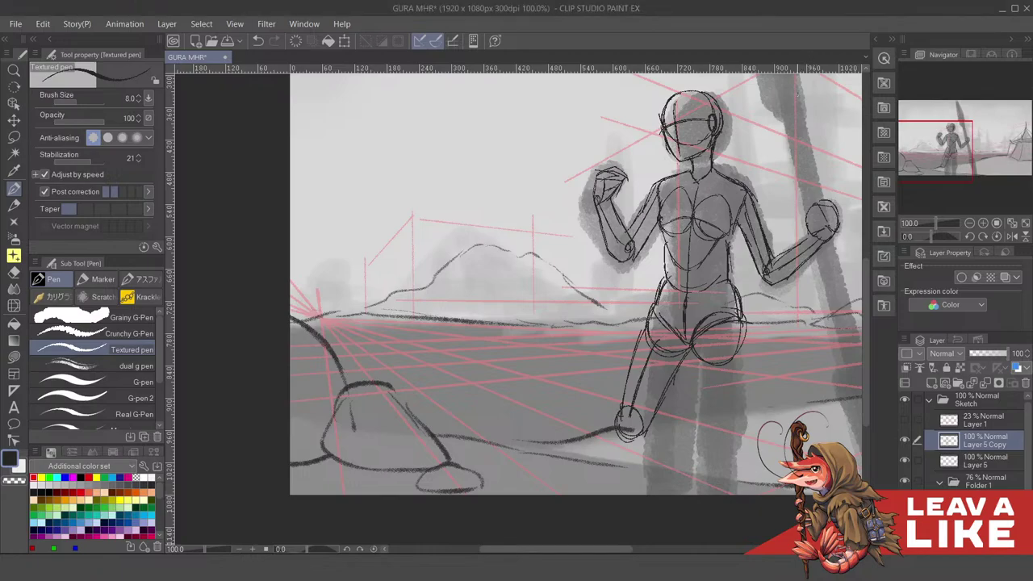
{"action": "left_click_drag", "start_coordinate": [746, 299], "coordinate": [731, 320]}
{"action": "key", "text": "ctrl+z"}
{"action": "key", "text": "ctrl+z"}
{"action": "key", "text": "ctrl+z"}
{"action": "key", "text": "ctrl+z"}
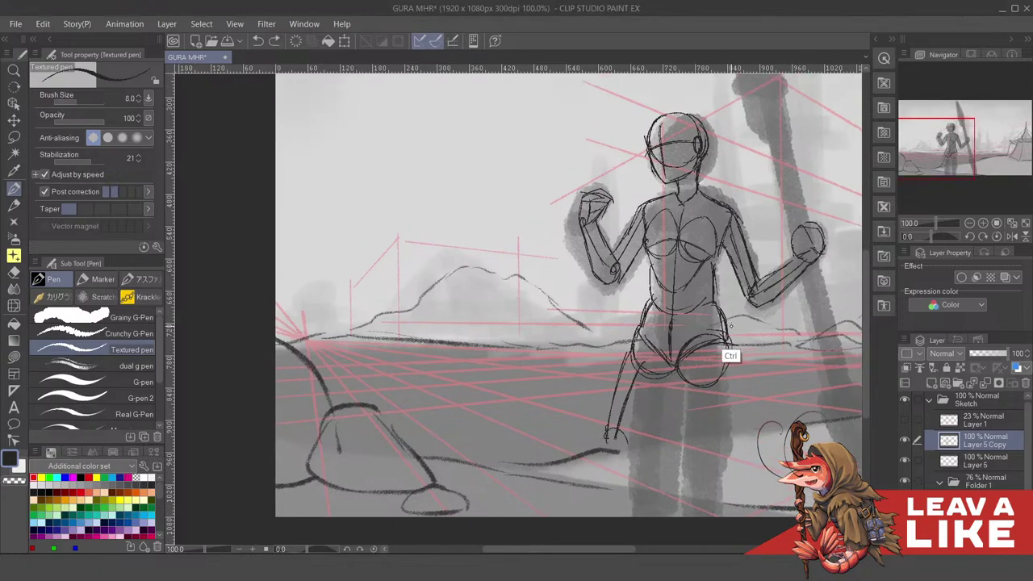
{"action": "key", "text": "ctrl+z"}
{"action": "key", "text": "ctrl+z"}
Draw crossing thigh guide lines down from both hips, each ending in a small knee circle
{"action": "left_click_drag", "start_coordinate": [740, 399], "coordinate": [723, 366]}
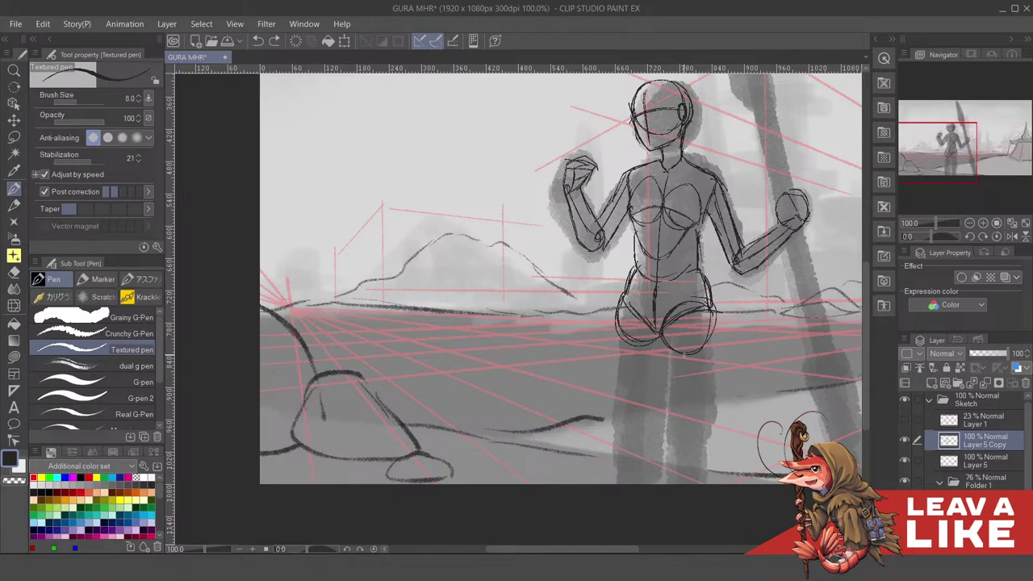
{"action": "left_click_drag", "start_coordinate": [685, 356], "coordinate": [637, 452]}
{"action": "left_click_drag", "start_coordinate": [638, 339], "coordinate": [670, 442]}
{"action": "key", "text": "ctrl+z"}
{"action": "mouse_move", "coordinate": [639, 339]}
{"action": "left_mouse_down"}
{"action": "mouse_move", "coordinate": [664, 427]}
{"action": "mouse_move", "coordinate": [640, 436]}
{"action": "left_mouse_up"}
{"action": "left_click_drag", "start_coordinate": [733, 343], "coordinate": [728, 353]}
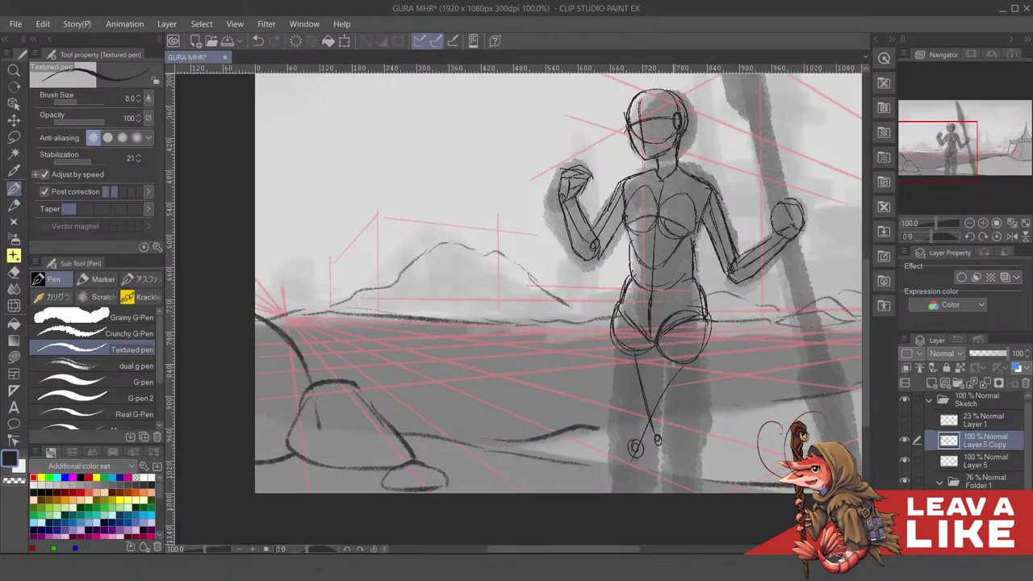
Outline both crossed thighs around their guide lines, tapering from the hips down to the knee circles
{"action": "left_click_drag", "start_coordinate": [611, 345], "coordinate": [650, 443]}
{"action": "mouse_move", "coordinate": [616, 346]}
{"action": "left_mouse_down"}
{"action": "mouse_move", "coordinate": [626, 390]}
{"action": "mouse_move", "coordinate": [662, 444]}
{"action": "mouse_move", "coordinate": [662, 346]}
{"action": "left_mouse_up"}
{"action": "mouse_move", "coordinate": [663, 354]}
{"action": "left_mouse_down"}
{"action": "mouse_move", "coordinate": [668, 420]}
{"action": "mouse_move", "coordinate": [627, 454]}
{"action": "left_mouse_up"}
{"action": "left_click_drag", "start_coordinate": [662, 355], "coordinate": [634, 407]}
{"action": "left_click_drag", "start_coordinate": [664, 336], "coordinate": [637, 402]}
{"action": "mouse_move", "coordinate": [630, 439]}
{"action": "left_mouse_down"}
{"action": "mouse_move", "coordinate": [634, 457]}
{"action": "mouse_move", "coordinate": [696, 376]}
{"action": "mouse_move", "coordinate": [710, 337]}
{"action": "mouse_move", "coordinate": [705, 372]}
{"action": "mouse_move", "coordinate": [715, 347]}
{"action": "left_mouse_up"}
{"action": "key", "text": "ctrl+z"}
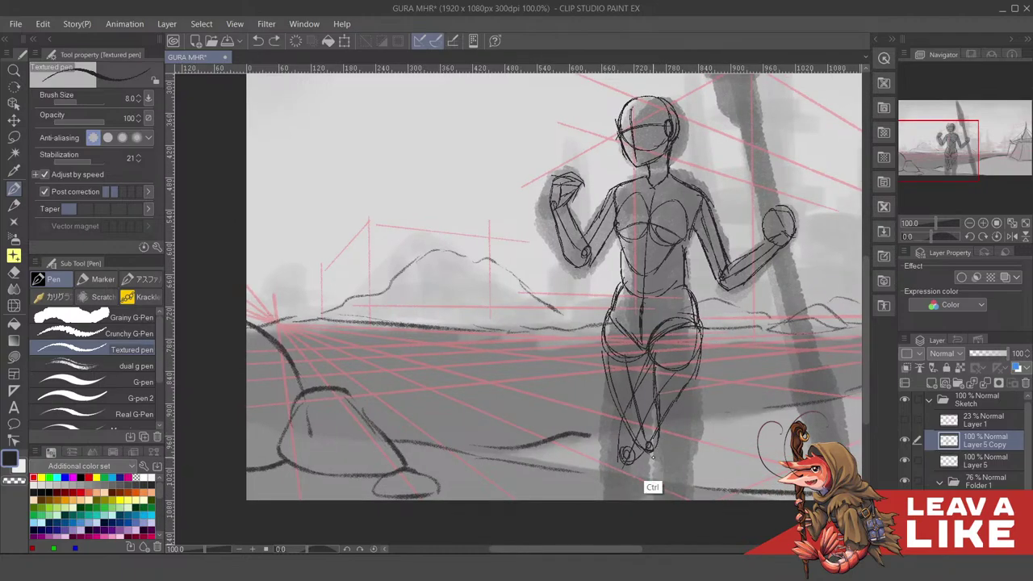
Draw both lower legs from the knee circles down to the canvas's lower edge
{"action": "left_click_drag", "start_coordinate": [652, 449], "coordinate": [667, 500]}
{"action": "left_click_drag", "start_coordinate": [657, 436], "coordinate": [678, 500]}
{"action": "left_click_drag", "start_coordinate": [641, 454], "coordinate": [655, 500]}
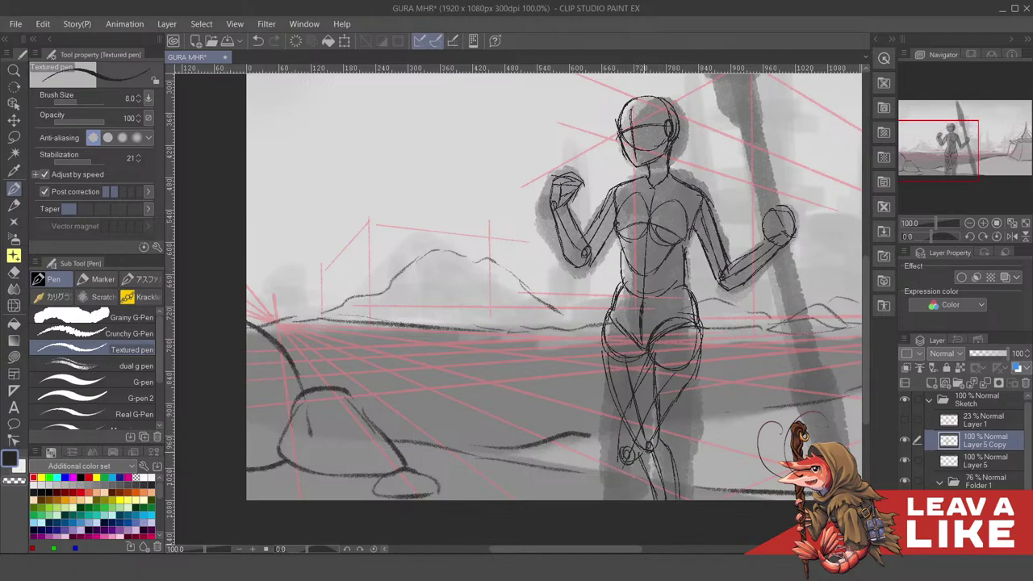
{"action": "mouse_move", "coordinate": [649, 449]}
{"action": "left_mouse_down"}
{"action": "mouse_move", "coordinate": [657, 501]}
{"action": "mouse_move", "coordinate": [633, 507]}
{"action": "left_mouse_up"}
{"action": "left_click_drag", "start_coordinate": [614, 434], "coordinate": [614, 454]}
{"action": "left_click_drag", "start_coordinate": [628, 415], "coordinate": [615, 472]}
{"action": "left_click_drag", "start_coordinate": [701, 383], "coordinate": [698, 385]}
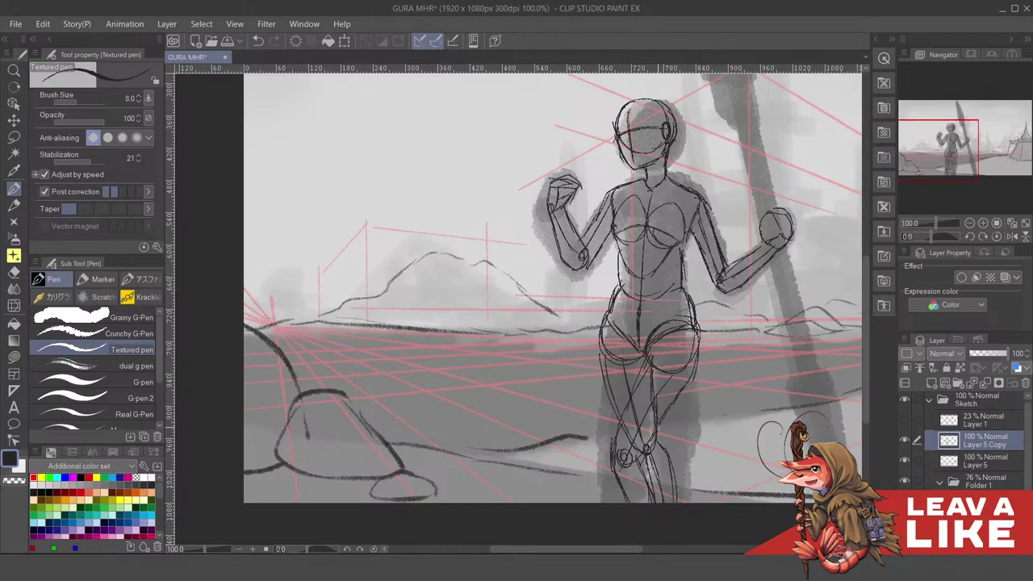
Reinforce the outer contours of the spear-side thigh and the opposite hip
{"action": "left_click_drag", "start_coordinate": [656, 430], "coordinate": [699, 346]}
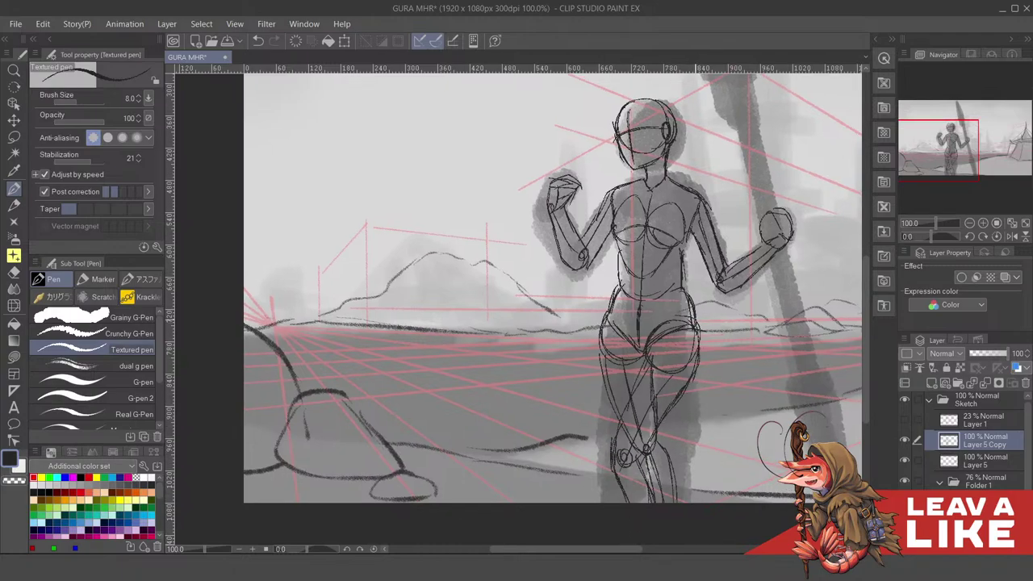
{"action": "left_click", "coordinate": [904, 482]}
{"action": "left_click", "coordinate": [905, 481]}
{"action": "left_click_drag", "start_coordinate": [690, 239], "coordinate": [686, 355]}
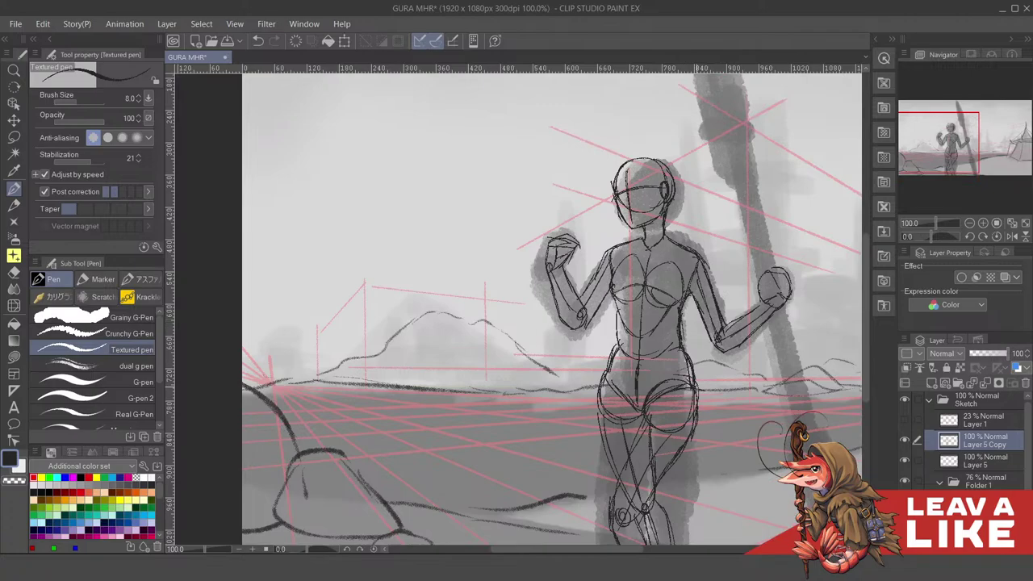
{"action": "left_click_drag", "start_coordinate": [617, 347], "coordinate": [601, 397]}
{"action": "mouse_move", "coordinate": [674, 297]}
{"action": "left_mouse_down"}
{"action": "mouse_move", "coordinate": [675, 345]}
{"action": "mouse_move", "coordinate": [726, 263]}
{"action": "mouse_move", "coordinate": [702, 295]}
{"action": "mouse_move", "coordinate": [604, 368]}
{"action": "left_mouse_up"}
{"action": "scroll", "coordinate": [650, 317], "scroll_direction": "down", "scroll_amount": 2}
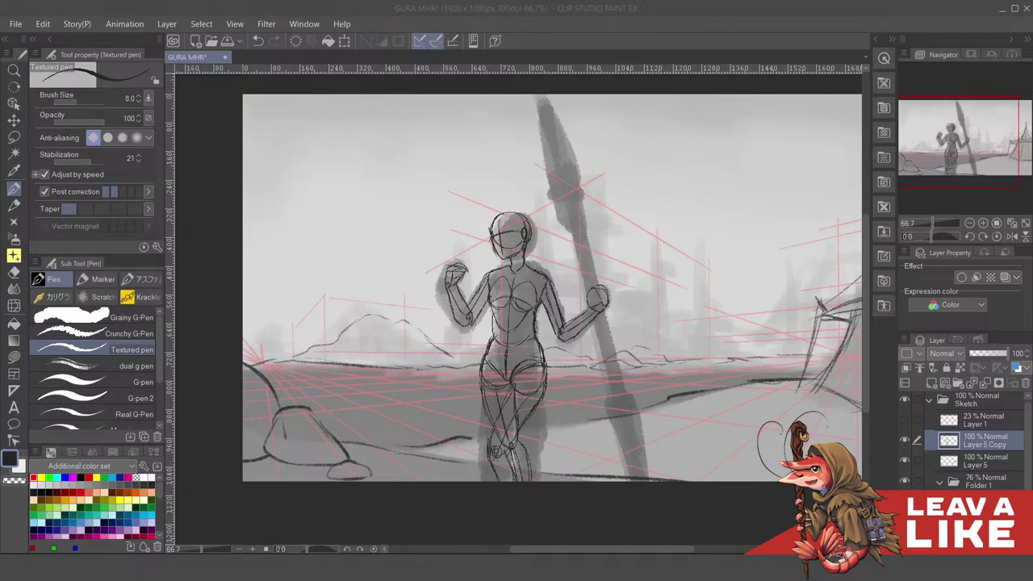
Draw the spear's long, slanted double-line shaft over its rough silhouette, passing through the gripping hand
{"action": "left_click_drag", "start_coordinate": [591, 282], "coordinate": [594, 306]}
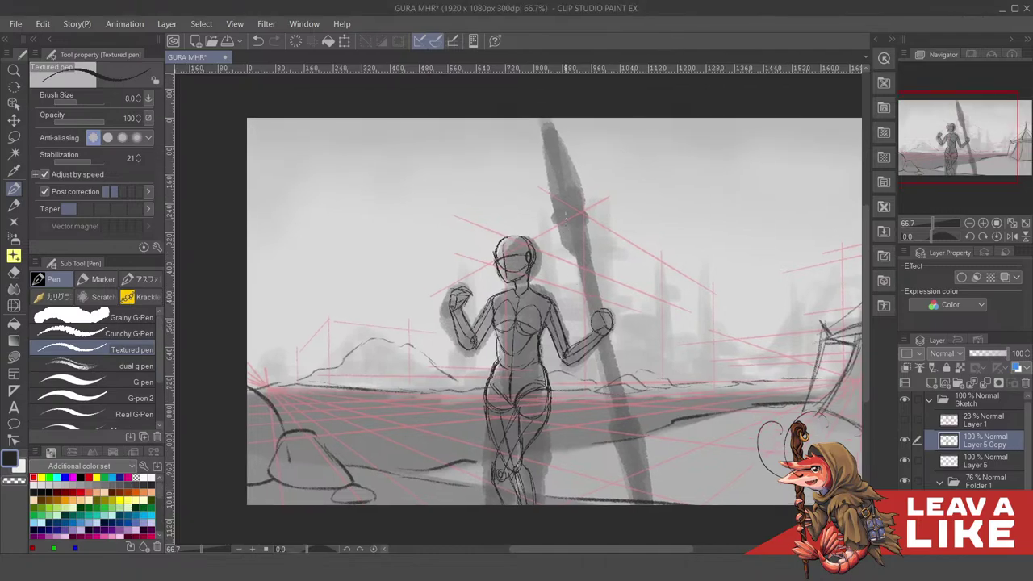
{"action": "left_click_drag", "start_coordinate": [564, 196], "coordinate": [636, 499]}
{"action": "key", "text": "ctrl+z"}
{"action": "left_click_drag", "start_coordinate": [576, 216], "coordinate": [617, 401]}
{"action": "left_click_drag", "start_coordinate": [578, 246], "coordinate": [626, 434]}
{"action": "left_click_drag", "start_coordinate": [581, 218], "coordinate": [633, 451]}
{"action": "left_click_drag", "start_coordinate": [598, 164], "coordinate": [589, 157]}
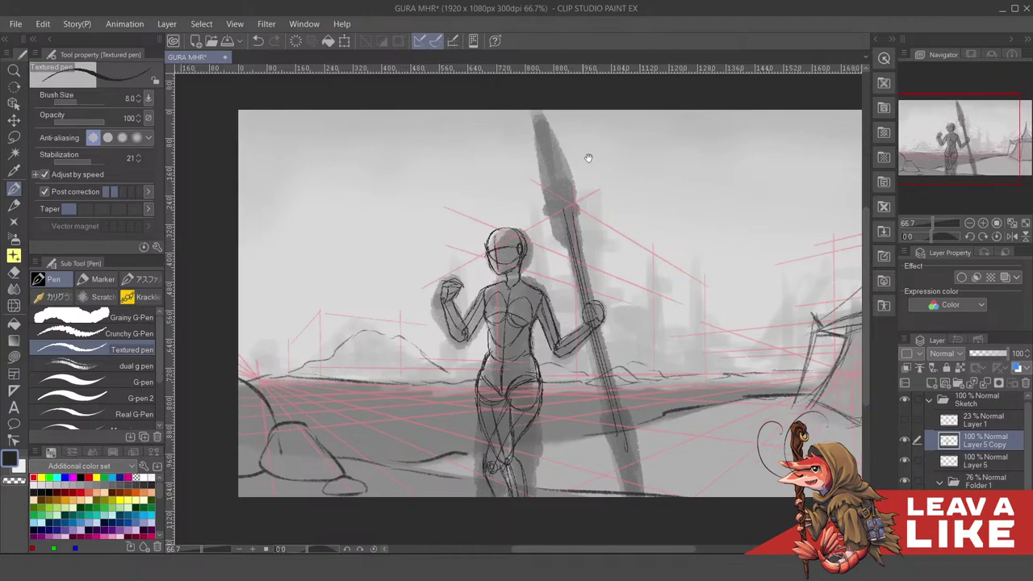
Draw the faceted collar where the shaft meets the spearhead, undoing the stray strokes
{"action": "mouse_move", "coordinate": [588, 234]}
{"action": "left_mouse_down"}
{"action": "mouse_move", "coordinate": [603, 301]}
{"action": "mouse_move", "coordinate": [609, 282]}
{"action": "left_mouse_up"}
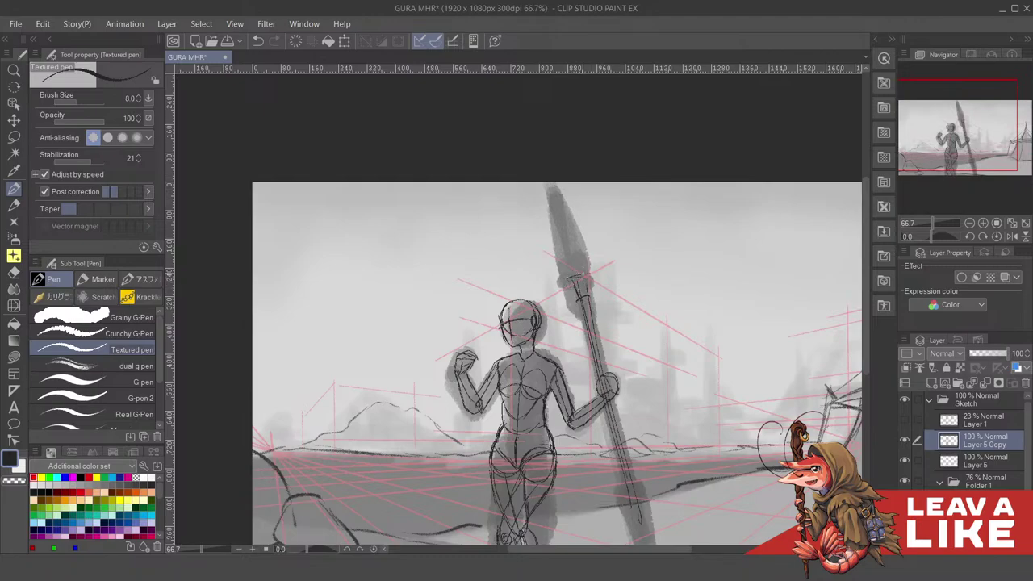
{"action": "mouse_move", "coordinate": [569, 277]}
{"action": "left_mouse_down"}
{"action": "mouse_move", "coordinate": [592, 281]}
{"action": "mouse_move", "coordinate": [586, 303]}
{"action": "mouse_move", "coordinate": [557, 299]}
{"action": "mouse_move", "coordinate": [605, 292]}
{"action": "mouse_move", "coordinate": [559, 307]}
{"action": "mouse_move", "coordinate": [605, 302]}
{"action": "mouse_move", "coordinate": [579, 305]}
{"action": "mouse_move", "coordinate": [565, 290]}
{"action": "left_mouse_up"}
{"action": "key", "text": "ctrl+z"}
{"action": "key", "text": "ctrl+z"}
{"action": "key", "text": "ctrl+z"}
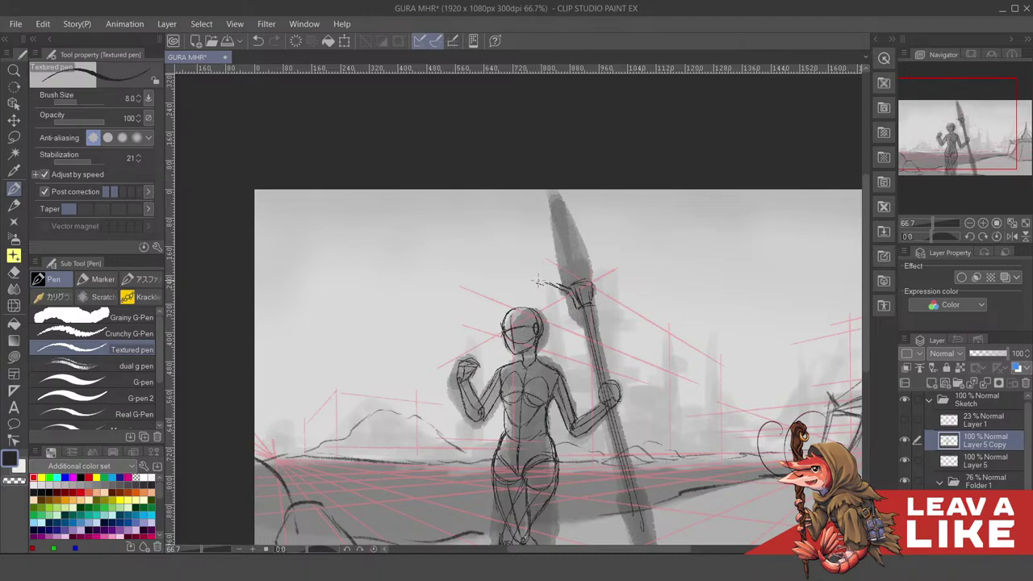
{"action": "key", "text": "ctrl+z"}
Outline the spearhead's long tapering blade with pointed flares at its base, running off the canvas's upper edge
{"action": "left_click_drag", "start_coordinate": [546, 283], "coordinate": [556, 268]}
{"action": "mouse_move", "coordinate": [549, 217]}
{"action": "left_mouse_down"}
{"action": "mouse_move", "coordinate": [557, 268]}
{"action": "mouse_move", "coordinate": [543, 194]}
{"action": "left_mouse_up"}
{"action": "mouse_move", "coordinate": [555, 258]}
{"action": "left_mouse_down"}
{"action": "mouse_move", "coordinate": [543, 196]}
{"action": "mouse_move", "coordinate": [585, 260]}
{"action": "left_mouse_up"}
{"action": "key", "text": "ctrl+z"}
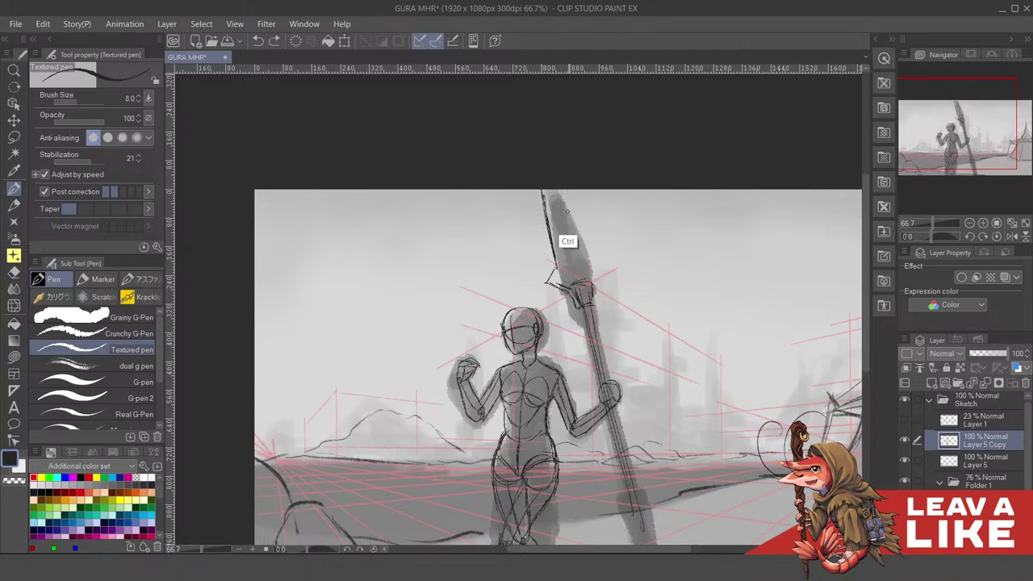
{"action": "mouse_move", "coordinate": [562, 190]}
{"action": "left_mouse_down"}
{"action": "mouse_move", "coordinate": [605, 283]}
{"action": "mouse_move", "coordinate": [595, 302]}
{"action": "left_mouse_up"}
Draw a collar and a flared, pointed butt at the lower end of the spear, extending to the canvas's lower edge
{"action": "mouse_move", "coordinate": [659, 446]}
{"action": "left_mouse_down"}
{"action": "mouse_move", "coordinate": [641, 348]}
{"action": "mouse_move", "coordinate": [628, 336]}
{"action": "left_mouse_up"}
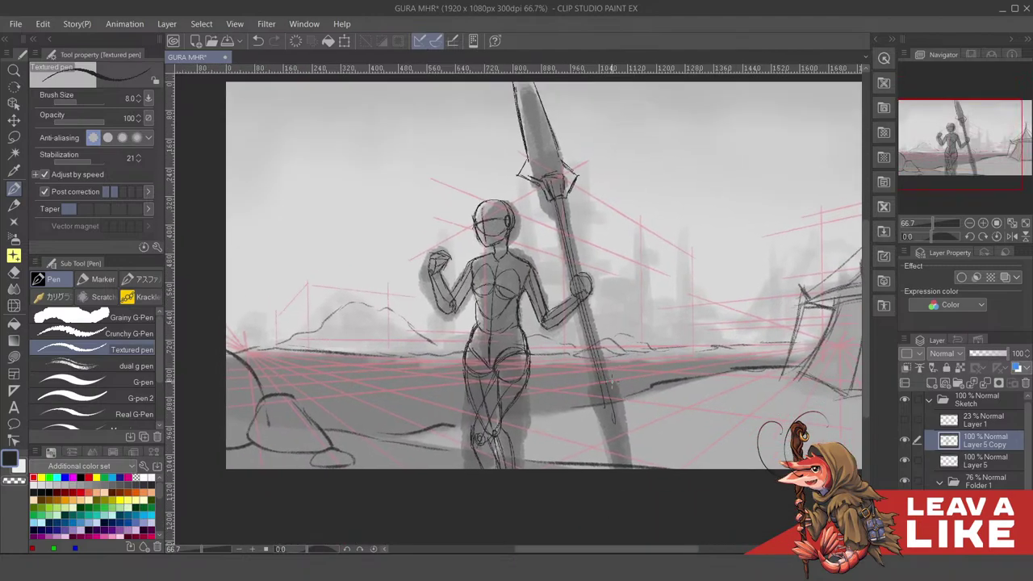
{"action": "mouse_move", "coordinate": [601, 389]}
{"action": "left_mouse_down"}
{"action": "mouse_move", "coordinate": [621, 418]}
{"action": "mouse_move", "coordinate": [608, 416]}
{"action": "mouse_move", "coordinate": [617, 429]}
{"action": "mouse_move", "coordinate": [596, 417]}
{"action": "mouse_move", "coordinate": [588, 429]}
{"action": "mouse_move", "coordinate": [636, 431]}
{"action": "left_mouse_up"}
{"action": "left_click_drag", "start_coordinate": [614, 420], "coordinate": [597, 431]}
{"action": "mouse_move", "coordinate": [605, 416]}
{"action": "left_mouse_down"}
{"action": "mouse_move", "coordinate": [588, 436]}
{"action": "mouse_move", "coordinate": [600, 436]}
{"action": "mouse_move", "coordinate": [614, 486]}
{"action": "left_mouse_up"}
{"action": "mouse_move", "coordinate": [629, 423]}
{"action": "left_mouse_down"}
{"action": "mouse_move", "coordinate": [641, 434]}
{"action": "mouse_move", "coordinate": [637, 470]}
{"action": "left_mouse_up"}
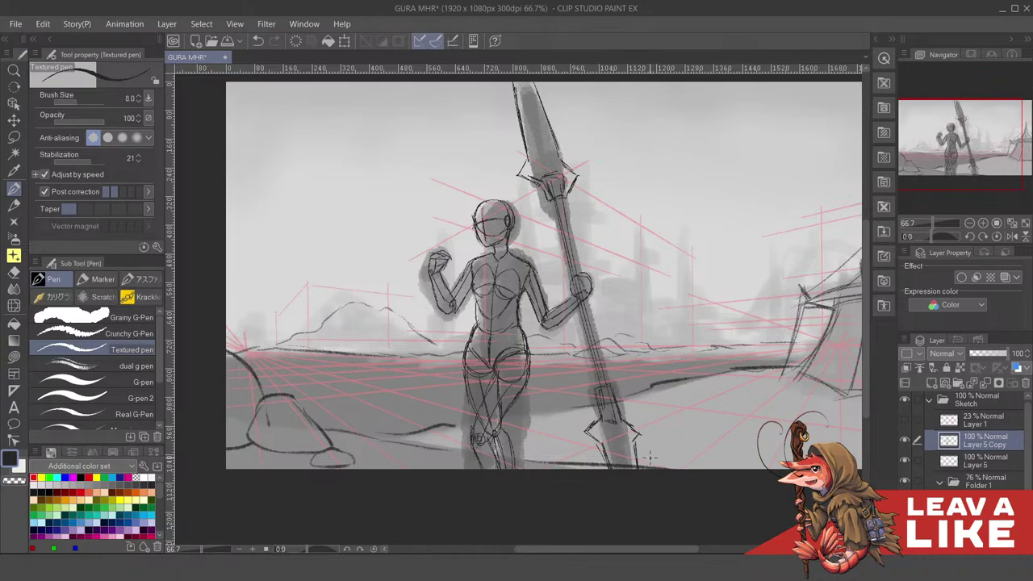
Hide Folder 1 with the rough values, and reinforce the shaft's long edges above and below the gripping hand
{"action": "scroll", "coordinate": [657, 449], "scroll_direction": "up", "scroll_amount": 1}
{"action": "left_click", "coordinate": [906, 485]}
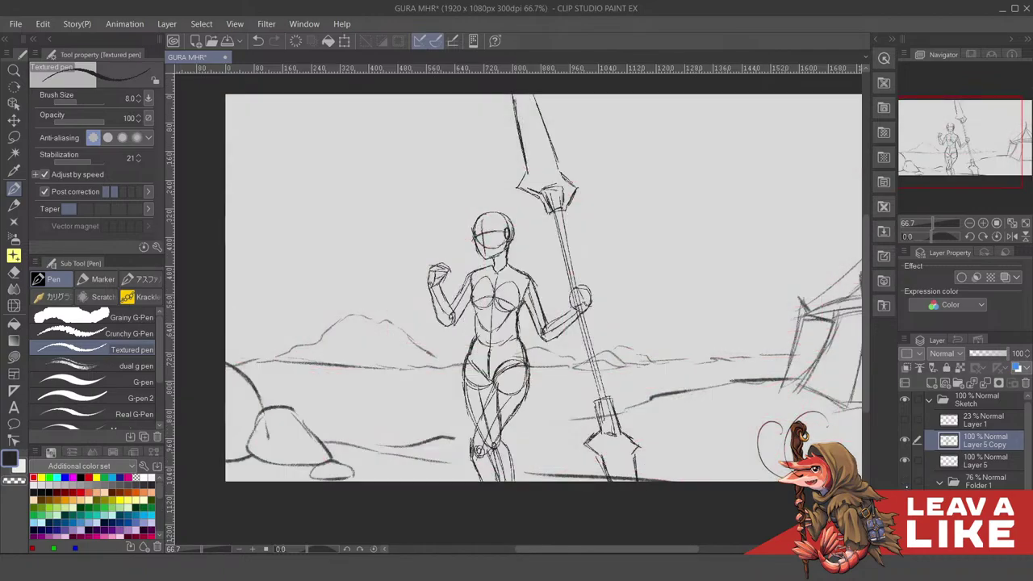
{"action": "left_click_drag", "start_coordinate": [604, 304], "coordinate": [615, 346]}
{"action": "left_click_drag", "start_coordinate": [573, 253], "coordinate": [620, 446]}
{"action": "key", "text": "ctrl+z"}
{"action": "left_click_drag", "start_coordinate": [573, 251], "coordinate": [615, 427]}
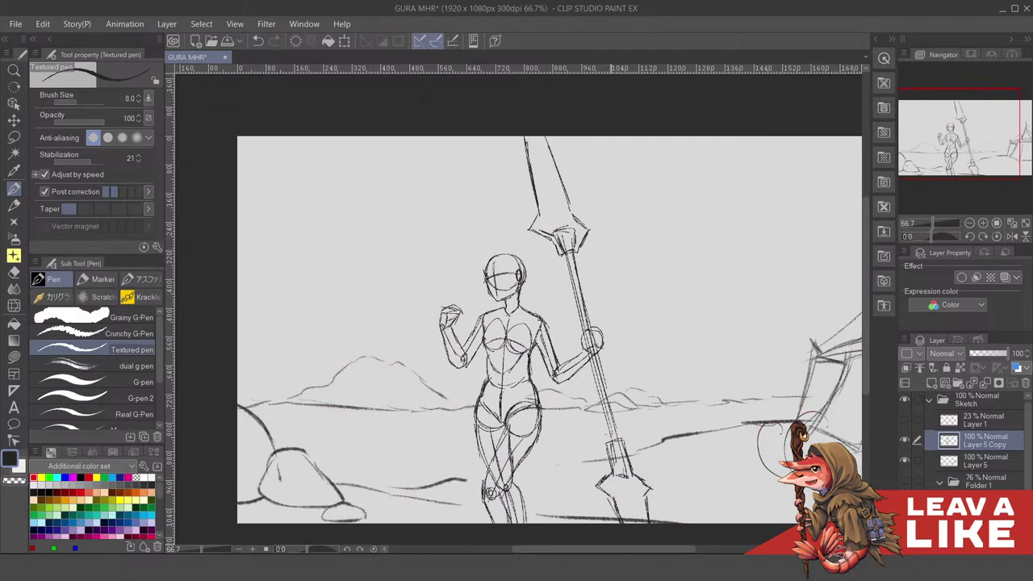
{"action": "key", "text": "ctrl+z"}
{"action": "left_click_drag", "start_coordinate": [594, 342], "coordinate": [619, 438]}
{"action": "left_click_drag", "start_coordinate": [603, 382], "coordinate": [621, 443]}
{"action": "left_click_drag", "start_coordinate": [566, 252], "coordinate": [610, 433]}
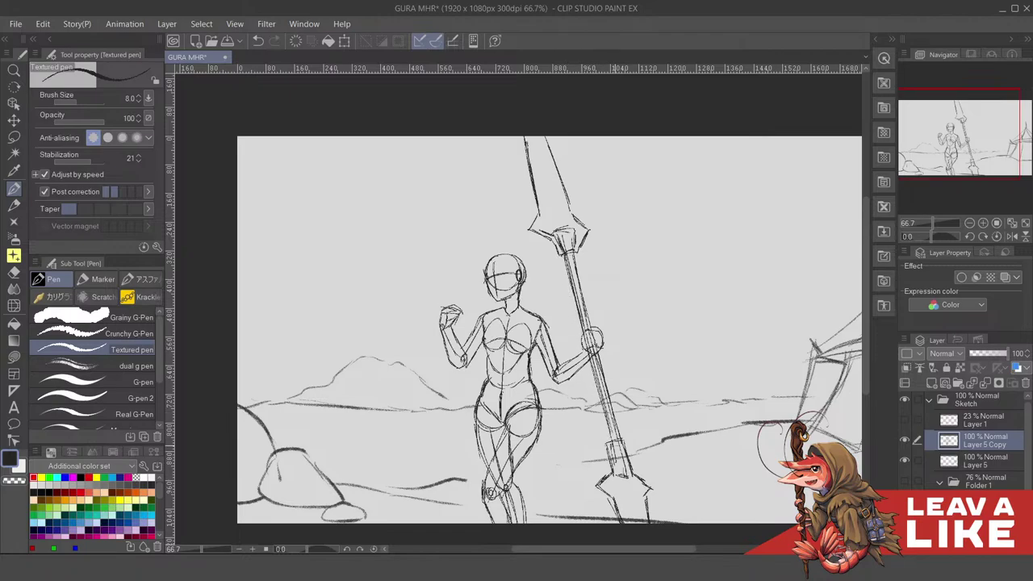
{"action": "left_click_drag", "start_coordinate": [591, 359], "coordinate": [608, 422]}
Flip the canvas view horizontally and back to check the figure and spear proportions
{"action": "scroll", "coordinate": [711, 241], "scroll_direction": "down", "scroll_amount": 1}
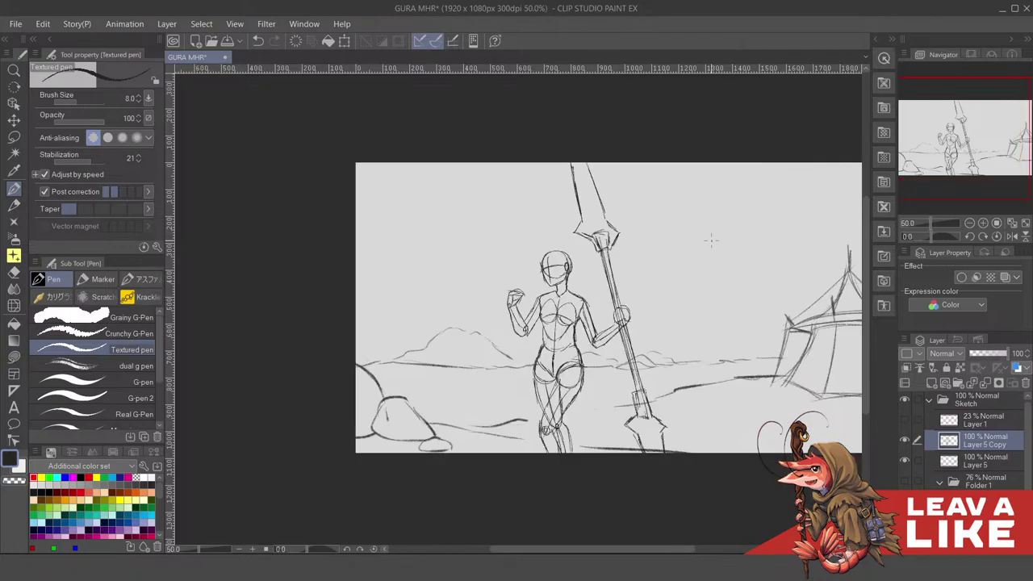
{"action": "key", "text": "h"}
{"action": "key", "text": "h"}
{"action": "scroll", "coordinate": [798, 347], "scroll_direction": "down", "scroll_amount": 1}
{"action": "scroll", "coordinate": [652, 359], "scroll_direction": "up", "scroll_amount": 1}
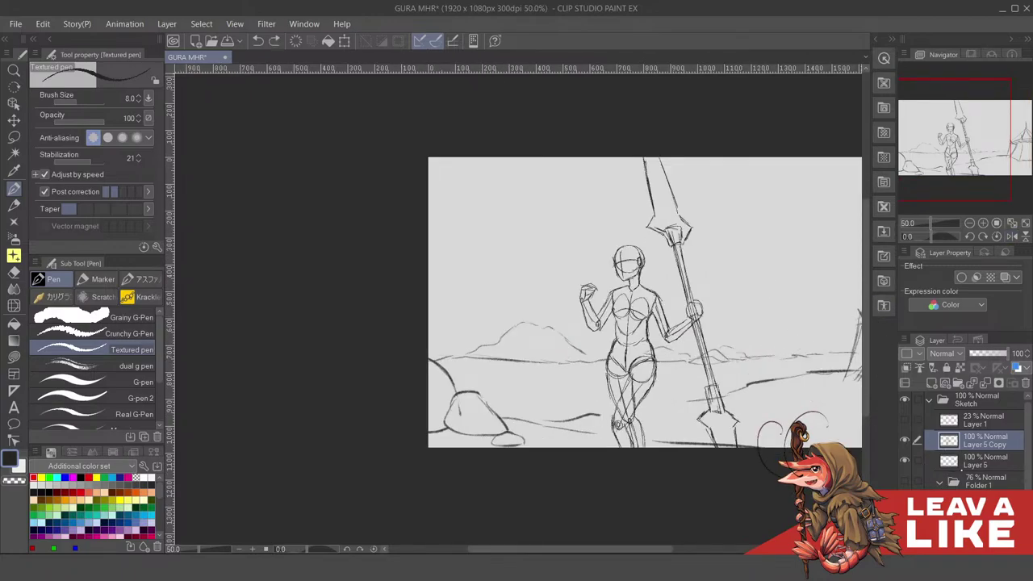
Check which lines belong to Layer 5 Copy by briefly toggling its visibility, leaving that layer active
{"action": "left_click", "coordinate": [981, 460]}
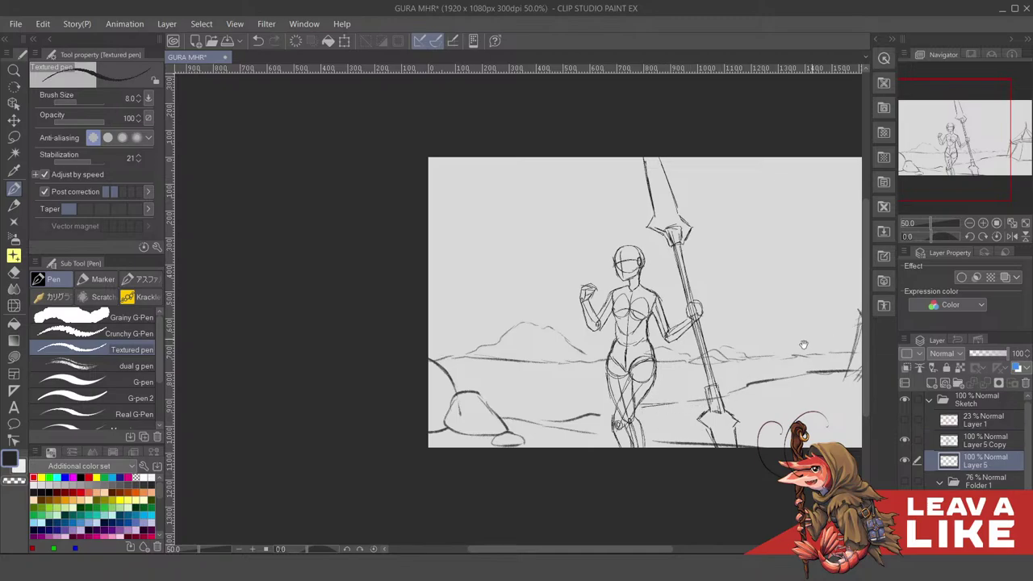
{"action": "mouse_move", "coordinate": [803, 340]}
{"action": "left_mouse_down"}
{"action": "mouse_move", "coordinate": [781, 373]}
{"action": "mouse_move", "coordinate": [770, 365]}
{"action": "mouse_move", "coordinate": [807, 393]}
{"action": "left_mouse_up"}
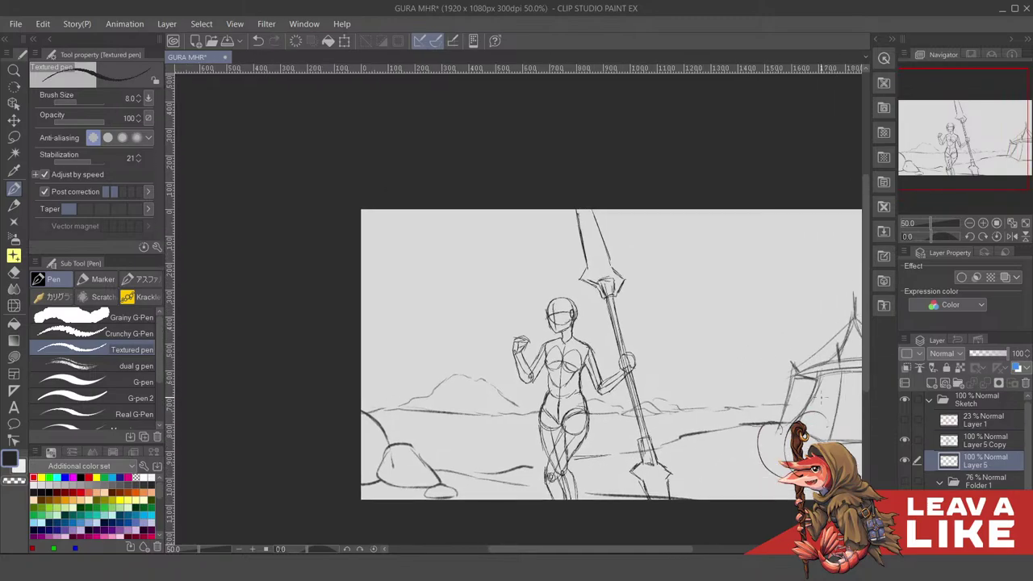
{"action": "left_click", "coordinate": [980, 441]}
{"action": "left_click", "coordinate": [904, 441]}
{"action": "left_click", "coordinate": [905, 440]}
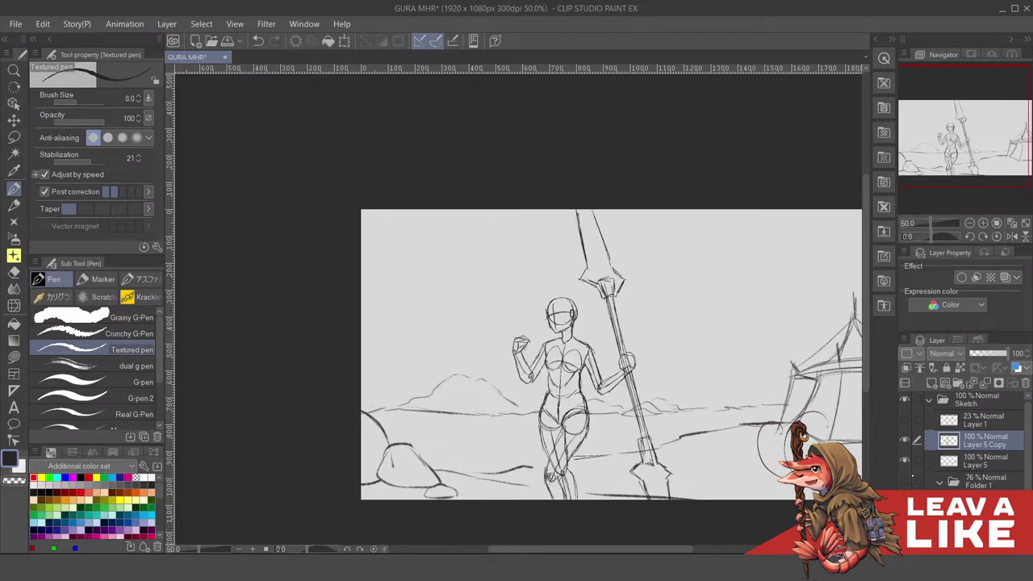
{"action": "left_click_drag", "start_coordinate": [755, 420], "coordinate": [781, 396]}
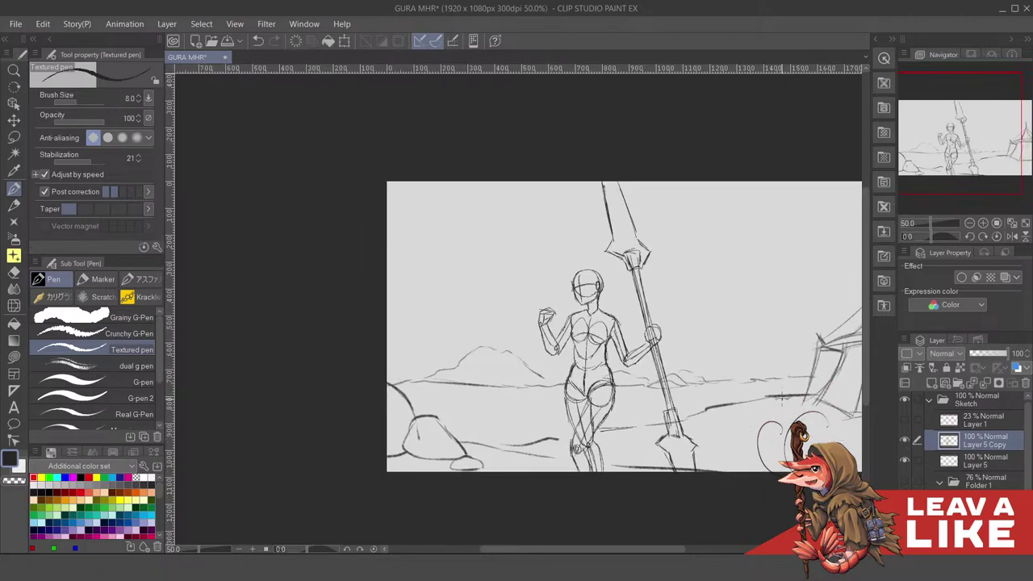
{"action": "left_click_drag", "start_coordinate": [683, 344], "coordinate": [722, 372]}
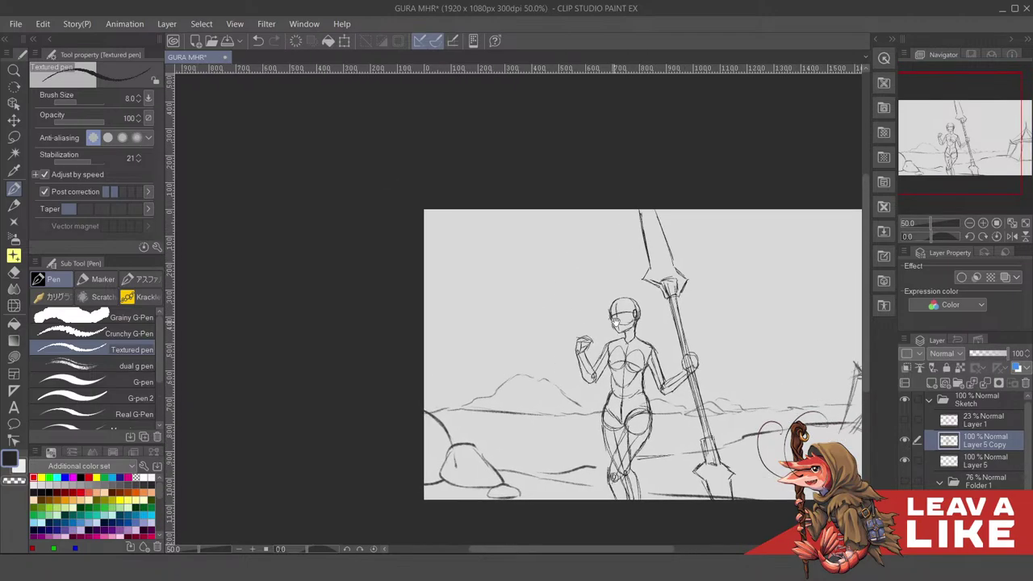
Sketch a bird-like shape around the raised hand, with a pointed beak and feathery ends hanging below the forearm
{"action": "left_click", "coordinate": [558, 324], "text": "ctrl"}
{"action": "mouse_move", "coordinate": [574, 336]}
{"action": "left_mouse_down"}
{"action": "mouse_move", "coordinate": [602, 320]}
{"action": "mouse_move", "coordinate": [585, 320]}
{"action": "mouse_move", "coordinate": [618, 343]}
{"action": "mouse_move", "coordinate": [592, 317]}
{"action": "mouse_move", "coordinate": [568, 355]}
{"action": "mouse_move", "coordinate": [589, 377]}
{"action": "mouse_move", "coordinate": [588, 361]}
{"action": "left_mouse_up"}
{"action": "key", "text": "ctrl+z"}
{"action": "key", "text": "ctrl+z"}
{"action": "left_click_drag", "start_coordinate": [577, 411], "coordinate": [576, 419]}
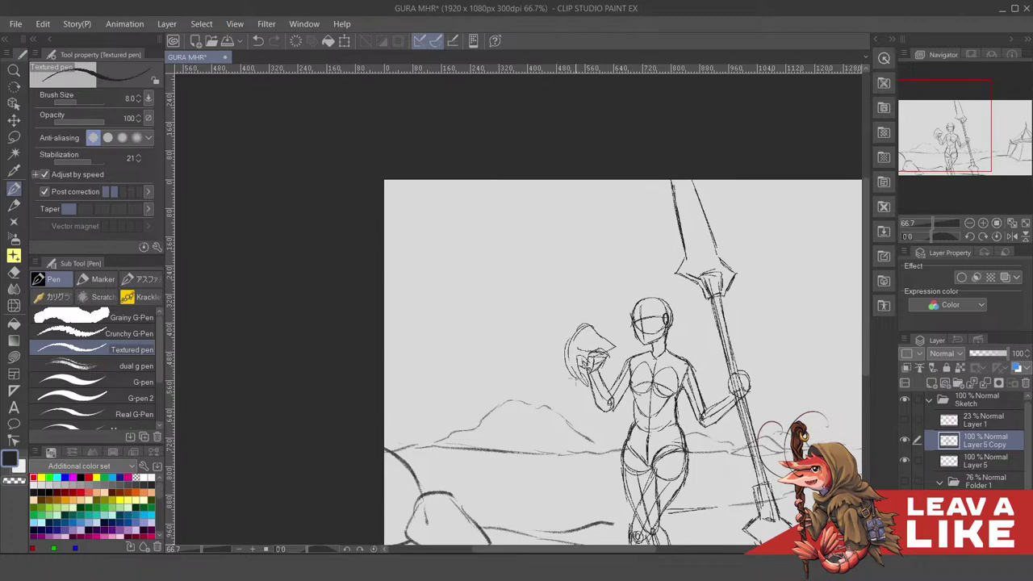
{"action": "left_click_drag", "start_coordinate": [574, 378], "coordinate": [592, 408]}
{"action": "key", "text": "ctrl+z"}
{"action": "mouse_move", "coordinate": [594, 406]}
{"action": "left_mouse_down"}
{"action": "mouse_move", "coordinate": [602, 436]}
{"action": "mouse_move", "coordinate": [628, 403]}
{"action": "left_mouse_up"}
{"action": "left_click_drag", "start_coordinate": [626, 335], "coordinate": [622, 351]}
{"action": "scroll", "coordinate": [679, 344], "scroll_direction": "up", "scroll_amount": 1}
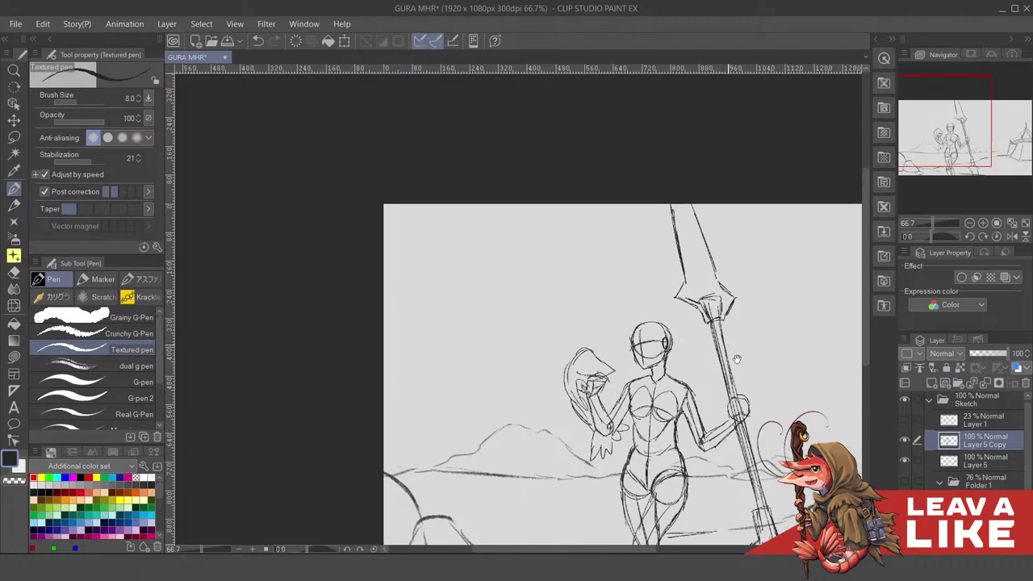
{"action": "scroll", "coordinate": [734, 377], "scroll_direction": "down", "scroll_amount": 3}
{"action": "scroll", "coordinate": [737, 325], "scroll_direction": "up", "scroll_amount": 1}
{"action": "scroll", "coordinate": [738, 325], "scroll_direction": "down", "scroll_amount": 4}
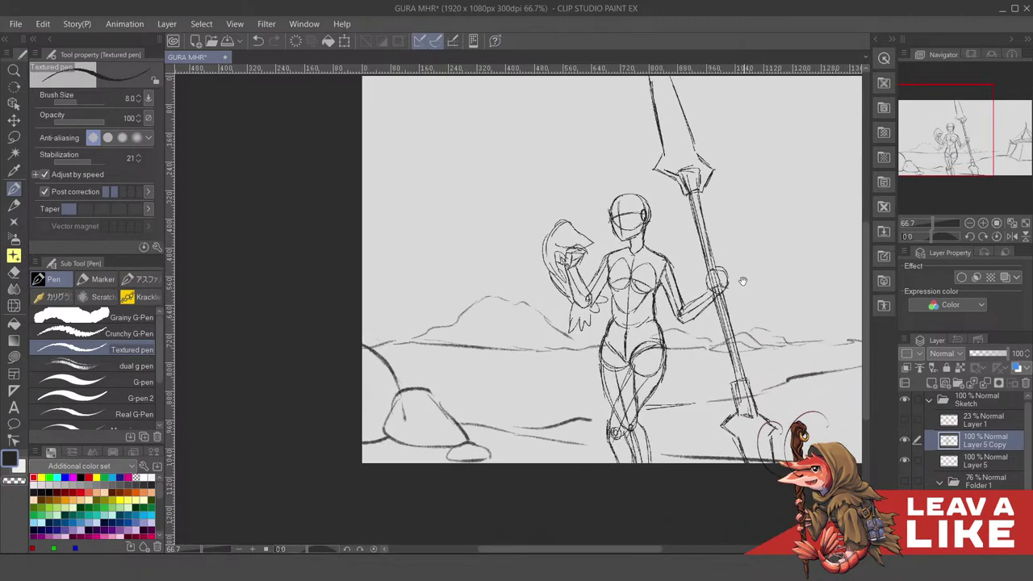
{"action": "scroll", "coordinate": [725, 326], "scroll_direction": "up", "scroll_amount": 1}
{"action": "scroll", "coordinate": [732, 263], "scroll_direction": "up", "scroll_amount": 2}
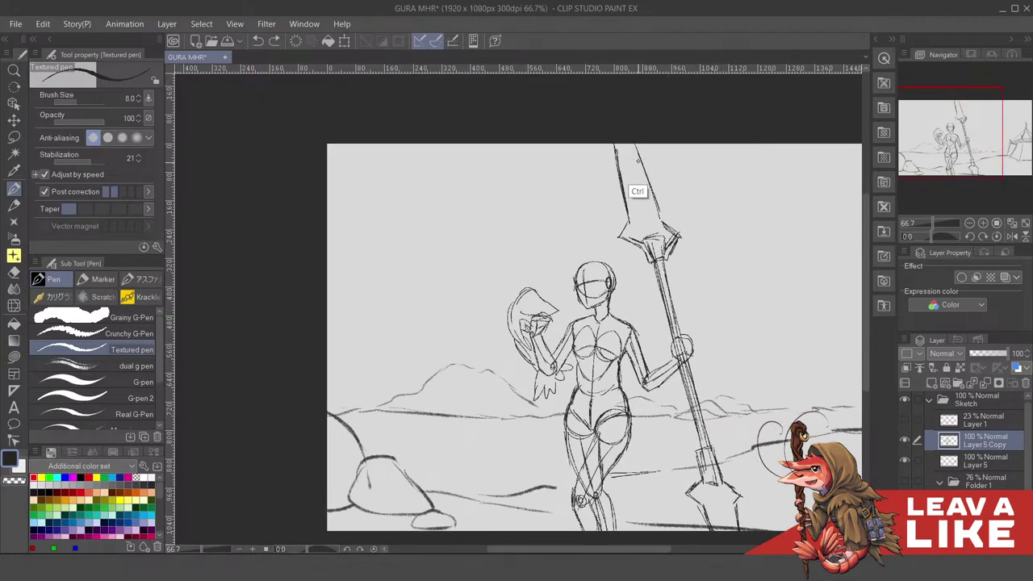
{"action": "scroll", "coordinate": [734, 218], "scroll_direction": "down", "scroll_amount": 1}
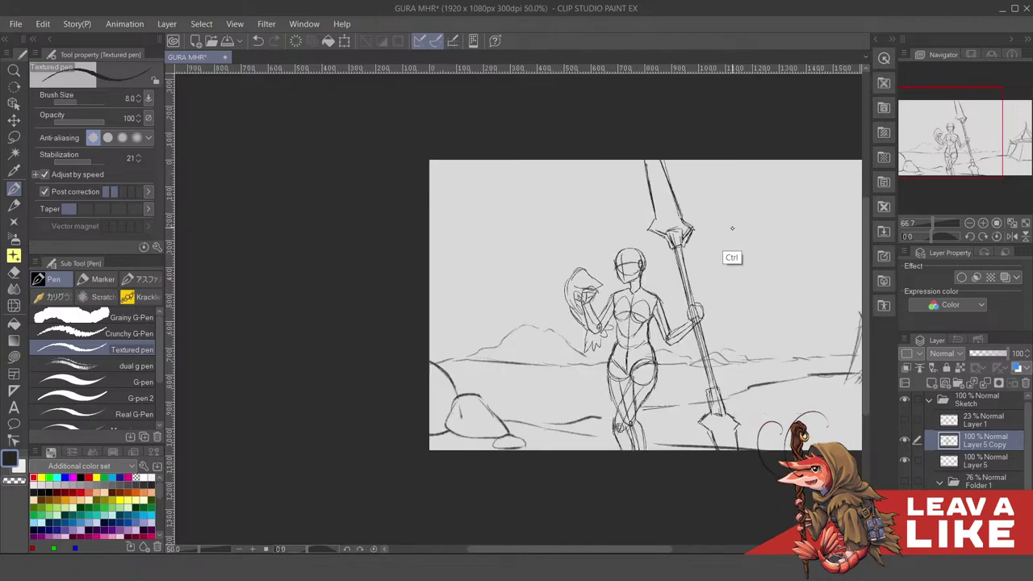
{"action": "scroll", "coordinate": [731, 174], "scroll_direction": "down", "scroll_amount": 1}
{"action": "scroll", "coordinate": [781, 323], "scroll_direction": "up", "scroll_amount": 1}
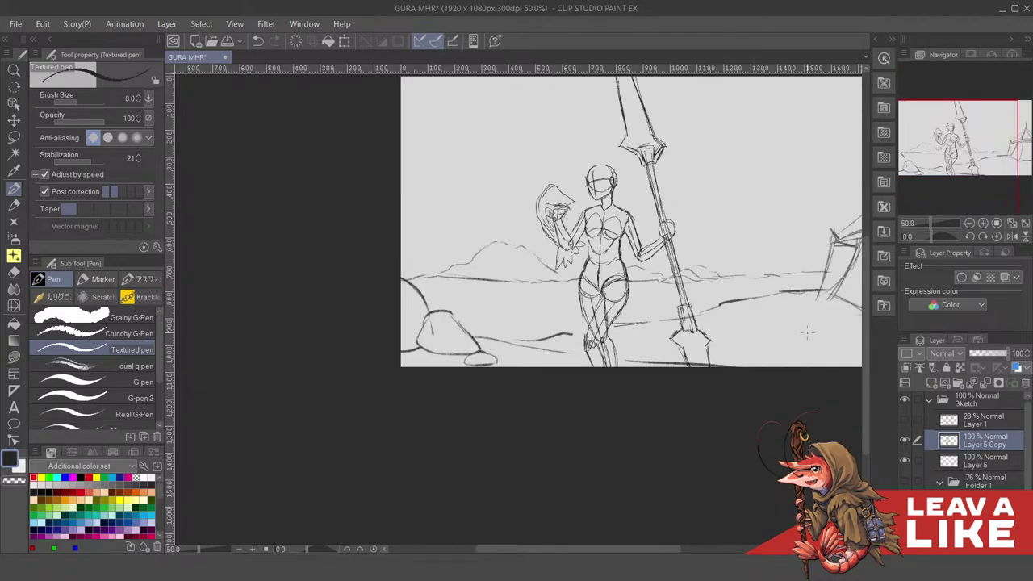
{"action": "left_click_drag", "start_coordinate": [801, 347], "coordinate": [780, 375]}
{"action": "mouse_move", "coordinate": [457, 312]}
{"action": "left_mouse_down"}
{"action": "mouse_move", "coordinate": [543, 324]}
{"action": "mouse_move", "coordinate": [521, 354]}
{"action": "mouse_move", "coordinate": [599, 394]}
{"action": "left_mouse_up"}
{"action": "left_click_drag", "start_coordinate": [542, 371], "coordinate": [616, 397]}
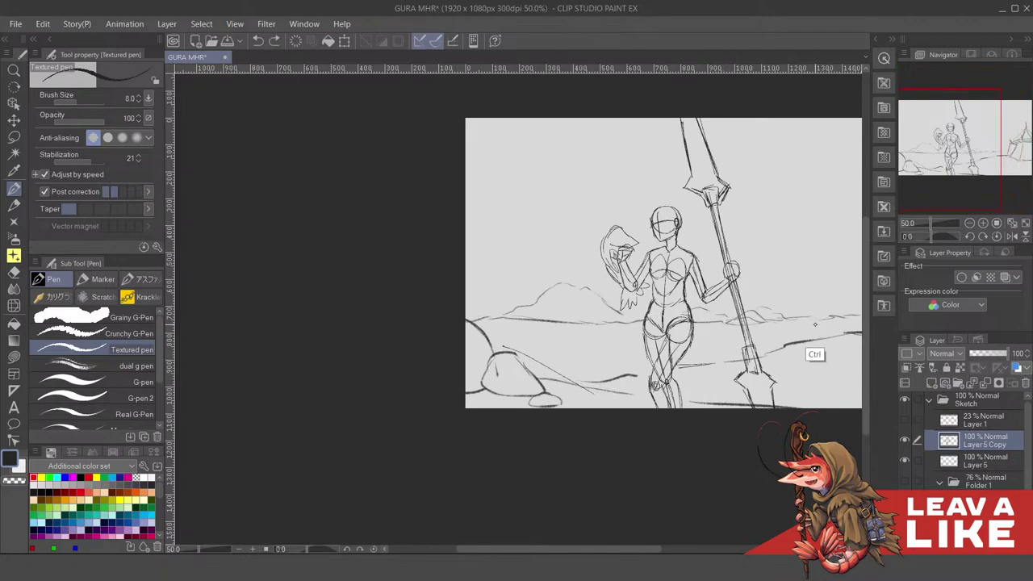
{"action": "key", "text": "ctrl+z"}
{"action": "key", "text": "ctrl+z"}
Draw sloping ground lines on Layer 5 from the foreground rock down past the figure's legs
{"action": "left_click", "coordinate": [984, 460]}
{"action": "mouse_move", "coordinate": [500, 345]}
{"action": "left_mouse_down"}
{"action": "mouse_move", "coordinate": [595, 403]}
{"action": "mouse_move", "coordinate": [555, 370]}
{"action": "mouse_move", "coordinate": [633, 394]}
{"action": "left_mouse_up"}
{"action": "key", "text": "ctrl+z"}
{"action": "mouse_move", "coordinate": [565, 376]}
{"action": "left_mouse_down"}
{"action": "mouse_move", "coordinate": [650, 400]}
{"action": "mouse_move", "coordinate": [712, 401]}
{"action": "left_mouse_up"}
{"action": "left_click_drag", "start_coordinate": [791, 384], "coordinate": [712, 387]}
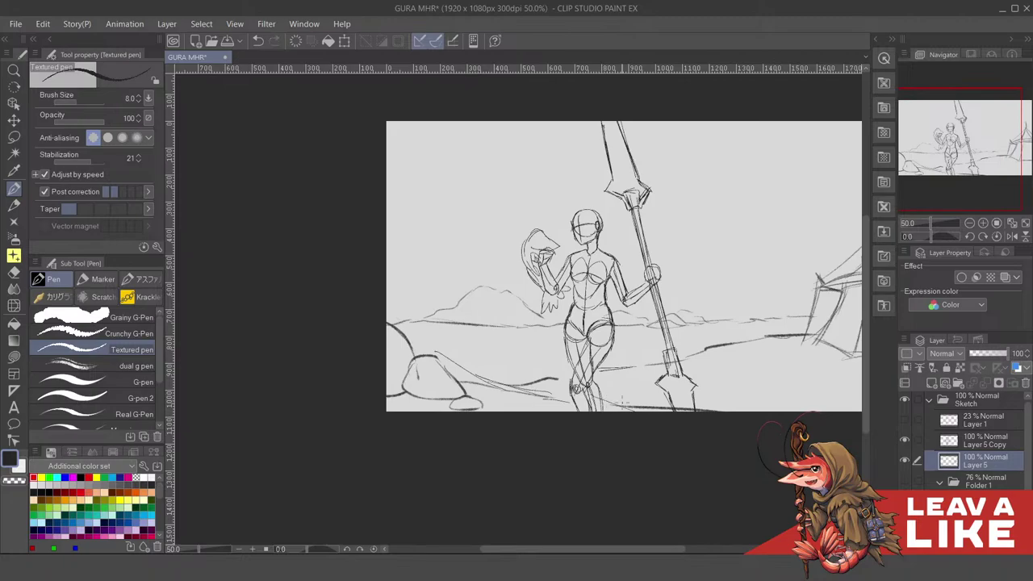
Show Folder 1 with the rough values and perspective grid again
{"action": "left_click_drag", "start_coordinate": [827, 407], "coordinate": [740, 431]}
{"action": "left_click_drag", "start_coordinate": [822, 361], "coordinate": [805, 374]}
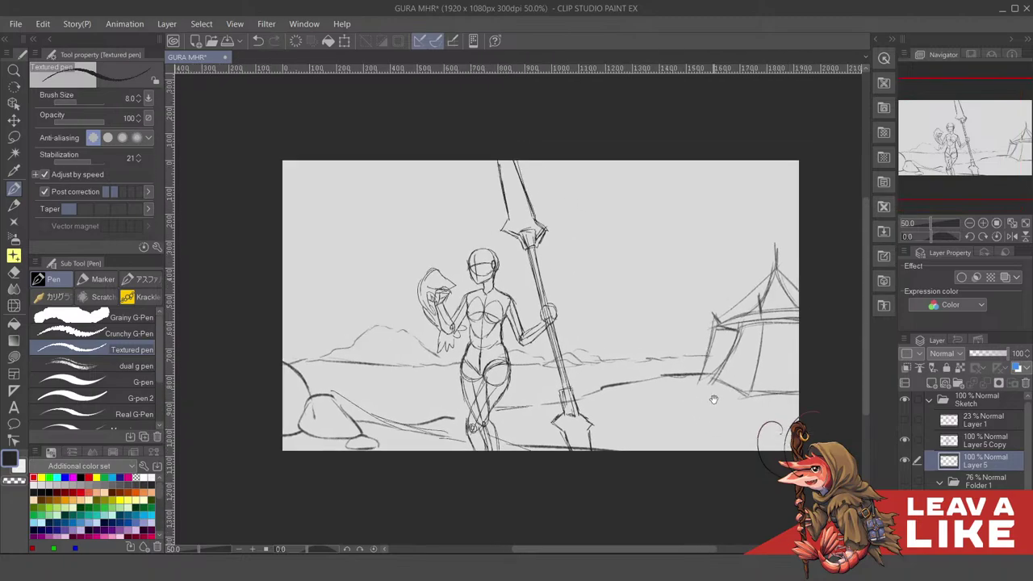
{"action": "left_click_drag", "start_coordinate": [742, 402], "coordinate": [723, 385]}
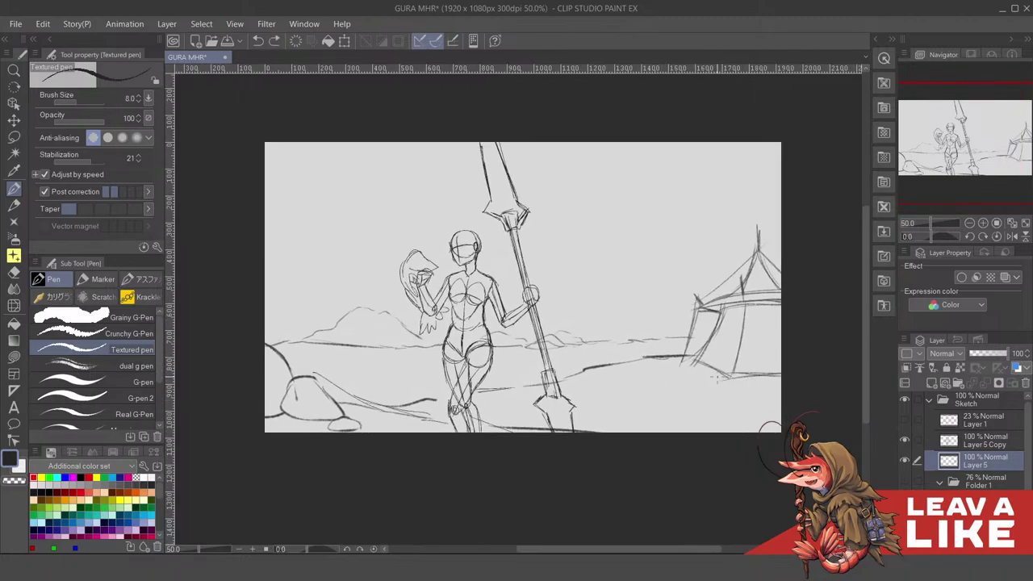
{"action": "left_click_drag", "start_coordinate": [803, 372], "coordinate": [804, 386]}
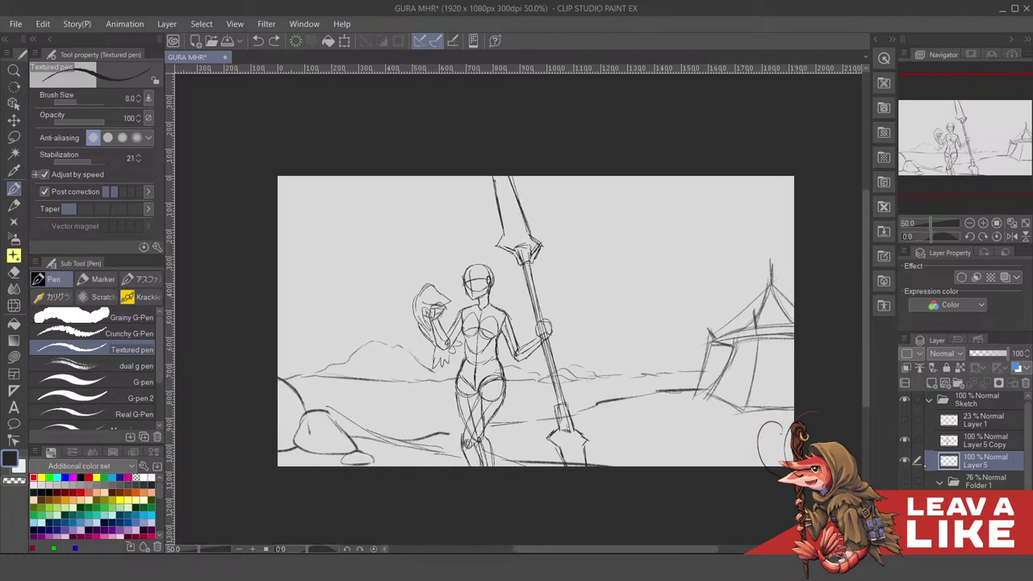
{"action": "left_click", "coordinate": [904, 482]}
{"action": "left_click_drag", "start_coordinate": [736, 347], "coordinate": [732, 357]}
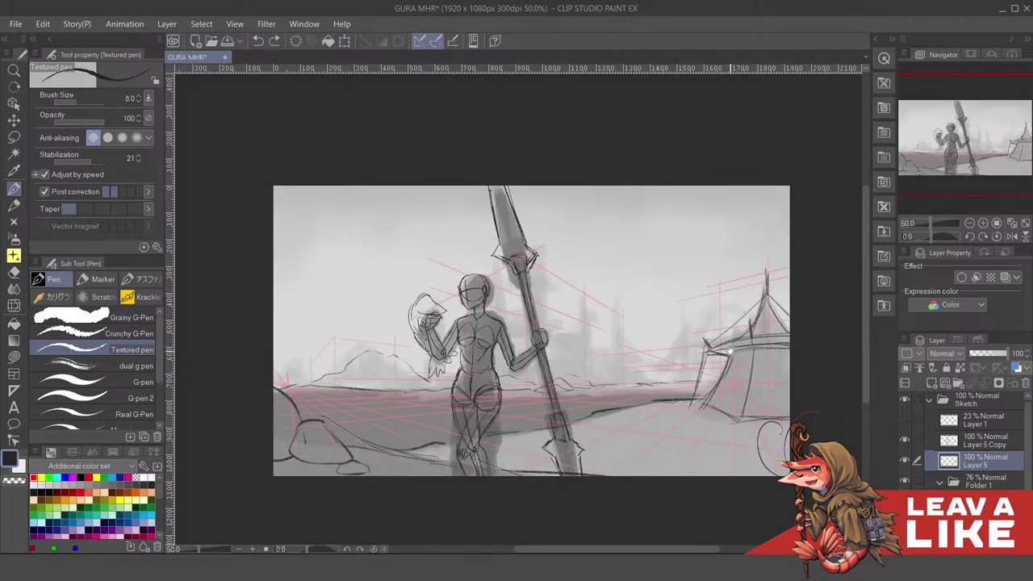
Save the illustration
{"action": "key", "text": "ctrl+s"}
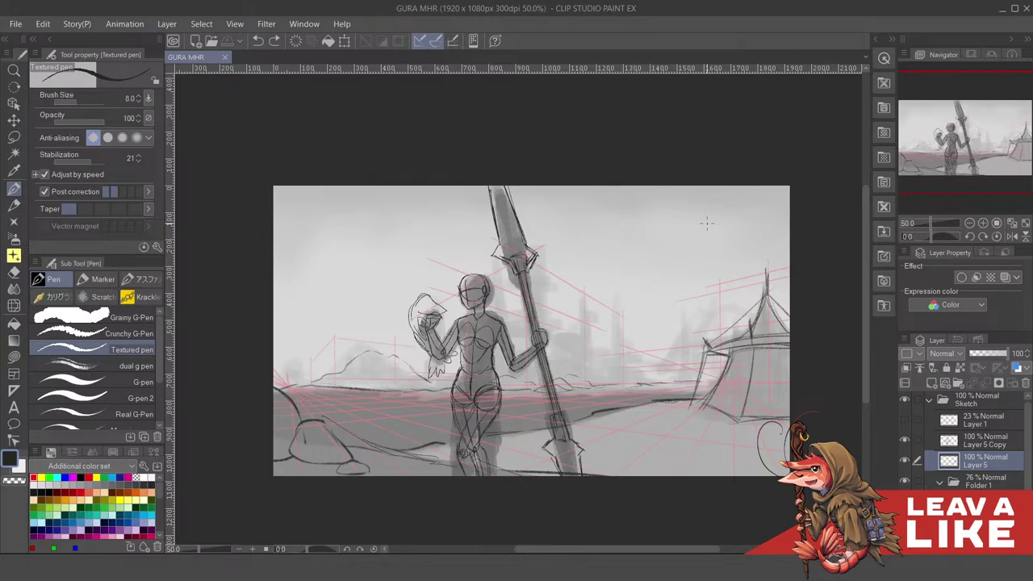
{"action": "mouse_move", "coordinate": [613, 569]}
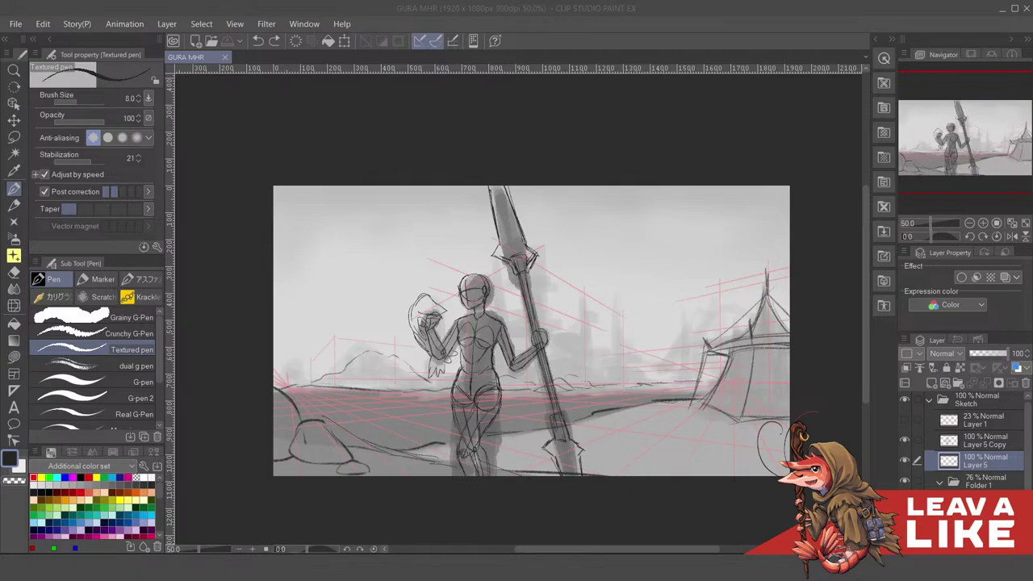
{"action": "left_click", "coordinate": [813, 207]}
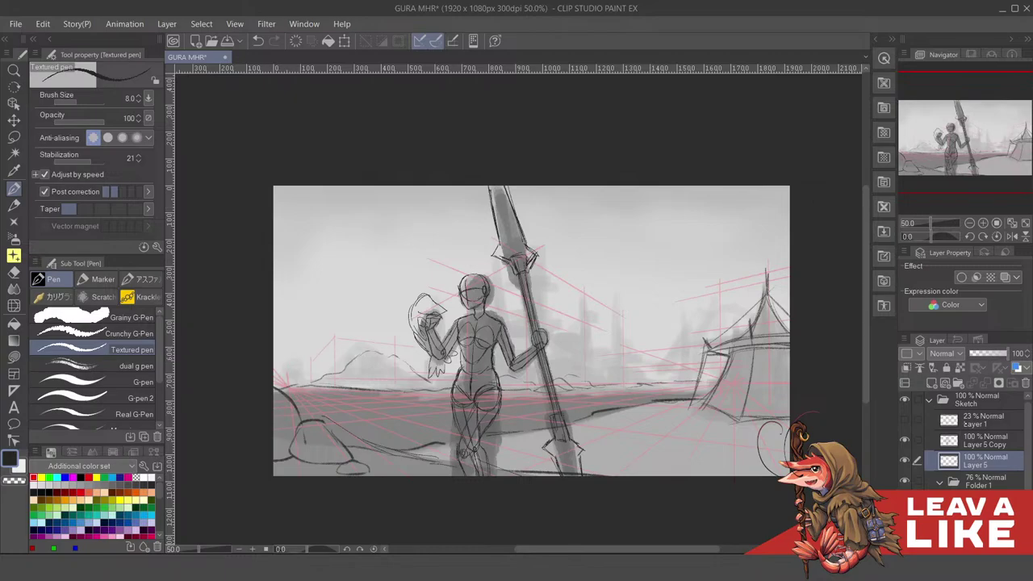
On Layer 5 Copy, draw two long curved antenna-like lines rising above the shape around the figure's raised hand
{"action": "left_click", "coordinate": [968, 439]}
{"action": "scroll", "coordinate": [426, 305], "scroll_direction": "down", "scroll_amount": 6}
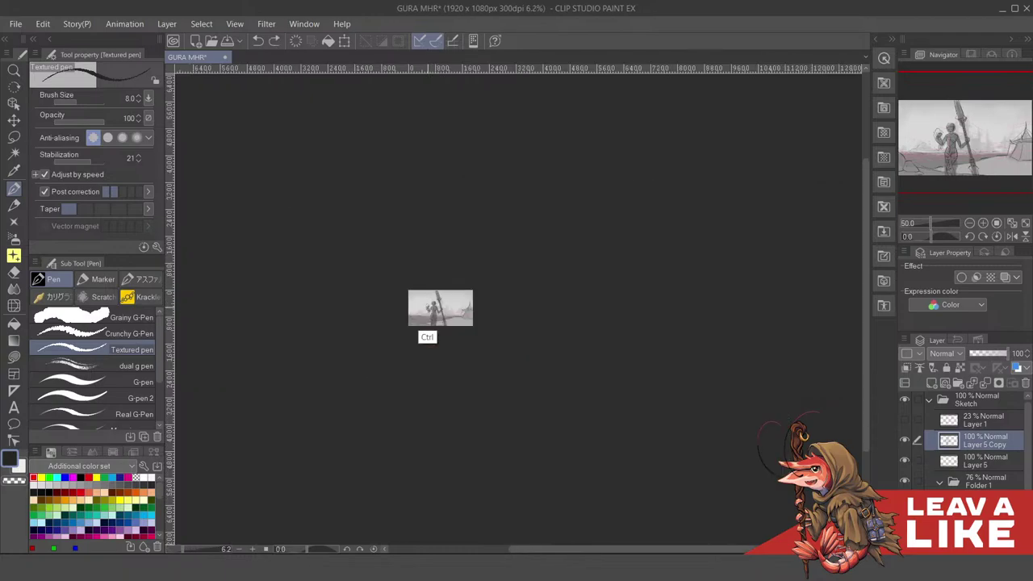
{"action": "scroll", "coordinate": [473, 327], "scroll_direction": "up", "scroll_amount": 9}
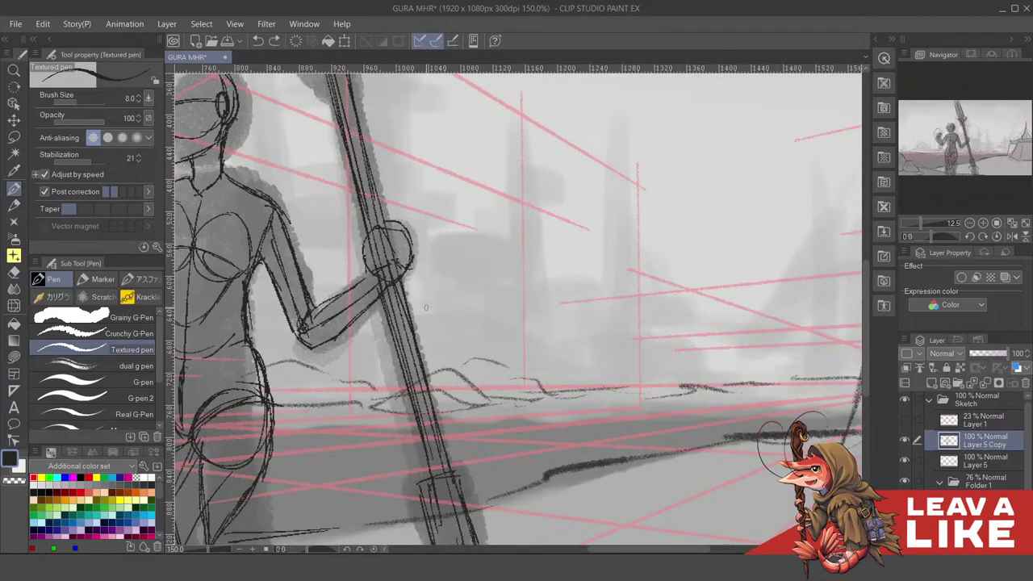
{"action": "scroll", "coordinate": [581, 302], "scroll_direction": "down", "scroll_amount": 3}
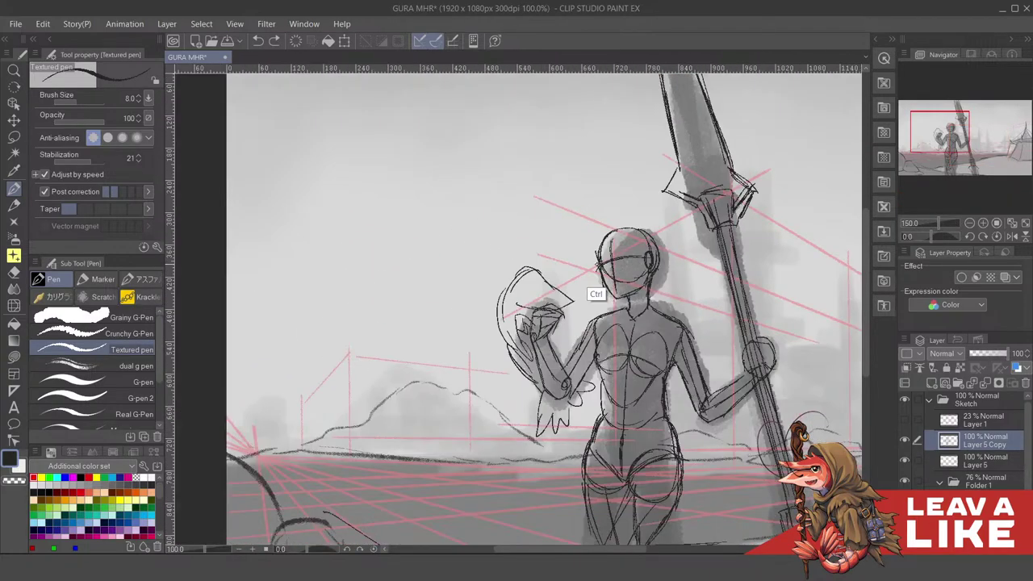
{"action": "left_click_drag", "start_coordinate": [557, 272], "coordinate": [470, 271]}
{"action": "key", "text": "ctrl+z"}
{"action": "mouse_move", "coordinate": [559, 275]}
{"action": "left_mouse_down"}
{"action": "mouse_move", "coordinate": [554, 259]}
{"action": "mouse_move", "coordinate": [500, 273]}
{"action": "left_mouse_up"}
{"action": "mouse_move", "coordinate": [571, 288]}
{"action": "left_mouse_down"}
{"action": "mouse_move", "coordinate": [576, 247]}
{"action": "mouse_move", "coordinate": [541, 224]}
{"action": "left_mouse_up"}
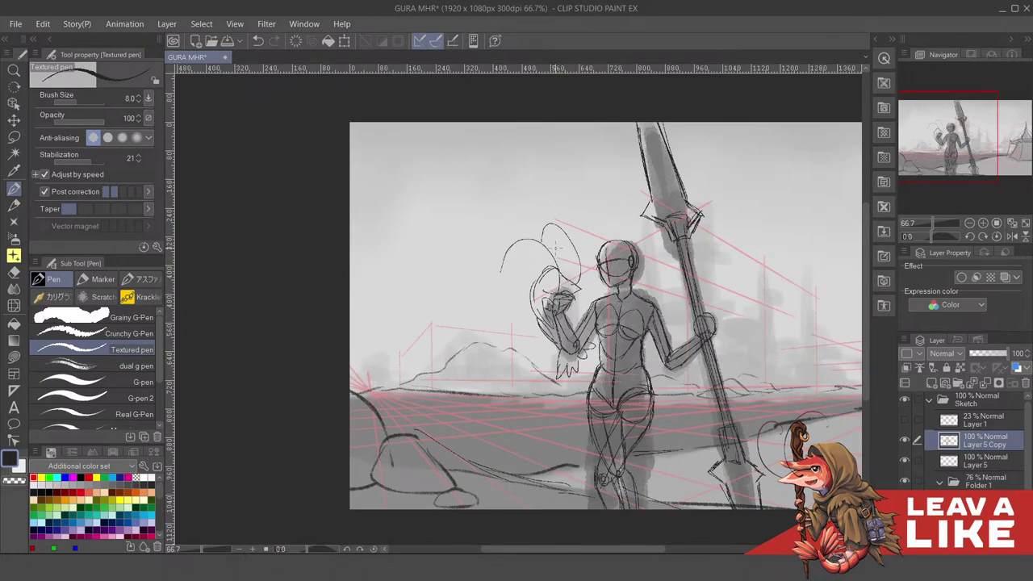
{"action": "key", "text": "ctrl+z"}
{"action": "mouse_move", "coordinate": [571, 288]}
{"action": "left_mouse_down"}
{"action": "mouse_move", "coordinate": [585, 253]}
{"action": "mouse_move", "coordinate": [550, 260]}
{"action": "left_mouse_up"}
Make Layer 5 the active layer for sketching the background
{"action": "left_click_drag", "start_coordinate": [654, 219], "coordinate": [581, 258]}
{"action": "left_click_drag", "start_coordinate": [744, 279], "coordinate": [617, 272]}
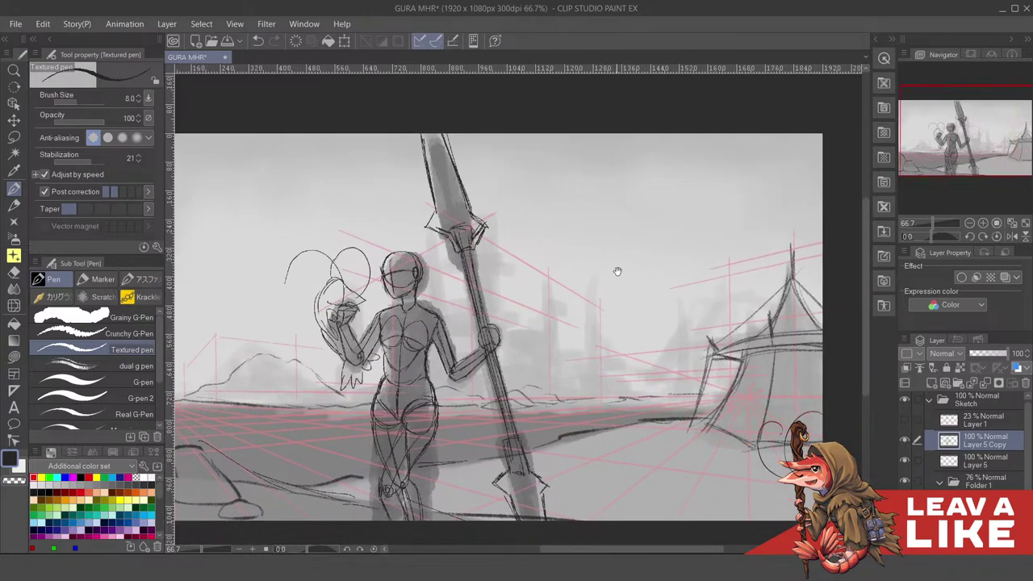
{"action": "left_click", "coordinate": [951, 463]}
{"action": "left_click_drag", "start_coordinate": [615, 236], "coordinate": [615, 379]}
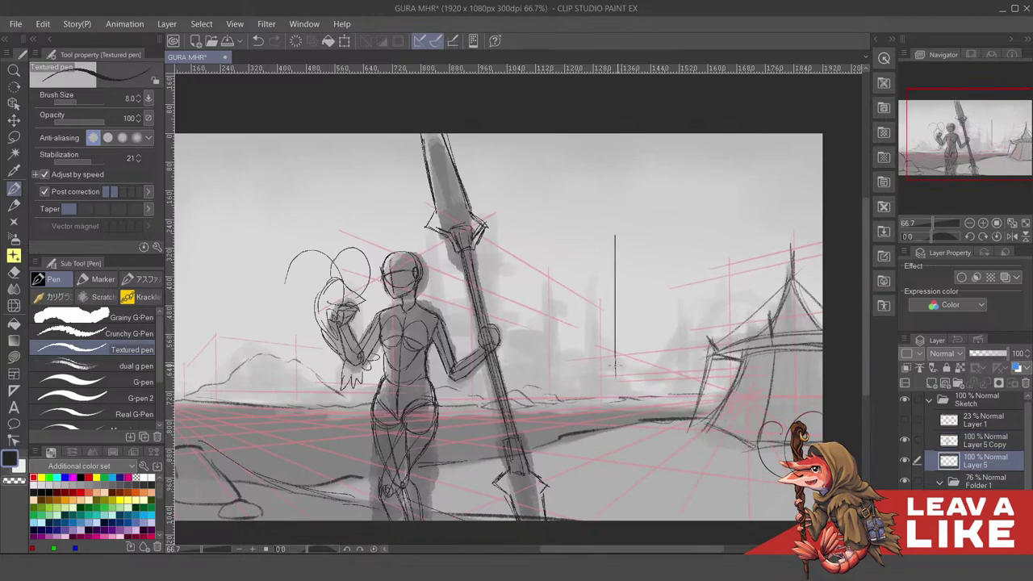
{"action": "left_click_drag", "start_coordinate": [644, 325], "coordinate": [629, 330]}
{"action": "left_click_drag", "start_coordinate": [727, 376], "coordinate": [723, 353]}
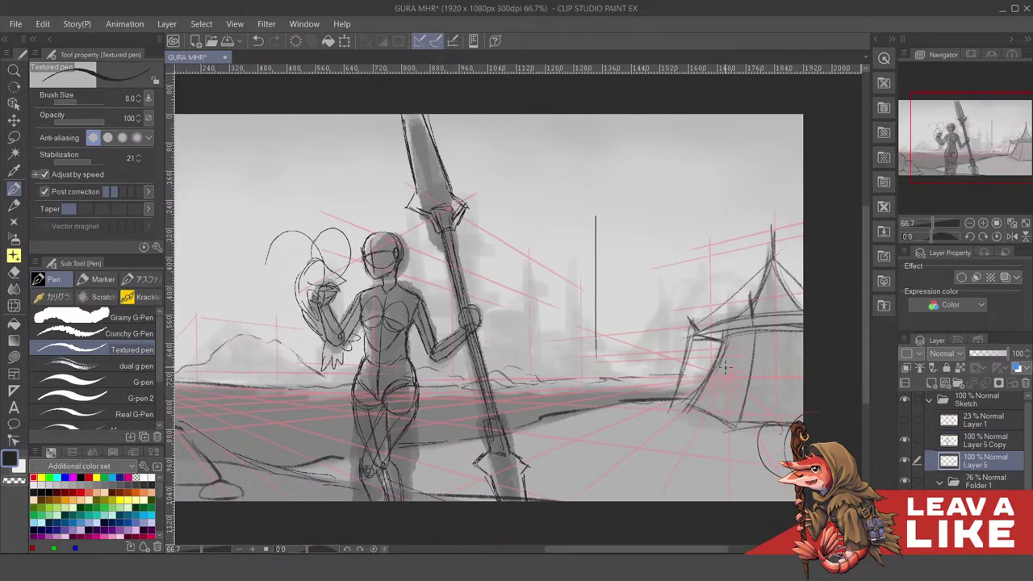
{"action": "left_click_drag", "start_coordinate": [647, 347], "coordinate": [655, 359]}
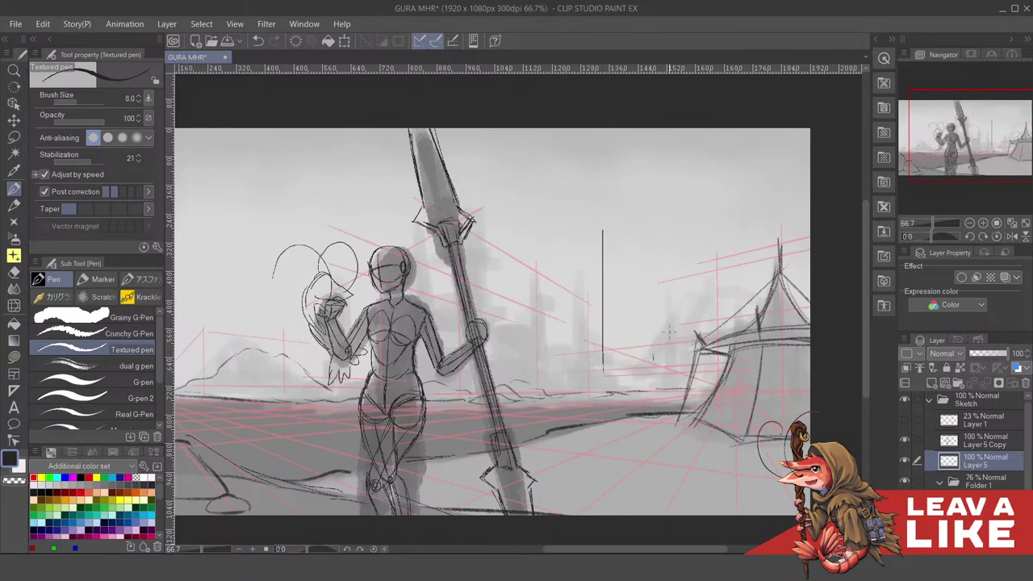
{"action": "key", "text": "ctrl+z"}
{"action": "mouse_move", "coordinate": [652, 340]}
{"action": "left_mouse_down"}
{"action": "mouse_move", "coordinate": [647, 362]}
{"action": "mouse_move", "coordinate": [611, 387]}
{"action": "mouse_move", "coordinate": [592, 374]}
{"action": "left_mouse_up"}
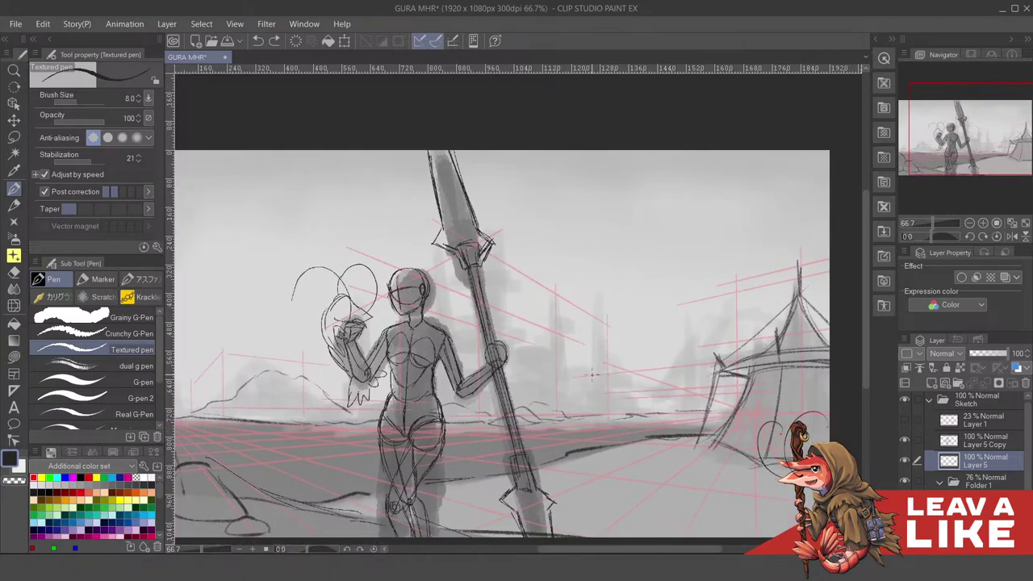
Using the Pencil sub tool, sketch a narrow pointed spire on the distant horizon between the spear and the tent
{"action": "left_click", "coordinate": [106, 279]}
{"action": "left_click", "coordinate": [55, 279]}
{"action": "key", "text": "p"}
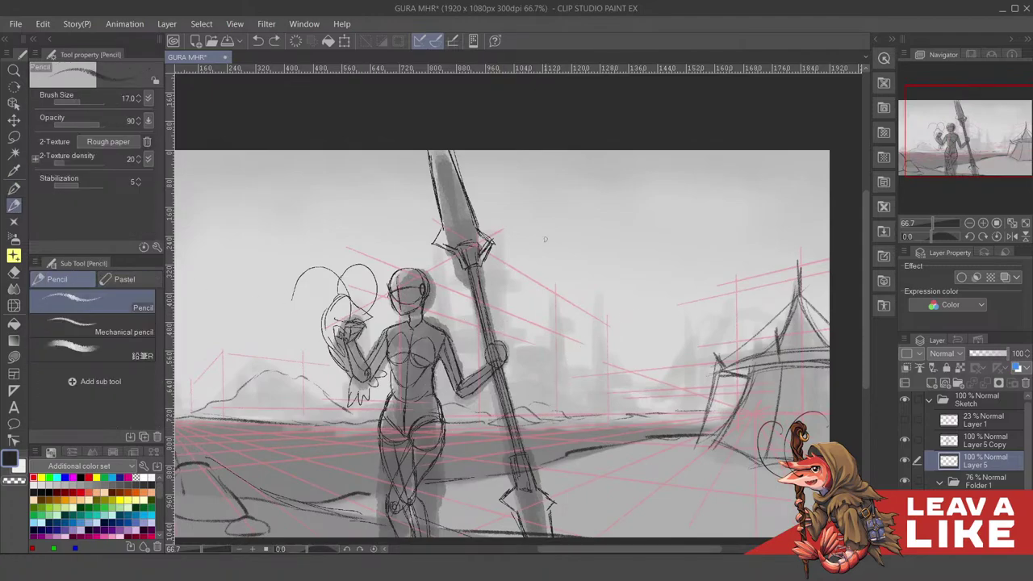
{"action": "left_click_drag", "start_coordinate": [601, 393], "coordinate": [624, 309]}
{"action": "left_click_drag", "start_coordinate": [623, 230], "coordinate": [633, 273]}
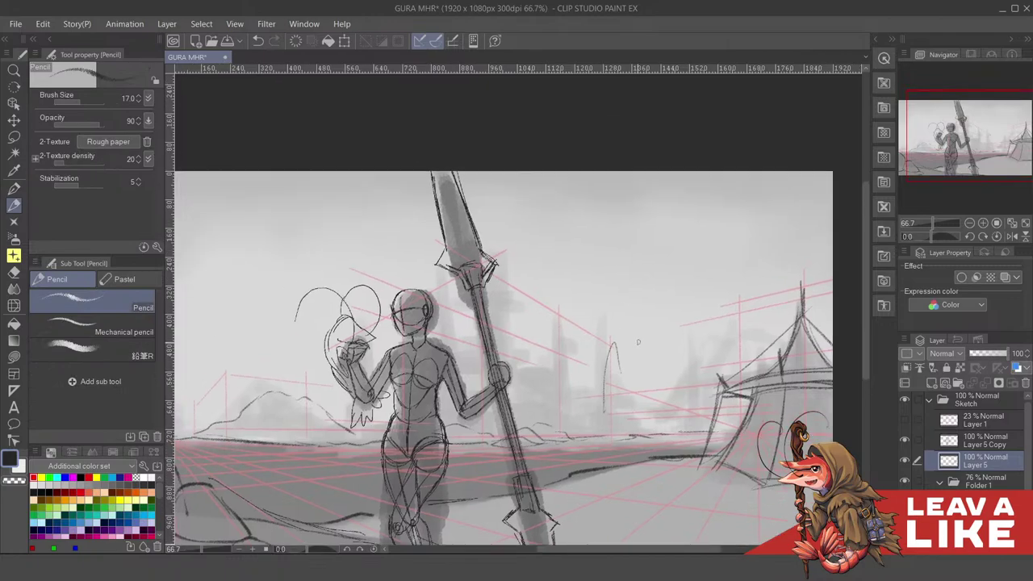
{"action": "left_click_drag", "start_coordinate": [728, 325], "coordinate": [723, 330]}
{"action": "left_click_drag", "start_coordinate": [657, 362], "coordinate": [681, 326]}
{"action": "key", "text": "ctrl+z"}
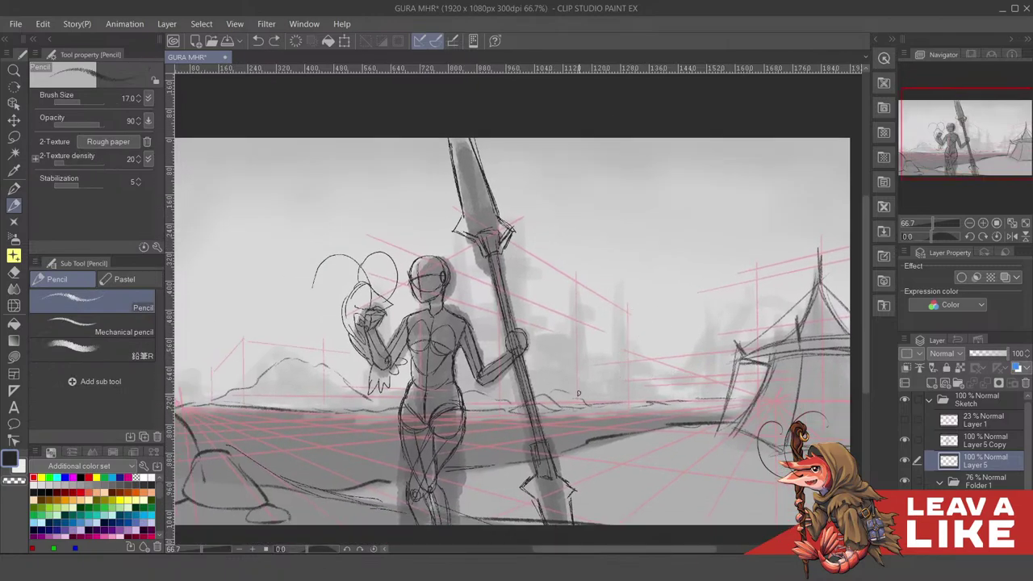
{"action": "left_click_drag", "start_coordinate": [598, 331], "coordinate": [619, 397]}
{"action": "left_click_drag", "start_coordinate": [674, 150], "coordinate": [670, 153]}
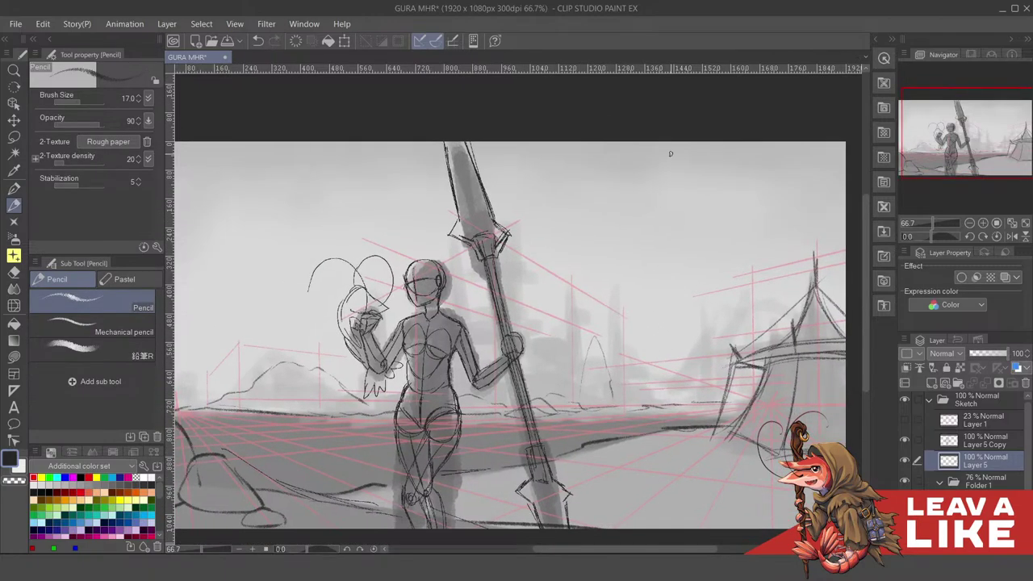
{"action": "mouse_move", "coordinate": [648, 341]}
{"action": "left_mouse_down"}
{"action": "mouse_move", "coordinate": [641, 362]}
{"action": "mouse_move", "coordinate": [615, 370]}
{"action": "mouse_move", "coordinate": [593, 265]}
{"action": "left_mouse_up"}
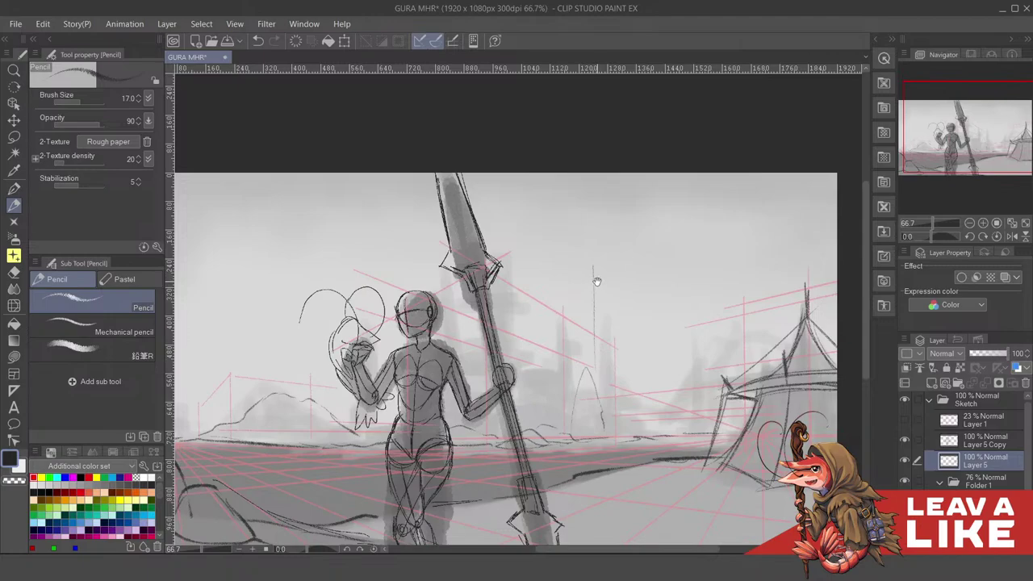
{"action": "left_click_drag", "start_coordinate": [596, 322], "coordinate": [595, 326]}
{"action": "key", "text": "ctrl+z"}
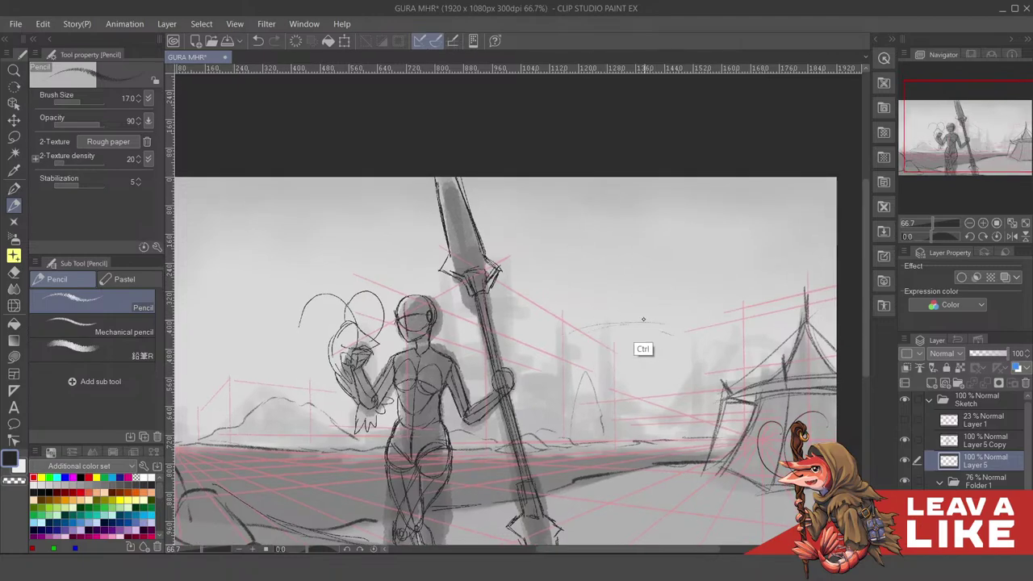
{"action": "left_click_drag", "start_coordinate": [672, 339], "coordinate": [596, 326]}
{"action": "key", "text": "ctrl+z"}
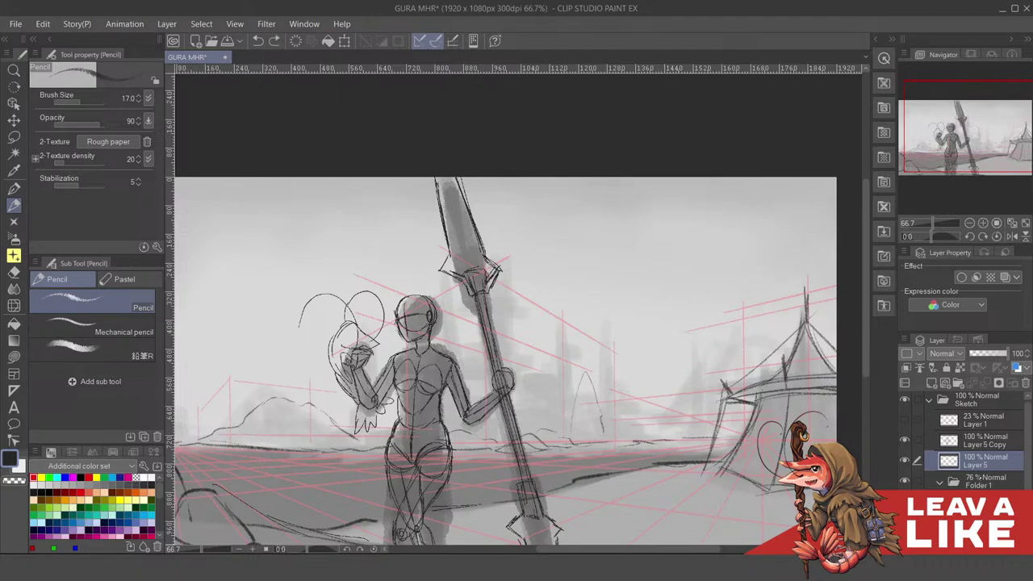
Activate the layer with the perspective ruler and set the Textured pen's drawing colour to red
{"action": "key", "text": "p"}
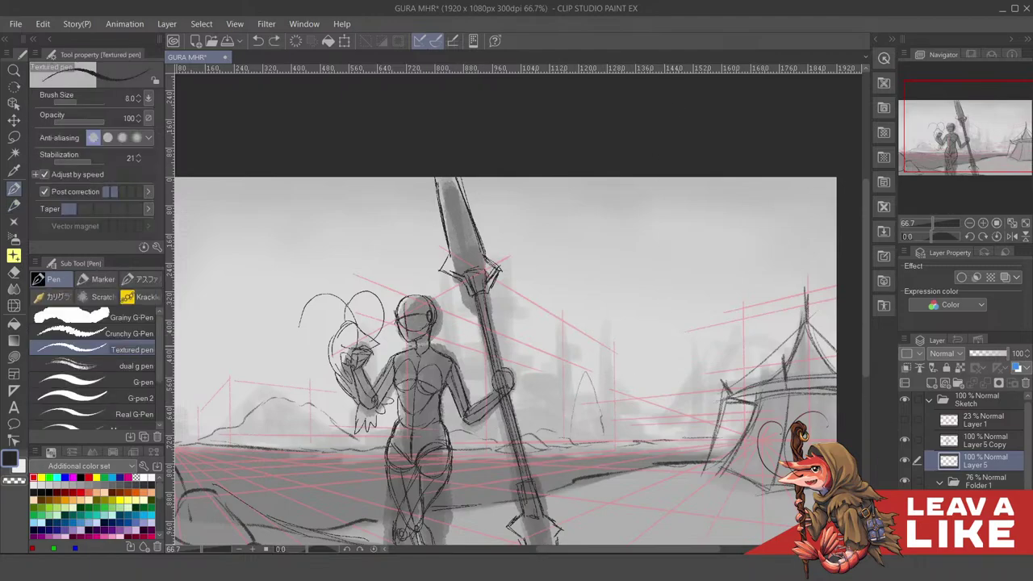
{"action": "left_click_drag", "start_coordinate": [681, 359], "coordinate": [681, 368]}
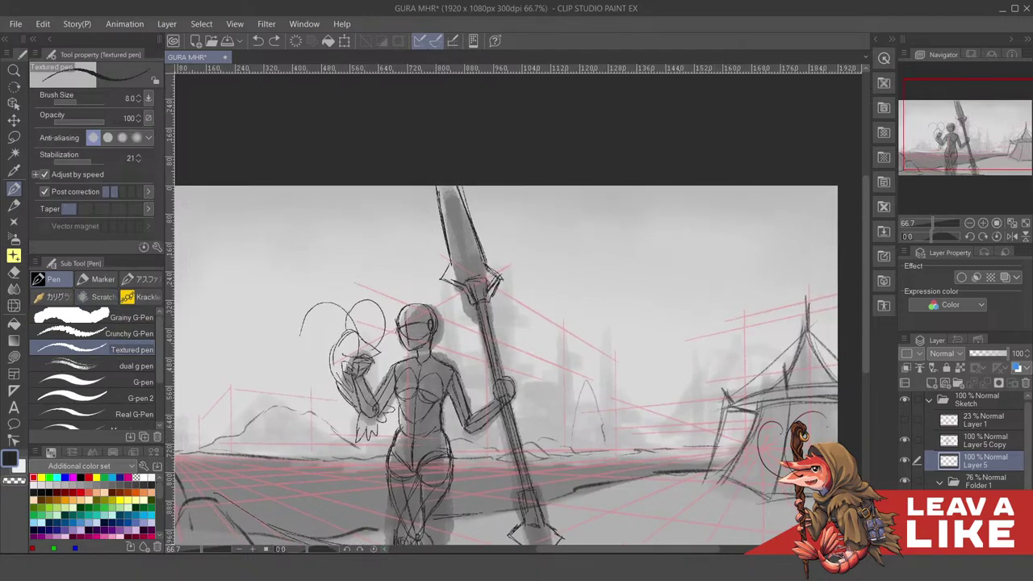
{"action": "left_click", "coordinate": [983, 519]}
{"action": "key", "text": "ctrl+z"}
{"action": "key", "text": "ctrl+z"}
{"action": "key", "text": "ctrl+y"}
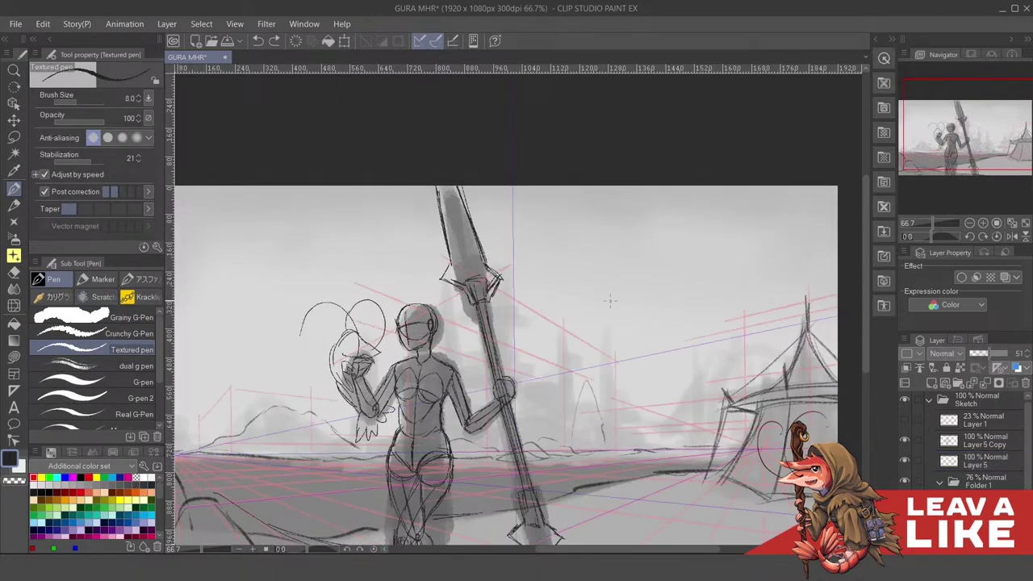
{"action": "left_click_drag", "start_coordinate": [575, 309], "coordinate": [728, 256]}
{"action": "key", "text": "ctrl+z"}
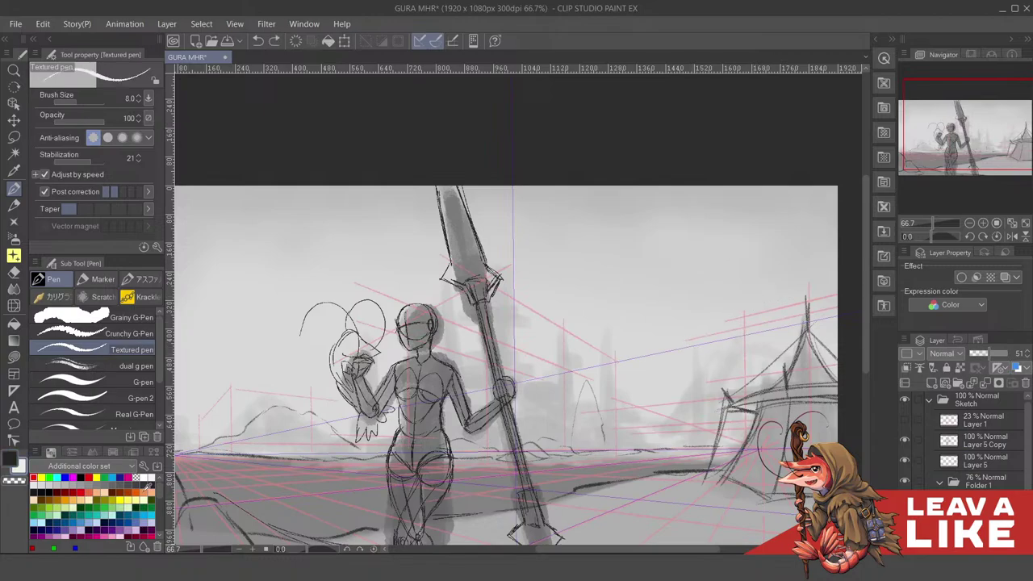
{"action": "left_click", "coordinate": [34, 478]}
Draw red converging perspective guide lines for a tall background building in the sky between the spear and the tent
{"action": "mouse_move", "coordinate": [573, 296]}
{"action": "left_mouse_down"}
{"action": "mouse_move", "coordinate": [726, 269]}
{"action": "mouse_move", "coordinate": [740, 280]}
{"action": "mouse_move", "coordinate": [676, 236]}
{"action": "left_mouse_up"}
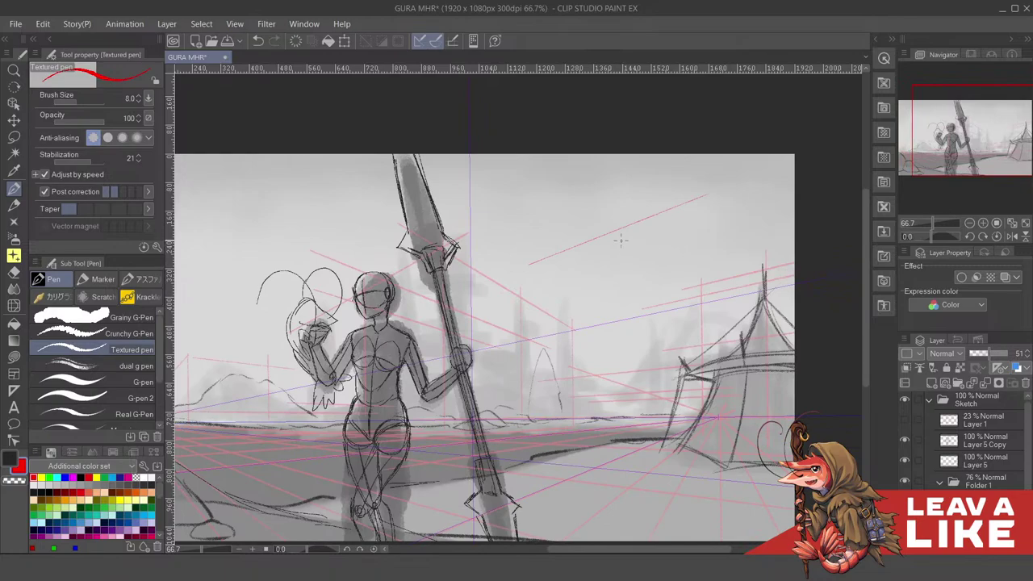
{"action": "left_click_drag", "start_coordinate": [621, 211], "coordinate": [647, 269]}
{"action": "left_click_drag", "start_coordinate": [519, 264], "coordinate": [645, 337]}
{"action": "left_click_drag", "start_coordinate": [596, 308], "coordinate": [723, 275]}
Add red vertical edges and shorter connecting perspective lines to block in the background building guides
{"action": "left_click_drag", "start_coordinate": [574, 260], "coordinate": [575, 339]}
{"action": "left_click_drag", "start_coordinate": [656, 252], "coordinate": [657, 334]}
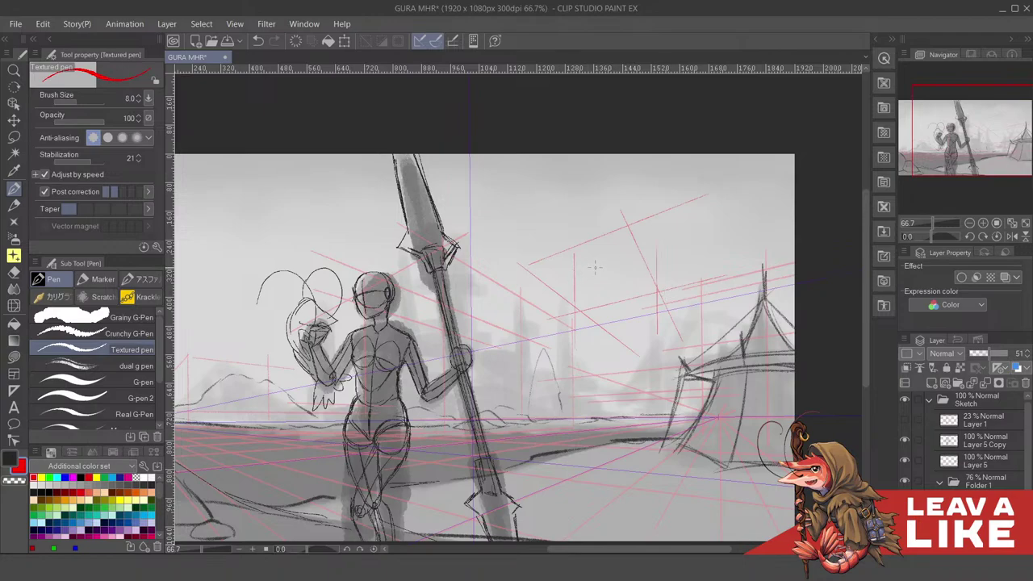
{"action": "left_click_drag", "start_coordinate": [623, 252], "coordinate": [624, 339]}
{"action": "mouse_move", "coordinate": [566, 258]}
{"action": "left_mouse_down"}
{"action": "mouse_move", "coordinate": [639, 234]}
{"action": "mouse_move", "coordinate": [651, 284]}
{"action": "left_mouse_up"}
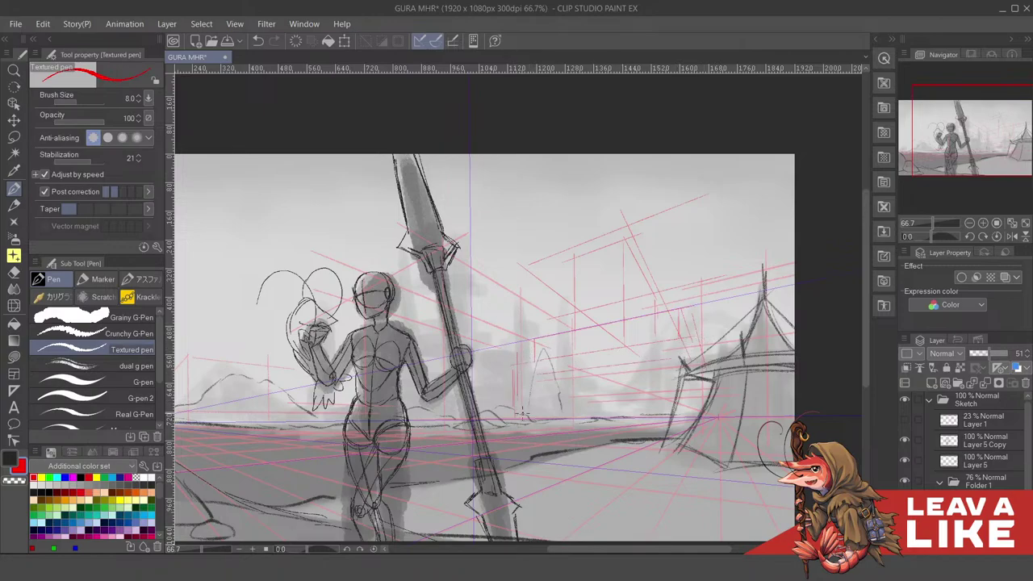
Make Layer 5 active again and toggle layer visibility to check what is drawn on it, leaving it shown
{"action": "left_click_drag", "start_coordinate": [635, 376], "coordinate": [653, 384]}
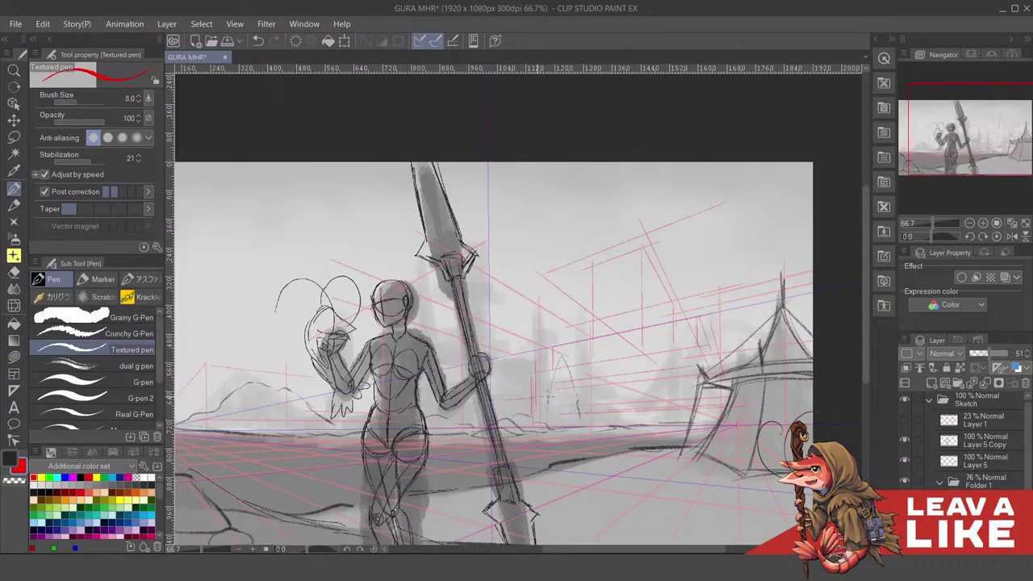
{"action": "scroll", "coordinate": [508, 395], "scroll_direction": "up", "scroll_amount": 2}
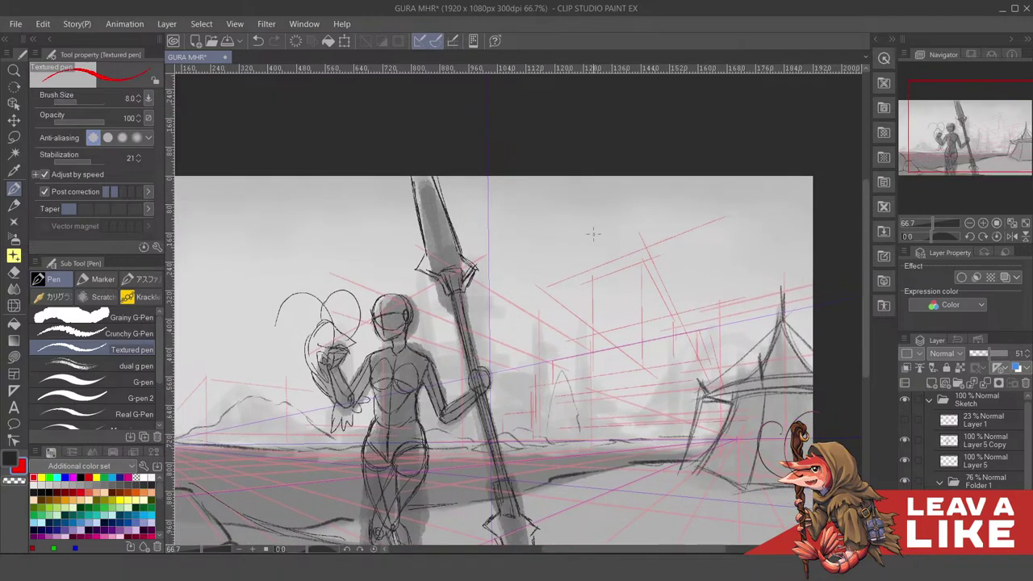
{"action": "scroll", "coordinate": [750, 242], "scroll_direction": "down", "scroll_amount": 1}
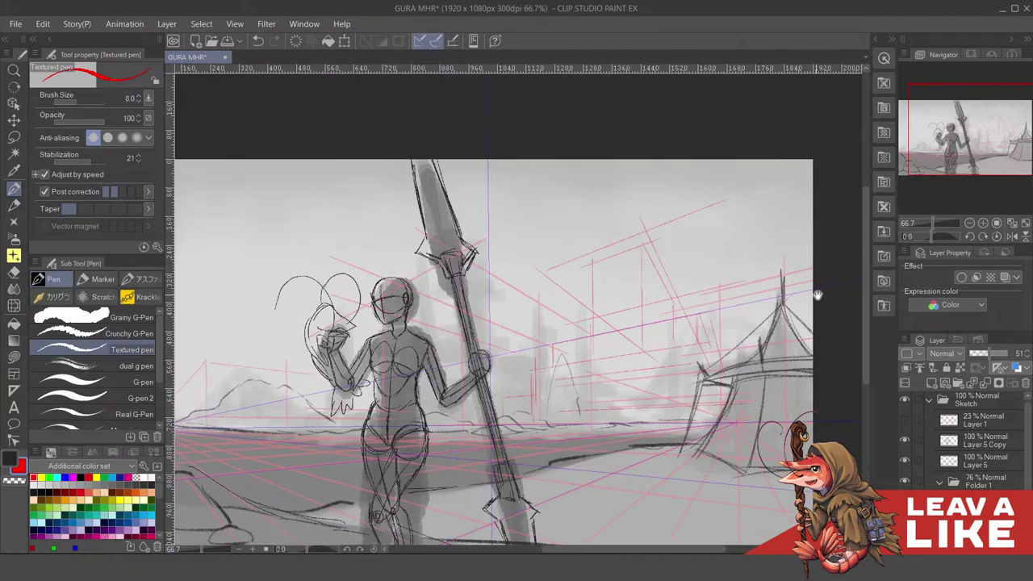
{"action": "scroll", "coordinate": [807, 282], "scroll_direction": "right", "scroll_amount": 3}
{"action": "left_click", "coordinate": [960, 461]}
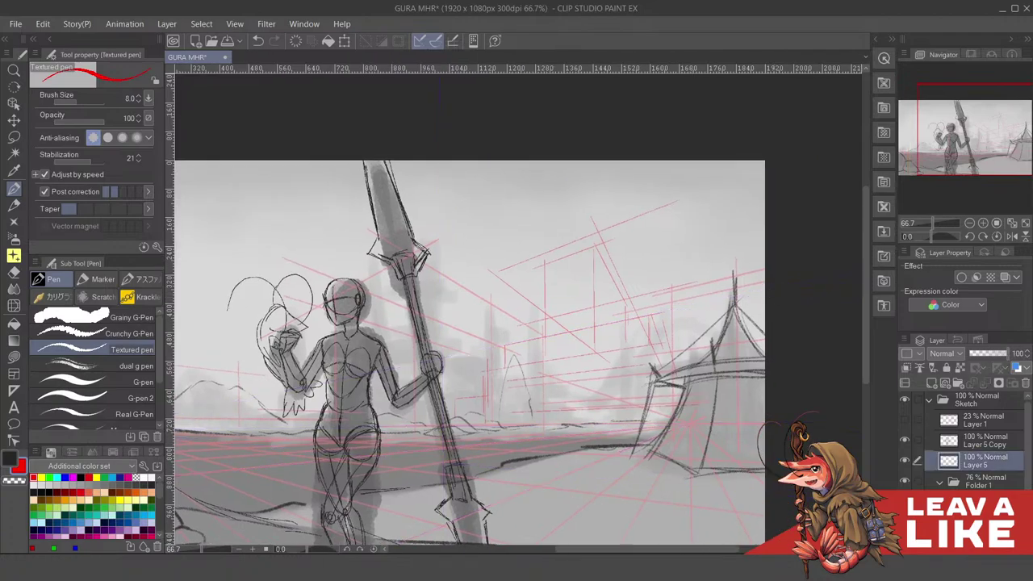
{"action": "left_click", "coordinate": [905, 460]}
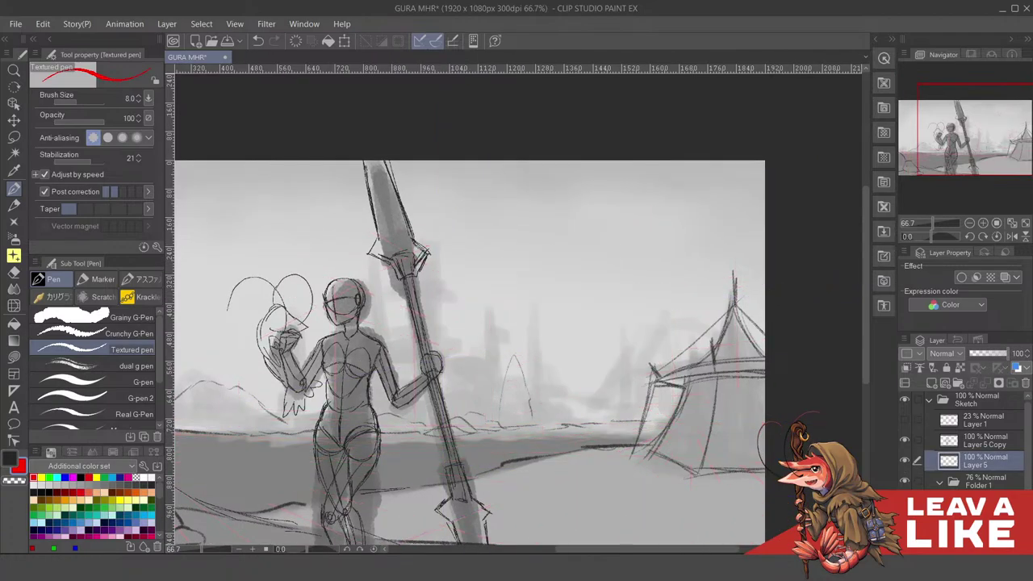
{"action": "left_click", "coordinate": [905, 460]}
{"action": "left_click", "coordinate": [905, 460]}
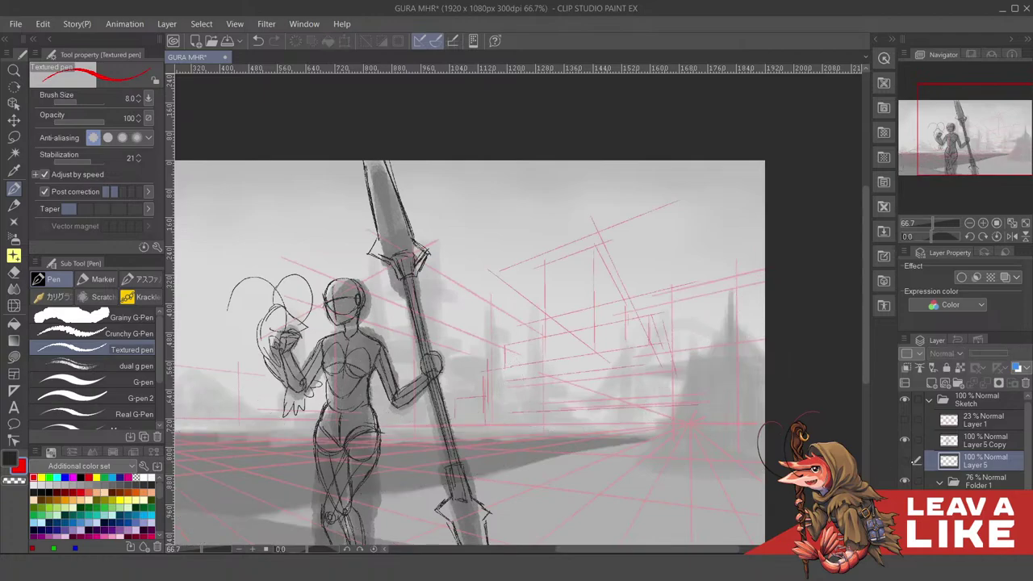
{"action": "left_click", "coordinate": [905, 460]}
Swap back to the dark drawing colour and switch to the Pencil
{"action": "mouse_move", "coordinate": [604, 429]}
{"action": "left_mouse_down"}
{"action": "mouse_move", "coordinate": [676, 426]}
{"action": "mouse_move", "coordinate": [676, 467]}
{"action": "left_mouse_up"}
{"action": "key", "text": "x"}
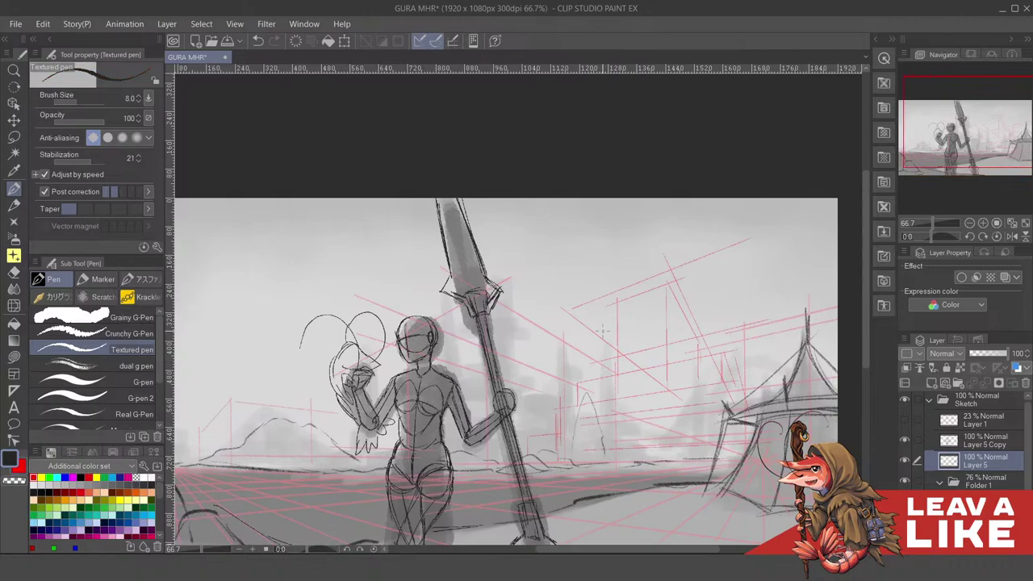
{"action": "key", "text": "p"}
{"action": "mouse_move", "coordinate": [677, 302]}
{"action": "left_mouse_down"}
{"action": "mouse_move", "coordinate": [647, 375]}
{"action": "mouse_move", "coordinate": [681, 232]}
{"action": "mouse_move", "coordinate": [697, 336]}
{"action": "mouse_move", "coordinate": [725, 321]}
{"action": "left_mouse_up"}
{"action": "key", "text": "ctrl+z"}
{"action": "mouse_move", "coordinate": [718, 242]}
{"action": "left_mouse_down"}
{"action": "mouse_move", "coordinate": [719, 280]}
{"action": "mouse_move", "coordinate": [767, 126]}
{"action": "left_mouse_up"}
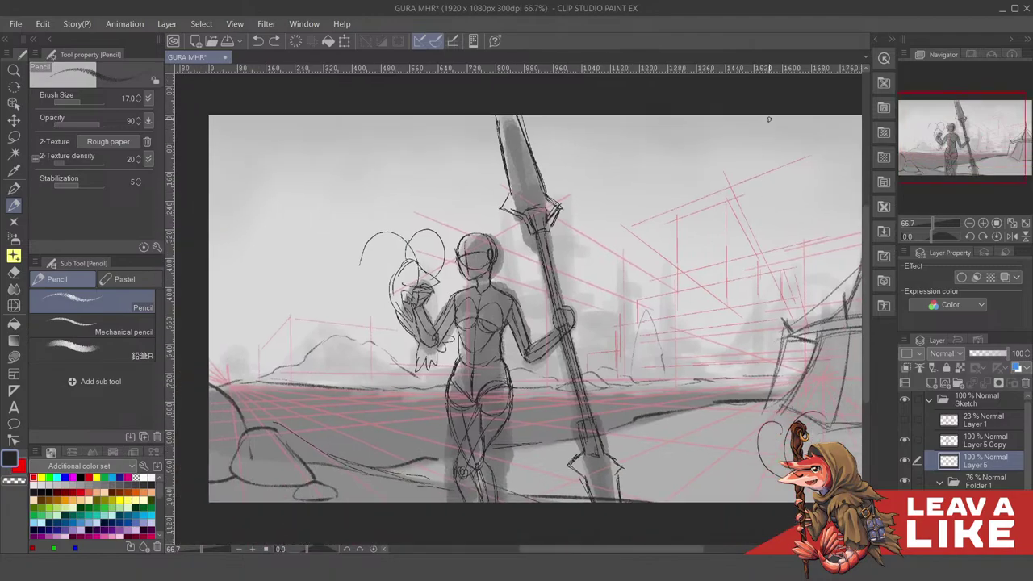
{"action": "mouse_move", "coordinate": [714, 293]}
{"action": "left_mouse_down"}
{"action": "mouse_move", "coordinate": [707, 321]}
{"action": "mouse_move", "coordinate": [660, 319]}
{"action": "mouse_move", "coordinate": [714, 305]}
{"action": "left_mouse_up"}
{"action": "key", "text": "ctrl+z"}
{"action": "key", "text": "ctrl+z"}
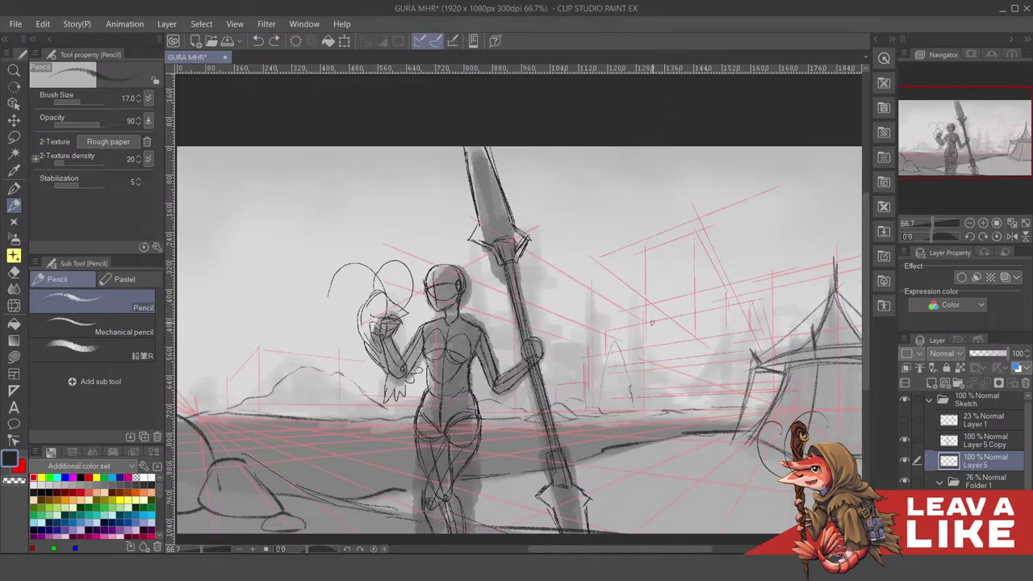
Set the Pencil size to 30 and sketch the curved top edge of a round building along the perspective guides beside the tent
{"action": "key", "text": "bracketright"}
{"action": "key", "text": "bracketright"}
{"action": "key", "text": "bracketright"}
{"action": "left_click_drag", "start_coordinate": [614, 345], "coordinate": [701, 317]}
{"action": "key", "text": "ctrl+z"}
{"action": "left_click_drag", "start_coordinate": [611, 346], "coordinate": [704, 312]}
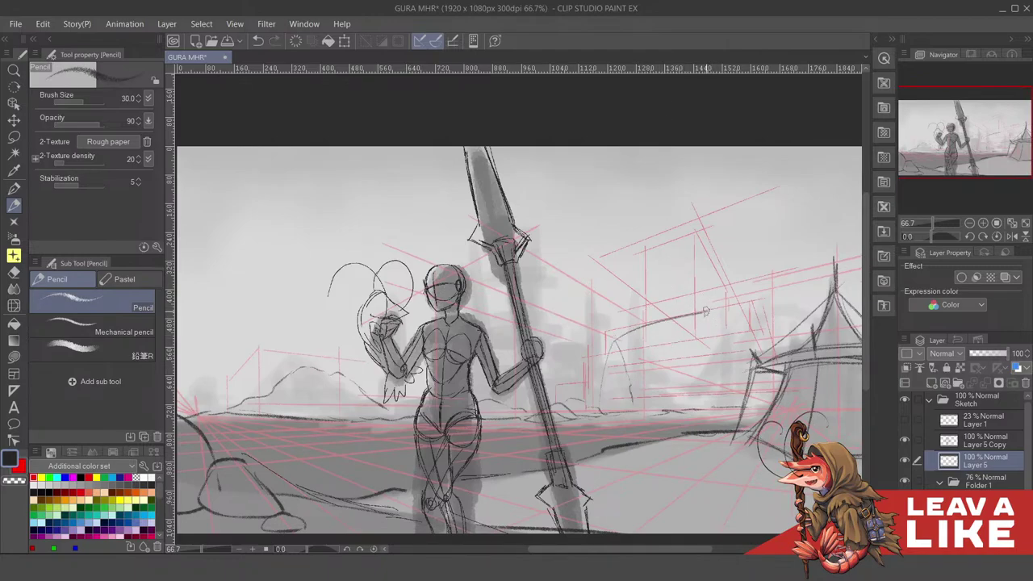
{"action": "key", "text": "ctrl+z"}
{"action": "left_click_drag", "start_coordinate": [619, 332], "coordinate": [712, 305]}
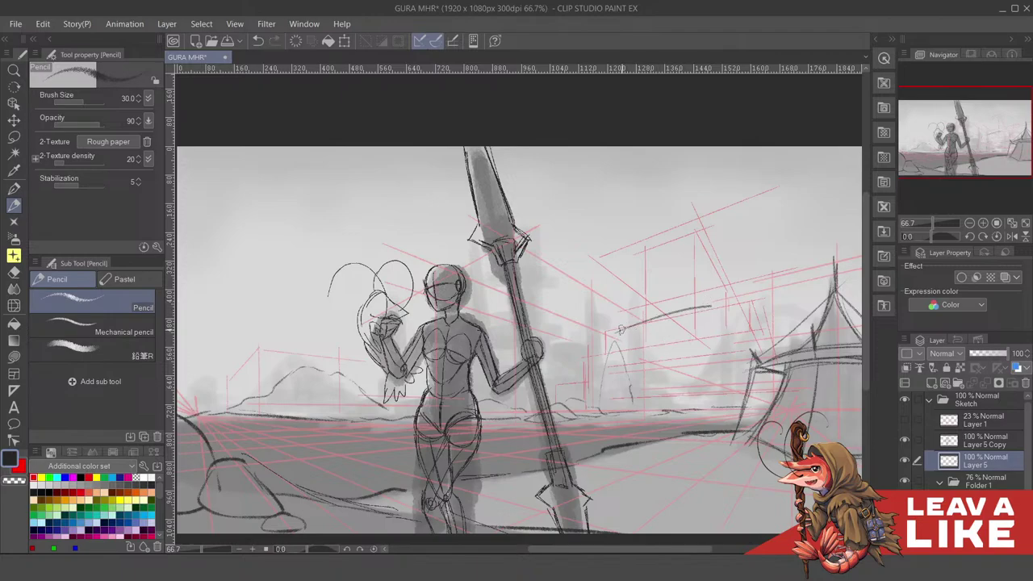
{"action": "key", "text": "ctrl+z"}
{"action": "mouse_move", "coordinate": [620, 337]}
{"action": "left_mouse_down"}
{"action": "mouse_move", "coordinate": [710, 310]}
{"action": "mouse_move", "coordinate": [692, 351]}
{"action": "left_mouse_up"}
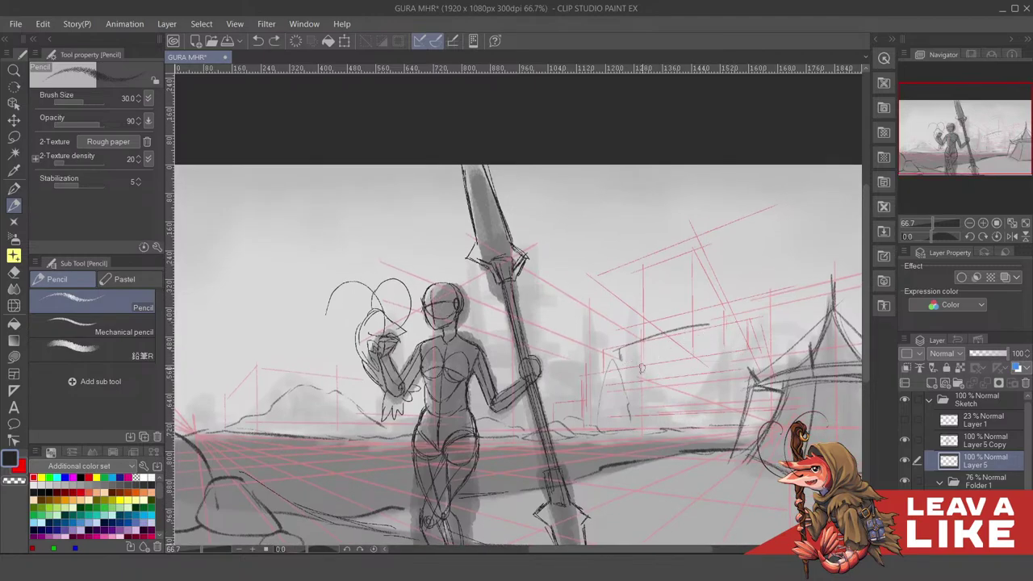
Draw the second curve of the round building's rim and the vertical edges of its wall on the spear side
{"action": "mouse_move", "coordinate": [632, 365]}
{"action": "left_mouse_down"}
{"action": "mouse_move", "coordinate": [714, 355]}
{"action": "mouse_move", "coordinate": [633, 362]}
{"action": "mouse_move", "coordinate": [707, 347]}
{"action": "mouse_move", "coordinate": [738, 327]}
{"action": "left_mouse_up"}
{"action": "key", "text": "ctrl+z"}
{"action": "left_click_drag", "start_coordinate": [652, 337], "coordinate": [743, 330]}
{"action": "mouse_move", "coordinate": [619, 352]}
{"action": "left_mouse_down"}
{"action": "mouse_move", "coordinate": [645, 369]}
{"action": "mouse_move", "coordinate": [690, 361]}
{"action": "mouse_move", "coordinate": [645, 375]}
{"action": "mouse_move", "coordinate": [636, 367]}
{"action": "mouse_move", "coordinate": [641, 418]}
{"action": "left_mouse_up"}
{"action": "key", "text": "ctrl+z"}
{"action": "left_click_drag", "start_coordinate": [638, 365], "coordinate": [645, 418]}
{"action": "left_click_drag", "start_coordinate": [642, 364], "coordinate": [648, 425]}
{"action": "mouse_move", "coordinate": [717, 377]}
{"action": "left_mouse_down"}
{"action": "mouse_move", "coordinate": [706, 361]}
{"action": "mouse_move", "coordinate": [683, 366]}
{"action": "left_mouse_up"}
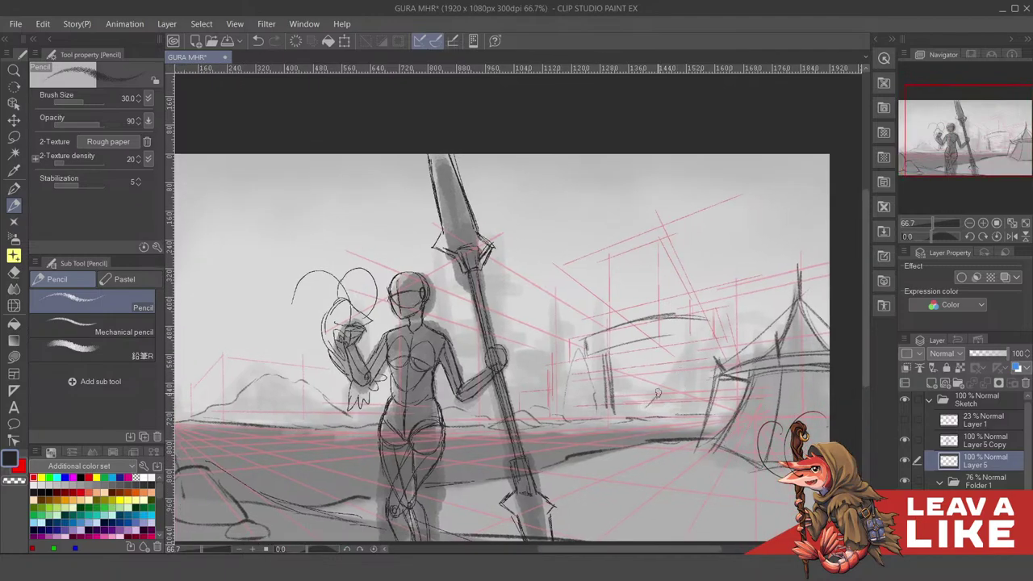
Sketch the base line and vertical column lines under the rim, and close the rim's end on the tent side
{"action": "mouse_move", "coordinate": [646, 407]}
{"action": "left_mouse_down"}
{"action": "mouse_move", "coordinate": [699, 378]}
{"action": "mouse_move", "coordinate": [625, 412]}
{"action": "left_mouse_up"}
{"action": "left_click_drag", "start_coordinate": [708, 384], "coordinate": [706, 391]}
{"action": "left_click_drag", "start_coordinate": [676, 349], "coordinate": [676, 397]}
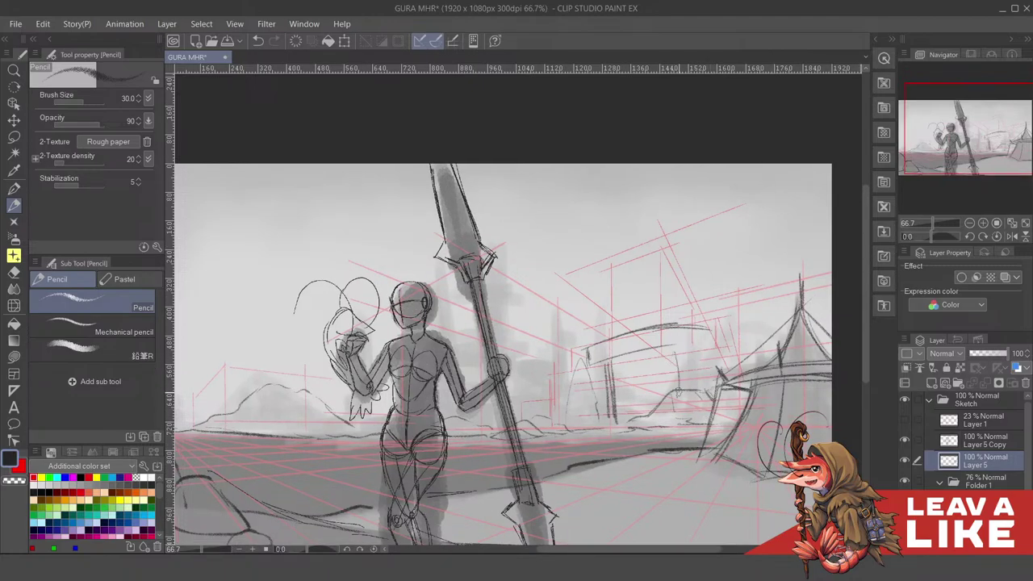
{"action": "left_click_drag", "start_coordinate": [654, 351], "coordinate": [653, 402]}
{"action": "left_click_drag", "start_coordinate": [633, 365], "coordinate": [636, 412]}
{"action": "left_click_drag", "start_coordinate": [703, 347], "coordinate": [704, 384]}
{"action": "mouse_move", "coordinate": [733, 330]}
{"action": "left_mouse_down"}
{"action": "mouse_move", "coordinate": [733, 339]}
{"action": "mouse_move", "coordinate": [700, 301]}
{"action": "left_mouse_up"}
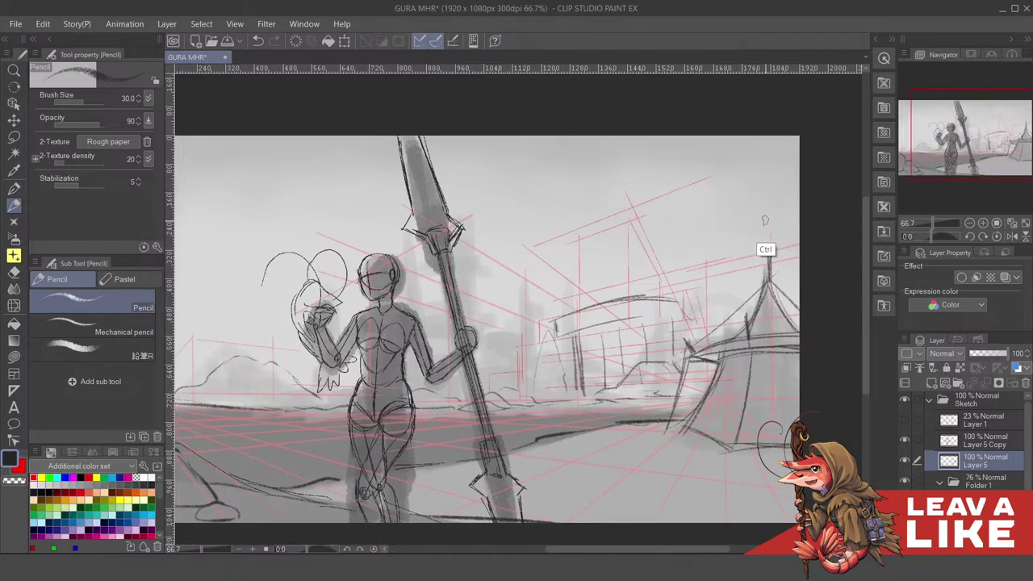
{"action": "scroll", "coordinate": [764, 222], "scroll_direction": "down", "scroll_amount": 1}
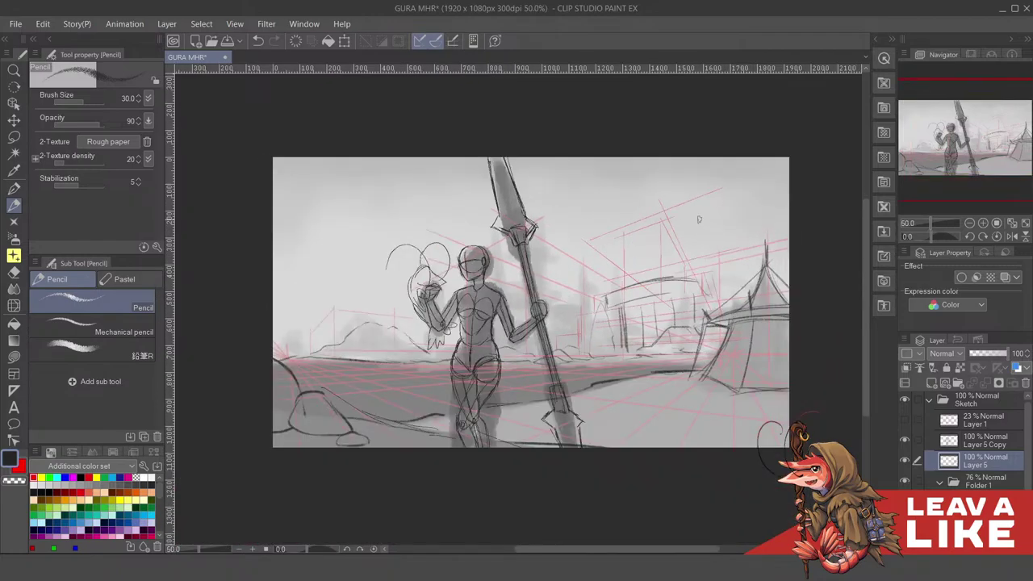
{"action": "scroll", "coordinate": [646, 260], "scroll_direction": "up", "scroll_amount": 1}
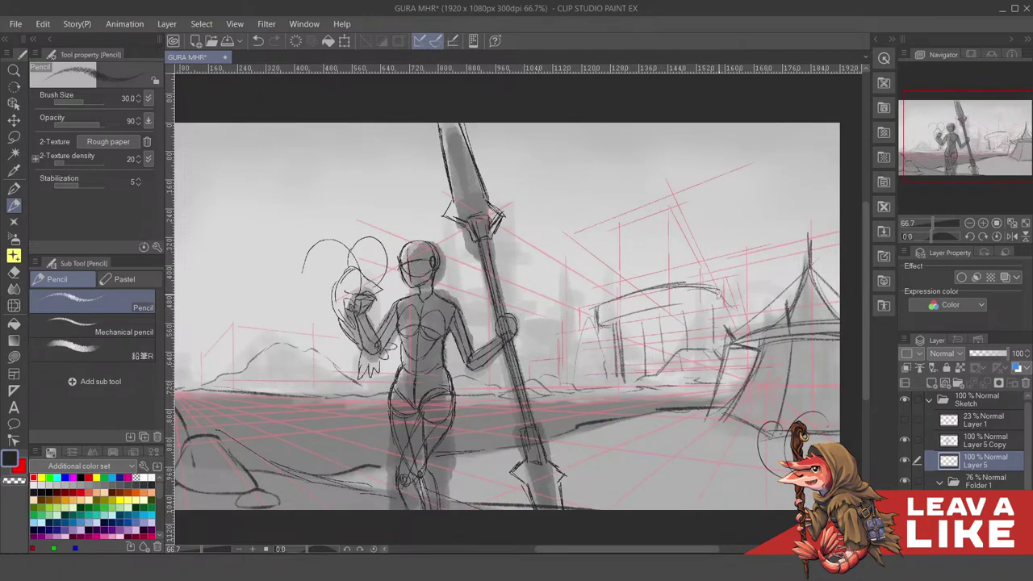
{"action": "mouse_move", "coordinate": [683, 303]}
{"action": "left_mouse_down"}
{"action": "mouse_move", "coordinate": [732, 316]}
{"action": "mouse_move", "coordinate": [706, 345]}
{"action": "left_mouse_up"}
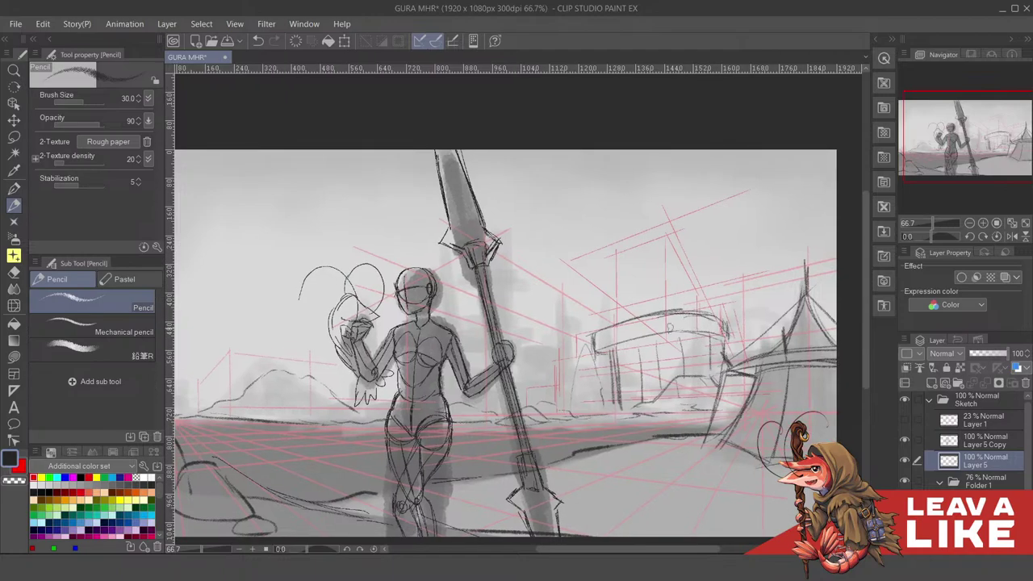
Draw the two vertical sides of a narrower upper tier above the round building's rim
{"action": "left_click_drag", "start_coordinate": [612, 294], "coordinate": [611, 329]}
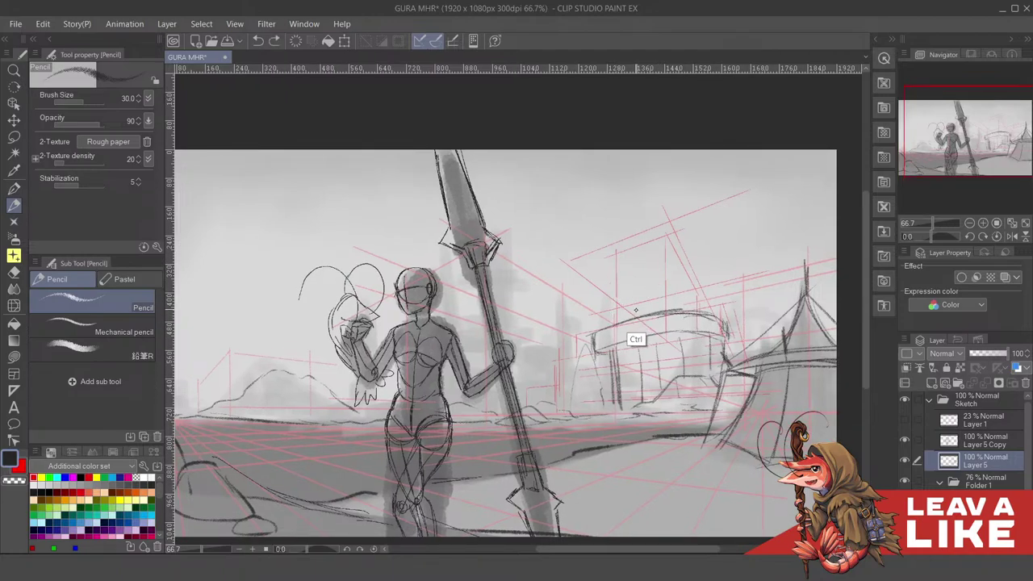
{"action": "scroll", "coordinate": [634, 340], "scroll_direction": "up", "scroll_amount": 1}
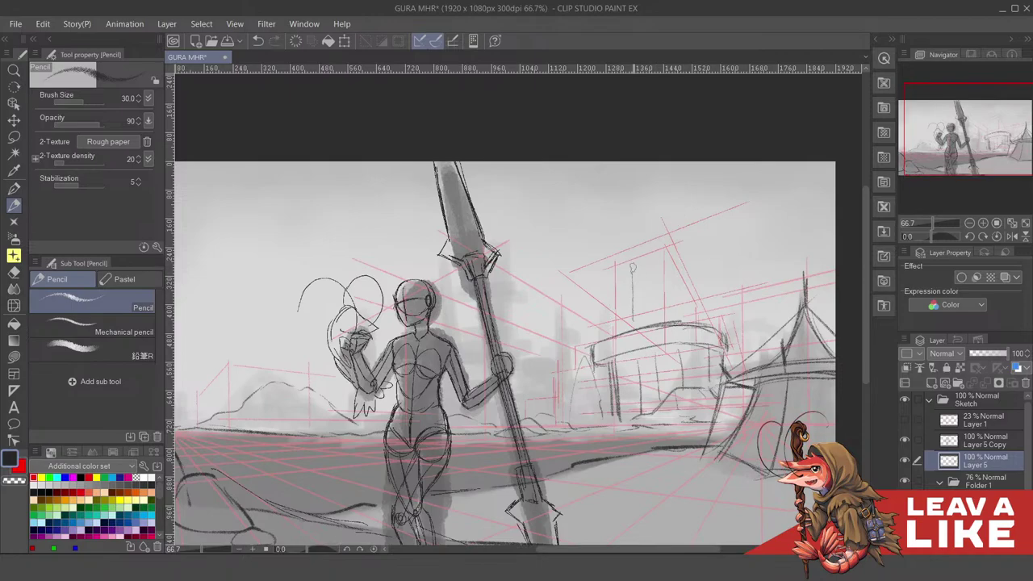
{"action": "left_click_drag", "start_coordinate": [634, 267], "coordinate": [631, 326]}
{"action": "key", "text": "ctrl+z"}
{"action": "left_click_drag", "start_coordinate": [622, 284], "coordinate": [624, 329]}
{"action": "left_click_drag", "start_coordinate": [706, 282], "coordinate": [705, 324]}
{"action": "key", "text": "ctrl+z"}
{"action": "left_click_drag", "start_coordinate": [703, 287], "coordinate": [702, 325]}
{"action": "mouse_move", "coordinate": [692, 264]}
{"action": "left_mouse_down"}
{"action": "mouse_move", "coordinate": [681, 301]}
{"action": "mouse_move", "coordinate": [705, 305]}
{"action": "left_mouse_up"}
{"action": "scroll", "coordinate": [679, 301], "scroll_direction": "up", "scroll_amount": 1}
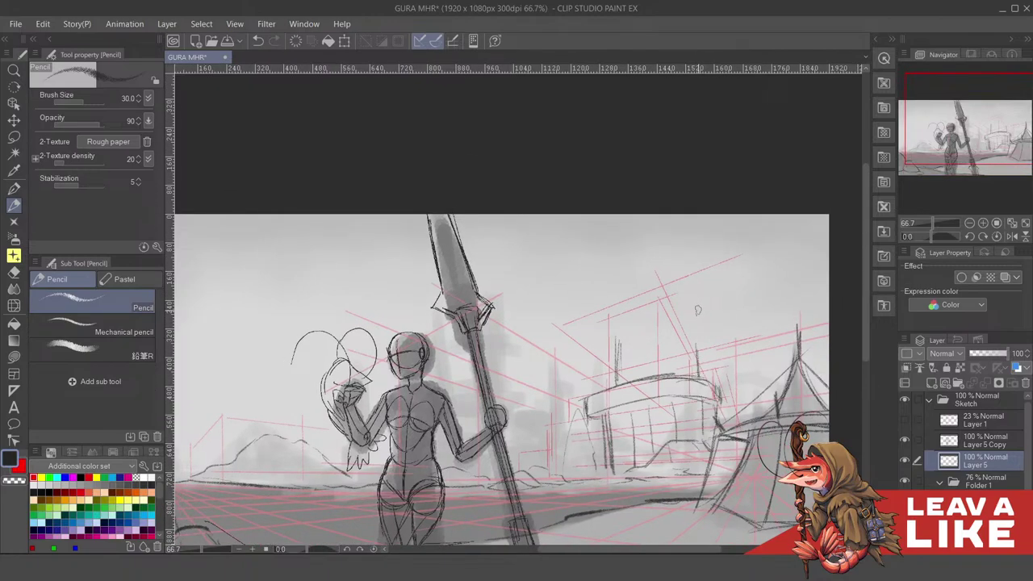
Close the upper tier with a curved top edge between its two vertical sides
{"action": "left_click_drag", "start_coordinate": [622, 349], "coordinate": [691, 344]}
{"action": "scroll", "coordinate": [668, 333], "scroll_direction": "up", "scroll_amount": 4}
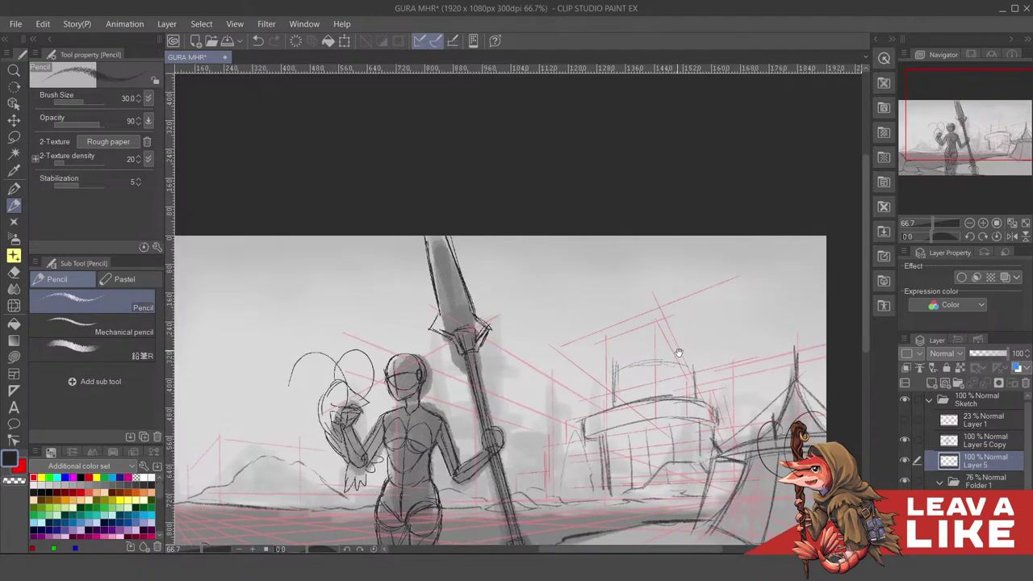
{"action": "scroll", "coordinate": [680, 368], "scroll_direction": "down", "scroll_amount": 2}
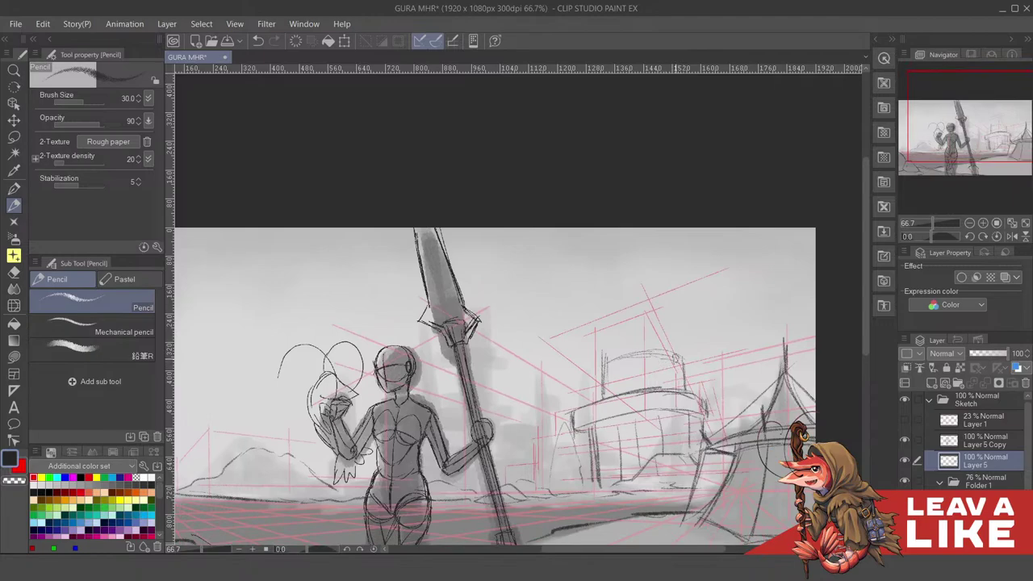
{"action": "scroll", "coordinate": [682, 380], "scroll_direction": "down", "scroll_amount": 6}
{"action": "scroll", "coordinate": [656, 317], "scroll_direction": "up", "scroll_amount": 5}
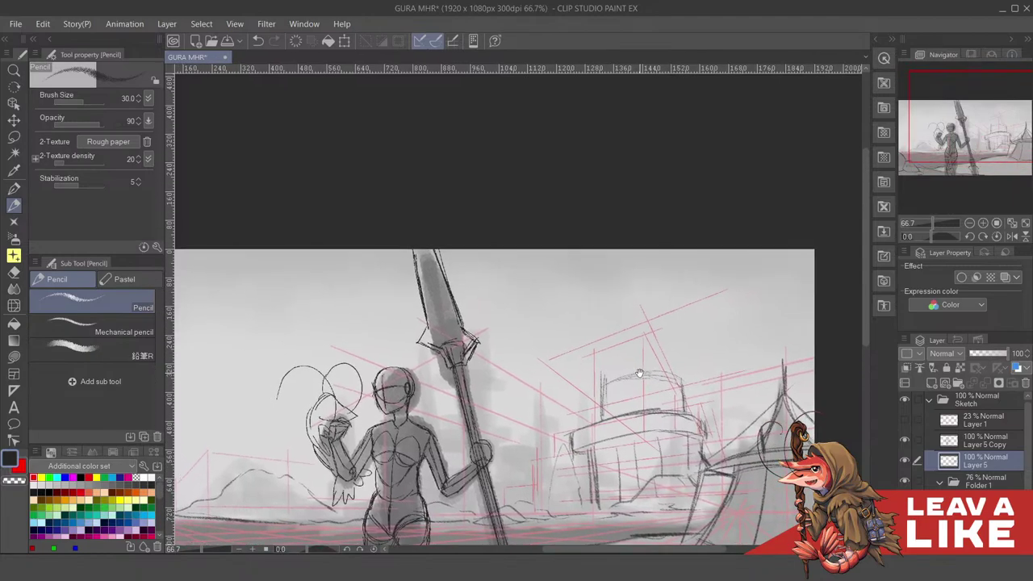
Sketch a smaller side tower with an overhanging block top between the spear and the round building
{"action": "mouse_move", "coordinate": [566, 377]}
{"action": "left_mouse_down"}
{"action": "mouse_move", "coordinate": [569, 433]}
{"action": "mouse_move", "coordinate": [569, 385]}
{"action": "left_mouse_up"}
{"action": "mouse_move", "coordinate": [518, 422]}
{"action": "left_mouse_down"}
{"action": "mouse_move", "coordinate": [566, 405]}
{"action": "mouse_move", "coordinate": [551, 452]}
{"action": "left_mouse_up"}
{"action": "key", "text": "ctrl+z"}
{"action": "mouse_move", "coordinate": [544, 412]}
{"action": "left_mouse_down"}
{"action": "mouse_move", "coordinate": [553, 453]}
{"action": "mouse_move", "coordinate": [574, 447]}
{"action": "left_mouse_up"}
{"action": "mouse_move", "coordinate": [525, 393]}
{"action": "left_mouse_down"}
{"action": "mouse_move", "coordinate": [569, 383]}
{"action": "mouse_move", "coordinate": [563, 410]}
{"action": "mouse_move", "coordinate": [570, 388]}
{"action": "mouse_move", "coordinate": [607, 378]}
{"action": "mouse_move", "coordinate": [624, 421]}
{"action": "left_mouse_up"}
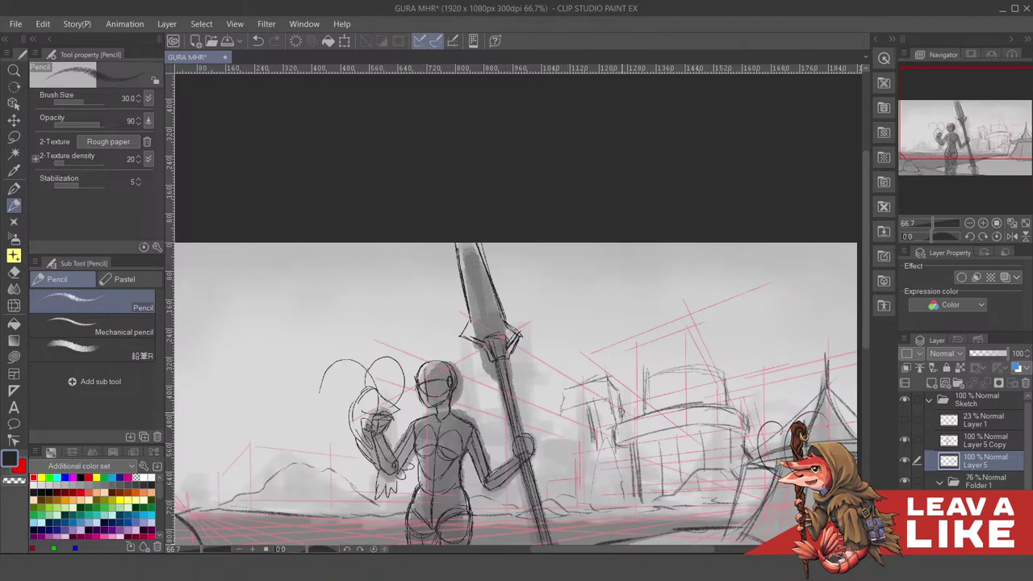
{"action": "left_click_drag", "start_coordinate": [565, 408], "coordinate": [587, 413]}
Sketch thin pointed spires in the background between the round building and the tent
{"action": "mouse_move", "coordinate": [751, 399]}
{"action": "left_mouse_down"}
{"action": "mouse_move", "coordinate": [696, 355]}
{"action": "mouse_move", "coordinate": [643, 371]}
{"action": "left_mouse_up"}
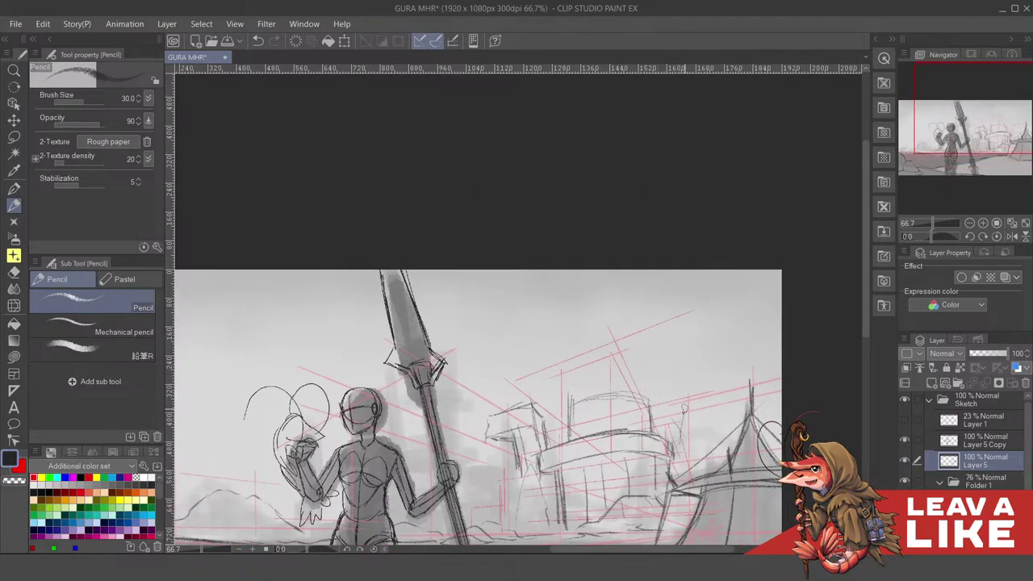
{"action": "left_click_drag", "start_coordinate": [696, 400], "coordinate": [673, 339]}
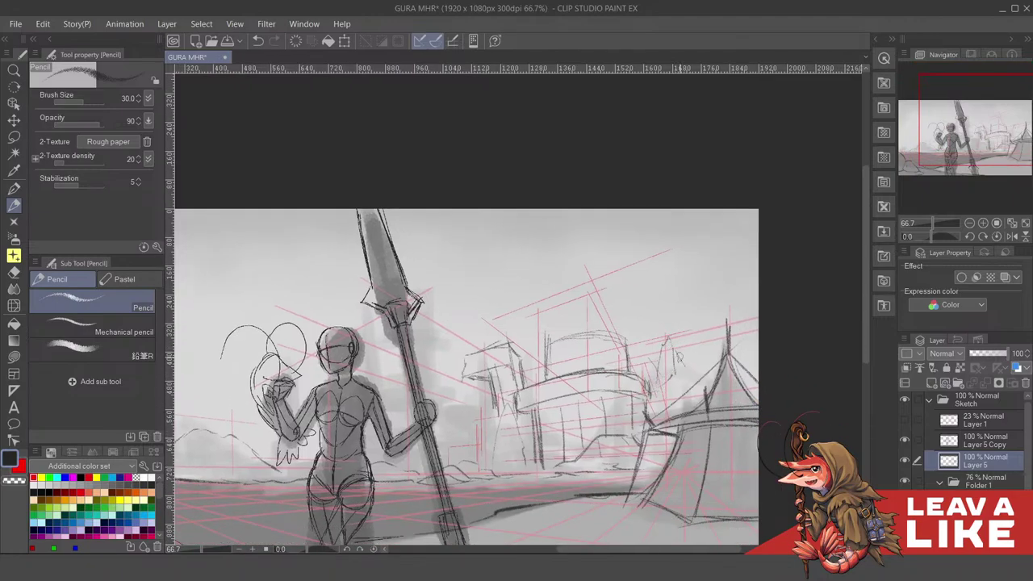
{"action": "mouse_move", "coordinate": [678, 353]}
{"action": "left_mouse_down"}
{"action": "mouse_move", "coordinate": [684, 400]}
{"action": "mouse_move", "coordinate": [671, 406]}
{"action": "mouse_move", "coordinate": [654, 387]}
{"action": "mouse_move", "coordinate": [657, 423]}
{"action": "left_mouse_up"}
Flip the canvas view horizontally and hide Folder 1 to leave only the line sketch
{"action": "key", "text": "h"}
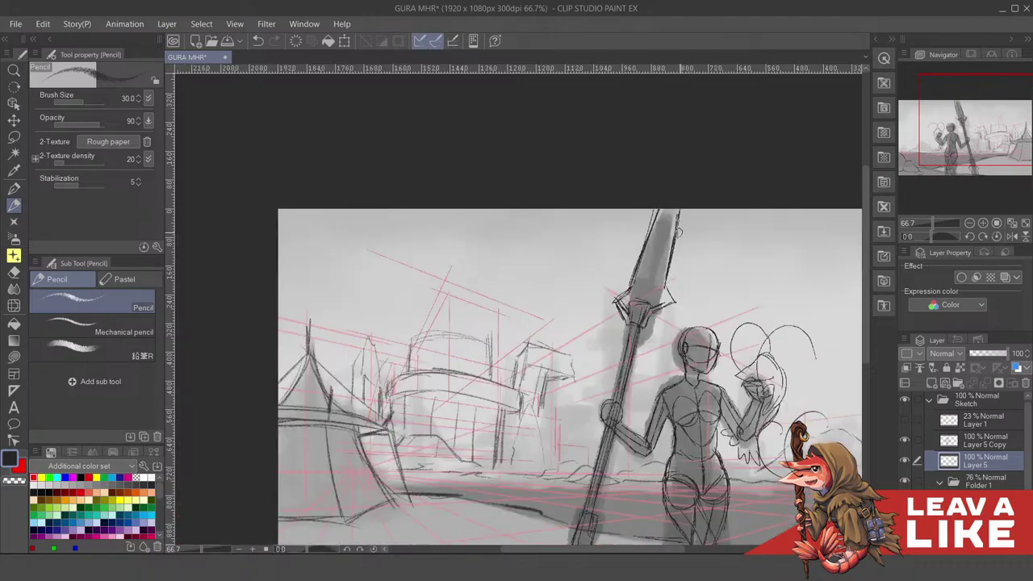
{"action": "scroll", "coordinate": [701, 228], "scroll_direction": "down", "scroll_amount": 1}
{"action": "left_click_drag", "start_coordinate": [738, 373], "coordinate": [738, 350]}
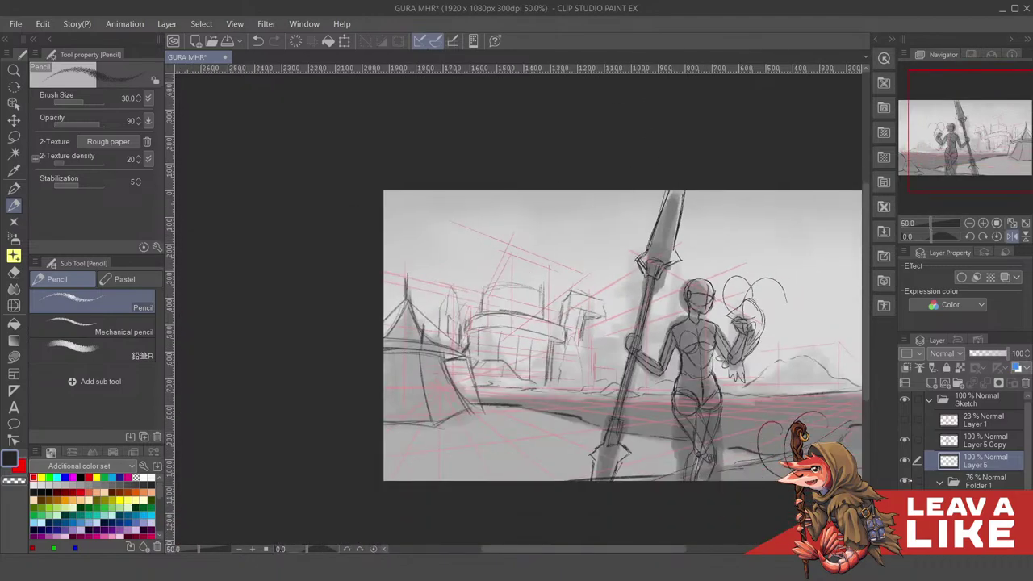
{"action": "left_click", "coordinate": [905, 482]}
Draw arched windows on the lower wall and upper tier of the round building
{"action": "mouse_move", "coordinate": [545, 215]}
{"action": "left_mouse_down"}
{"action": "mouse_move", "coordinate": [600, 220]}
{"action": "mouse_move", "coordinate": [629, 235]}
{"action": "left_mouse_up"}
{"action": "mouse_move", "coordinate": [593, 307]}
{"action": "left_mouse_down"}
{"action": "mouse_move", "coordinate": [591, 330]}
{"action": "mouse_move", "coordinate": [626, 328]}
{"action": "mouse_move", "coordinate": [575, 355]}
{"action": "left_mouse_up"}
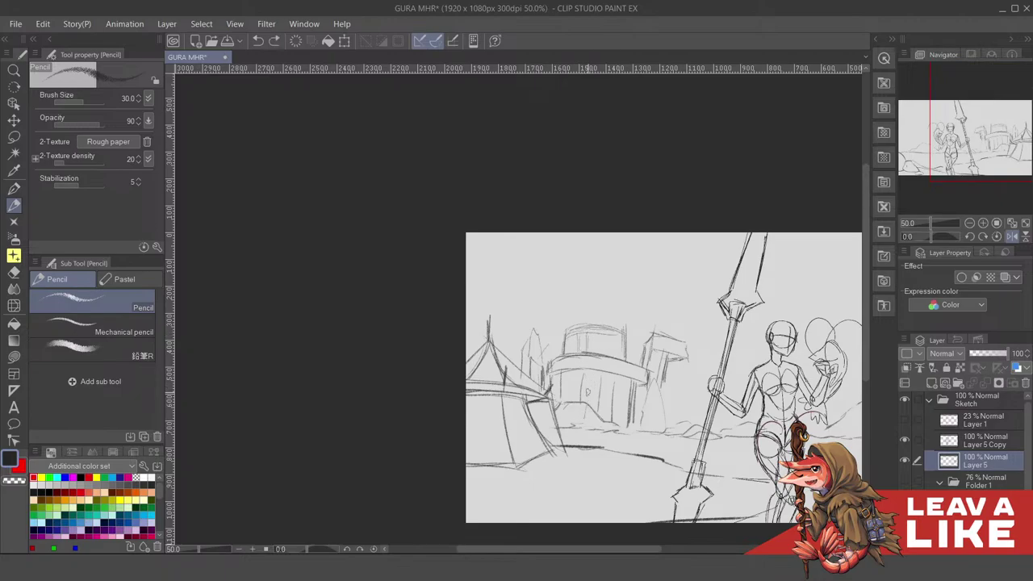
{"action": "left_click_drag", "start_coordinate": [590, 381], "coordinate": [595, 394]}
{"action": "left_click_drag", "start_coordinate": [603, 352], "coordinate": [611, 362]}
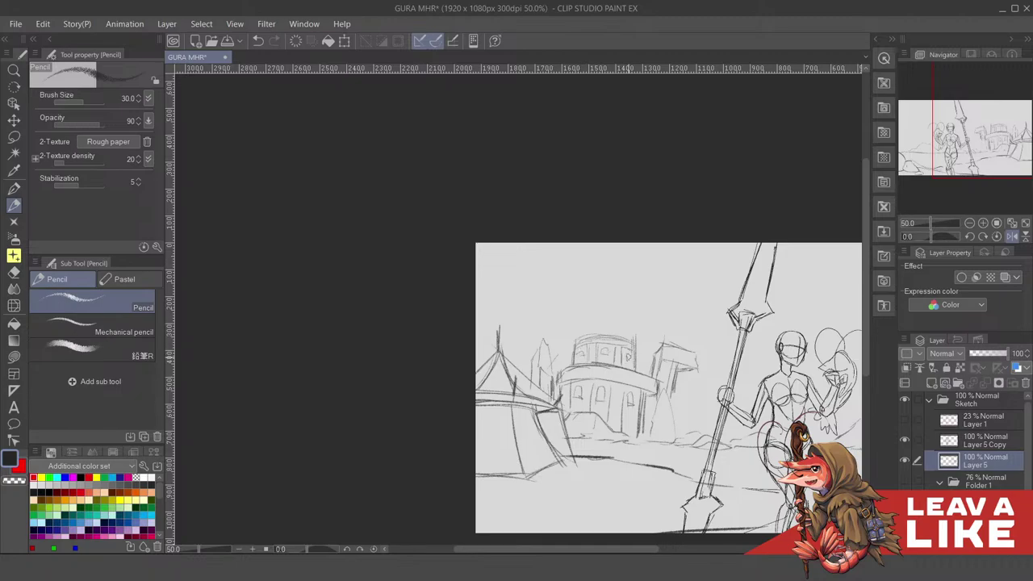
{"action": "left_click_drag", "start_coordinate": [624, 350], "coordinate": [632, 377]}
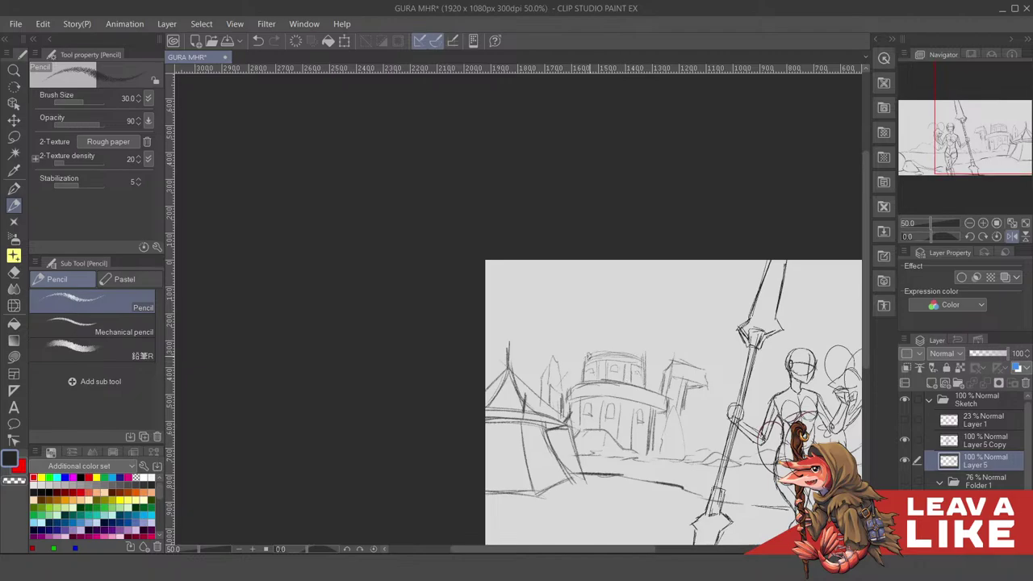
Add battlements along the top of the upper tier and flip the canvas view back
{"action": "left_click_drag", "start_coordinate": [586, 350], "coordinate": [592, 345]}
{"action": "left_click_drag", "start_coordinate": [609, 348], "coordinate": [613, 336]}
{"action": "left_click_drag", "start_coordinate": [656, 357], "coordinate": [653, 321]}
{"action": "key", "text": "h"}
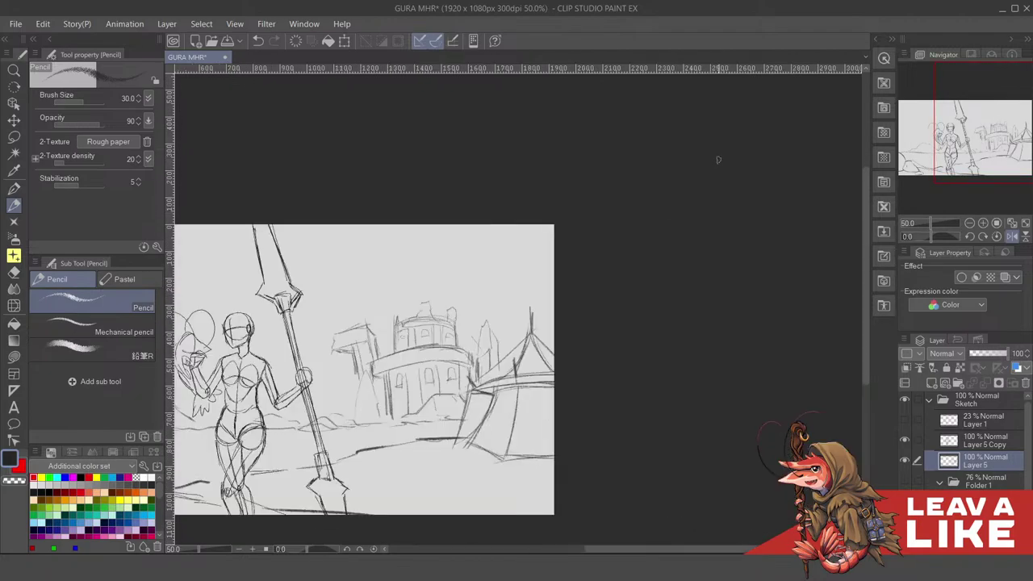
Sketch small turrets at the sides of the upper tier and refine the top of the side tower
{"action": "left_click_drag", "start_coordinate": [569, 325], "coordinate": [823, 290]}
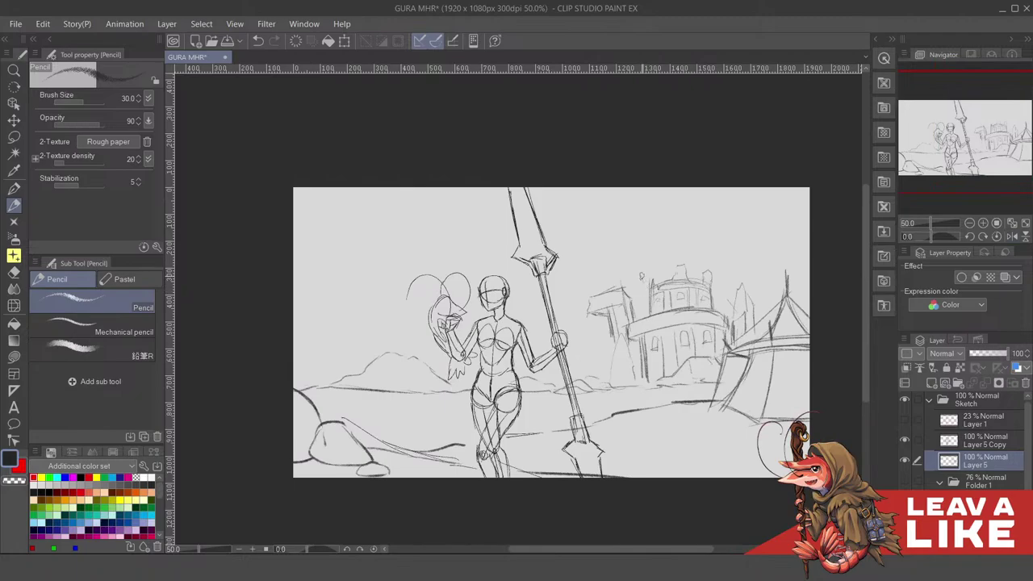
{"action": "key", "text": "ctrl+z"}
{"action": "mouse_move", "coordinate": [651, 274]}
{"action": "left_mouse_down"}
{"action": "mouse_move", "coordinate": [652, 288]}
{"action": "mouse_move", "coordinate": [709, 307]}
{"action": "mouse_move", "coordinate": [661, 322]}
{"action": "left_mouse_up"}
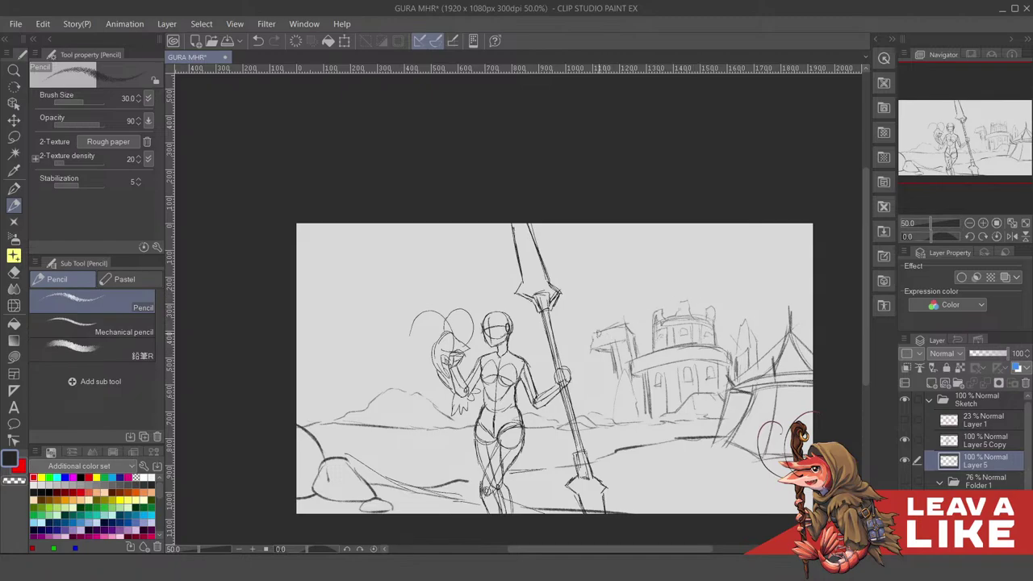
{"action": "key", "text": "ctrl+z"}
{"action": "key", "text": "ctrl+y"}
{"action": "key", "text": "ctrl+z"}
{"action": "left_click_drag", "start_coordinate": [633, 340], "coordinate": [645, 307]}
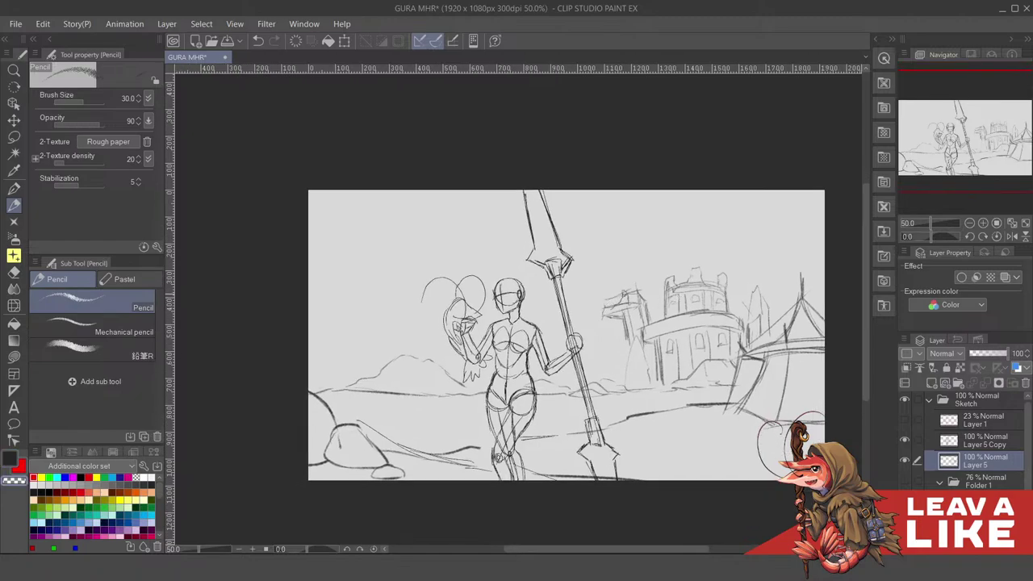
{"action": "left_click_drag", "start_coordinate": [652, 294], "coordinate": [654, 285]}
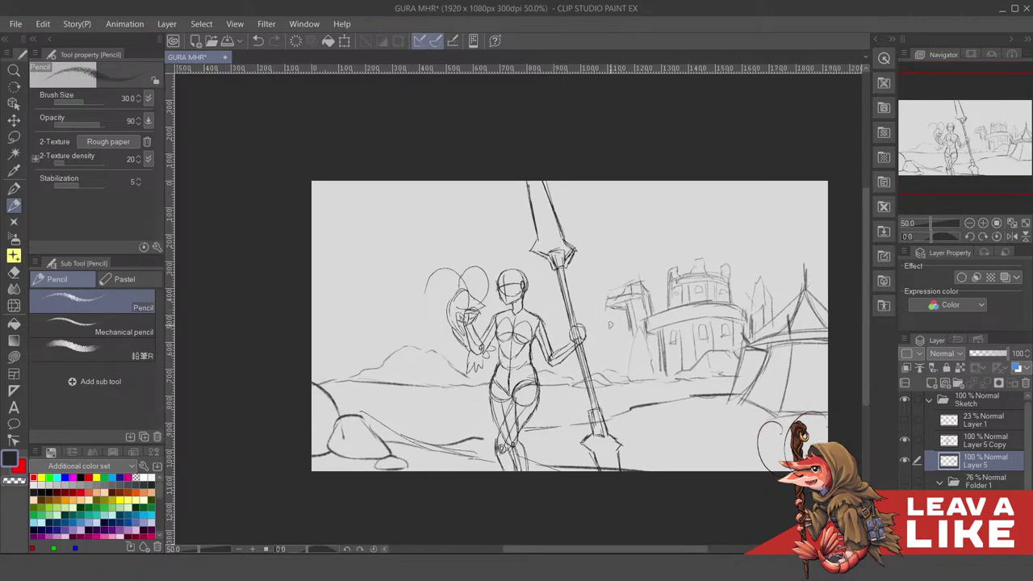
Sketch a cluster of distant tall buildings on the horizon between the spear and the side tower
{"action": "left_click_drag", "start_coordinate": [611, 326], "coordinate": [608, 369]}
{"action": "key", "text": "ctrl+z"}
{"action": "left_click_drag", "start_coordinate": [596, 334], "coordinate": [598, 368]}
{"action": "mouse_move", "coordinate": [613, 328]}
{"action": "left_mouse_down"}
{"action": "mouse_move", "coordinate": [613, 366]}
{"action": "mouse_move", "coordinate": [599, 376]}
{"action": "mouse_move", "coordinate": [612, 365]}
{"action": "left_mouse_up"}
{"action": "left_click_drag", "start_coordinate": [695, 320], "coordinate": [695, 331]}
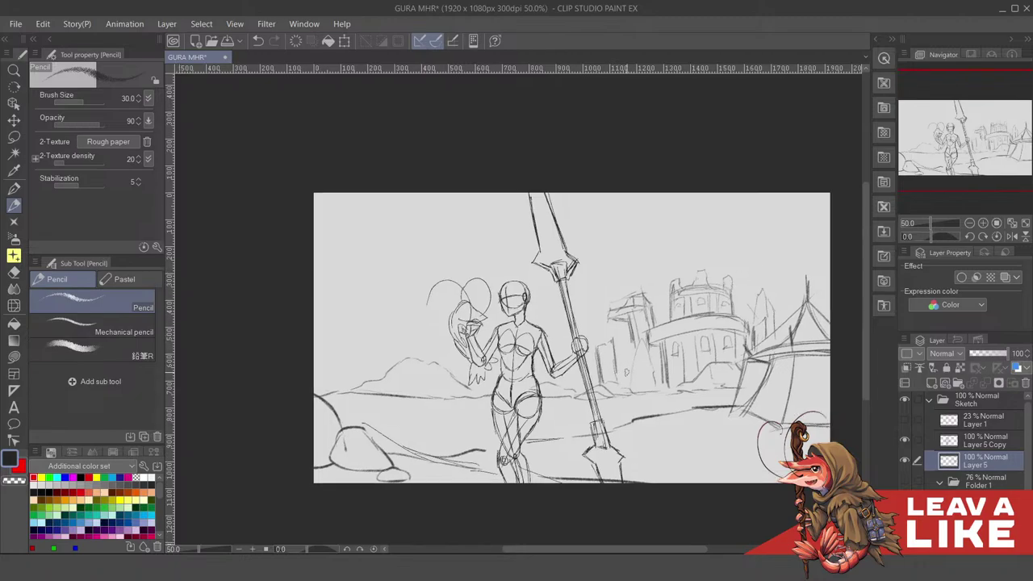
{"action": "key", "text": "ctrl+z"}
{"action": "mouse_move", "coordinate": [627, 341]}
{"action": "left_mouse_down"}
{"action": "mouse_move", "coordinate": [630, 379]}
{"action": "mouse_move", "coordinate": [626, 367]}
{"action": "left_mouse_up"}
{"action": "mouse_move", "coordinate": [753, 338]}
{"action": "left_mouse_down"}
{"action": "mouse_move", "coordinate": [742, 349]}
{"action": "mouse_move", "coordinate": [741, 332]}
{"action": "mouse_move", "coordinate": [769, 332]}
{"action": "mouse_move", "coordinate": [761, 314]}
{"action": "mouse_move", "coordinate": [743, 315]}
{"action": "mouse_move", "coordinate": [744, 300]}
{"action": "mouse_move", "coordinate": [727, 297]}
{"action": "mouse_move", "coordinate": [724, 309]}
{"action": "mouse_move", "coordinate": [742, 274]}
{"action": "left_mouse_up"}
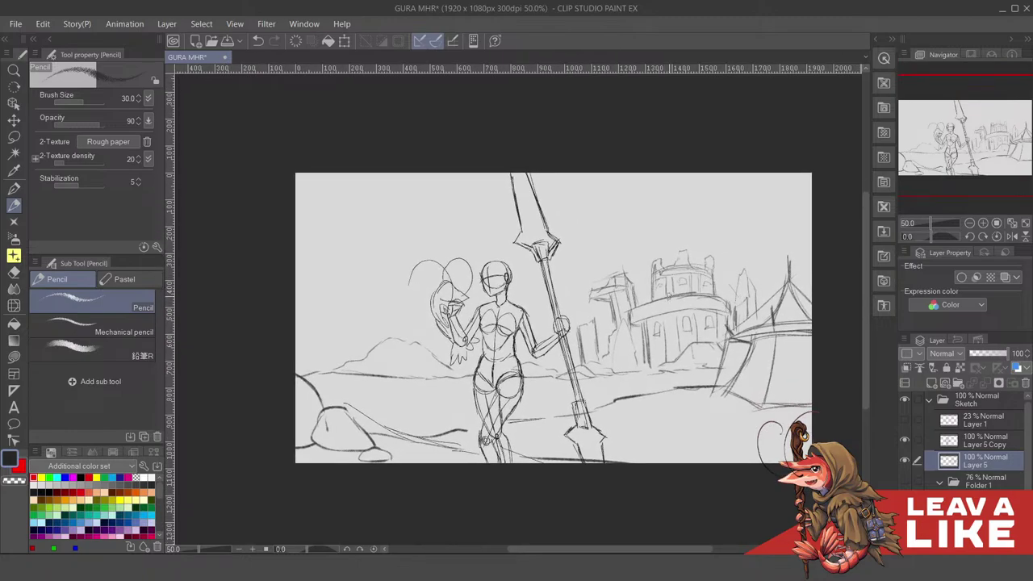
Lasso the castle with its side tower, scale it down slightly and move it up into the sky
{"action": "key", "text": "m"}
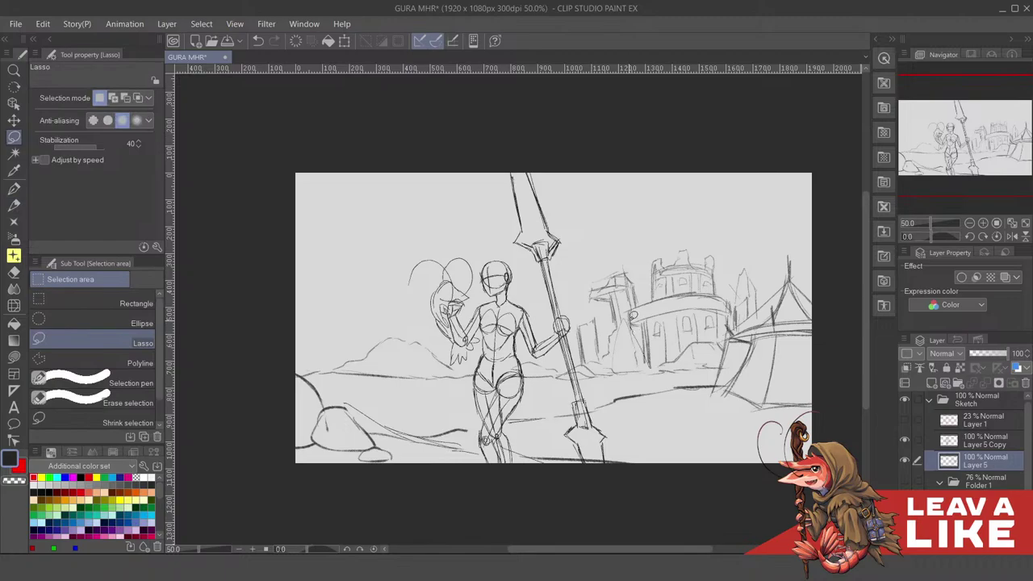
{"action": "mouse_move", "coordinate": [598, 302]}
{"action": "left_mouse_down"}
{"action": "mouse_move", "coordinate": [749, 233]}
{"action": "mouse_move", "coordinate": [762, 264]}
{"action": "mouse_move", "coordinate": [737, 268]}
{"action": "mouse_move", "coordinate": [729, 323]}
{"action": "mouse_move", "coordinate": [658, 363]}
{"action": "left_mouse_up"}
{"action": "key", "text": "ctrl+t"}
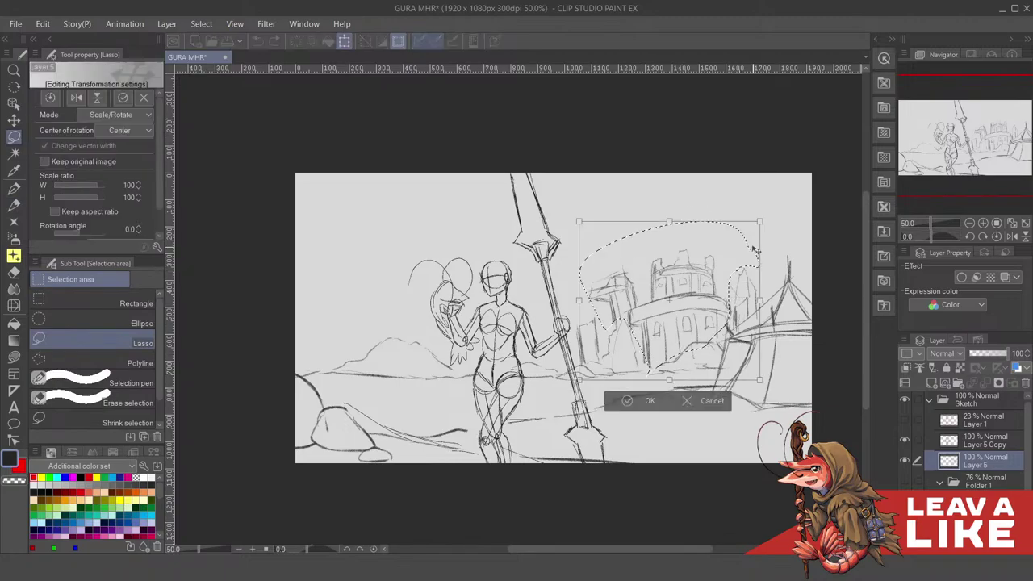
{"action": "left_click_drag", "start_coordinate": [759, 222], "coordinate": [737, 226]}
{"action": "left_click_drag", "start_coordinate": [711, 283], "coordinate": [719, 240]}
{"action": "key", "text": "Return"}
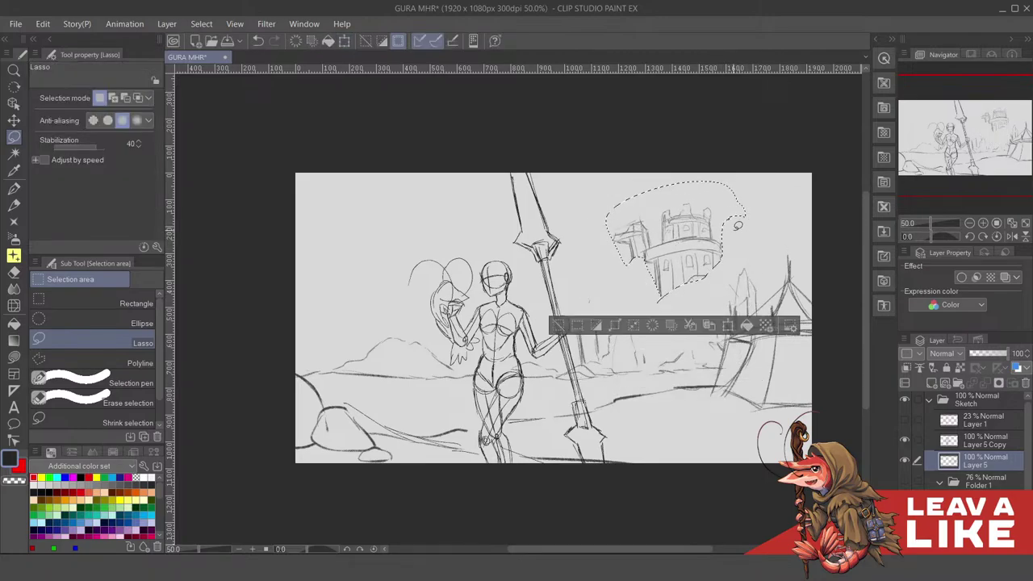
Clear the selection around the raised castle and return to the Pencil
{"action": "key", "text": "ctrl+d"}
{"action": "mouse_move", "coordinate": [749, 275]}
{"action": "left_mouse_down"}
{"action": "mouse_move", "coordinate": [735, 266]}
{"action": "mouse_move", "coordinate": [675, 316]}
{"action": "left_mouse_up"}
{"action": "key", "text": "p"}
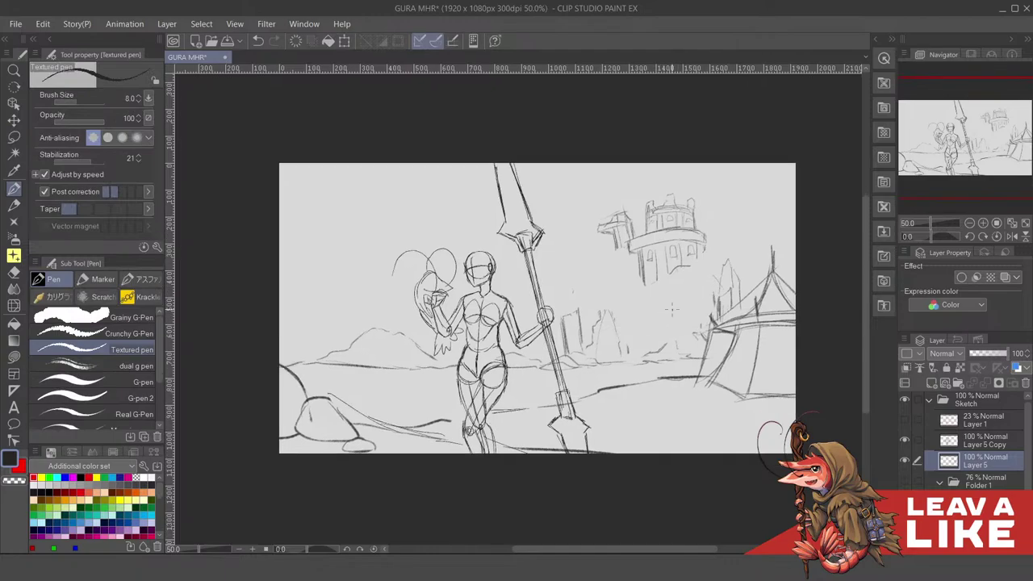
{"action": "key", "text": "p"}
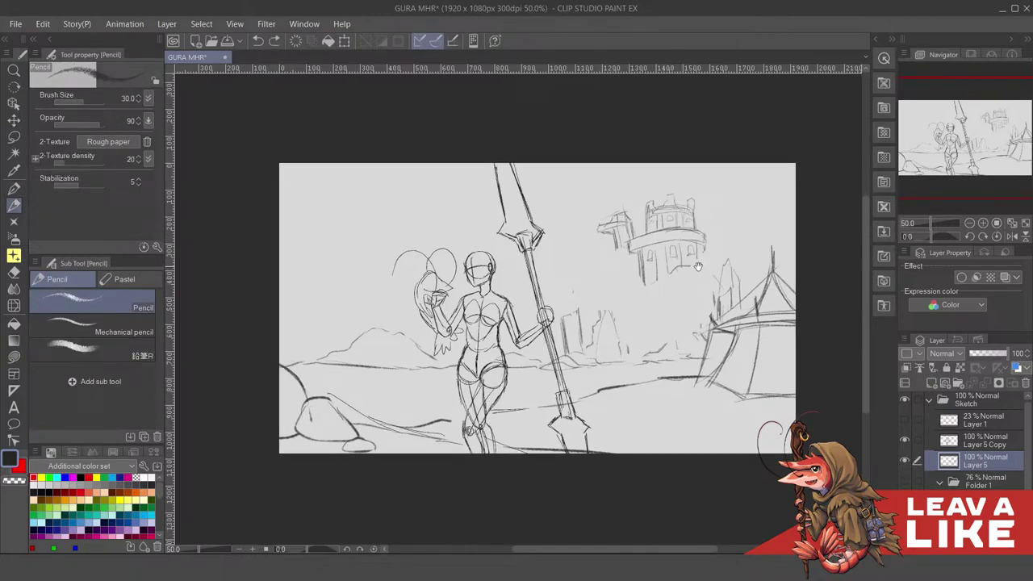
Sketch a wide walled building with rocky ground beneath the raised castle, following the shaded rough and perspective guide
{"action": "mouse_move", "coordinate": [698, 266]}
{"action": "left_mouse_down"}
{"action": "mouse_move", "coordinate": [659, 304]}
{"action": "mouse_move", "coordinate": [635, 307]}
{"action": "left_mouse_up"}
{"action": "key", "text": "ctrl+z"}
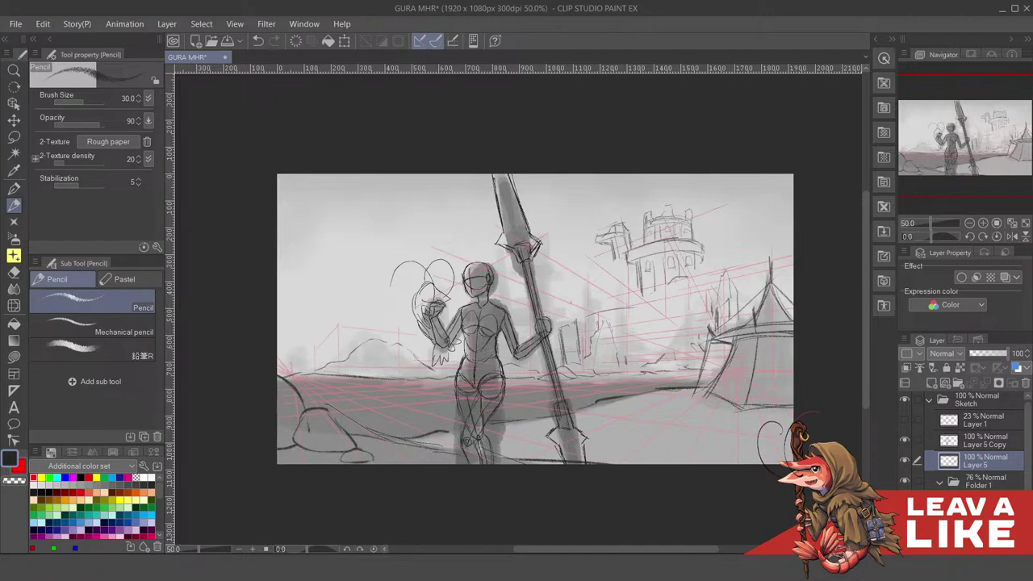
{"action": "left_click_drag", "start_coordinate": [619, 304], "coordinate": [637, 313]}
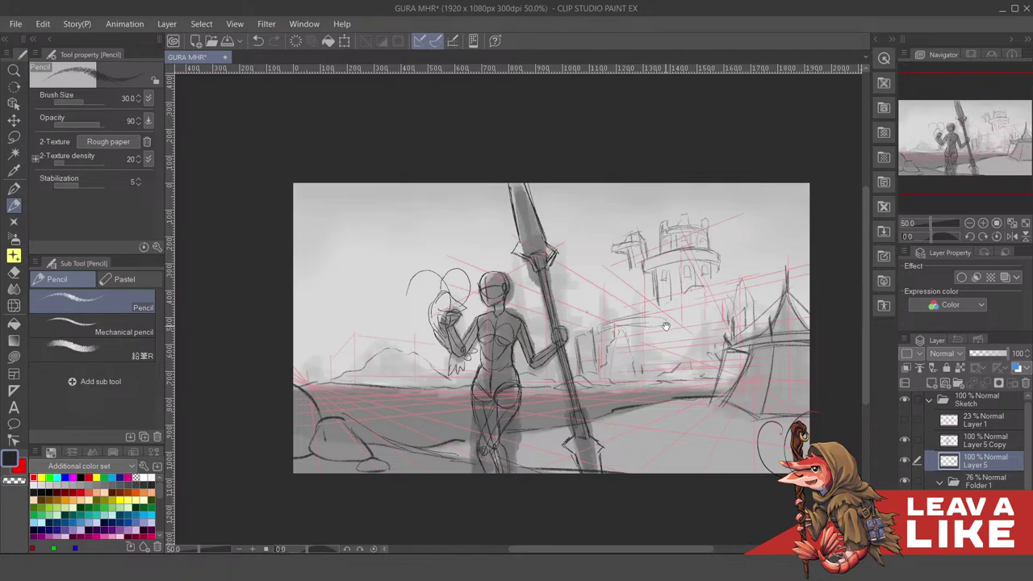
{"action": "left_click_drag", "start_coordinate": [666, 325], "coordinate": [665, 337]}
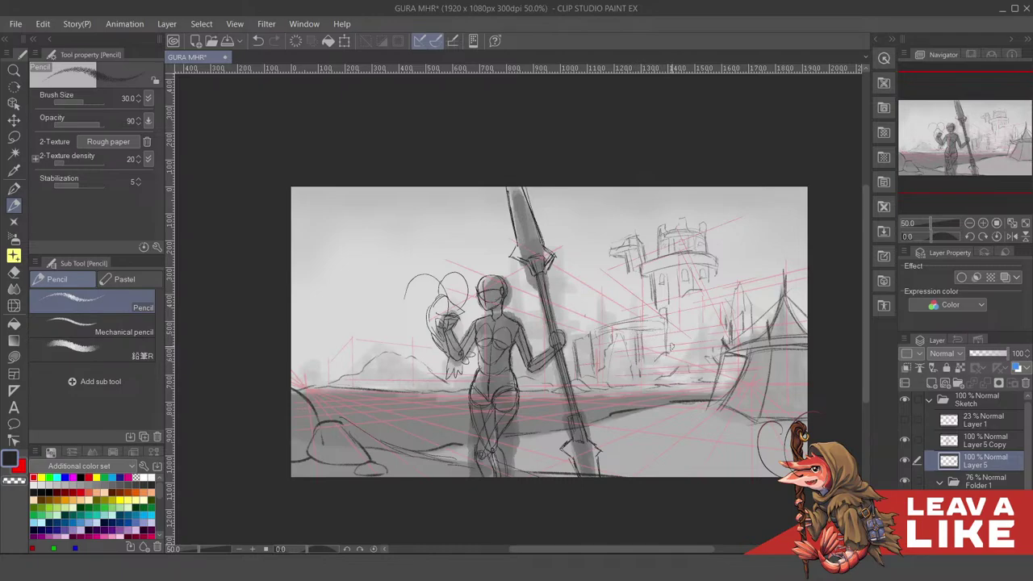
{"action": "left_click_drag", "start_coordinate": [662, 355], "coordinate": [649, 372]}
{"action": "mouse_move", "coordinate": [690, 330]}
{"action": "left_mouse_down"}
{"action": "mouse_move", "coordinate": [712, 353]}
{"action": "mouse_move", "coordinate": [697, 336]}
{"action": "mouse_move", "coordinate": [709, 339]}
{"action": "left_mouse_up"}
{"action": "left_click_drag", "start_coordinate": [630, 325], "coordinate": [635, 347]}
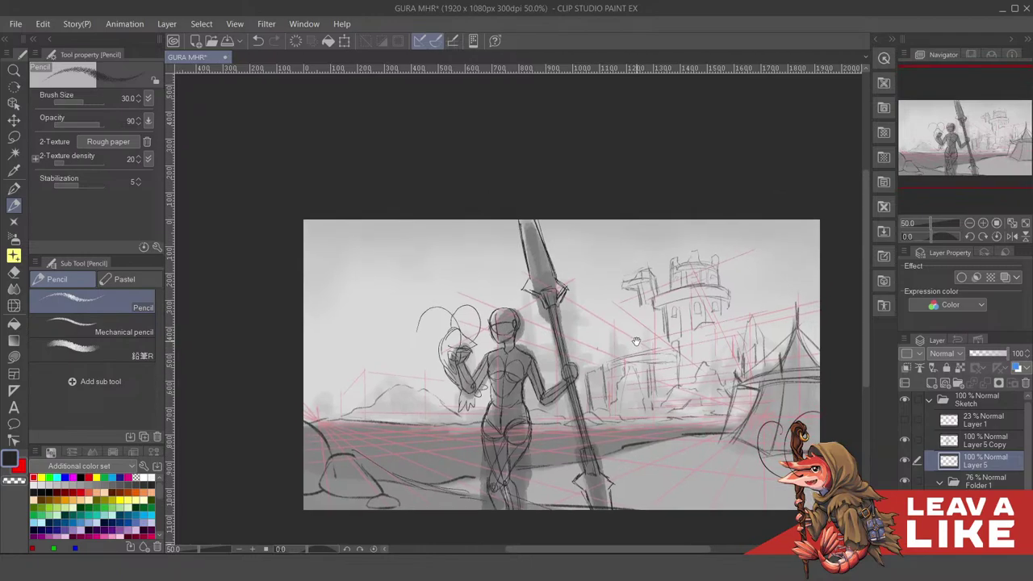
Extend the castle's side tower and walls down toward the building below with vertical pencil lines
{"action": "key", "text": "ctrl+z"}
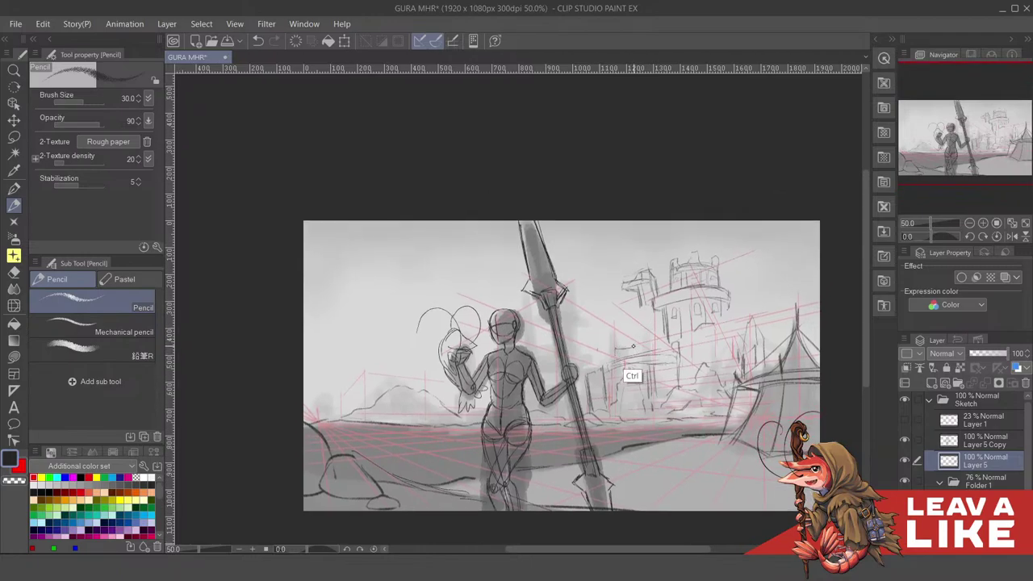
{"action": "key", "text": "ctrl+y"}
{"action": "key", "text": "ctrl+z"}
{"action": "left_click_drag", "start_coordinate": [648, 303], "coordinate": [652, 317]}
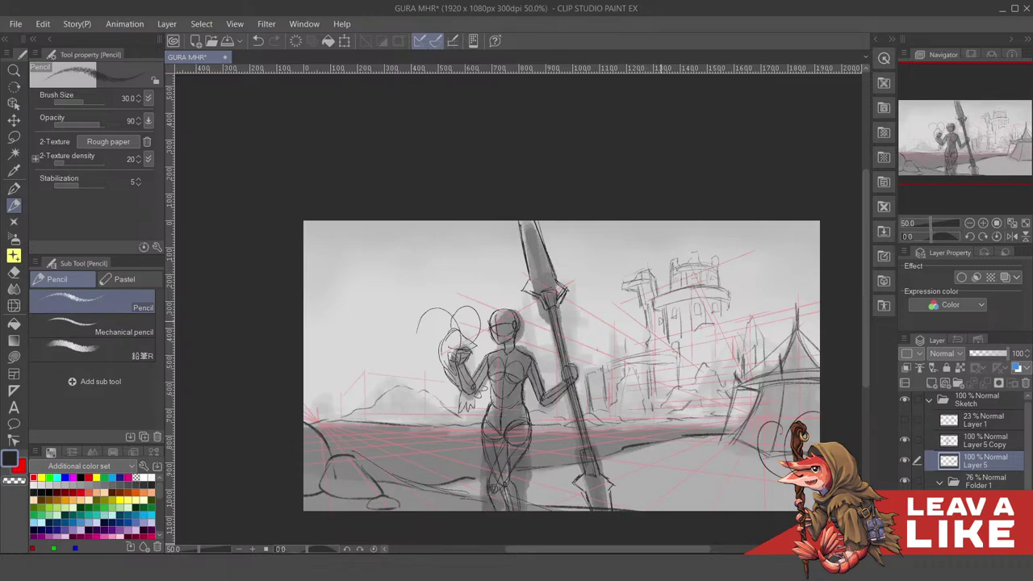
{"action": "left_click_drag", "start_coordinate": [662, 313], "coordinate": [662, 346]}
{"action": "left_click_drag", "start_coordinate": [740, 319], "coordinate": [708, 313]}
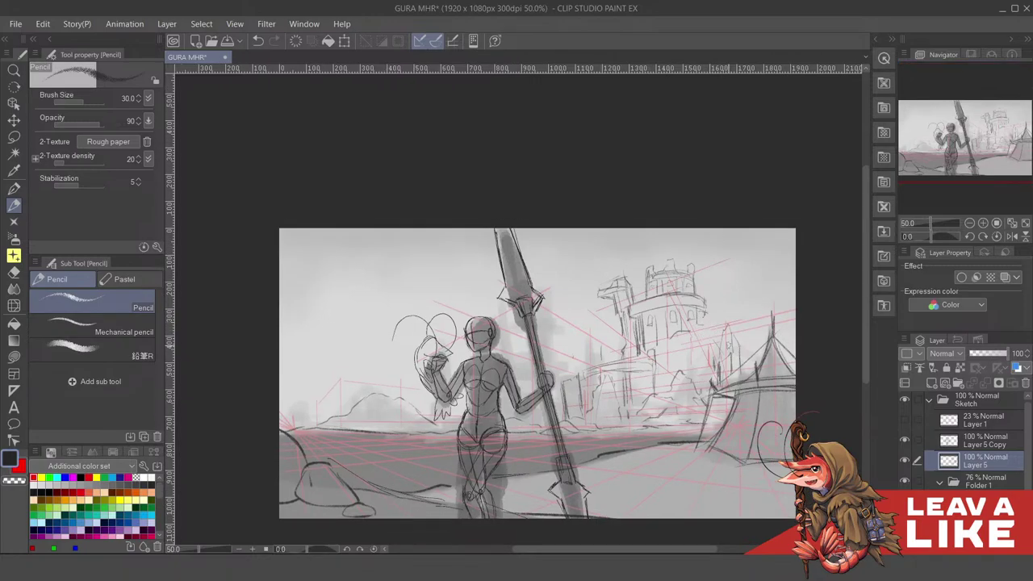
Hide the shaded rough and perspective guide and refine the lines joining the castle to the lower building
{"action": "left_click", "coordinate": [904, 481]}
{"action": "left_click_drag", "start_coordinate": [702, 354], "coordinate": [707, 353]}
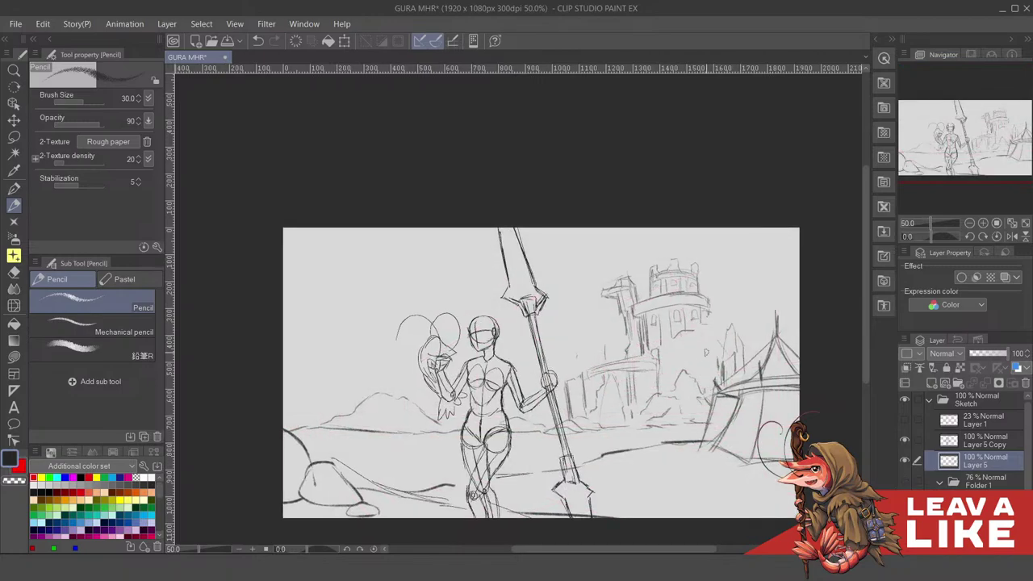
{"action": "left_click_drag", "start_coordinate": [631, 338], "coordinate": [648, 331]}
{"action": "left_click_drag", "start_coordinate": [735, 362], "coordinate": [722, 317]}
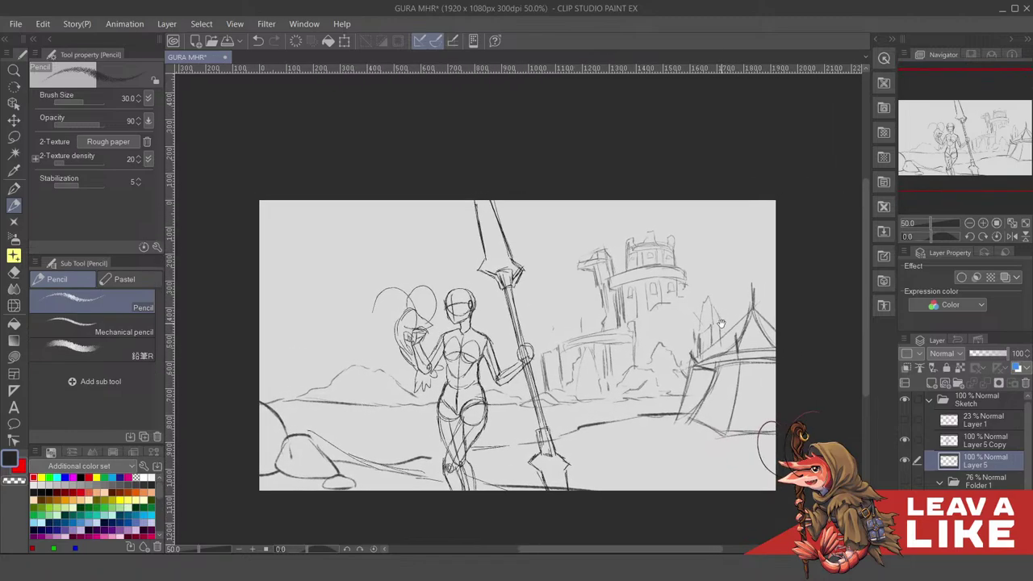
Sketch a small peaked tower block on the lower building's roof beside the spear, undoing the stray vertical strokes
{"action": "left_click_drag", "start_coordinate": [632, 321], "coordinate": [720, 316]}
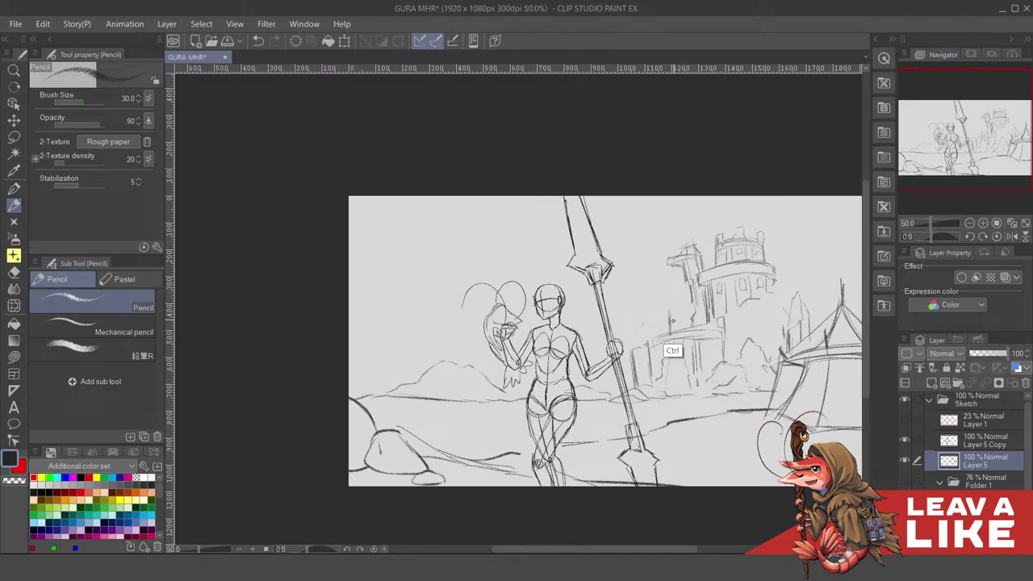
{"action": "key", "text": "ctrl+z"}
{"action": "left_click_drag", "start_coordinate": [663, 320], "coordinate": [668, 334]}
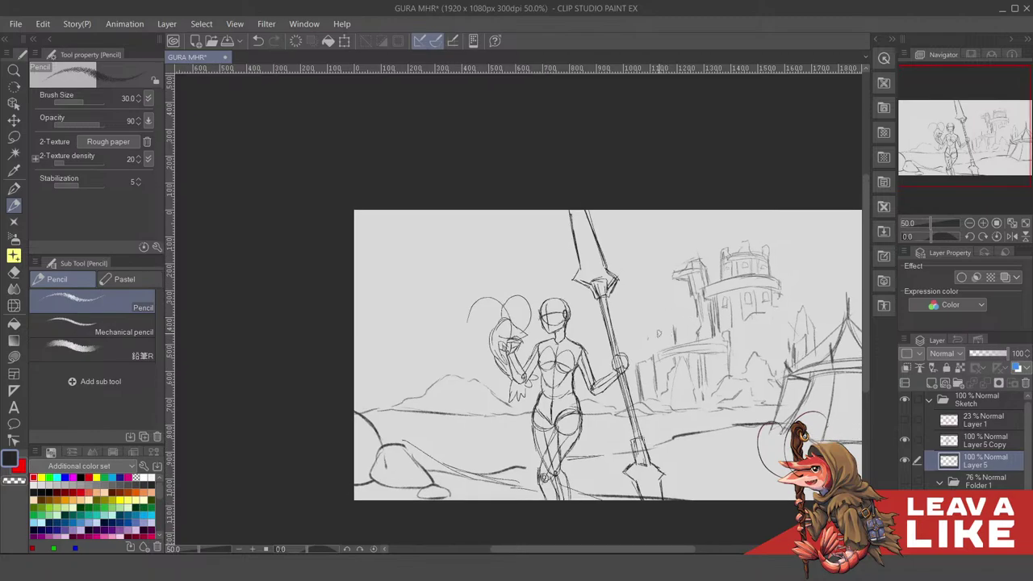
{"action": "key", "text": "ctrl+z"}
{"action": "key", "text": "ctrl+z"}
{"action": "key", "text": "ctrl+z"}
{"action": "mouse_move", "coordinate": [649, 326]}
{"action": "left_mouse_down"}
{"action": "mouse_move", "coordinate": [656, 319]}
{"action": "mouse_move", "coordinate": [679, 346]}
{"action": "mouse_move", "coordinate": [644, 339]}
{"action": "mouse_move", "coordinate": [641, 365]}
{"action": "left_mouse_up"}
{"action": "left_click_drag", "start_coordinate": [692, 315], "coordinate": [695, 325]}
{"action": "left_click_drag", "start_coordinate": [834, 299], "coordinate": [788, 302]}
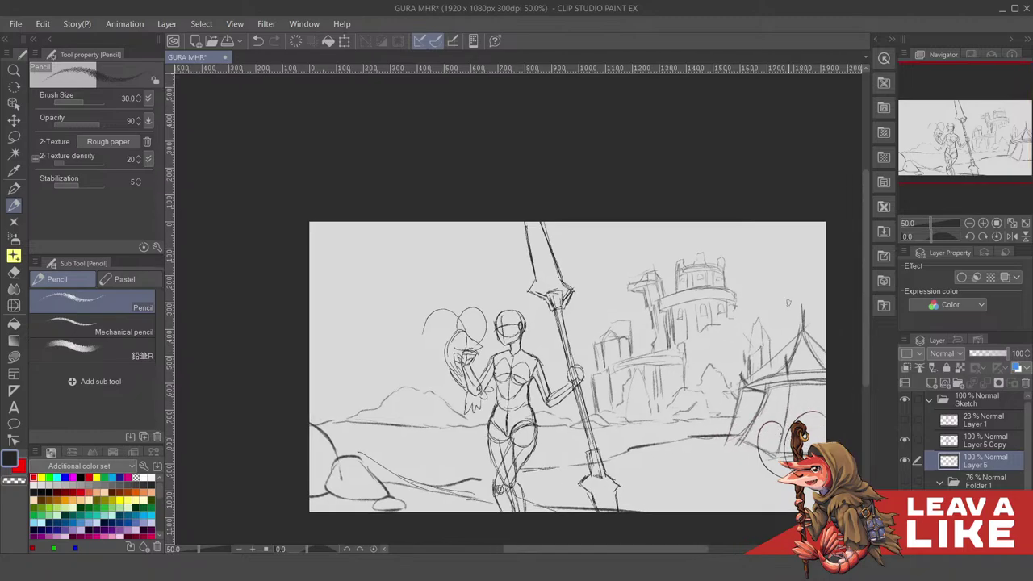
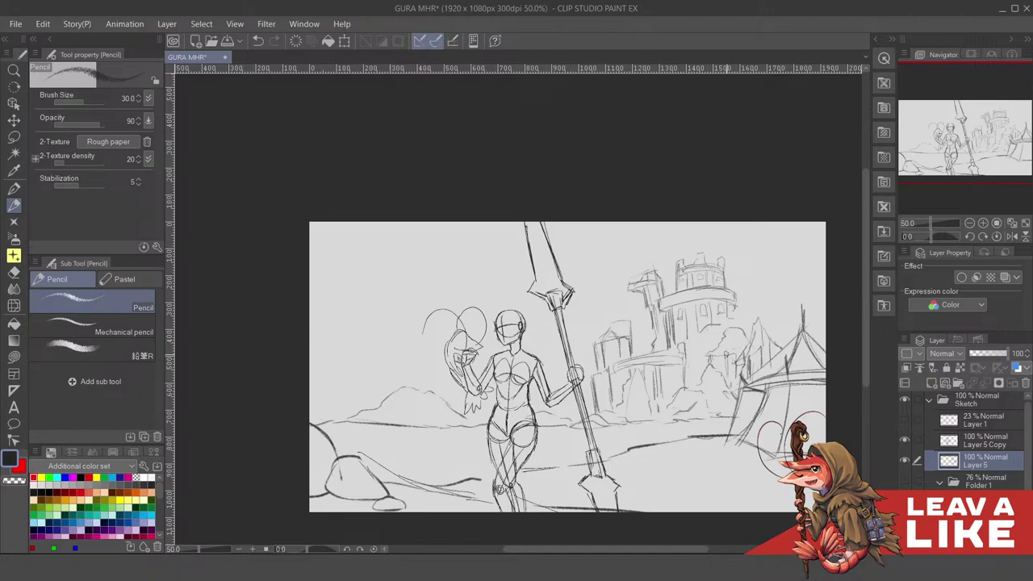
Flip the canvas view horizontally and sketch a tall tiered tower rising behind the tent
{"action": "scroll", "coordinate": [824, 235], "scroll_direction": "down", "scroll_amount": 1}
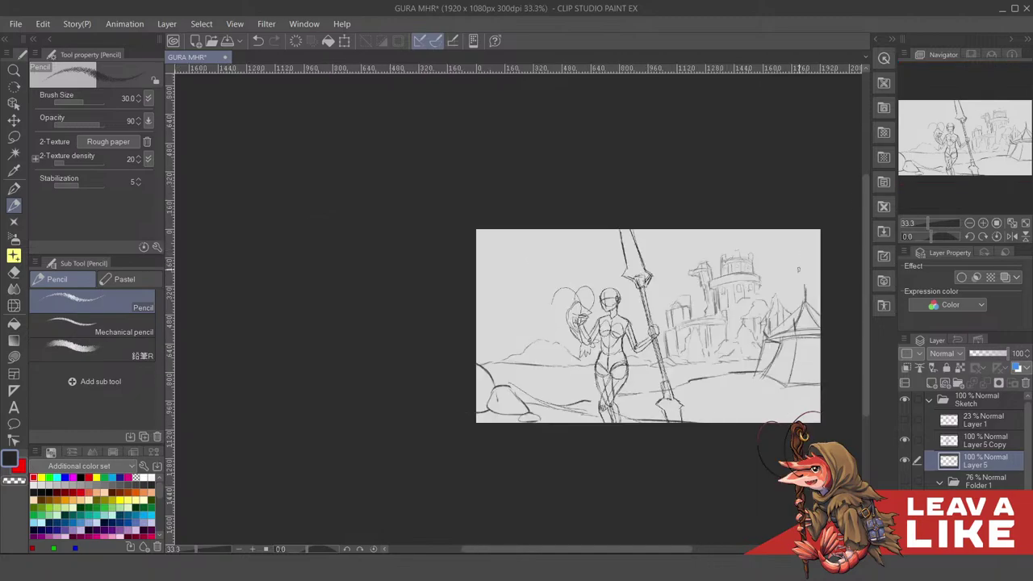
{"action": "key", "text": "h"}
{"action": "left_click_drag", "start_coordinate": [504, 309], "coordinate": [791, 316]}
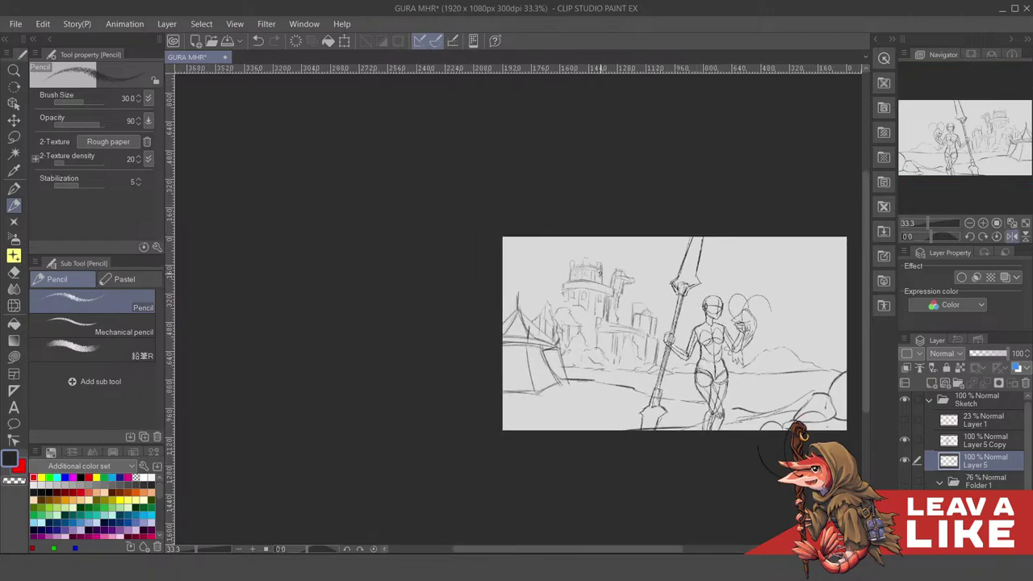
{"action": "scroll", "coordinate": [560, 302], "scroll_direction": "up", "scroll_amount": 1}
{"action": "left_click_drag", "start_coordinate": [580, 296], "coordinate": [614, 355]}
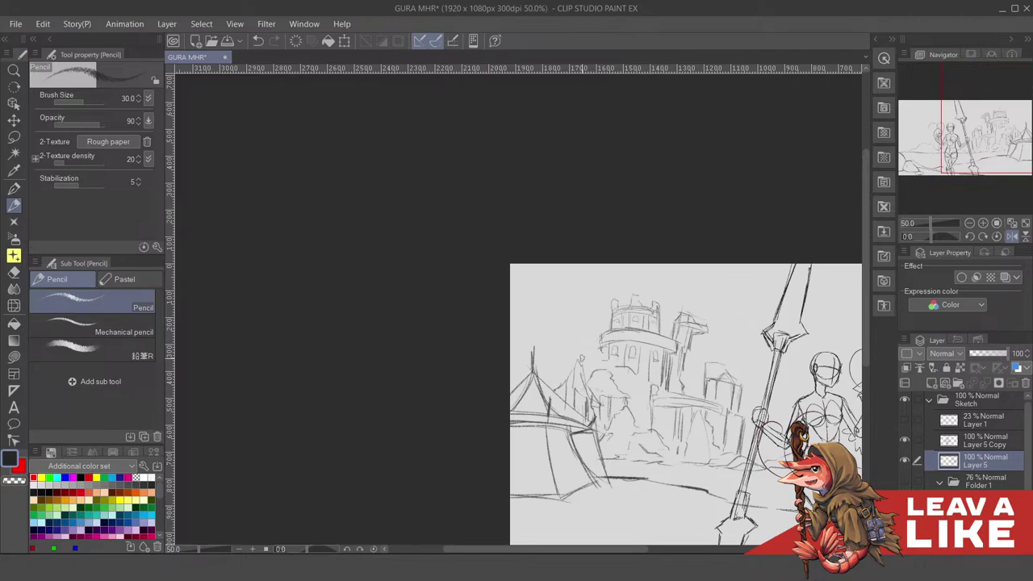
{"action": "key", "text": "ctrl+z"}
{"action": "left_click_drag", "start_coordinate": [572, 369], "coordinate": [564, 336]}
{"action": "key", "text": "ctrl+z"}
{"action": "mouse_move", "coordinate": [571, 377]}
{"action": "left_mouse_down"}
{"action": "mouse_move", "coordinate": [571, 359]}
{"action": "mouse_move", "coordinate": [561, 367]}
{"action": "left_mouse_up"}
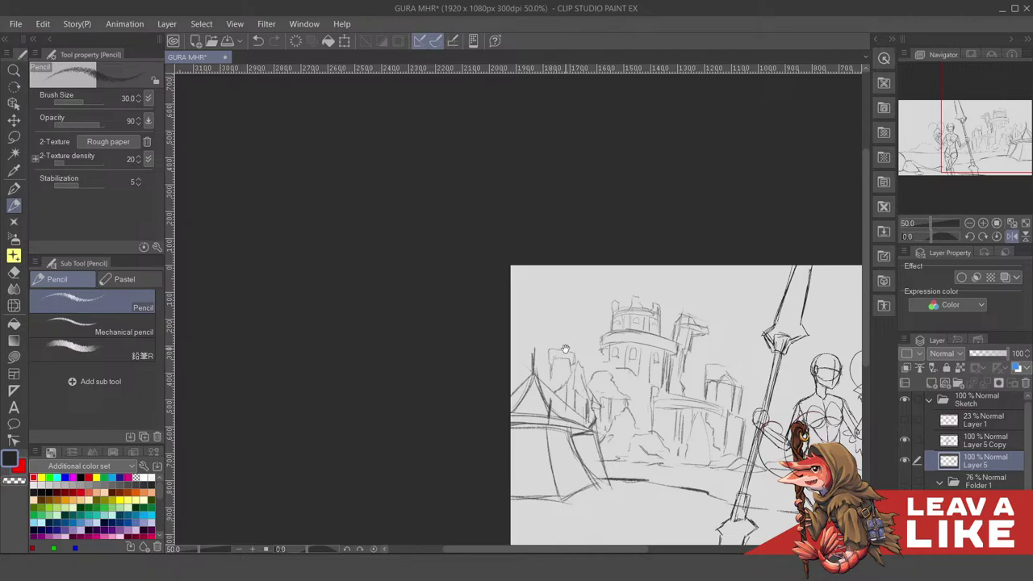
{"action": "left_click_drag", "start_coordinate": [565, 348], "coordinate": [556, 350]}
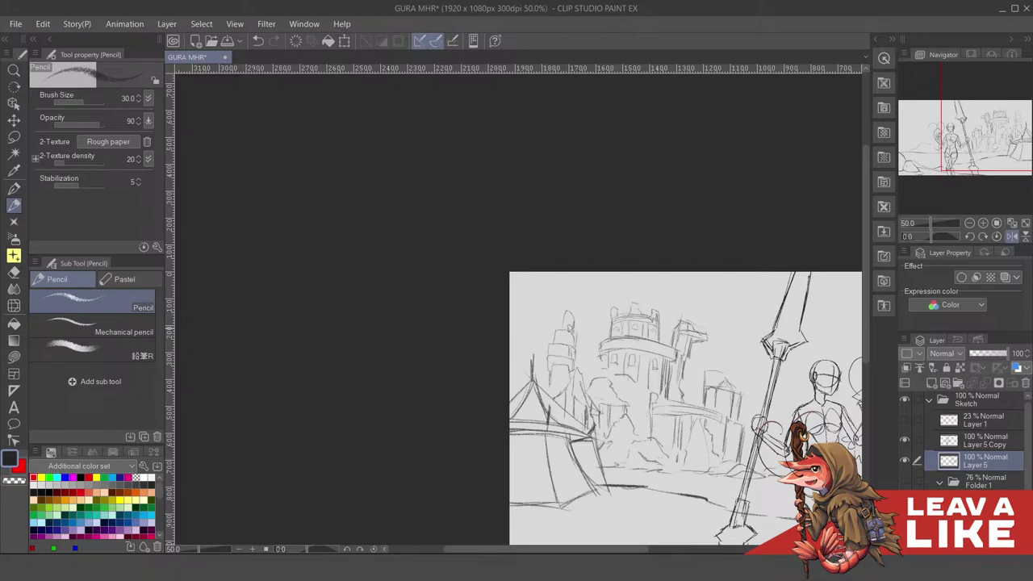
Return the canvas view to its unflipped orientation and refine the top of the tower behind the tent
{"action": "key", "text": "h"}
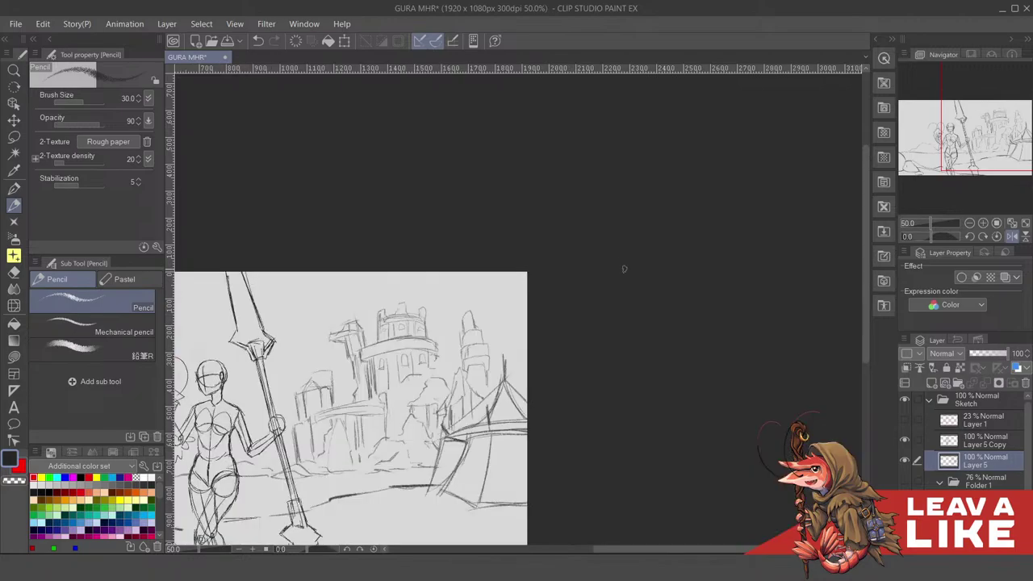
{"action": "left_click_drag", "start_coordinate": [550, 314], "coordinate": [645, 312]}
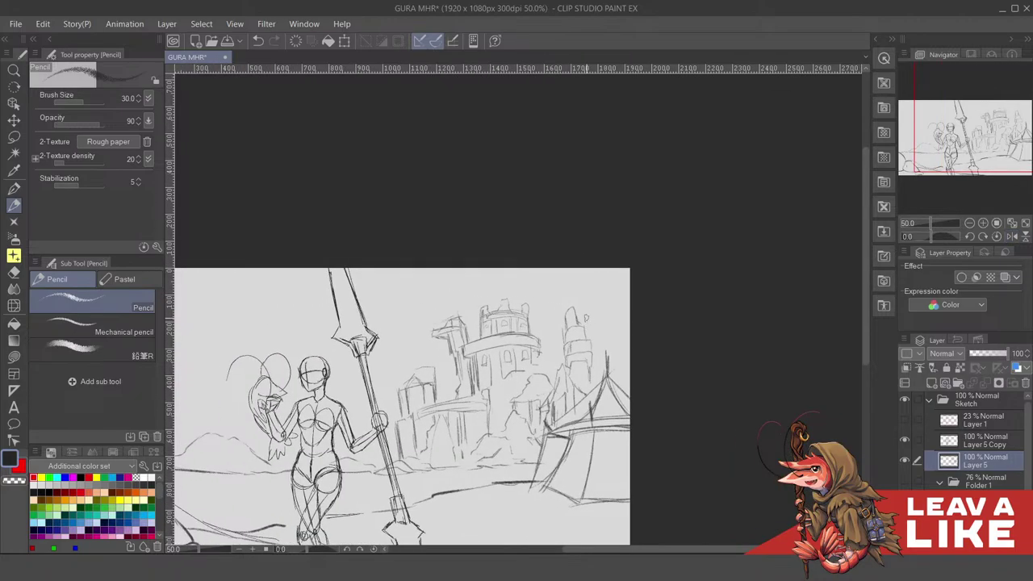
{"action": "left_click_drag", "start_coordinate": [583, 321], "coordinate": [591, 306]}
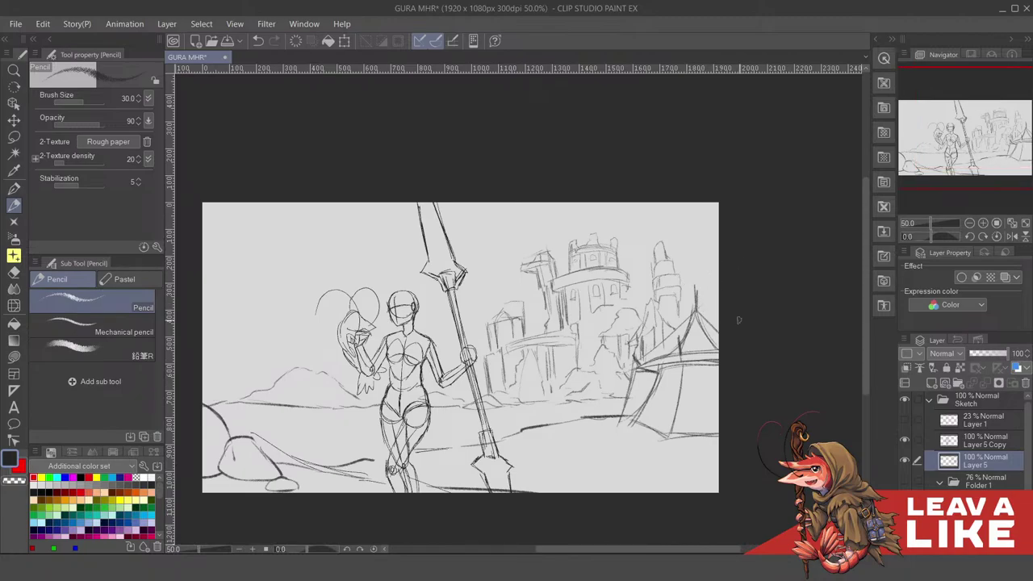
{"action": "mouse_move", "coordinate": [659, 239]}
{"action": "left_mouse_down"}
{"action": "mouse_move", "coordinate": [657, 264]}
{"action": "mouse_move", "coordinate": [672, 284]}
{"action": "mouse_move", "coordinate": [662, 256]}
{"action": "mouse_move", "coordinate": [685, 313]}
{"action": "mouse_move", "coordinate": [682, 356]}
{"action": "mouse_move", "coordinate": [710, 311]}
{"action": "left_mouse_up"}
{"action": "key", "text": "ctrl+z"}
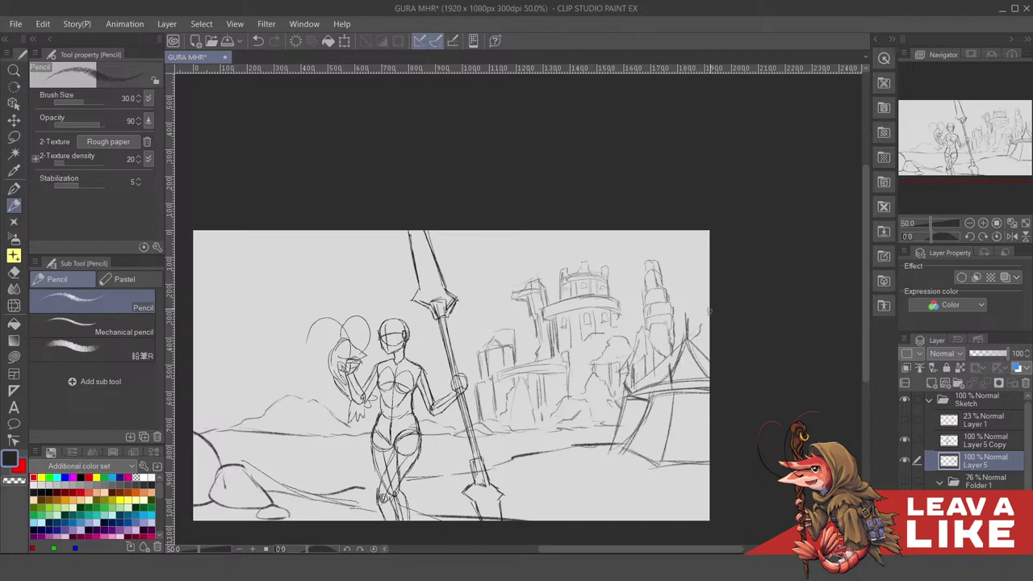
Sketch a rough background shape at the canvas edge behind the tent roof
{"action": "key", "text": "ctrl+z"}
{"action": "left_click_drag", "start_coordinate": [697, 350], "coordinate": [707, 337]}
{"action": "mouse_move", "coordinate": [669, 375]}
{"action": "left_mouse_down"}
{"action": "mouse_move", "coordinate": [703, 313]}
{"action": "mouse_move", "coordinate": [716, 339]}
{"action": "left_mouse_up"}
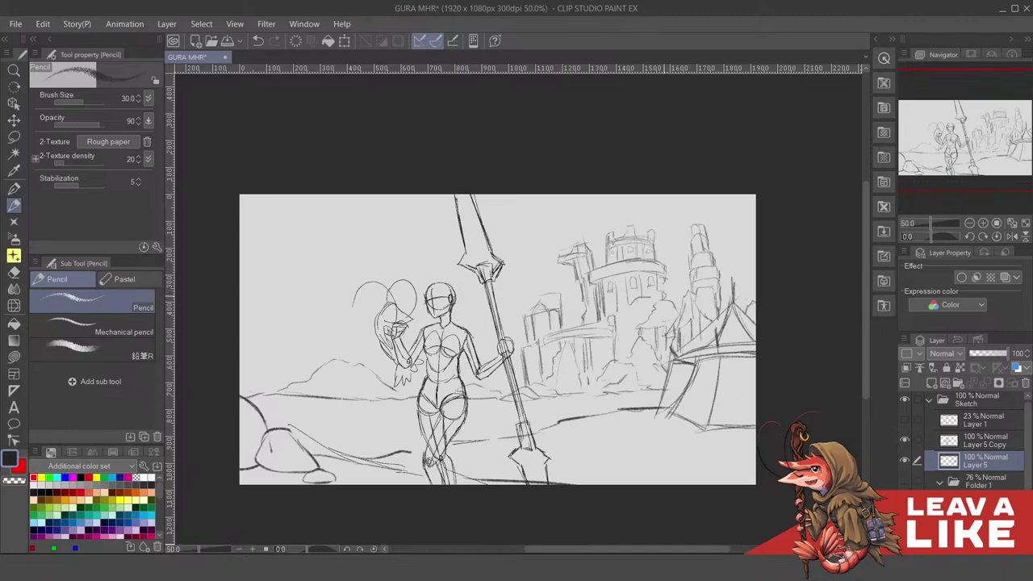
Add rough rocky detail between the castle's base and the lower building
{"action": "key", "text": "ctrl+z"}
{"action": "left_click_drag", "start_coordinate": [660, 274], "coordinate": [662, 307]}
{"action": "scroll", "coordinate": [686, 313], "scroll_direction": "up", "scroll_amount": 2}
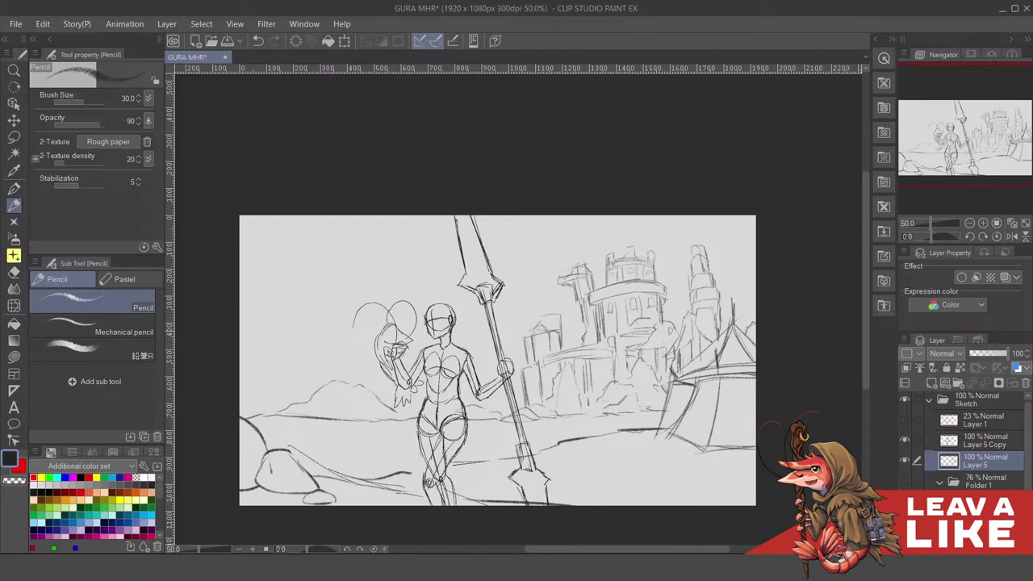
{"action": "left_click_drag", "start_coordinate": [716, 319], "coordinate": [739, 245]}
{"action": "left_click_drag", "start_coordinate": [652, 346], "coordinate": [746, 353]}
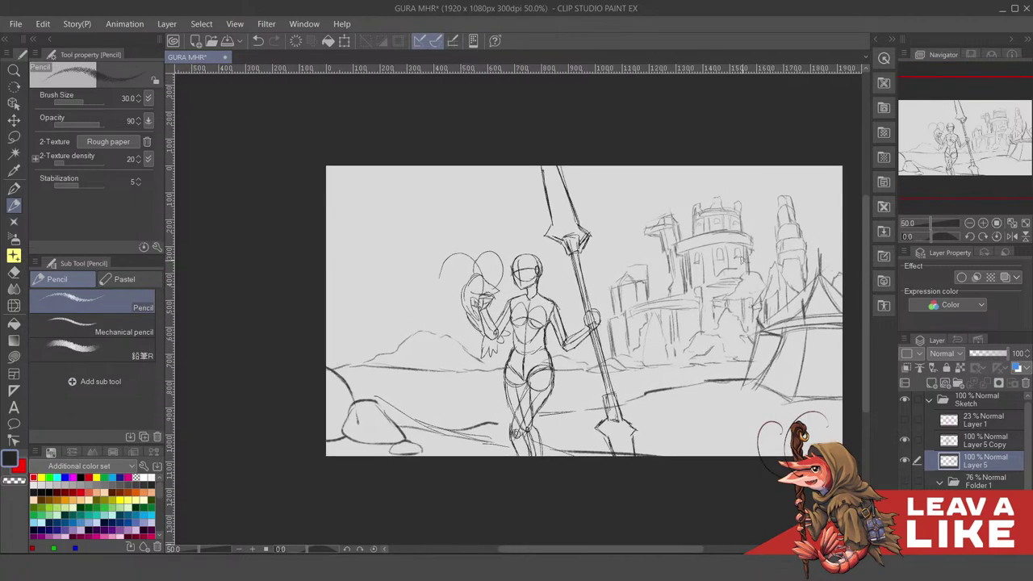
{"action": "left_click_drag", "start_coordinate": [687, 281], "coordinate": [699, 309]}
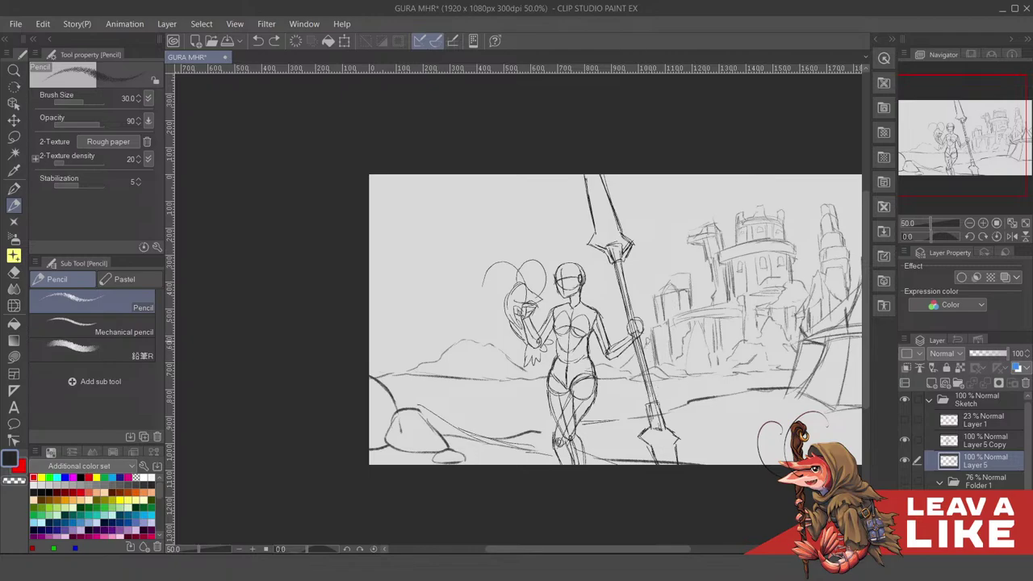
Sketch low rocks along the ground line between the lower building and the tent
{"action": "left_click_drag", "start_coordinate": [786, 330], "coordinate": [759, 361]}
{"action": "left_click_drag", "start_coordinate": [822, 352], "coordinate": [791, 329]}
{"action": "scroll", "coordinate": [824, 271], "scroll_direction": "down", "scroll_amount": 1}
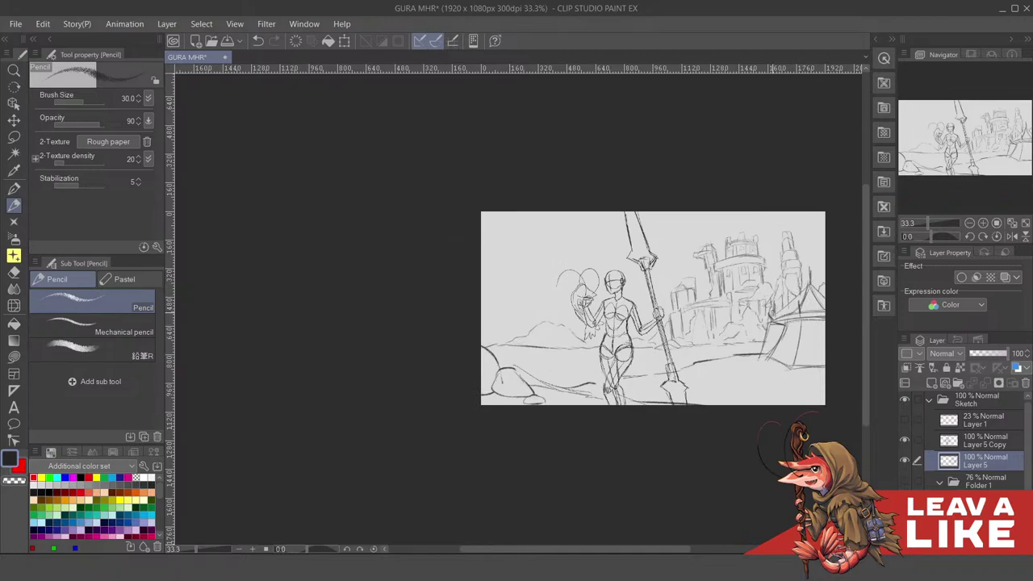
{"action": "scroll", "coordinate": [777, 335], "scroll_direction": "up", "scroll_amount": 1}
{"action": "left_click_drag", "start_coordinate": [713, 333], "coordinate": [717, 323]}
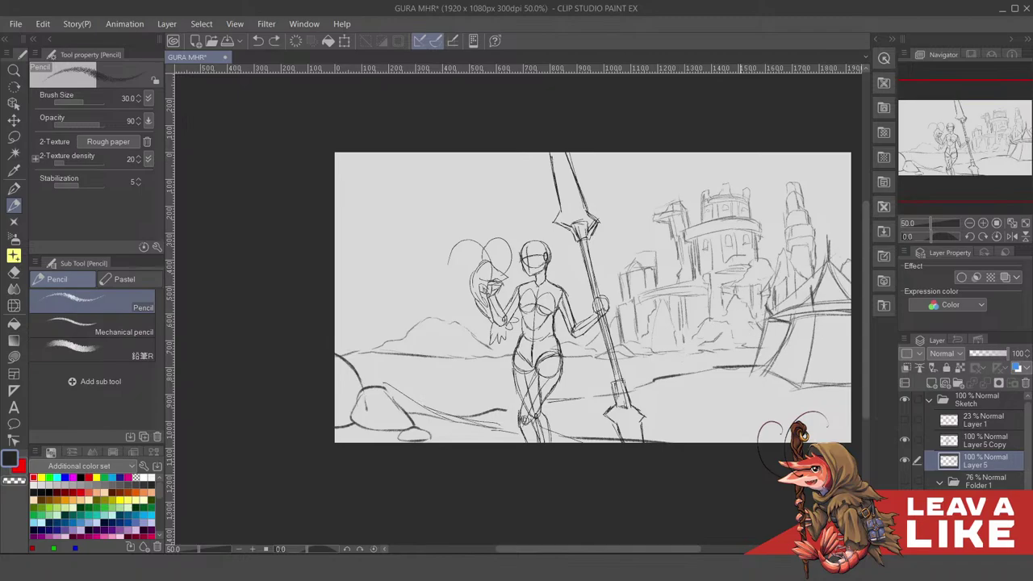
{"action": "left_click_drag", "start_coordinate": [795, 338], "coordinate": [781, 343]}
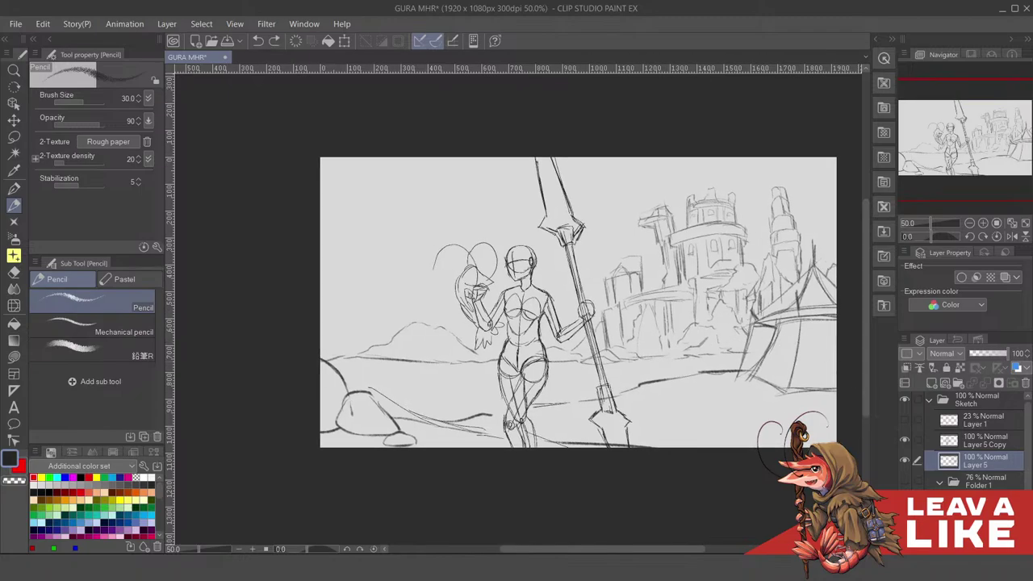
Show the shaded rough and perspective guide again beneath the line sketch
{"action": "left_click", "coordinate": [905, 481]}
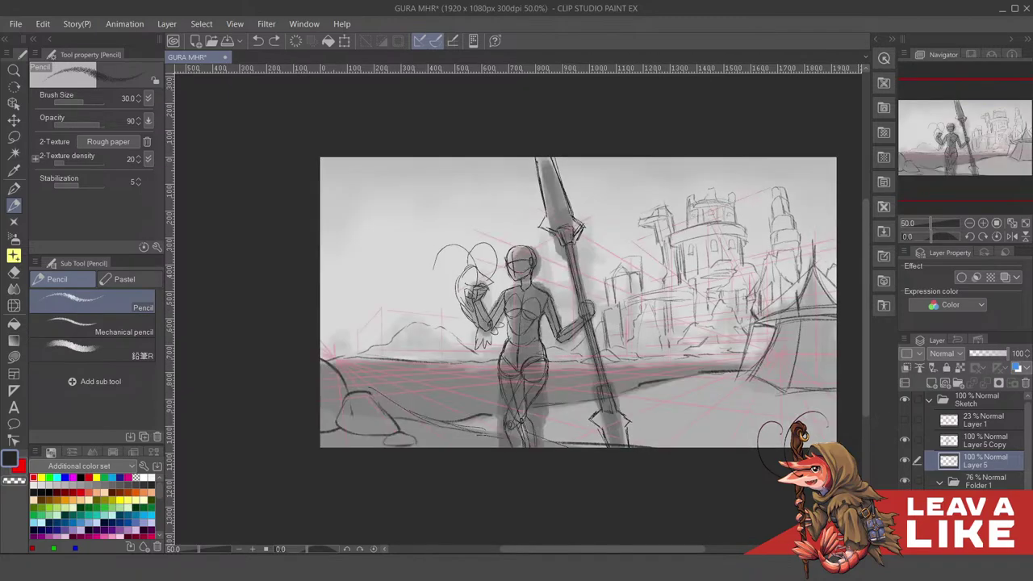
{"action": "left_click_drag", "start_coordinate": [608, 361], "coordinate": [723, 376]}
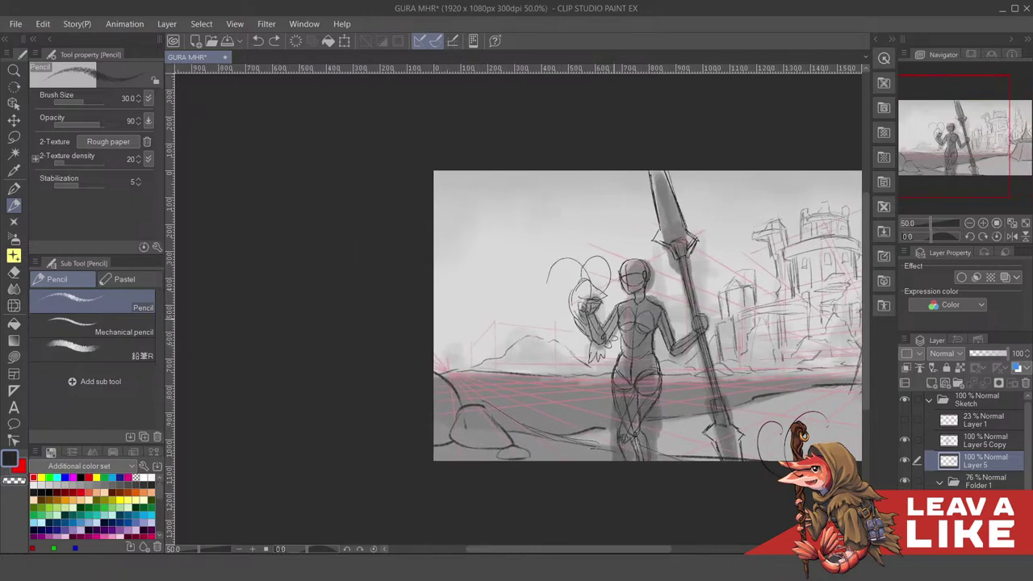
{"action": "mouse_move", "coordinate": [514, 374]}
{"action": "left_mouse_down"}
{"action": "mouse_move", "coordinate": [567, 358]}
{"action": "mouse_move", "coordinate": [609, 369]}
{"action": "left_mouse_up"}
{"action": "left_click_drag", "start_coordinate": [753, 278], "coordinate": [688, 274]}
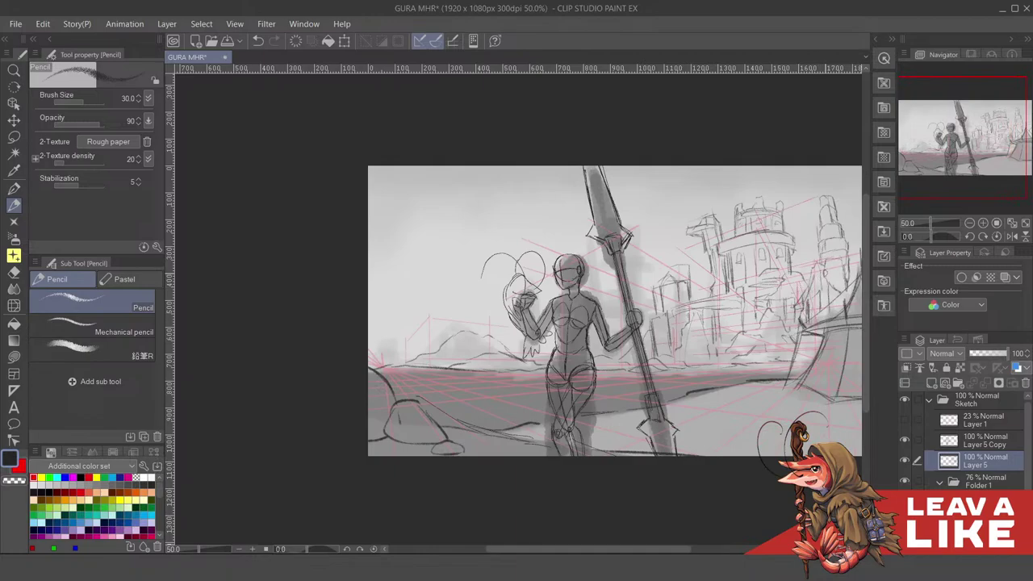
{"action": "left_click_drag", "start_coordinate": [800, 346], "coordinate": [764, 333]}
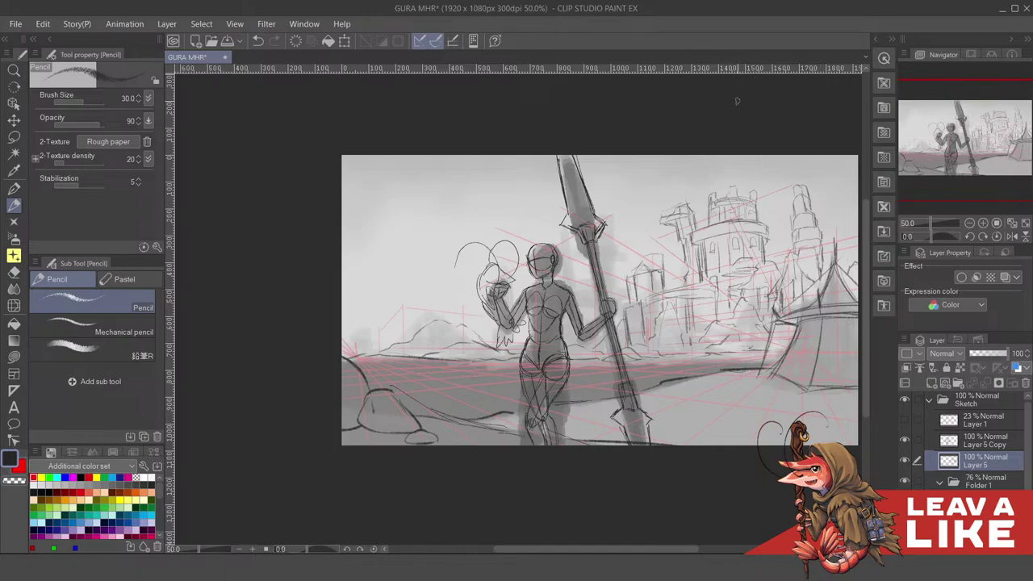
Sketch a taller peak on the distant mountain behind the figure's raised arm, undoing the stray stroke
{"action": "mouse_move", "coordinate": [436, 320]}
{"action": "left_mouse_down"}
{"action": "mouse_move", "coordinate": [556, 337]}
{"action": "mouse_move", "coordinate": [565, 312]}
{"action": "mouse_move", "coordinate": [645, 298]}
{"action": "left_mouse_up"}
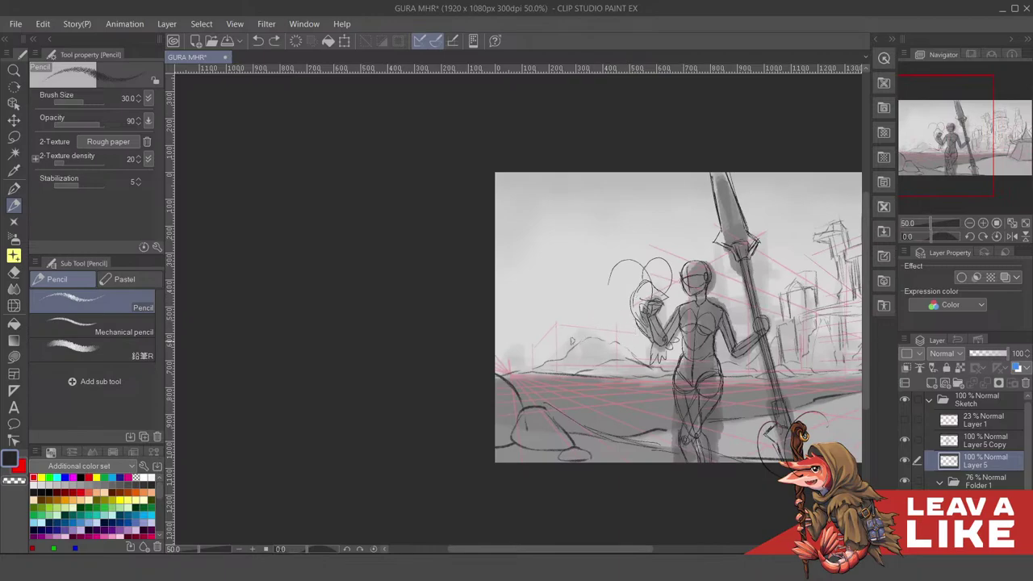
{"action": "key", "text": "ctrl"}
{"action": "left_click_drag", "start_coordinate": [599, 339], "coordinate": [631, 301]}
{"action": "left_click_drag", "start_coordinate": [724, 300], "coordinate": [710, 297]}
{"action": "key", "text": "ctrl+z"}
{"action": "mouse_move", "coordinate": [586, 334]}
{"action": "left_mouse_down"}
{"action": "mouse_move", "coordinate": [598, 312]}
{"action": "mouse_move", "coordinate": [609, 315]}
{"action": "left_mouse_up"}
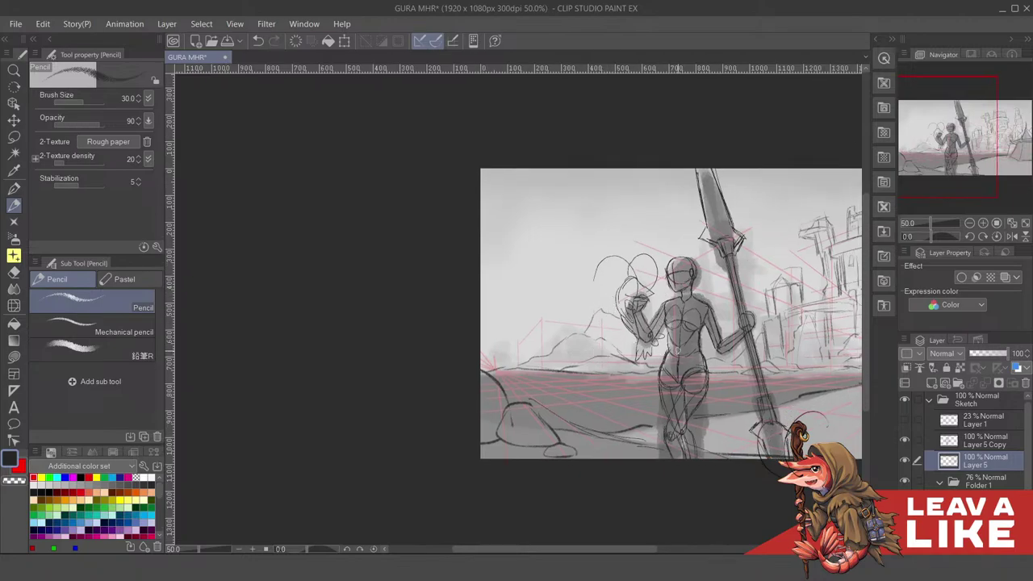
Hide and reshow Layer 5 to compare the background line sketch with the shaded rough beneath it
{"action": "left_click_drag", "start_coordinate": [764, 271], "coordinate": [715, 287]}
{"action": "left_click_drag", "start_coordinate": [765, 246], "coordinate": [739, 258]}
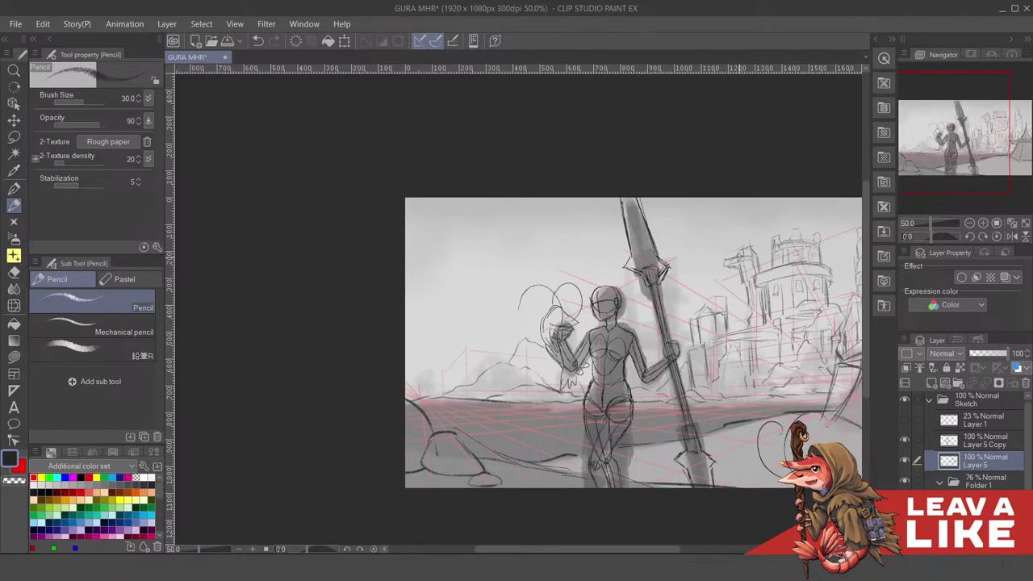
{"action": "left_click_drag", "start_coordinate": [683, 306], "coordinate": [692, 304]}
{"action": "mouse_move", "coordinate": [813, 404]}
{"action": "left_mouse_down"}
{"action": "mouse_move", "coordinate": [809, 419]}
{"action": "mouse_move", "coordinate": [786, 394]}
{"action": "mouse_move", "coordinate": [736, 389]}
{"action": "left_mouse_up"}
{"action": "left_click", "coordinate": [902, 464]}
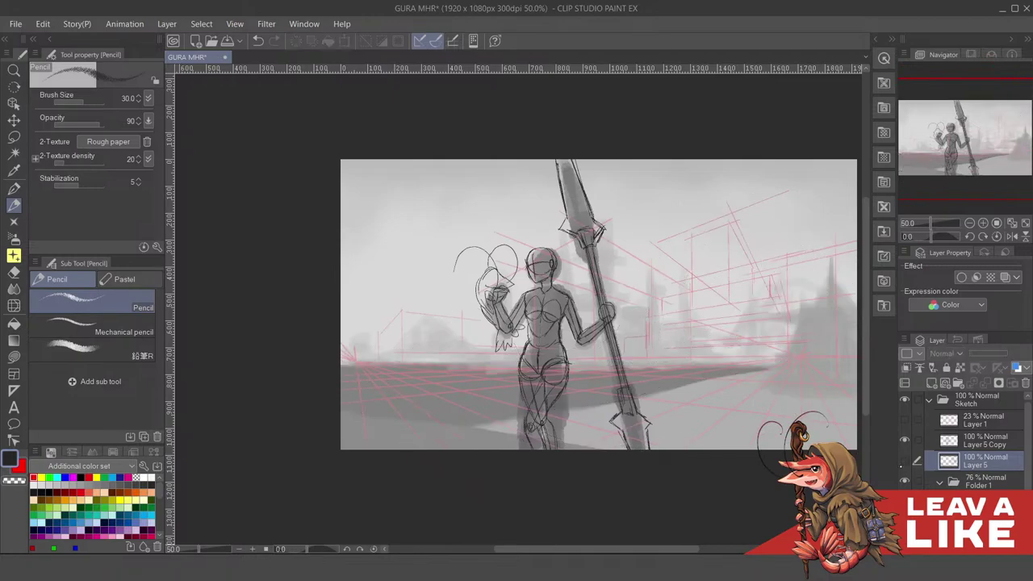
{"action": "left_click", "coordinate": [904, 460]}
{"action": "mouse_move", "coordinate": [761, 473]}
{"action": "left_mouse_down"}
{"action": "mouse_move", "coordinate": [726, 468]}
{"action": "mouse_move", "coordinate": [733, 483]}
{"action": "mouse_move", "coordinate": [697, 441]}
{"action": "mouse_move", "coordinate": [735, 435]}
{"action": "mouse_move", "coordinate": [719, 438]}
{"action": "left_mouse_up"}
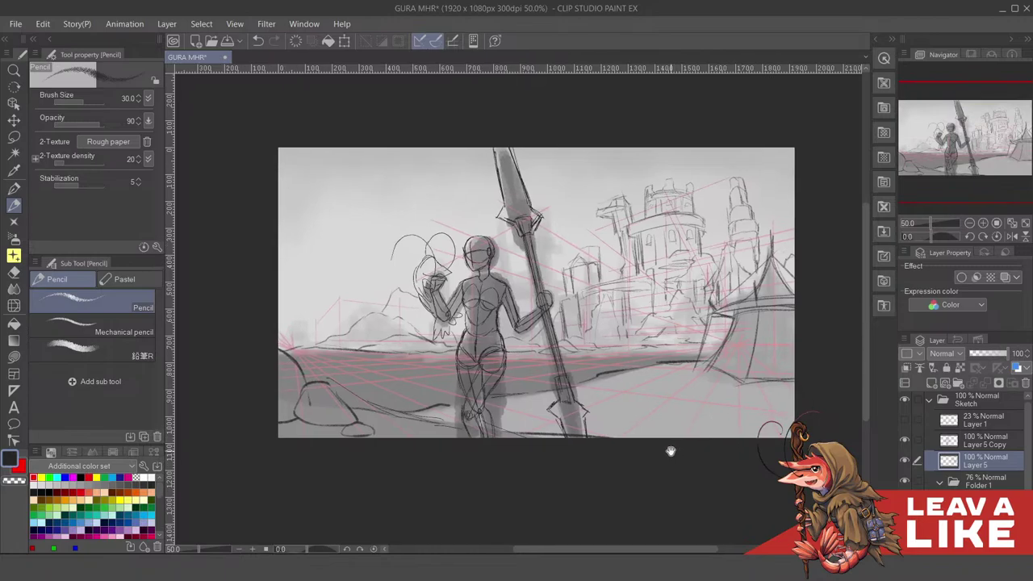
{"action": "mouse_move", "coordinate": [656, 414]}
{"action": "left_mouse_down"}
{"action": "mouse_move", "coordinate": [698, 399]}
{"action": "mouse_move", "coordinate": [729, 417]}
{"action": "mouse_move", "coordinate": [691, 405]}
{"action": "left_mouse_up"}
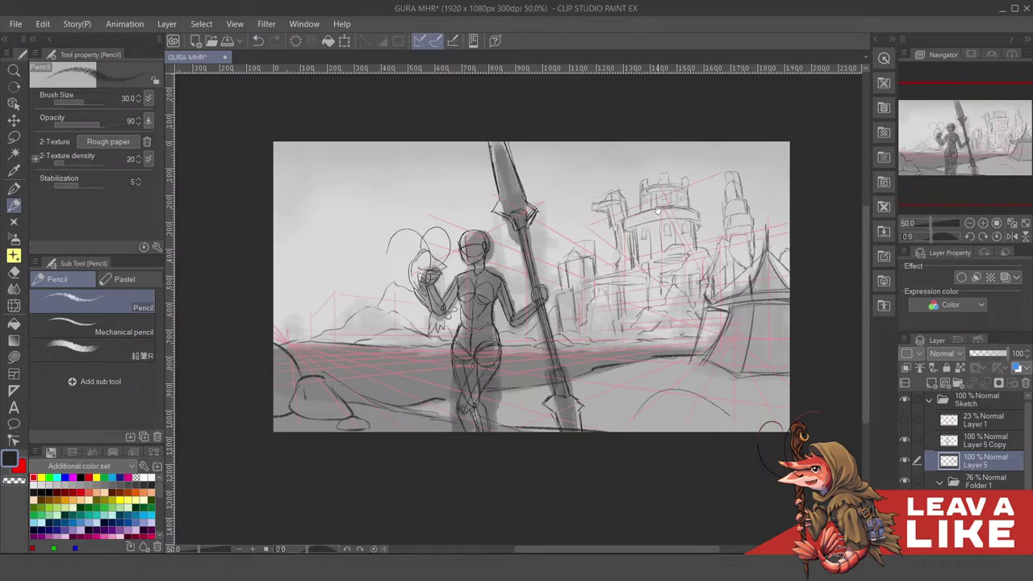
{"action": "mouse_move", "coordinate": [691, 350]}
{"action": "left_mouse_down"}
{"action": "mouse_move", "coordinate": [769, 405]}
{"action": "mouse_move", "coordinate": [751, 388]}
{"action": "mouse_move", "coordinate": [758, 360]}
{"action": "left_mouse_up"}
{"action": "key", "text": "ctrl+z"}
{"action": "left_click_drag", "start_coordinate": [770, 246], "coordinate": [761, 268]}
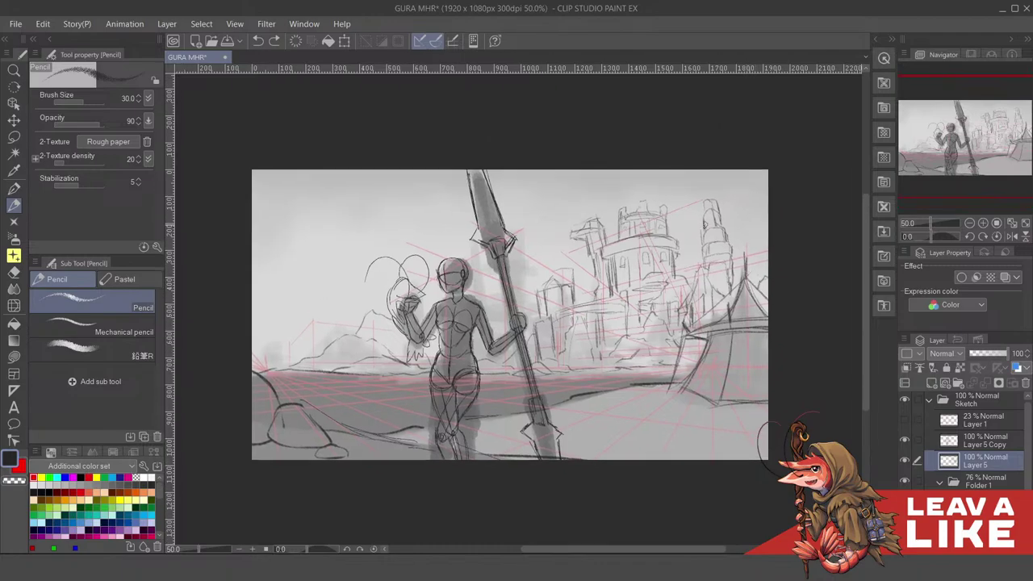
{"action": "mouse_move", "coordinate": [677, 242]}
{"action": "left_mouse_down"}
{"action": "mouse_move", "coordinate": [767, 209]}
{"action": "mouse_move", "coordinate": [776, 252]}
{"action": "left_mouse_up"}
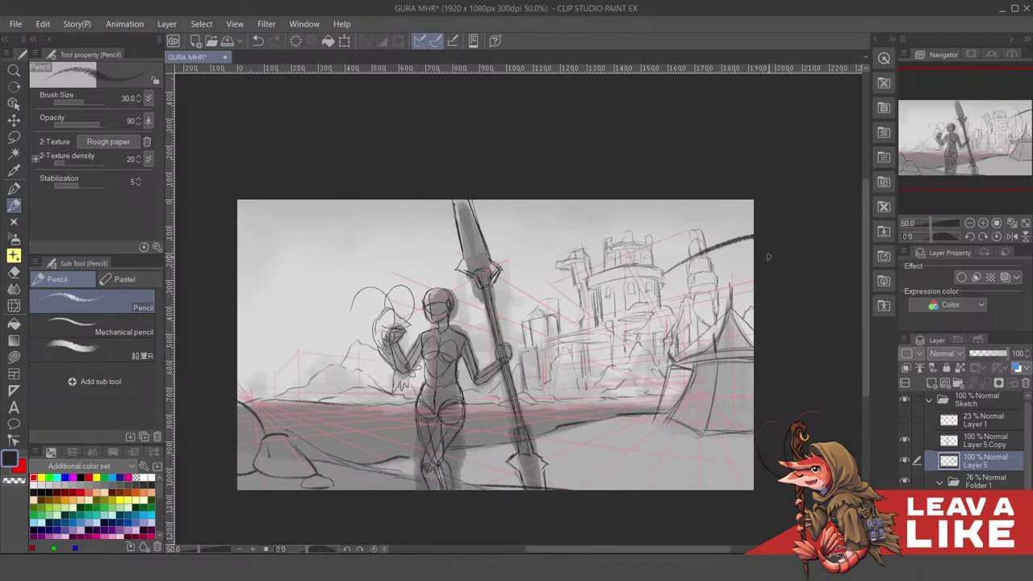
{"action": "key", "text": "ctrl+z"}
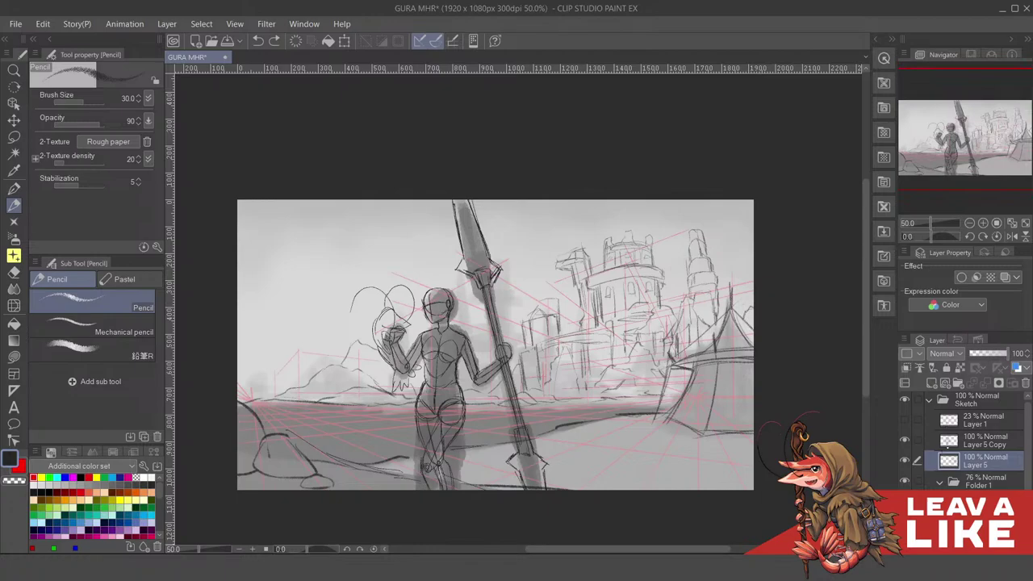
On a new layer above Layer 5 Copy, sketch dark palm fronds hanging into the scene's upper right corner
{"action": "left_click", "coordinate": [947, 445]}
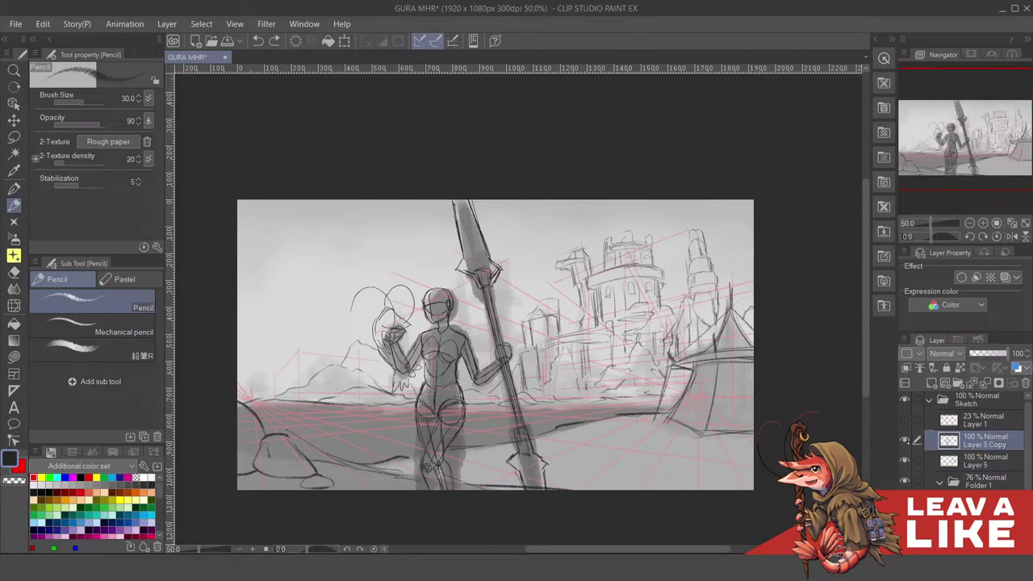
{"action": "left_click", "coordinate": [932, 383]}
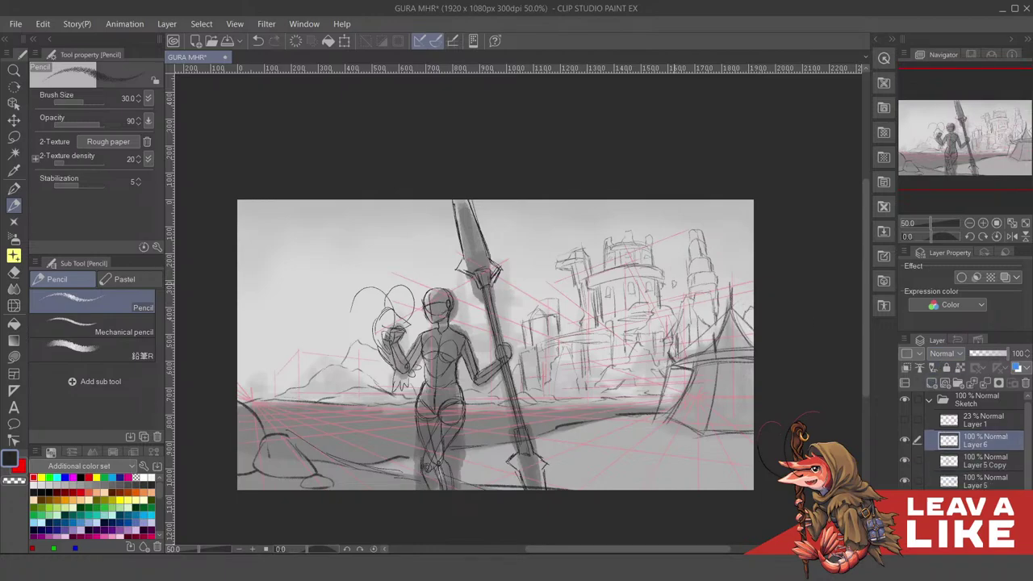
{"action": "left_click_drag", "start_coordinate": [656, 298], "coordinate": [753, 229]}
{"action": "key", "text": "ctrl+z"}
{"action": "mouse_move", "coordinate": [707, 260]}
{"action": "left_mouse_down"}
{"action": "mouse_move", "coordinate": [755, 224]}
{"action": "mouse_move", "coordinate": [710, 275]}
{"action": "mouse_move", "coordinate": [716, 247]}
{"action": "mouse_move", "coordinate": [756, 221]}
{"action": "mouse_move", "coordinate": [692, 252]}
{"action": "mouse_move", "coordinate": [676, 269]}
{"action": "mouse_move", "coordinate": [684, 273]}
{"action": "left_mouse_up"}
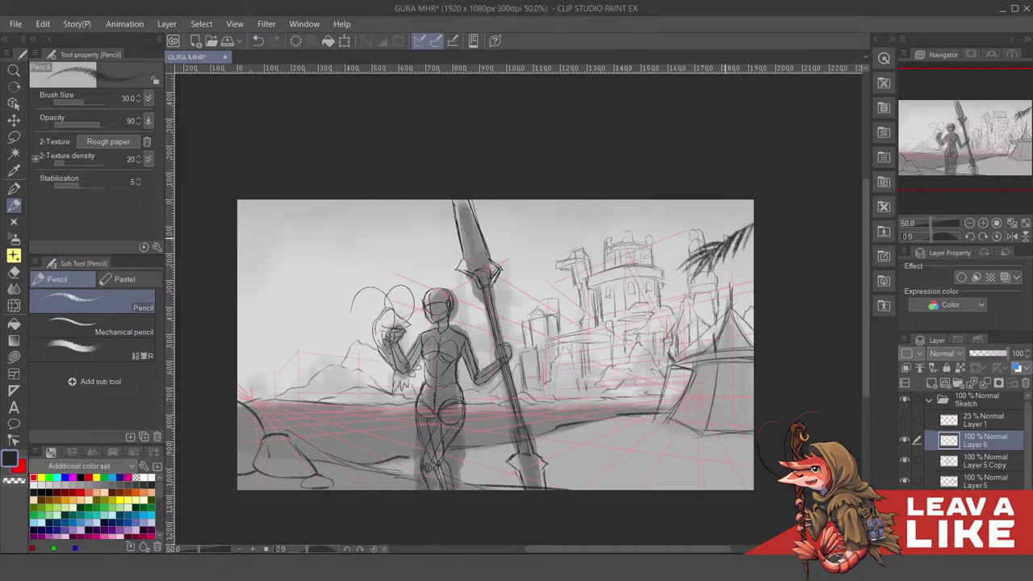
{"action": "mouse_move", "coordinate": [730, 238]}
{"action": "left_mouse_down"}
{"action": "mouse_move", "coordinate": [705, 231]}
{"action": "mouse_move", "coordinate": [720, 222]}
{"action": "left_mouse_up"}
{"action": "mouse_move", "coordinate": [753, 221]}
{"action": "left_mouse_down"}
{"action": "mouse_move", "coordinate": [728, 217]}
{"action": "mouse_move", "coordinate": [752, 208]}
{"action": "mouse_move", "coordinate": [735, 208]}
{"action": "mouse_move", "coordinate": [754, 219]}
{"action": "left_mouse_up"}
{"action": "left_click_drag", "start_coordinate": [731, 222], "coordinate": [753, 223]}
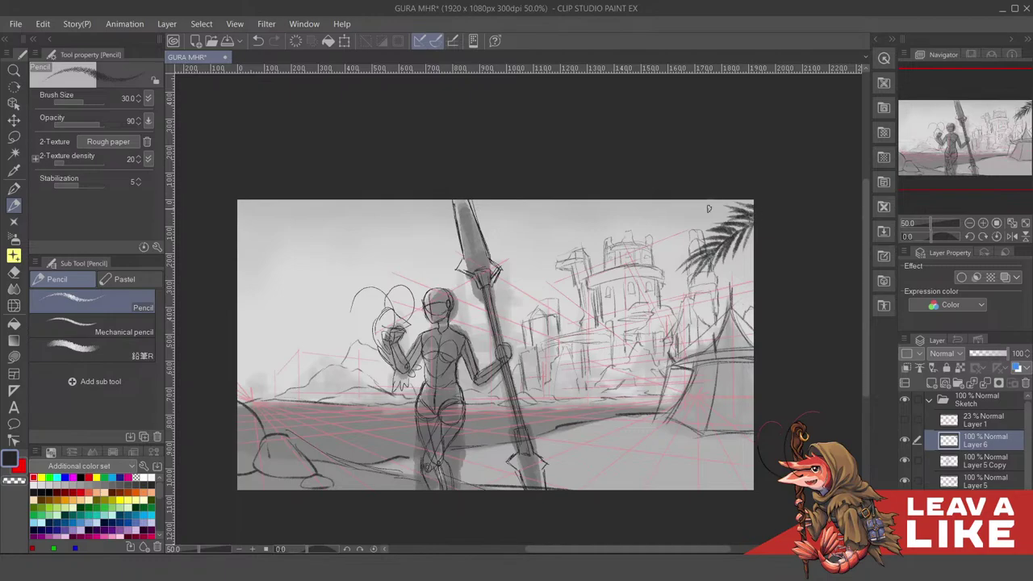
{"action": "mouse_move", "coordinate": [764, 258]}
{"action": "left_mouse_down"}
{"action": "mouse_move", "coordinate": [760, 268]}
{"action": "mouse_move", "coordinate": [740, 265]}
{"action": "left_mouse_up"}
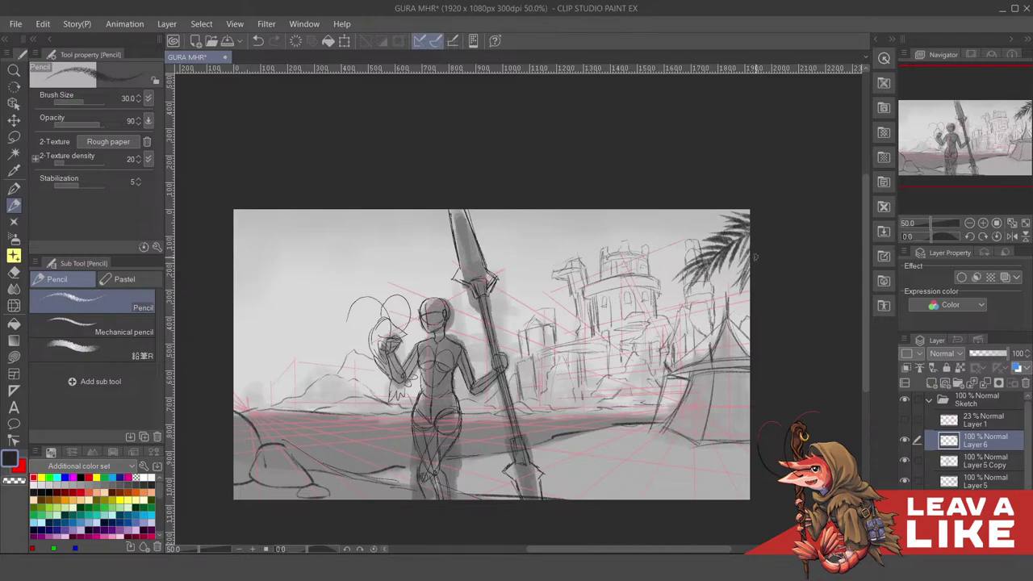
{"action": "scroll", "coordinate": [779, 295], "scroll_direction": "down", "scroll_amount": 1}
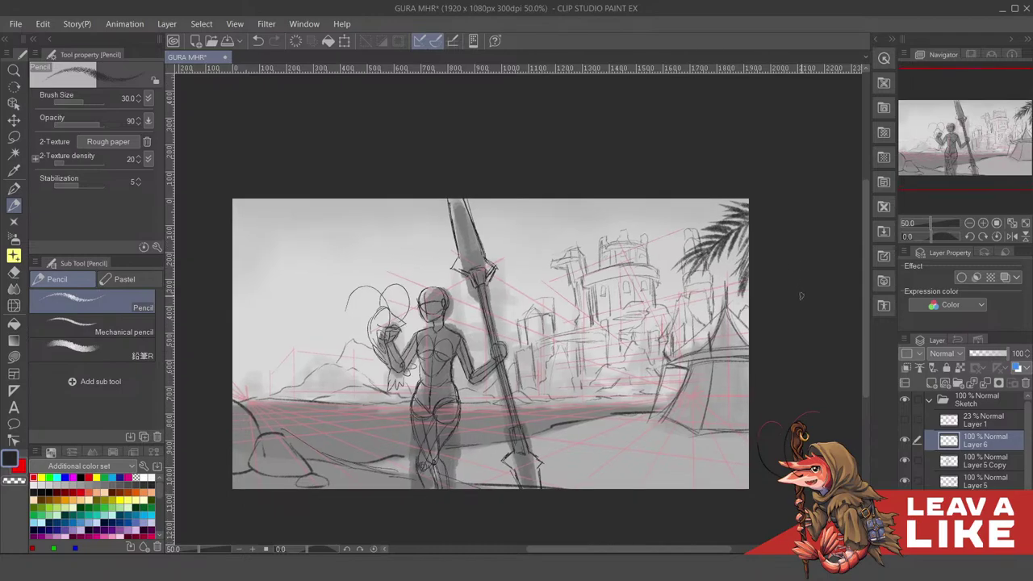
{"action": "scroll", "coordinate": [779, 311], "scroll_direction": "down", "scroll_amount": 2}
{"action": "scroll", "coordinate": [727, 396], "scroll_direction": "down", "scroll_amount": 2}
{"action": "left_click_drag", "start_coordinate": [650, 442], "coordinate": [752, 440]}
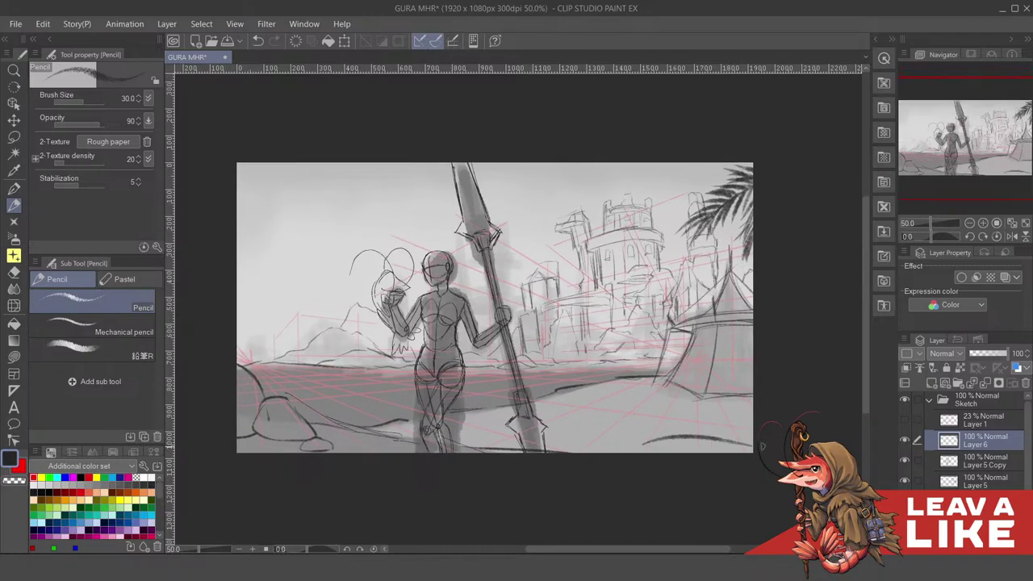
{"action": "key", "text": "ctrl+z"}
{"action": "mouse_move", "coordinate": [625, 454]}
{"action": "left_mouse_down"}
{"action": "mouse_move", "coordinate": [698, 421]}
{"action": "mouse_move", "coordinate": [753, 418]}
{"action": "mouse_move", "coordinate": [720, 418]}
{"action": "mouse_move", "coordinate": [711, 438]}
{"action": "left_mouse_up"}
{"action": "scroll", "coordinate": [712, 434], "scroll_direction": "down", "scroll_amount": 1}
{"action": "key", "text": "ctrl+z"}
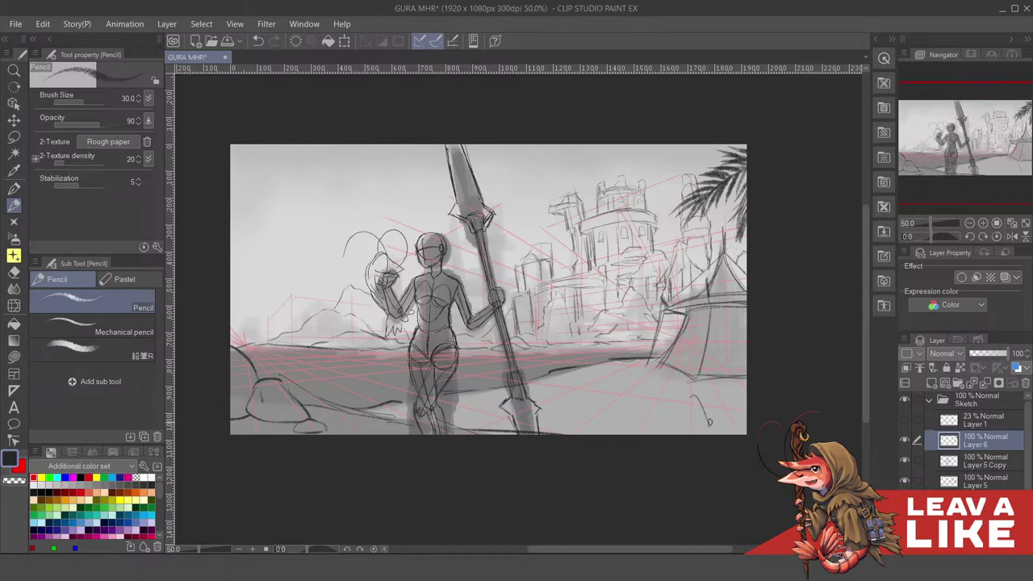
{"action": "key", "text": "ctrl+z"}
{"action": "left_click_drag", "start_coordinate": [651, 404], "coordinate": [666, 423]}
{"action": "key", "text": "ctrl+z"}
Sketch a curving, driftwood-like branch on the ground in the lower right foreground in front of the tent
{"action": "left_click_drag", "start_coordinate": [665, 384], "coordinate": [739, 411]}
{"action": "left_click_drag", "start_coordinate": [662, 392], "coordinate": [751, 443]}
{"action": "mouse_move", "coordinate": [735, 404]}
{"action": "left_mouse_down"}
{"action": "mouse_move", "coordinate": [789, 419]}
{"action": "mouse_move", "coordinate": [756, 417]}
{"action": "left_mouse_up"}
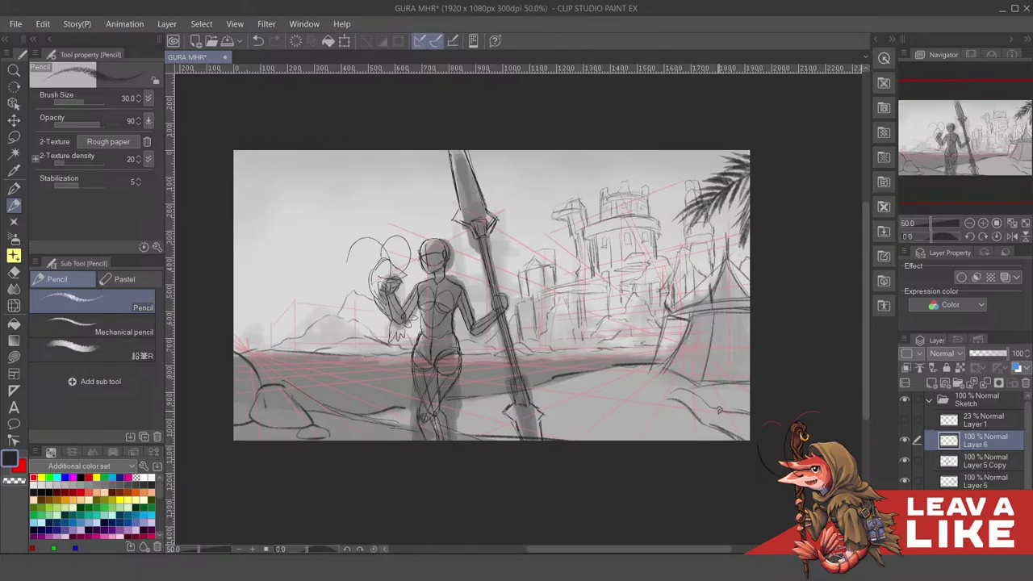
{"action": "left_click_drag", "start_coordinate": [770, 373], "coordinate": [758, 380]}
{"action": "left_click_drag", "start_coordinate": [706, 412], "coordinate": [713, 399]}
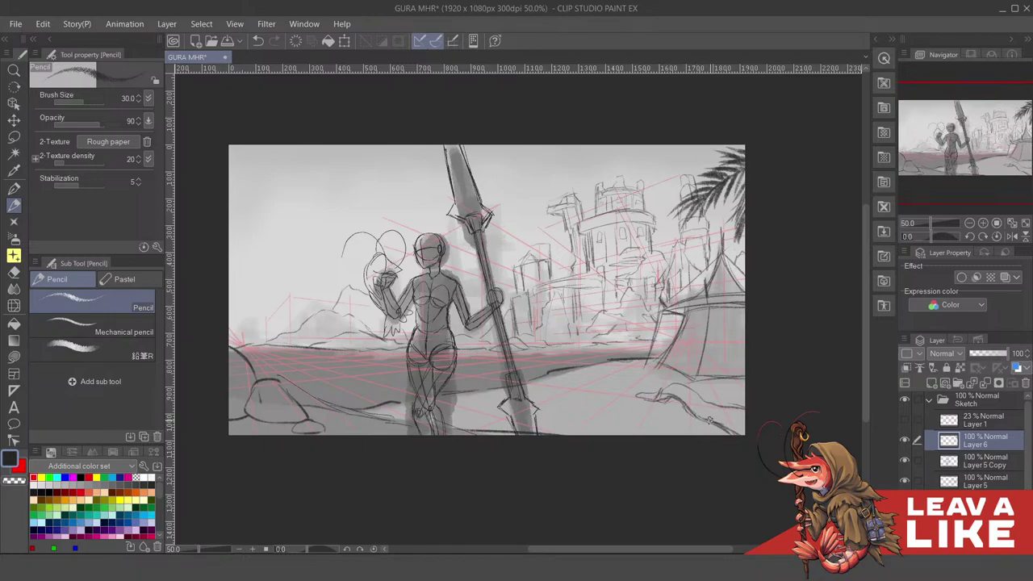
{"action": "scroll", "coordinate": [704, 408], "scroll_direction": "down", "scroll_amount": 1}
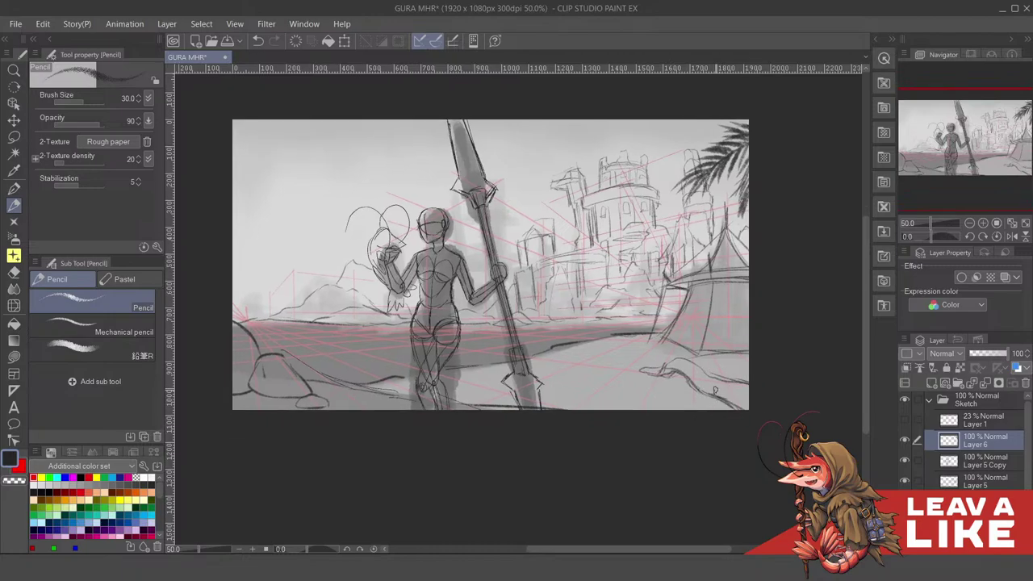
{"action": "left_click_drag", "start_coordinate": [715, 389], "coordinate": [721, 388]}
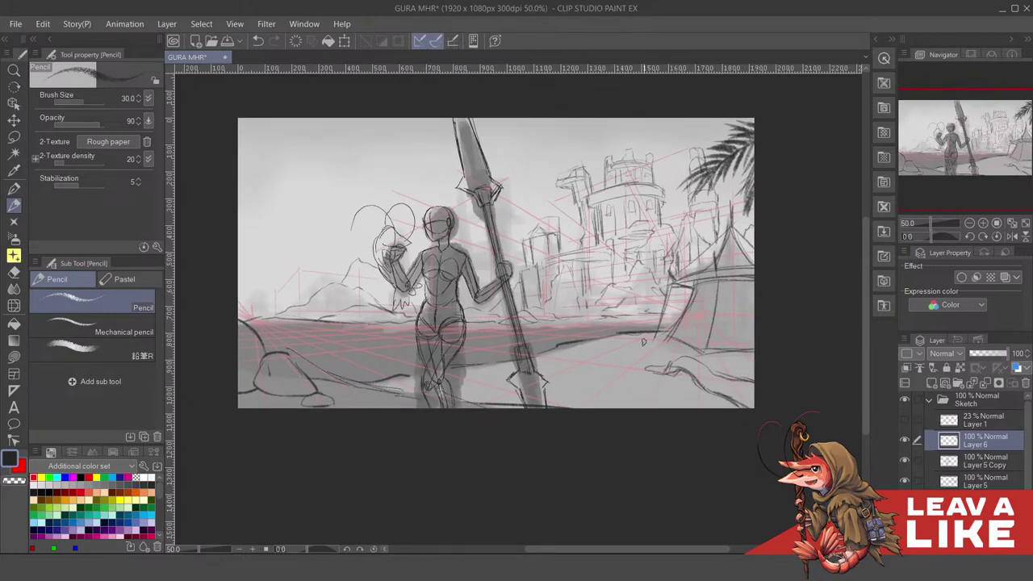
Sketch small rocks along the bottom edge of the drawing beneath the foreground branch
{"action": "left_click_drag", "start_coordinate": [644, 341], "coordinate": [675, 318]}
{"action": "left_click_drag", "start_coordinate": [573, 355], "coordinate": [713, 409]}
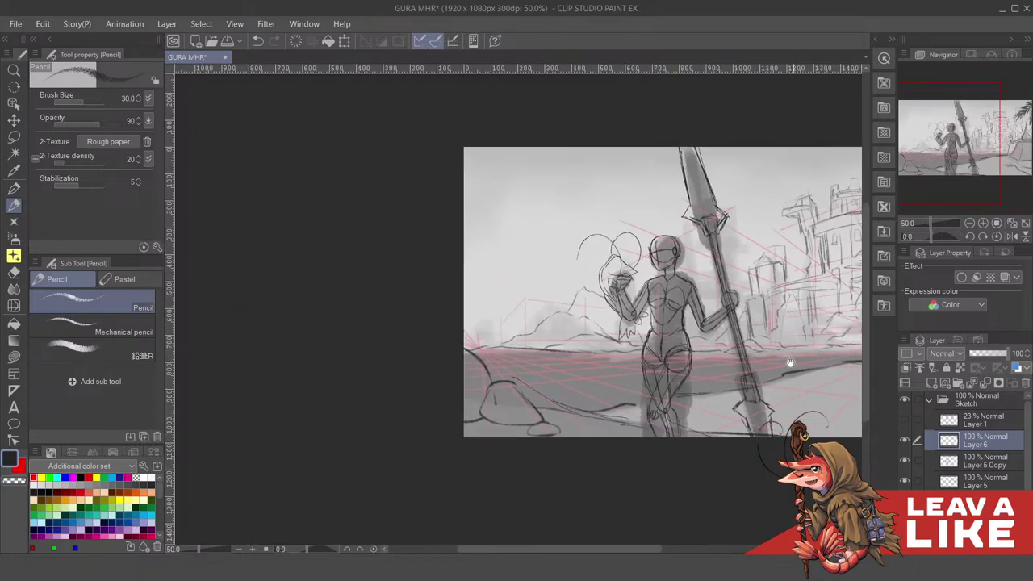
{"action": "left_click_drag", "start_coordinate": [789, 363], "coordinate": [600, 359]}
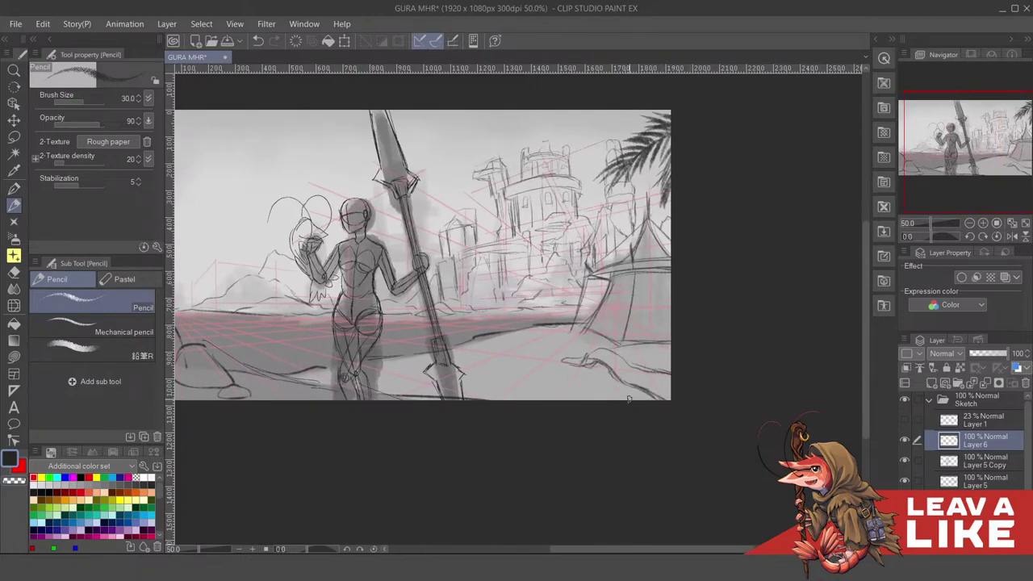
{"action": "left_click_drag", "start_coordinate": [632, 389], "coordinate": [604, 395]}
{"action": "left_click_drag", "start_coordinate": [687, 363], "coordinate": [714, 382]}
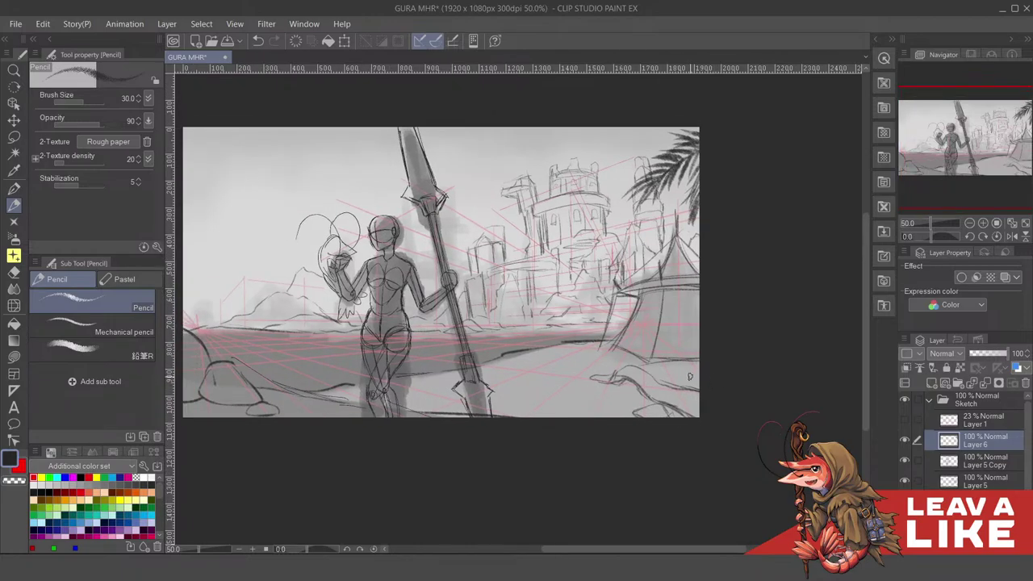
Thicken the foreground branch and add extra offshoot lines to it, undoing the stray strokes
{"action": "left_click_drag", "start_coordinate": [689, 345], "coordinate": [687, 360]}
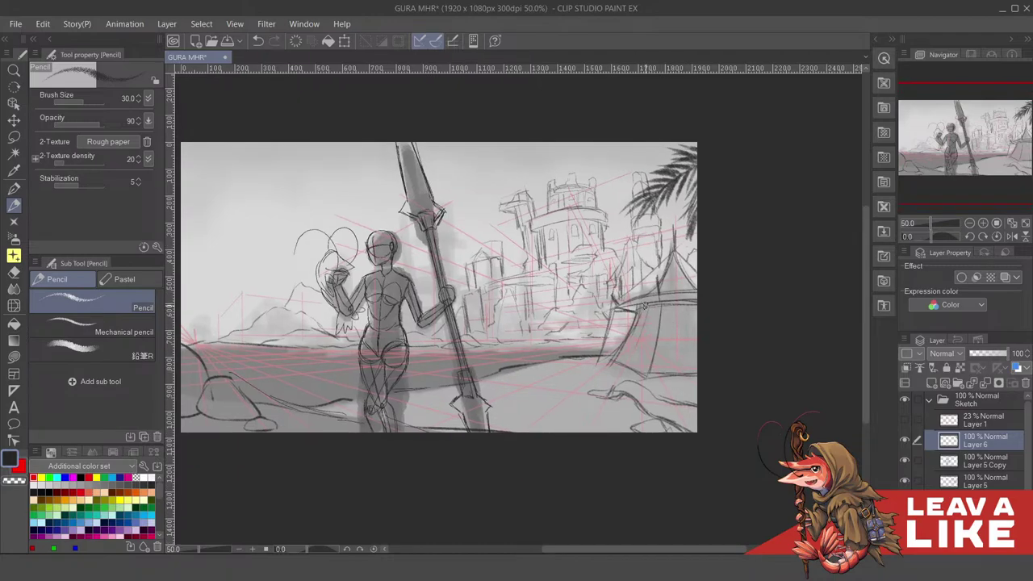
{"action": "left_click_drag", "start_coordinate": [681, 304], "coordinate": [677, 326]}
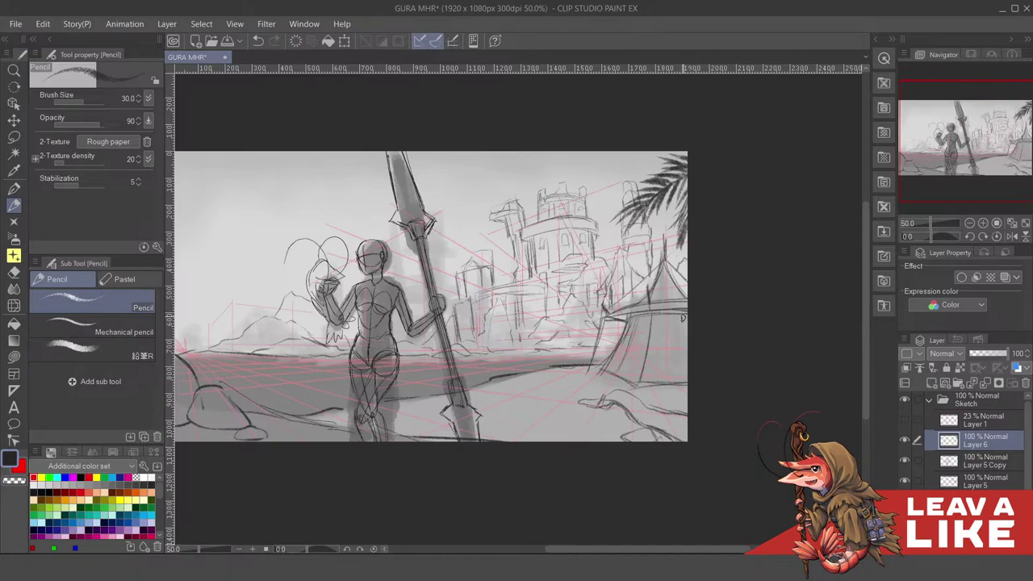
{"action": "left_click_drag", "start_coordinate": [730, 363], "coordinate": [730, 385]}
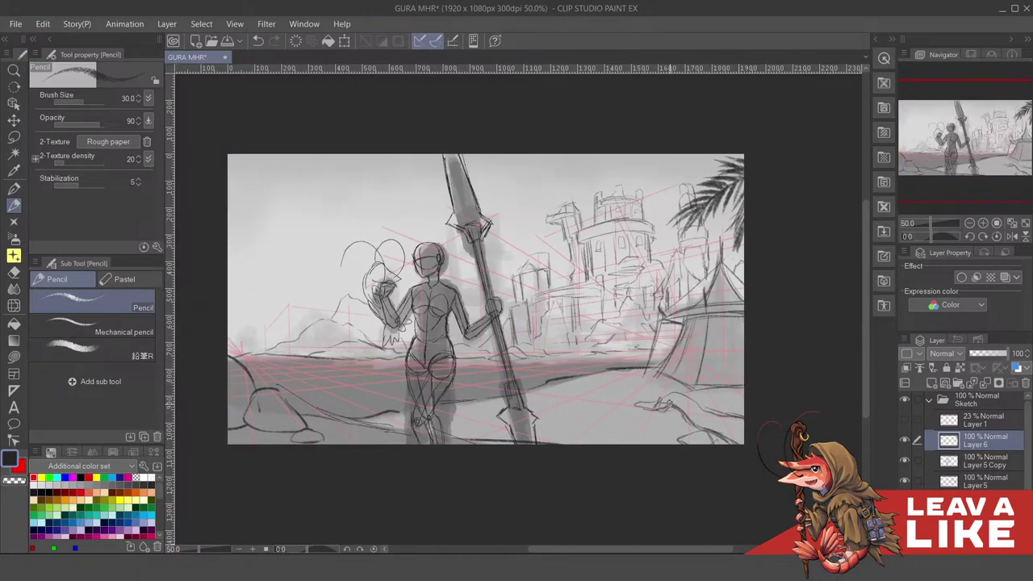
{"action": "mouse_move", "coordinate": [669, 402]}
{"action": "left_mouse_down"}
{"action": "mouse_move", "coordinate": [715, 414]}
{"action": "mouse_move", "coordinate": [699, 420]}
{"action": "mouse_move", "coordinate": [726, 434]}
{"action": "mouse_move", "coordinate": [742, 432]}
{"action": "mouse_move", "coordinate": [686, 400]}
{"action": "mouse_move", "coordinate": [654, 403]}
{"action": "left_mouse_up"}
{"action": "key", "text": "ctrl+z"}
{"action": "key", "text": "ctrl+z"}
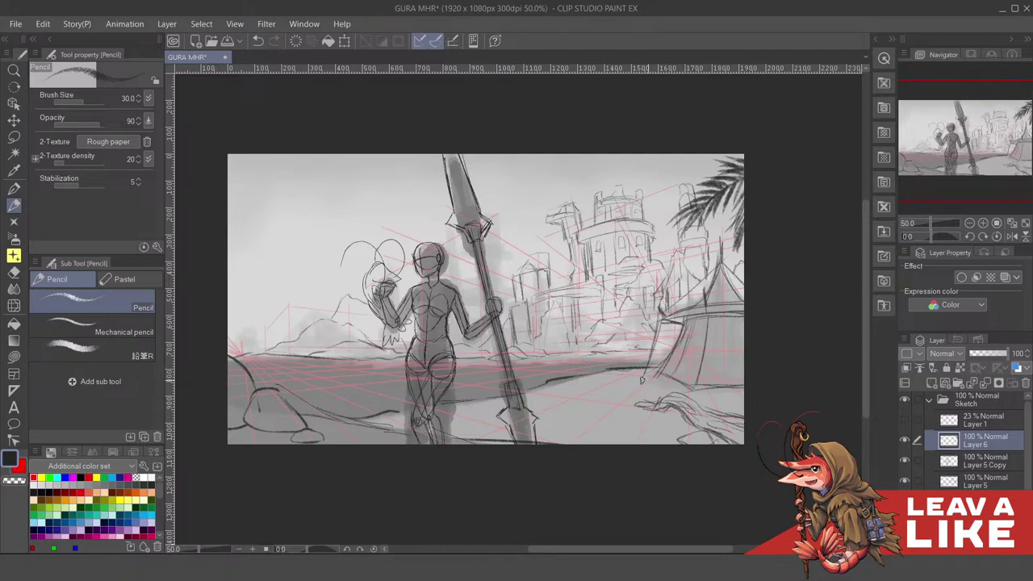
{"action": "left_click_drag", "start_coordinate": [730, 415], "coordinate": [728, 422]}
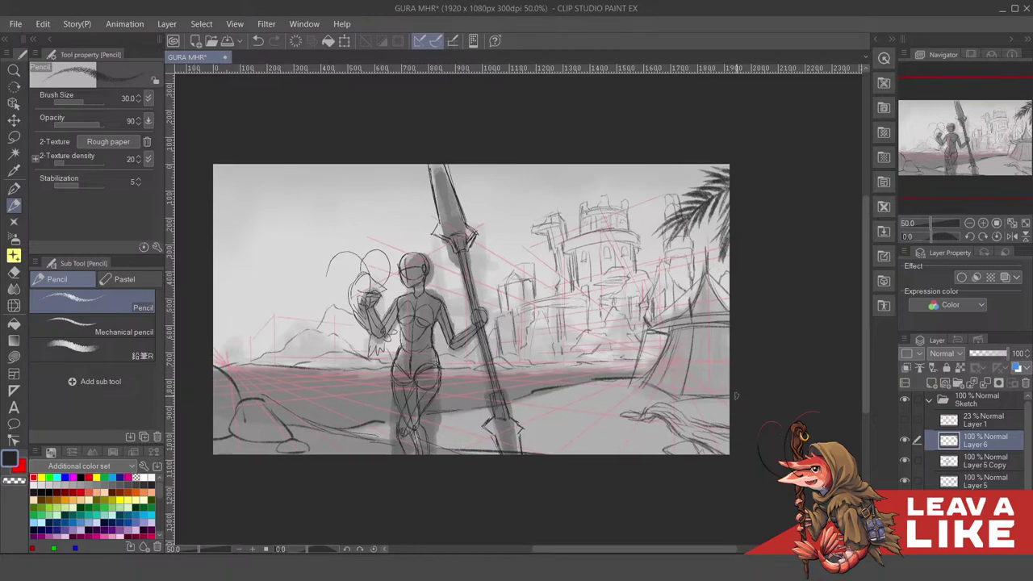
{"action": "left_click_drag", "start_coordinate": [496, 414], "coordinate": [642, 429]}
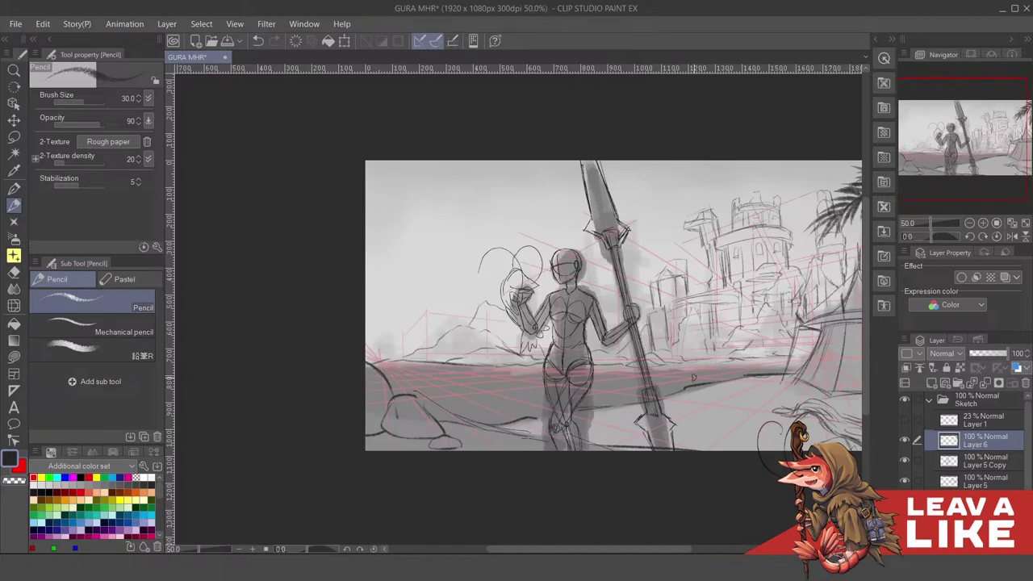
{"action": "left_click_drag", "start_coordinate": [710, 413], "coordinate": [692, 405]}
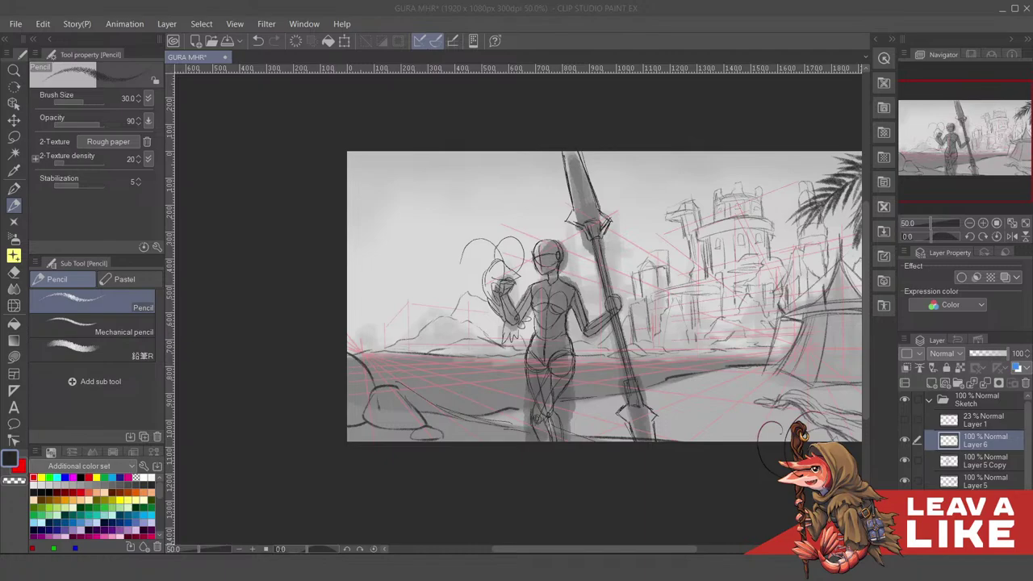
Make Layer 5 Copy the active layer and hide and reshow it to check what it contains
{"action": "left_click", "coordinate": [798, 56]}
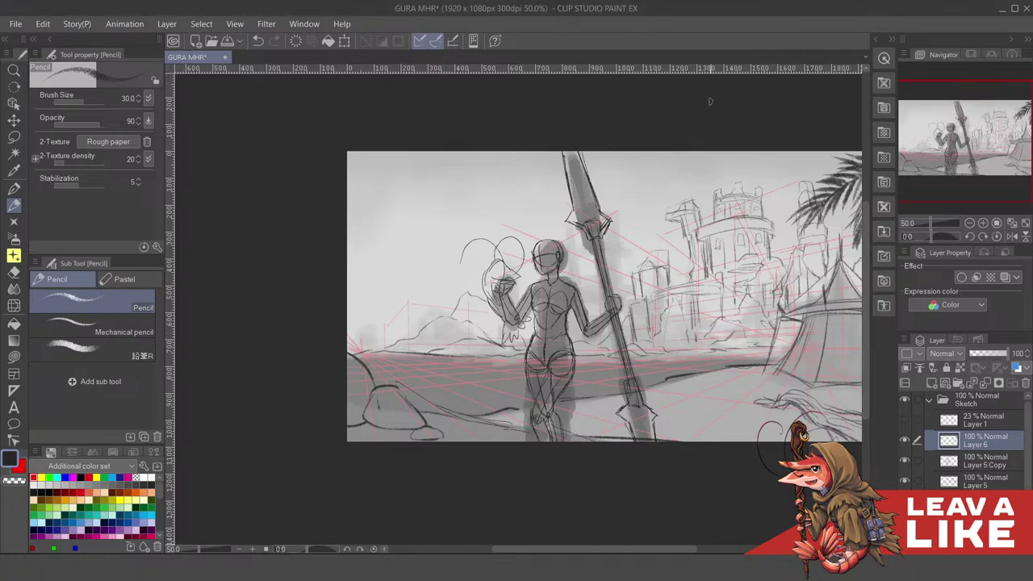
{"action": "mouse_move", "coordinate": [841, 377]}
{"action": "left_mouse_down"}
{"action": "mouse_move", "coordinate": [818, 418]}
{"action": "mouse_move", "coordinate": [831, 377]}
{"action": "left_mouse_up"}
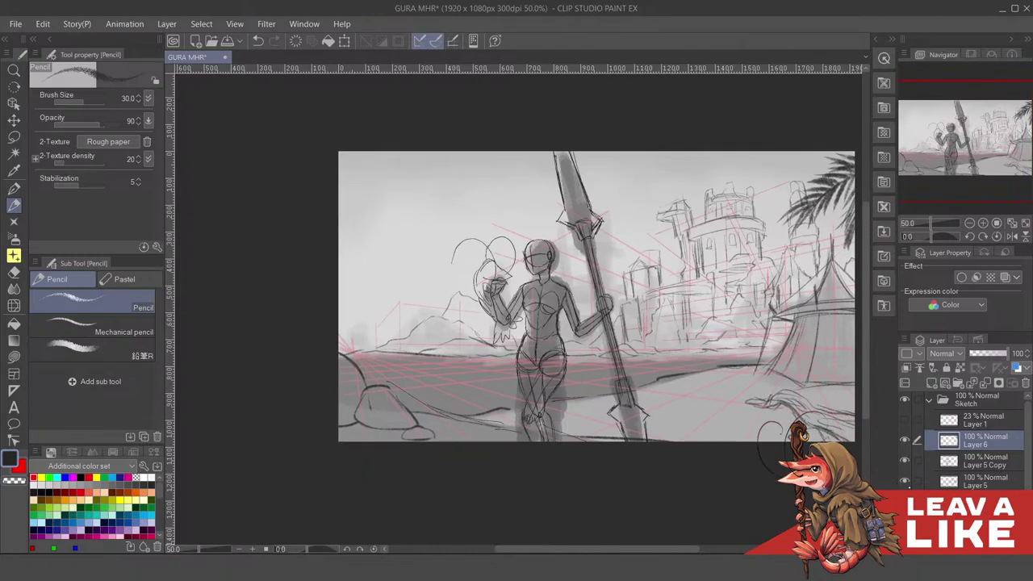
{"action": "left_click", "coordinate": [985, 461]}
{"action": "left_click", "coordinate": [904, 461]}
{"action": "left_click", "coordinate": [905, 461]}
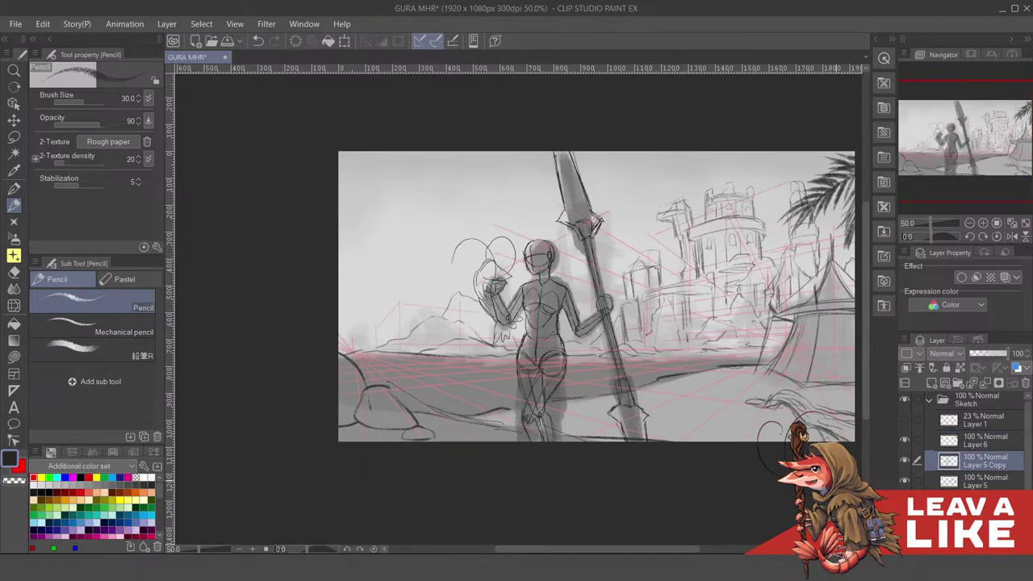
{"action": "left_click_drag", "start_coordinate": [836, 481], "coordinate": [836, 462]}
{"action": "left_click_drag", "start_coordinate": [767, 410], "coordinate": [737, 459]}
{"action": "left_click_drag", "start_coordinate": [788, 418], "coordinate": [787, 409]}
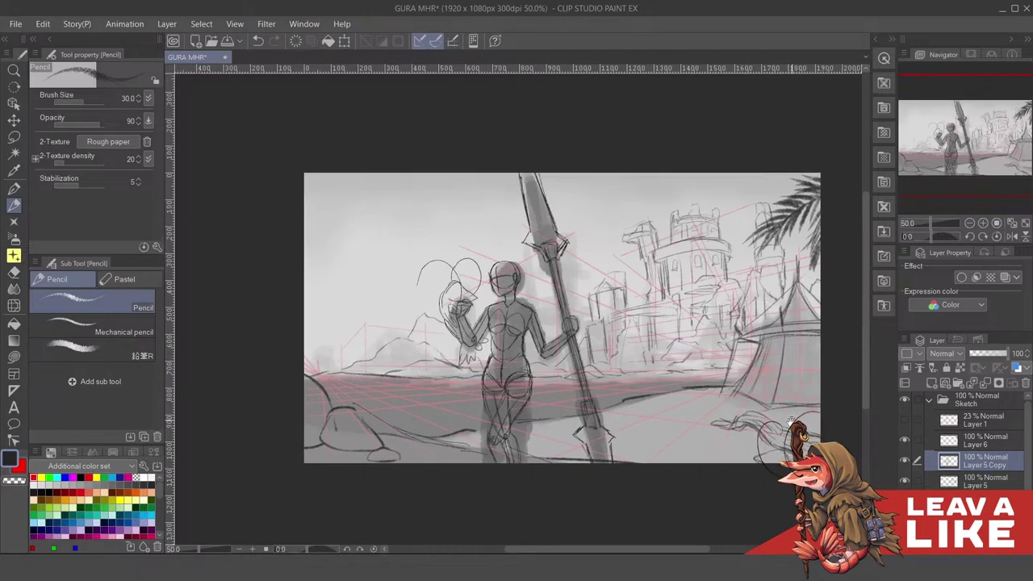
{"action": "scroll", "coordinate": [791, 419], "scroll_direction": "down", "scroll_amount": 1}
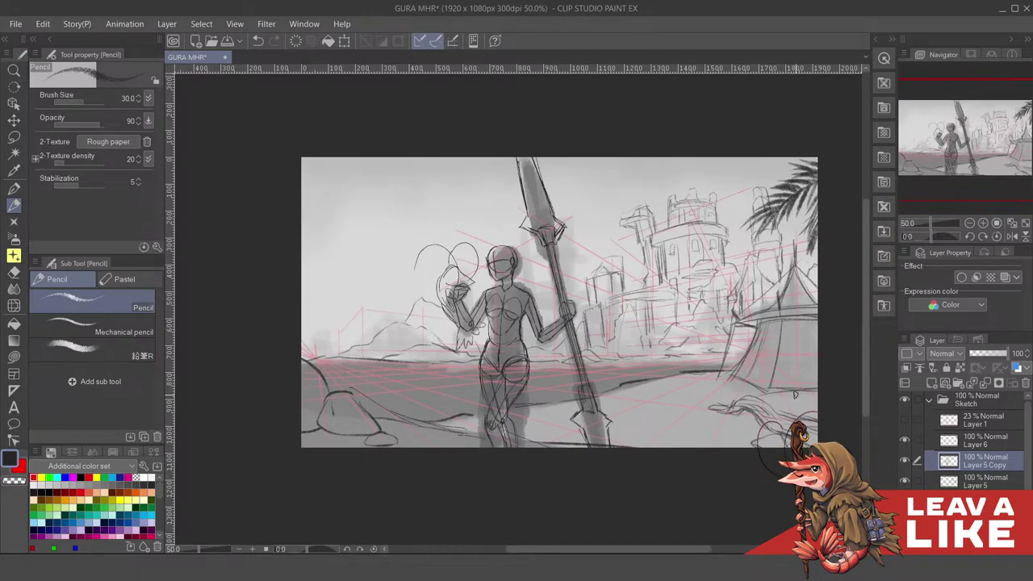
{"action": "scroll", "coordinate": [745, 452], "scroll_direction": "down", "scroll_amount": 1}
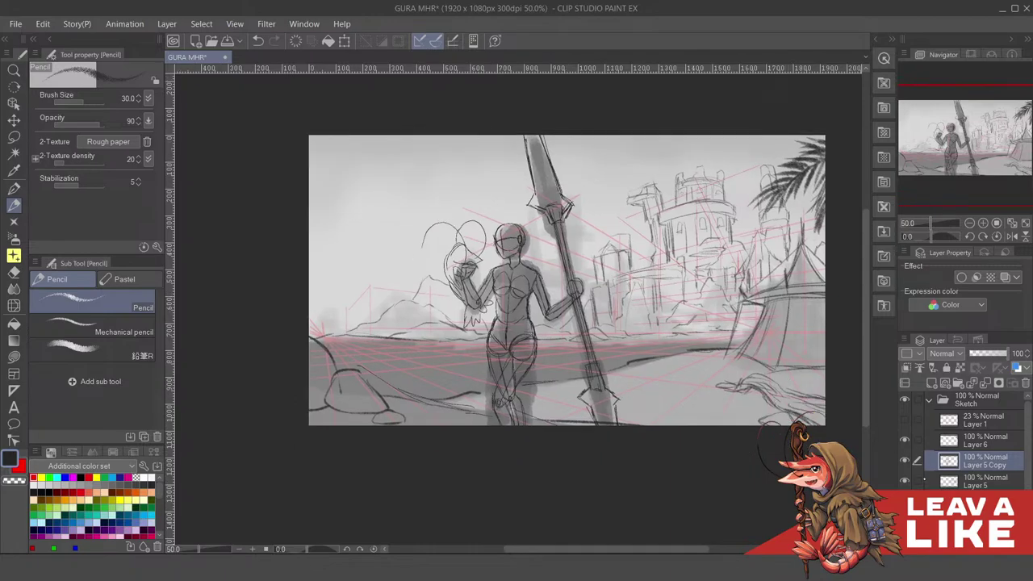
Make Layer 5 the active layer and hide and reshow it to check which lines it holds
{"action": "left_click", "coordinate": [974, 481]}
{"action": "left_click", "coordinate": [905, 481]}
{"action": "left_click", "coordinate": [904, 481]}
{"action": "mouse_move", "coordinate": [533, 435]}
{"action": "left_mouse_down"}
{"action": "mouse_move", "coordinate": [669, 424]}
{"action": "mouse_move", "coordinate": [707, 451]}
{"action": "left_mouse_up"}
{"action": "left_click_drag", "start_coordinate": [645, 359], "coordinate": [621, 344]}
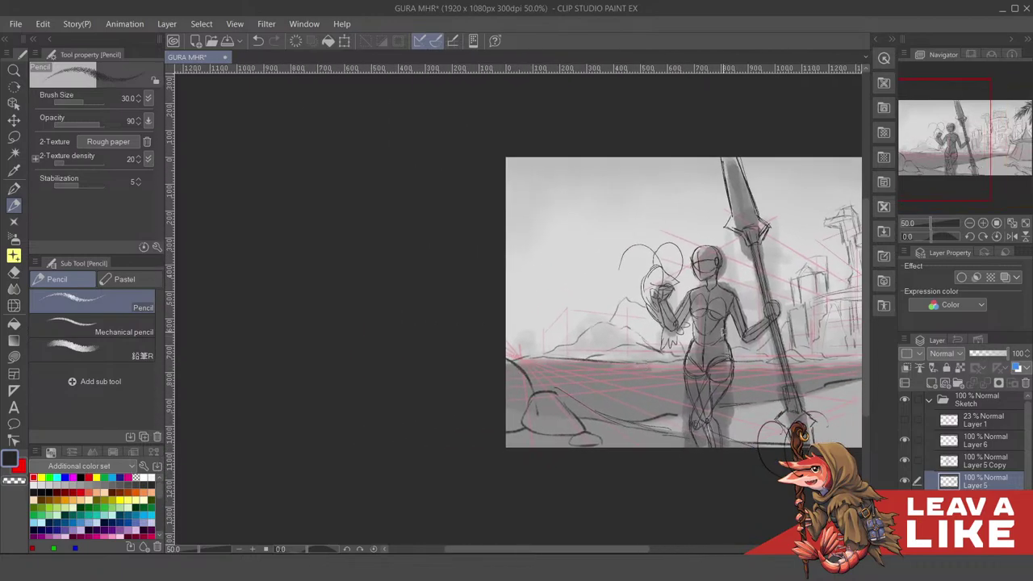
{"action": "left_click_drag", "start_coordinate": [777, 330], "coordinate": [645, 349]}
{"action": "left_click_drag", "start_coordinate": [588, 328], "coordinate": [631, 342]}
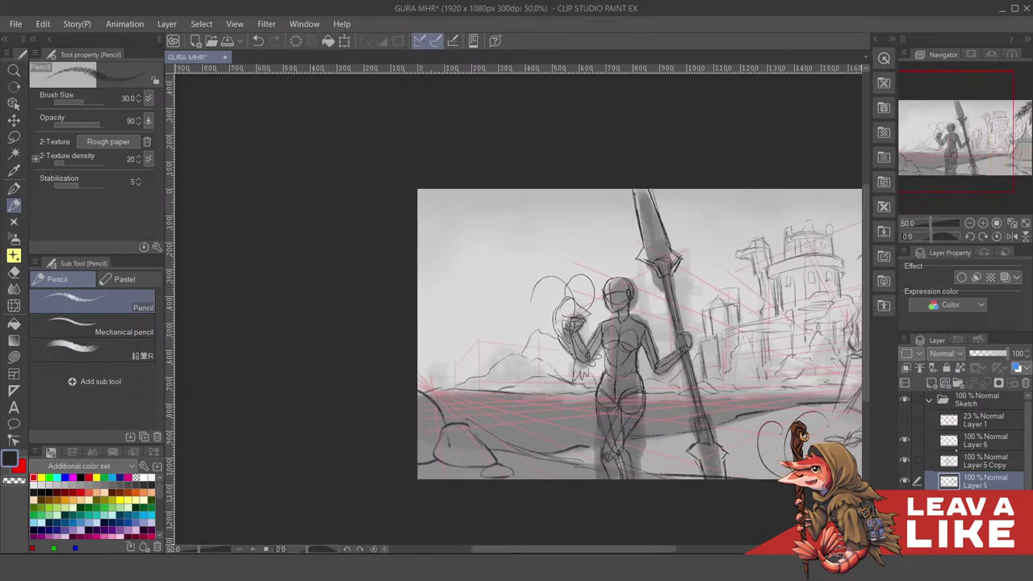
On Layer 6, sketch a dense, dark leafy bush at the drawing's right edge, in front of the tent and above the branch
{"action": "left_click", "coordinate": [985, 441]}
{"action": "left_click_drag", "start_coordinate": [607, 389], "coordinate": [638, 398]}
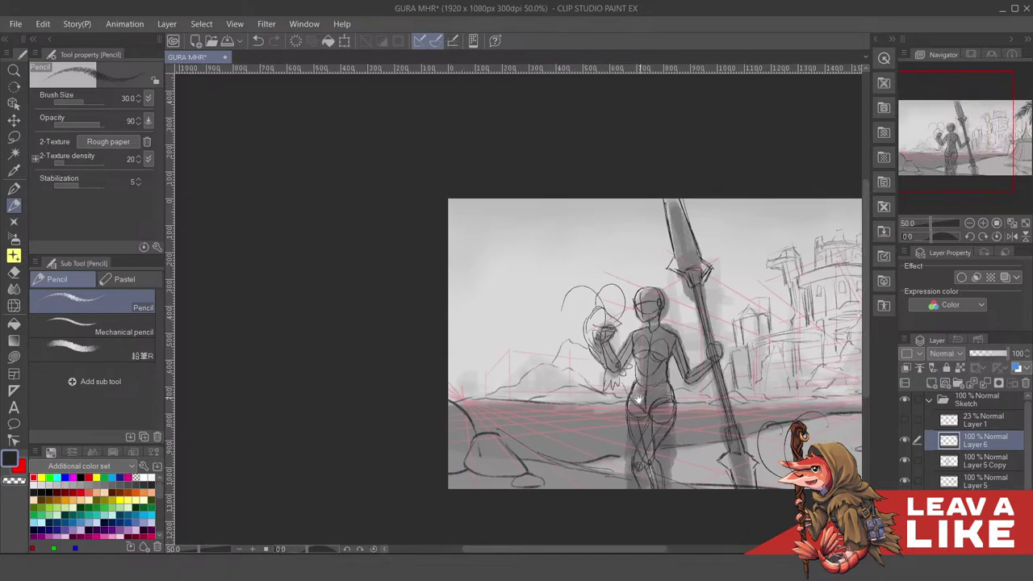
{"action": "left_click_drag", "start_coordinate": [492, 258], "coordinate": [518, 260]}
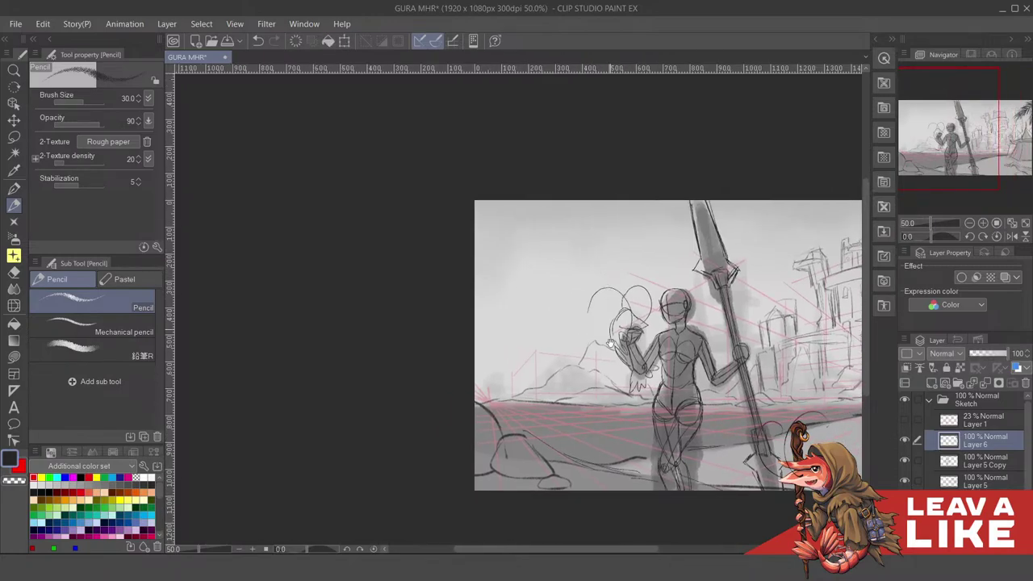
{"action": "left_click_drag", "start_coordinate": [607, 364], "coordinate": [601, 347]}
{"action": "left_click_drag", "start_coordinate": [524, 459], "coordinate": [525, 447]}
{"action": "left_click_drag", "start_coordinate": [747, 397], "coordinate": [705, 388]}
{"action": "left_click_drag", "start_coordinate": [569, 427], "coordinate": [598, 410]}
{"action": "left_click_drag", "start_coordinate": [781, 251], "coordinate": [604, 292]}
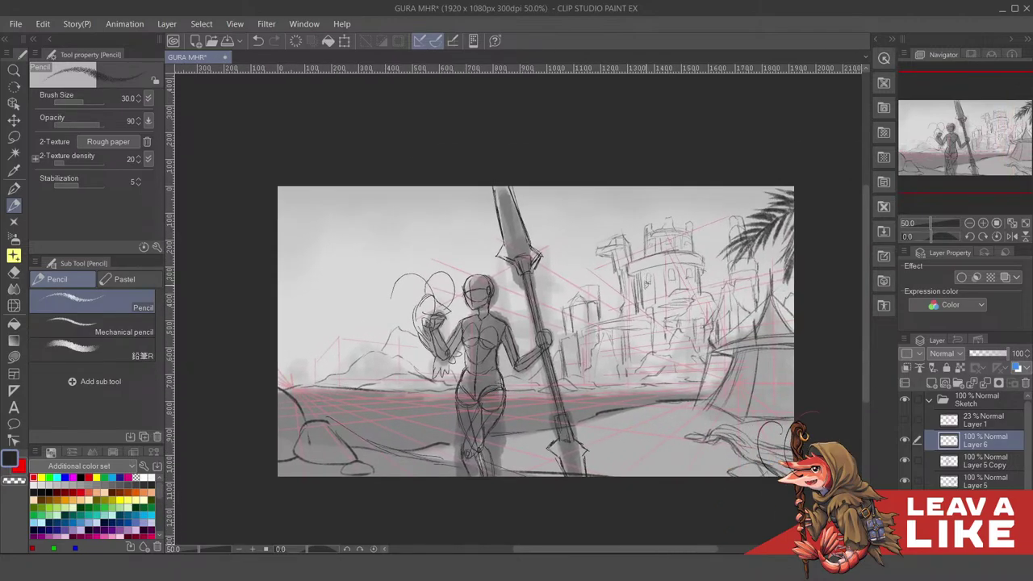
{"action": "left_click_drag", "start_coordinate": [705, 406], "coordinate": [656, 409]}
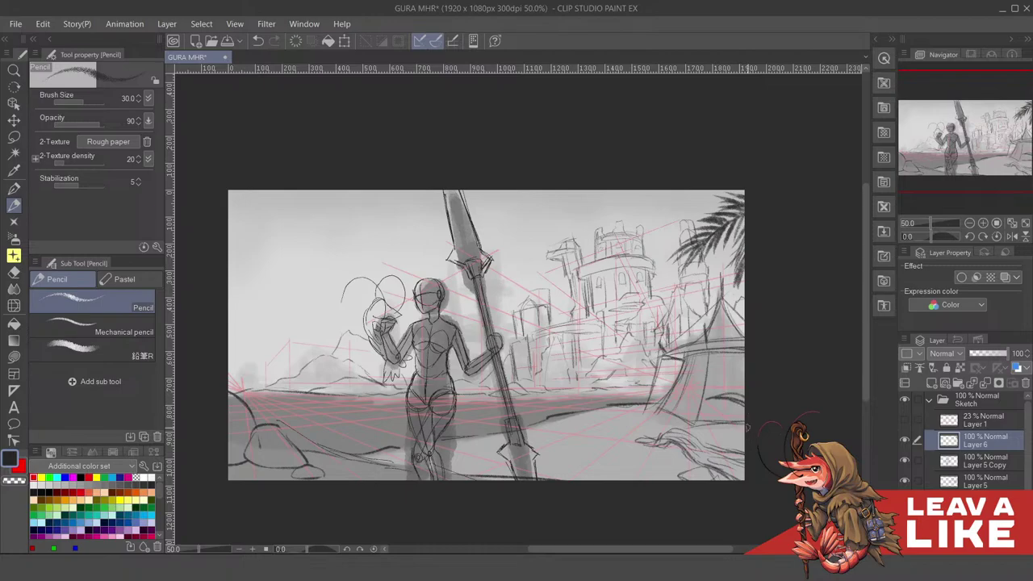
{"action": "left_click_drag", "start_coordinate": [720, 426], "coordinate": [719, 441]}
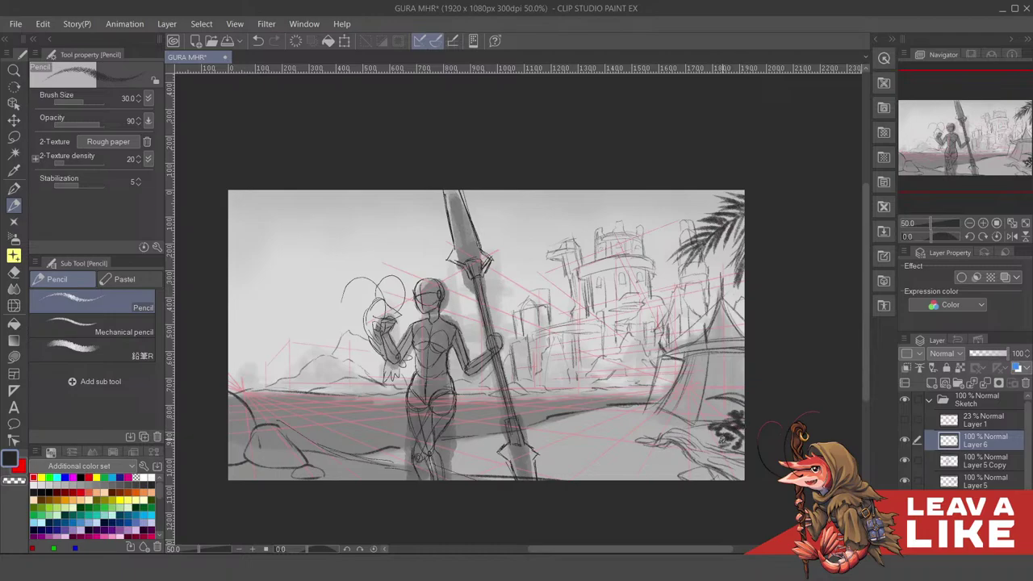
{"action": "mouse_move", "coordinate": [721, 438]}
{"action": "left_mouse_down"}
{"action": "mouse_move", "coordinate": [709, 439]}
{"action": "mouse_move", "coordinate": [738, 435]}
{"action": "mouse_move", "coordinate": [721, 418]}
{"action": "mouse_move", "coordinate": [740, 418]}
{"action": "mouse_move", "coordinate": [708, 420]}
{"action": "mouse_move", "coordinate": [715, 413]}
{"action": "mouse_move", "coordinate": [752, 428]}
{"action": "left_mouse_up"}
{"action": "mouse_move", "coordinate": [736, 428]}
{"action": "left_mouse_down"}
{"action": "mouse_move", "coordinate": [736, 449]}
{"action": "mouse_move", "coordinate": [723, 449]}
{"action": "left_mouse_up"}
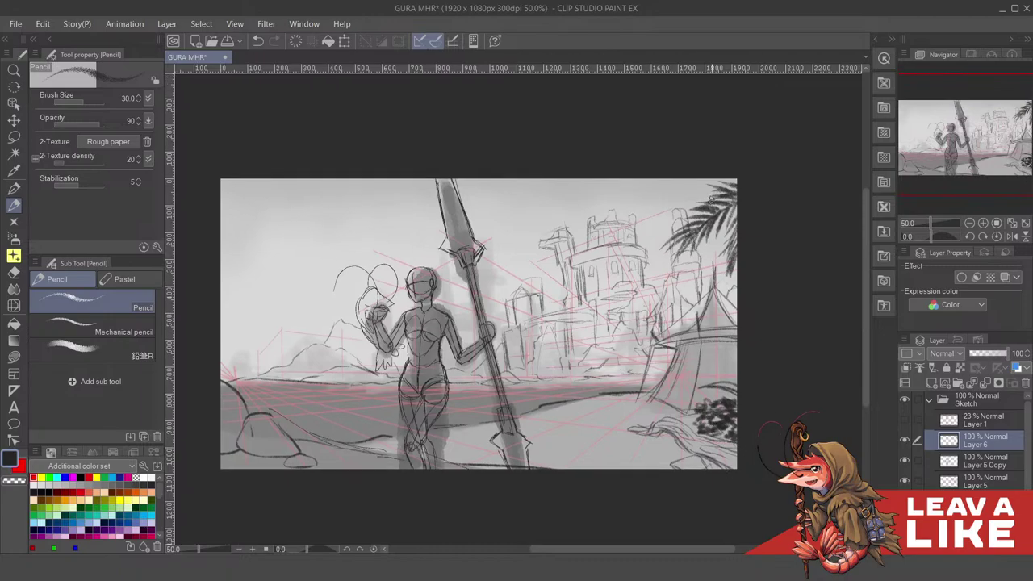
Add pointed leaf blades rising above the bush at the right edge of the drawing
{"action": "left_click_drag", "start_coordinate": [751, 381], "coordinate": [750, 392]}
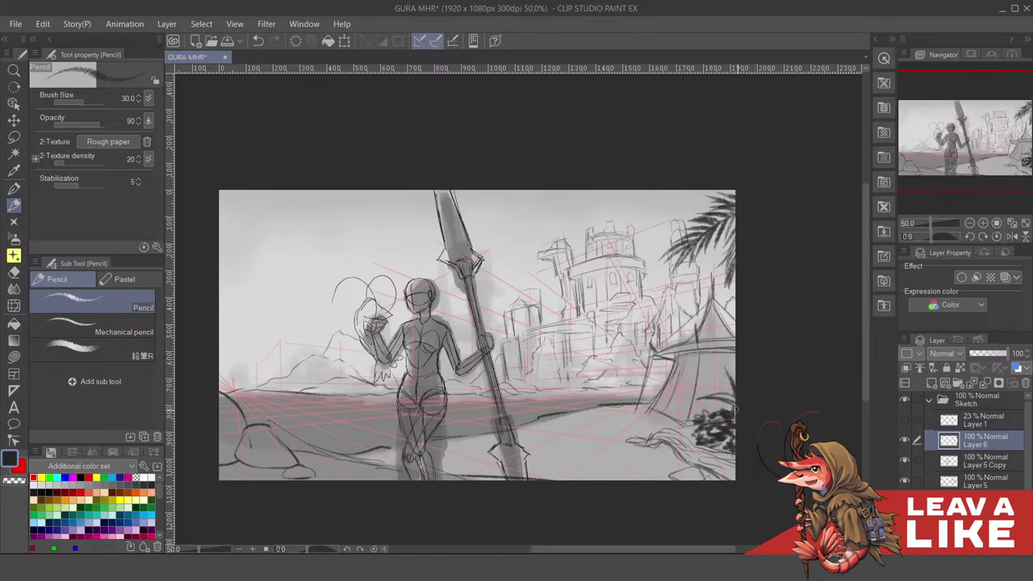
{"action": "mouse_move", "coordinate": [722, 360]}
{"action": "left_mouse_down"}
{"action": "mouse_move", "coordinate": [732, 391]}
{"action": "mouse_move", "coordinate": [704, 364]}
{"action": "left_mouse_up"}
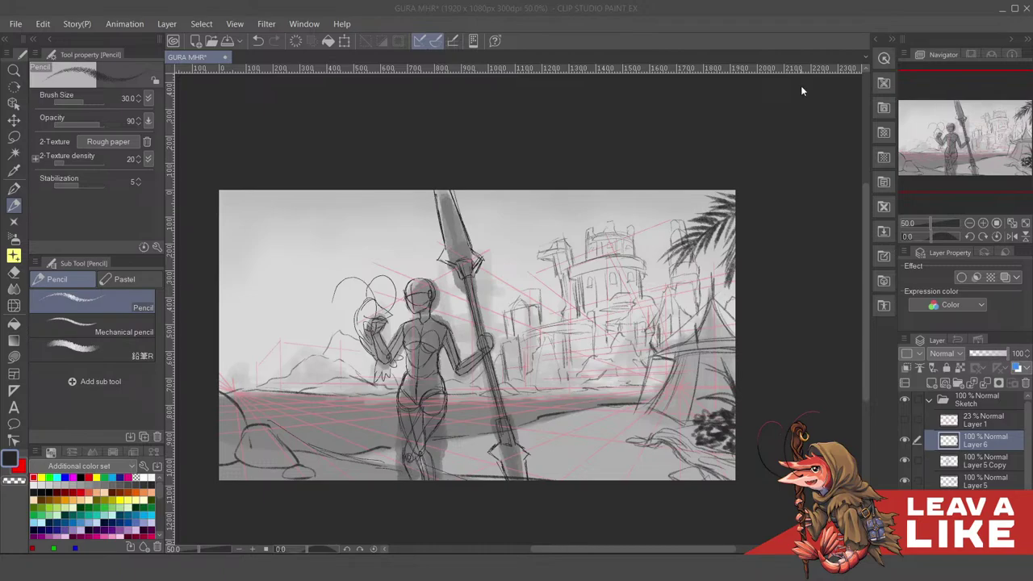
{"action": "left_click", "coordinate": [783, 105]}
{"action": "left_click_drag", "start_coordinate": [730, 386], "coordinate": [750, 382]}
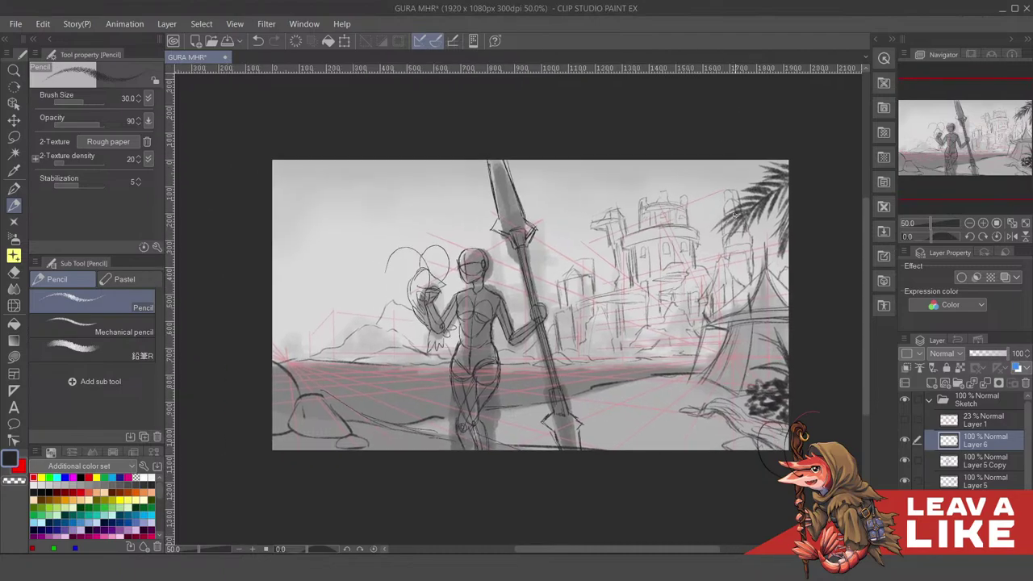
{"action": "left_click_drag", "start_coordinate": [686, 350], "coordinate": [756, 387]}
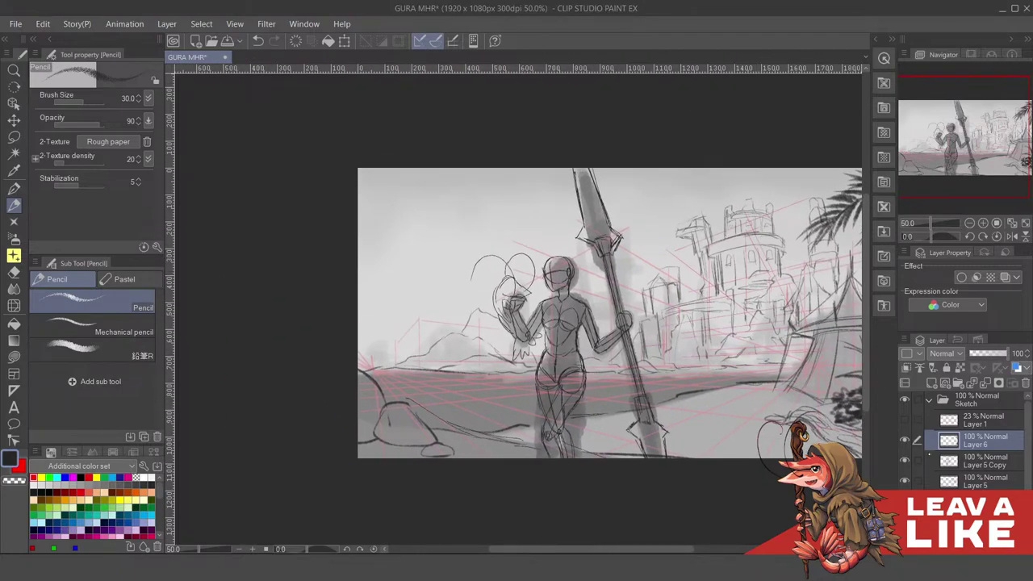
On Layer 5, sketch wavy ripple lines across the water behind the figure, undoing the stray strokes
{"action": "left_click", "coordinate": [906, 443]}
{"action": "left_click", "coordinate": [907, 443]}
{"action": "left_click", "coordinate": [984, 461]}
{"action": "left_click_drag", "start_coordinate": [763, 464], "coordinate": [695, 440]}
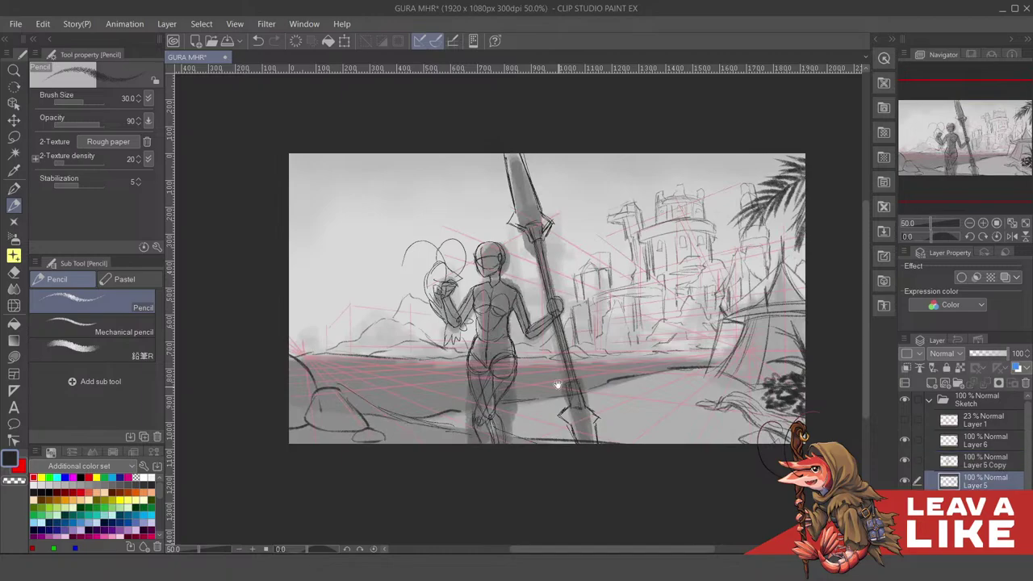
{"action": "left_click_drag", "start_coordinate": [557, 385], "coordinate": [712, 393]}
{"action": "key", "text": "ctrl+z"}
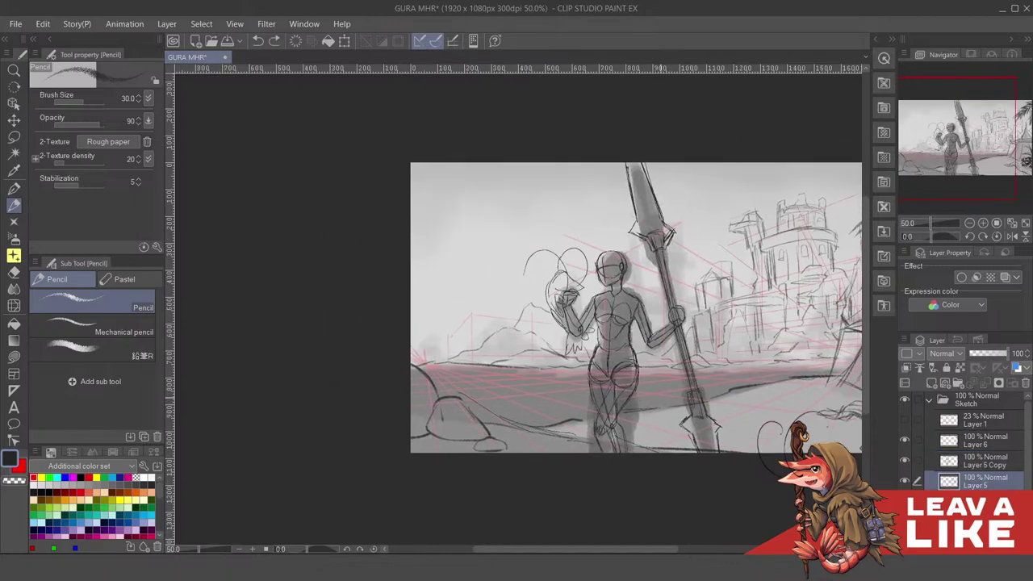
{"action": "mouse_move", "coordinate": [640, 405]}
{"action": "left_mouse_down"}
{"action": "mouse_move", "coordinate": [807, 365]}
{"action": "mouse_move", "coordinate": [718, 376]}
{"action": "mouse_move", "coordinate": [794, 372]}
{"action": "left_mouse_up"}
{"action": "key", "text": "ctrl+z"}
{"action": "left_click_drag", "start_coordinate": [670, 390], "coordinate": [716, 384]}
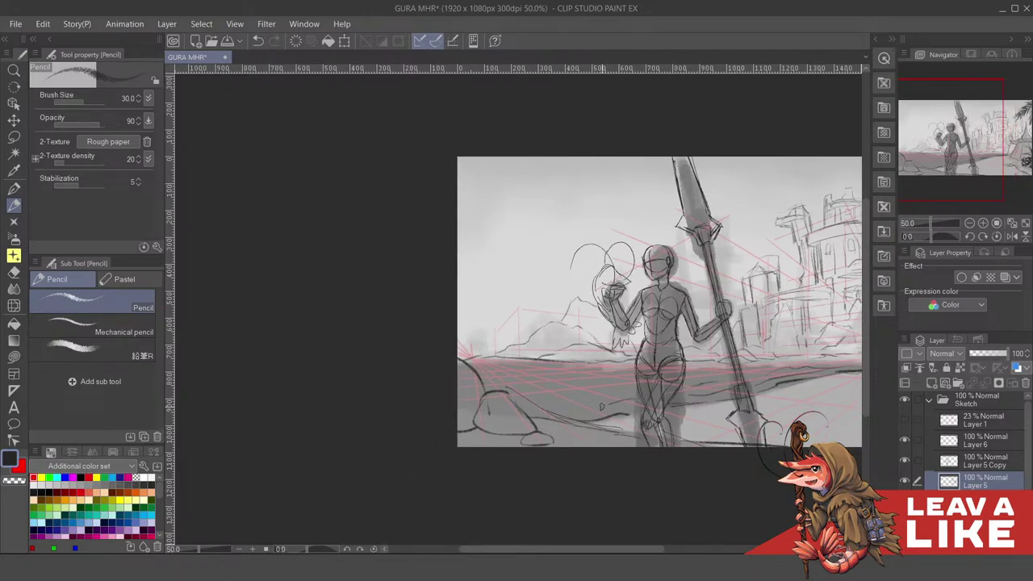
{"action": "left_click_drag", "start_coordinate": [626, 412], "coordinate": [655, 414]}
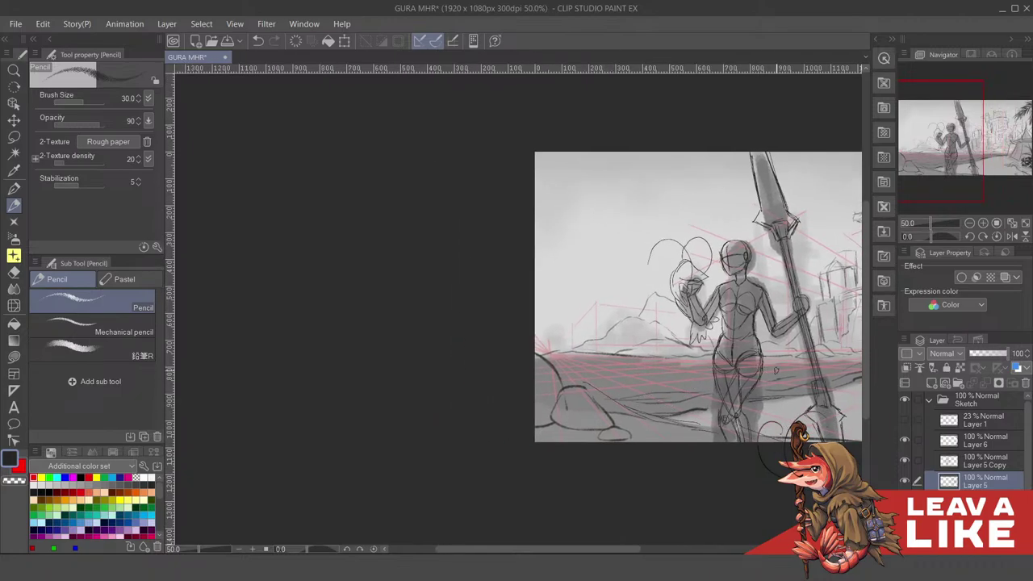
{"action": "left_click_drag", "start_coordinate": [708, 386], "coordinate": [723, 385]}
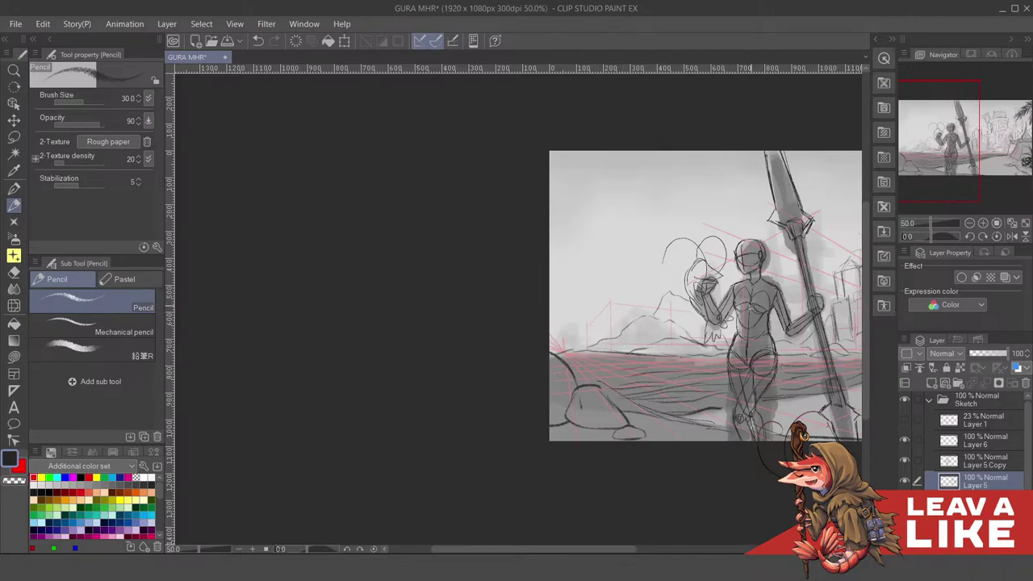
Check the composition in a mirrored view, hide the grey shading layer beneath the linework, and restore the normal orientation
{"action": "key", "text": "h"}
{"action": "left_click_drag", "start_coordinate": [556, 329], "coordinate": [834, 368]}
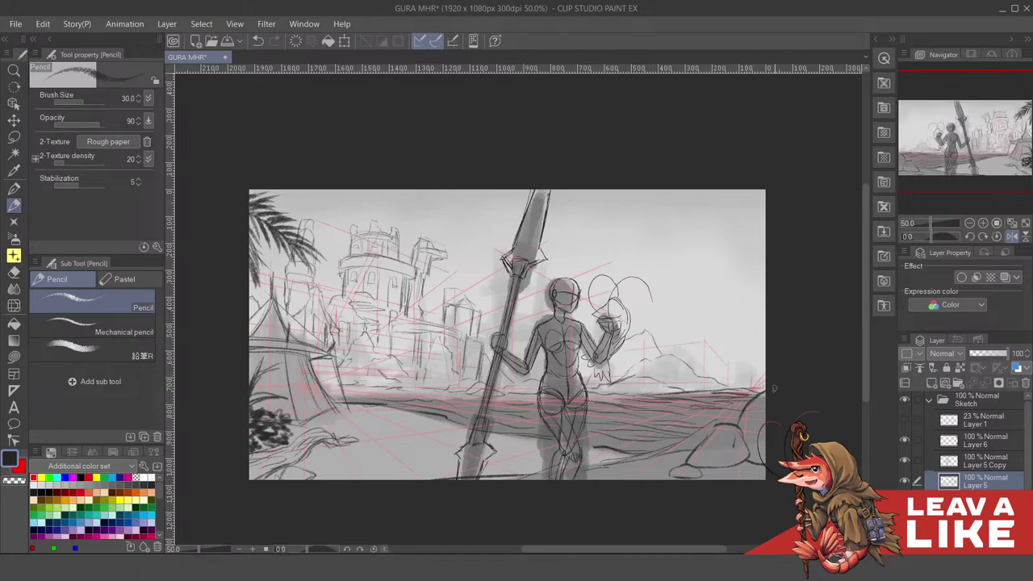
{"action": "left_click", "coordinate": [904, 501]}
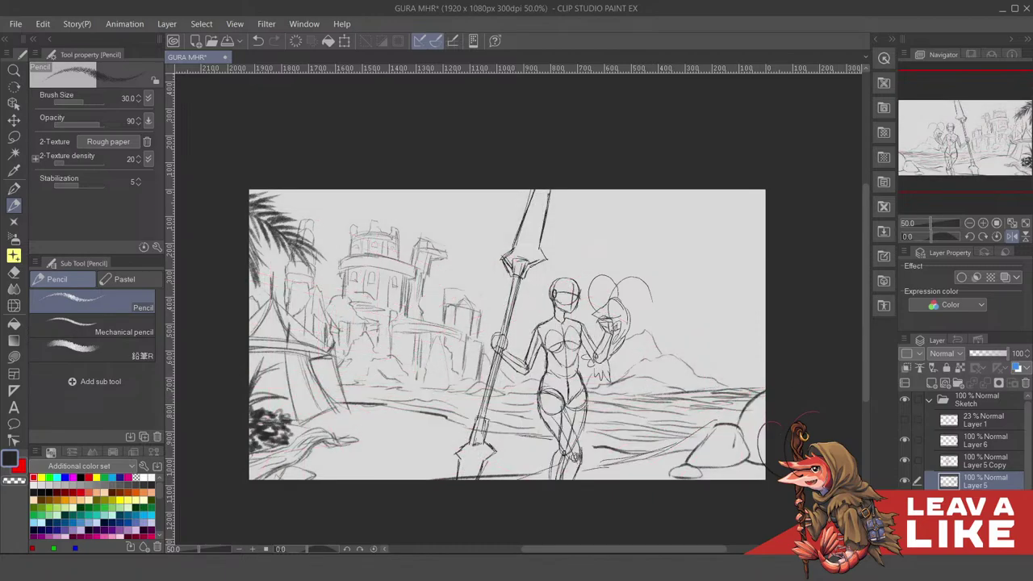
{"action": "key", "text": "h"}
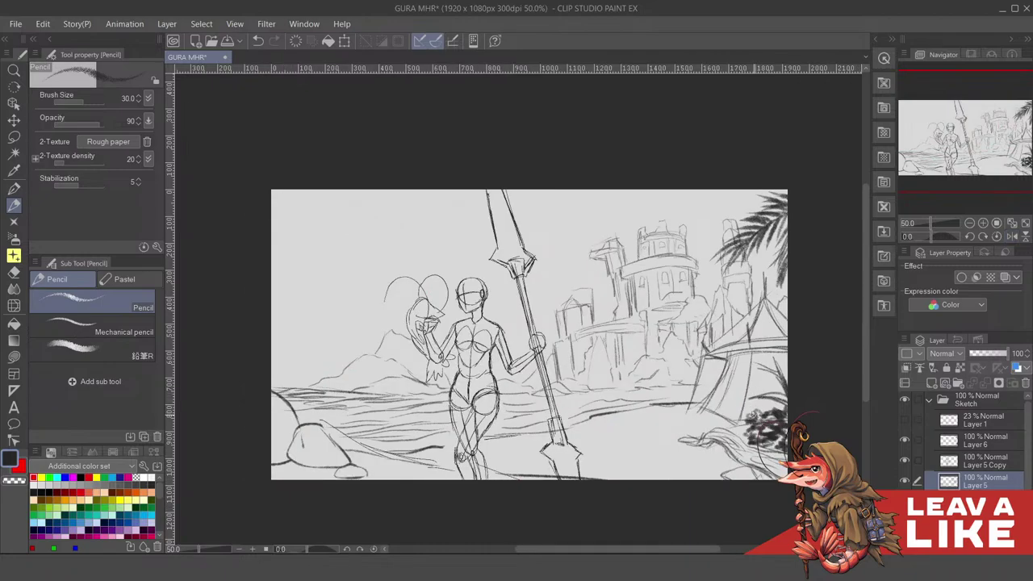
Examine the line sketch at different magnifications and hide and reshow Layer 5 to check its water and landscape lines
{"action": "scroll", "coordinate": [750, 423], "scroll_direction": "down", "scroll_amount": 1}
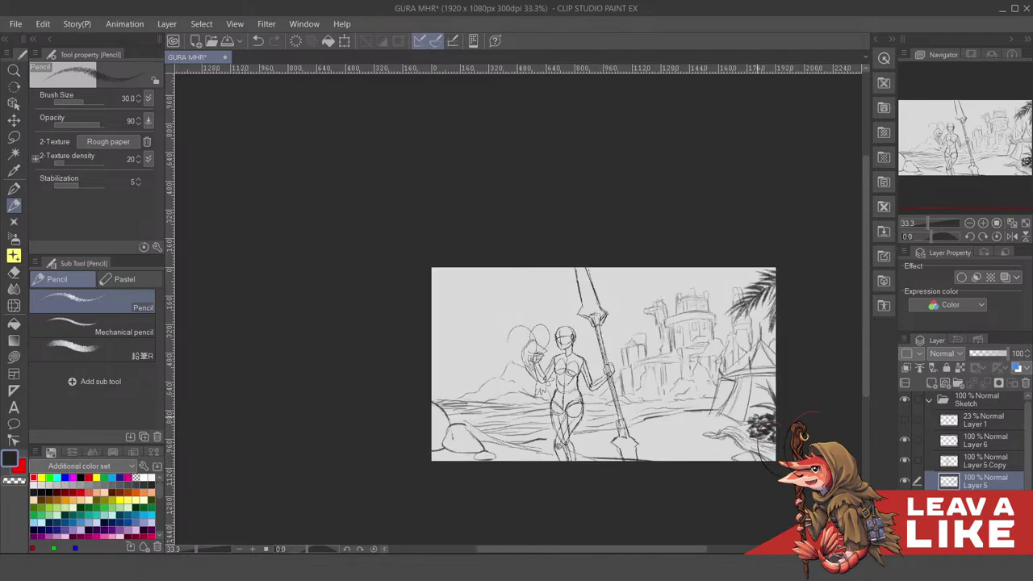
{"action": "scroll", "coordinate": [556, 421], "scroll_direction": "up", "scroll_amount": 2}
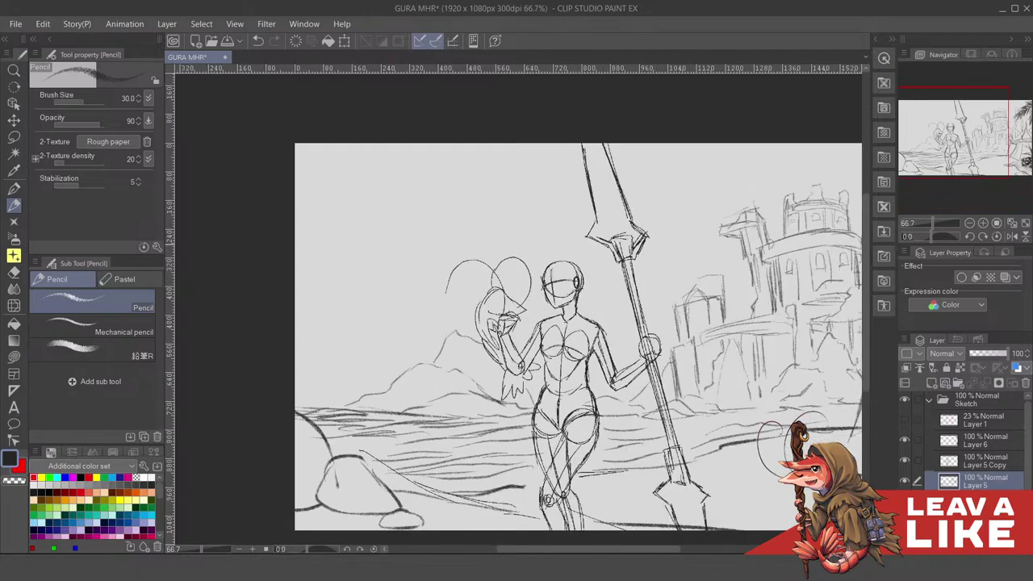
{"action": "scroll", "coordinate": [772, 291], "scroll_direction": "down", "scroll_amount": 1}
{"action": "left_click_drag", "start_coordinate": [781, 367], "coordinate": [776, 387]}
{"action": "left_click", "coordinate": [905, 481]}
{"action": "left_click", "coordinate": [905, 482]}
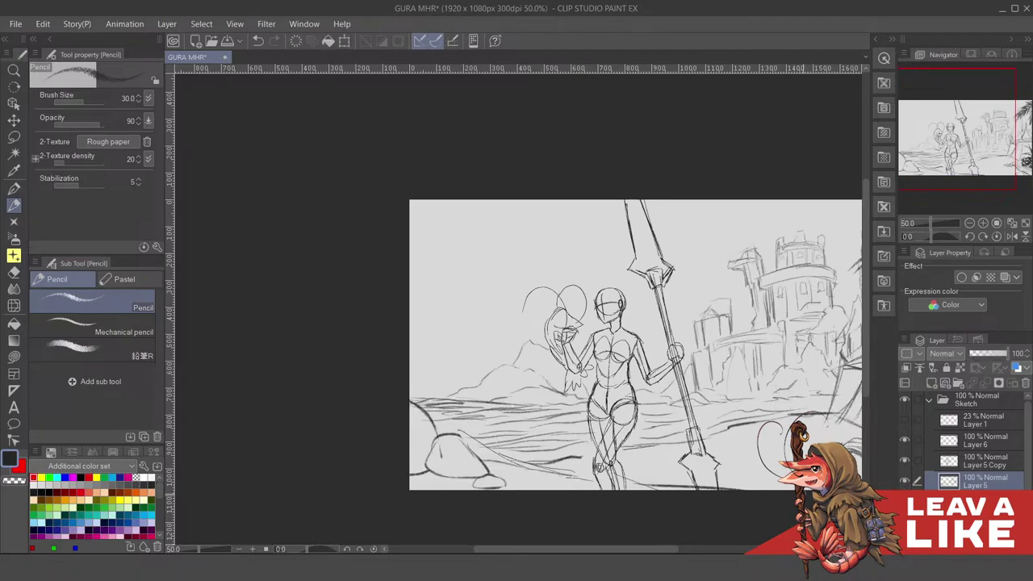
{"action": "left_click_drag", "start_coordinate": [567, 451], "coordinate": [657, 462]}
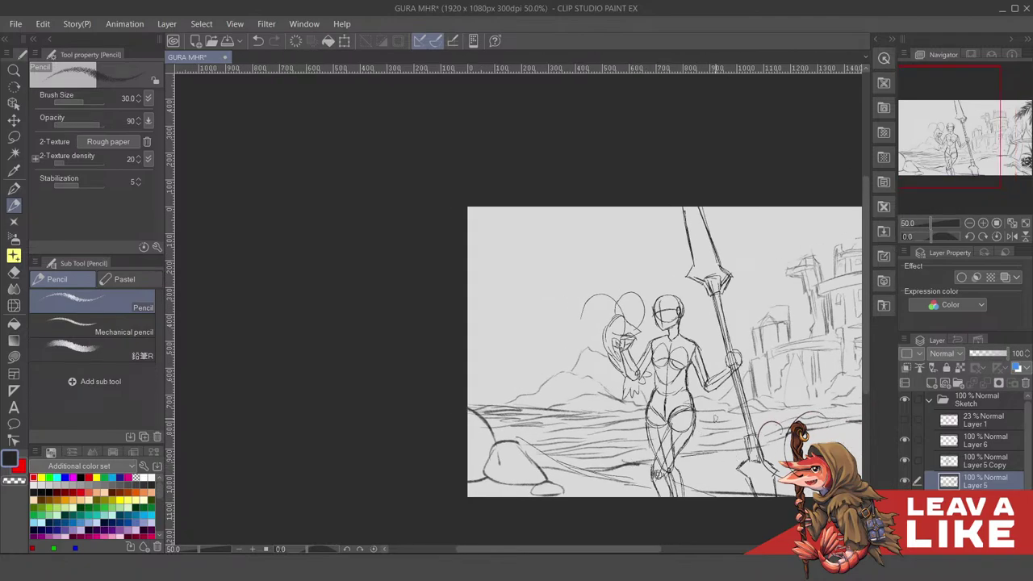
{"action": "left_click_drag", "start_coordinate": [854, 415], "coordinate": [804, 416]}
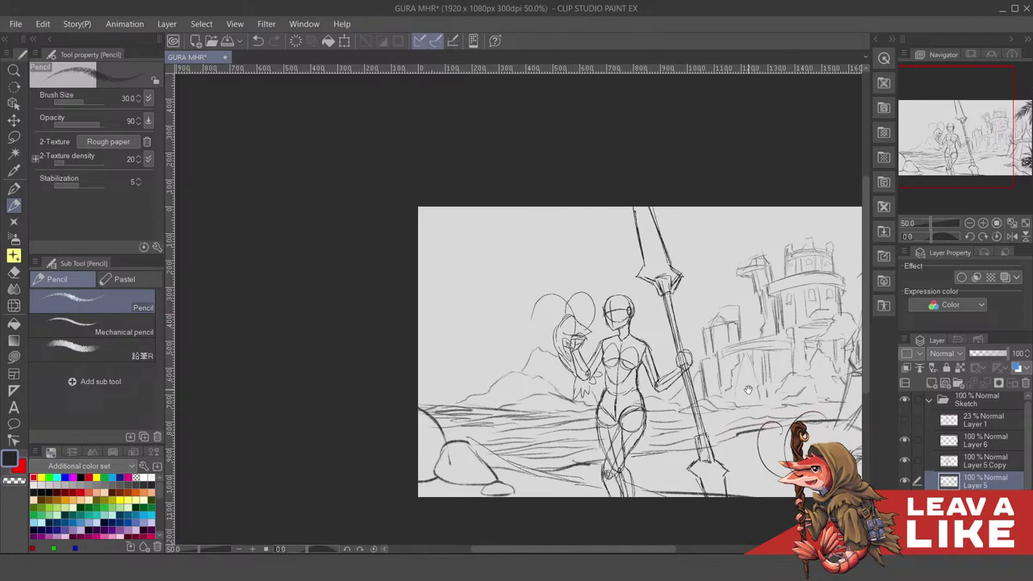
{"action": "left_click_drag", "start_coordinate": [749, 389], "coordinate": [761, 400]}
{"action": "left_click_drag", "start_coordinate": [817, 380], "coordinate": [760, 379]}
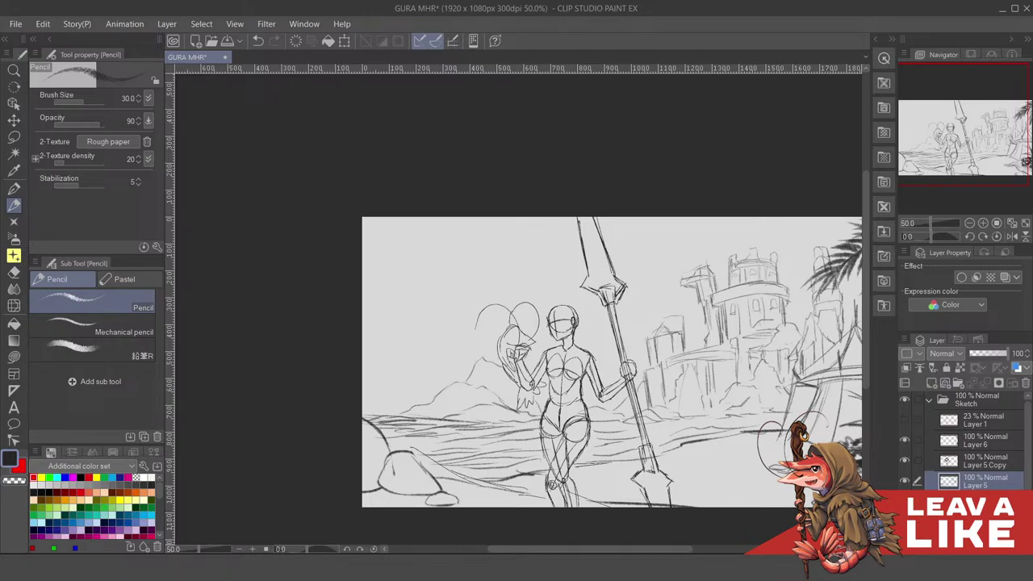
Make Layer 5 Copy the active layer and repeatedly hide and reshow it to check its lines against the sketch
{"action": "left_click", "coordinate": [980, 461]}
{"action": "left_click", "coordinate": [905, 461]}
{"action": "left_click", "coordinate": [905, 461]}
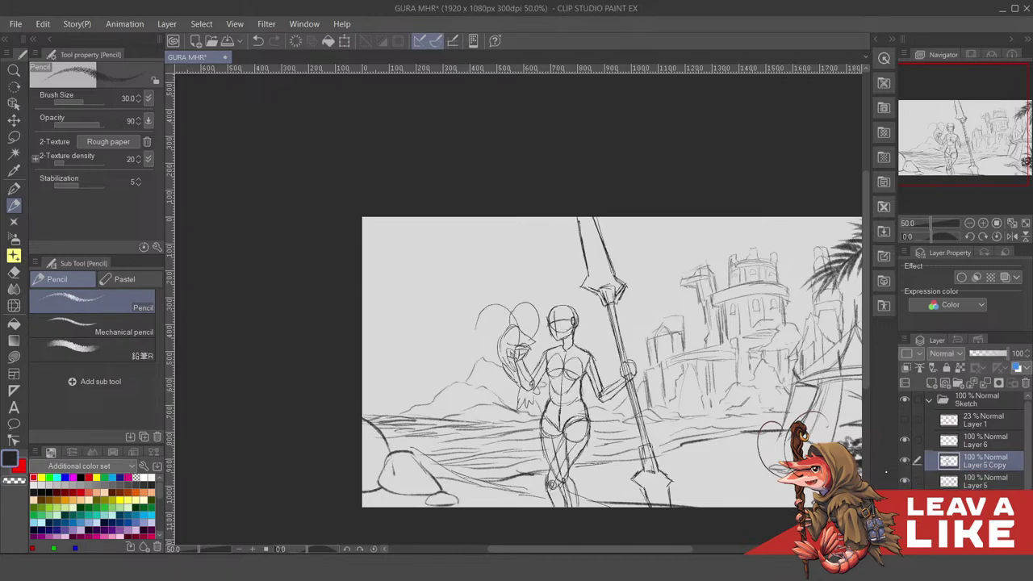
{"action": "mouse_move", "coordinate": [710, 448]}
{"action": "left_mouse_down"}
{"action": "mouse_move", "coordinate": [719, 446]}
{"action": "mouse_move", "coordinate": [725, 470]}
{"action": "mouse_move", "coordinate": [736, 441]}
{"action": "left_mouse_up"}
{"action": "left_click", "coordinate": [905, 461]}
{"action": "left_click", "coordinate": [904, 460]}
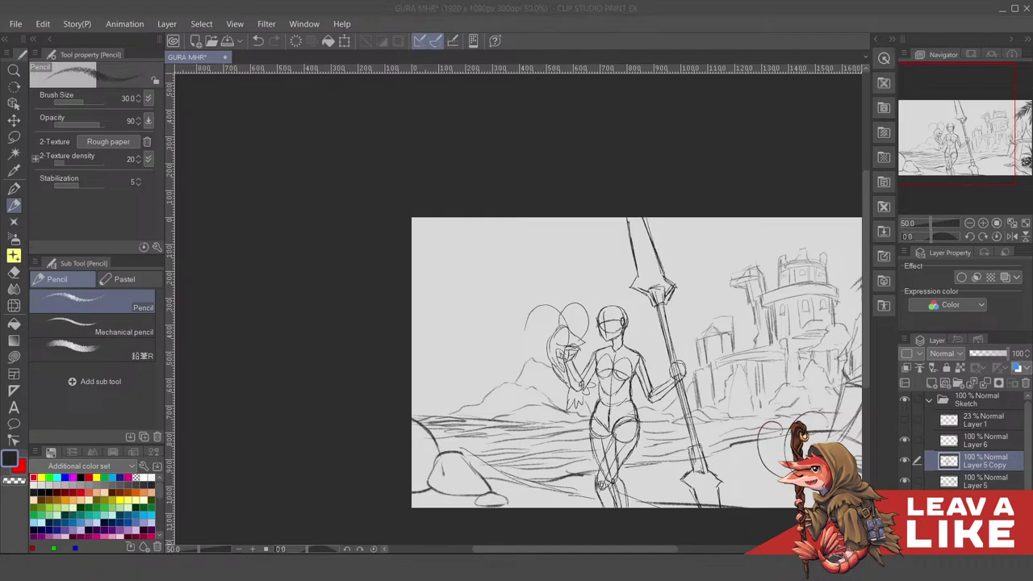
{"action": "left_click", "coordinate": [781, 70]}
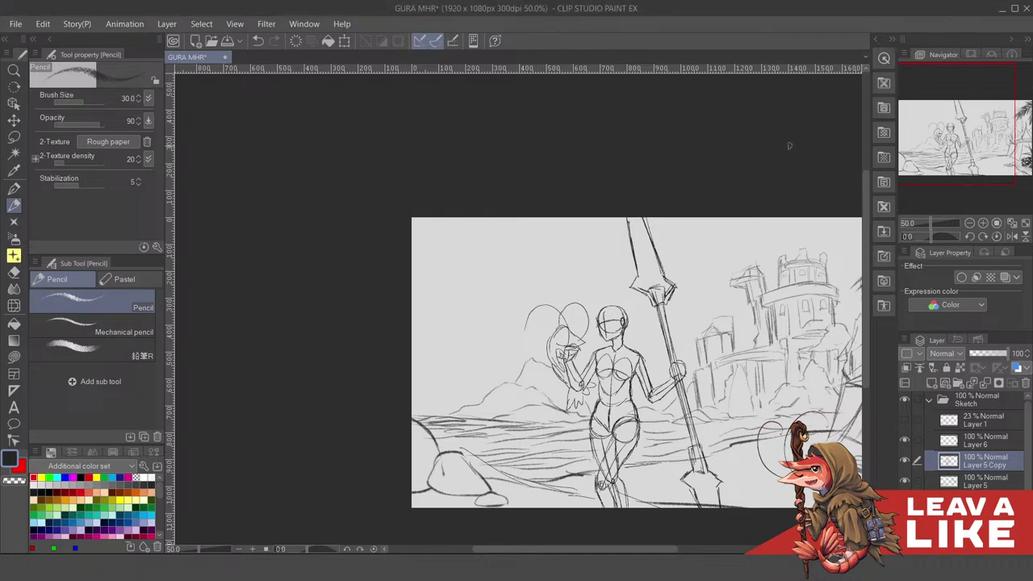
{"action": "left_click_drag", "start_coordinate": [787, 453], "coordinate": [726, 379]}
{"action": "left_click_drag", "start_coordinate": [777, 344], "coordinate": [780, 382]}
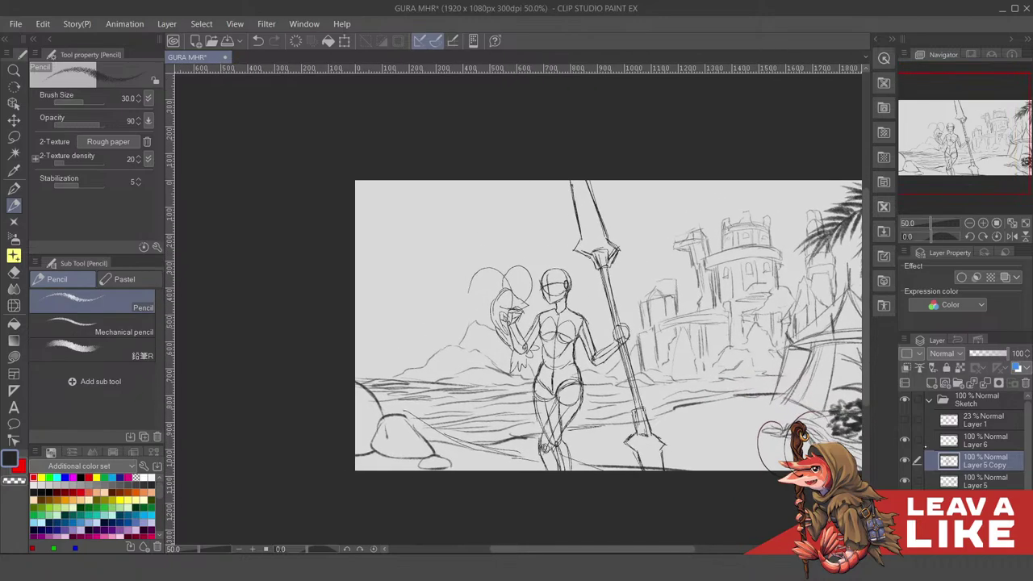
{"action": "left_click", "coordinate": [905, 460]}
{"action": "left_click", "coordinate": [904, 460]}
With the Textured pen on Layer 5 Copy, sketch hair strands framing the figure's face and along the far cheek
{"action": "left_click_drag", "start_coordinate": [558, 269], "coordinate": [613, 277]}
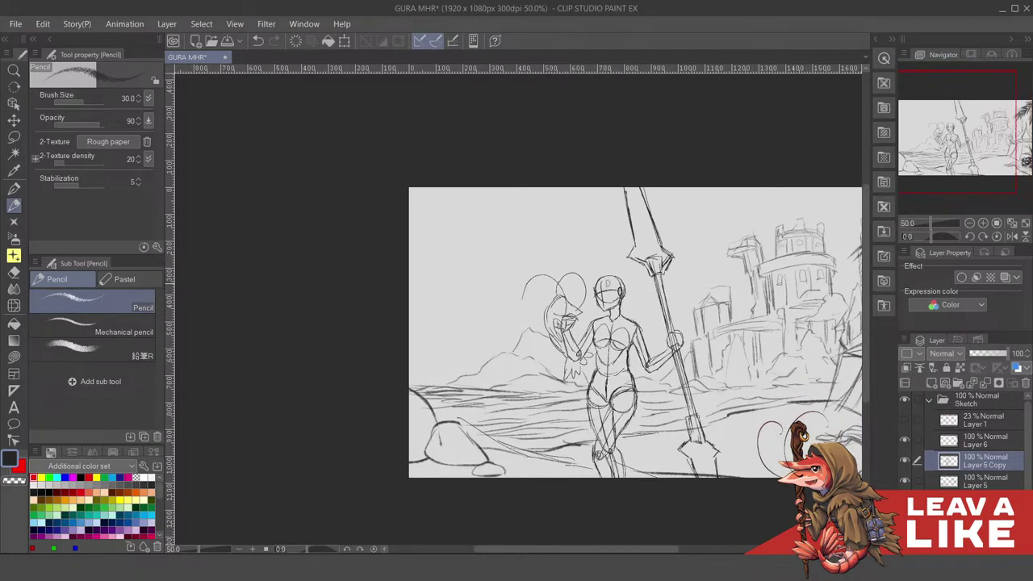
{"action": "left_click", "coordinate": [613, 278], "text": "ctrl"}
{"action": "left_click", "coordinate": [615, 282], "text": "ctrl"}
{"action": "scroll", "coordinate": [615, 288], "scroll_direction": "up", "scroll_amount": 2}
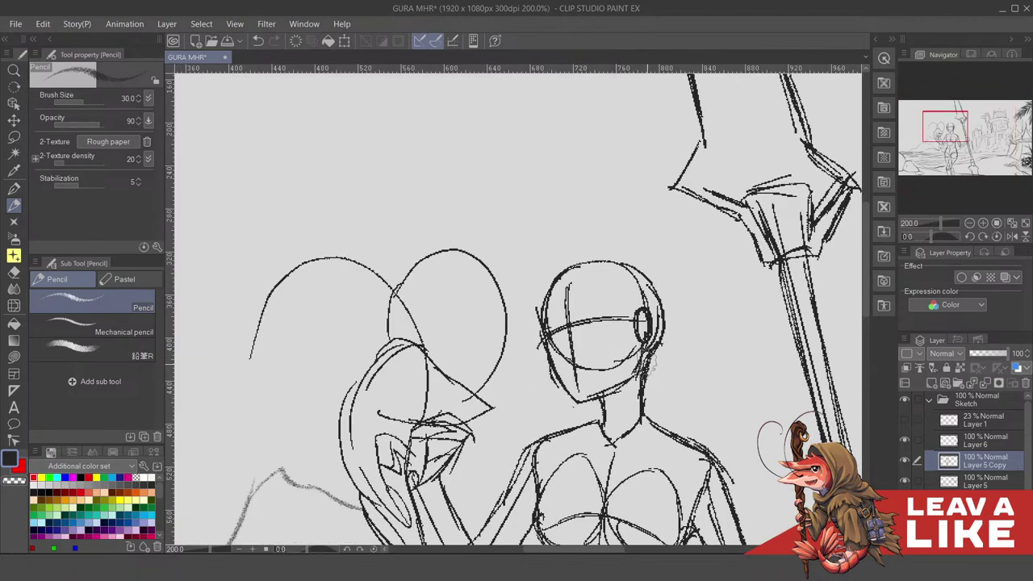
{"action": "key", "text": "p"}
{"action": "left_click_drag", "start_coordinate": [644, 383], "coordinate": [660, 346]}
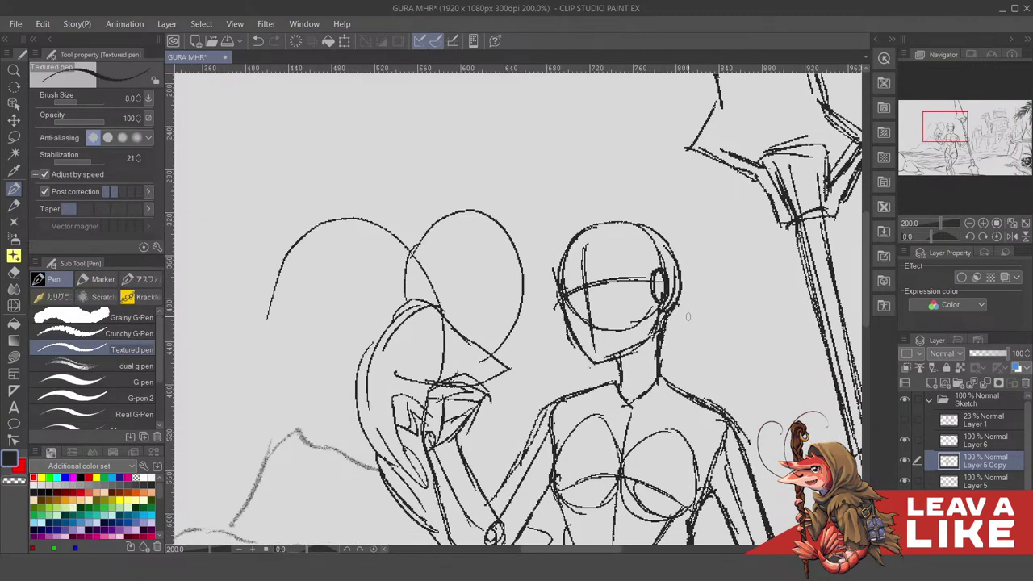
{"action": "left_click_drag", "start_coordinate": [615, 312], "coordinate": [695, 343]}
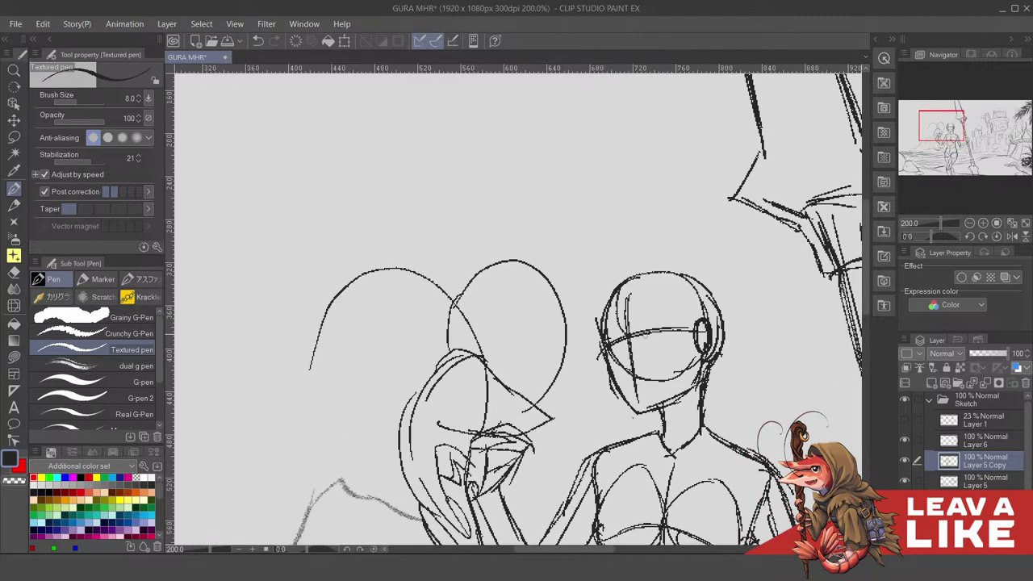
{"action": "left_click_drag", "start_coordinate": [650, 319], "coordinate": [704, 332]}
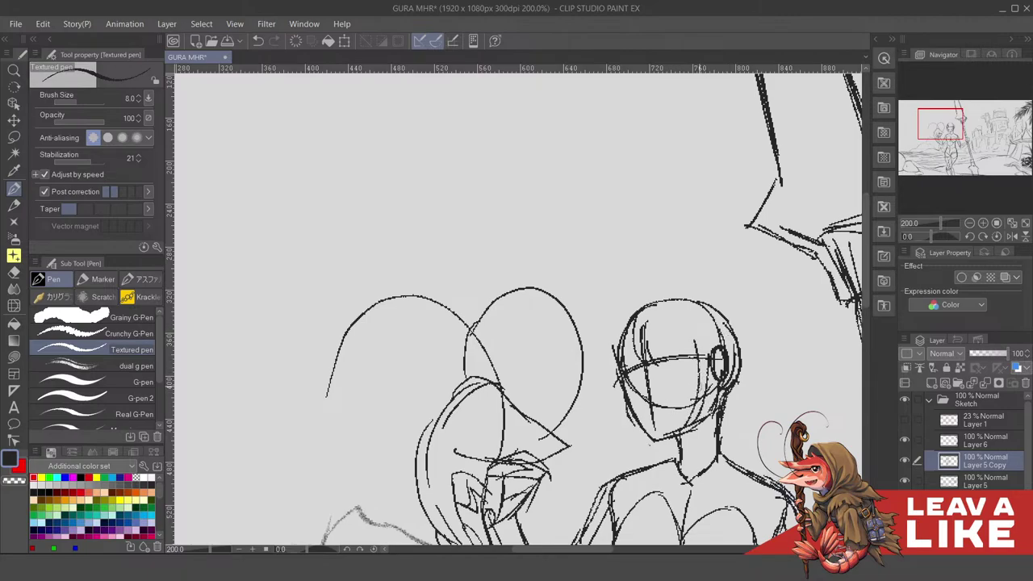
{"action": "mouse_move", "coordinate": [714, 374]}
{"action": "left_mouse_down"}
{"action": "mouse_move", "coordinate": [697, 418]}
{"action": "mouse_move", "coordinate": [704, 385]}
{"action": "left_mouse_up"}
{"action": "mouse_move", "coordinate": [611, 365]}
{"action": "left_mouse_down"}
{"action": "mouse_move", "coordinate": [610, 400]}
{"action": "mouse_move", "coordinate": [630, 446]}
{"action": "left_mouse_up"}
{"action": "left_click_drag", "start_coordinate": [618, 381], "coordinate": [637, 451]}
{"action": "mouse_move", "coordinate": [678, 332]}
{"action": "left_mouse_down"}
{"action": "mouse_move", "coordinate": [676, 353]}
{"action": "mouse_move", "coordinate": [678, 312]}
{"action": "left_mouse_up"}
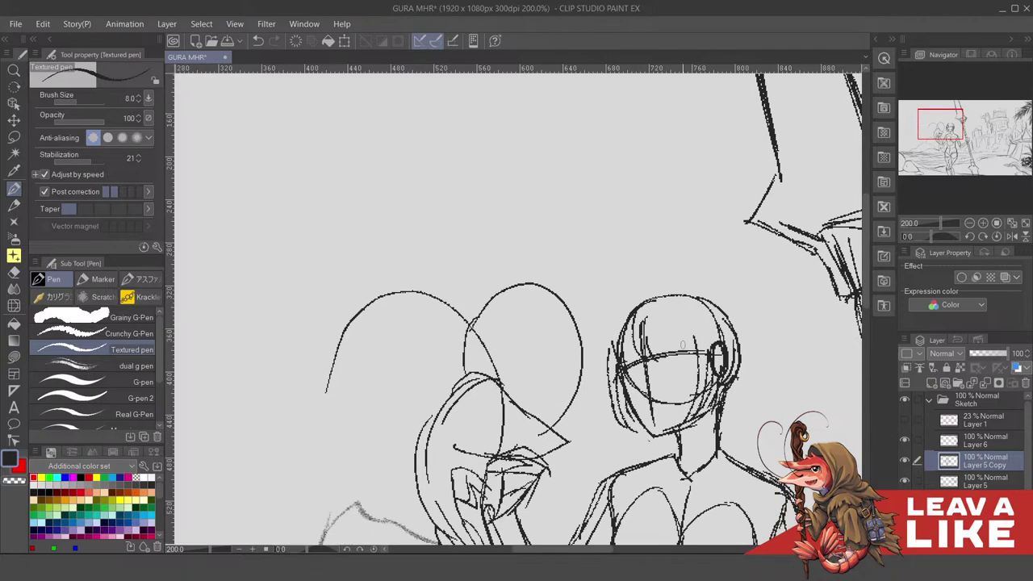
Sketch rough shapes for both eyes along the face's horizontal guideline, undoing a stray stroke
{"action": "mouse_move", "coordinate": [671, 376]}
{"action": "left_mouse_down"}
{"action": "mouse_move", "coordinate": [674, 400]}
{"action": "mouse_move", "coordinate": [648, 395]}
{"action": "left_mouse_up"}
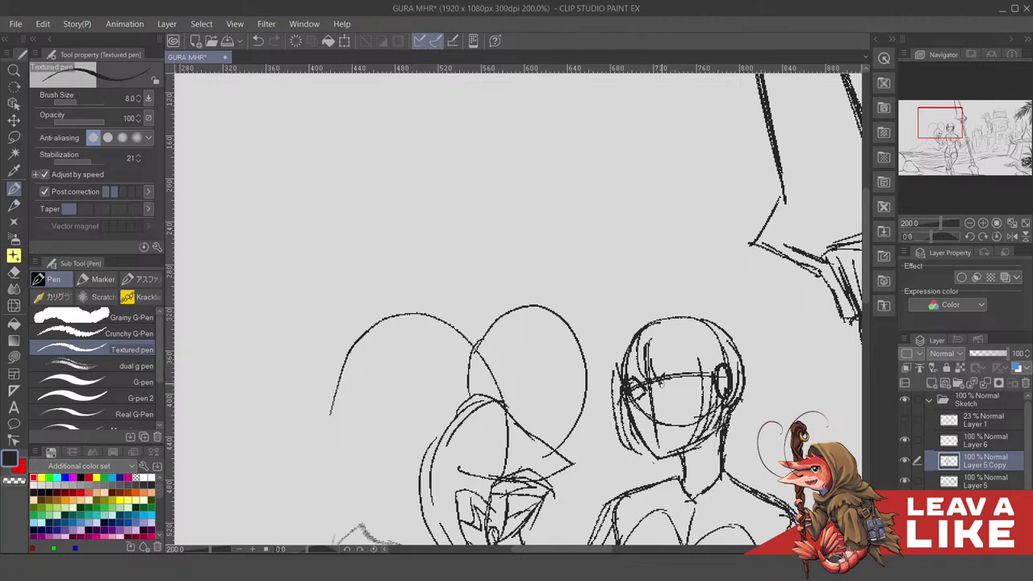
{"action": "key", "text": "ctrl+z"}
{"action": "left_click_drag", "start_coordinate": [665, 383], "coordinate": [662, 392]}
{"action": "mouse_move", "coordinate": [675, 363]}
{"action": "left_mouse_down"}
{"action": "mouse_move", "coordinate": [682, 373]}
{"action": "mouse_move", "coordinate": [644, 381]}
{"action": "mouse_move", "coordinate": [671, 322]}
{"action": "left_mouse_up"}
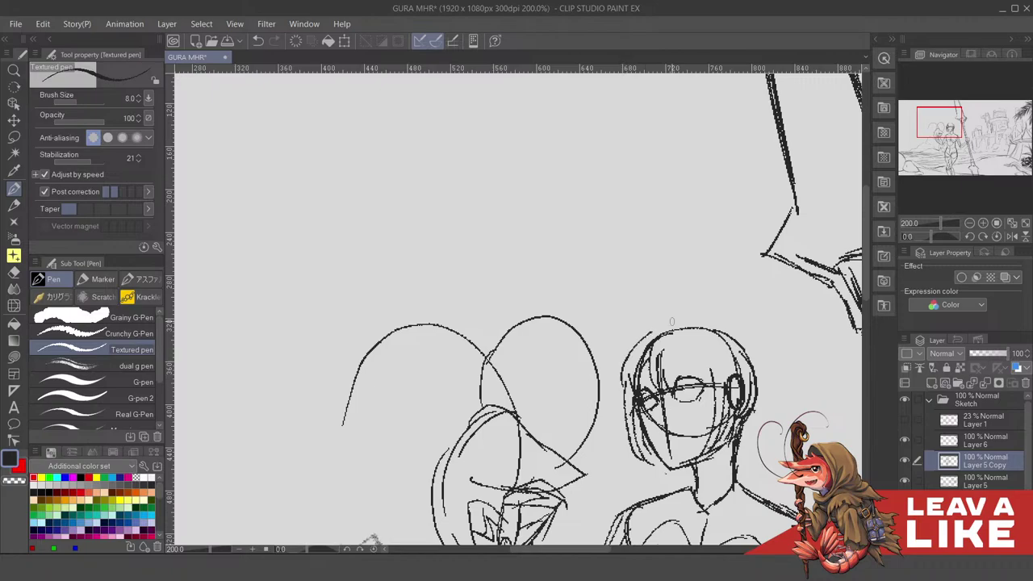
Redraw the outer hair contour as an arc over the crown and down beside the face
{"action": "key", "text": "ctrl+z"}
{"action": "mouse_move", "coordinate": [626, 394]}
{"action": "left_mouse_down"}
{"action": "mouse_move", "coordinate": [691, 315]}
{"action": "mouse_move", "coordinate": [672, 318]}
{"action": "mouse_move", "coordinate": [731, 327]}
{"action": "left_mouse_up"}
{"action": "mouse_move", "coordinate": [770, 359]}
{"action": "left_mouse_down"}
{"action": "mouse_move", "coordinate": [729, 307]}
{"action": "mouse_move", "coordinate": [698, 300]}
{"action": "mouse_move", "coordinate": [694, 319]}
{"action": "left_mouse_up"}
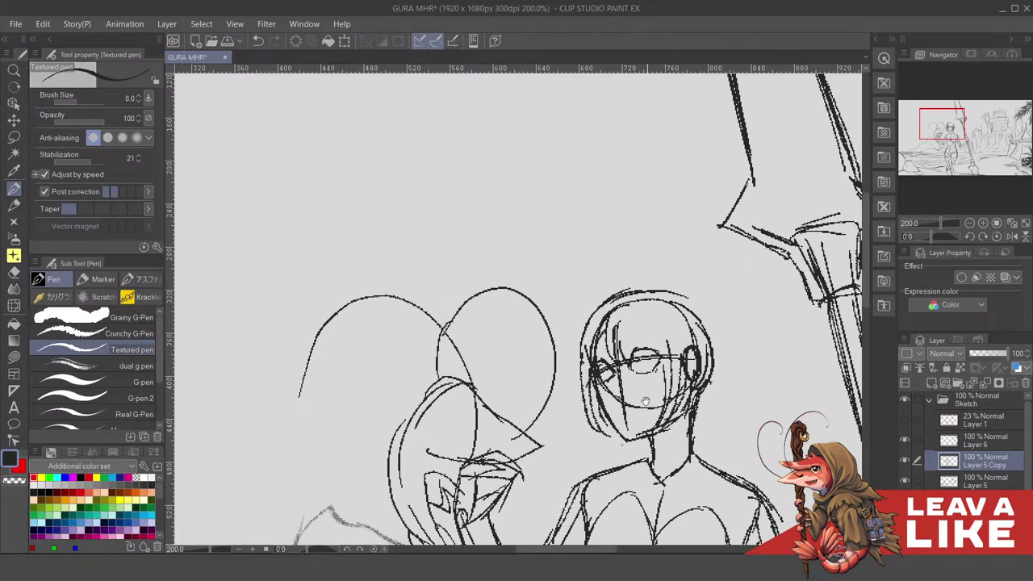
{"action": "mouse_move", "coordinate": [664, 398]}
{"action": "left_mouse_down"}
{"action": "mouse_move", "coordinate": [686, 364]}
{"action": "mouse_move", "coordinate": [676, 352]}
{"action": "left_mouse_up"}
{"action": "mouse_move", "coordinate": [595, 422]}
{"action": "left_mouse_down"}
{"action": "mouse_move", "coordinate": [646, 399]}
{"action": "mouse_move", "coordinate": [643, 425]}
{"action": "left_mouse_up"}
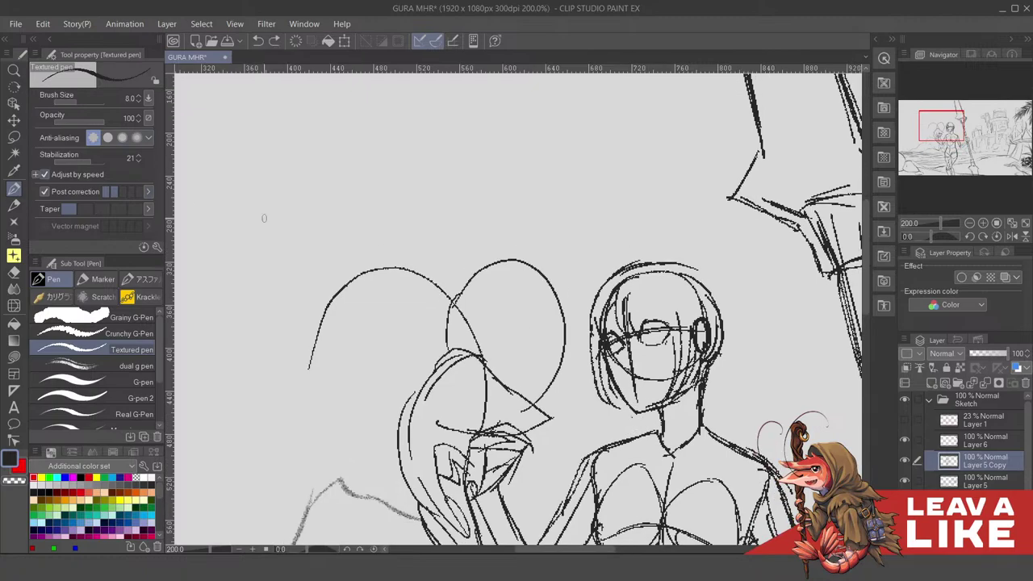
Sketch two pigtails at the upper sides of the head, with the spear-side one hanging past the ear
{"action": "mouse_move", "coordinate": [736, 281]}
{"action": "left_mouse_down"}
{"action": "mouse_move", "coordinate": [699, 342]}
{"action": "mouse_move", "coordinate": [679, 310]}
{"action": "mouse_move", "coordinate": [720, 336]}
{"action": "mouse_move", "coordinate": [720, 383]}
{"action": "left_mouse_up"}
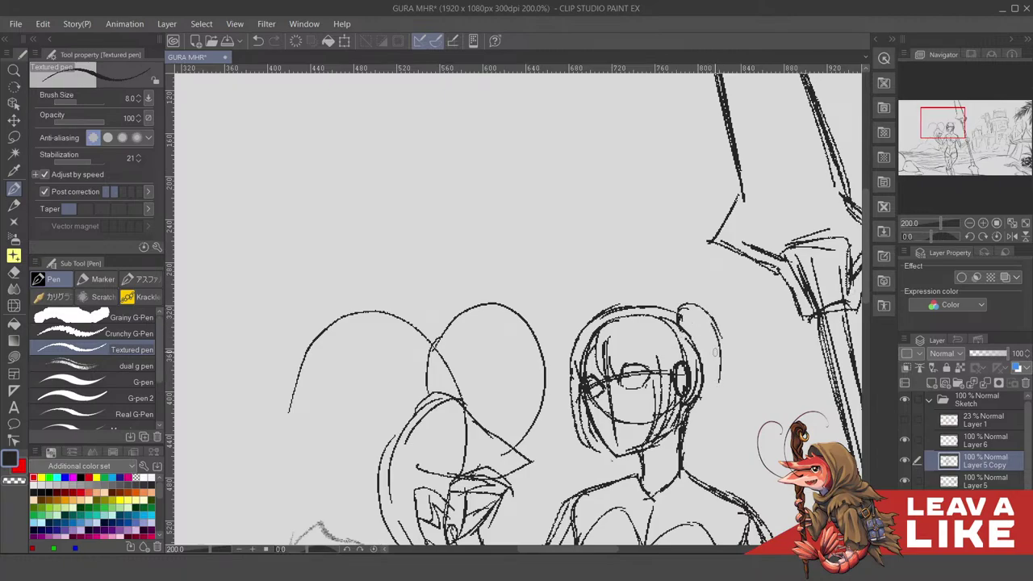
{"action": "left_click_drag", "start_coordinate": [588, 288], "coordinate": [596, 306]}
{"action": "mouse_move", "coordinate": [602, 343]}
{"action": "left_mouse_down"}
{"action": "mouse_move", "coordinate": [615, 329]}
{"action": "mouse_move", "coordinate": [583, 347]}
{"action": "mouse_move", "coordinate": [601, 324]}
{"action": "mouse_move", "coordinate": [613, 327]}
{"action": "left_mouse_up"}
{"action": "key", "text": "ctrl+z"}
{"action": "left_click_drag", "start_coordinate": [698, 338], "coordinate": [693, 343]}
{"action": "mouse_move", "coordinate": [607, 332]}
{"action": "left_mouse_down"}
{"action": "mouse_move", "coordinate": [712, 335]}
{"action": "mouse_move", "coordinate": [726, 364]}
{"action": "left_mouse_up"}
{"action": "mouse_move", "coordinate": [716, 419]}
{"action": "left_mouse_down"}
{"action": "mouse_move", "coordinate": [708, 341]}
{"action": "mouse_move", "coordinate": [691, 365]}
{"action": "left_mouse_up"}
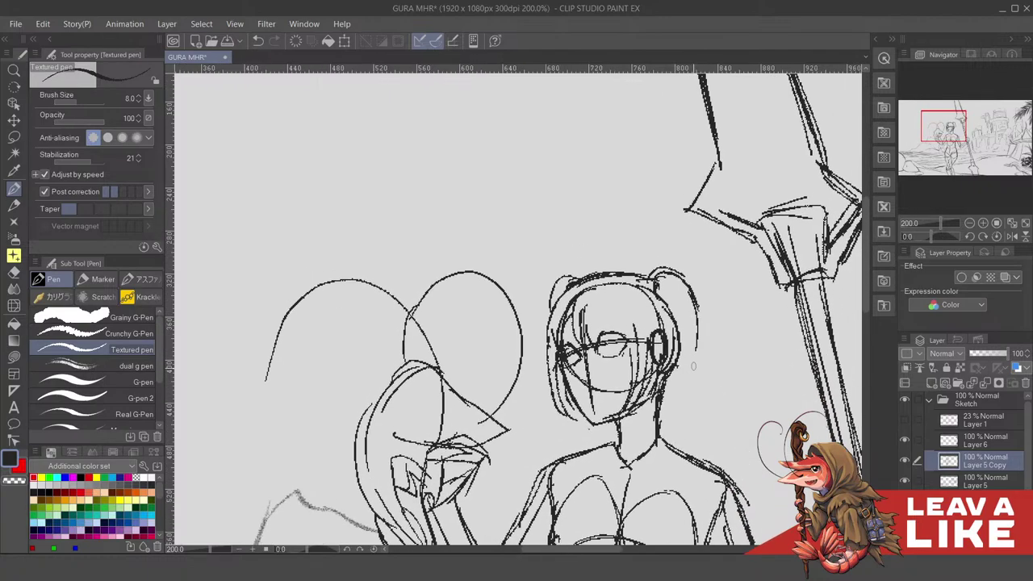
{"action": "left_click_drag", "start_coordinate": [660, 333], "coordinate": [710, 396]}
{"action": "left_click_drag", "start_coordinate": [696, 331], "coordinate": [707, 410]}
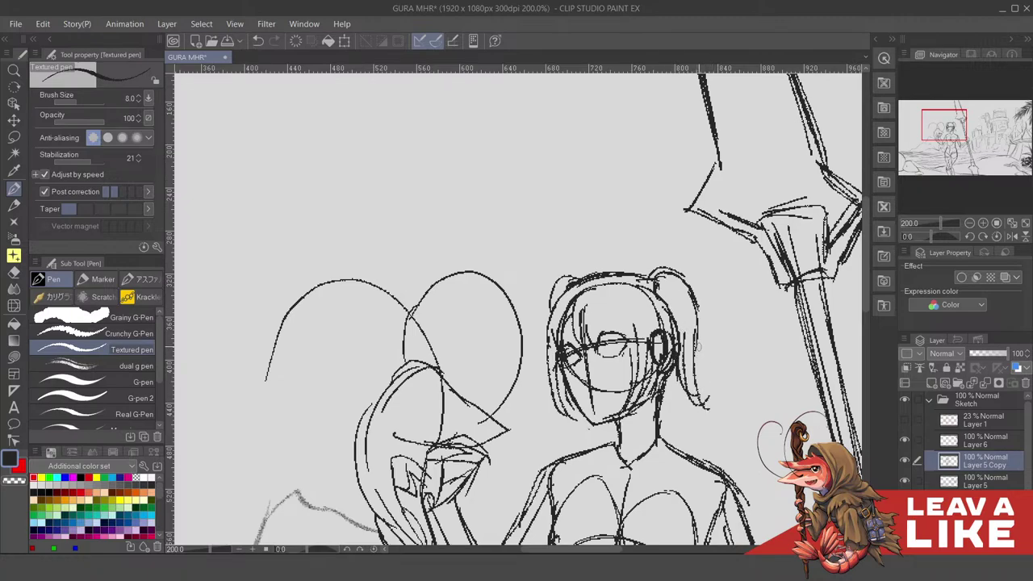
{"action": "left_click_drag", "start_coordinate": [698, 360], "coordinate": [701, 384]}
Add hair strands behind the jaw and down both sides of the neck, undoing the stray stroke
{"action": "mouse_move", "coordinate": [682, 390]}
{"action": "left_mouse_down"}
{"action": "mouse_move", "coordinate": [689, 351]}
{"action": "mouse_move", "coordinate": [652, 428]}
{"action": "left_mouse_up"}
{"action": "key", "text": "ctrl+z"}
{"action": "mouse_move", "coordinate": [670, 336]}
{"action": "left_mouse_down"}
{"action": "mouse_move", "coordinate": [674, 355]}
{"action": "mouse_move", "coordinate": [645, 396]}
{"action": "left_mouse_up"}
{"action": "mouse_move", "coordinate": [674, 339]}
{"action": "left_mouse_down"}
{"action": "mouse_move", "coordinate": [669, 379]}
{"action": "mouse_move", "coordinate": [635, 403]}
{"action": "left_mouse_up"}
{"action": "mouse_move", "coordinate": [670, 355]}
{"action": "left_mouse_down"}
{"action": "mouse_move", "coordinate": [662, 395]}
{"action": "mouse_move", "coordinate": [679, 337]}
{"action": "left_mouse_up"}
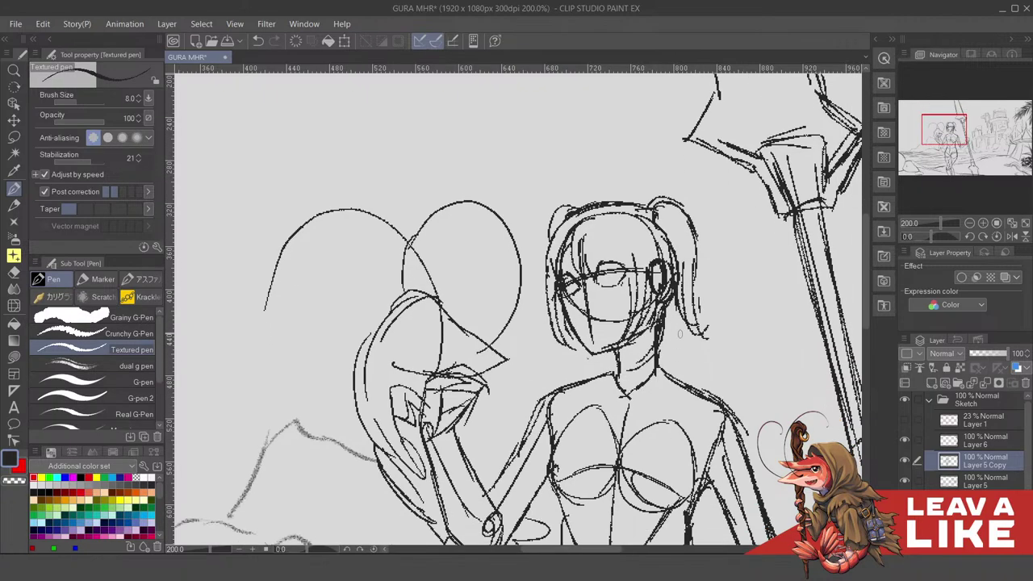
{"action": "mouse_move", "coordinate": [582, 340]}
{"action": "left_mouse_down"}
{"action": "mouse_move", "coordinate": [578, 379]}
{"action": "mouse_move", "coordinate": [568, 346]}
{"action": "mouse_move", "coordinate": [571, 382]}
{"action": "mouse_move", "coordinate": [599, 376]}
{"action": "left_mouse_up"}
{"action": "left_click_drag", "start_coordinate": [602, 357], "coordinate": [605, 369]}
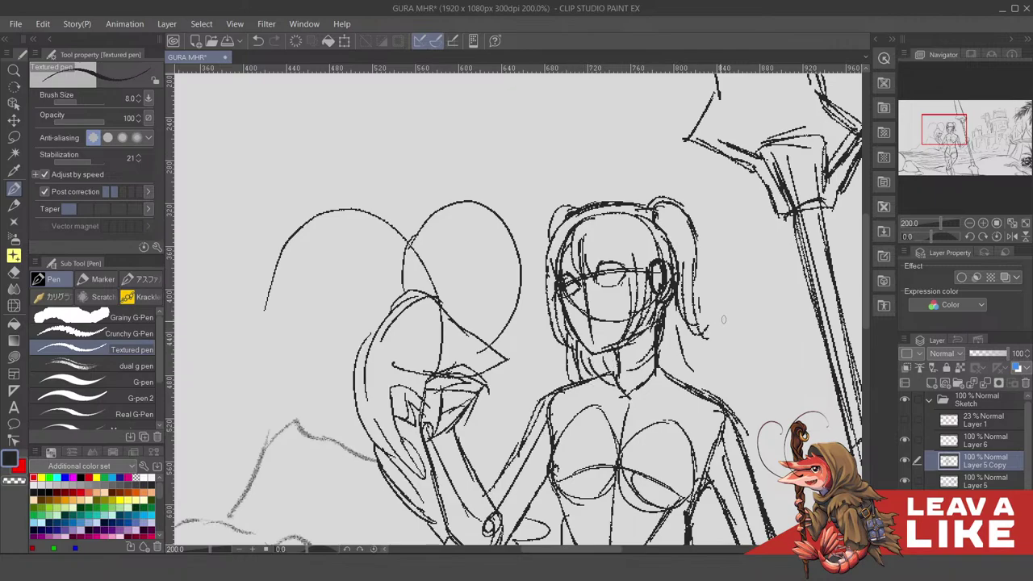
Extend the loose hair down to both shoulders with outward-curling tips, redoing the spear-side strand
{"action": "mouse_move", "coordinate": [706, 335]}
{"action": "left_mouse_down"}
{"action": "mouse_move", "coordinate": [710, 386]}
{"action": "mouse_move", "coordinate": [692, 389]}
{"action": "left_mouse_up"}
{"action": "key", "text": "ctrl+z"}
{"action": "left_click_drag", "start_coordinate": [699, 347], "coordinate": [734, 387]}
{"action": "left_click_drag", "start_coordinate": [567, 368], "coordinate": [536, 391]}
{"action": "left_click_drag", "start_coordinate": [570, 373], "coordinate": [558, 389]}
{"action": "mouse_move", "coordinate": [731, 366]}
{"action": "left_mouse_down"}
{"action": "mouse_move", "coordinate": [717, 342]}
{"action": "mouse_move", "coordinate": [718, 360]}
{"action": "mouse_move", "coordinate": [728, 351]}
{"action": "left_mouse_up"}
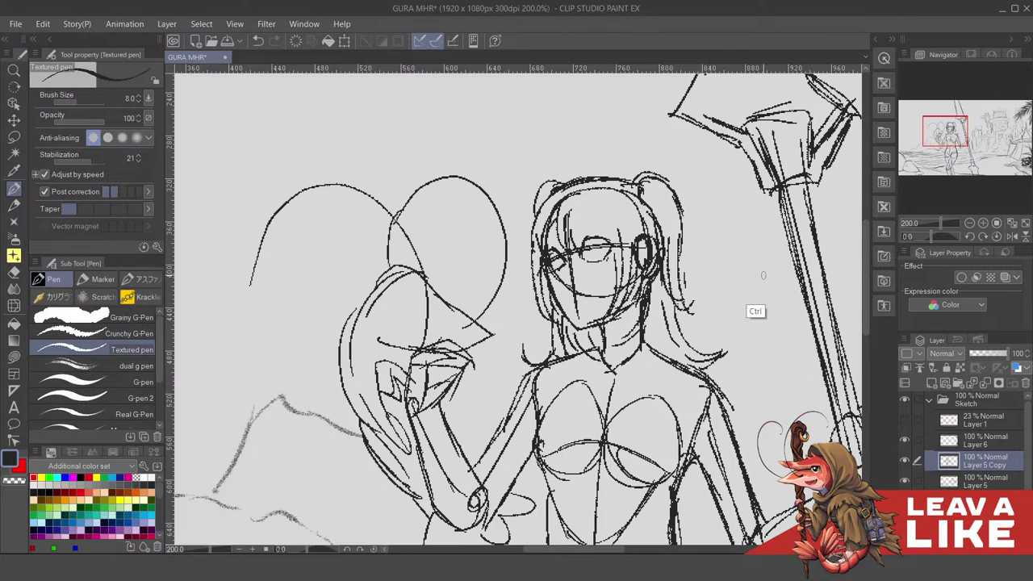
{"action": "scroll", "coordinate": [754, 307], "scroll_direction": "down", "scroll_amount": 4}
{"action": "scroll", "coordinate": [712, 258], "scroll_direction": "up", "scroll_amount": 4}
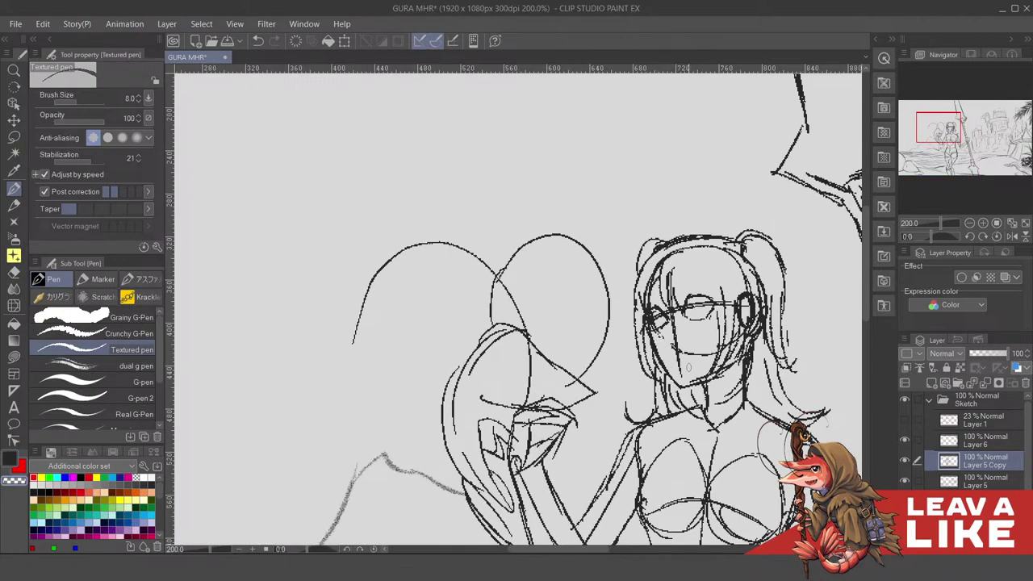
{"action": "left_click_drag", "start_coordinate": [690, 355], "coordinate": [699, 355]}
{"action": "mouse_move", "coordinate": [670, 345]}
{"action": "left_mouse_down"}
{"action": "mouse_move", "coordinate": [686, 343]}
{"action": "mouse_move", "coordinate": [679, 350]}
{"action": "left_mouse_up"}
{"action": "key", "text": "ctrl+z"}
{"action": "key", "text": "ctrl+z"}
Mirror the canvas view and examine the head and hair
{"action": "key", "text": "ctrl+minus"}
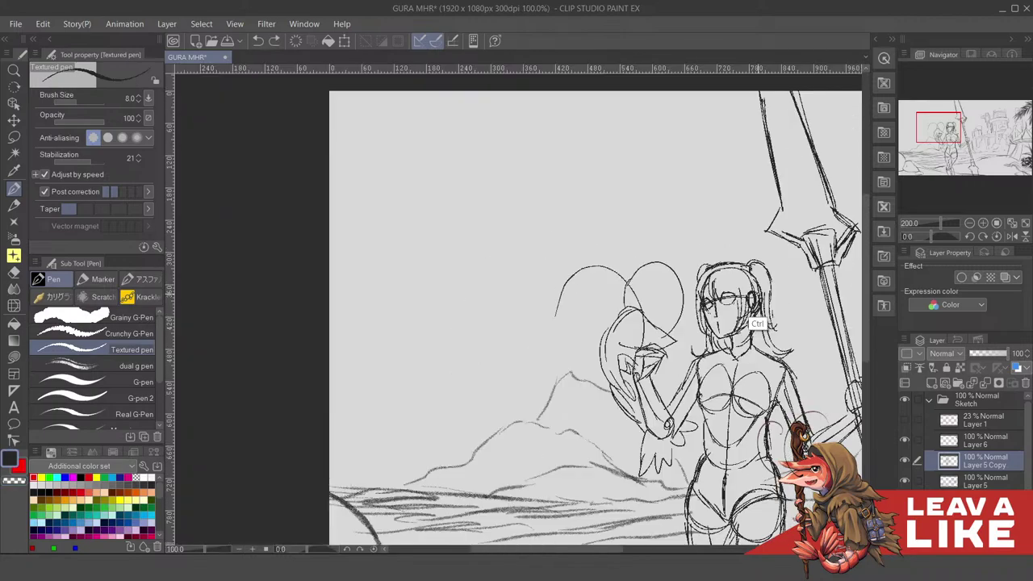
{"action": "left_click", "coordinate": [1012, 237]}
{"action": "left_click_drag", "start_coordinate": [636, 373], "coordinate": [792, 264]}
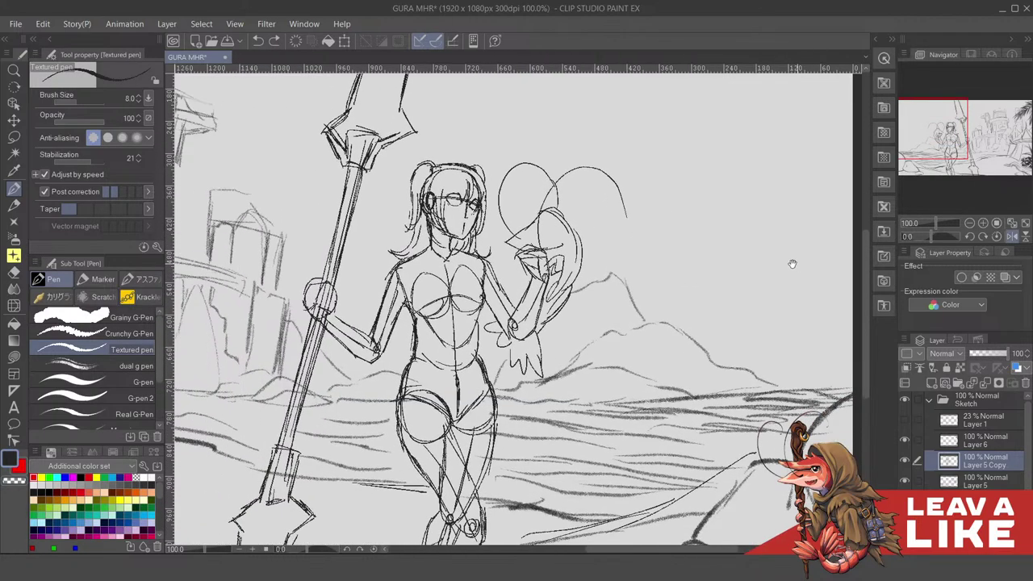
{"action": "left_click_drag", "start_coordinate": [701, 300], "coordinate": [800, 375]}
{"action": "scroll", "coordinate": [630, 245], "scroll_direction": "up", "scroll_amount": 1}
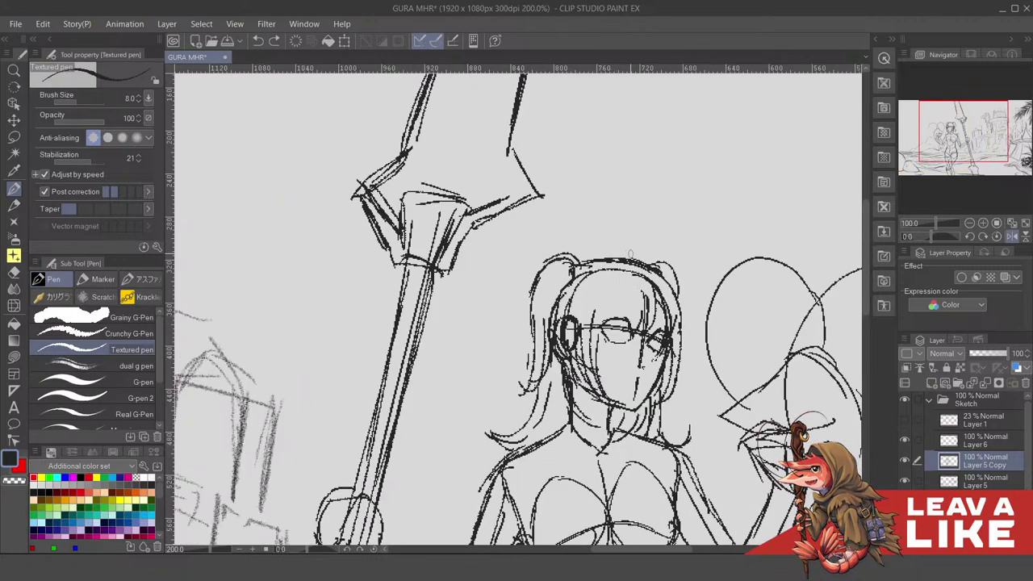
Refine the strands of the pigtail nearest the spear in the mirrored view, undoing unwanted strokes
{"action": "left_click_drag", "start_coordinate": [630, 251], "coordinate": [703, 307]}
{"action": "mouse_move", "coordinate": [643, 321]}
{"action": "left_mouse_down"}
{"action": "mouse_move", "coordinate": [648, 327]}
{"action": "mouse_move", "coordinate": [665, 293]}
{"action": "mouse_move", "coordinate": [624, 363]}
{"action": "left_mouse_up"}
{"action": "key", "text": "ctrl+z"}
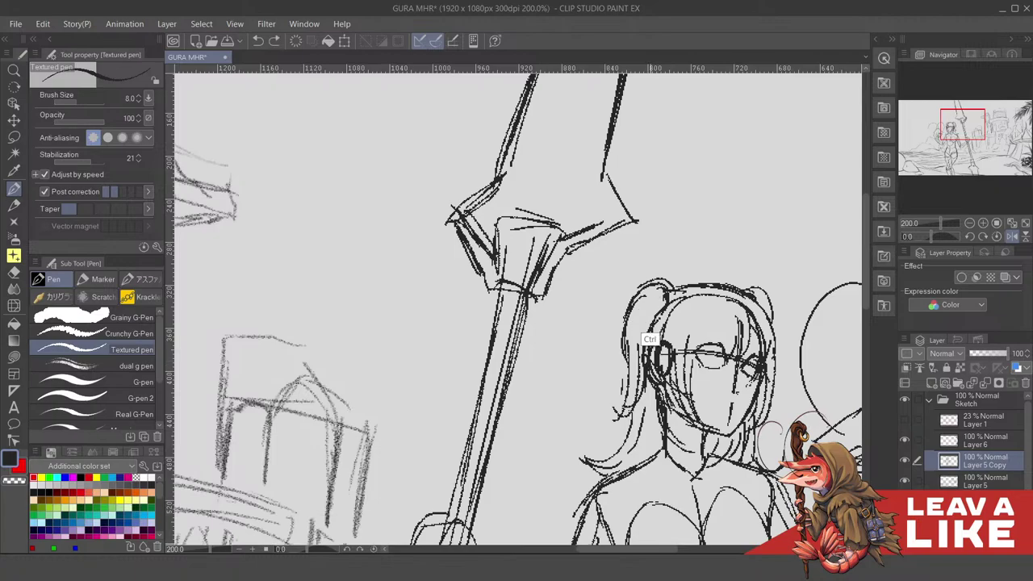
{"action": "left_click_drag", "start_coordinate": [651, 305], "coordinate": [637, 348]}
{"action": "left_click_drag", "start_coordinate": [750, 310], "coordinate": [746, 251]}
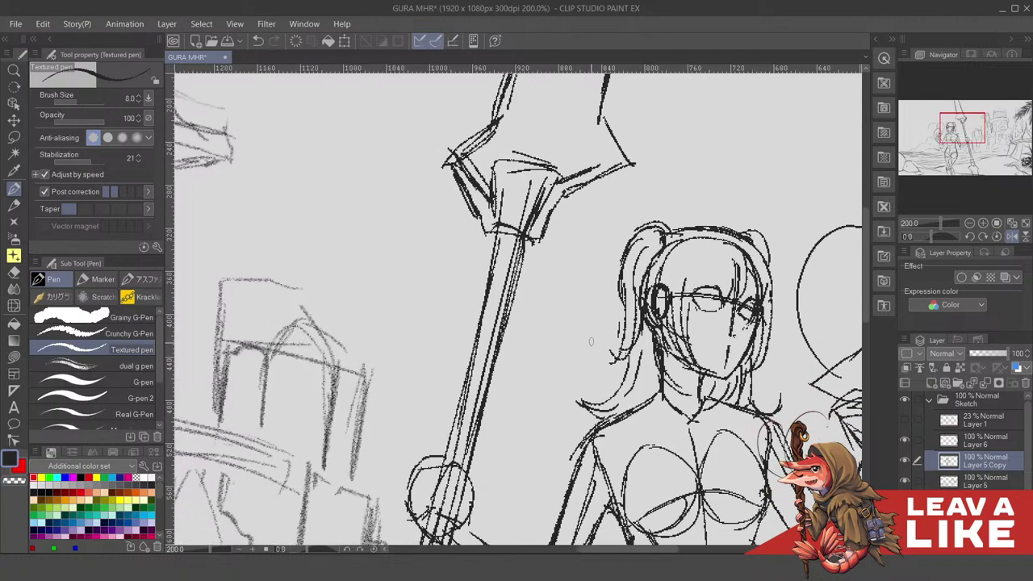
{"action": "key", "text": "ctrl+z"}
{"action": "key", "text": "ctrl+z"}
{"action": "mouse_move", "coordinate": [599, 342]}
{"action": "left_mouse_down"}
{"action": "mouse_move", "coordinate": [617, 353]}
{"action": "mouse_move", "coordinate": [626, 345]}
{"action": "left_mouse_up"}
{"action": "mouse_move", "coordinate": [602, 345]}
{"action": "left_mouse_down"}
{"action": "mouse_move", "coordinate": [606, 354]}
{"action": "mouse_move", "coordinate": [629, 347]}
{"action": "left_mouse_up"}
Check the whole figure in the mirrored view and restore the normal orientation
{"action": "scroll", "coordinate": [747, 223], "scroll_direction": "down", "scroll_amount": 2}
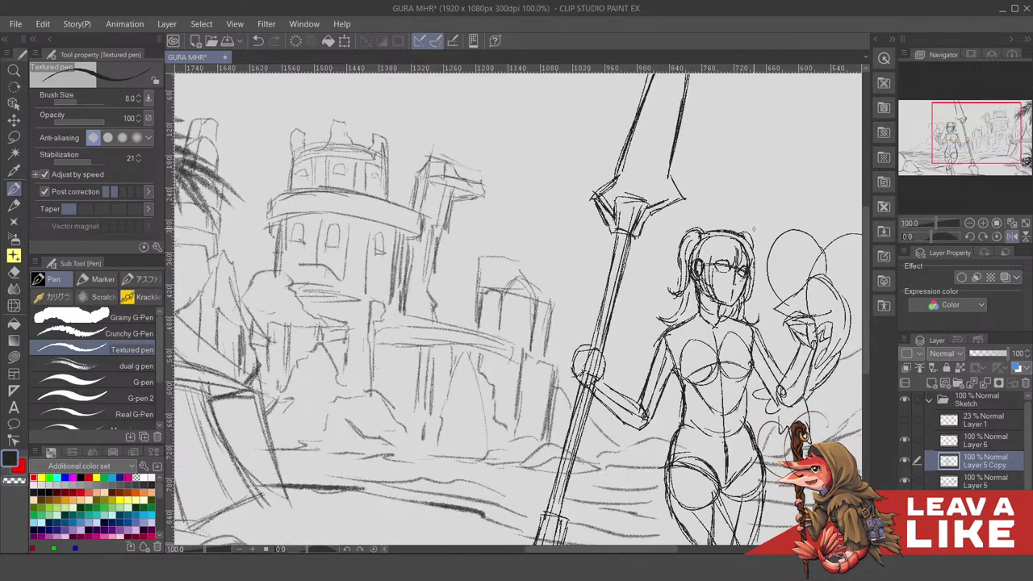
{"action": "key", "text": "h"}
{"action": "left_click_drag", "start_coordinate": [605, 382], "coordinate": [854, 301]}
{"action": "left_click_drag", "start_coordinate": [642, 284], "coordinate": [710, 337]}
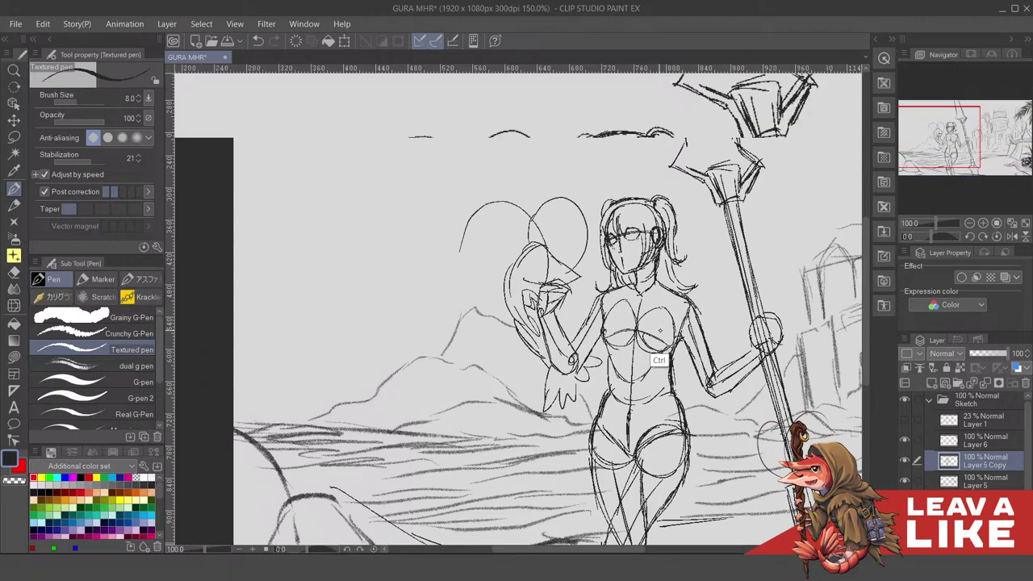
{"action": "scroll", "coordinate": [674, 328], "scroll_direction": "up", "scroll_amount": 2}
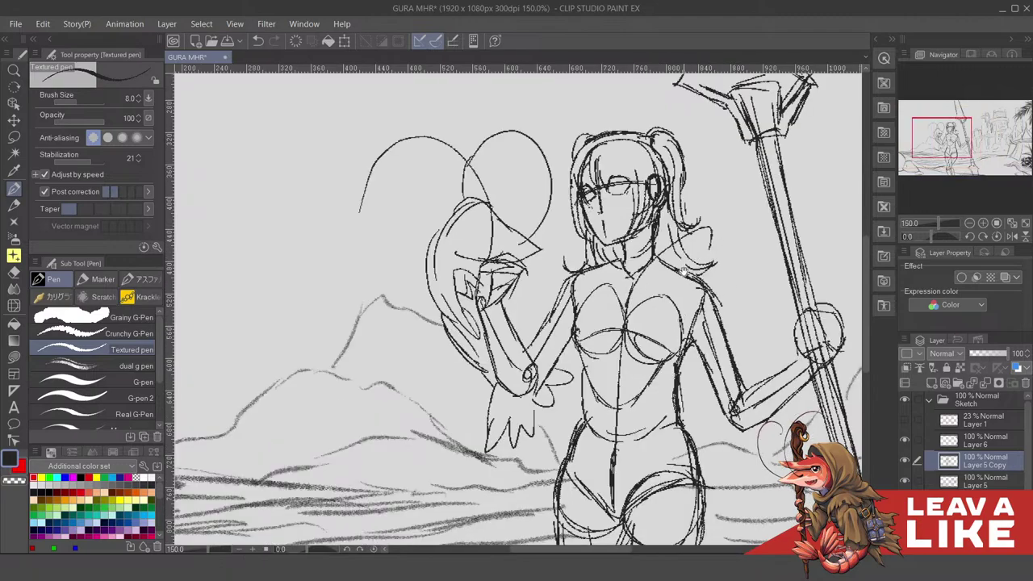
Try to sketch a large raised collar flap running from the chest over the spear-side shoulder
{"action": "left_click_drag", "start_coordinate": [719, 252], "coordinate": [737, 260]}
{"action": "left_click_drag", "start_coordinate": [671, 267], "coordinate": [734, 255]}
{"action": "key", "text": "ctrl+z"}
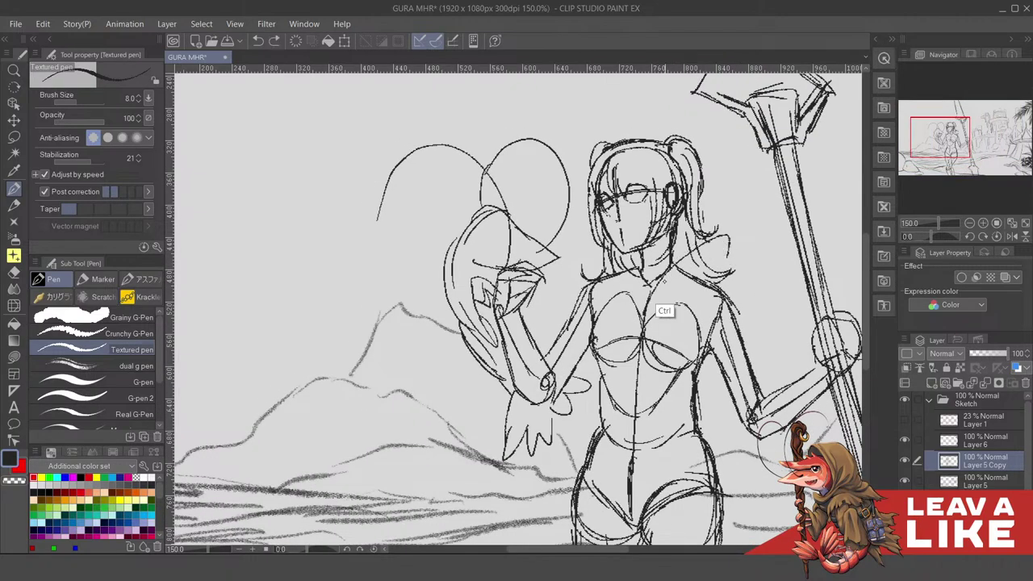
{"action": "mouse_move", "coordinate": [672, 268]}
{"action": "left_mouse_down"}
{"action": "mouse_move", "coordinate": [737, 245]}
{"action": "mouse_move", "coordinate": [722, 269]}
{"action": "mouse_move", "coordinate": [736, 240]}
{"action": "left_mouse_up"}
{"action": "left_click_drag", "start_coordinate": [670, 282], "coordinate": [707, 247]}
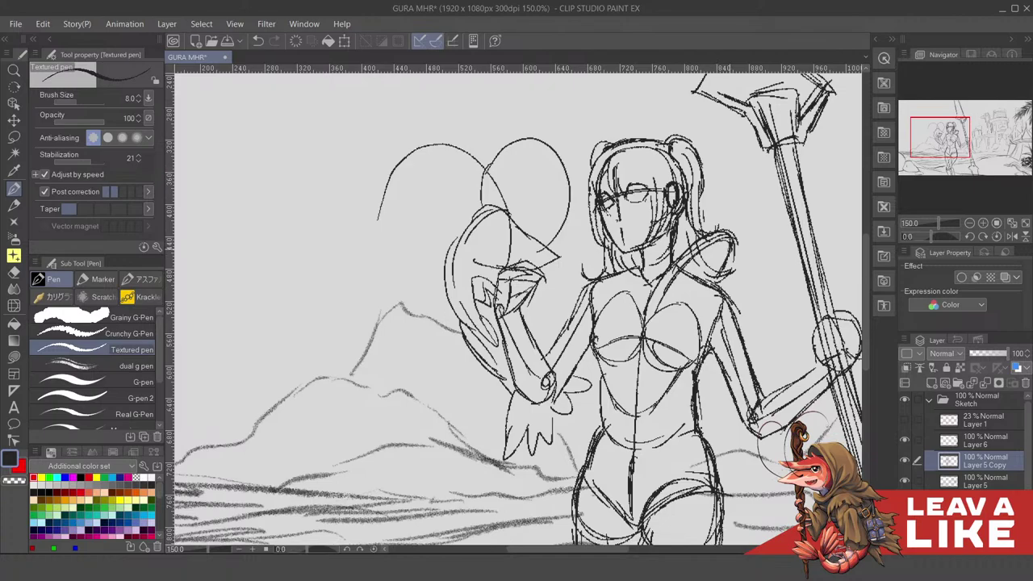
{"action": "mouse_move", "coordinate": [682, 292]}
{"action": "left_mouse_down"}
{"action": "mouse_move", "coordinate": [732, 289]}
{"action": "mouse_move", "coordinate": [713, 299]}
{"action": "left_mouse_up"}
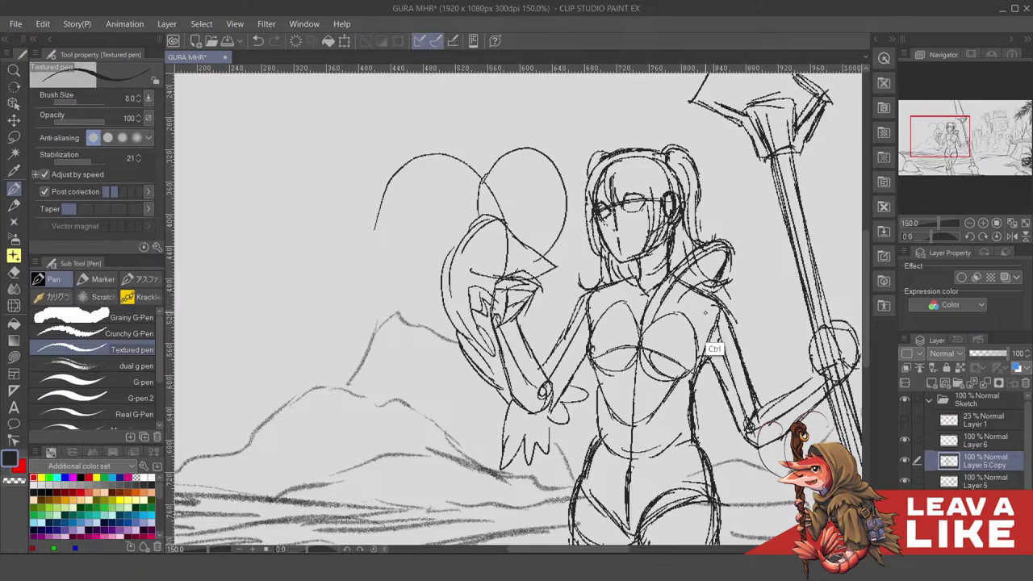
{"action": "key", "text": "ctrl+z"}
{"action": "left_click_drag", "start_coordinate": [686, 297], "coordinate": [691, 306]}
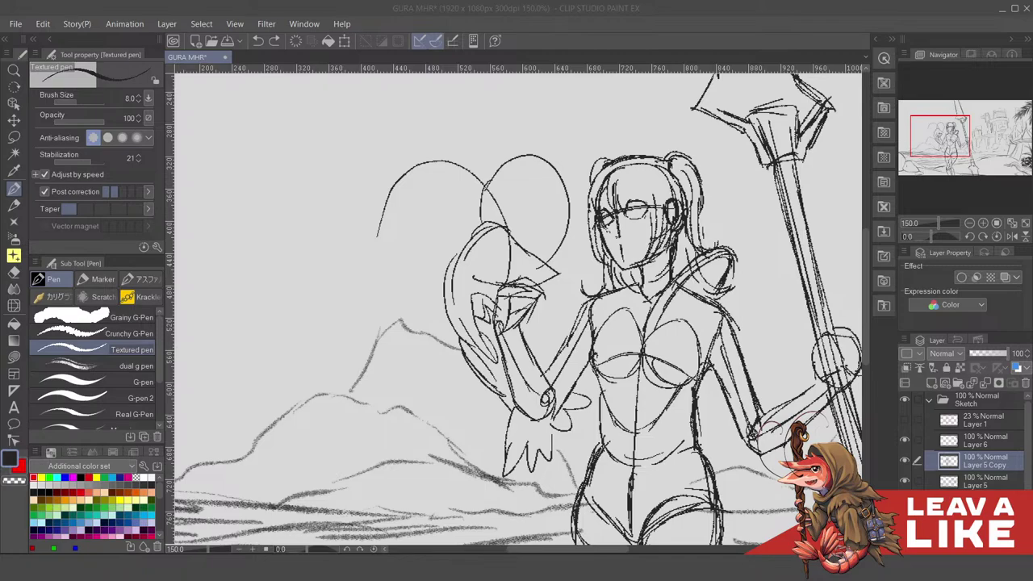
{"action": "left_click_drag", "start_coordinate": [757, 225], "coordinate": [750, 265]}
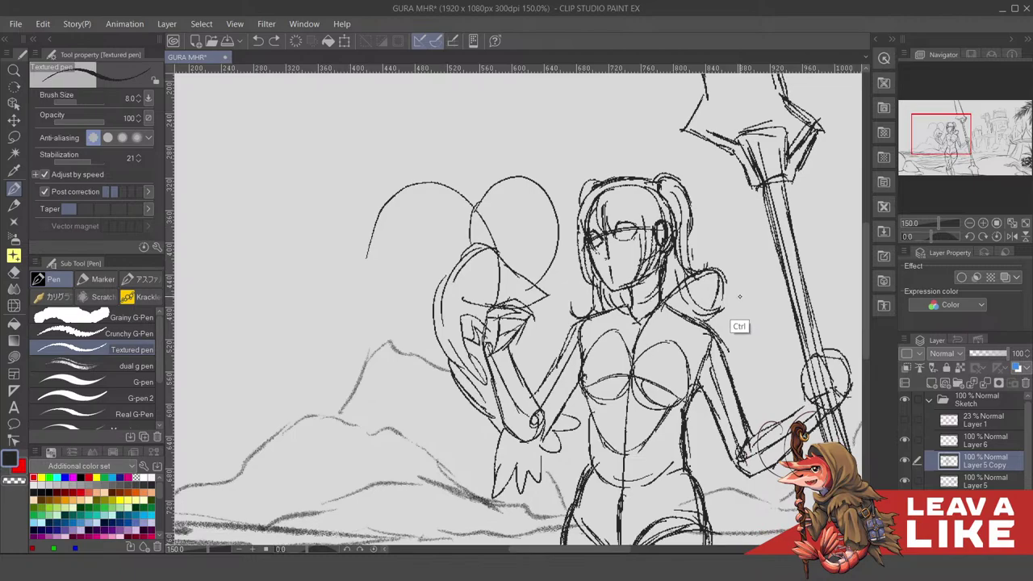
{"action": "key", "text": "ctrl+z"}
{"action": "key", "text": "ctrl+z"}
{"action": "key", "text": "ctrl+z"}
{"action": "key", "text": "ctrl+z"}
{"action": "key", "text": "ctrl+z"}
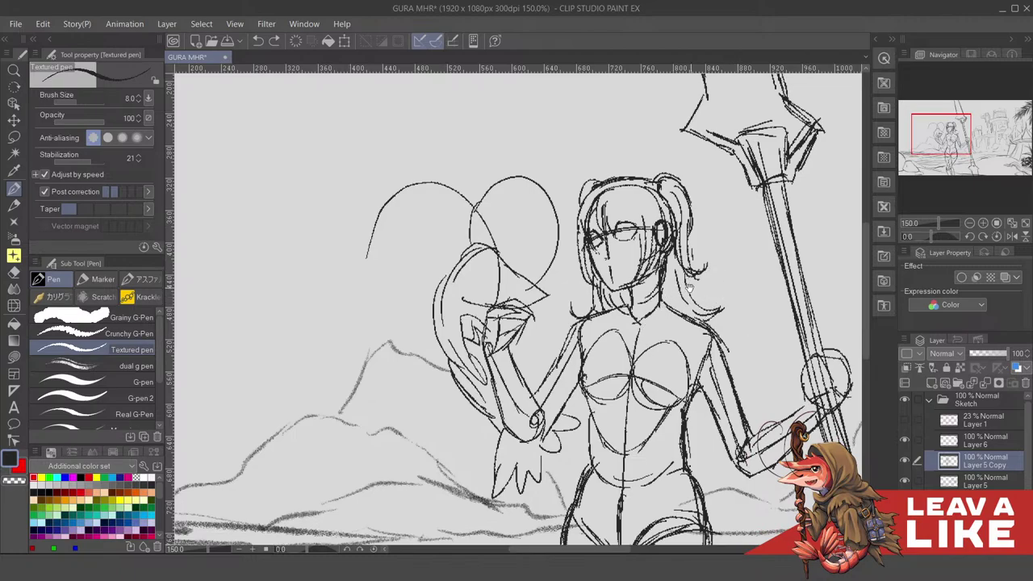
Sketch a collar around the base of the neck, meeting at the centre of the chest, redoing the first strokes
{"action": "left_click_drag", "start_coordinate": [690, 289], "coordinate": [700, 309]}
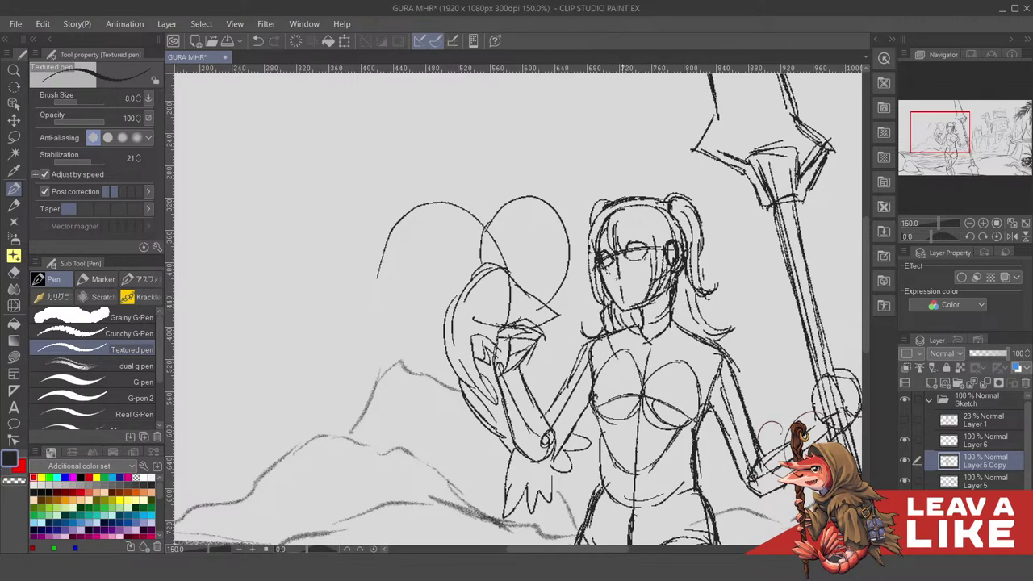
{"action": "key", "text": "ctrl+z"}
{"action": "mouse_move", "coordinate": [605, 300]}
{"action": "left_mouse_down"}
{"action": "mouse_move", "coordinate": [626, 309]}
{"action": "mouse_move", "coordinate": [634, 350]}
{"action": "left_mouse_up"}
{"action": "key", "text": "ctrl+z"}
{"action": "mouse_move", "coordinate": [609, 316]}
{"action": "left_mouse_down"}
{"action": "mouse_move", "coordinate": [604, 331]}
{"action": "mouse_move", "coordinate": [649, 359]}
{"action": "left_mouse_up"}
{"action": "left_click_drag", "start_coordinate": [668, 315], "coordinate": [651, 331]}
Sketch a pointed, leaf-shaped collar flap rising over the spear-side shoulder, undoing and redrawing its edges
{"action": "mouse_move", "coordinate": [686, 300]}
{"action": "left_mouse_down"}
{"action": "mouse_move", "coordinate": [673, 317]}
{"action": "mouse_move", "coordinate": [696, 312]}
{"action": "mouse_move", "coordinate": [682, 349]}
{"action": "mouse_move", "coordinate": [674, 325]}
{"action": "mouse_move", "coordinate": [708, 280]}
{"action": "left_mouse_up"}
{"action": "mouse_move", "coordinate": [660, 332]}
{"action": "left_mouse_down"}
{"action": "mouse_move", "coordinate": [715, 273]}
{"action": "mouse_move", "coordinate": [692, 291]}
{"action": "mouse_move", "coordinate": [722, 277]}
{"action": "mouse_move", "coordinate": [720, 290]}
{"action": "left_mouse_up"}
{"action": "key", "text": "ctrl+z"}
{"action": "key", "text": "ctrl+z"}
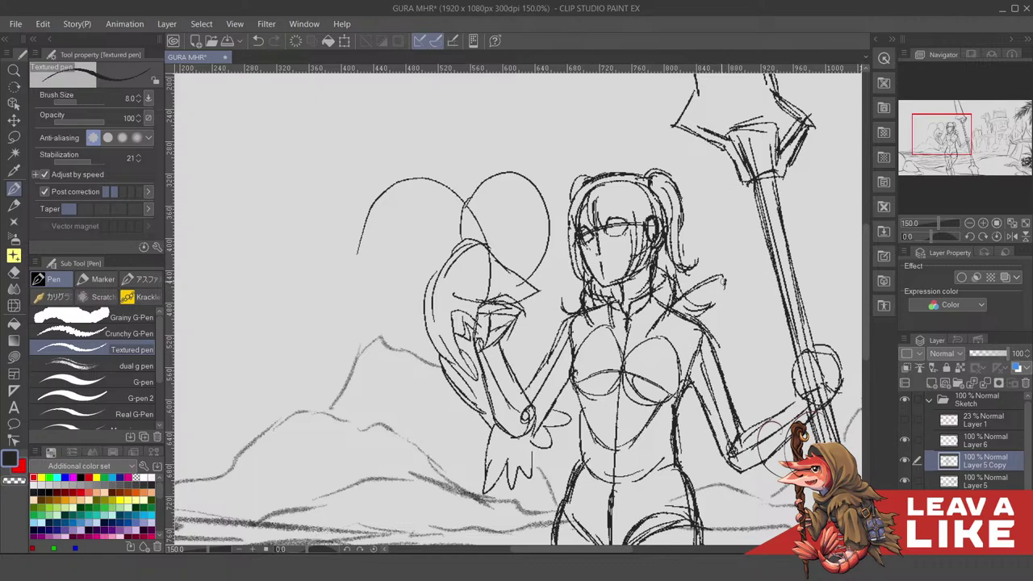
{"action": "key", "text": "ctrl+z"}
{"action": "mouse_move", "coordinate": [667, 326]}
{"action": "left_mouse_down"}
{"action": "mouse_move", "coordinate": [657, 338]}
{"action": "mouse_move", "coordinate": [683, 332]}
{"action": "left_mouse_up"}
{"action": "left_click_drag", "start_coordinate": [682, 332], "coordinate": [677, 333]}
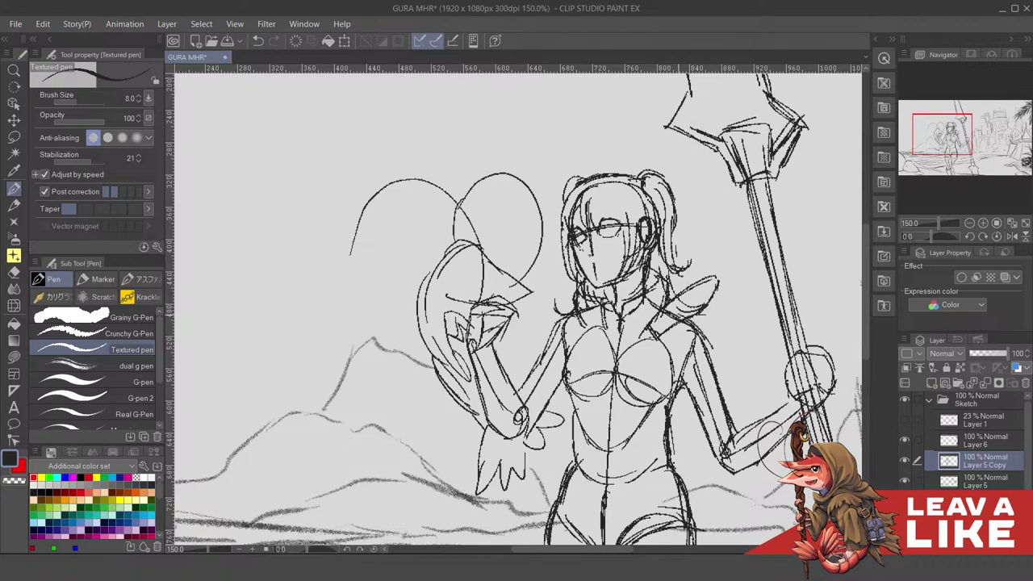
{"action": "left_click_drag", "start_coordinate": [651, 335], "coordinate": [716, 283]}
{"action": "mouse_move", "coordinate": [674, 309]}
{"action": "left_mouse_down"}
{"action": "mouse_move", "coordinate": [705, 289]}
{"action": "mouse_move", "coordinate": [697, 333]}
{"action": "mouse_move", "coordinate": [688, 319]}
{"action": "left_mouse_up"}
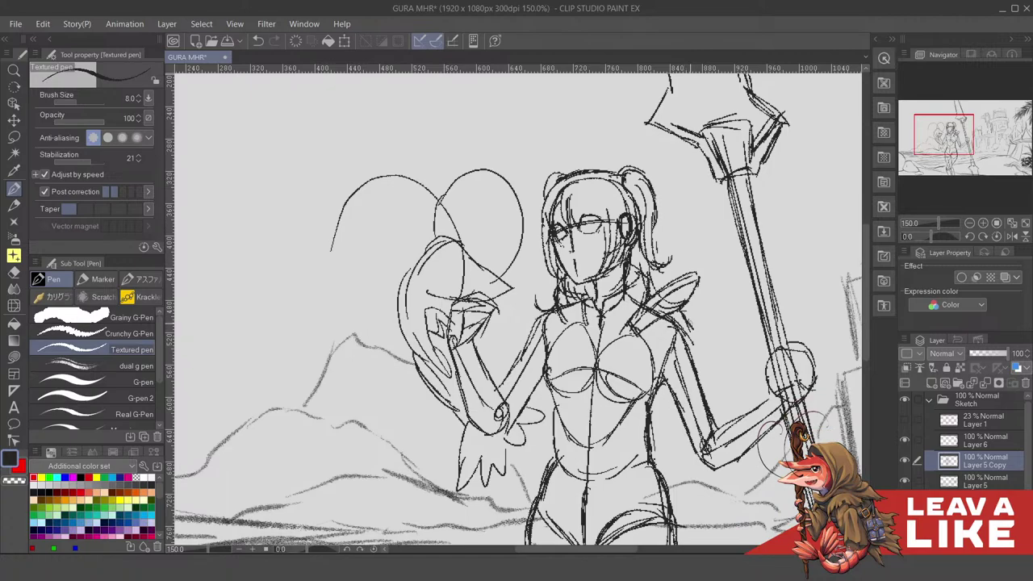
Sketch layered armour plates over the spear-side upper arm, just below the collar flap, redoing the first strokes
{"action": "key", "text": "ctrl+z"}
{"action": "key", "text": "ctrl+z"}
{"action": "left_click_drag", "start_coordinate": [708, 330], "coordinate": [706, 337]}
{"action": "key", "text": "ctrl+z"}
{"action": "mouse_move", "coordinate": [674, 355]}
{"action": "left_mouse_down"}
{"action": "mouse_move", "coordinate": [719, 340]}
{"action": "mouse_move", "coordinate": [706, 376]}
{"action": "mouse_move", "coordinate": [670, 372]}
{"action": "mouse_move", "coordinate": [712, 361]}
{"action": "left_mouse_up"}
{"action": "scroll", "coordinate": [705, 376], "scroll_direction": "down", "scroll_amount": 1}
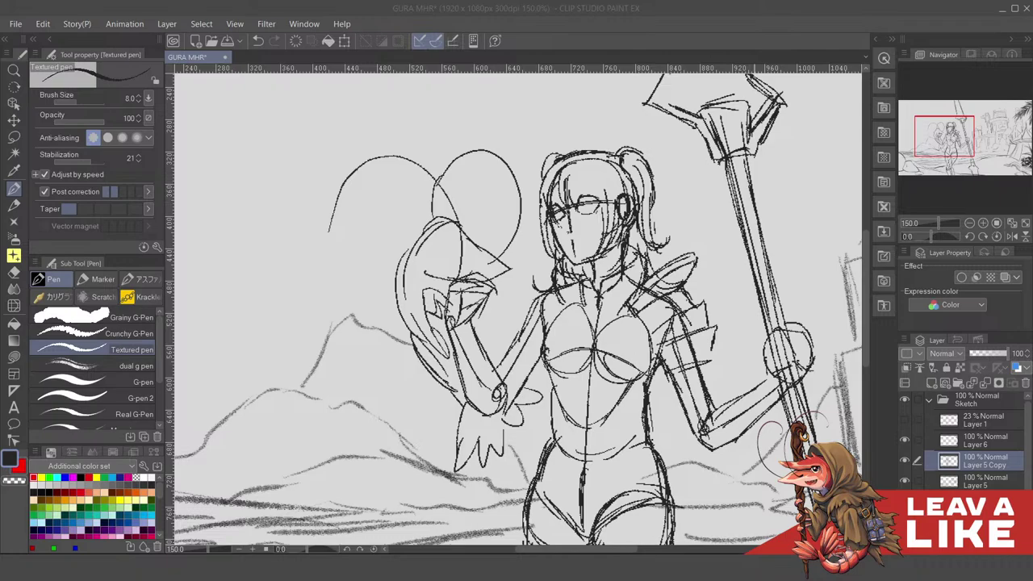
{"action": "mouse_move", "coordinate": [665, 372]}
{"action": "left_mouse_down"}
{"action": "mouse_move", "coordinate": [728, 348]}
{"action": "mouse_move", "coordinate": [712, 352]}
{"action": "mouse_move", "coordinate": [732, 357]}
{"action": "left_mouse_up"}
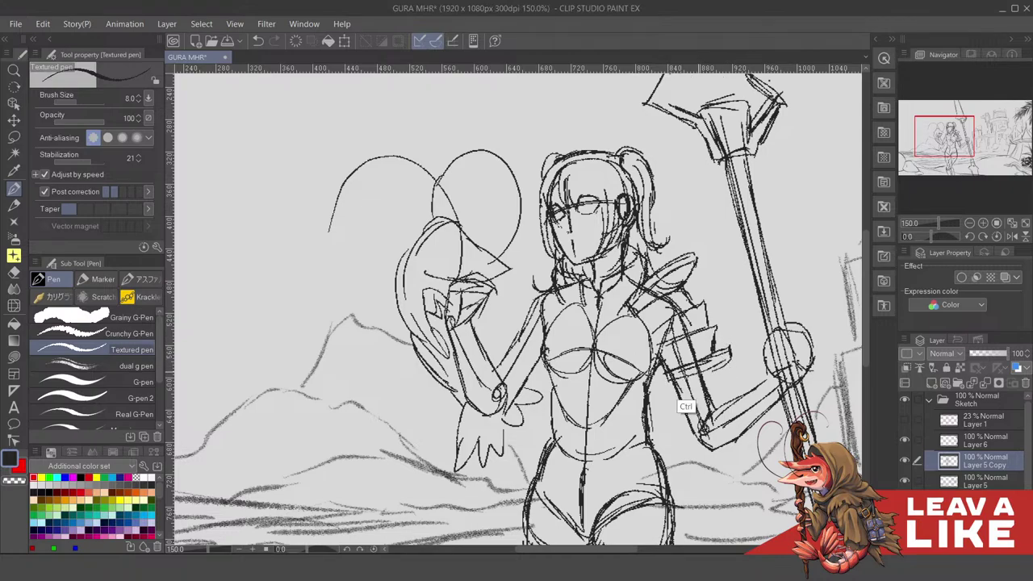
Sketch a protruding band across the middle of the spear-side upper arm and extend the armour's outline to the elbow, redrawing faulty strokes
{"action": "key", "text": "ctrl+z"}
{"action": "key", "text": "ctrl+z"}
{"action": "left_click_drag", "start_coordinate": [667, 382], "coordinate": [732, 359]}
{"action": "mouse_move", "coordinate": [731, 347]}
{"action": "left_mouse_down"}
{"action": "mouse_move", "coordinate": [730, 363]}
{"action": "mouse_move", "coordinate": [699, 381]}
{"action": "mouse_move", "coordinate": [696, 410]}
{"action": "mouse_move", "coordinate": [710, 374]}
{"action": "mouse_move", "coordinate": [716, 435]}
{"action": "mouse_move", "coordinate": [733, 426]}
{"action": "mouse_move", "coordinate": [734, 406]}
{"action": "mouse_move", "coordinate": [733, 434]}
{"action": "left_mouse_up"}
{"action": "key", "text": "ctrl+z"}
{"action": "left_click_drag", "start_coordinate": [763, 403], "coordinate": [754, 356]}
{"action": "mouse_move", "coordinate": [729, 392]}
{"action": "left_mouse_down"}
{"action": "mouse_move", "coordinate": [749, 355]}
{"action": "mouse_move", "coordinate": [721, 358]}
{"action": "mouse_move", "coordinate": [729, 409]}
{"action": "left_mouse_up"}
{"action": "mouse_move", "coordinate": [710, 373]}
{"action": "left_mouse_down"}
{"action": "mouse_move", "coordinate": [735, 423]}
{"action": "mouse_move", "coordinate": [722, 339]}
{"action": "mouse_move", "coordinate": [699, 294]}
{"action": "mouse_move", "coordinate": [676, 365]}
{"action": "left_mouse_up"}
{"action": "key", "text": "ctrl+z"}
{"action": "mouse_move", "coordinate": [691, 315]}
{"action": "left_mouse_down"}
{"action": "mouse_move", "coordinate": [685, 326]}
{"action": "mouse_move", "coordinate": [697, 365]}
{"action": "mouse_move", "coordinate": [704, 344]}
{"action": "mouse_move", "coordinate": [703, 383]}
{"action": "left_mouse_up"}
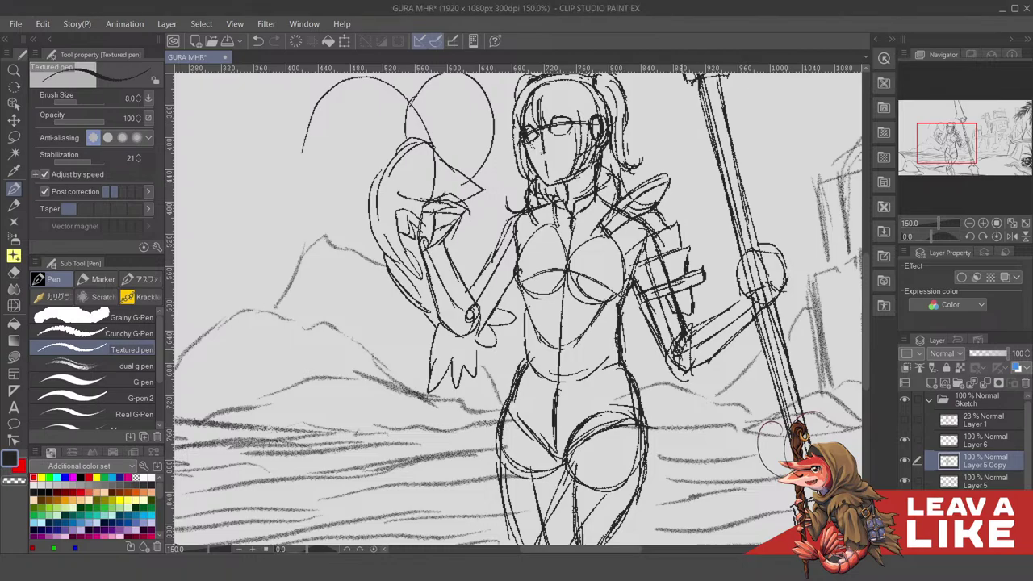
Sketch a curved forearm guard from the elbow to the wrist of the spear-holding arm, with a cuff near the hand
{"action": "mouse_move", "coordinate": [657, 371]}
{"action": "left_mouse_down"}
{"action": "mouse_move", "coordinate": [696, 380]}
{"action": "mouse_move", "coordinate": [694, 395]}
{"action": "mouse_move", "coordinate": [711, 391]}
{"action": "mouse_move", "coordinate": [710, 380]}
{"action": "left_mouse_up"}
{"action": "key", "text": "ctrl+z"}
{"action": "key", "text": "ctrl+z"}
{"action": "mouse_move", "coordinate": [756, 329]}
{"action": "left_mouse_down"}
{"action": "mouse_move", "coordinate": [713, 379]}
{"action": "mouse_move", "coordinate": [758, 328]}
{"action": "left_mouse_up"}
{"action": "mouse_move", "coordinate": [687, 324]}
{"action": "left_mouse_down"}
{"action": "mouse_move", "coordinate": [732, 303]}
{"action": "mouse_move", "coordinate": [716, 323]}
{"action": "left_mouse_up"}
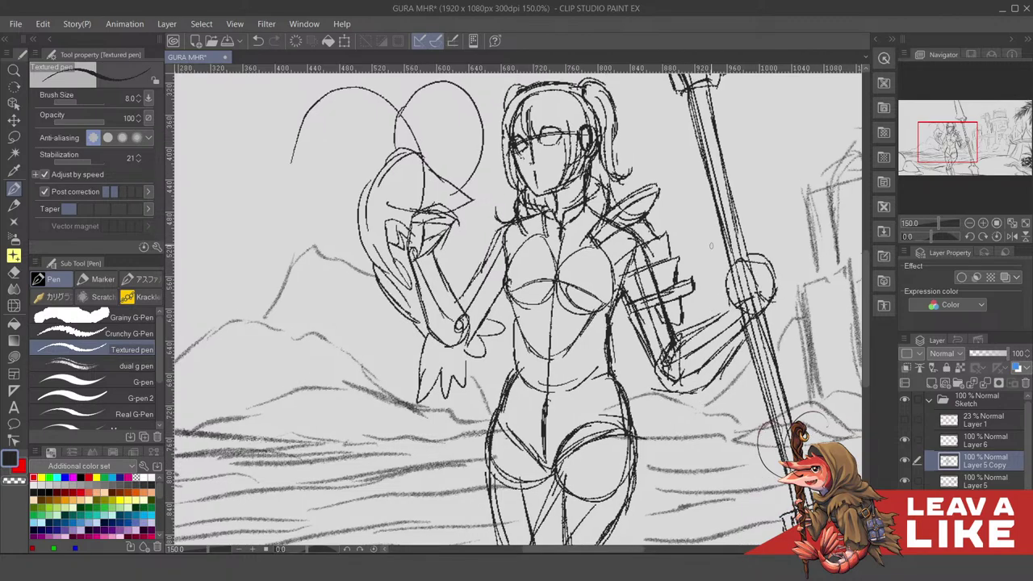
{"action": "left_click_drag", "start_coordinate": [758, 253], "coordinate": [710, 324]}
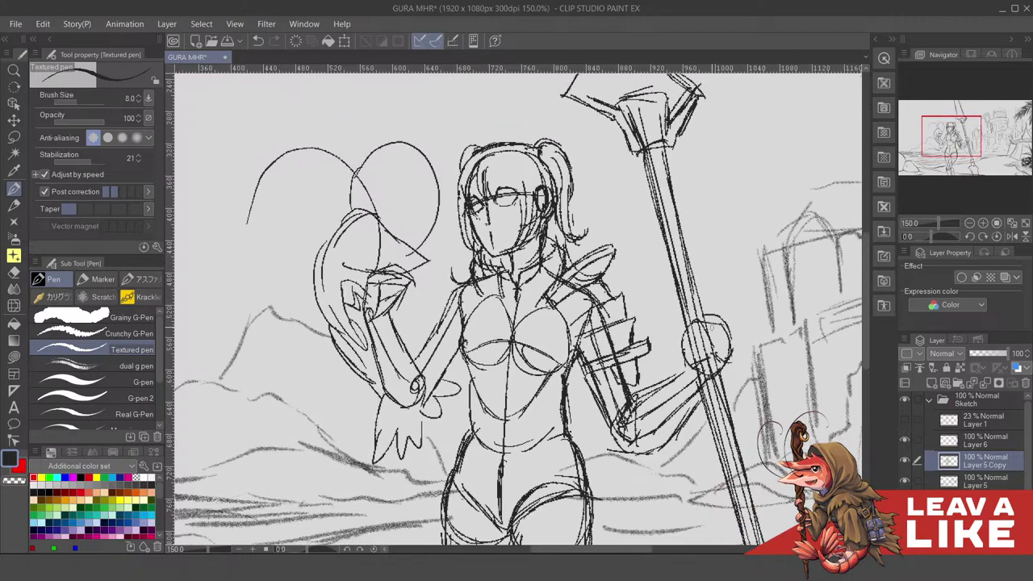
{"action": "scroll", "coordinate": [711, 325], "scroll_direction": "down", "scroll_amount": 1}
{"action": "scroll", "coordinate": [711, 325], "scroll_direction": "right", "scroll_amount": 1}
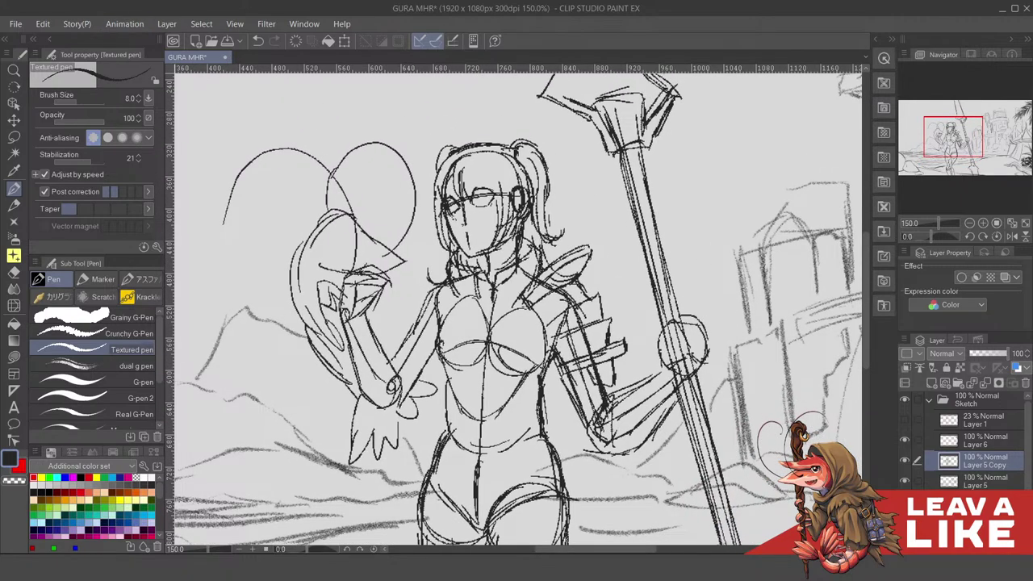
{"action": "left_click", "coordinate": [746, 81]}
{"action": "mouse_move", "coordinate": [660, 369]}
{"action": "left_mouse_down"}
{"action": "mouse_move", "coordinate": [679, 398]}
{"action": "mouse_move", "coordinate": [652, 411]}
{"action": "mouse_move", "coordinate": [684, 420]}
{"action": "left_mouse_up"}
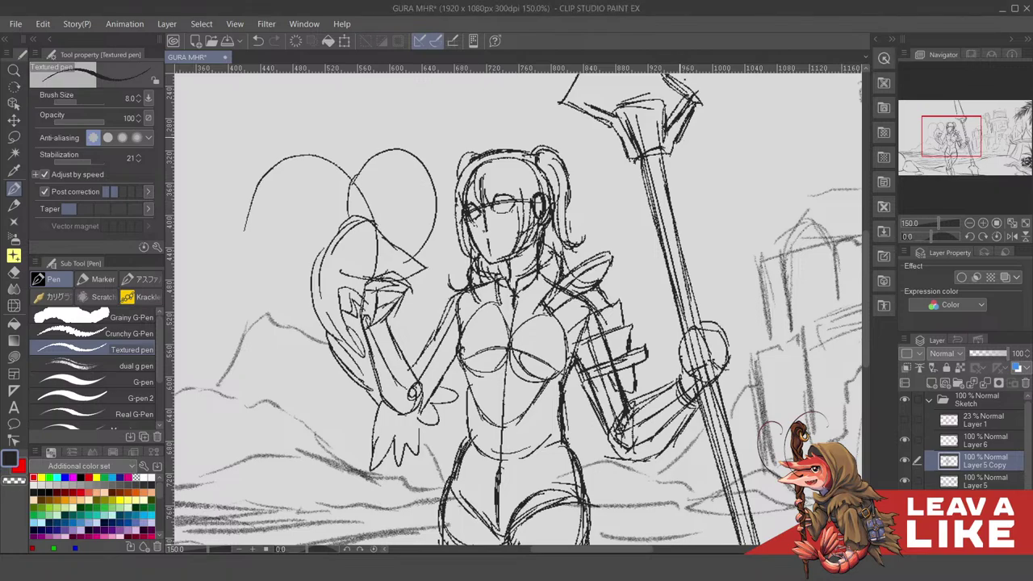
Sketch a bow with two round loops and short hanging tails at the collar's centre, undoing and redrawing the first attempts
{"action": "left_click_drag", "start_coordinate": [615, 313], "coordinate": [728, 373]}
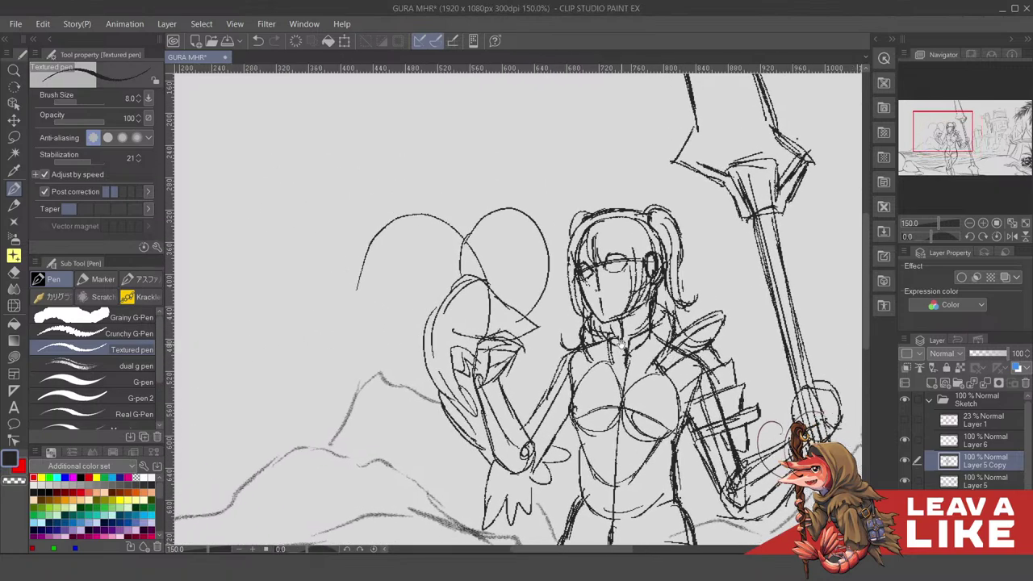
{"action": "mouse_move", "coordinate": [578, 351]}
{"action": "left_mouse_down"}
{"action": "mouse_move", "coordinate": [604, 327]}
{"action": "mouse_move", "coordinate": [638, 354]}
{"action": "mouse_move", "coordinate": [612, 372]}
{"action": "left_mouse_up"}
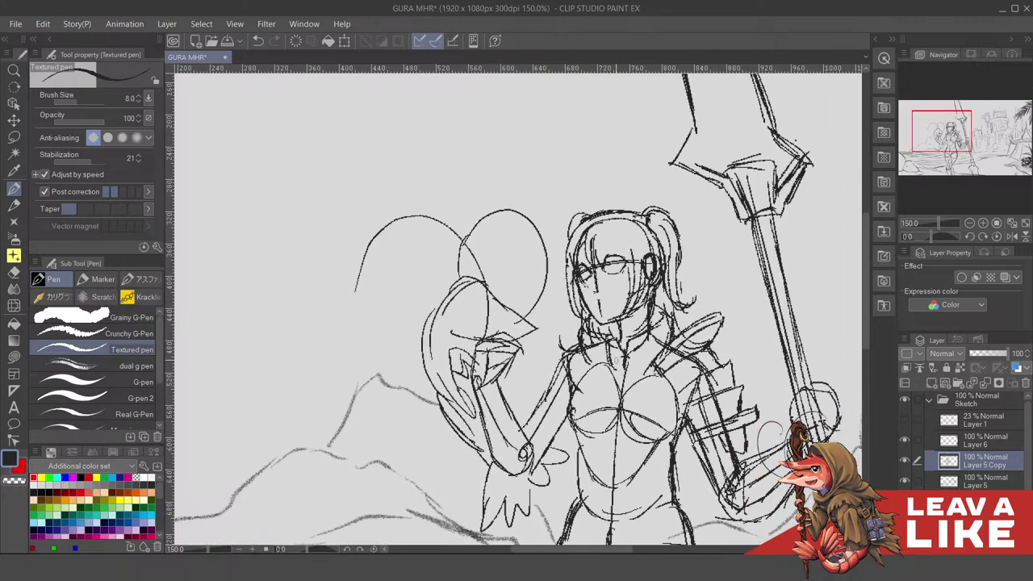
{"action": "mouse_move", "coordinate": [627, 351]}
{"action": "left_mouse_down"}
{"action": "mouse_move", "coordinate": [618, 376]}
{"action": "mouse_move", "coordinate": [623, 361]}
{"action": "mouse_move", "coordinate": [617, 373]}
{"action": "mouse_move", "coordinate": [596, 371]}
{"action": "mouse_move", "coordinate": [590, 386]}
{"action": "mouse_move", "coordinate": [610, 372]}
{"action": "mouse_move", "coordinate": [587, 389]}
{"action": "mouse_move", "coordinate": [648, 378]}
{"action": "left_mouse_up"}
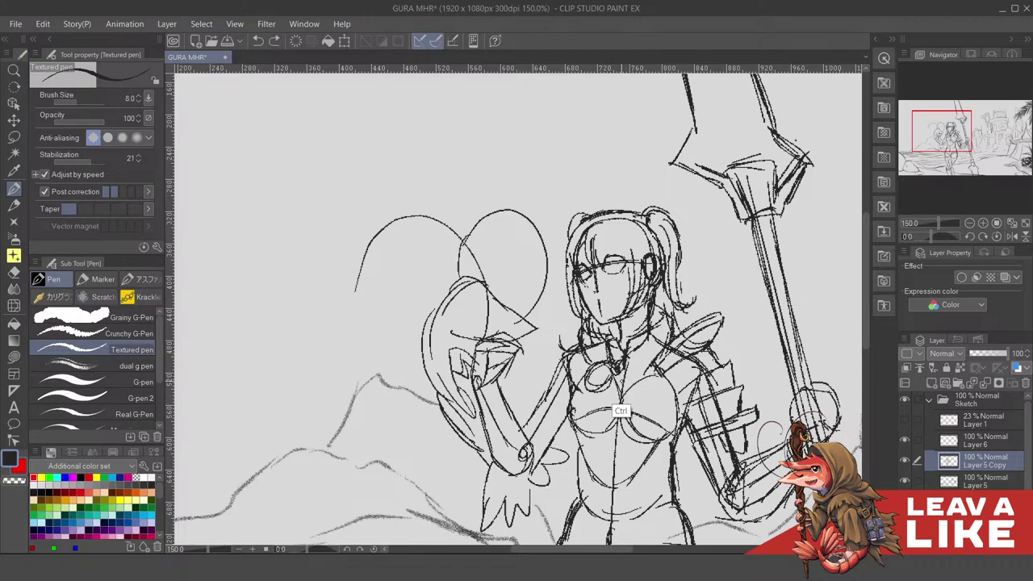
{"action": "key", "text": "ctrl+z"}
{"action": "key", "text": "ctrl+z"}
{"action": "key", "text": "ctrl+z"}
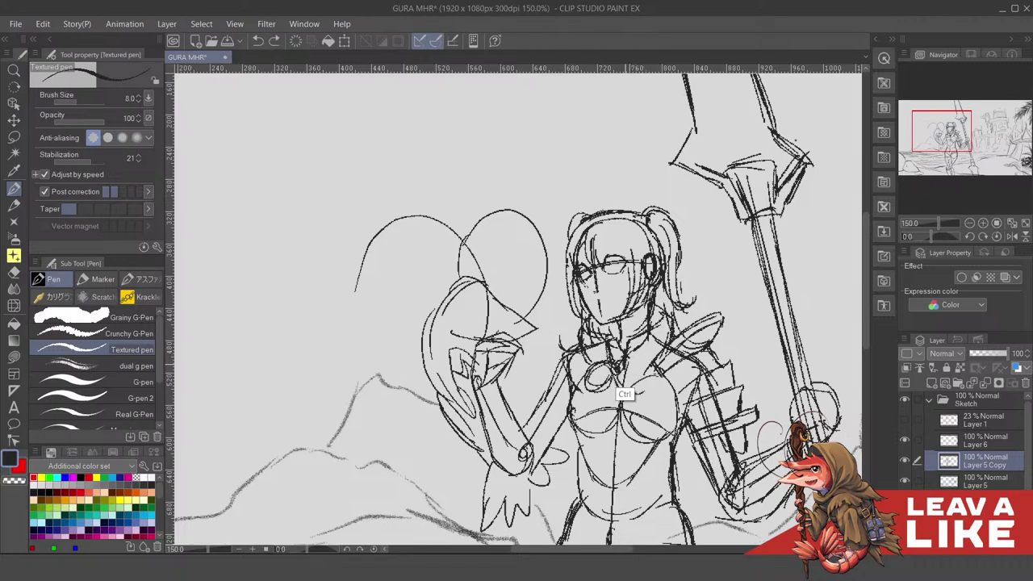
{"action": "mouse_move", "coordinate": [625, 361]}
{"action": "left_mouse_down"}
{"action": "mouse_move", "coordinate": [641, 394]}
{"action": "mouse_move", "coordinate": [618, 385]}
{"action": "mouse_move", "coordinate": [642, 388]}
{"action": "mouse_move", "coordinate": [627, 364]}
{"action": "mouse_move", "coordinate": [636, 364]}
{"action": "mouse_move", "coordinate": [642, 321]}
{"action": "mouse_move", "coordinate": [615, 339]}
{"action": "mouse_move", "coordinate": [632, 344]}
{"action": "mouse_move", "coordinate": [611, 363]}
{"action": "mouse_move", "coordinate": [627, 362]}
{"action": "mouse_move", "coordinate": [643, 334]}
{"action": "mouse_move", "coordinate": [615, 377]}
{"action": "left_mouse_up"}
{"action": "key", "text": "ctrl+z"}
{"action": "key", "text": "ctrl+z"}
{"action": "key", "text": "ctrl+z"}
{"action": "key", "text": "ctrl+z"}
{"action": "key", "text": "ctrl+z"}
{"action": "left_click_drag", "start_coordinate": [587, 346], "coordinate": [614, 379]}
{"action": "left_click_drag", "start_coordinate": [640, 324], "coordinate": [658, 310]}
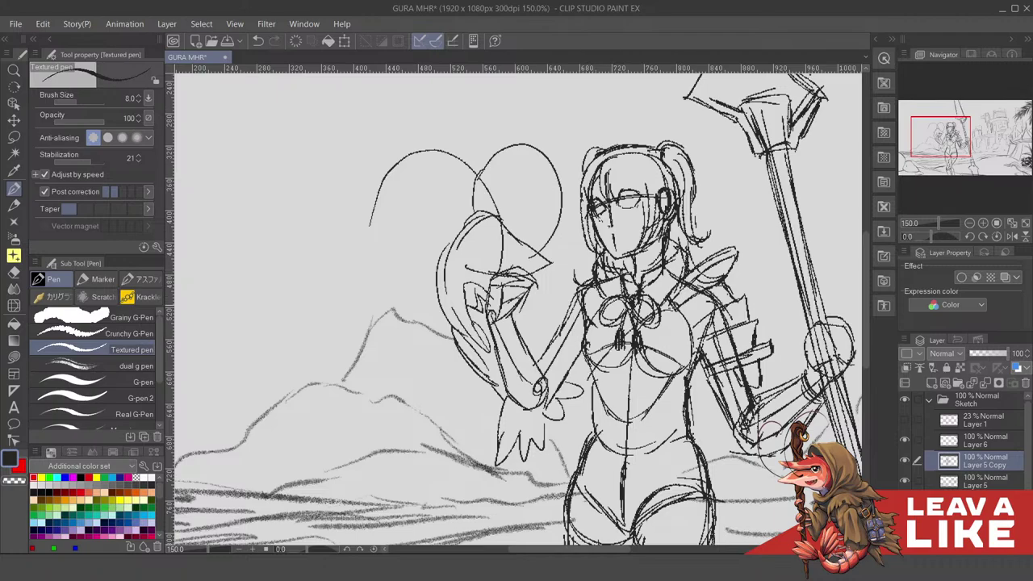
Try to sketch wrap lines running diagonally across the torso beneath the bow
{"action": "left_click_drag", "start_coordinate": [592, 367], "coordinate": [596, 398]}
{"action": "left_click_drag", "start_coordinate": [602, 409], "coordinate": [670, 338]}
{"action": "left_click_drag", "start_coordinate": [610, 393], "coordinate": [682, 311]}
{"action": "mouse_move", "coordinate": [646, 354]}
{"action": "left_mouse_down"}
{"action": "mouse_move", "coordinate": [694, 319]}
{"action": "mouse_move", "coordinate": [701, 229]}
{"action": "mouse_move", "coordinate": [686, 322]}
{"action": "mouse_move", "coordinate": [684, 306]}
{"action": "left_mouse_up"}
{"action": "left_click_drag", "start_coordinate": [619, 347], "coordinate": [677, 340]}
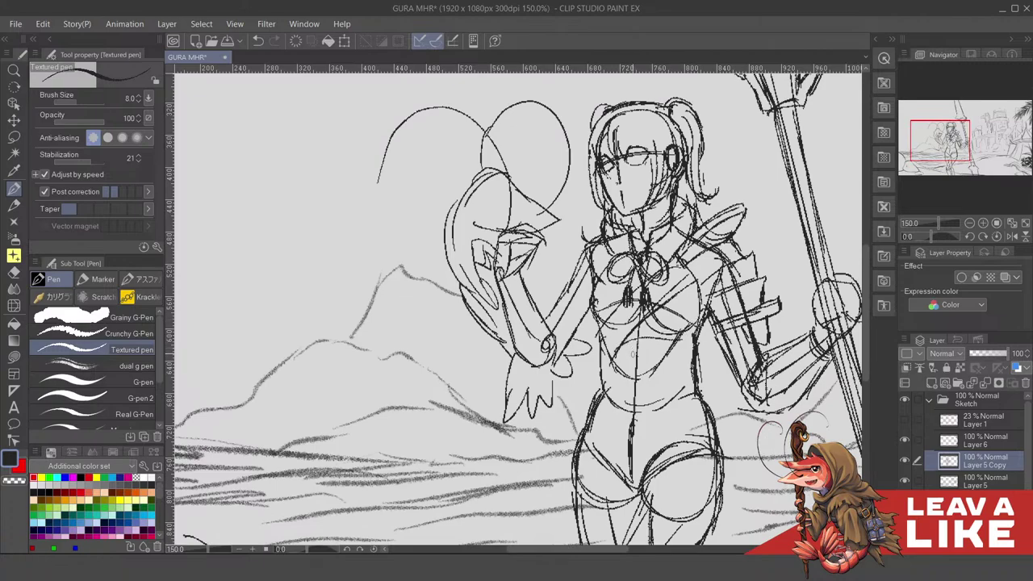
{"action": "scroll", "coordinate": [639, 345], "scroll_direction": "up", "scroll_amount": 1}
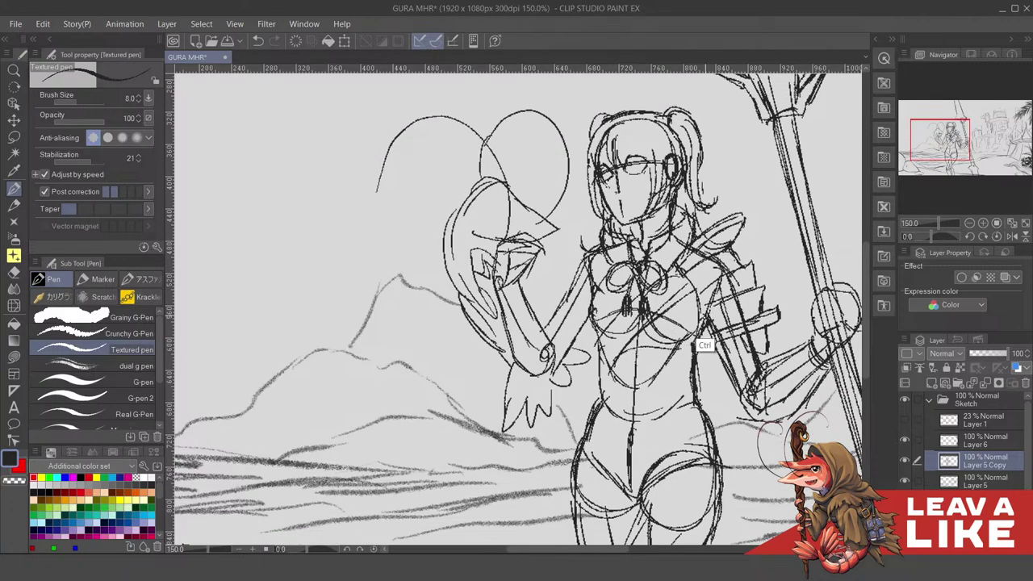
{"action": "key", "text": "ctrl+z"}
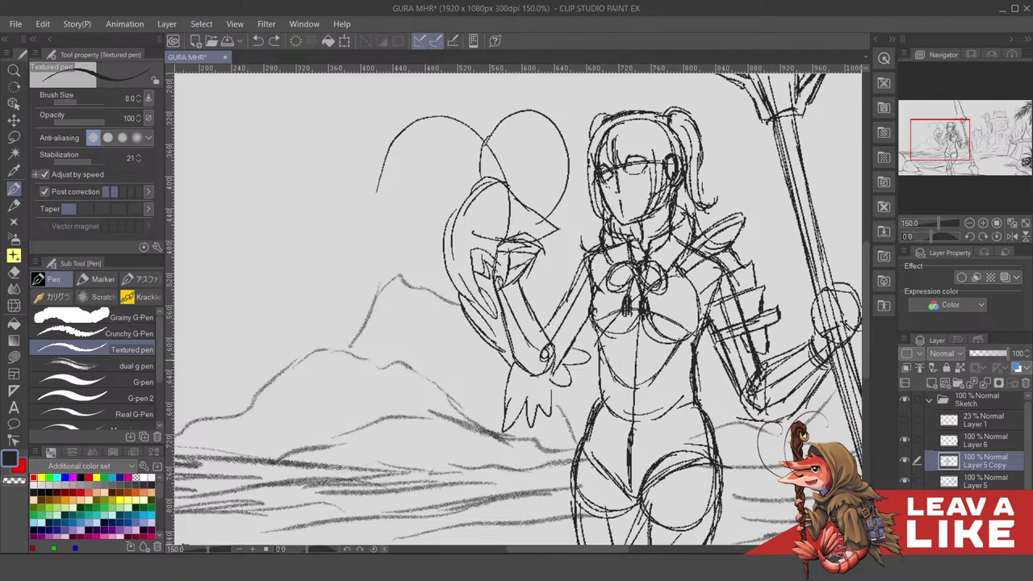
Sketch a curved hem beneath the bust and diagonal fabric lines across the spear-side chest, redoing misplaced strokes
{"action": "mouse_move", "coordinate": [680, 292]}
{"action": "left_mouse_down"}
{"action": "mouse_move", "coordinate": [601, 358]}
{"action": "mouse_move", "coordinate": [695, 337]}
{"action": "left_mouse_up"}
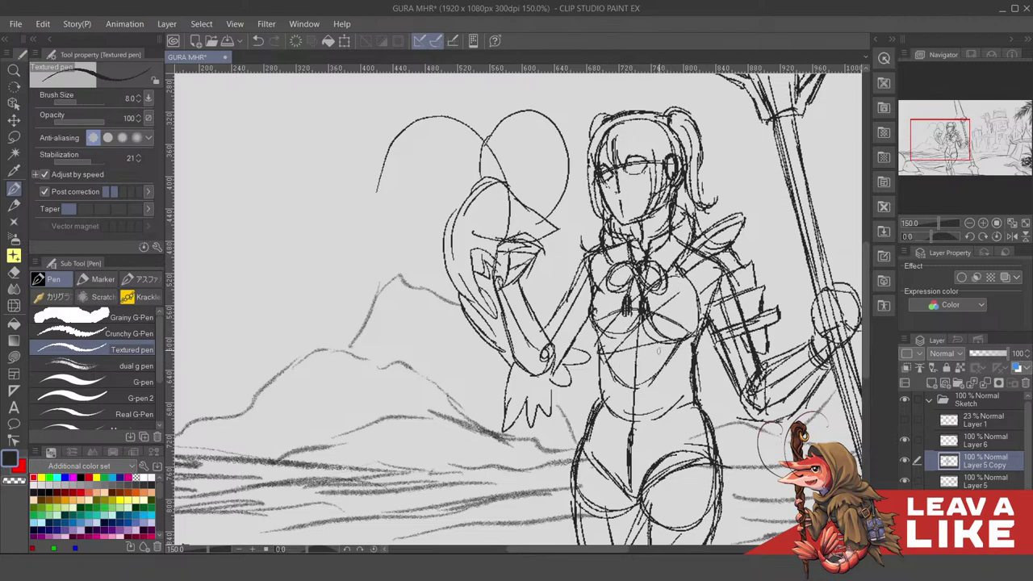
{"action": "key", "text": "ctrl+z"}
{"action": "key", "text": "ctrl+z"}
{"action": "left_click_drag", "start_coordinate": [630, 349], "coordinate": [685, 356]}
{"action": "left_click_drag", "start_coordinate": [623, 349], "coordinate": [696, 357]}
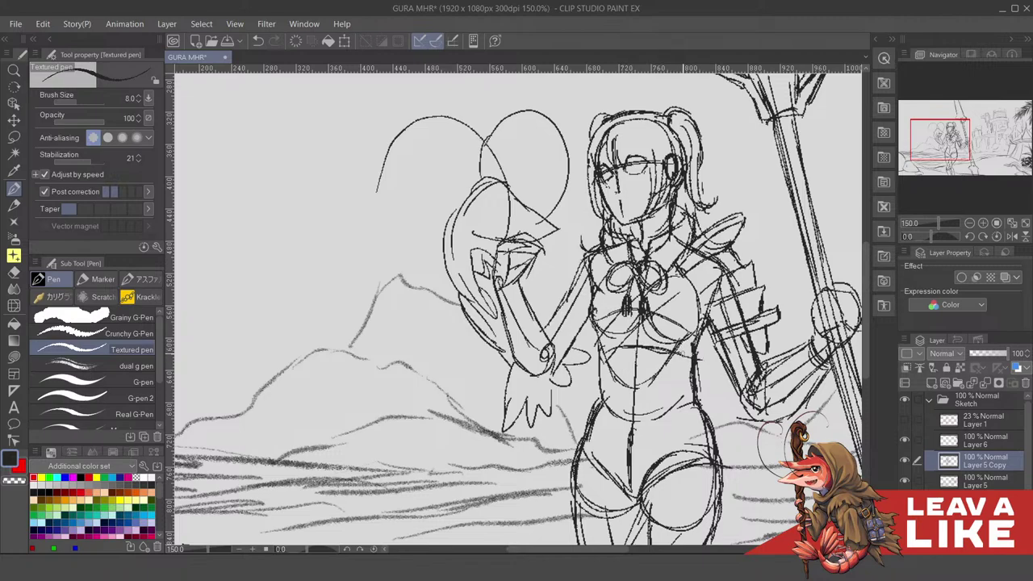
{"action": "mouse_move", "coordinate": [597, 351]}
{"action": "left_mouse_down"}
{"action": "mouse_move", "coordinate": [602, 371]}
{"action": "mouse_move", "coordinate": [597, 363]}
{"action": "mouse_move", "coordinate": [687, 299]}
{"action": "left_mouse_up"}
{"action": "key", "text": "ctrl+z"}
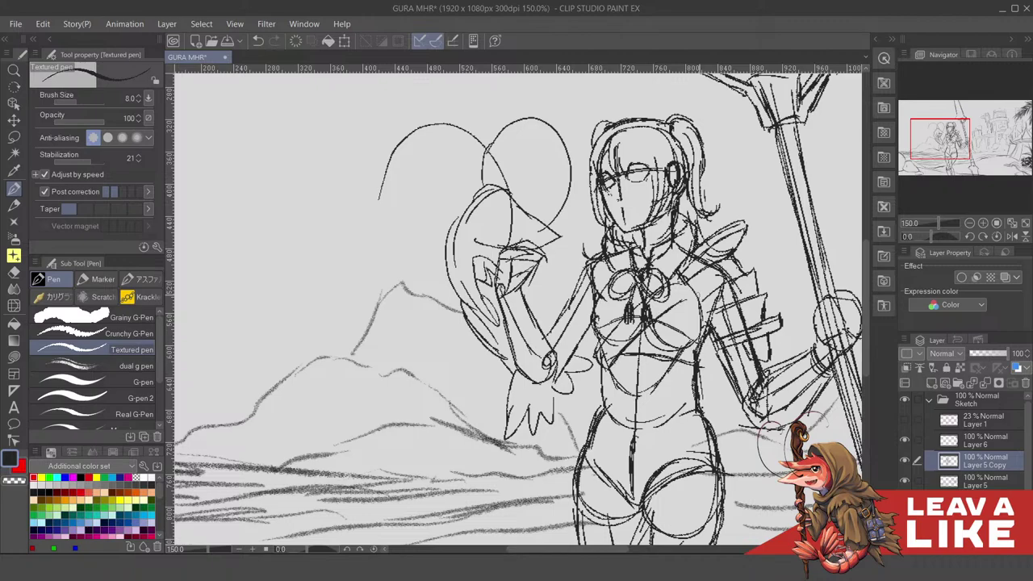
{"action": "left_click_drag", "start_coordinate": [638, 336], "coordinate": [710, 279]}
{"action": "mouse_move", "coordinate": [699, 299]}
{"action": "left_mouse_down"}
{"action": "mouse_move", "coordinate": [695, 324]}
{"action": "mouse_move", "coordinate": [665, 325]}
{"action": "mouse_move", "coordinate": [670, 364]}
{"action": "left_mouse_up"}
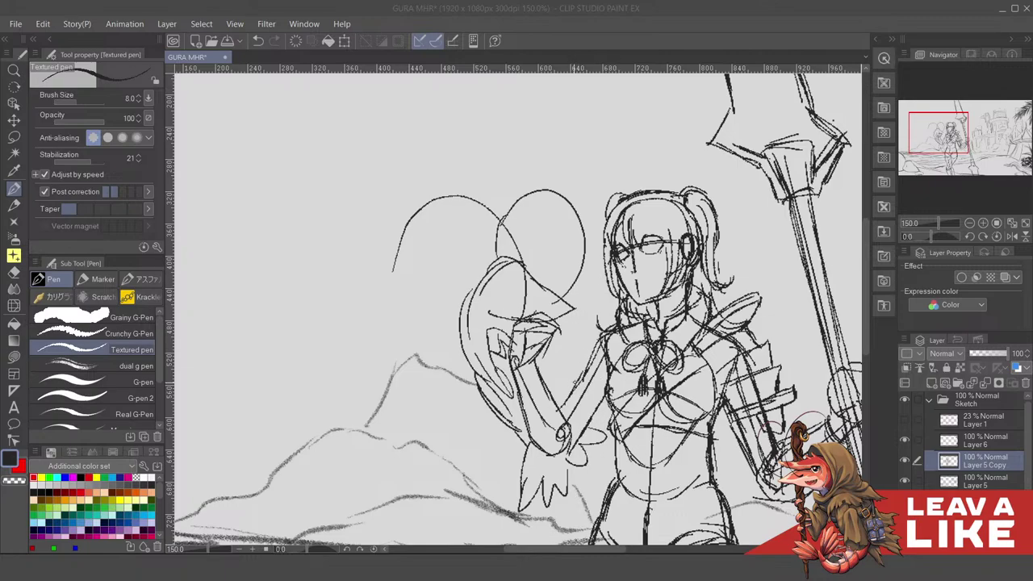
Sketch a sleeve outline and a band around the upper part of the raised arm, just above the elbow
{"action": "left_click_drag", "start_coordinate": [573, 381], "coordinate": [601, 332]}
{"action": "key", "text": "ctrl+z"}
{"action": "left_click_drag", "start_coordinate": [576, 380], "coordinate": [605, 327]}
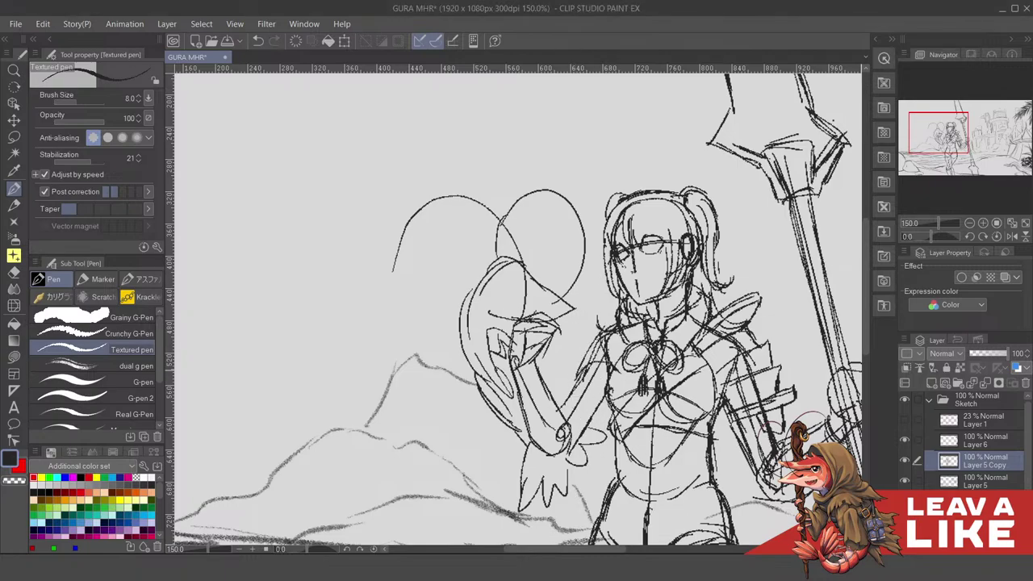
{"action": "left_click_drag", "start_coordinate": [638, 359], "coordinate": [649, 293]}
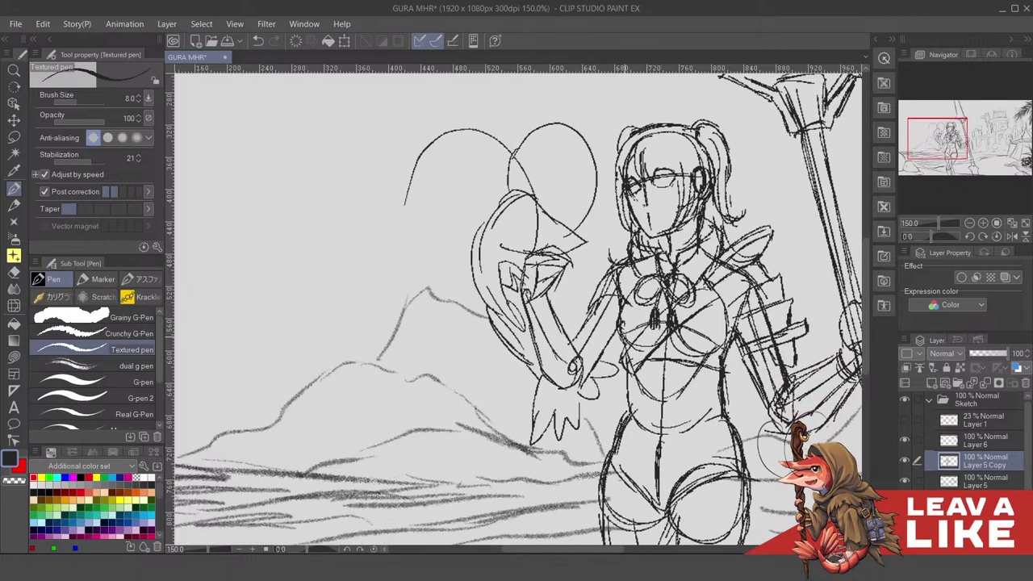
{"action": "mouse_move", "coordinate": [584, 310]}
{"action": "left_mouse_down"}
{"action": "mouse_move", "coordinate": [613, 325]}
{"action": "mouse_move", "coordinate": [584, 332]}
{"action": "mouse_move", "coordinate": [605, 356]}
{"action": "mouse_move", "coordinate": [589, 331]}
{"action": "mouse_move", "coordinate": [573, 336]}
{"action": "left_mouse_up"}
{"action": "mouse_move", "coordinate": [575, 331]}
{"action": "left_mouse_down"}
{"action": "mouse_move", "coordinate": [606, 345]}
{"action": "mouse_move", "coordinate": [621, 326]}
{"action": "mouse_move", "coordinate": [612, 354]}
{"action": "left_mouse_up"}
{"action": "left_click_drag", "start_coordinate": [818, 159], "coordinate": [741, 162]}
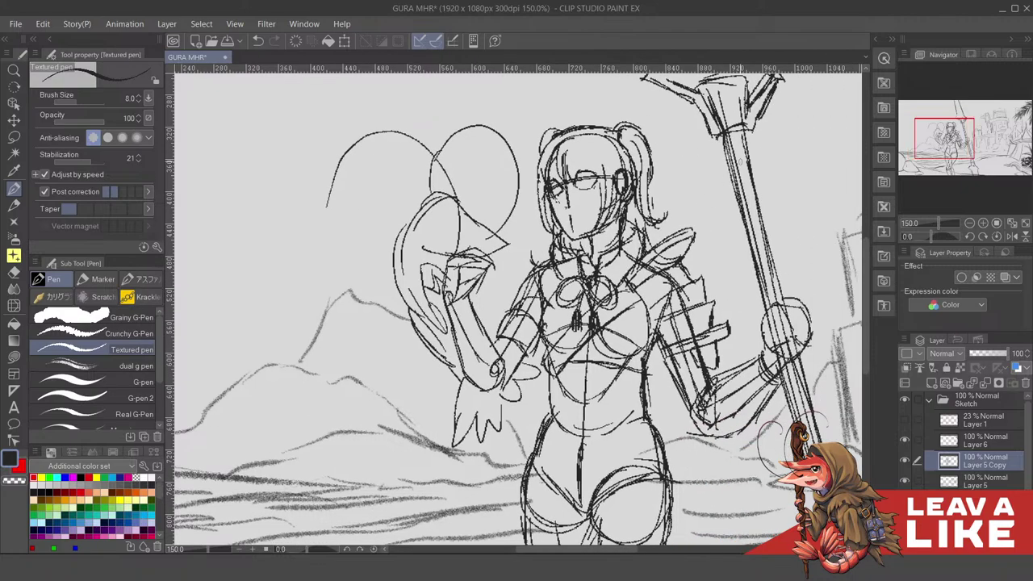
Examine the armoured figure within the whole composition at several zoom levels
{"action": "scroll", "coordinate": [773, 138], "scroll_direction": "down", "scroll_amount": 1}
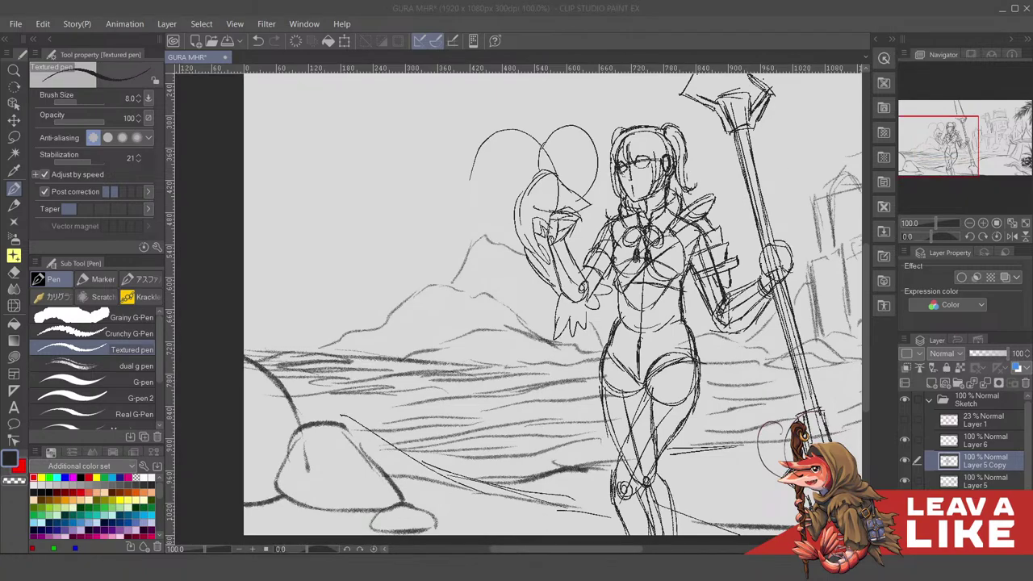
{"action": "left_click", "coordinate": [472, 27]}
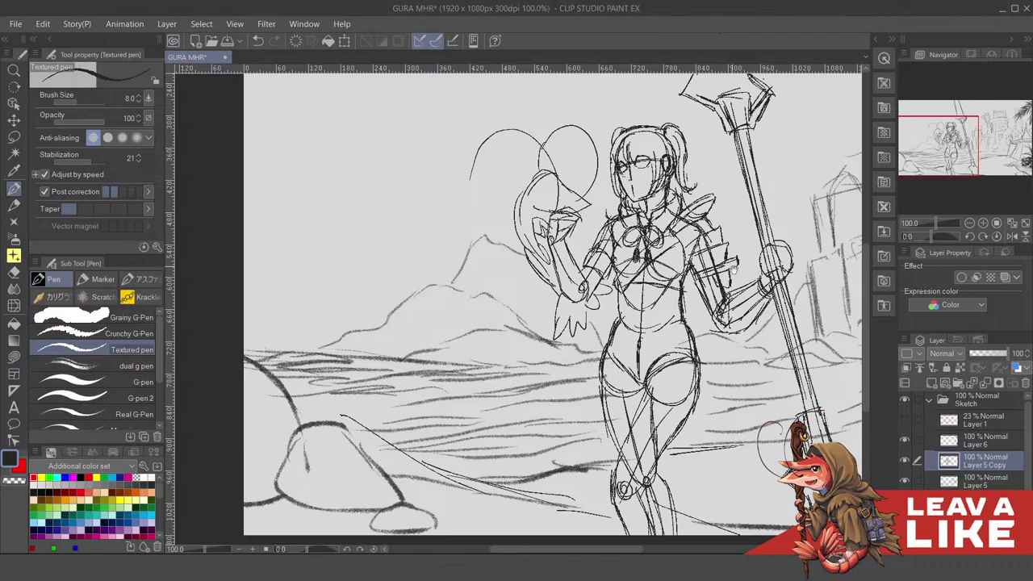
{"action": "left_click_drag", "start_coordinate": [733, 269], "coordinate": [659, 263]}
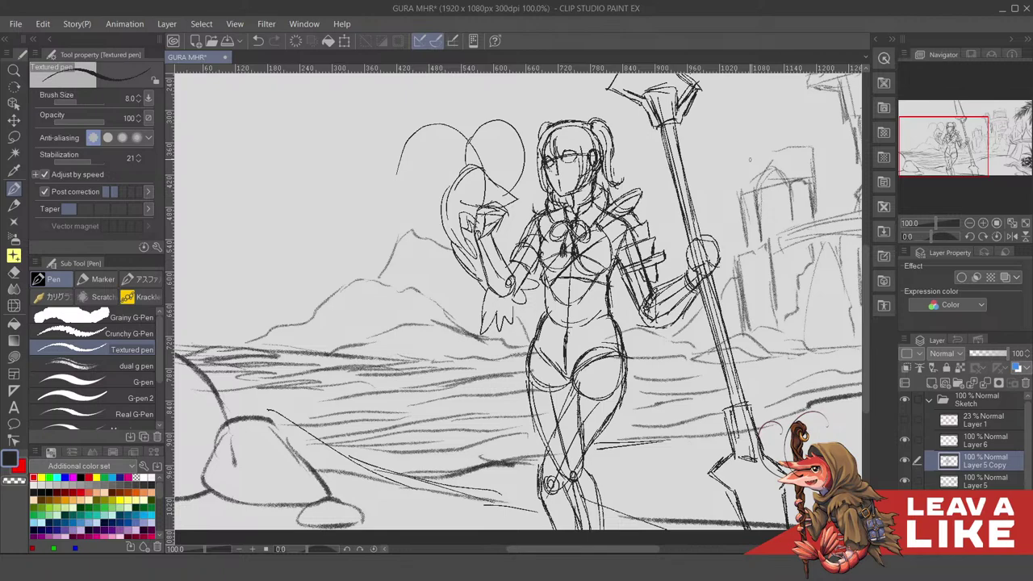
{"action": "scroll", "coordinate": [527, 166], "scroll_direction": "down", "scroll_amount": 6}
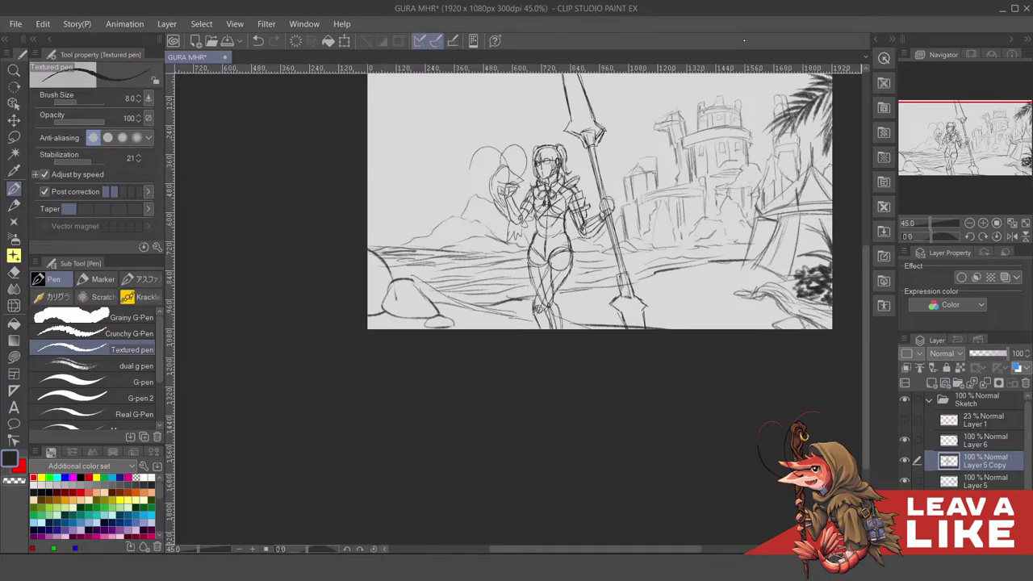
{"action": "scroll", "coordinate": [607, 264], "scroll_direction": "up", "scroll_amount": 3}
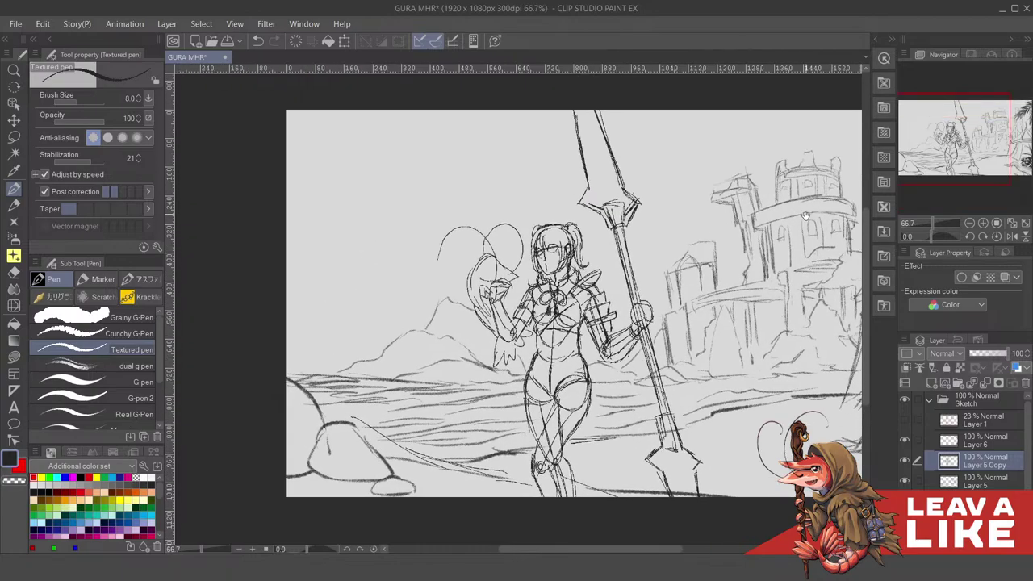
{"action": "scroll", "coordinate": [687, 256], "scroll_direction": "down", "scroll_amount": 3}
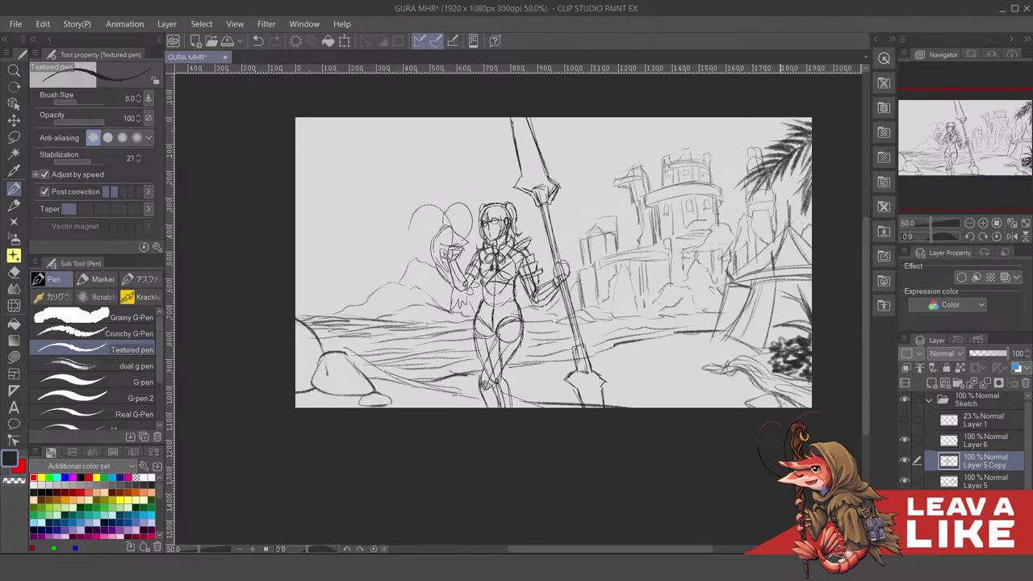
{"action": "scroll", "coordinate": [489, 213], "scroll_direction": "up", "scroll_amount": 3}
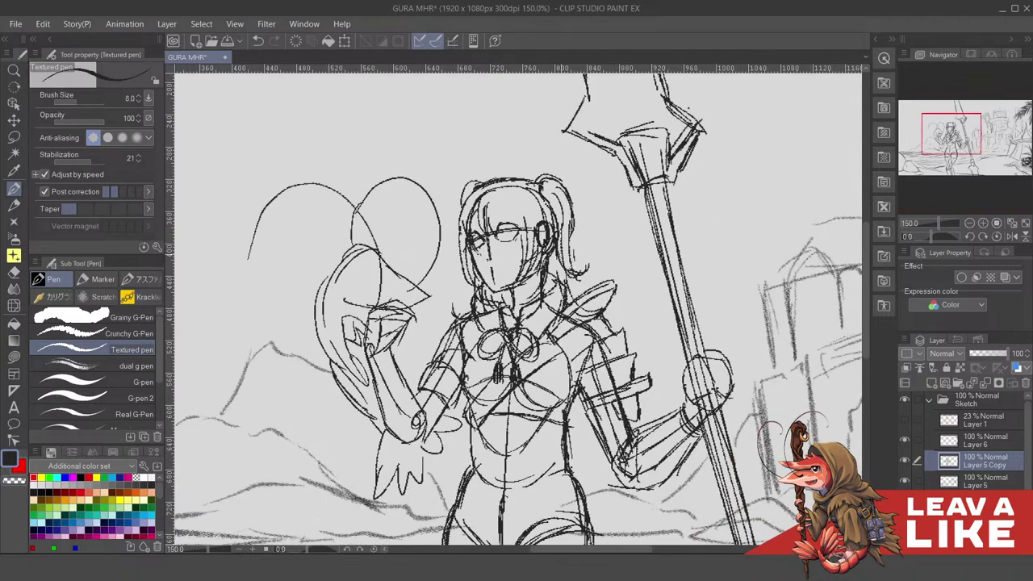
Refine the raised arm with additional contour lines around the elbow and along the forearm towards the hand
{"action": "left_click_drag", "start_coordinate": [498, 256], "coordinate": [569, 223]}
{"action": "left_click_drag", "start_coordinate": [581, 295], "coordinate": [608, 225]}
{"action": "left_click_drag", "start_coordinate": [606, 275], "coordinate": [596, 321]}
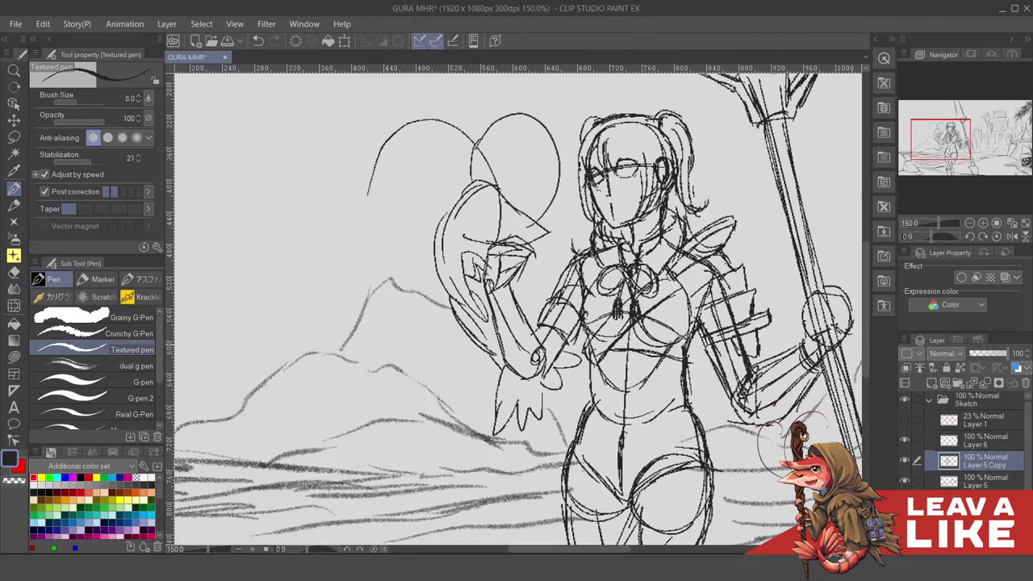
{"action": "left_click_drag", "start_coordinate": [548, 355], "coordinate": [567, 315]}
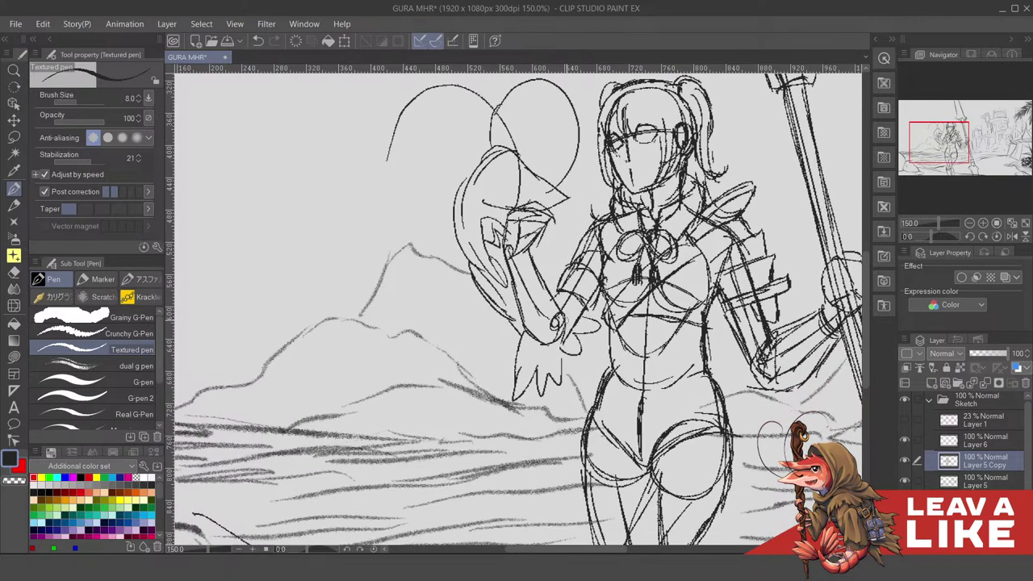
{"action": "mouse_move", "coordinate": [509, 273]}
{"action": "left_mouse_down"}
{"action": "mouse_move", "coordinate": [468, 282]}
{"action": "mouse_move", "coordinate": [491, 251]}
{"action": "mouse_move", "coordinate": [469, 311]}
{"action": "mouse_move", "coordinate": [486, 362]}
{"action": "left_mouse_up"}
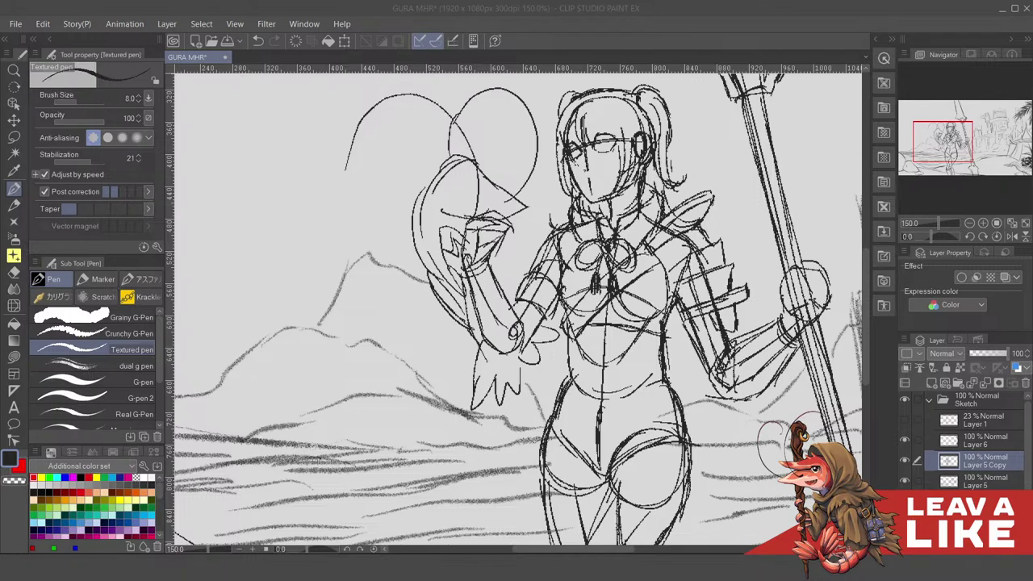
{"action": "scroll", "coordinate": [420, 284], "scroll_direction": "down", "scroll_amount": 4}
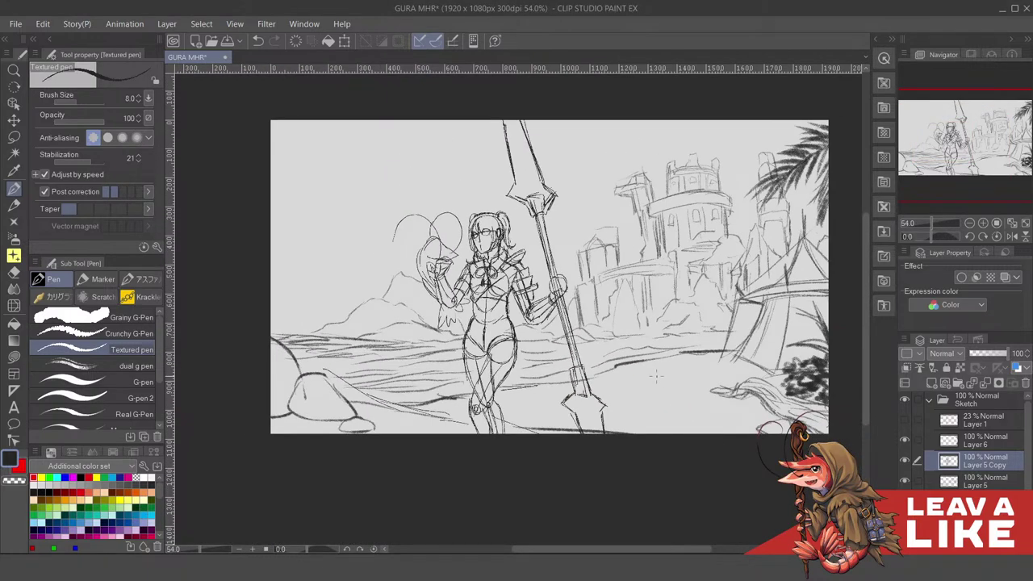
{"action": "scroll", "coordinate": [425, 356], "scroll_direction": "down", "scroll_amount": 2}
{"action": "scroll", "coordinate": [485, 361], "scroll_direction": "up", "scroll_amount": 1}
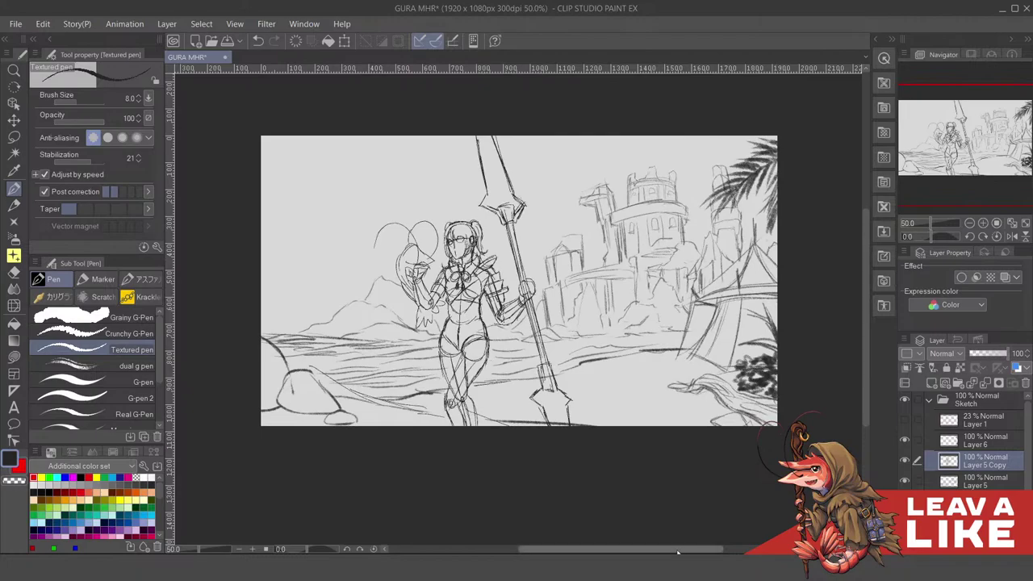
{"action": "scroll", "coordinate": [652, 523], "scroll_direction": "up", "scroll_amount": 1}
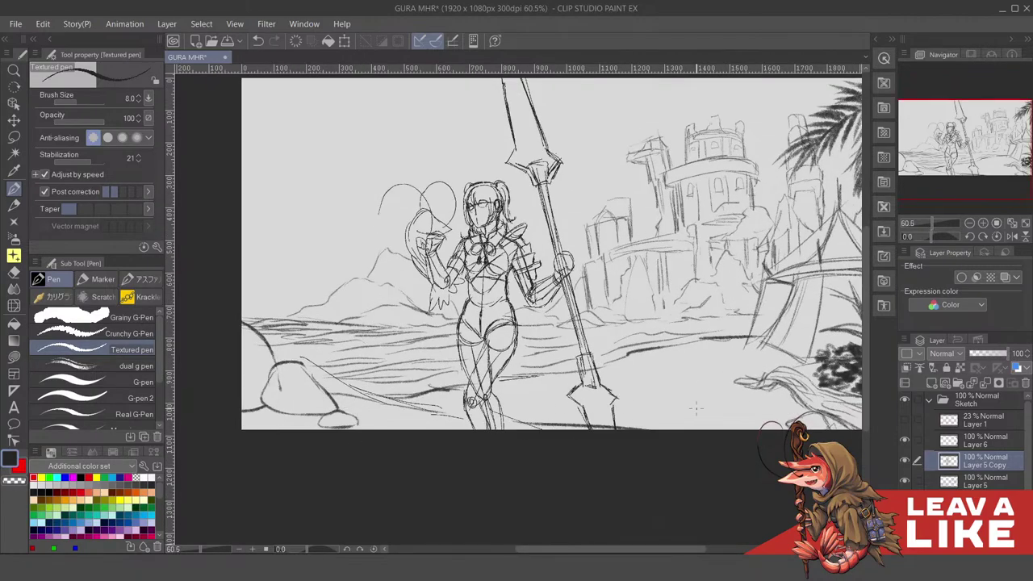
Examine the figure's proportions and armour against the full seaside scene, at both wide and closer views
{"action": "scroll", "coordinate": [598, 420], "scroll_direction": "down", "scroll_amount": 1}
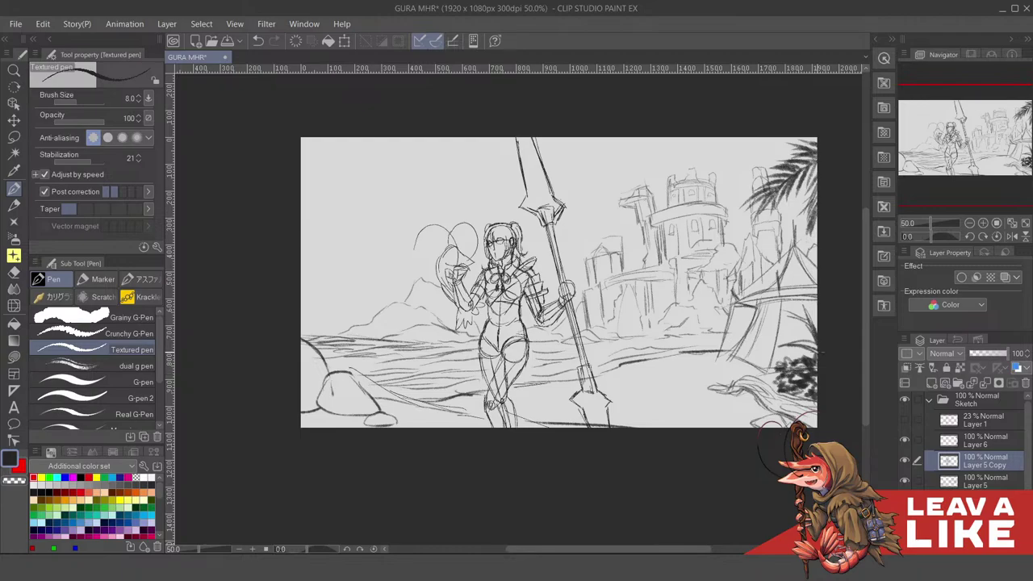
{"action": "scroll", "coordinate": [649, 347], "scroll_direction": "up", "scroll_amount": 1}
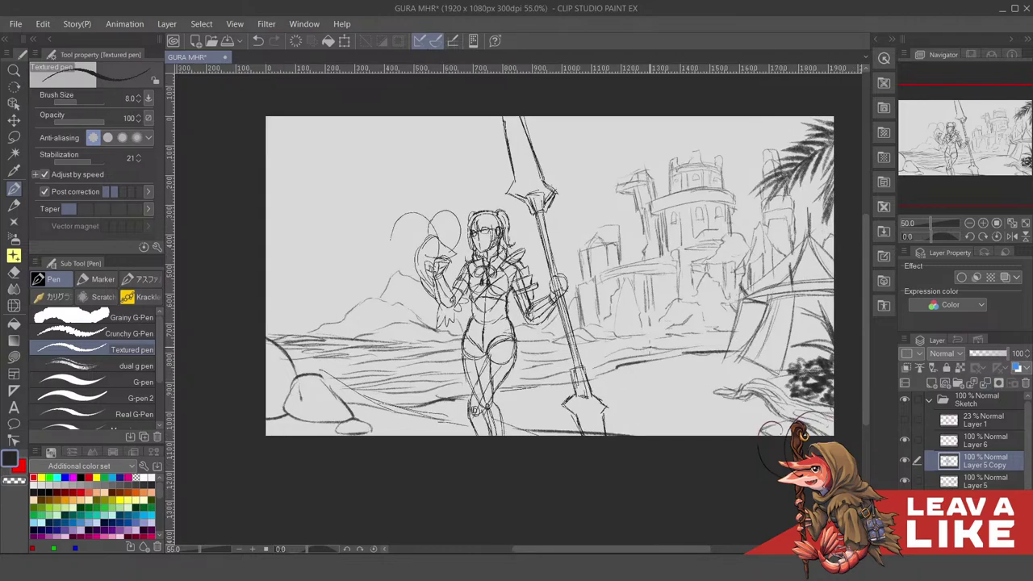
{"action": "scroll", "coordinate": [649, 347], "scroll_direction": "up", "scroll_amount": 1}
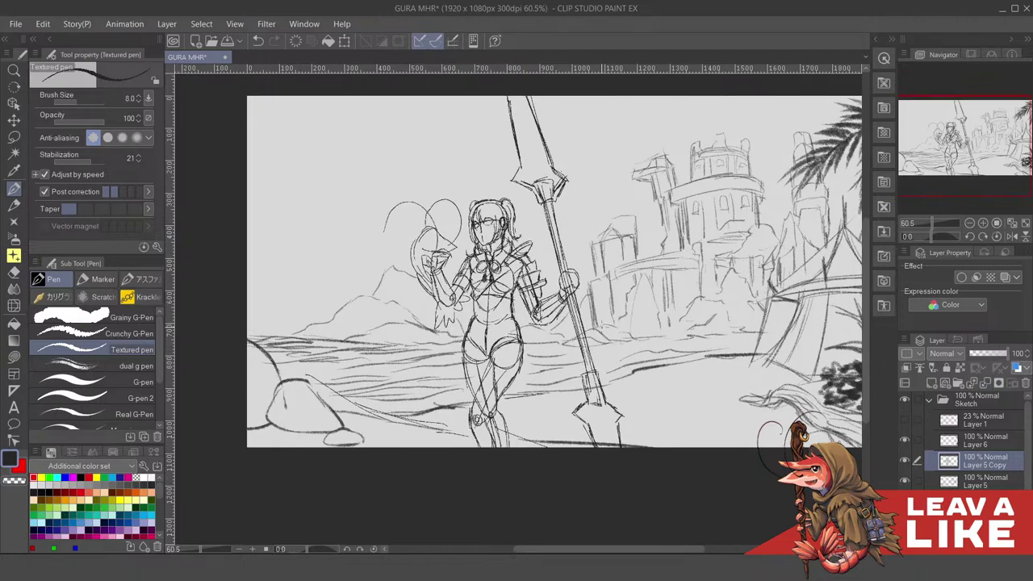
{"action": "scroll", "coordinate": [728, 421], "scroll_direction": "down", "scroll_amount": 2}
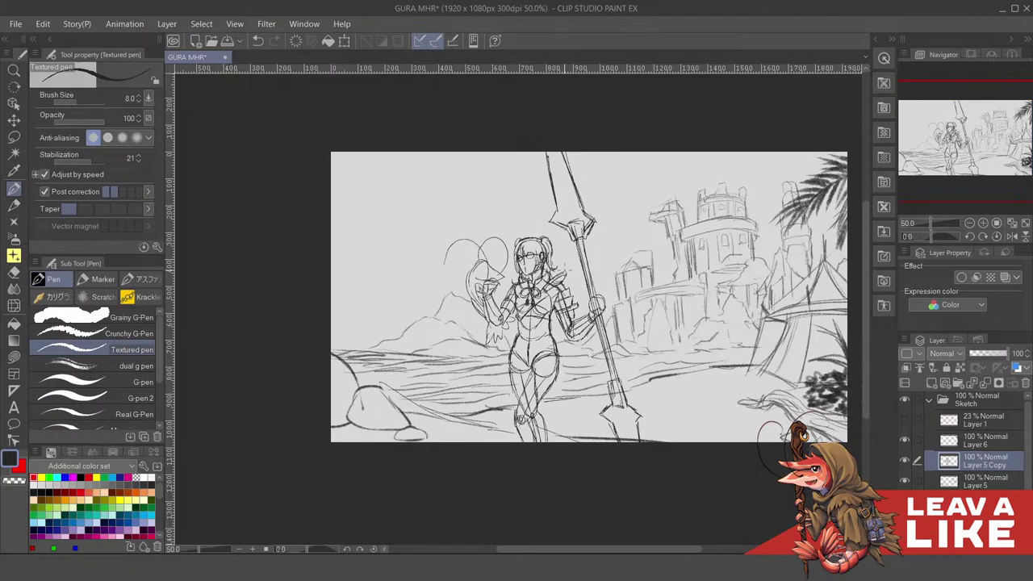
{"action": "scroll", "coordinate": [532, 319], "scroll_direction": "up", "scroll_amount": 1}
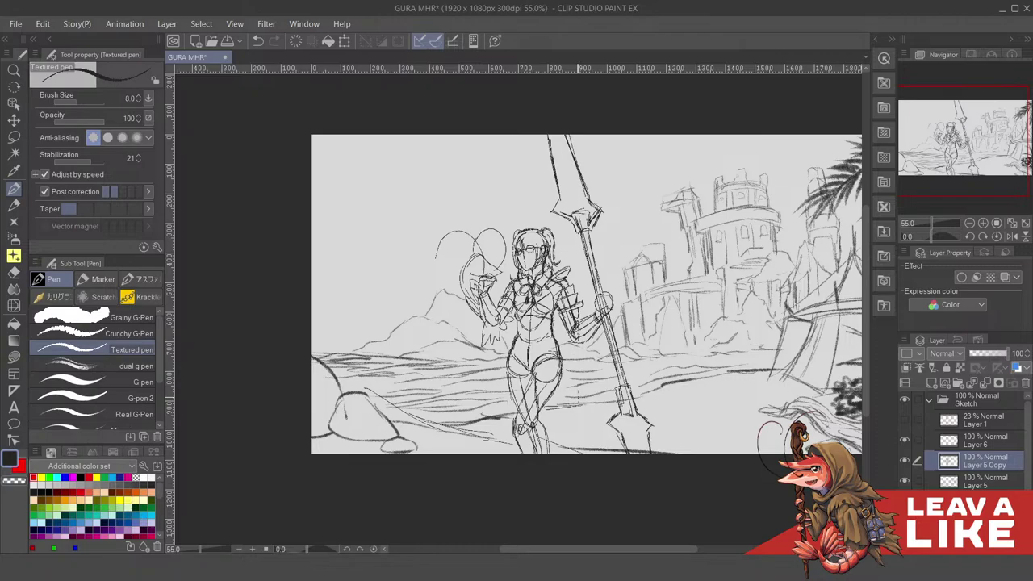
{"action": "scroll", "coordinate": [552, 485], "scroll_direction": "up", "scroll_amount": 5}
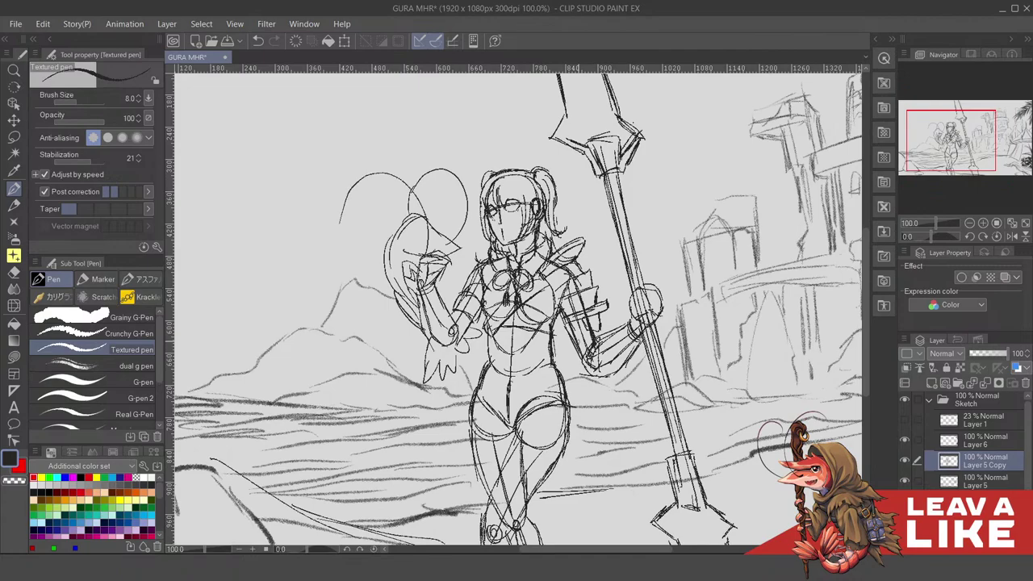
{"action": "scroll", "coordinate": [553, 346], "scroll_direction": "down", "scroll_amount": 1}
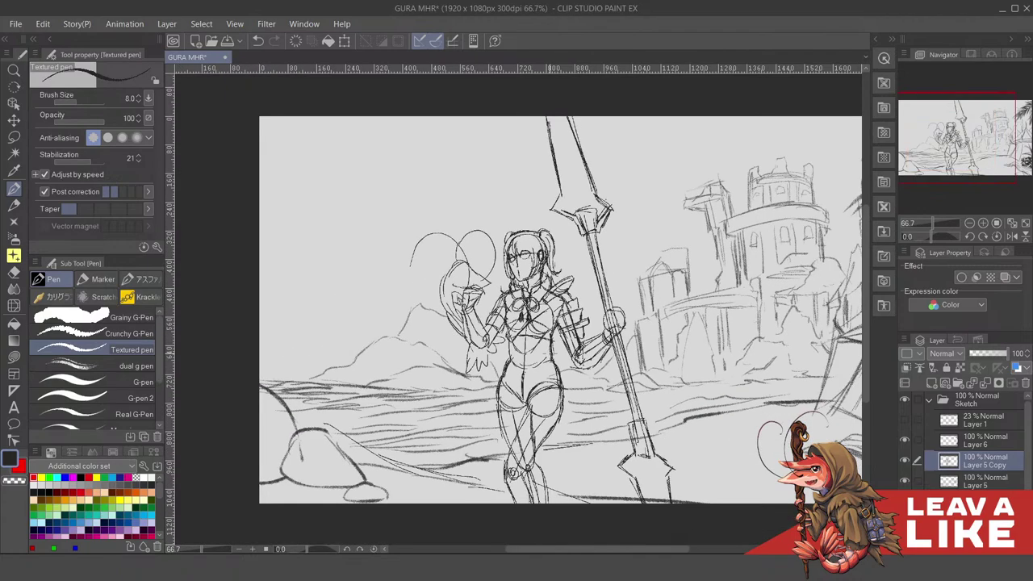
{"action": "scroll", "coordinate": [553, 345], "scroll_direction": "up", "scroll_amount": 1}
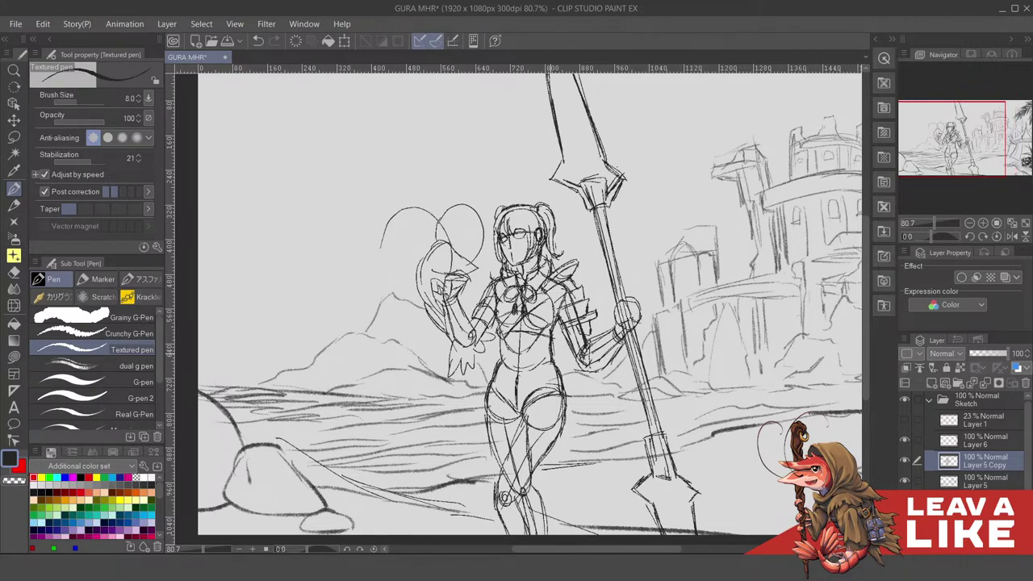
{"action": "scroll", "coordinate": [557, 401], "scroll_direction": "down", "scroll_amount": 1}
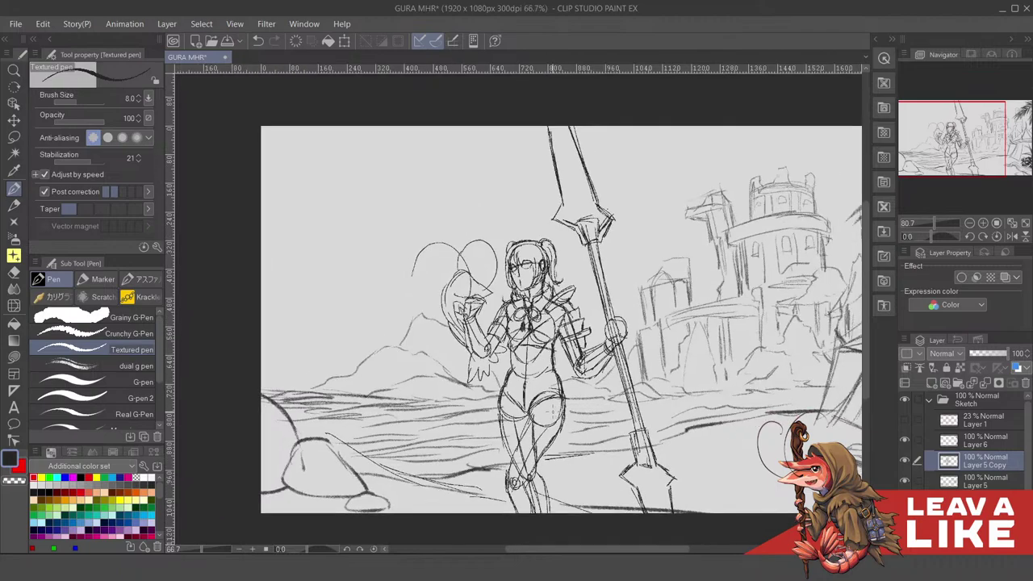
{"action": "scroll", "coordinate": [368, 396], "scroll_direction": "up", "scroll_amount": 1}
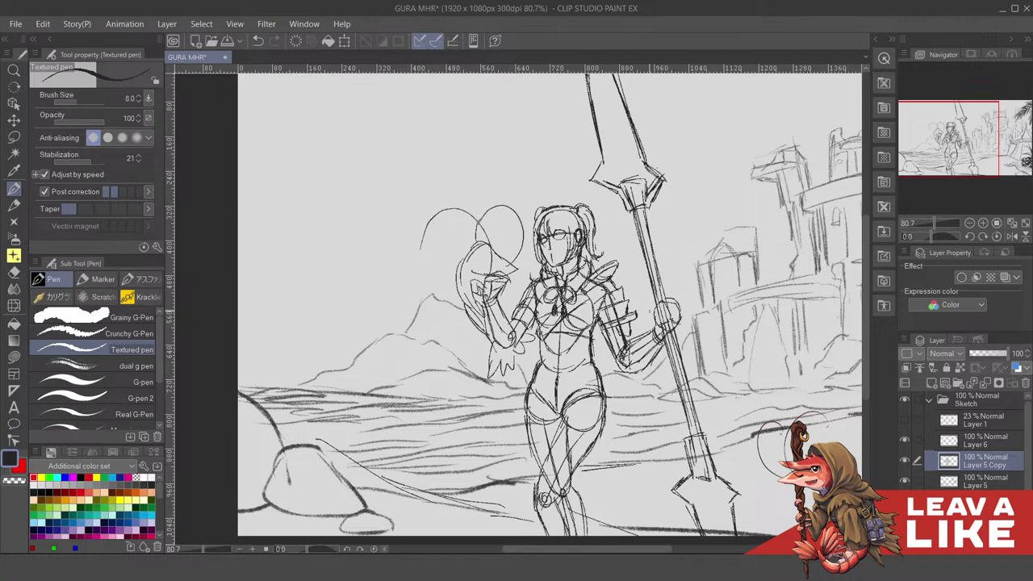
{"action": "scroll", "coordinate": [523, 327], "scroll_direction": "down", "scroll_amount": 3}
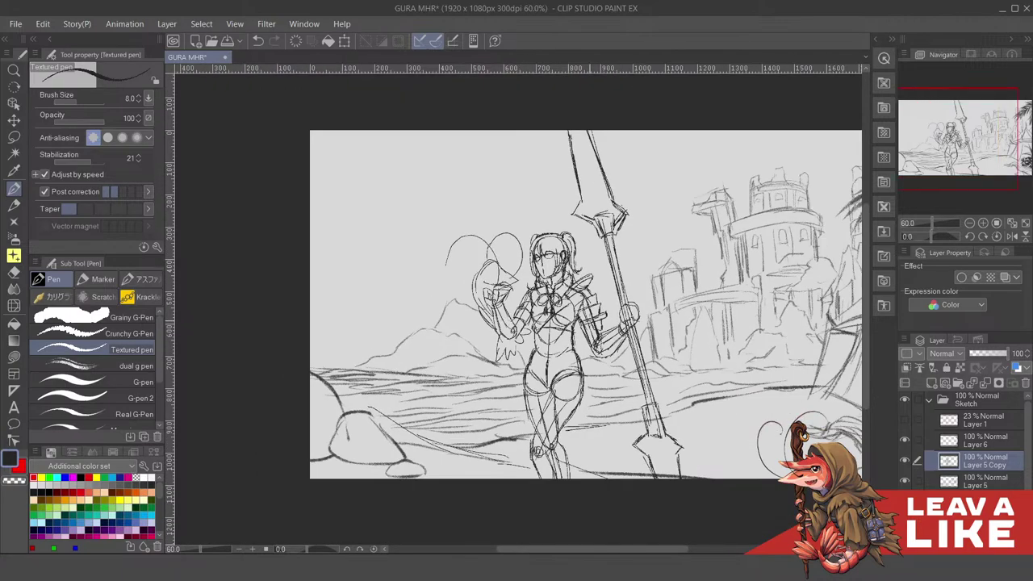
{"action": "scroll", "coordinate": [615, 352], "scroll_direction": "up", "scroll_amount": 1}
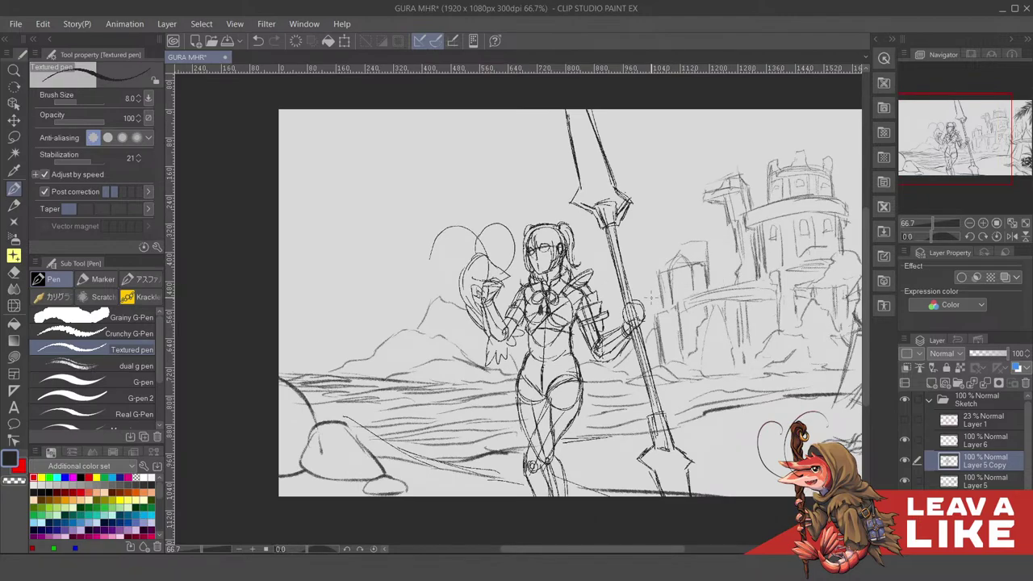
{"action": "scroll", "coordinate": [517, 330], "scroll_direction": "down", "scroll_amount": 2}
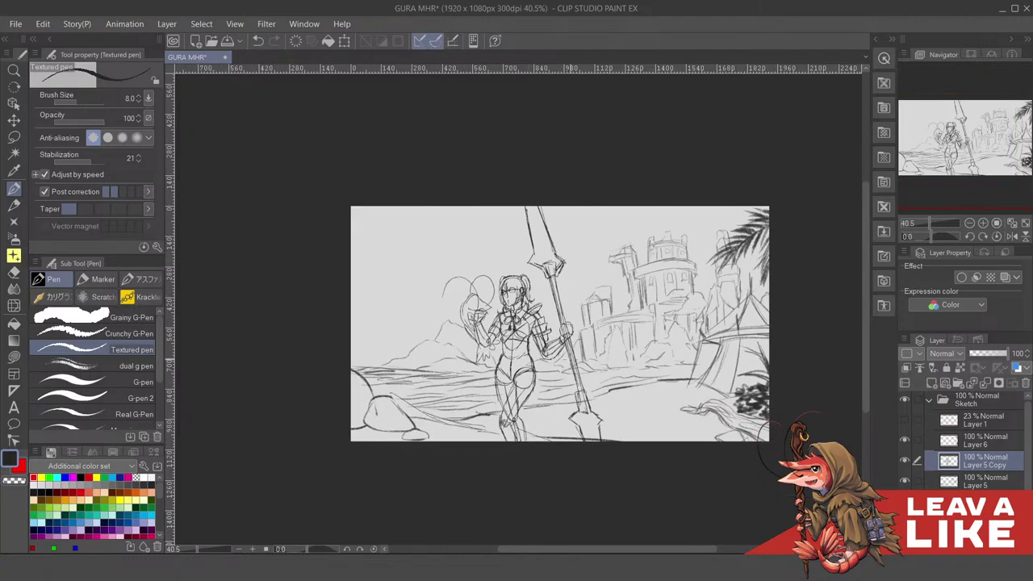
Compare the sketch layers over the grey shading by briefly hiding and reshowing Layer 5 Copy, Layer 5 and the layer below
{"action": "scroll", "coordinate": [616, 357], "scroll_direction": "up", "scroll_amount": 1}
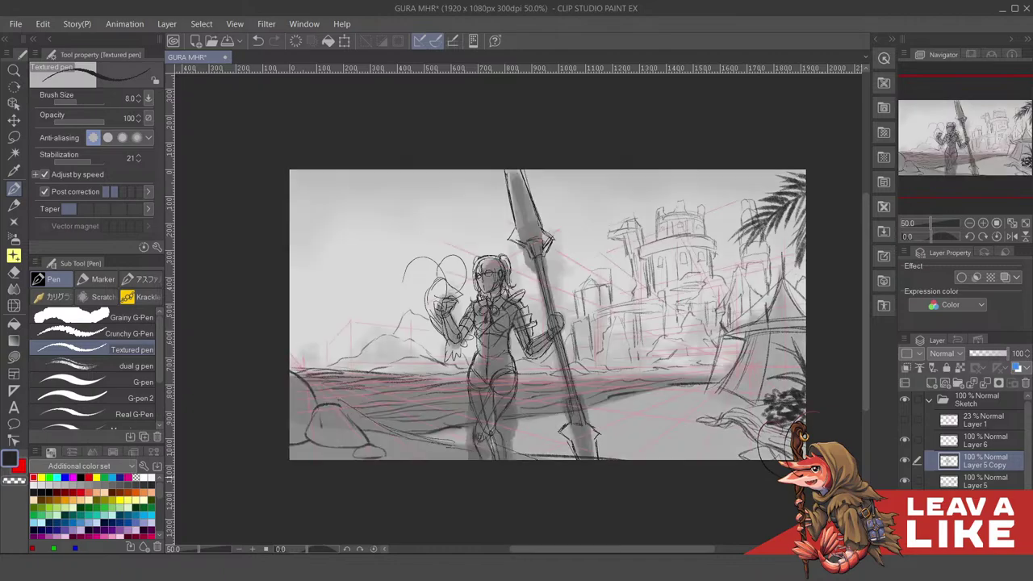
{"action": "scroll", "coordinate": [540, 315], "scroll_direction": "up", "scroll_amount": 1}
{"action": "scroll", "coordinate": [589, 355], "scroll_direction": "down", "scroll_amount": 5}
{"action": "scroll", "coordinate": [593, 361], "scroll_direction": "up", "scroll_amount": 4}
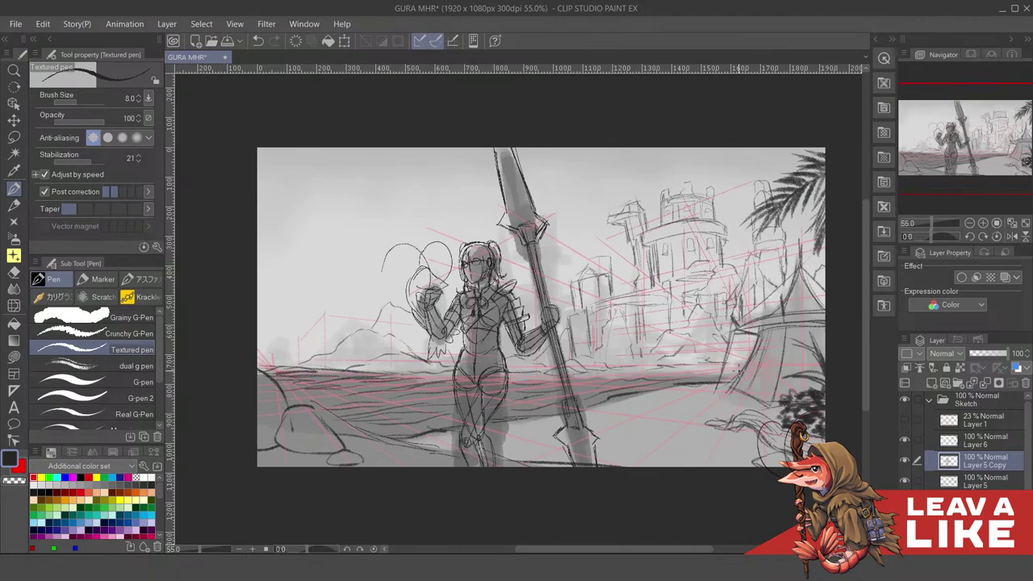
{"action": "left_click", "coordinate": [901, 461]}
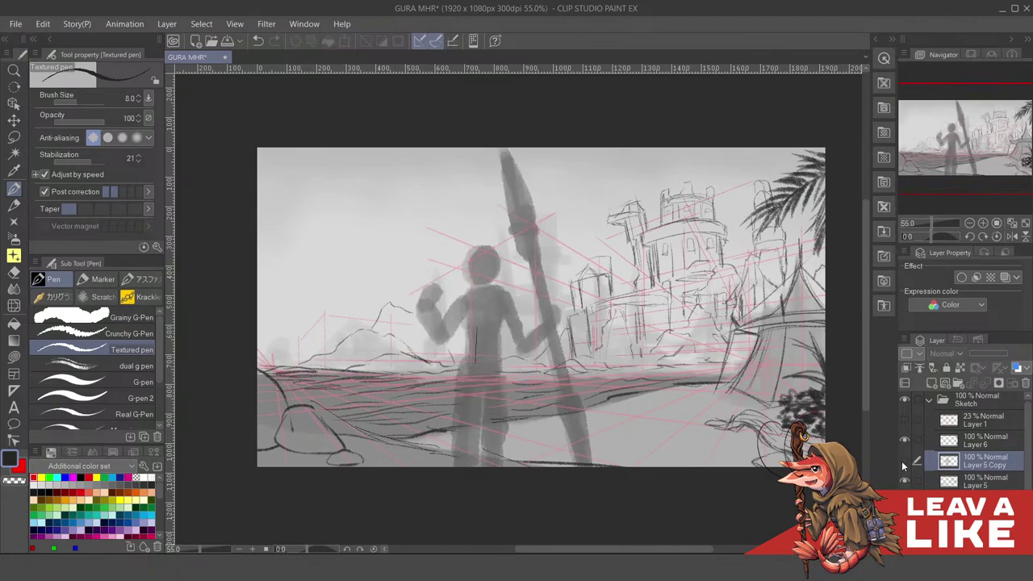
{"action": "left_click", "coordinate": [902, 461]}
{"action": "left_click", "coordinate": [904, 481]}
{"action": "left_click", "coordinate": [904, 481]}
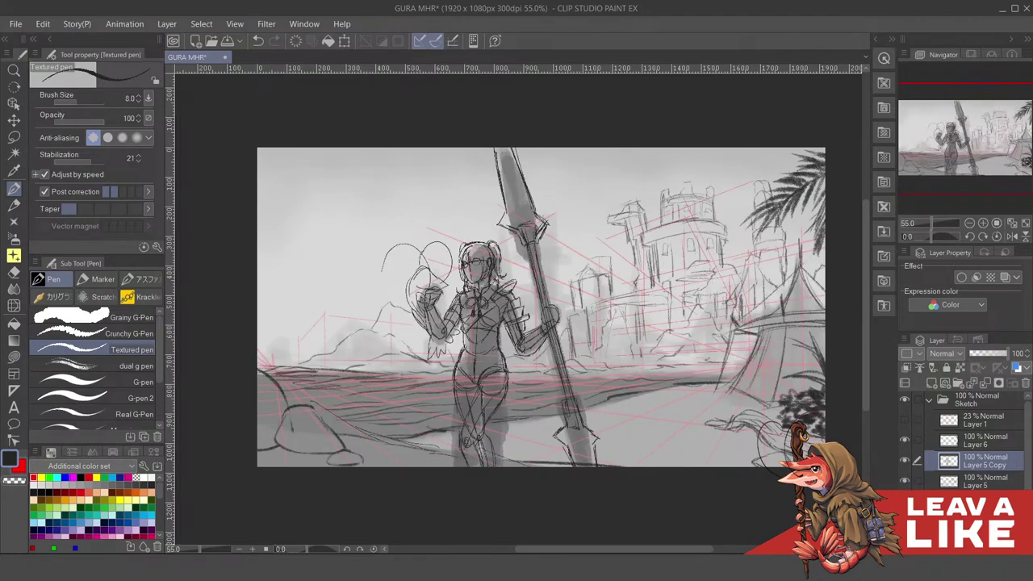
{"action": "left_click", "coordinate": [904, 501]}
{"action": "left_click", "coordinate": [904, 501]}
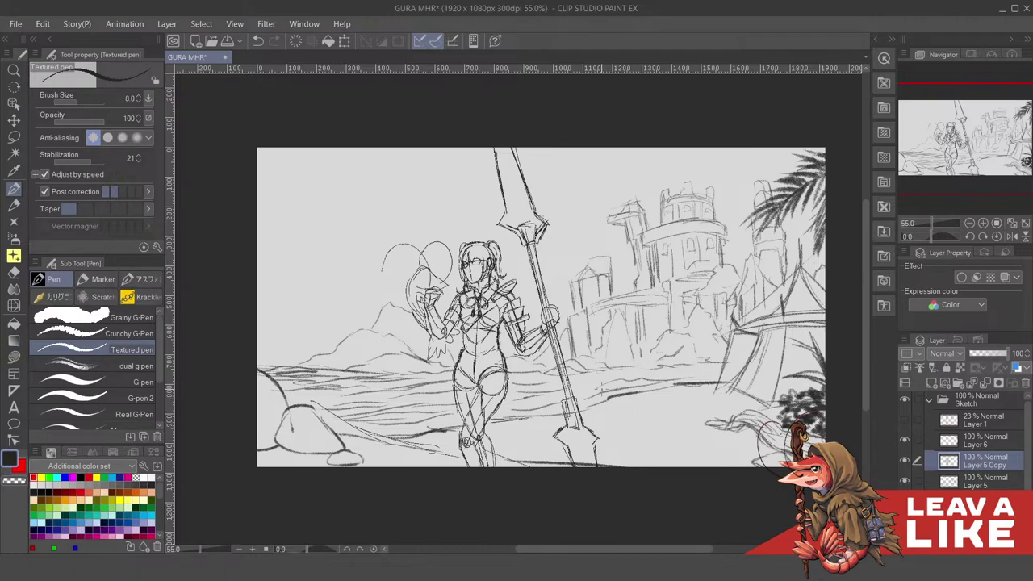
Examine the line art from thumbnail size to larger views, both alone and over the grey shading and perspective guides
{"action": "scroll", "coordinate": [595, 386], "scroll_direction": "up", "scroll_amount": 2}
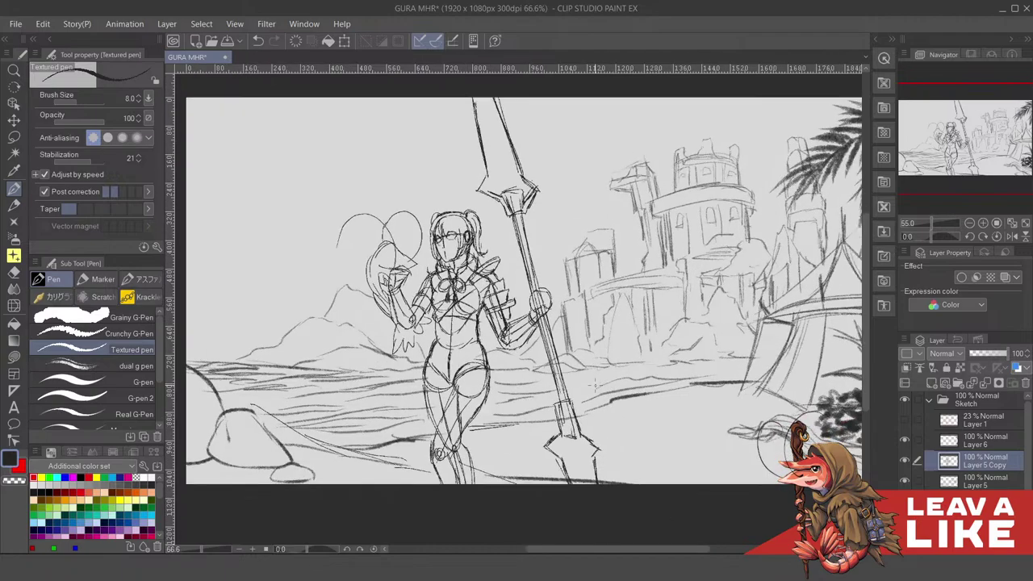
{"action": "key", "text": "ctrl+minus"}
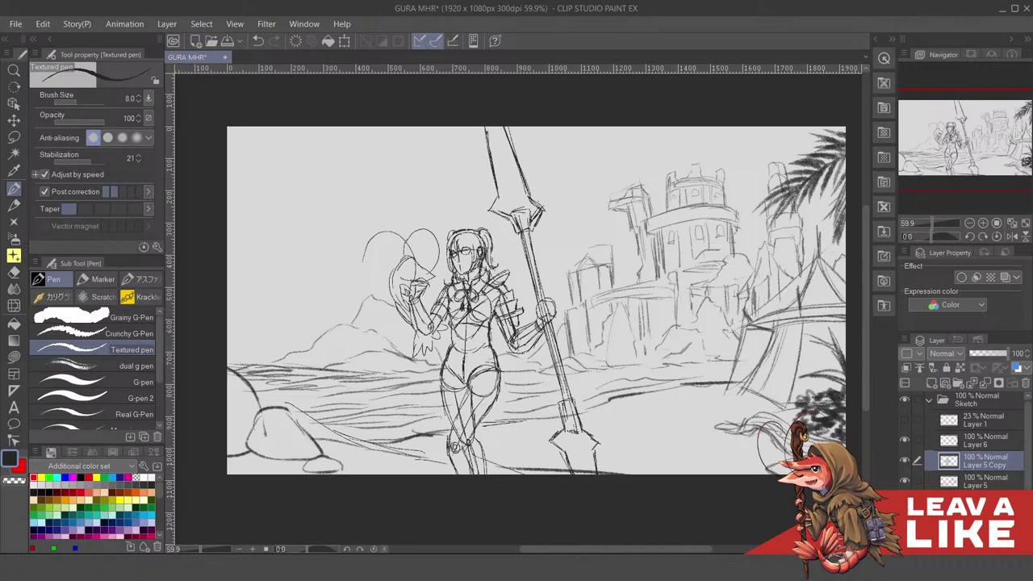
{"action": "key", "text": "ctrl+minus"}
{"action": "key", "text": "ctrl+minus"}
{"action": "key", "text": "ctrl+minus"}
{"action": "key", "text": "ctrl+minus"}
{"action": "key", "text": "ctrl+minus"}
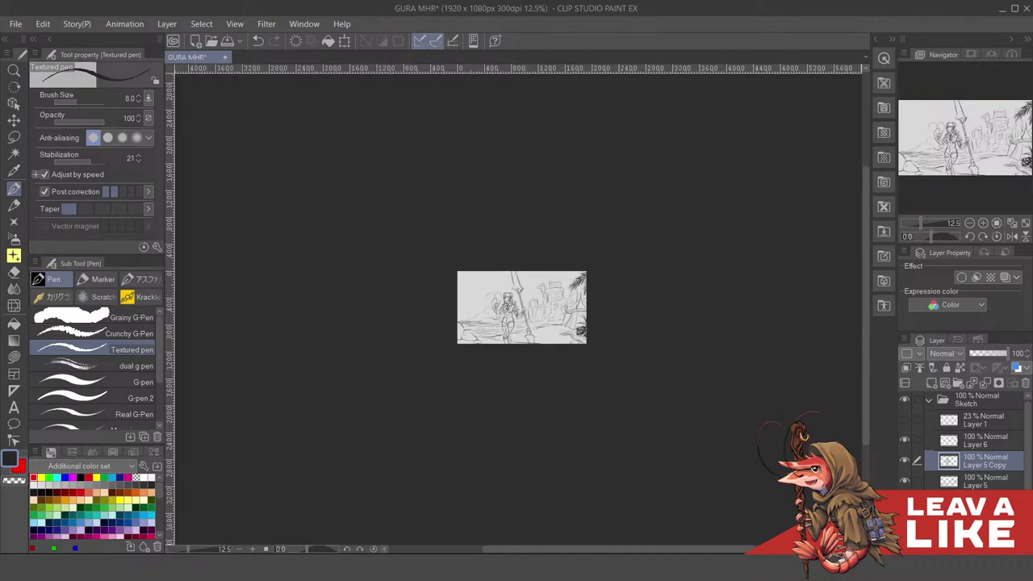
{"action": "key", "text": "ctrl+plus"}
{"action": "key", "text": "ctrl+plus"}
{"action": "key", "text": "ctrl+plus"}
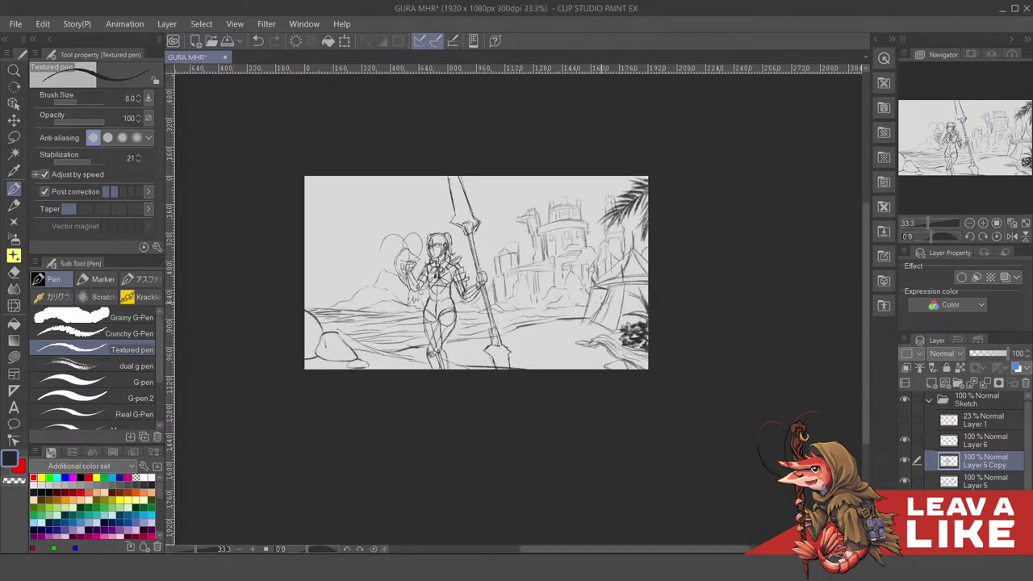
{"action": "key", "text": "ctrl+plus"}
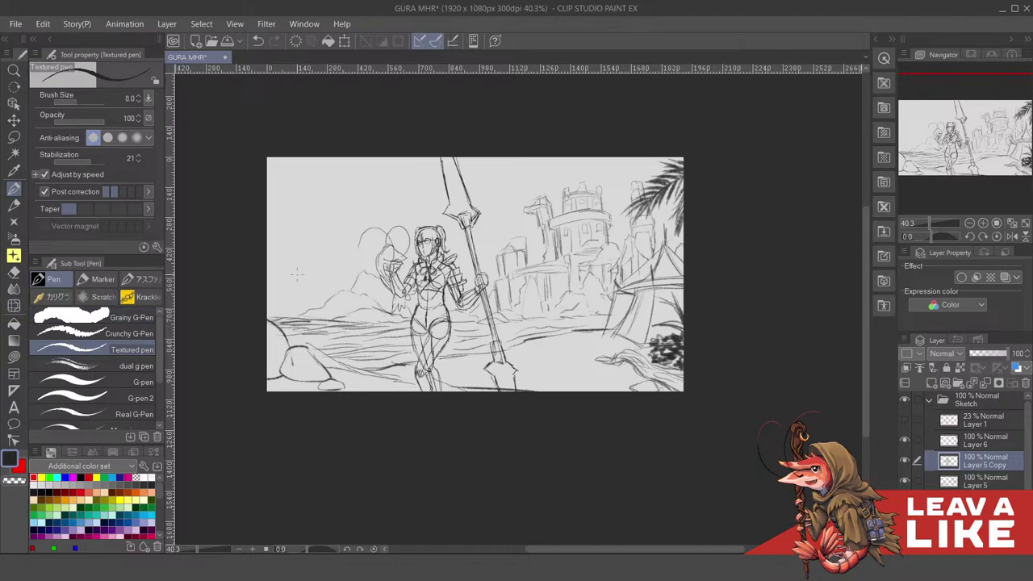
{"action": "scroll", "coordinate": [368, 304], "scroll_direction": "up", "scroll_amount": 1}
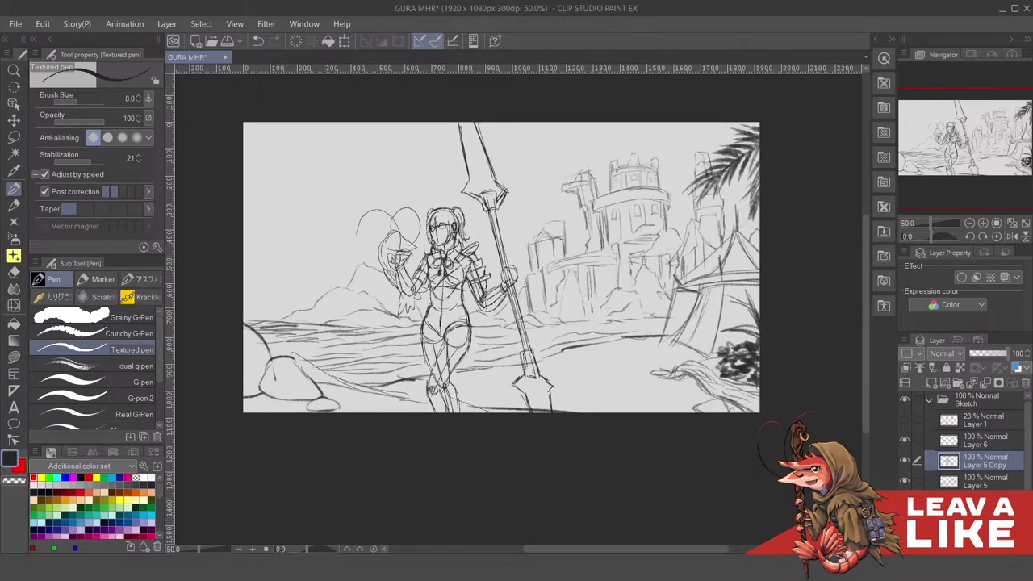
{"action": "scroll", "coordinate": [574, 333], "scroll_direction": "up", "scroll_amount": 1}
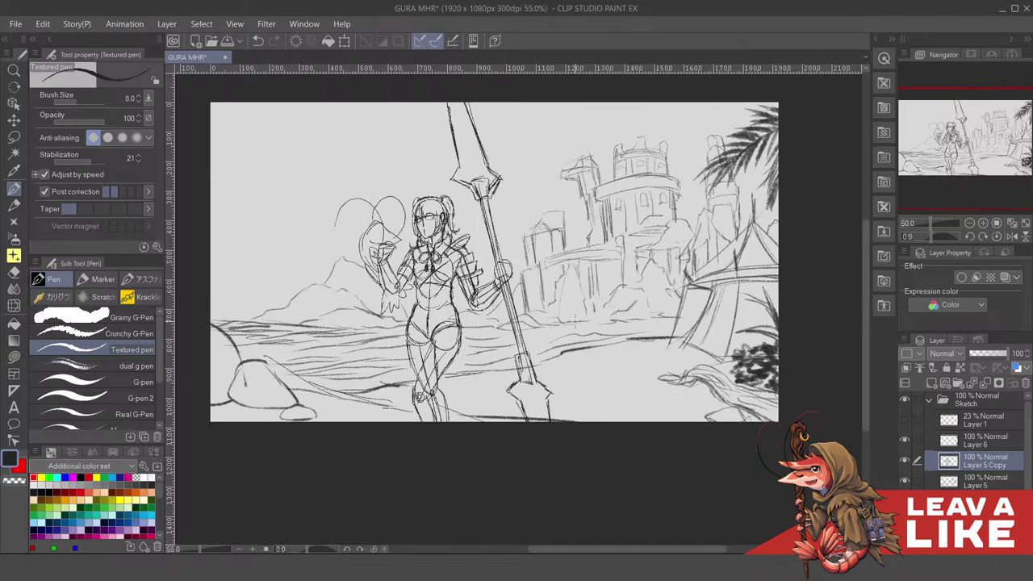
{"action": "scroll", "coordinate": [603, 333], "scroll_direction": "down", "scroll_amount": 2}
{"action": "scroll", "coordinate": [604, 331], "scroll_direction": "up", "scroll_amount": 1}
{"action": "scroll", "coordinate": [613, 333], "scroll_direction": "down", "scroll_amount": 2}
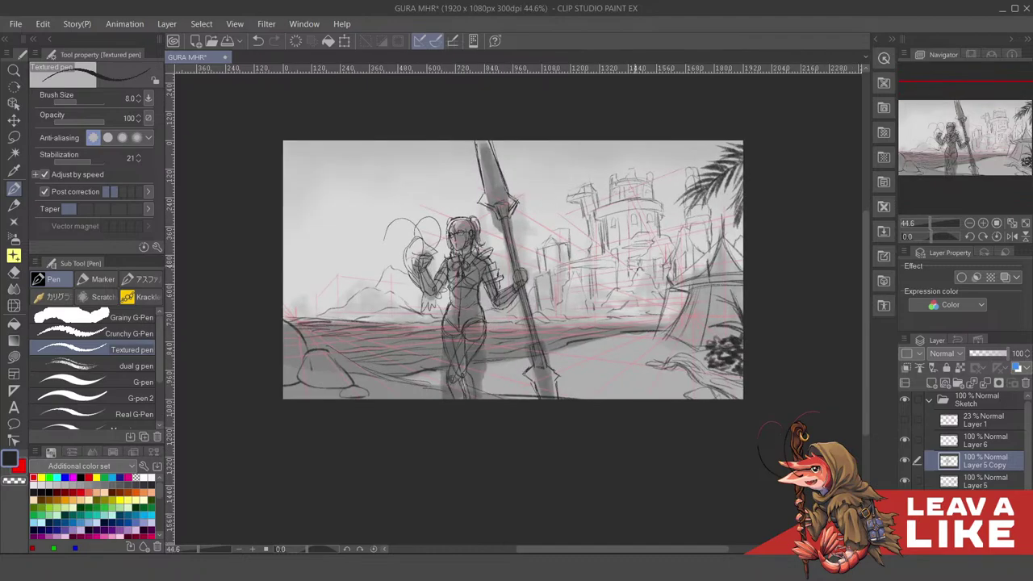
{"action": "scroll", "coordinate": [504, 173], "scroll_direction": "up", "scroll_amount": 2}
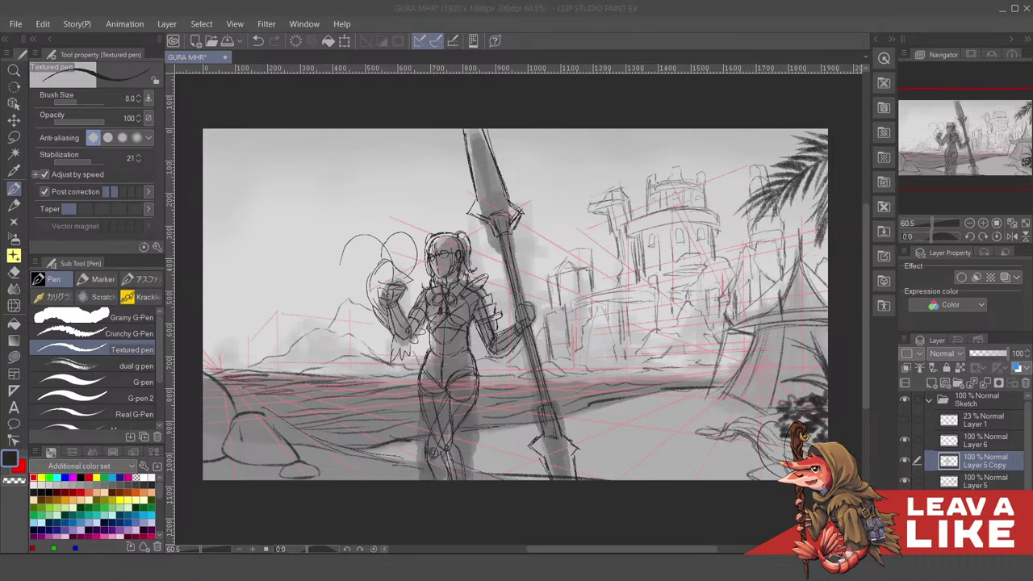
{"action": "left_click", "coordinate": [667, 68]}
{"action": "left_click", "coordinate": [790, 48]}
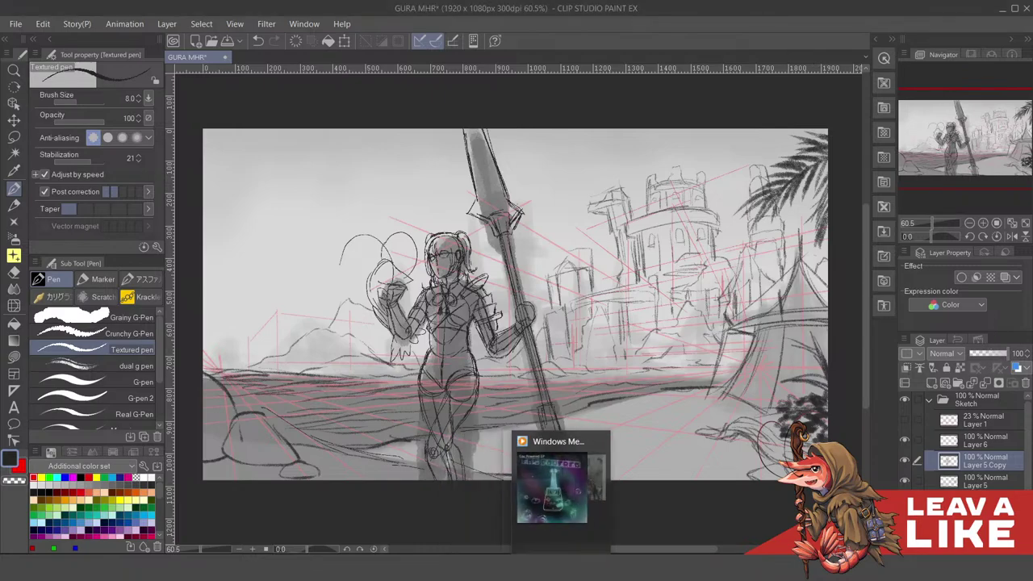
{"action": "mouse_move", "coordinate": [513, 575]}
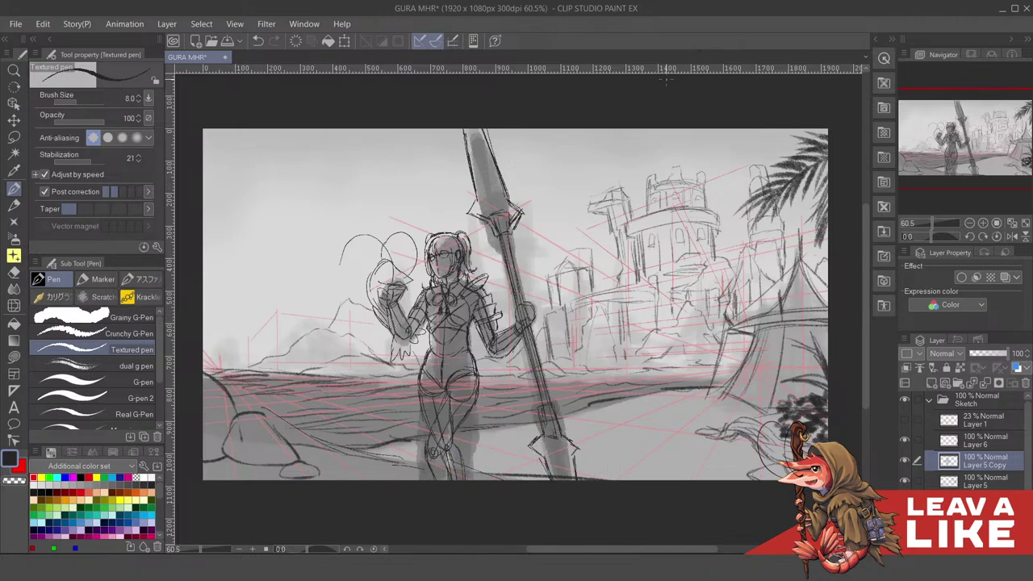
Hide the palettes and fit the whole shaded composition in view
{"action": "scroll", "coordinate": [594, 183], "scroll_direction": "down", "scroll_amount": 3}
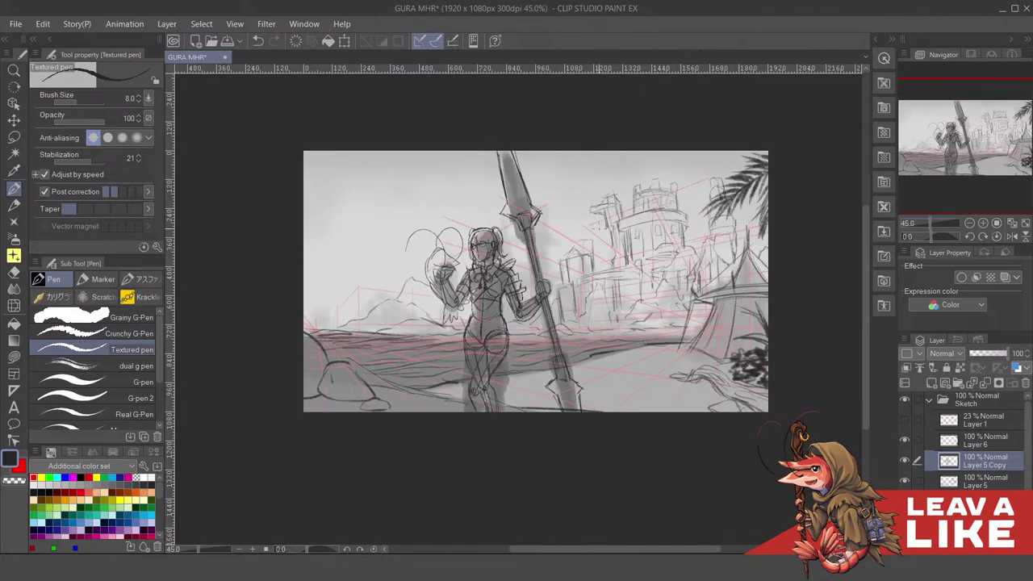
{"action": "scroll", "coordinate": [595, 183], "scroll_direction": "up", "scroll_amount": 1}
{"action": "scroll", "coordinate": [601, 271], "scroll_direction": "up", "scroll_amount": 1}
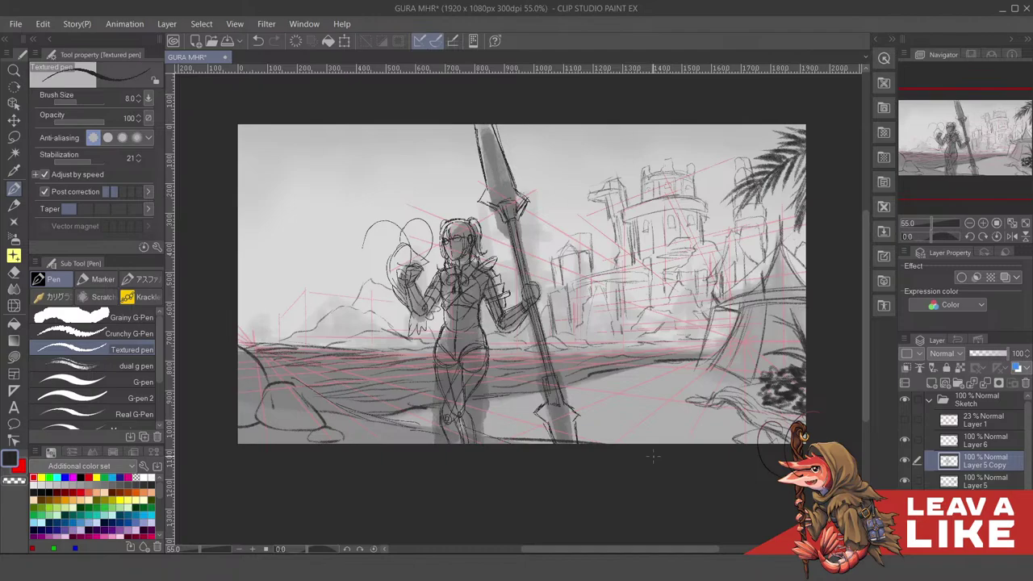
{"action": "key", "text": "Tab"}
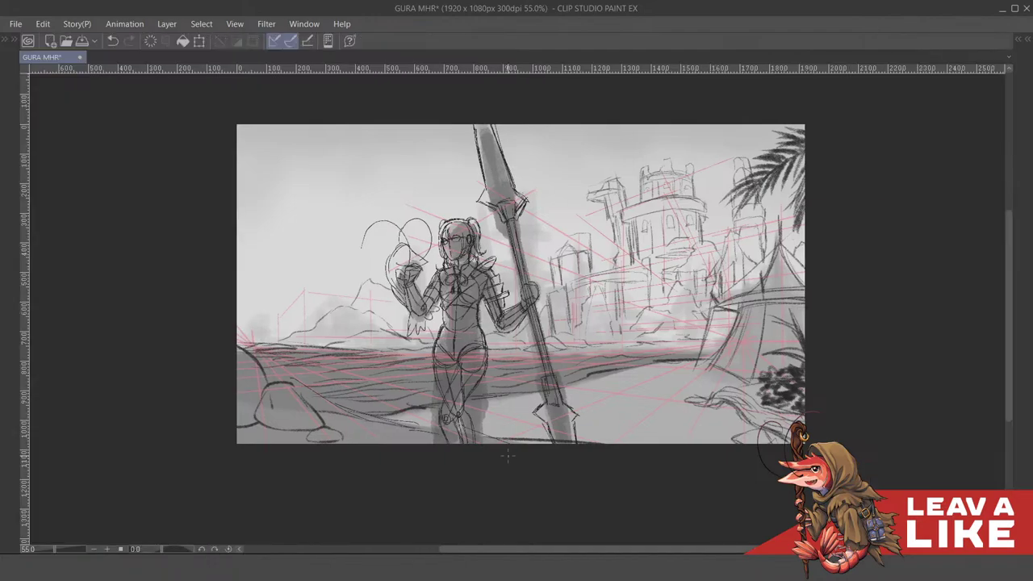
{"action": "key", "text": "ctrl+0"}
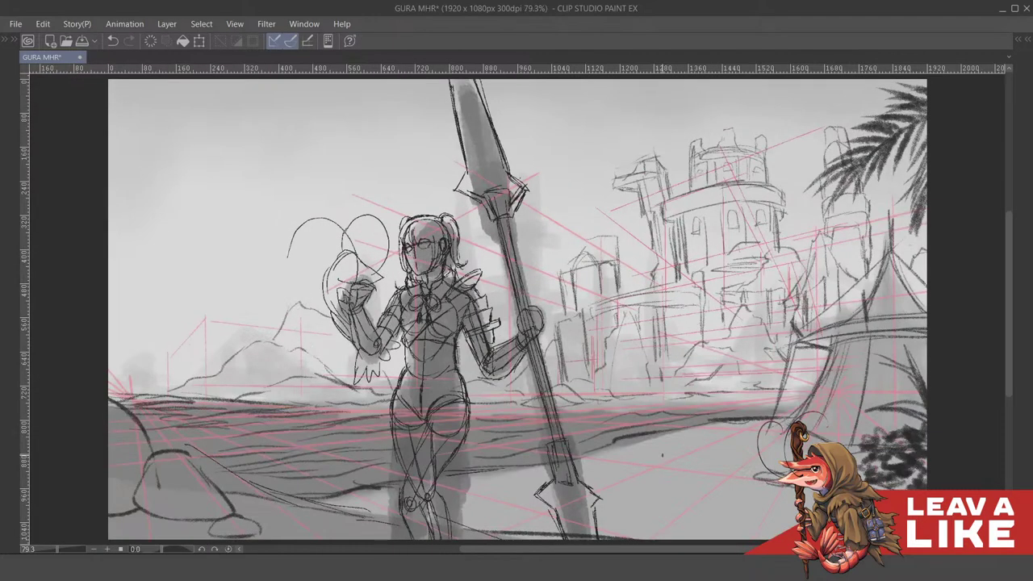
Detach the GURA MHR canvas into its own window and maximize it, keeping the document open without saving
{"action": "left_click_drag", "start_coordinate": [44, 56], "coordinate": [102, 26]}
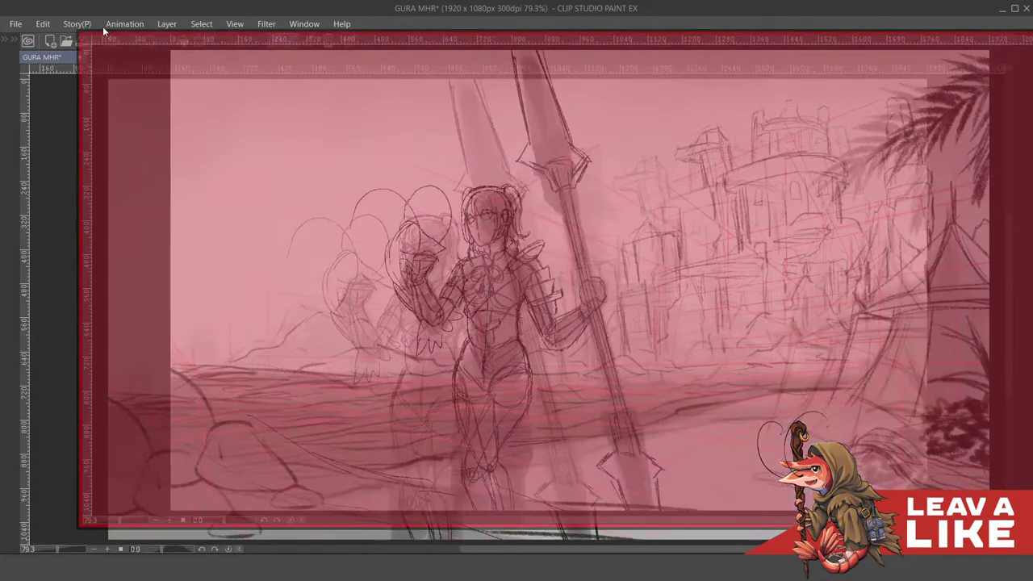
{"action": "left_click", "coordinate": [497, 19]}
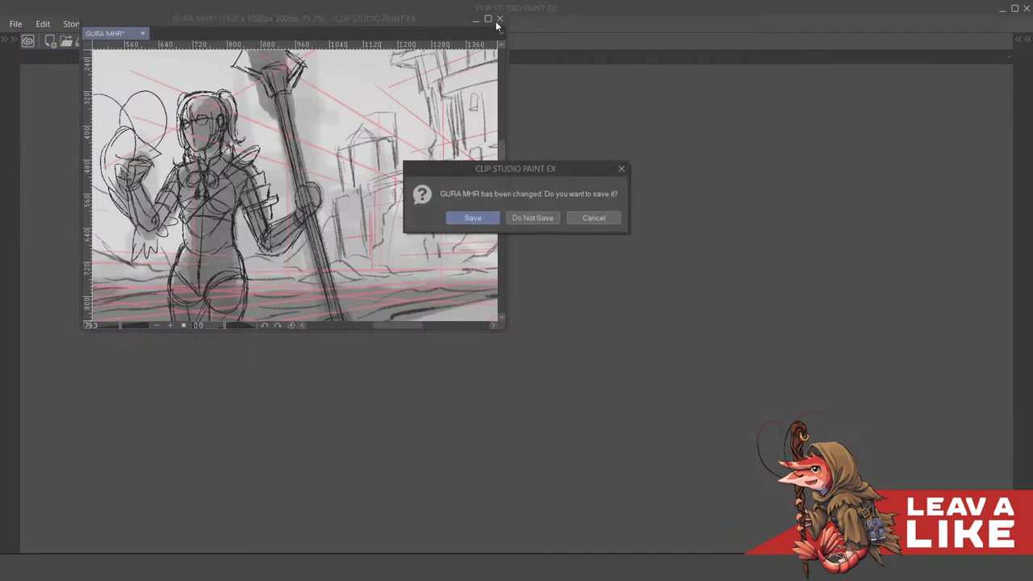
{"action": "left_click", "coordinate": [603, 219]}
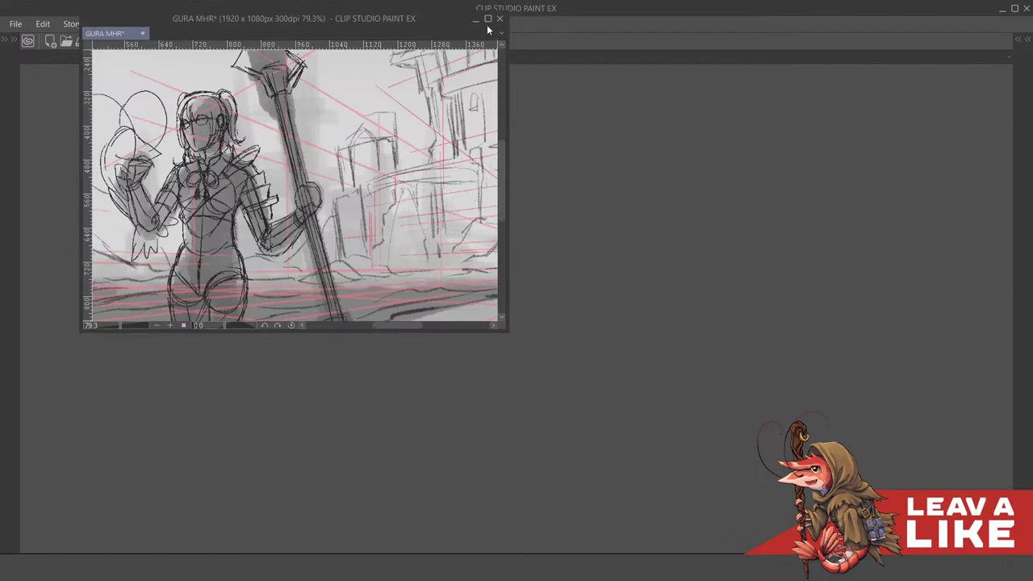
{"action": "left_click", "coordinate": [489, 19]}
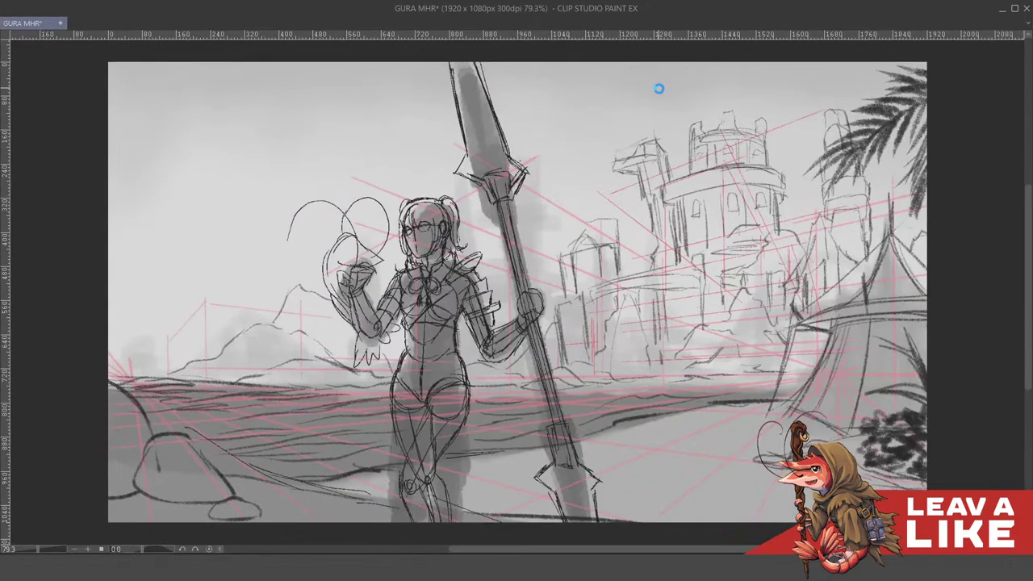